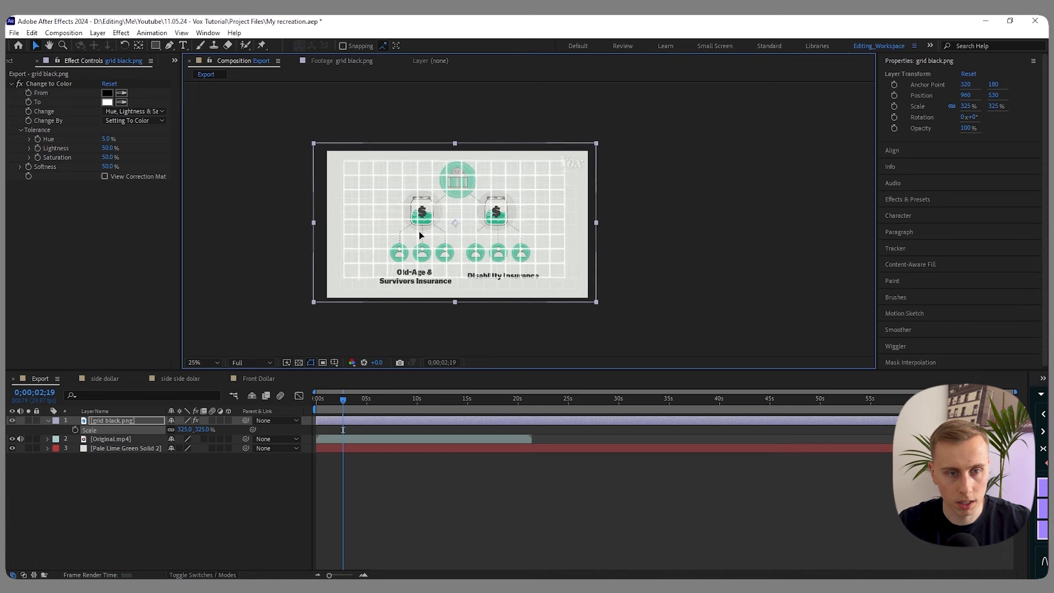
- Collapse the properties of the grid black.png layer and hide the layer so the original graphic shows clearly
scroll(376, 189, up, 2)
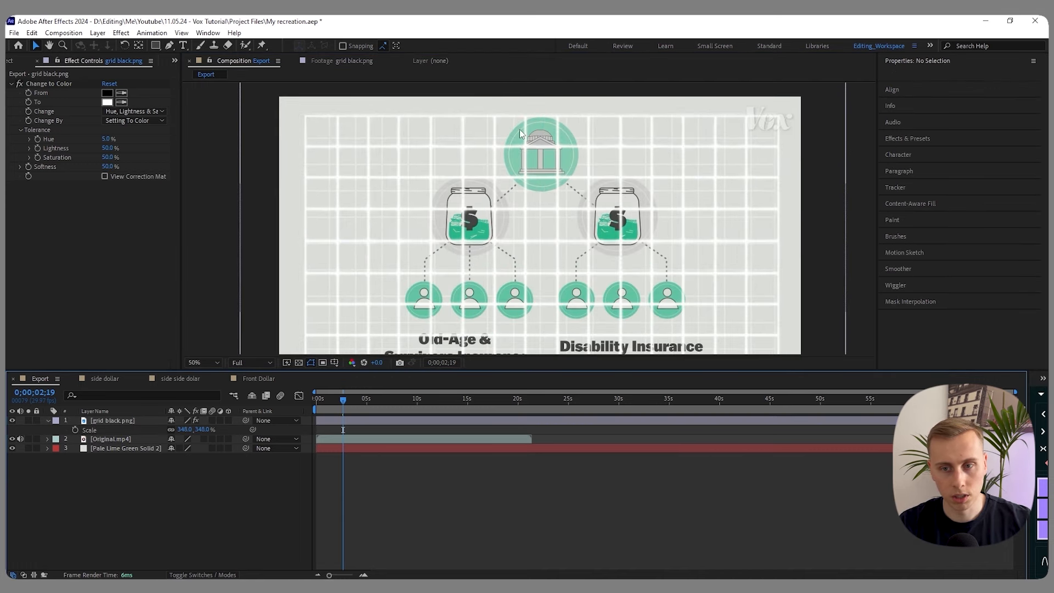
click(48, 420)
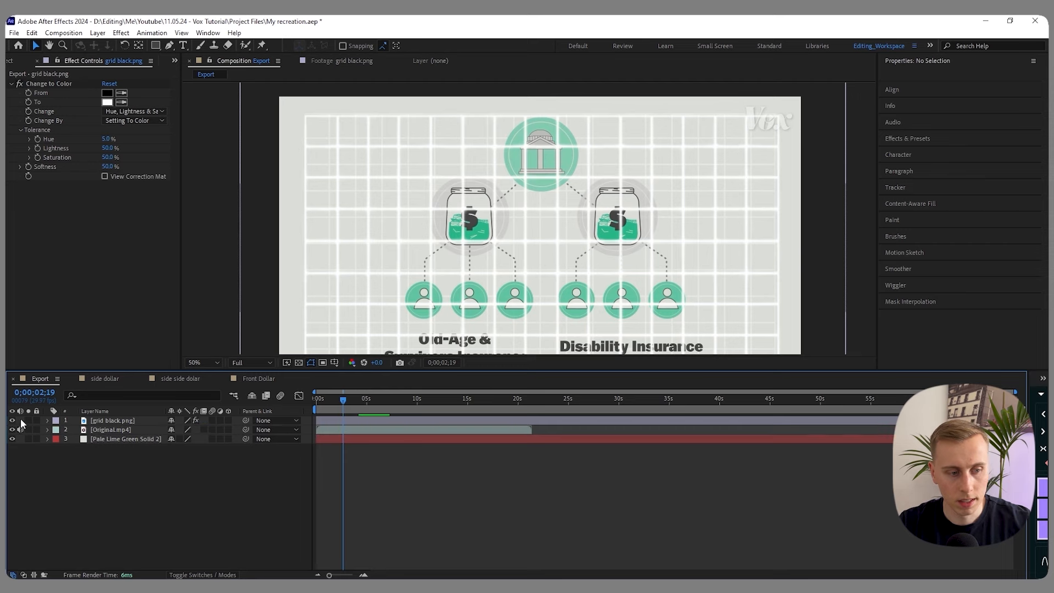
scroll(545, 133, up, 2)
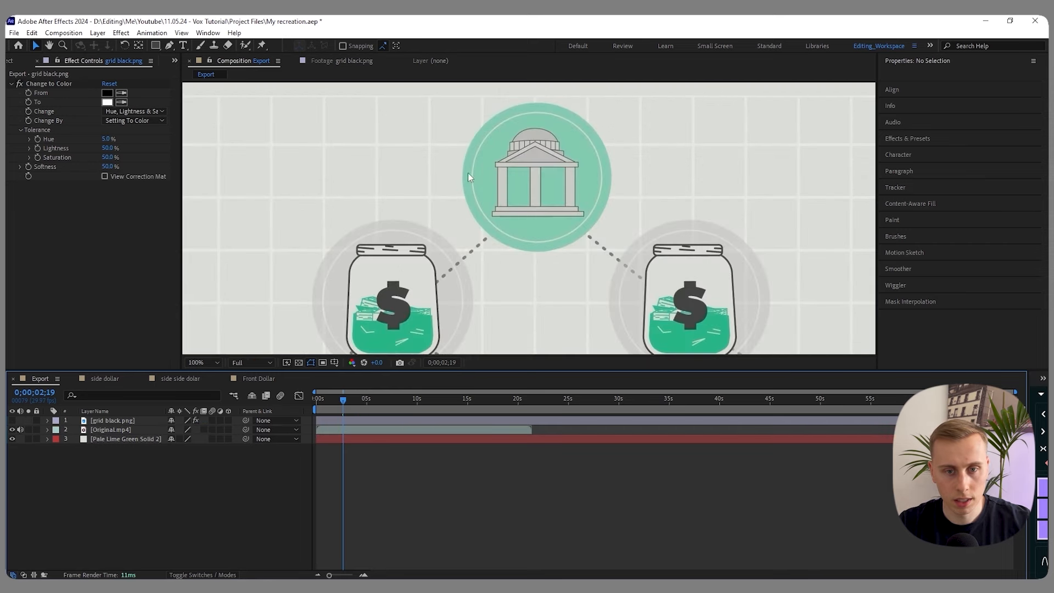
- Draw a circle about 278 px across over the original's bank circle with the Ellipse tool and set its stroke to none
click(157, 49)
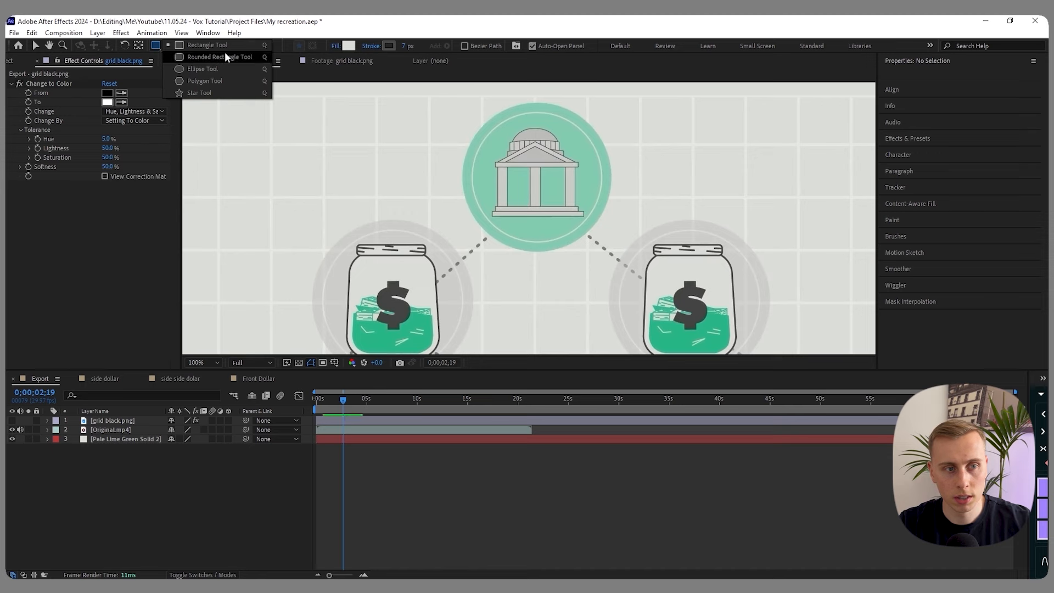
click(209, 69)
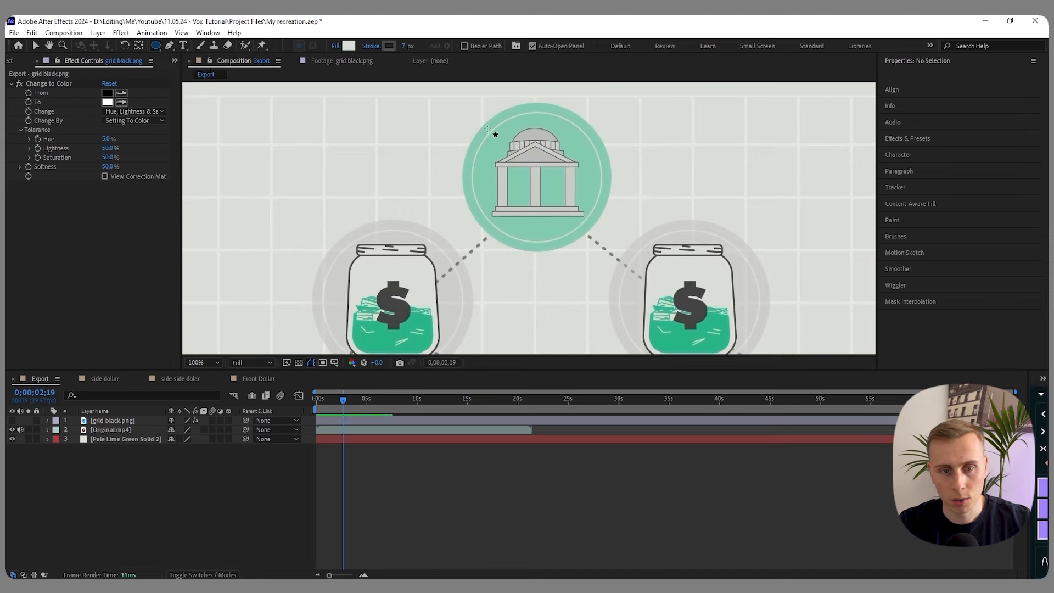
drag(475, 115, 626, 245)
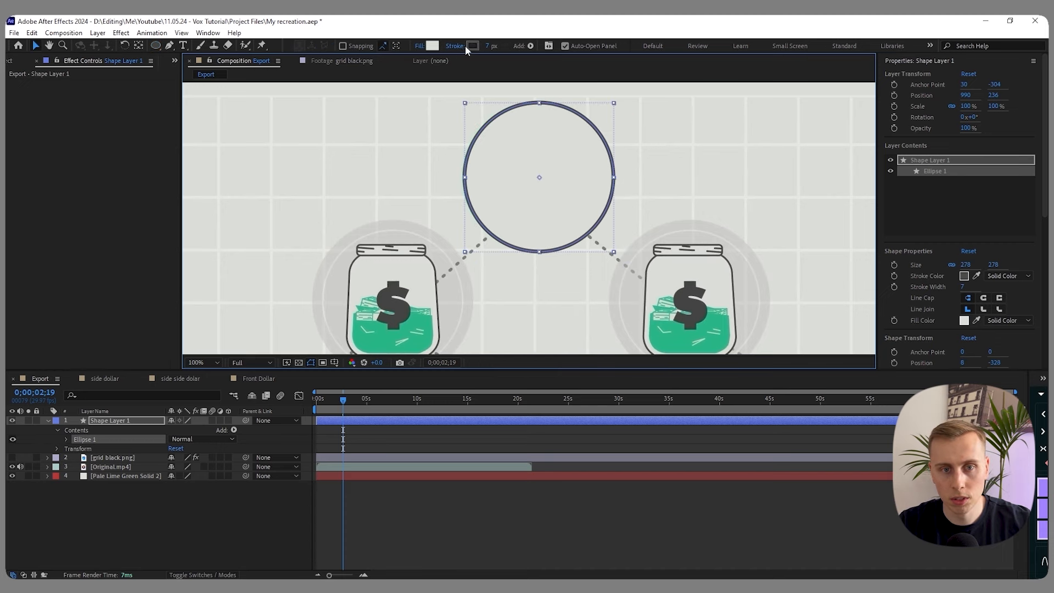
click(457, 47)
click(769, 244)
click(805, 305)
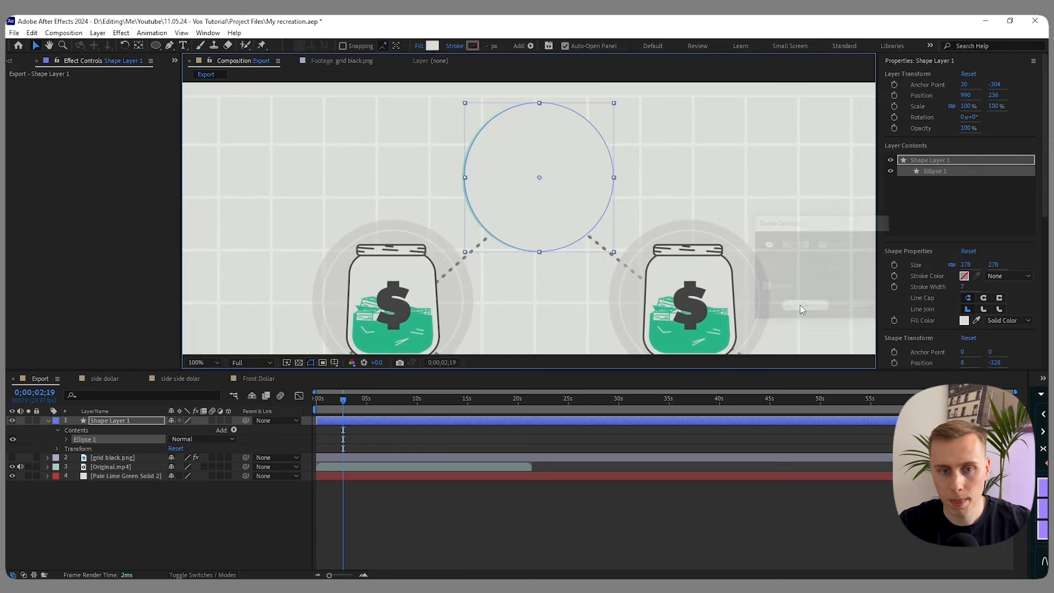
- Move the new circle to the right of the original bank circle and fill it with the green 82CBAF sampled from it
drag(572, 143, 656, 145)
click(432, 46)
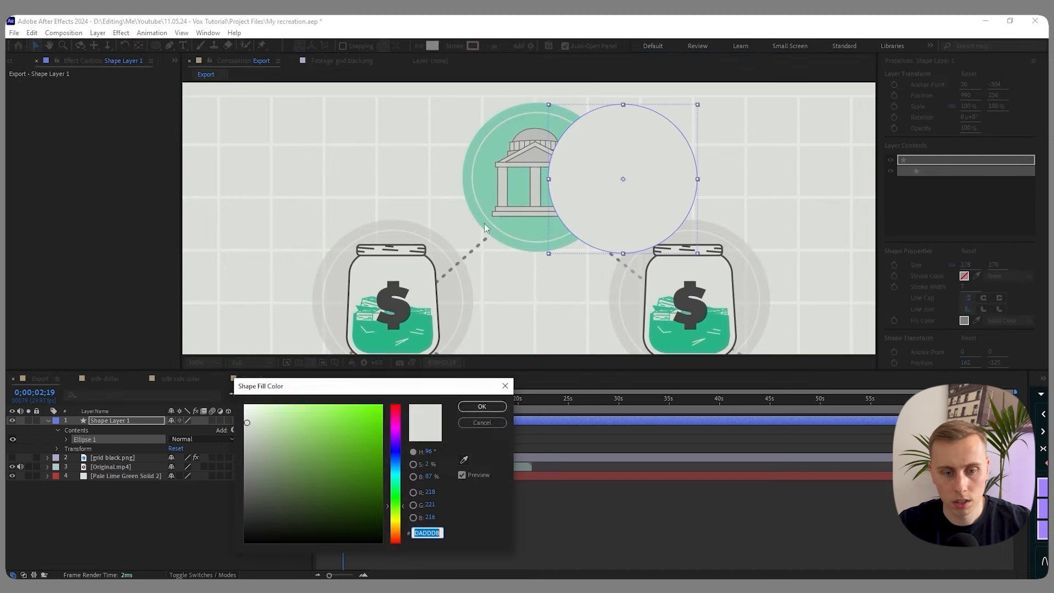
click(464, 460)
click(490, 158)
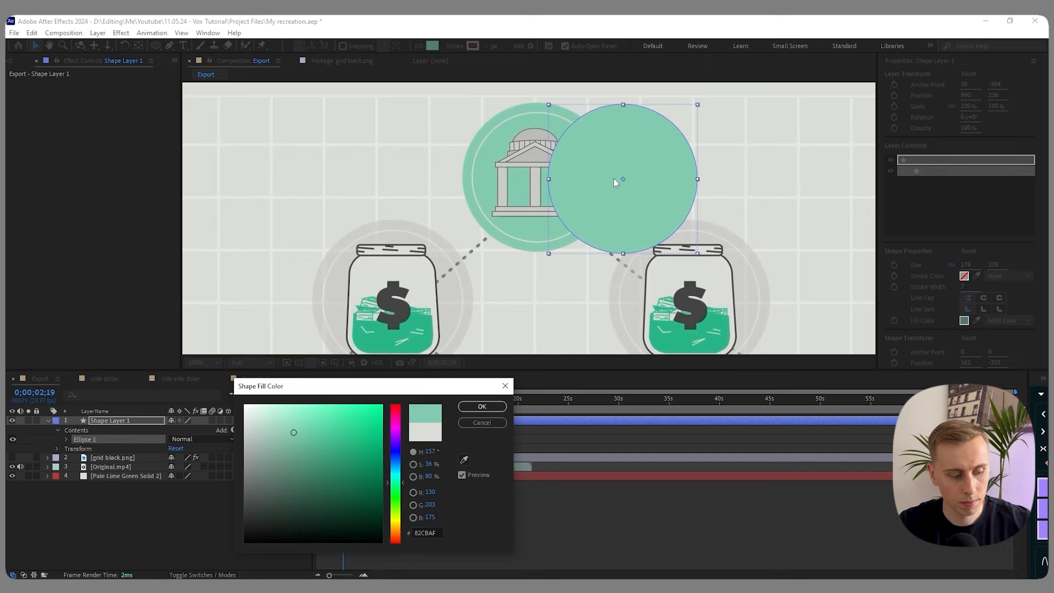
key(Return)
drag(614, 178, 705, 174)
- Duplicate the green circle, centre the copy's anchor point and scale the copy to 87%
key(ctrl+d)
key(s)
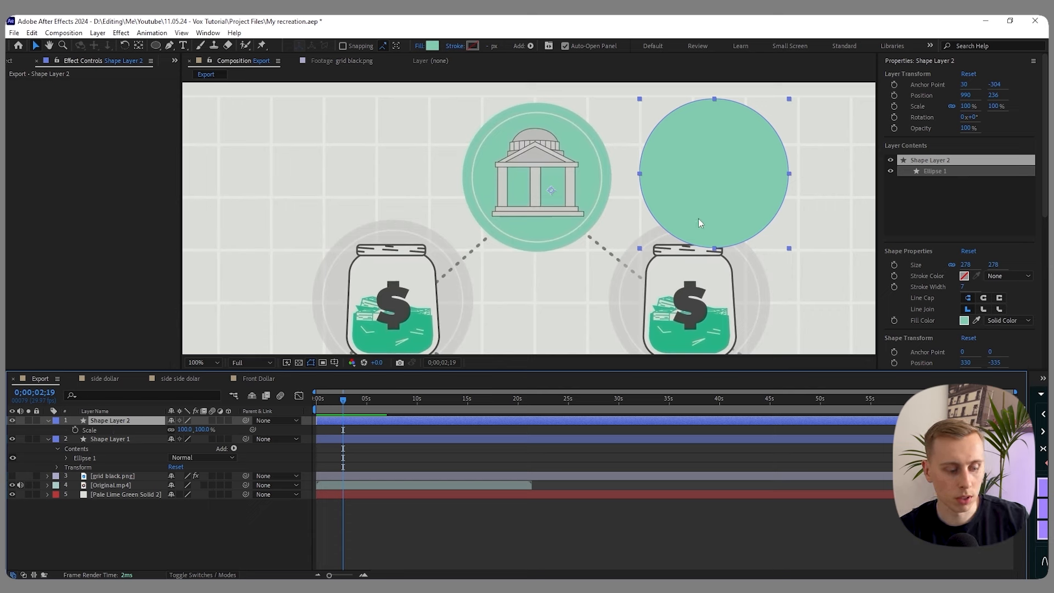
key(ctrl+alt+Home)
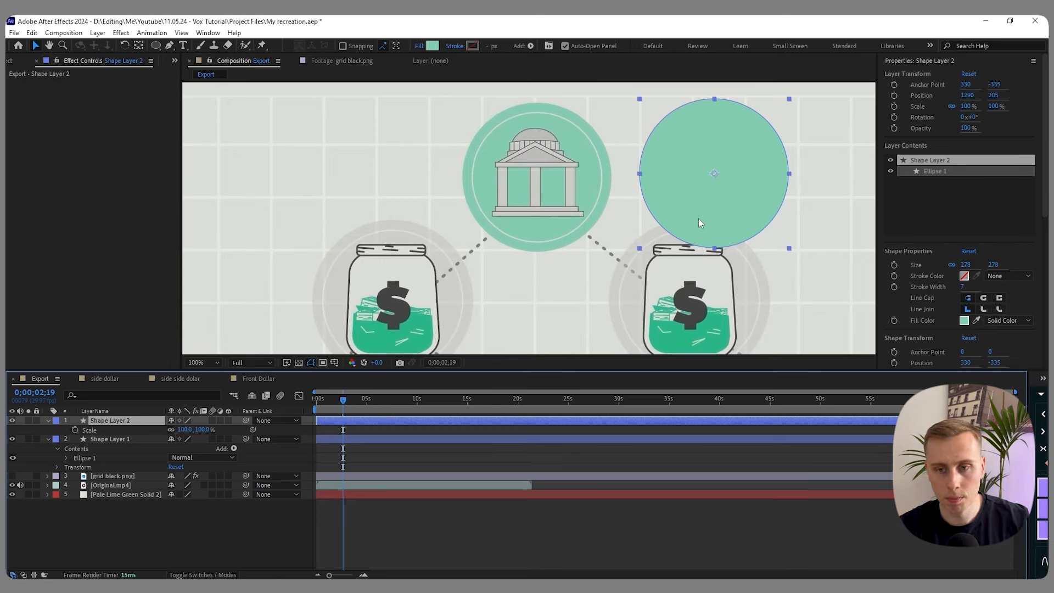
click(186, 429)
text(90)
key(Return)
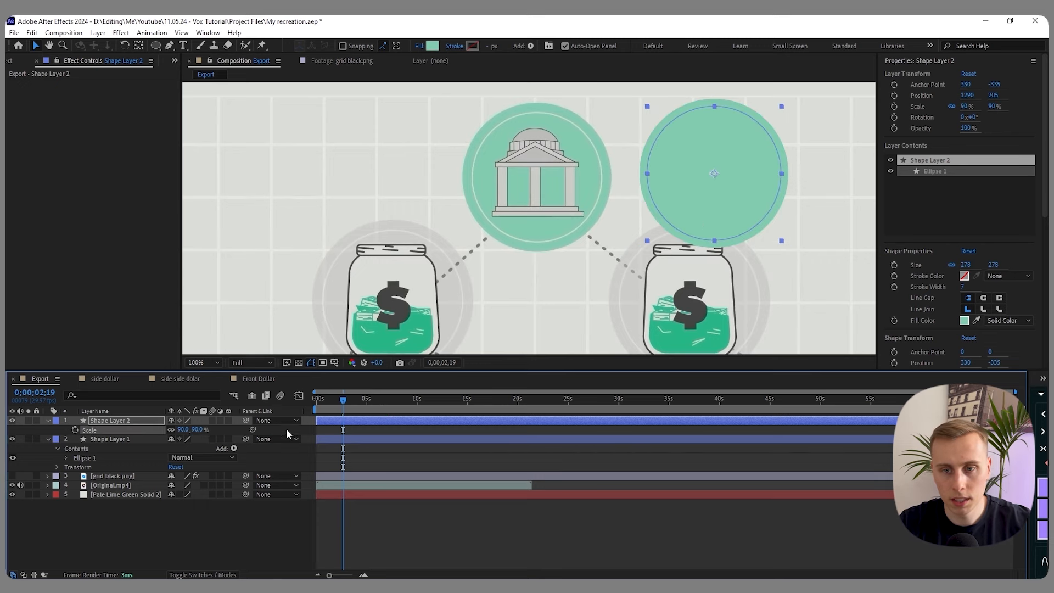
text(87)
key(Return)
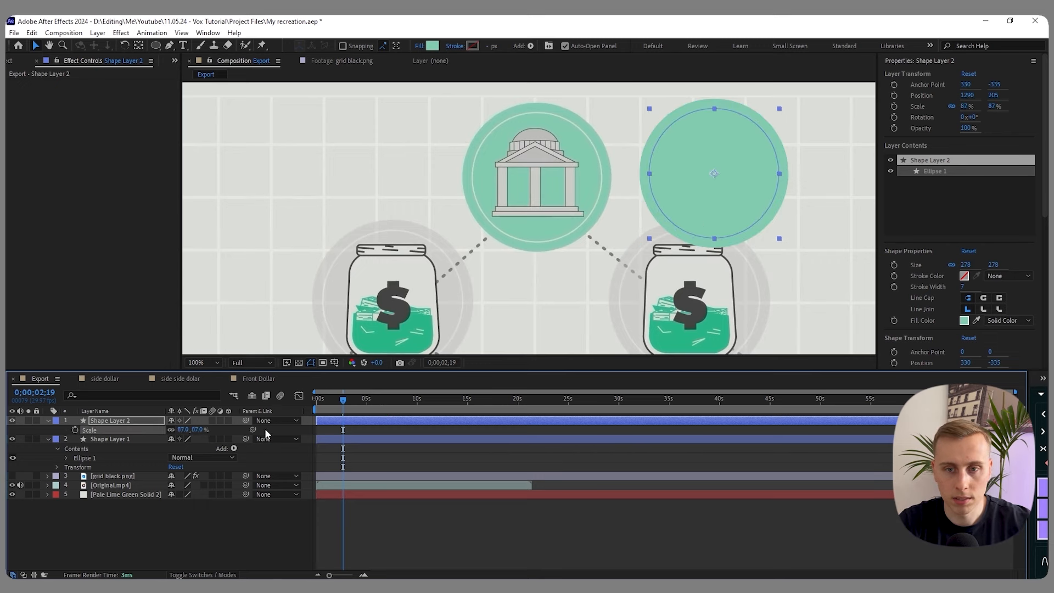
- Give the smaller inner circle a 3 px stroke in white, FFFFFF
click(489, 47)
text(3)
key(Return)
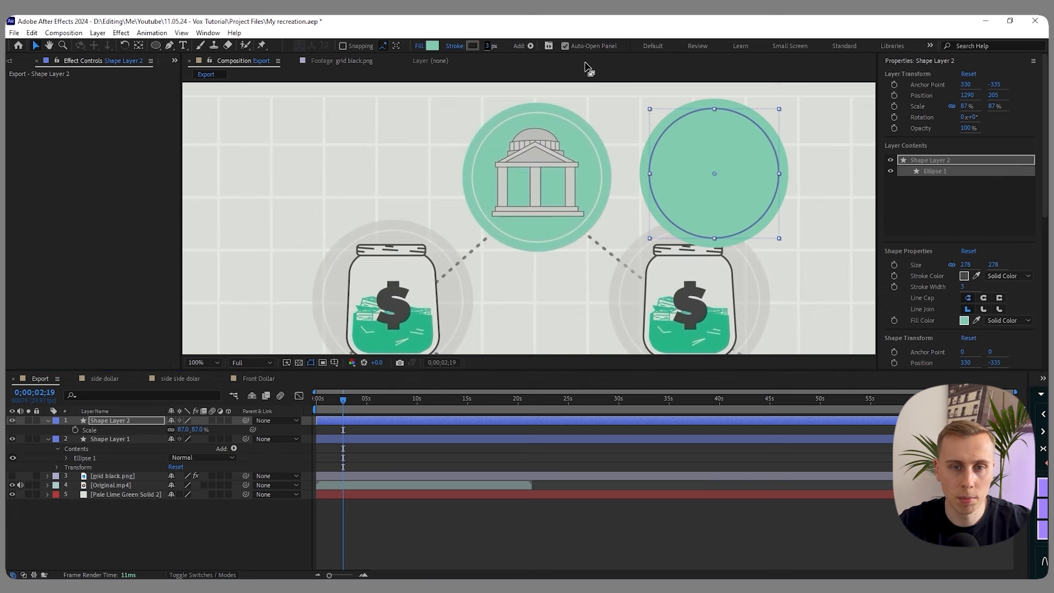
click(472, 46)
drag(273, 504, 216, 376)
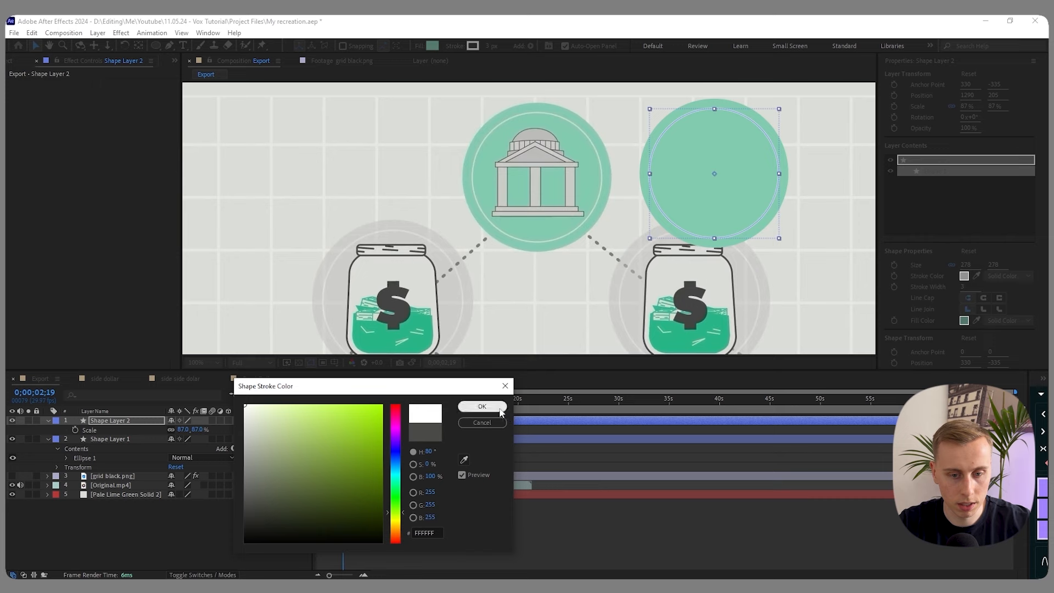
click(482, 406)
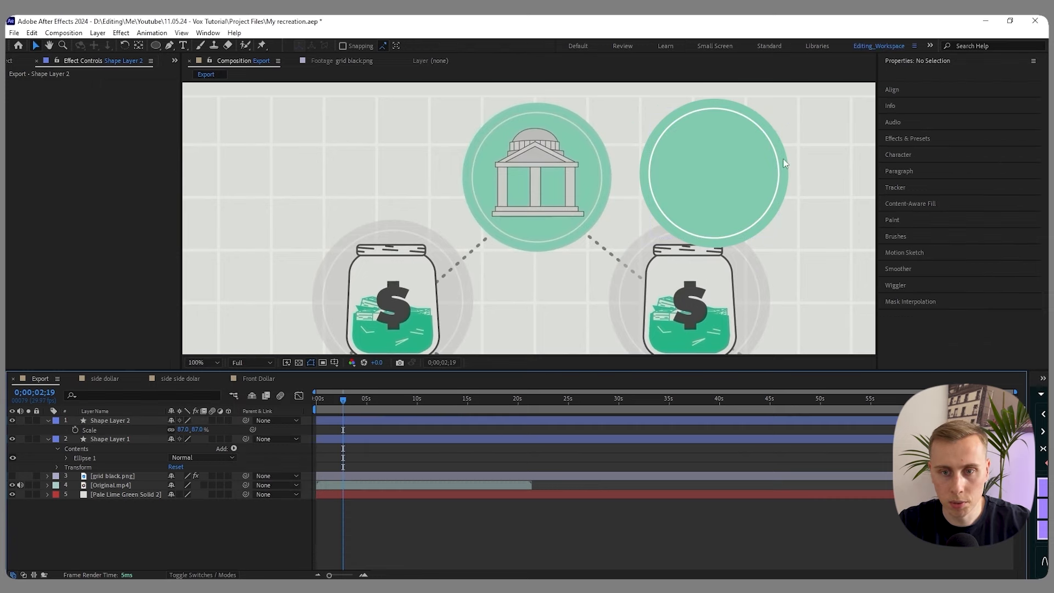
- Set the inner circle's stroke width to 2 px and deselect the layer
click(108, 422)
click(491, 47)
text(2)
key(Return)
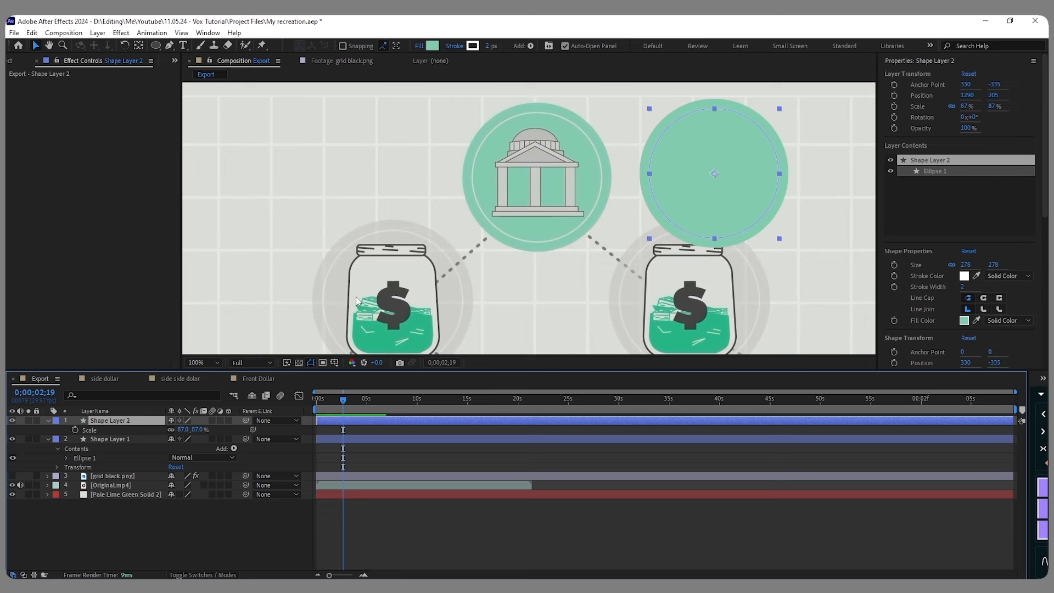
click(278, 523)
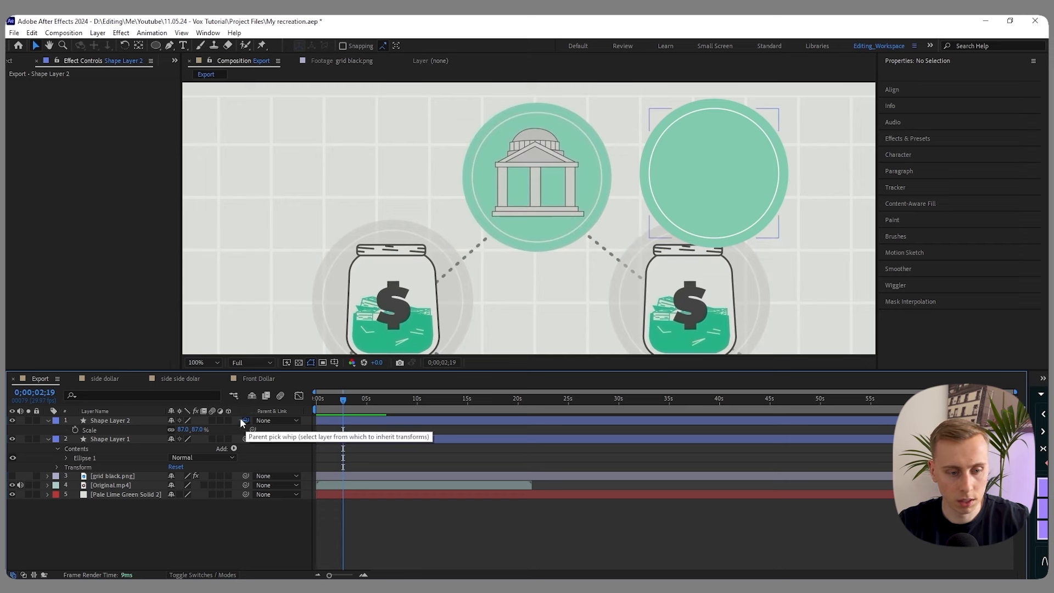
- Parent Shape Layer 2 to Shape Layer 1 and reposition the linked circles beside the original bank circle
drag(246, 420, 115, 437)
click(720, 219)
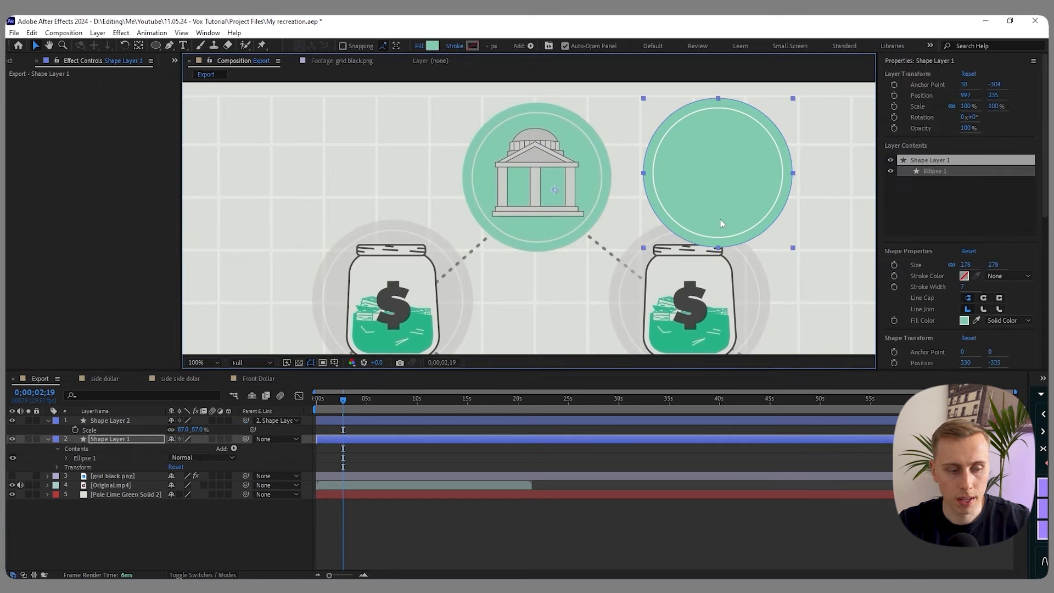
drag(727, 159, 689, 167)
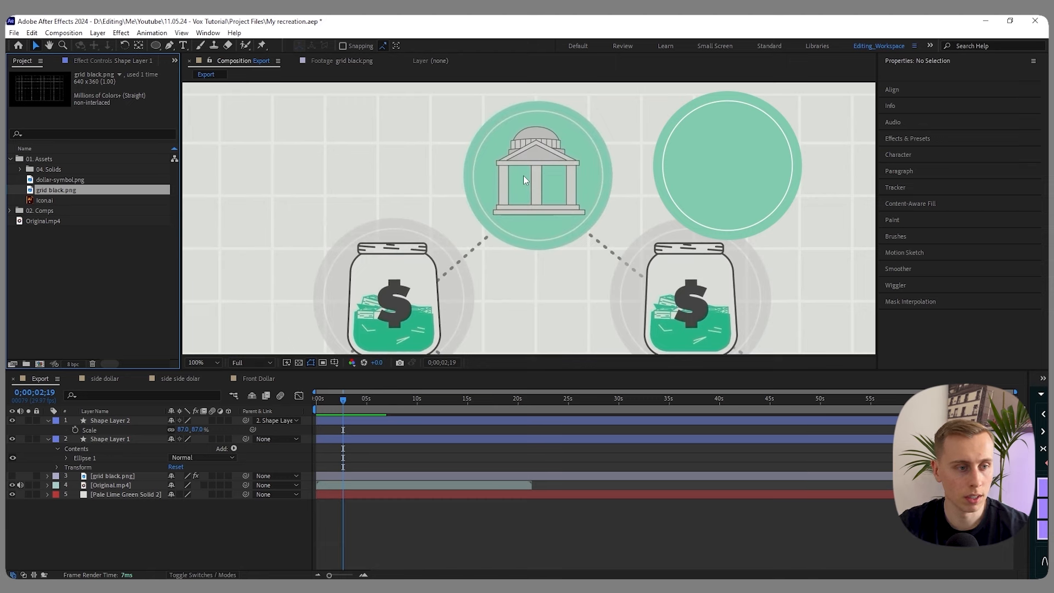
- Add Icon.ai to the Export composition and bring it to the front of the layer stack
click(64, 201)
drag(58, 206, 102, 516)
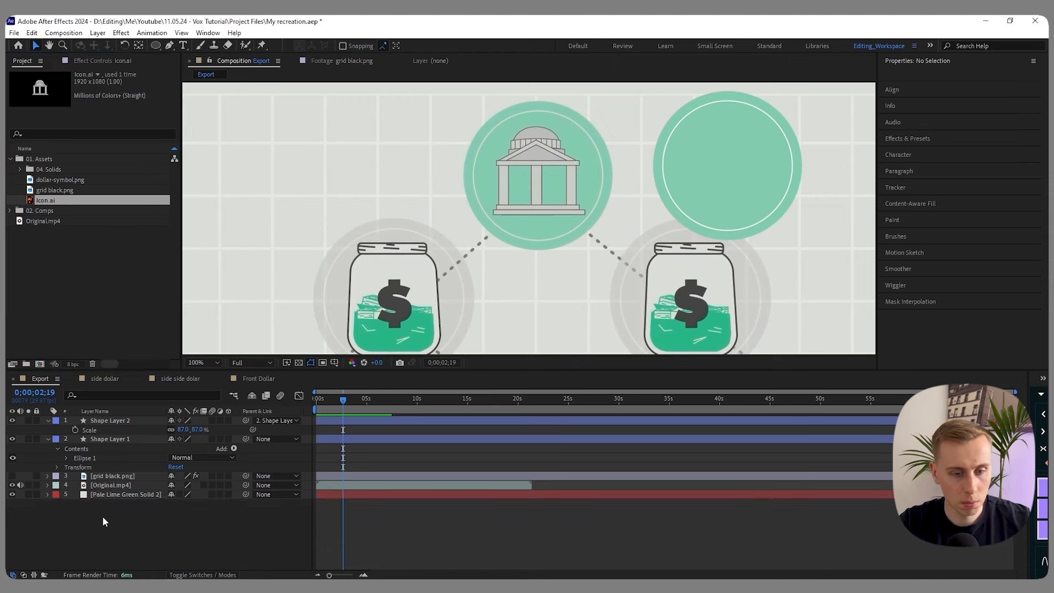
key(ctrl+])
key(ctrl+shift+])
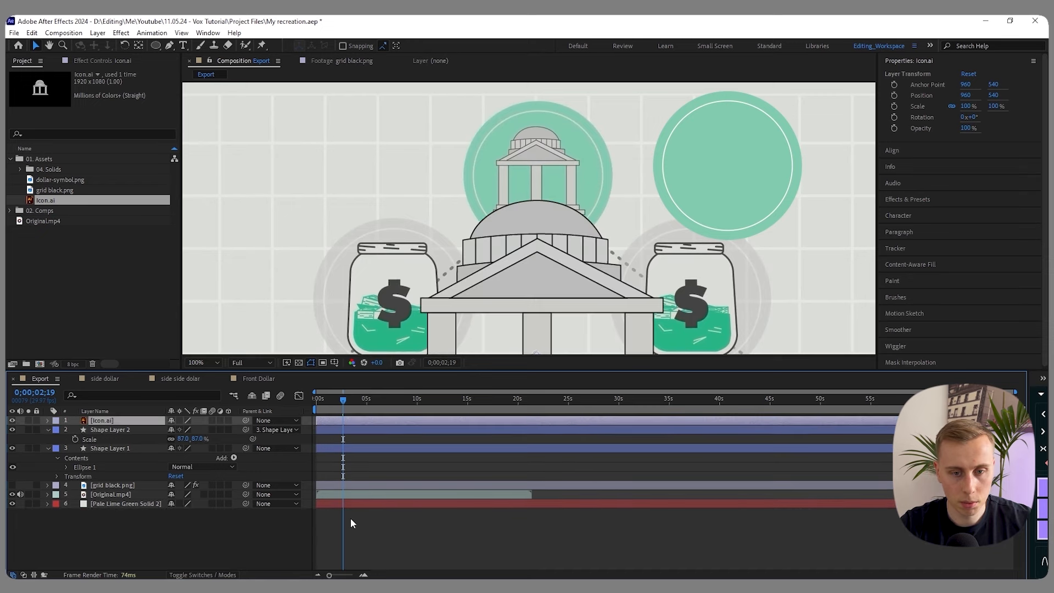
- Scale the Icon.ai layer down to 34% and position the bank icon inside the recreated green circle
scroll(575, 235, down, 2)
key(s)
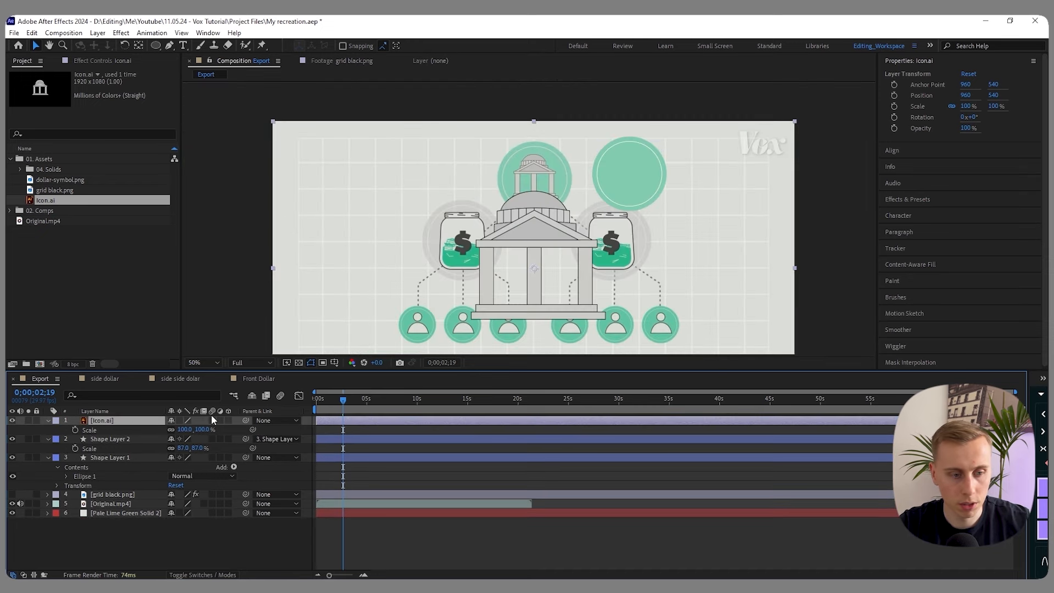
drag(182, 430, 155, 437)
drag(526, 304, 622, 198)
scroll(621, 166, up, 1)
scroll(623, 197, down, 1)
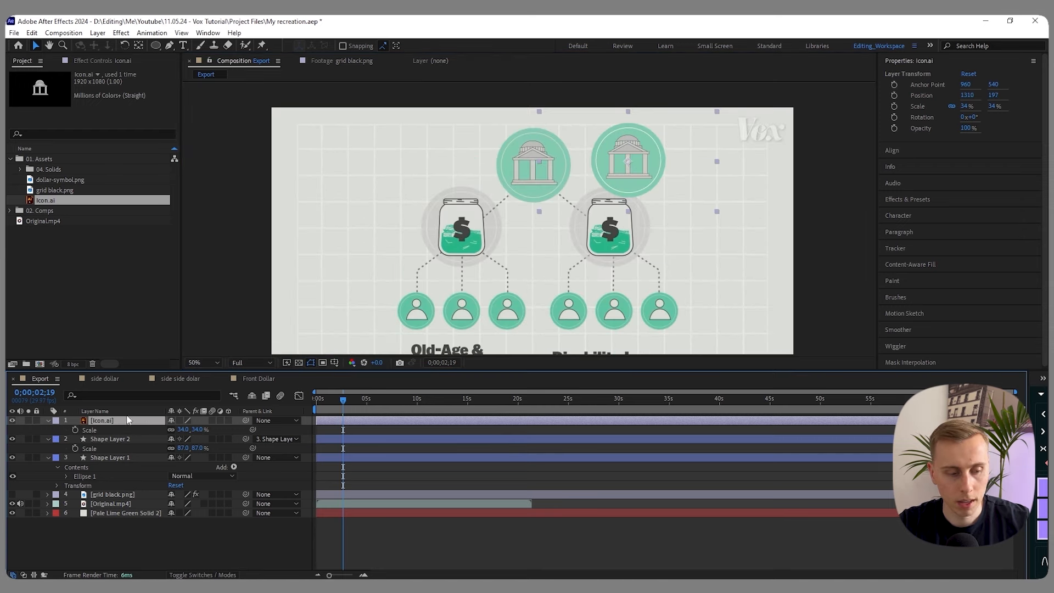
- Parent the Icon.ai layer to Shape Layer 1 and move the whole bank badge further right, towards the Vox logo
drag(245, 420, 110, 456)
click(110, 456)
drag(634, 165, 687, 164)
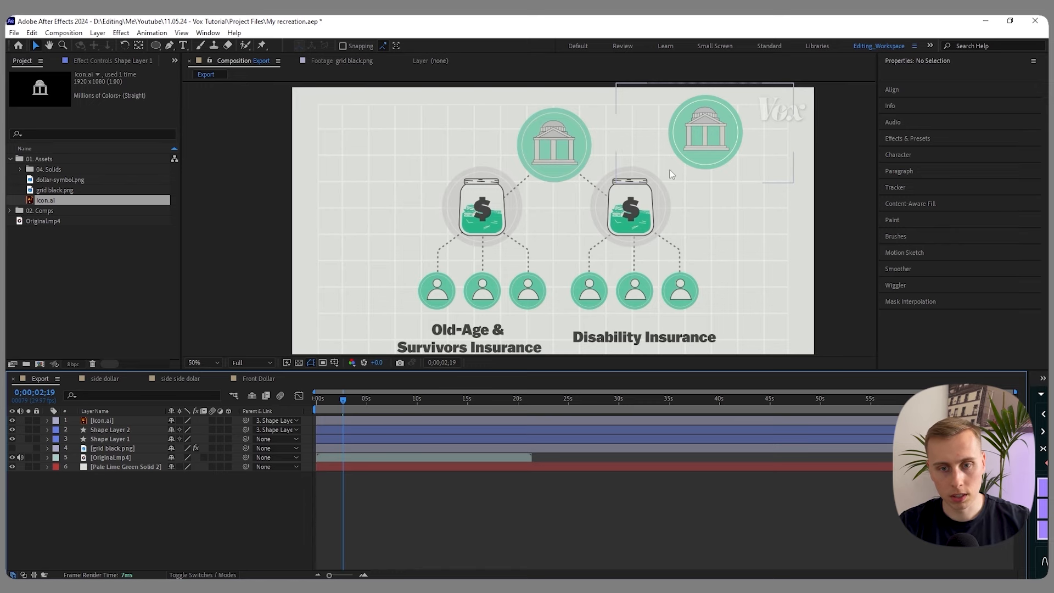
- Duplicate Shape Layer 1 and Shape Layer 2 together and bring the copies to the front of the layer stack
scroll(609, 196, up, 2)
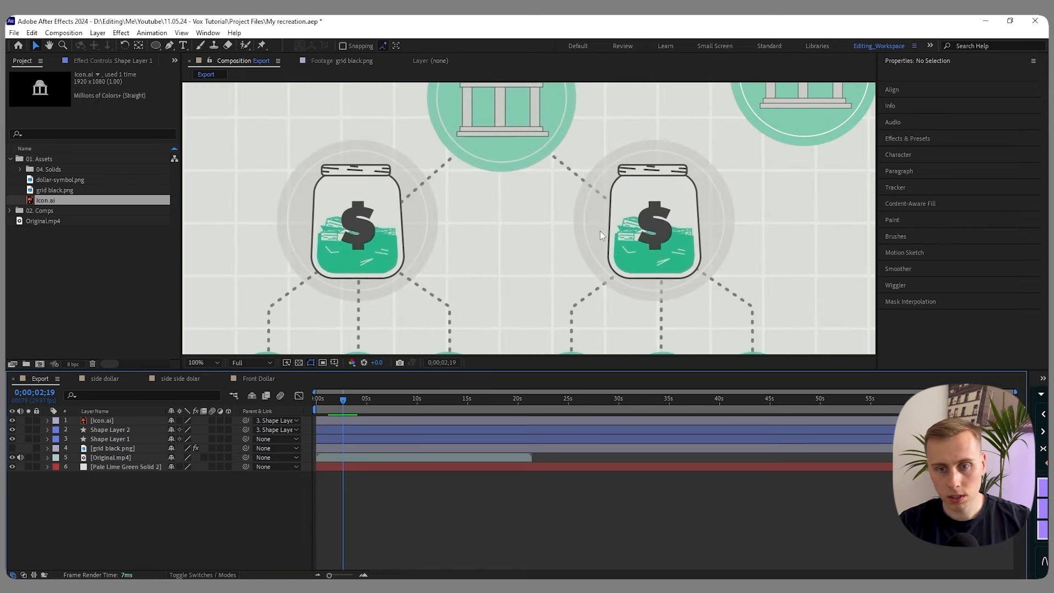
scroll(601, 232, down, 2)
scroll(661, 150, up, 2)
click(660, 150)
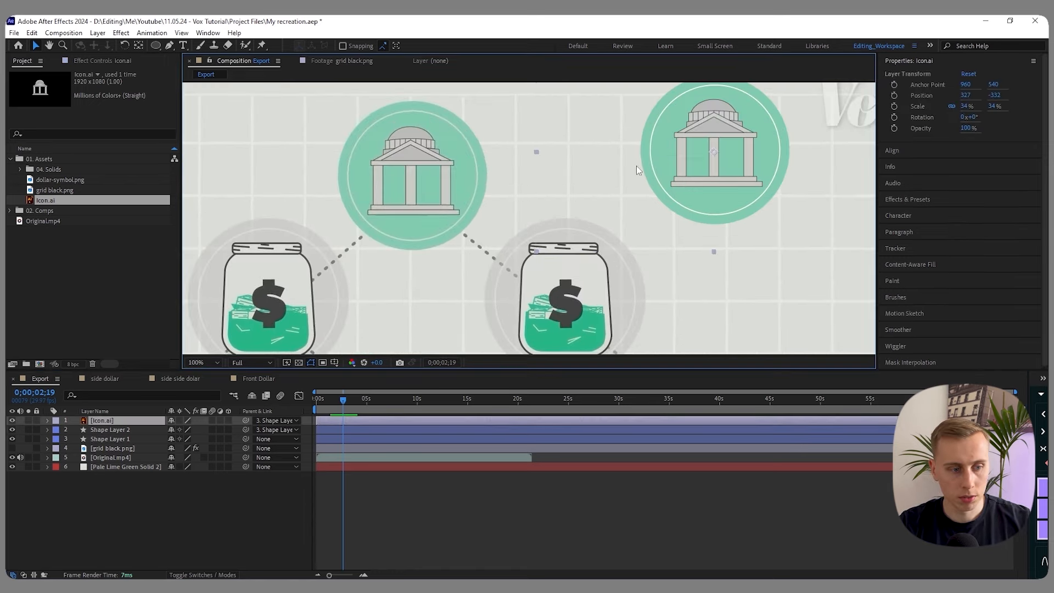
click(119, 440)
scroll(531, 198, down, 1)
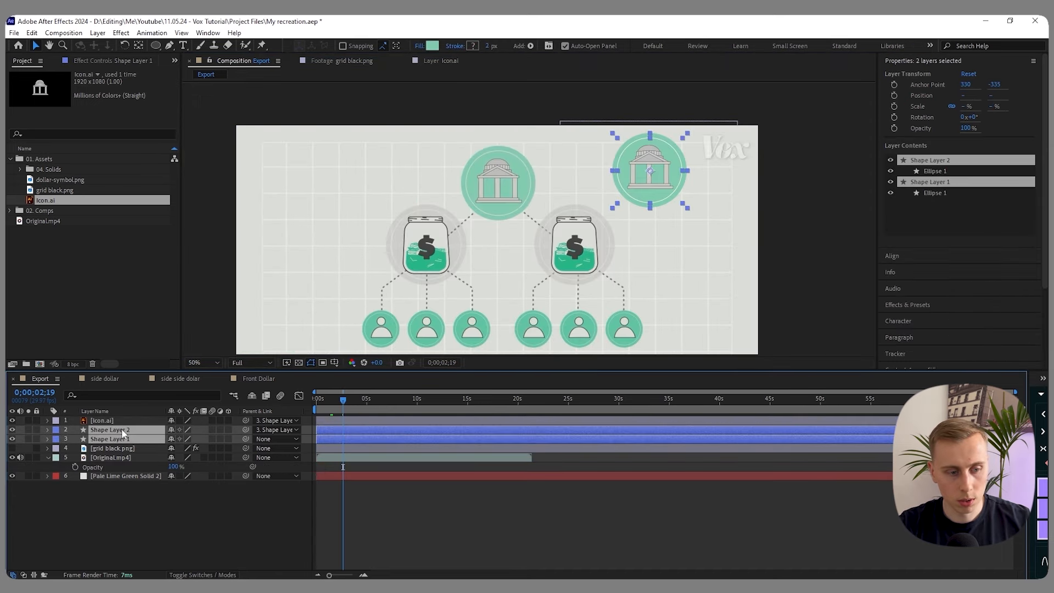
key(ctrl+d)
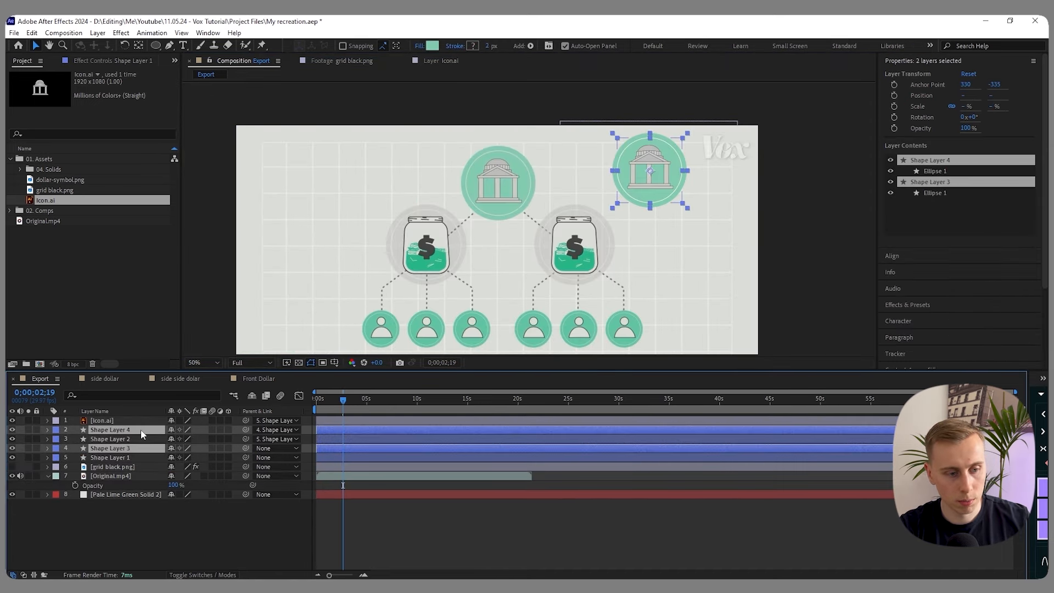
key(ctrl+shift+bracketright)
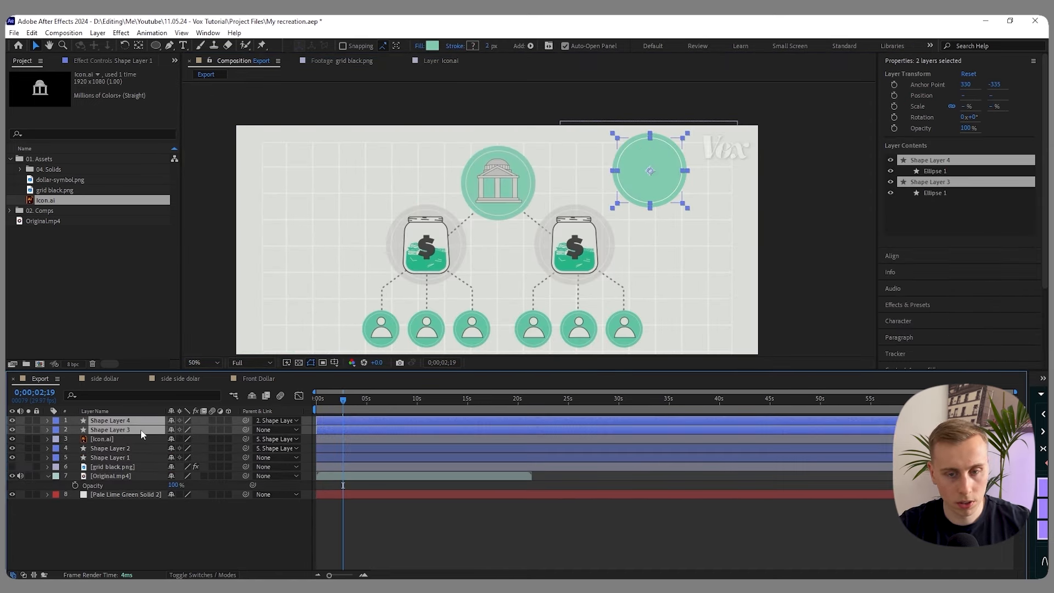
- Fill the duplicated circles with the grey CDCDCB sampled from the jar background and move them below the green bank badge
click(433, 46)
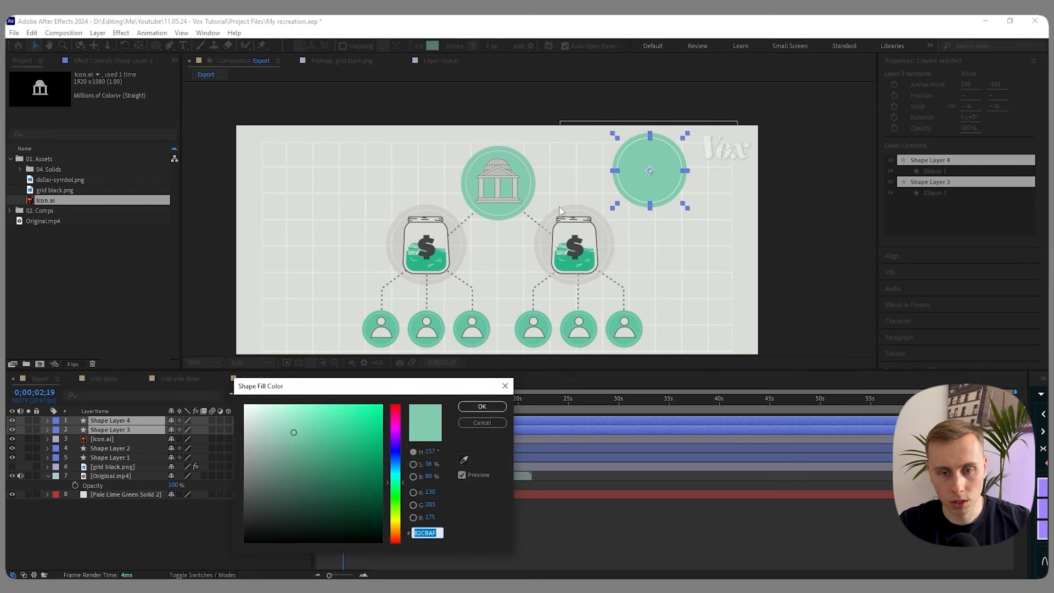
click(464, 461)
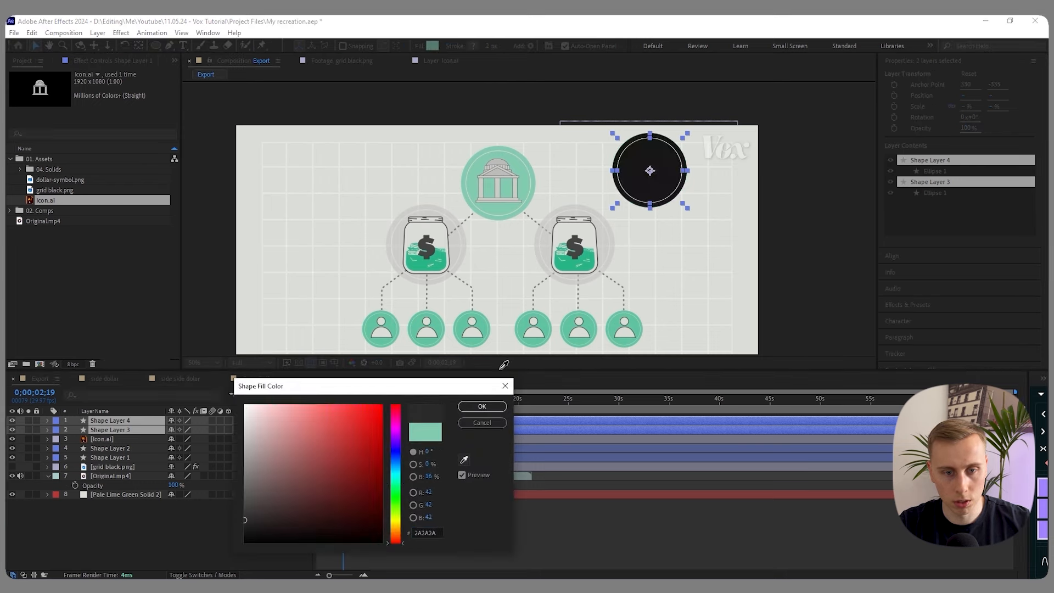
click(455, 243)
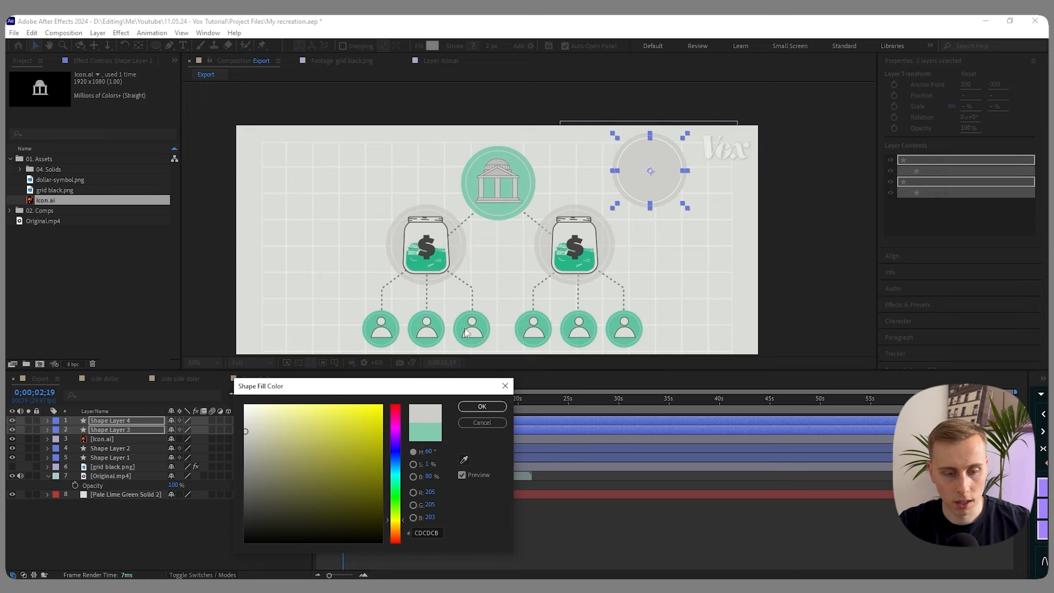
click(484, 408)
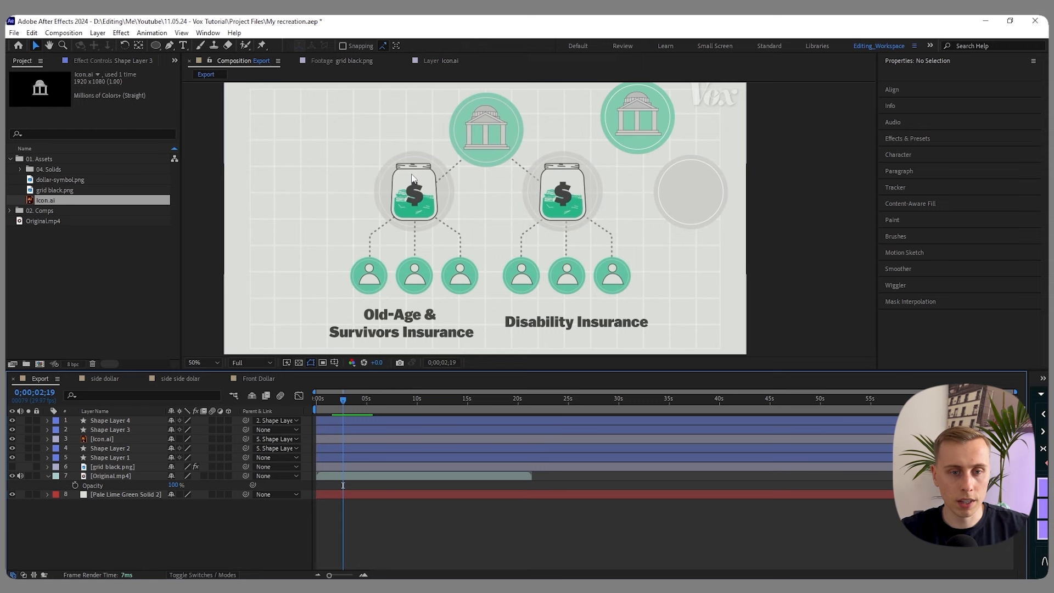
scroll(397, 176, up, 2)
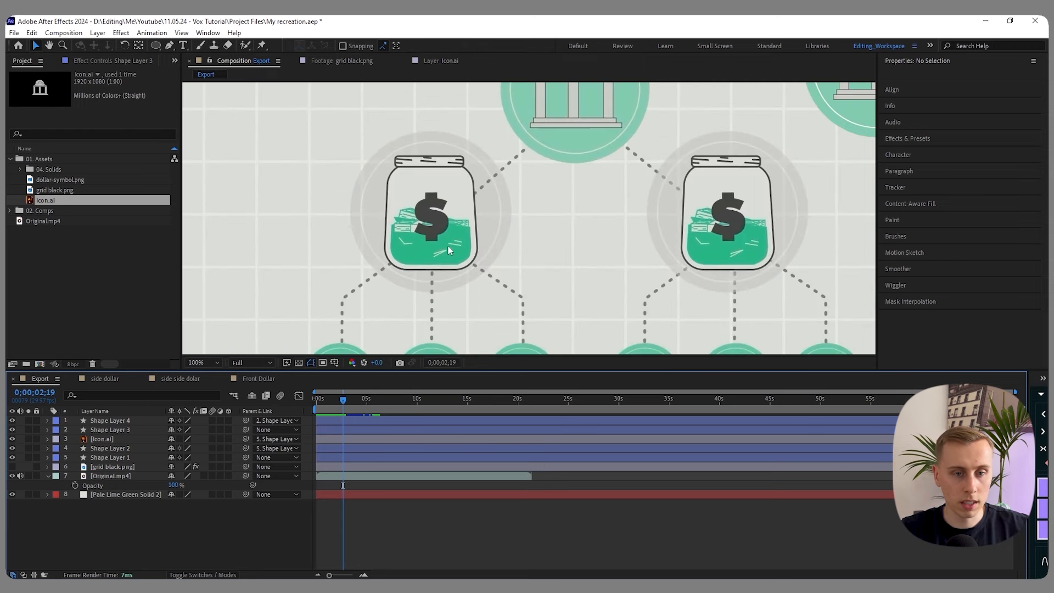
- Trace the left side and lower-left corner of the left jar's body with the Pen tool in a new shape layer
key(g)
scroll(365, 218, up, 2)
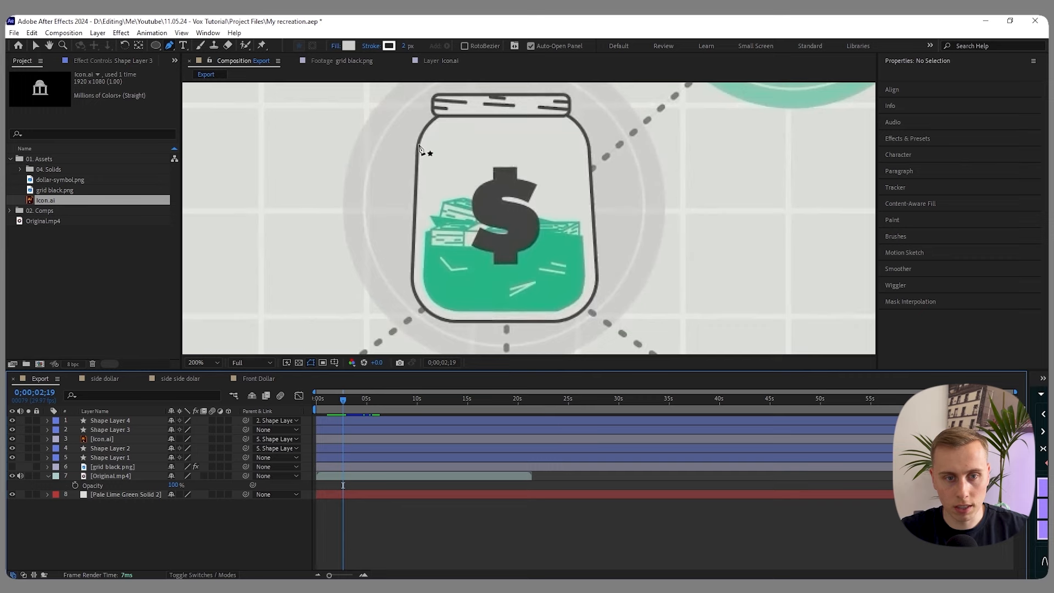
click(413, 290)
scroll(413, 290, up, 2)
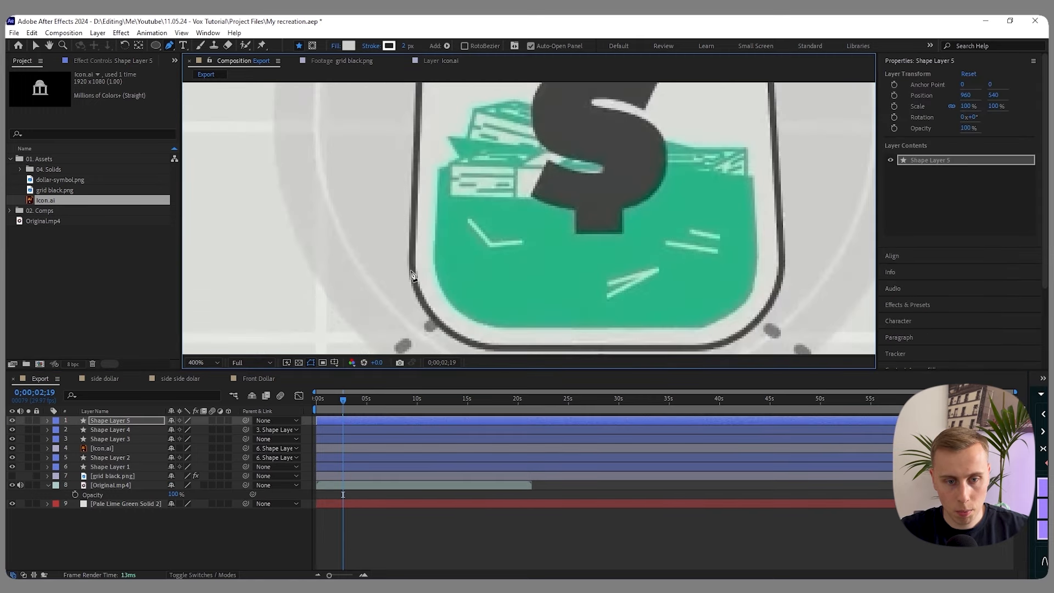
click(413, 276)
scroll(489, 351, down, 2)
drag(488, 294, 558, 301)
drag(678, 305, 647, 277)
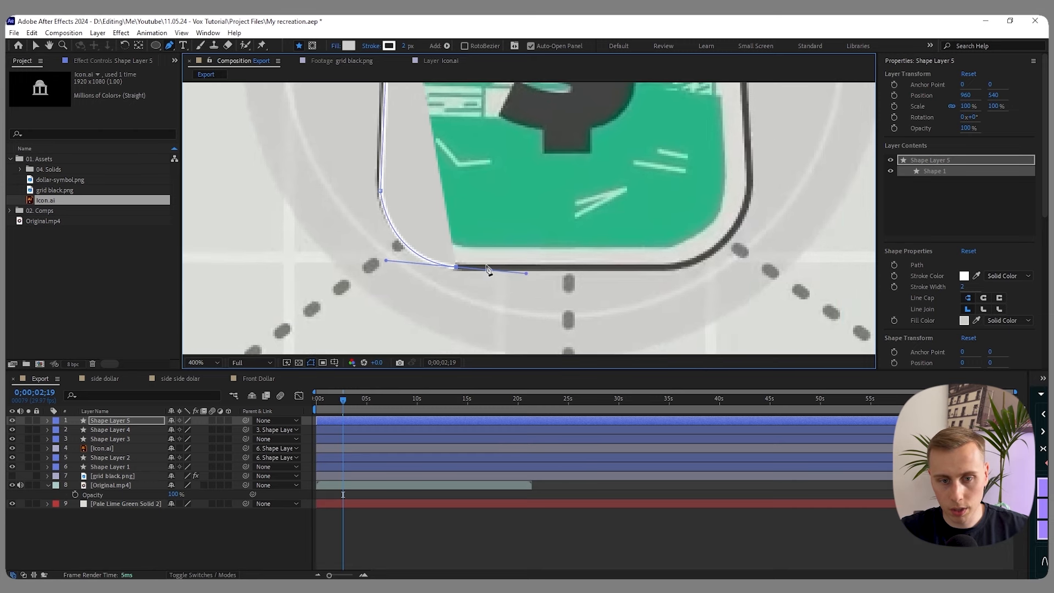
- Undo the bottom-edge point, level the lower-left corner's curve handle, and finish tracing the jar body along its bottom and right side
scroll(454, 278, up, 1)
scroll(455, 278, down, 1)
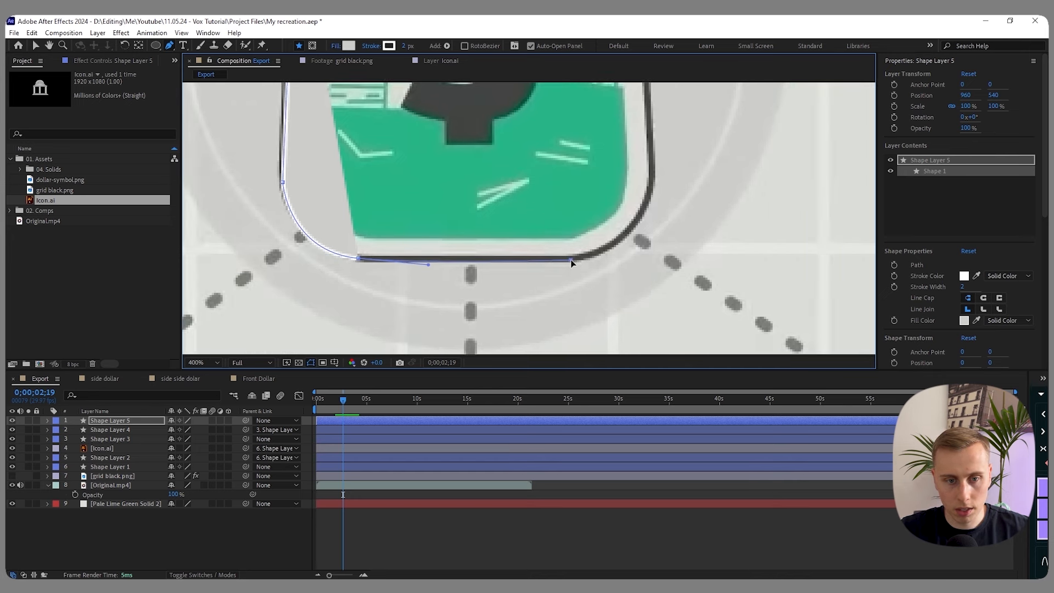
scroll(423, 272, up, 1)
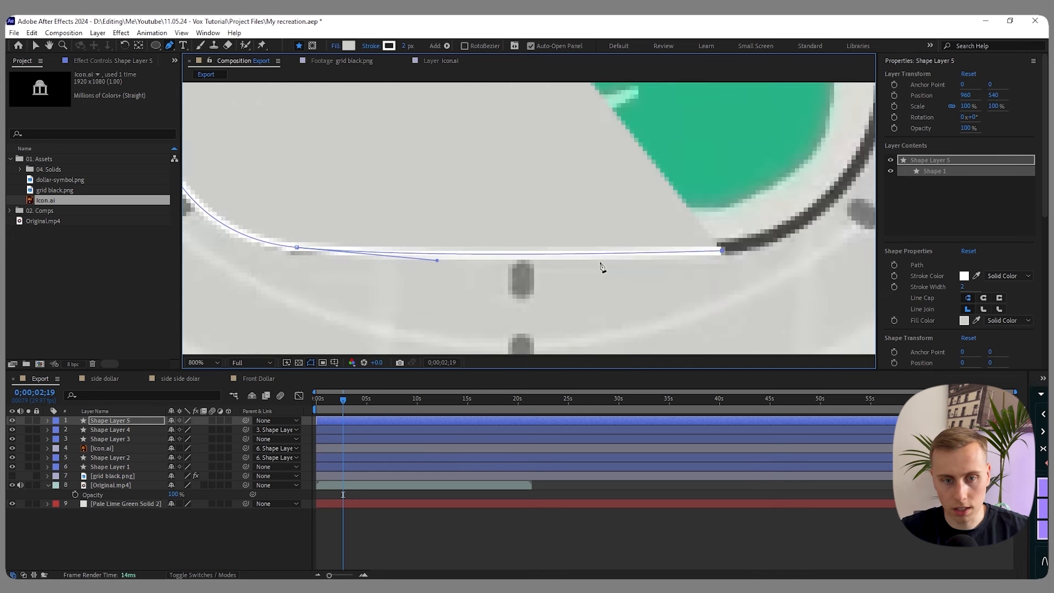
key(ctrl+z)
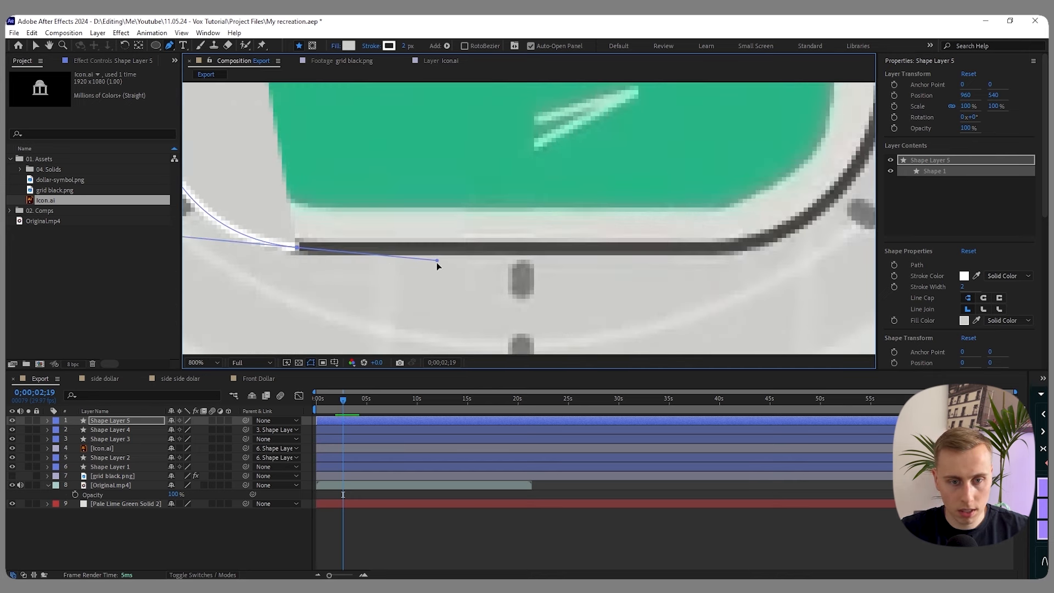
drag(439, 261, 440, 248)
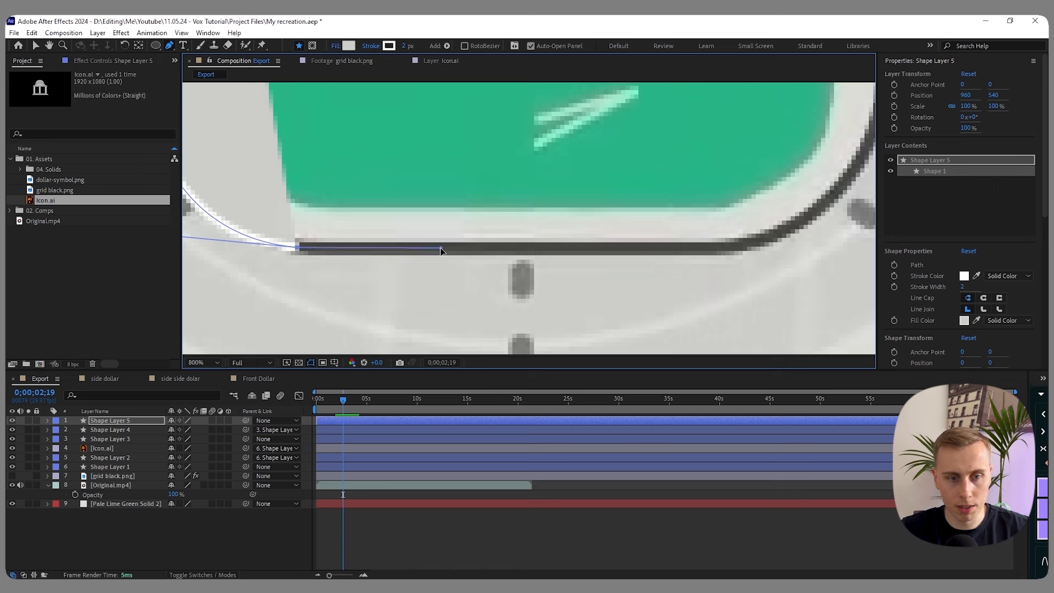
click(727, 249)
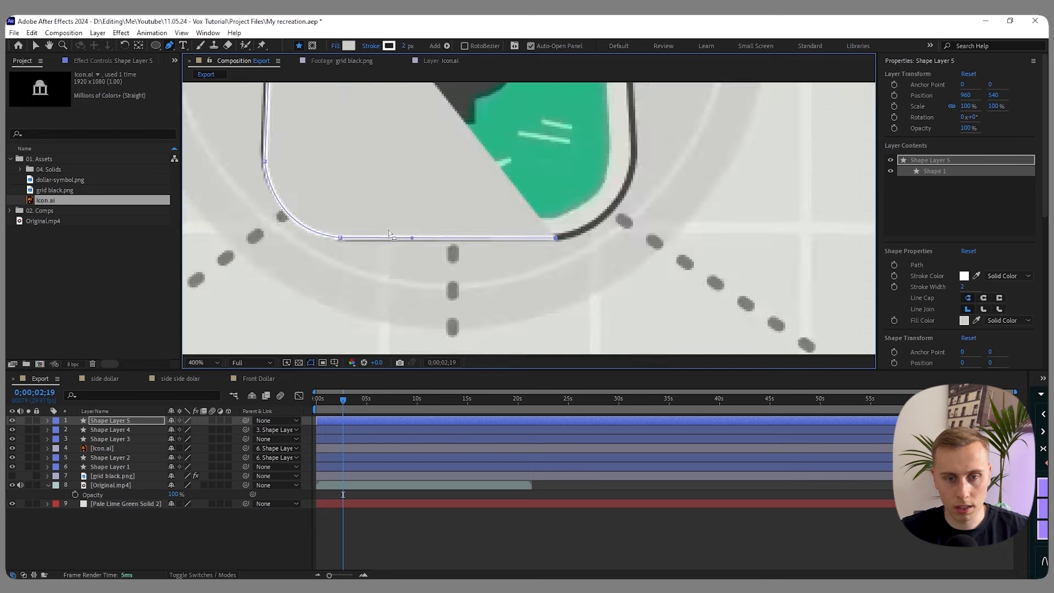
scroll(447, 202, down, 3)
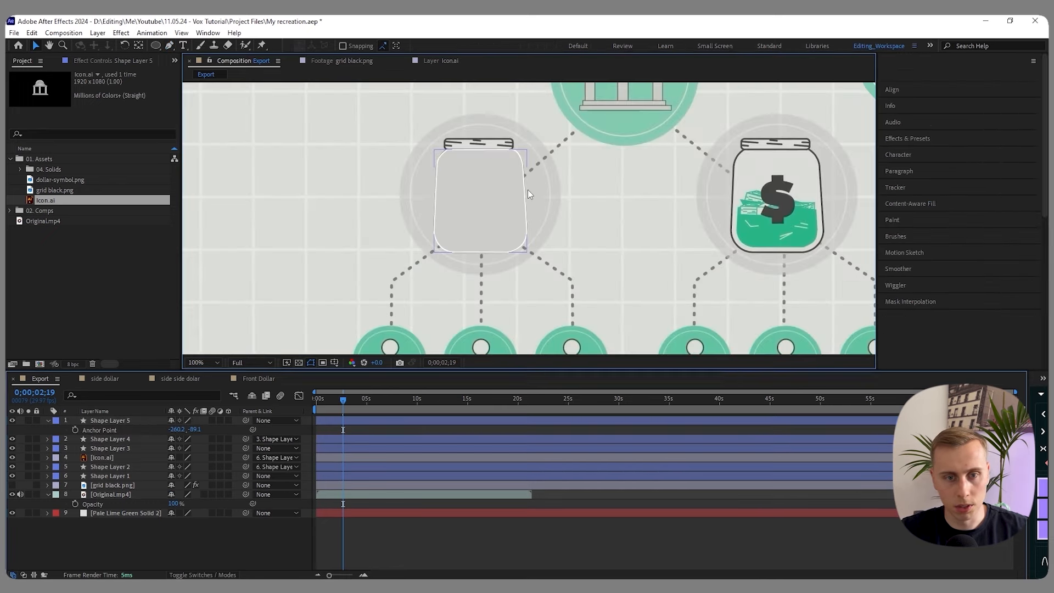
- Place the traced jar body beside the original jar and set its stroke to the dark grey 484846 sampled from the jar's outline
click(670, 242)
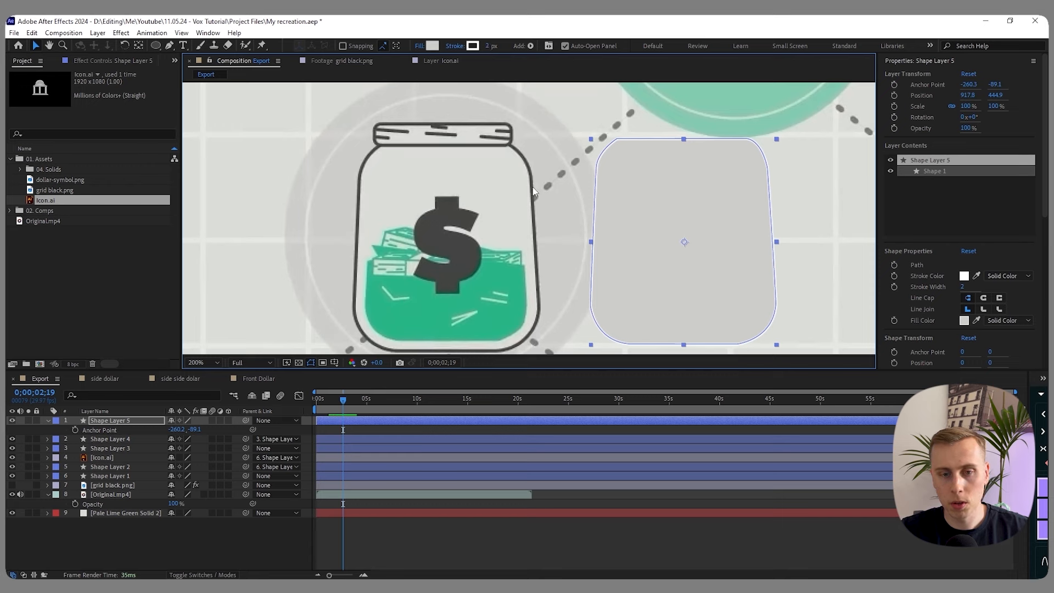
click(473, 46)
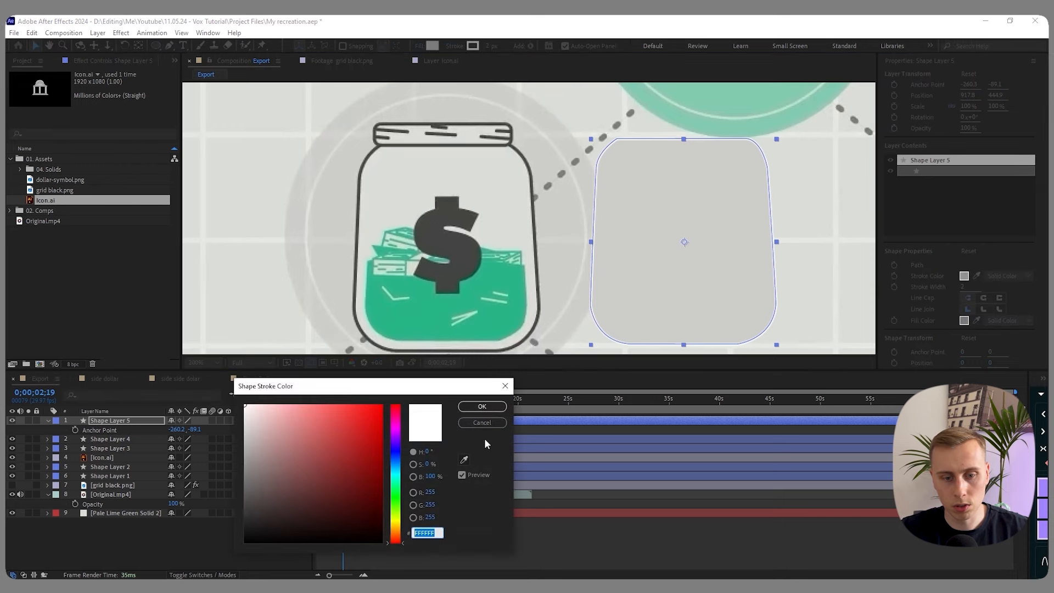
click(464, 460)
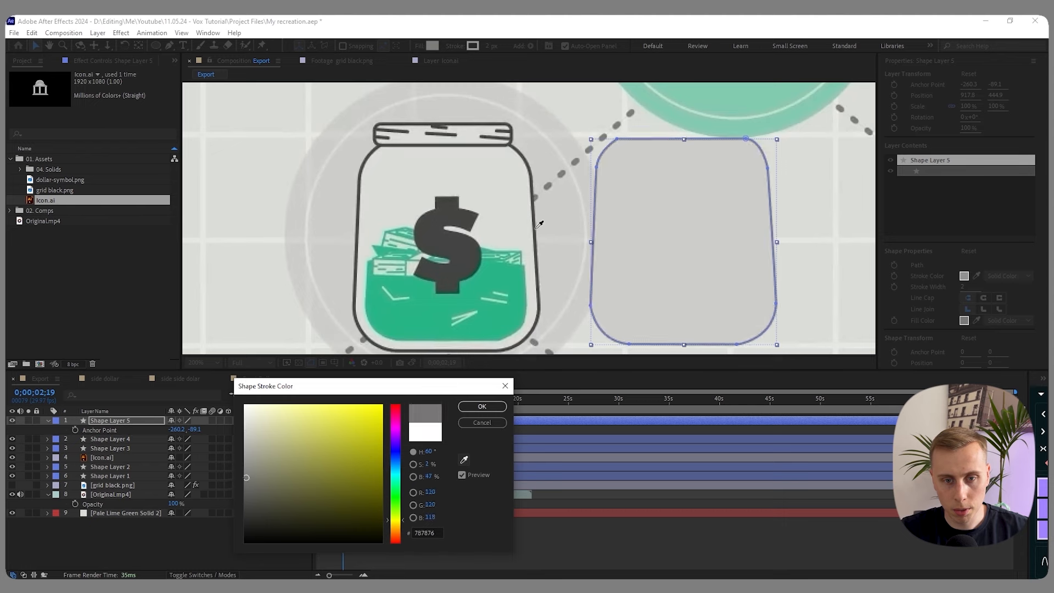
click(539, 222)
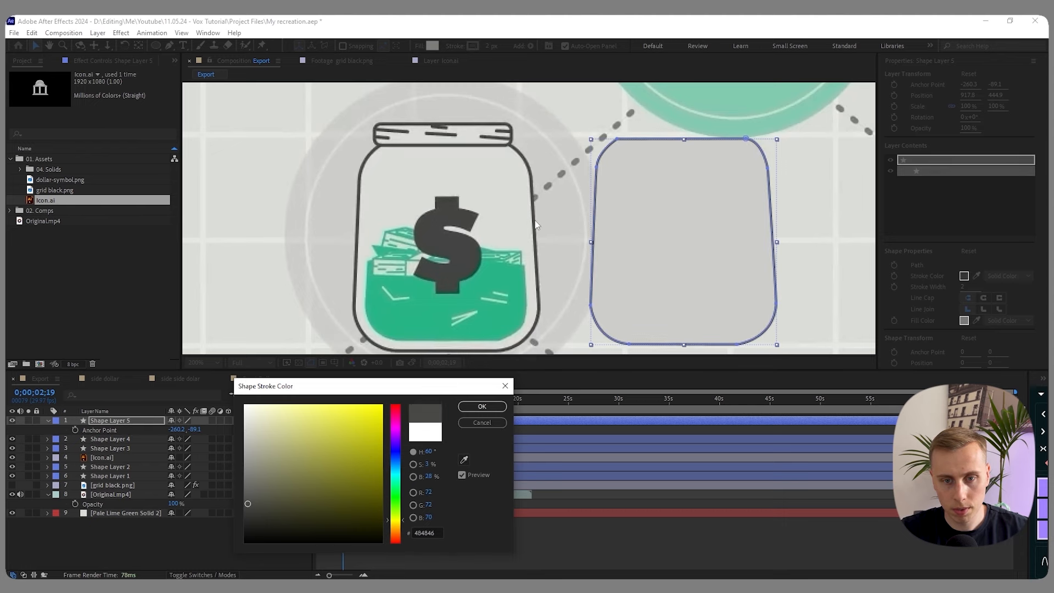
click(480, 407)
scroll(587, 242, up, 3)
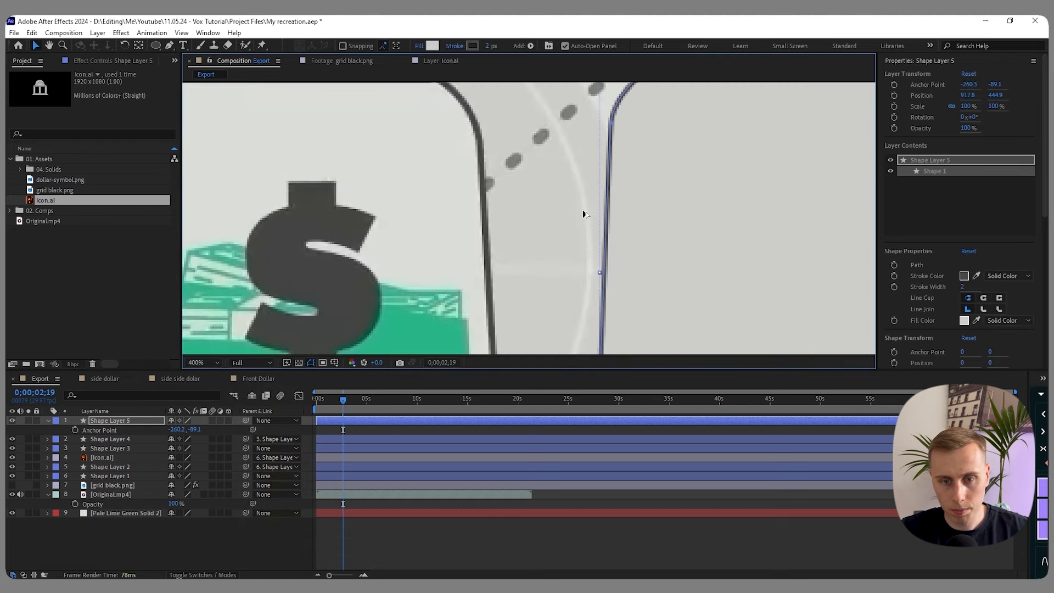
scroll(583, 216, down, 3)
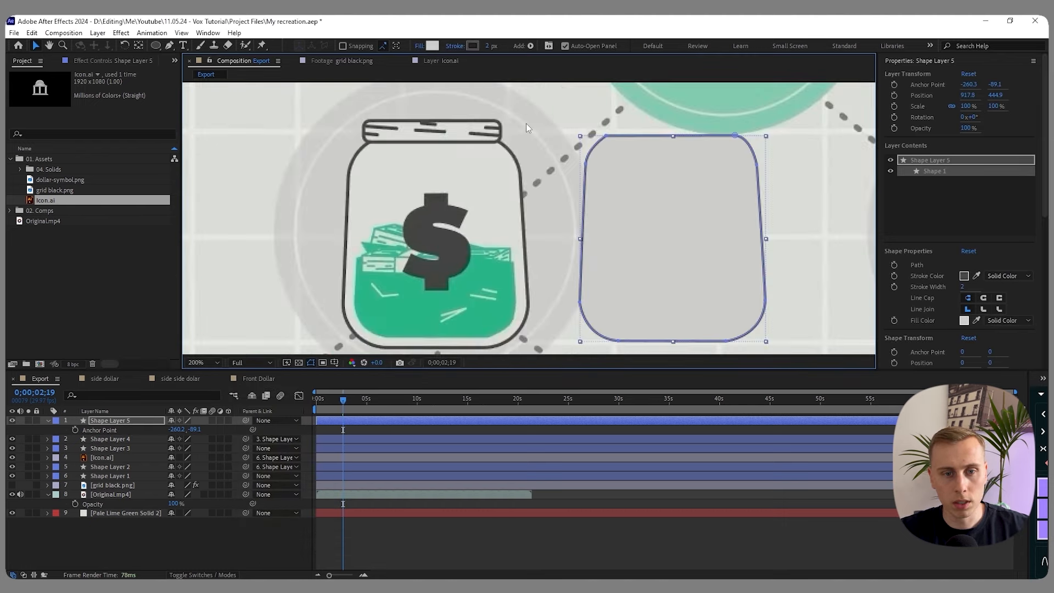
- Fill the jar body with the light grey DADDD8 sampled from the original jar's interior and move it back over that jar
click(432, 46)
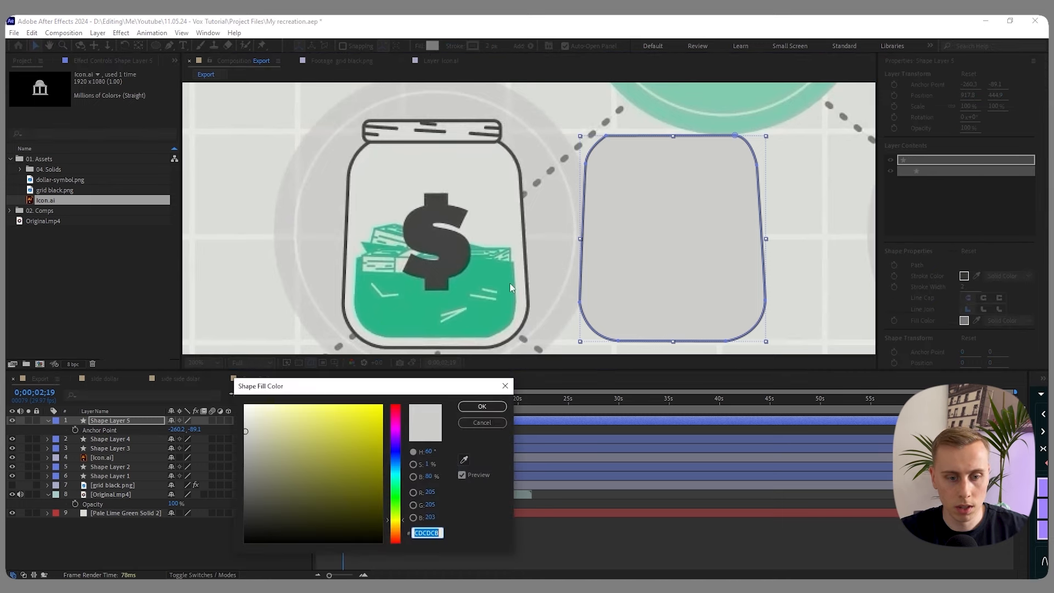
click(464, 460)
click(469, 165)
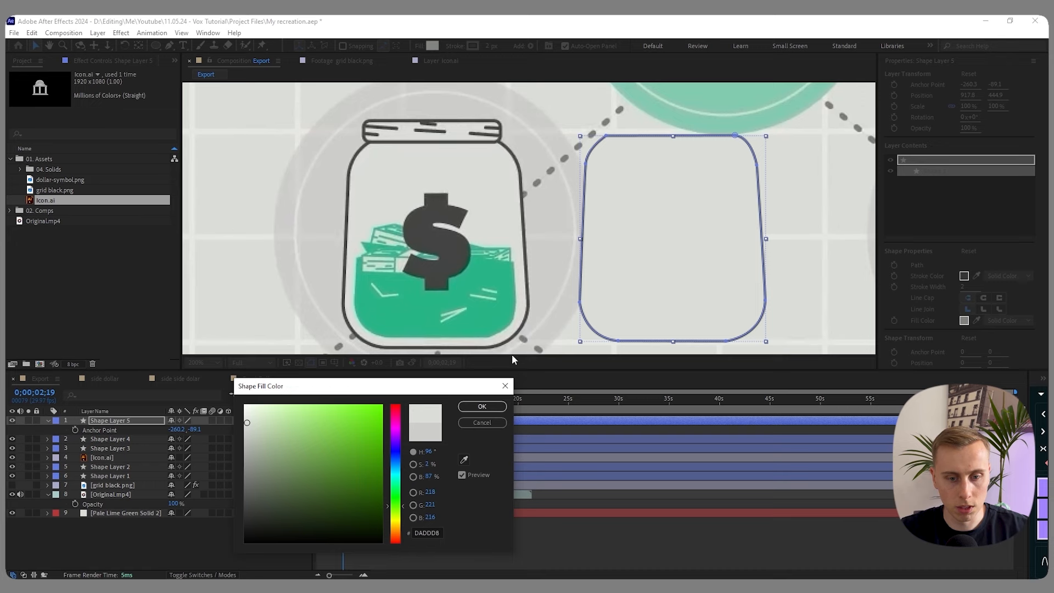
click(482, 406)
scroll(614, 212, down, 1)
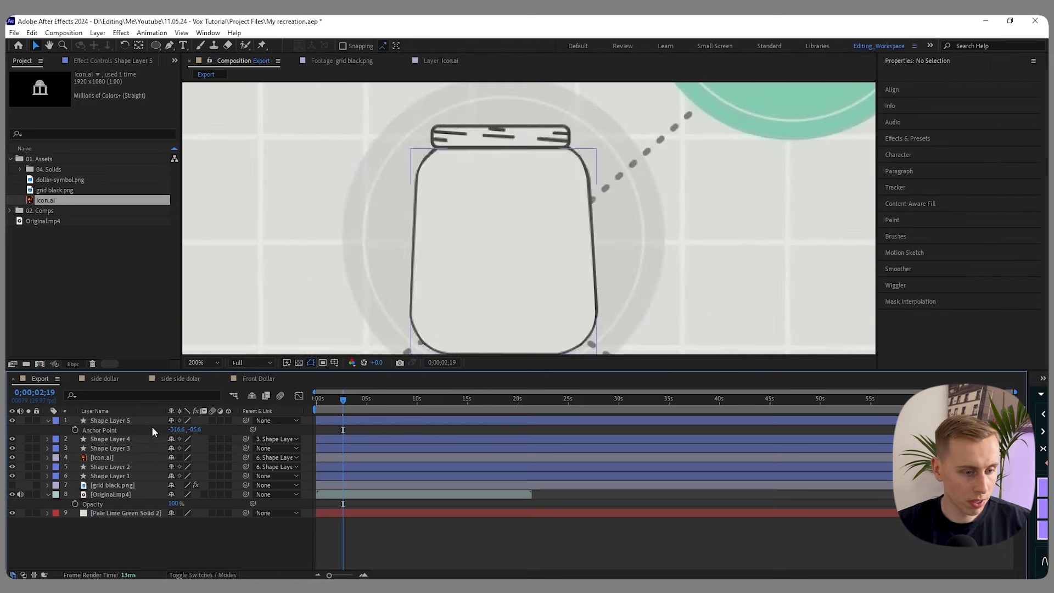
- Rename the traced jar layer as jar body and the circle layers as grey circle and green circle
click(105, 422)
scroll(485, 181, down, 2)
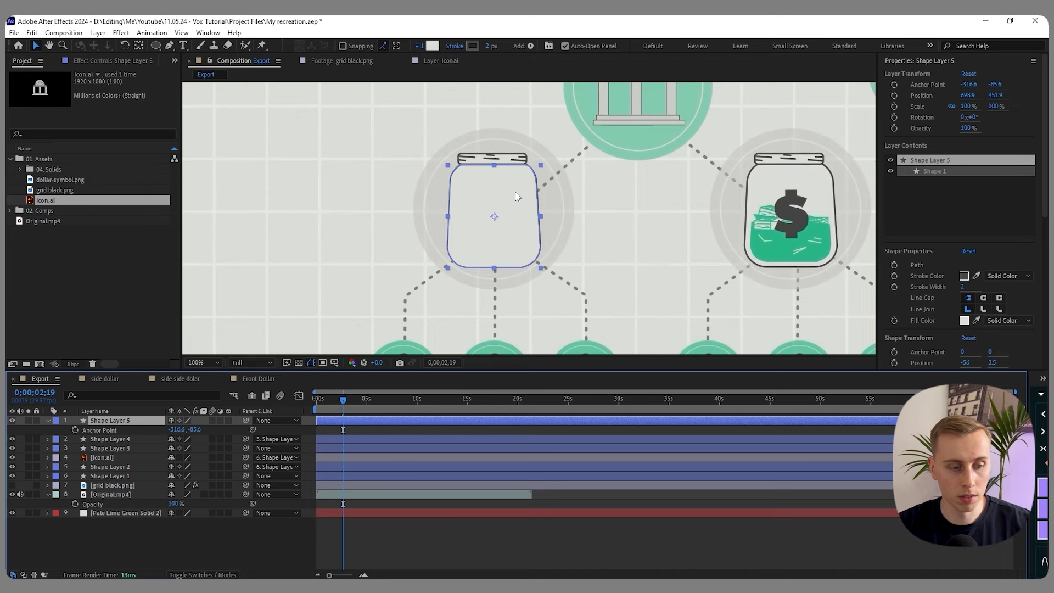
scroll(500, 199, up, 2)
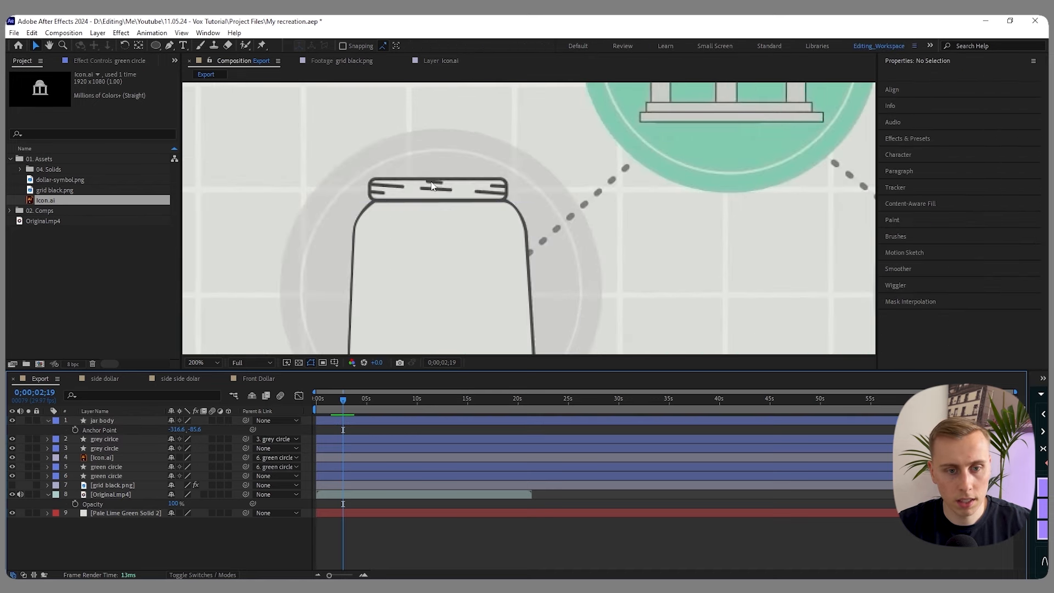
- Trace the left jar's rounded lid outline with the Pen tool as a closed shape in a new layer
key(g)
scroll(379, 201, up, 1)
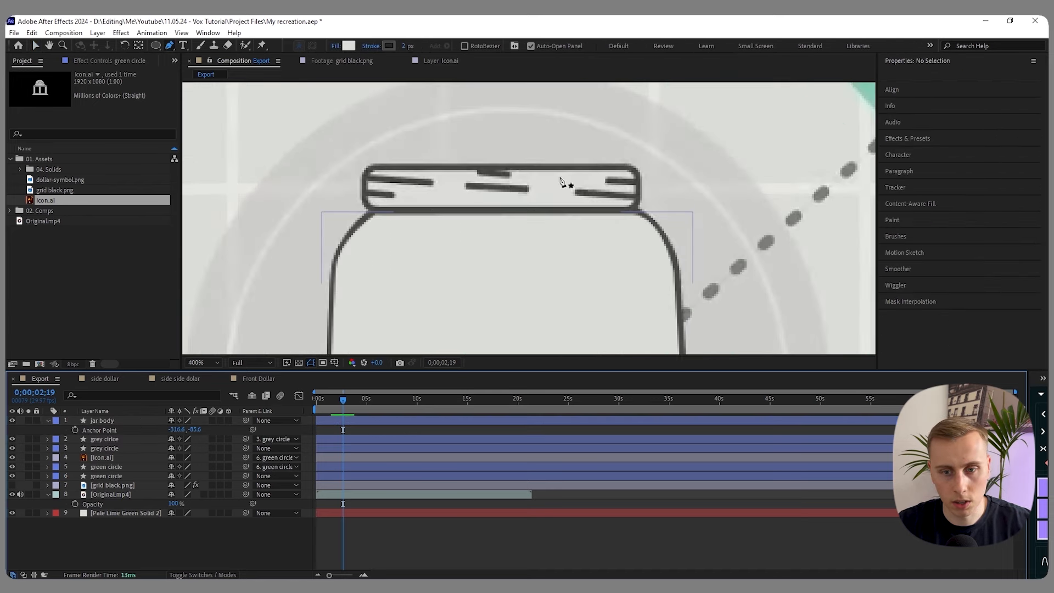
scroll(401, 203, up, 1)
click(348, 221)
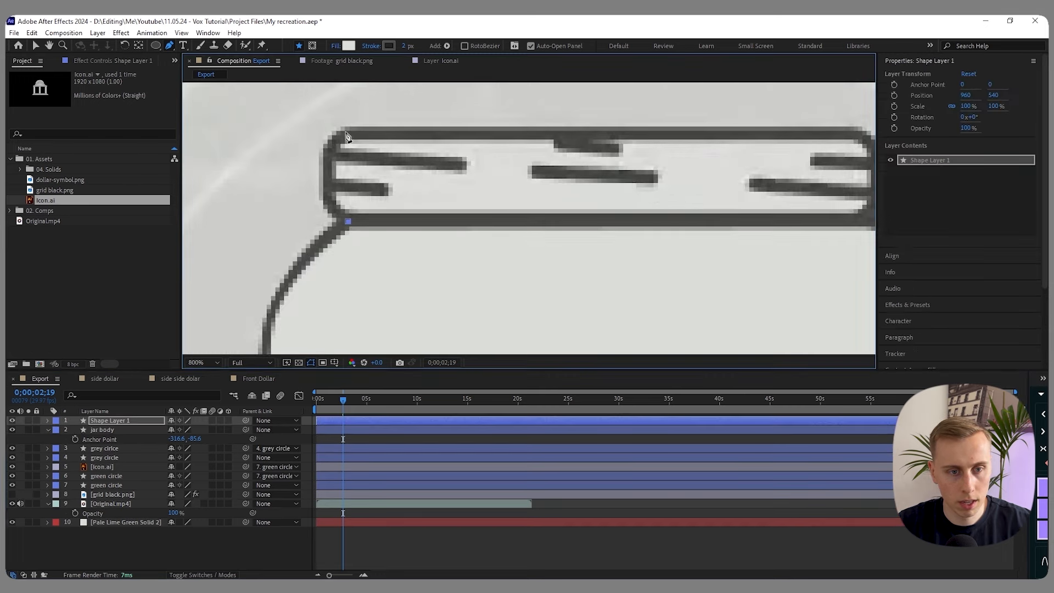
drag(327, 177, 328, 141)
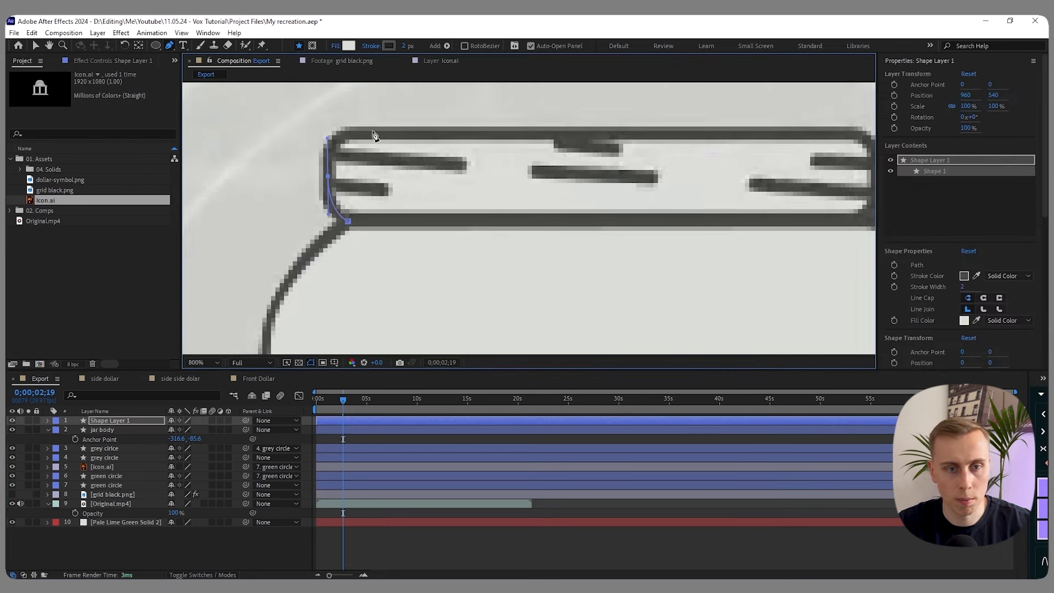
drag(374, 134, 358, 134)
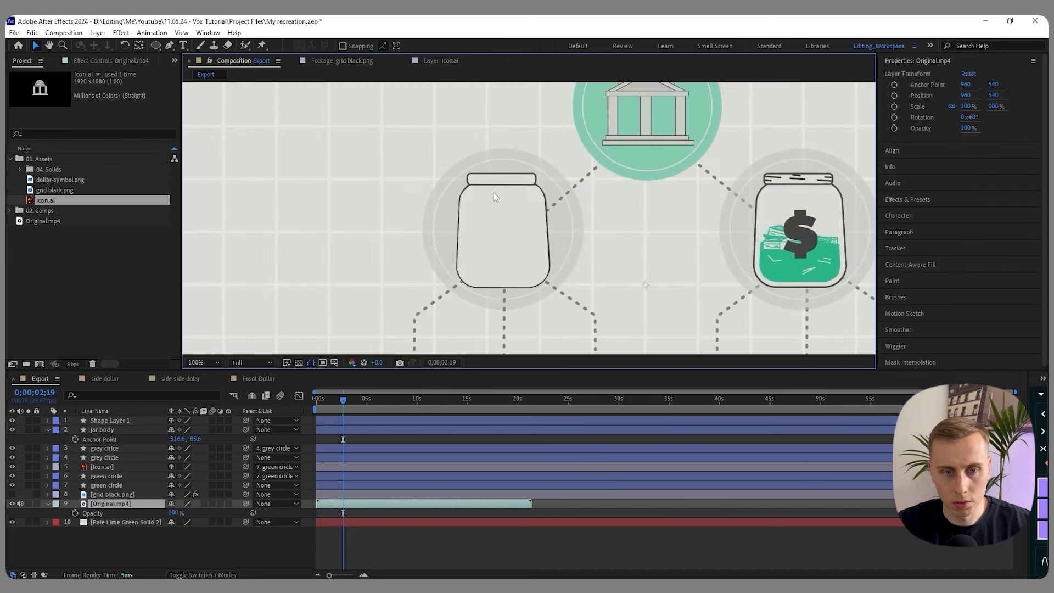
- Bring the Original.mp4 reference layer to the front of the layer stack, above the traced lid
scroll(490, 180, up, 2)
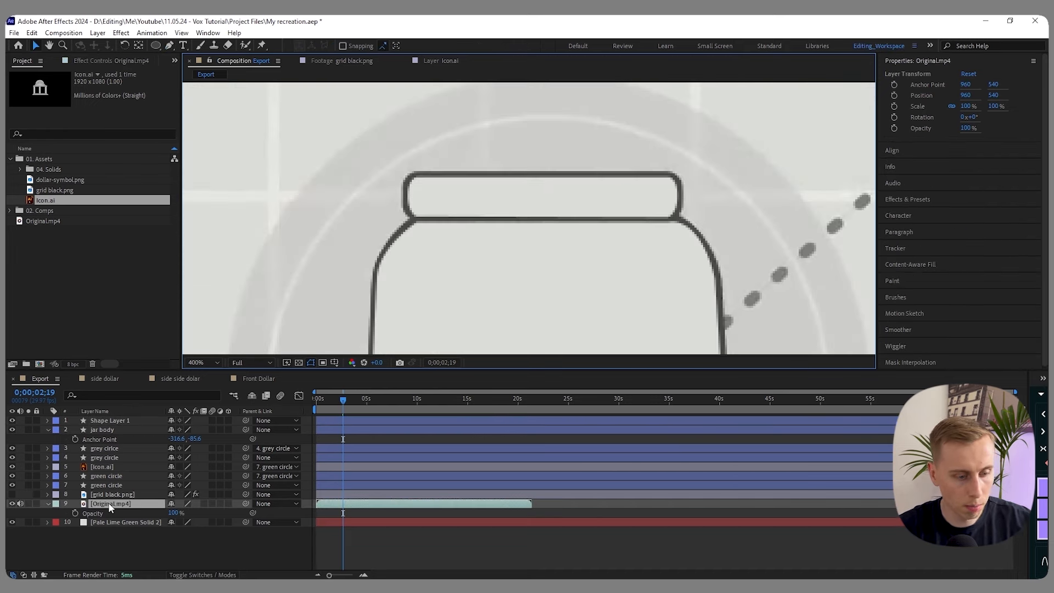
key(ctrl+])
key(ctrl+])
key(ctrl+])
key(ctrl+])
key(ctrl+])
key(ctrl+])
key(ctrl+])
key(ctrl+])
- Set the Original.mp4 layer's opacity to 50% and deselect all layers
click(124, 422)
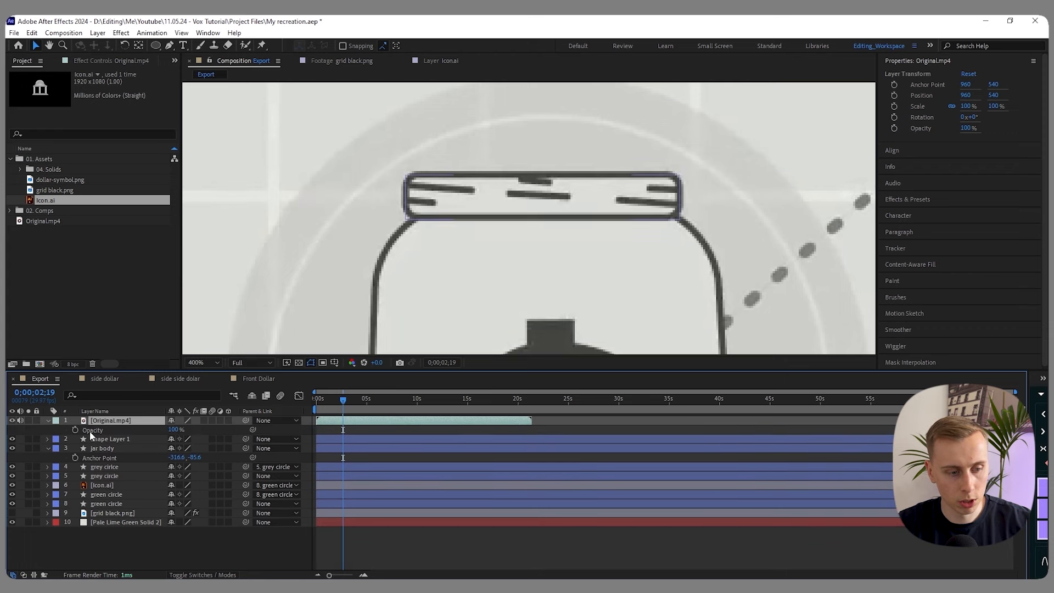
click(174, 430)
text(5)
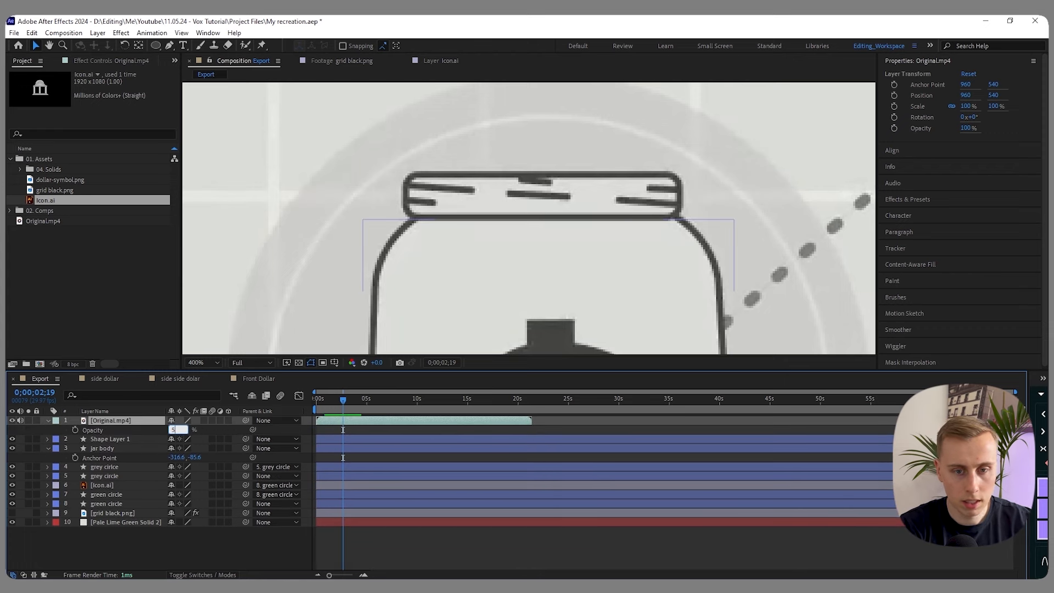
text(0)
key(Return)
click(342, 452)
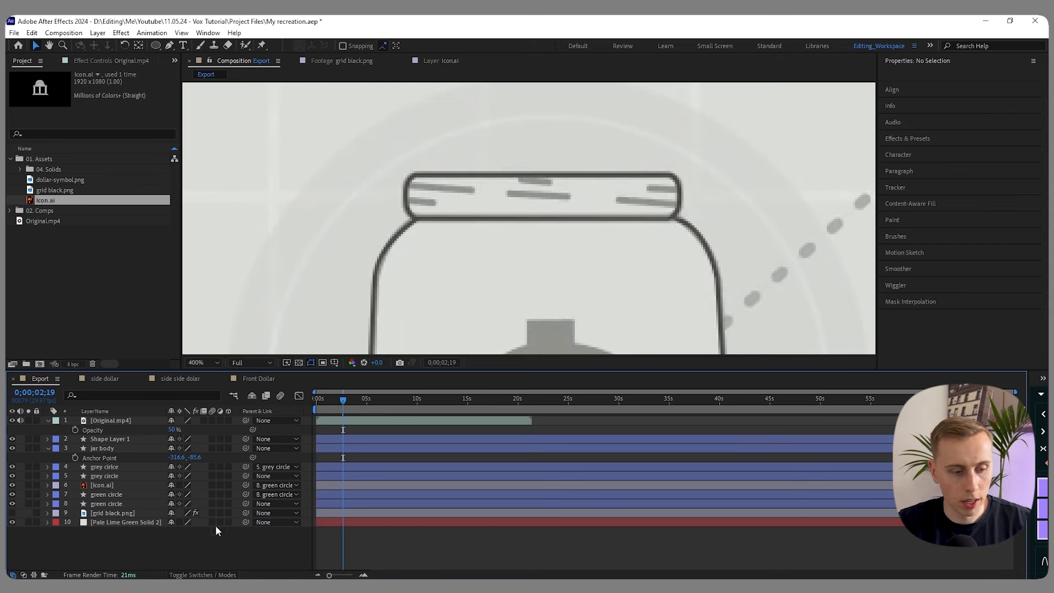
- Draw the upper-left dash of the jar lid as a straight stroked line in a new shape layer
key(g)
scroll(433, 189, up, 2)
click(387, 192)
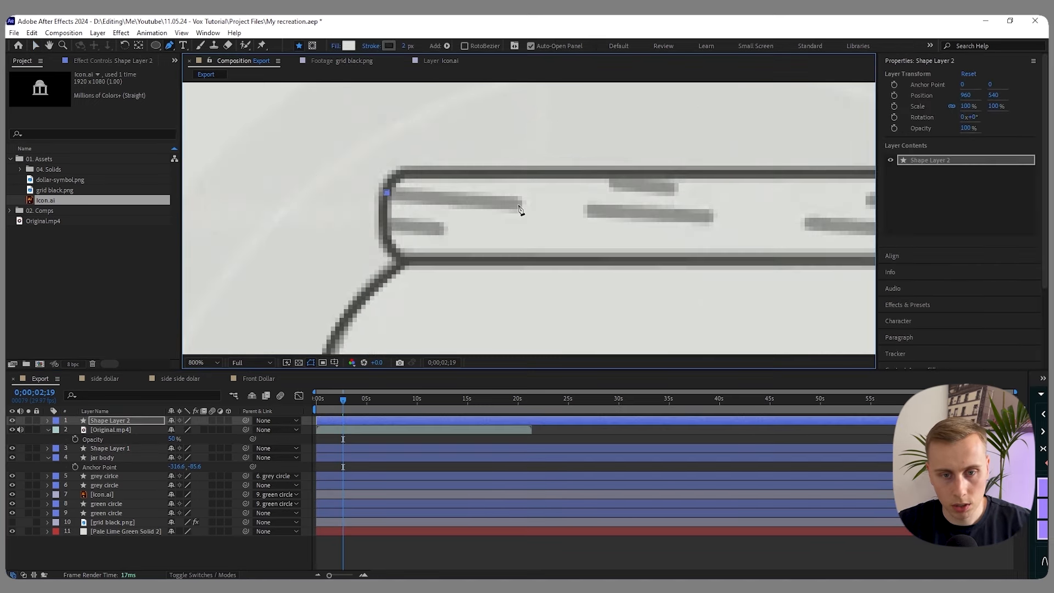
click(519, 205)
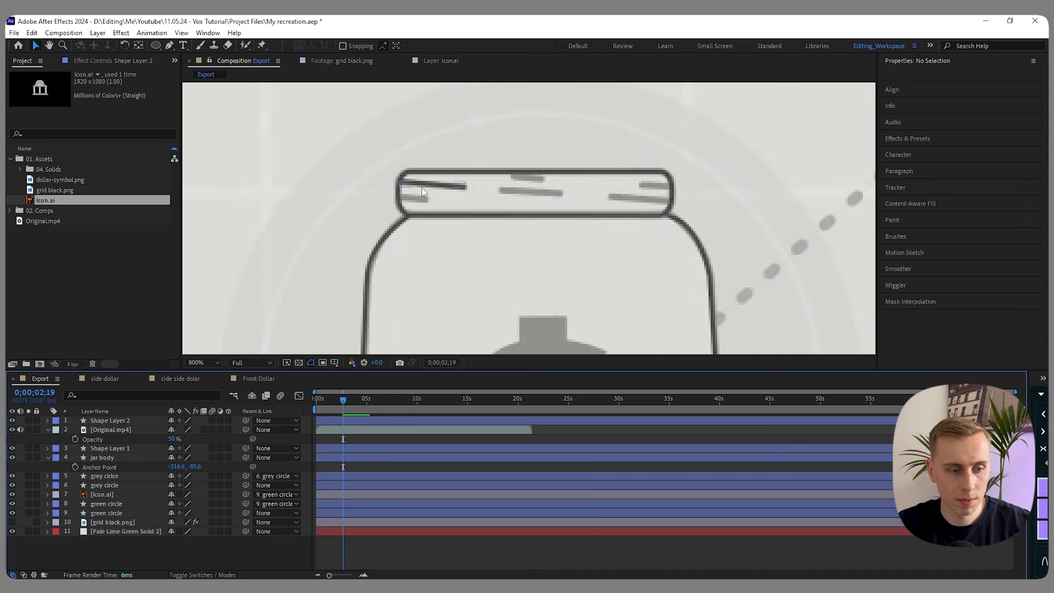
scroll(421, 187, up, 1)
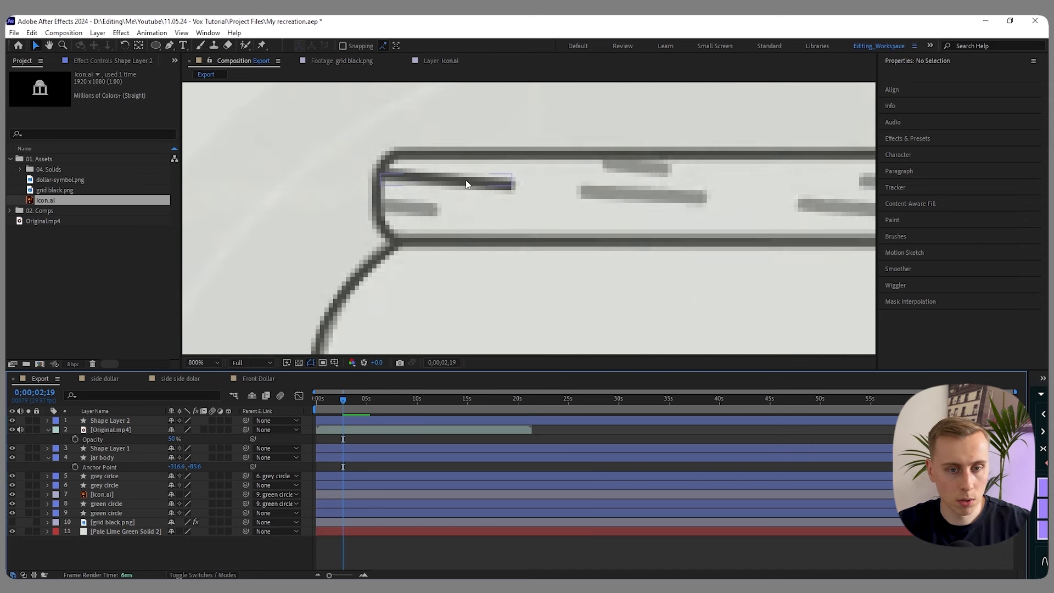
- Add the shorter dash below it on the lid's left end to Shape Layer 2 and expand that layer's properties
click(106, 421)
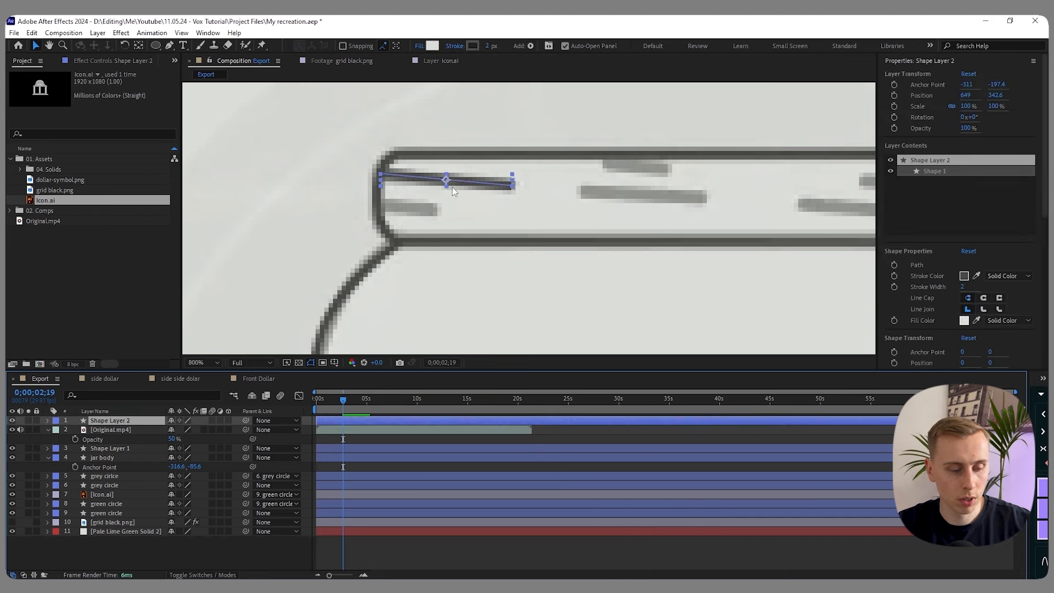
key(g)
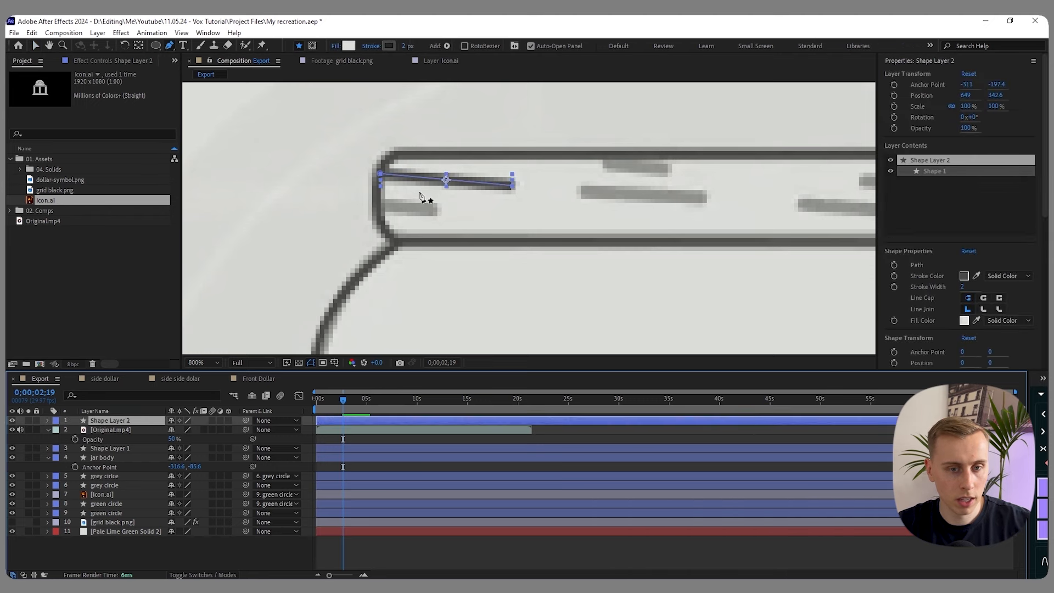
click(379, 206)
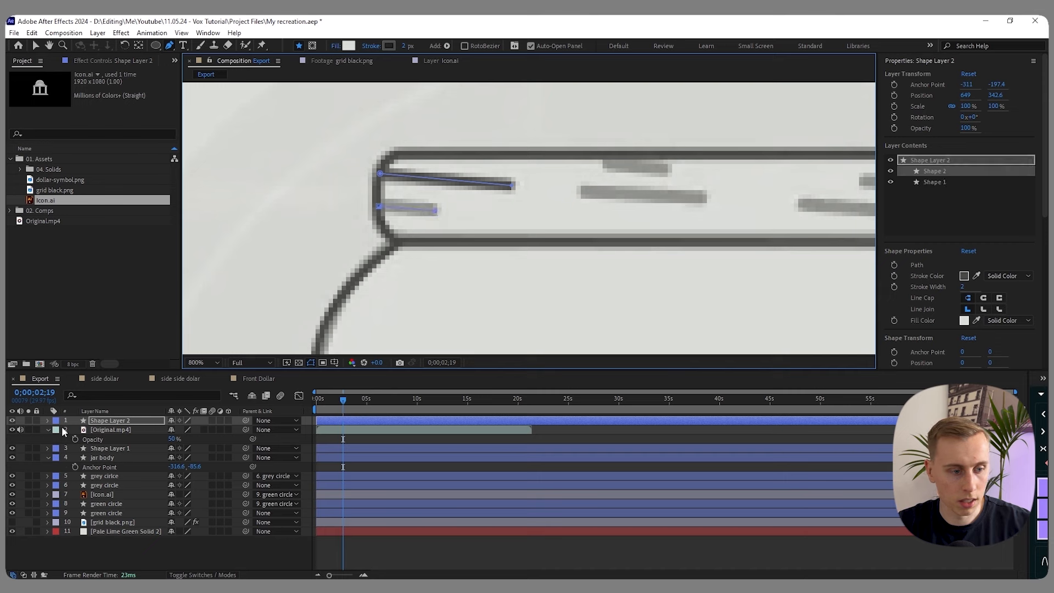
click(48, 420)
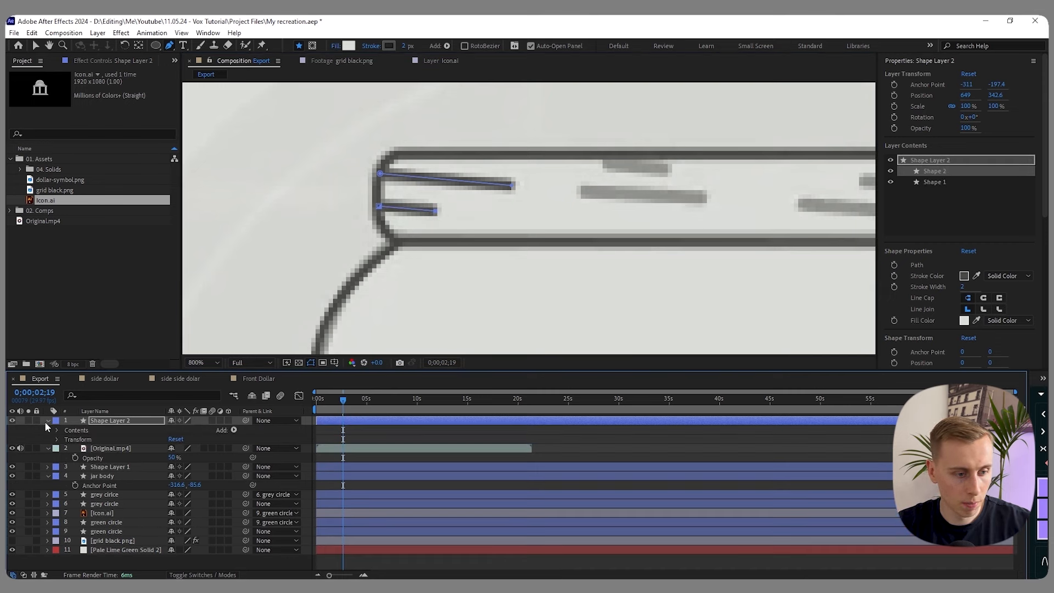
- Expand Shape Layer 2's contents and give its Shape 6 dash round line caps and round line joins
click(57, 431)
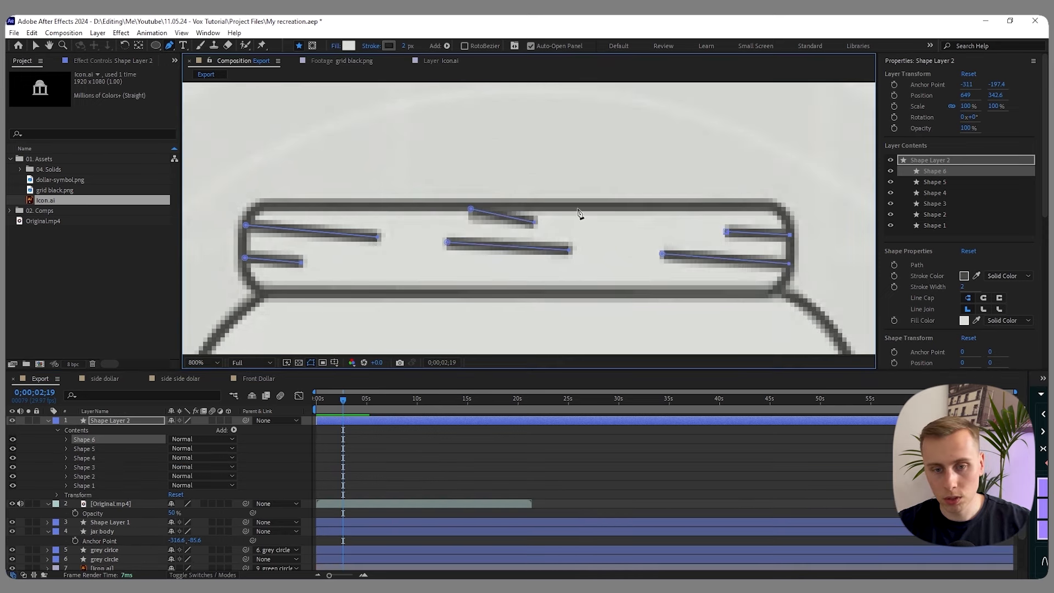
scroll(570, 253, up, 1)
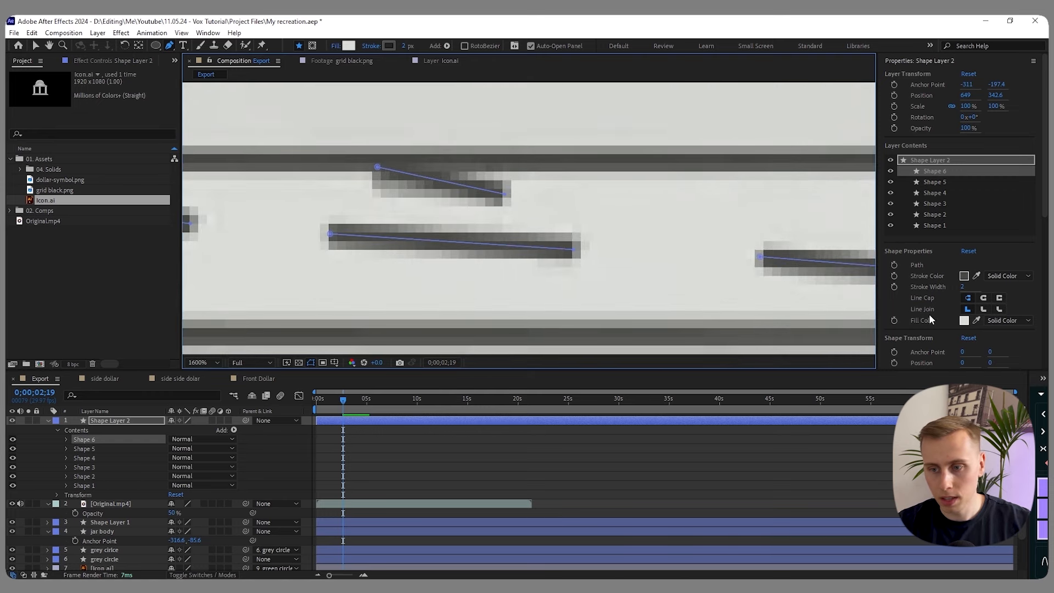
click(928, 62)
click(983, 298)
click(983, 309)
scroll(443, 224, down, 1)
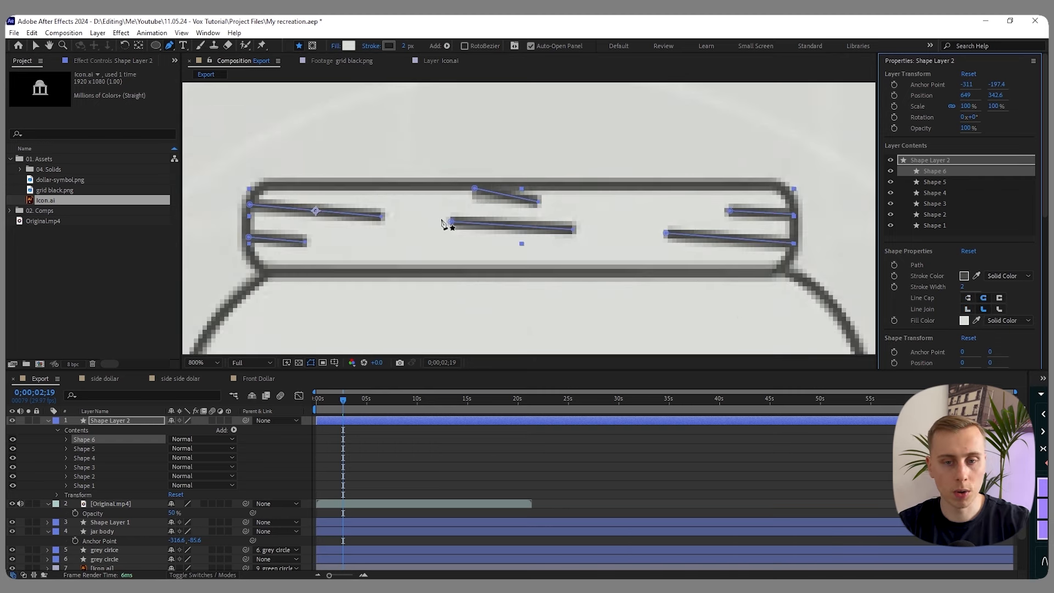
- Set the stroke width of all the lid dashes in Shape Layer 2 to 3 px
key(v)
click(105, 503)
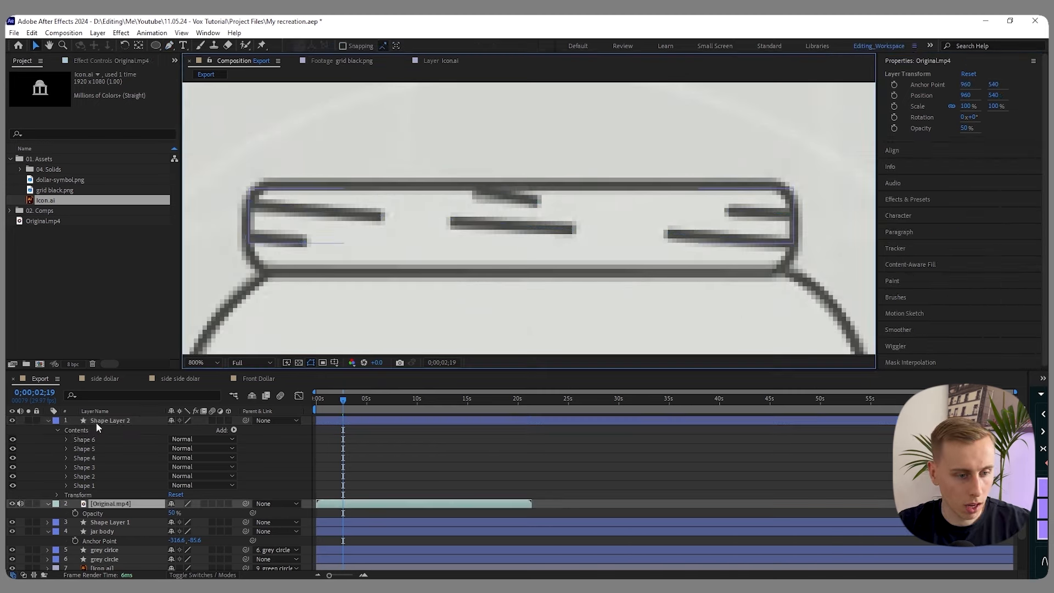
click(101, 422)
click(488, 48)
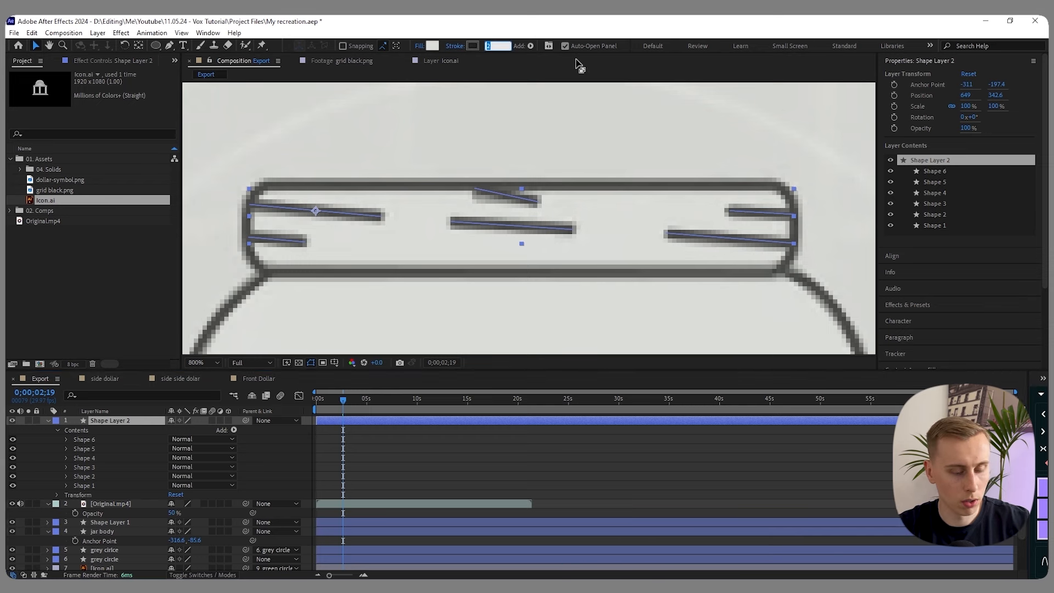
text(3)
key(Return)
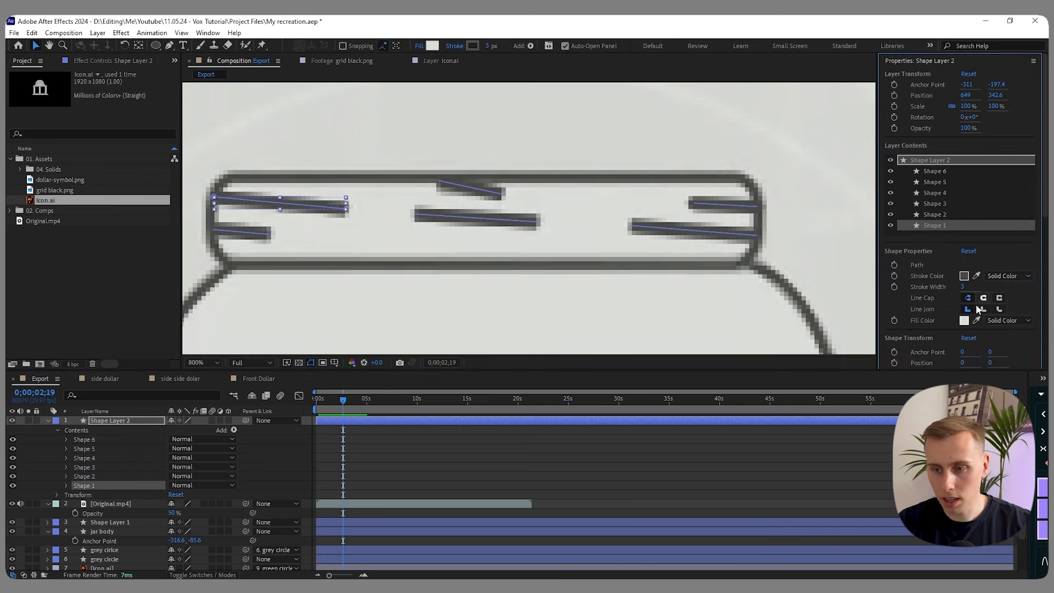
- Apply a round line join to Shapes 1 through 6 in Shape Layer 2 together
shift+click(940, 171)
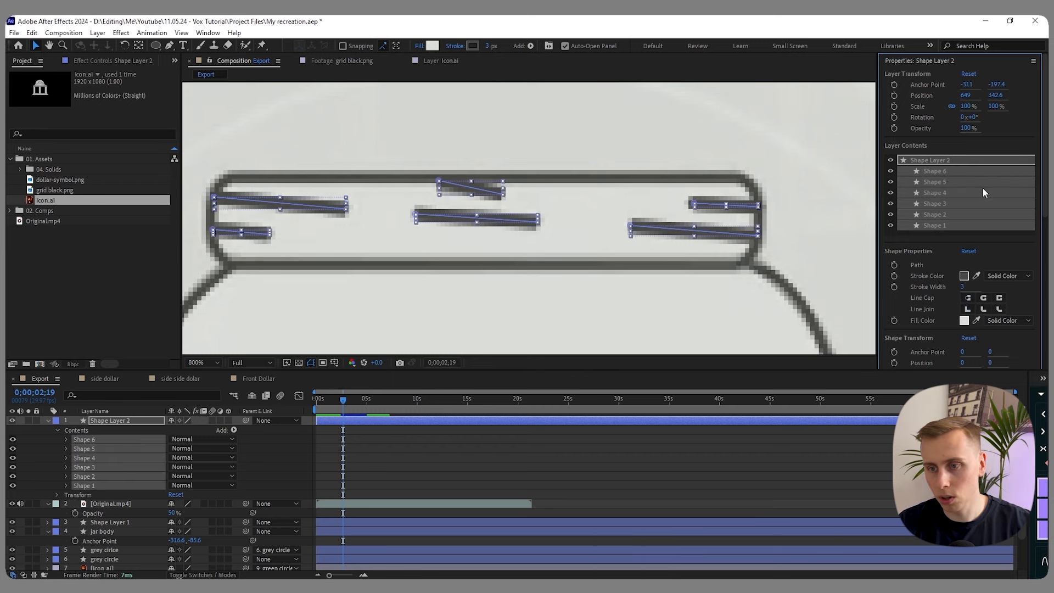
click(984, 310)
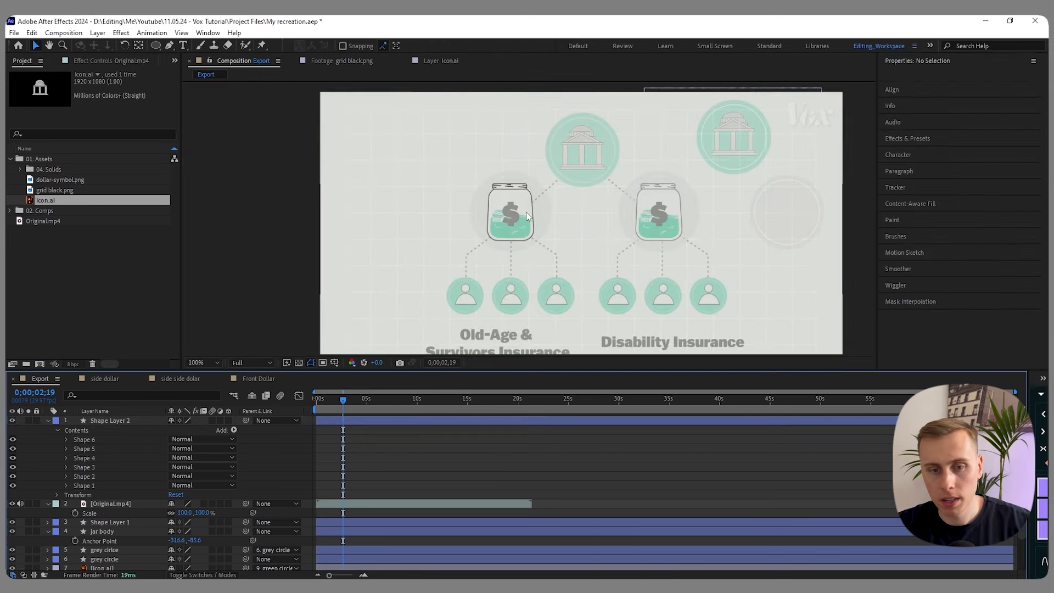
scroll(526, 212, up, 2)
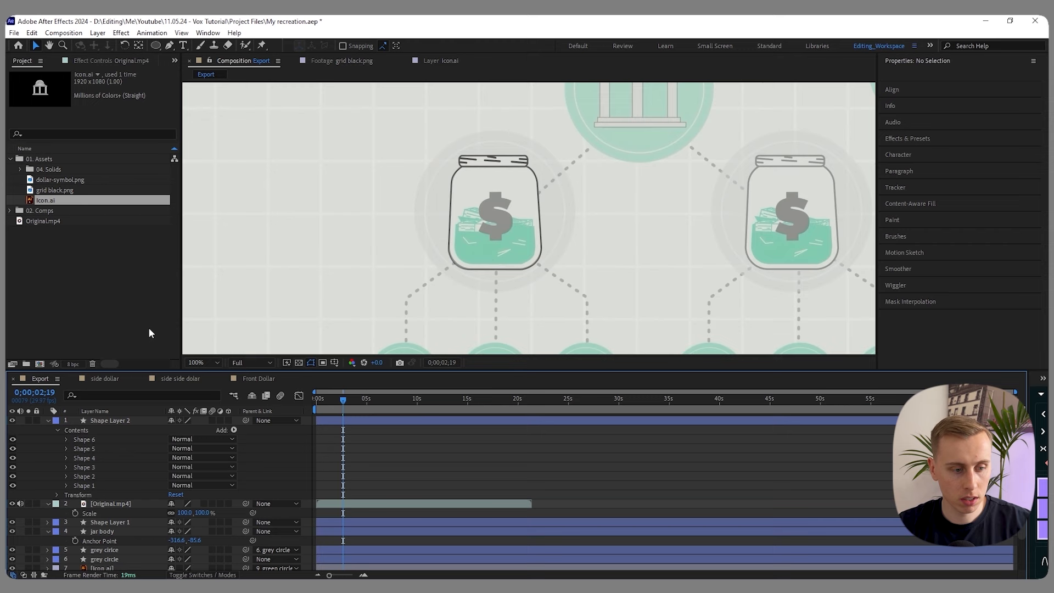
- Collapse Shape Layer 2 and hide all layers of the Export composition
click(48, 421)
drag(13, 422, 14, 533)
scroll(513, 195, down, 2)
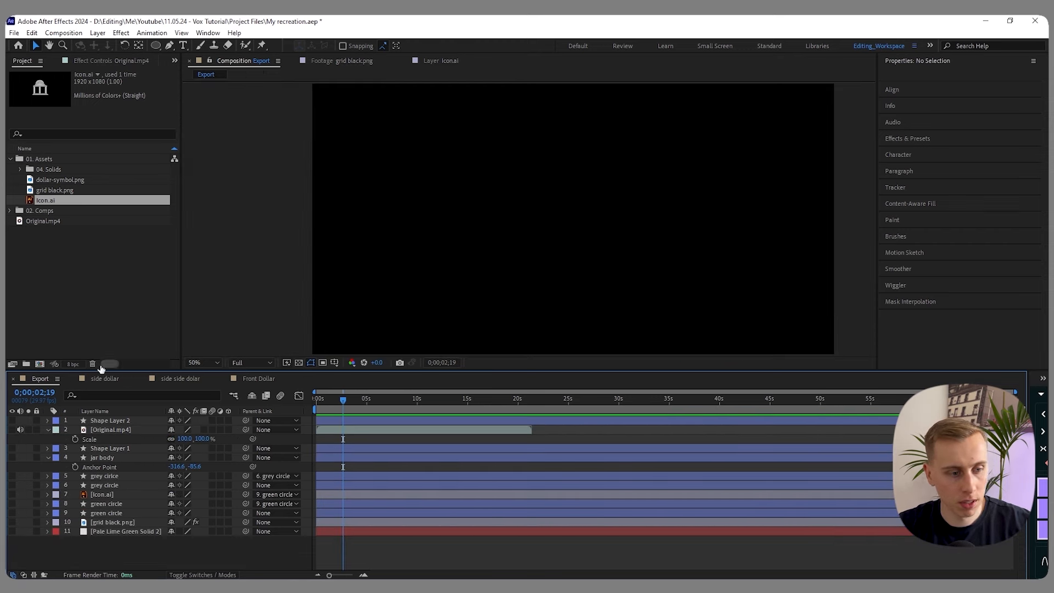
- Add the Front Dollar, side dollar and side side dolar compositions from the 02. Comps folder to the Export timeline
click(9, 159)
click(9, 170)
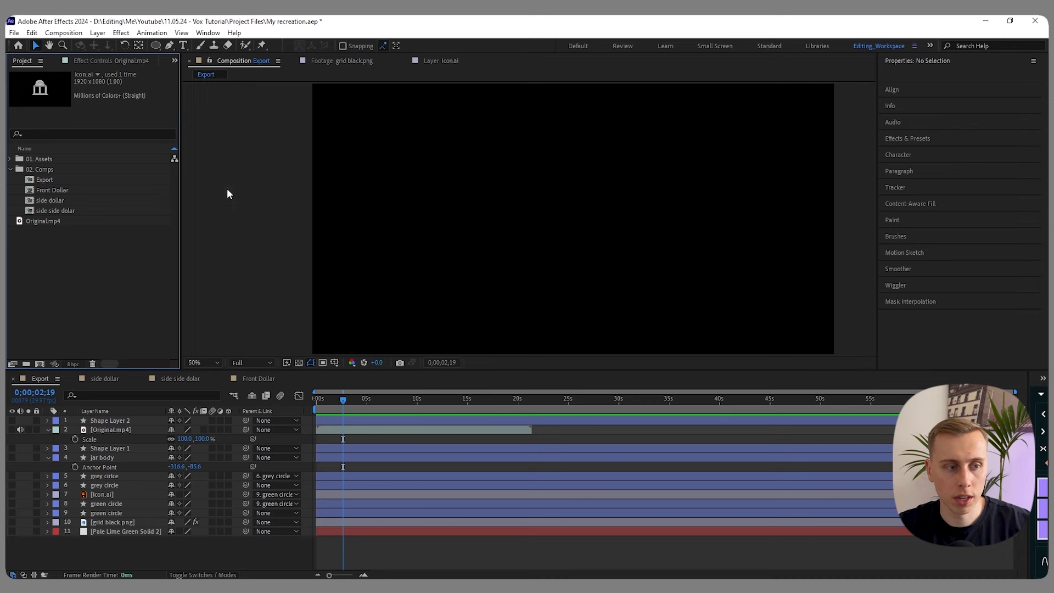
drag(54, 191, 129, 444)
drag(51, 201, 121, 443)
drag(47, 209, 177, 427)
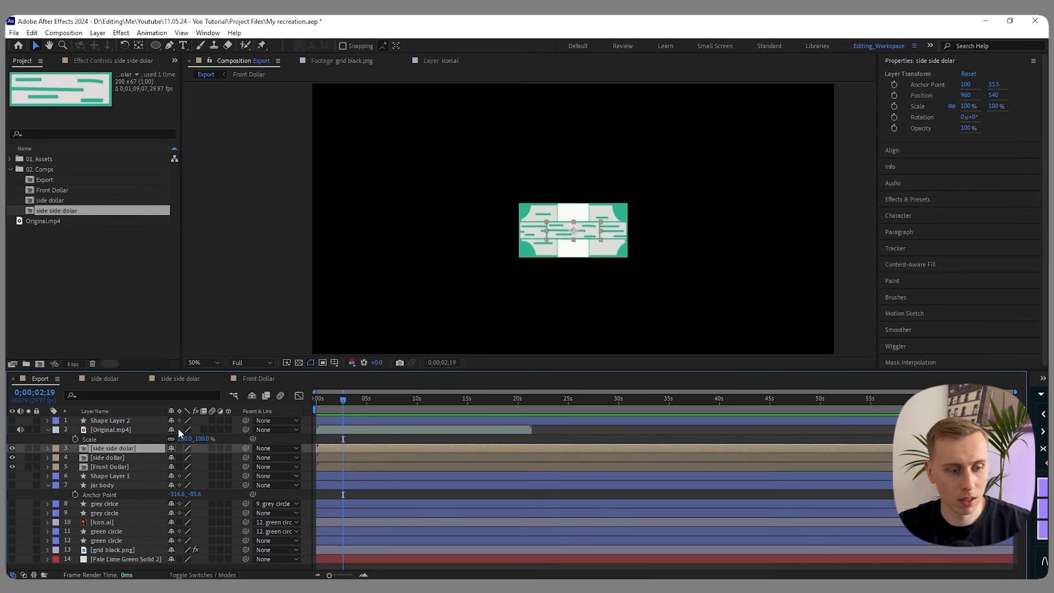
- Bring the three dollar composition layers to the front of the layer stack and deselect them
shift+click(174, 446)
key(ctrl+shift+bracketright)
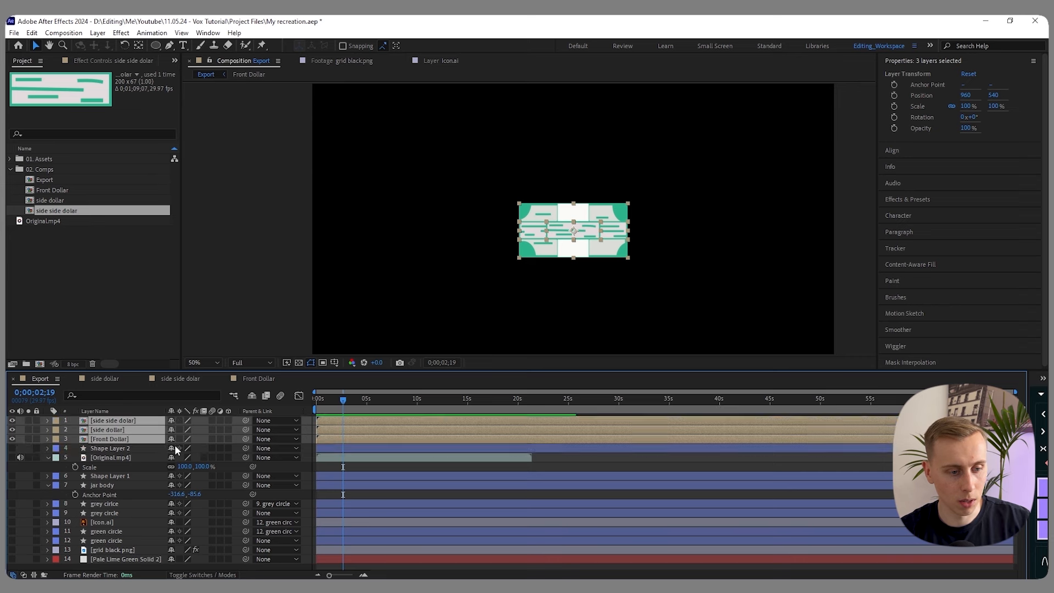
click(464, 469)
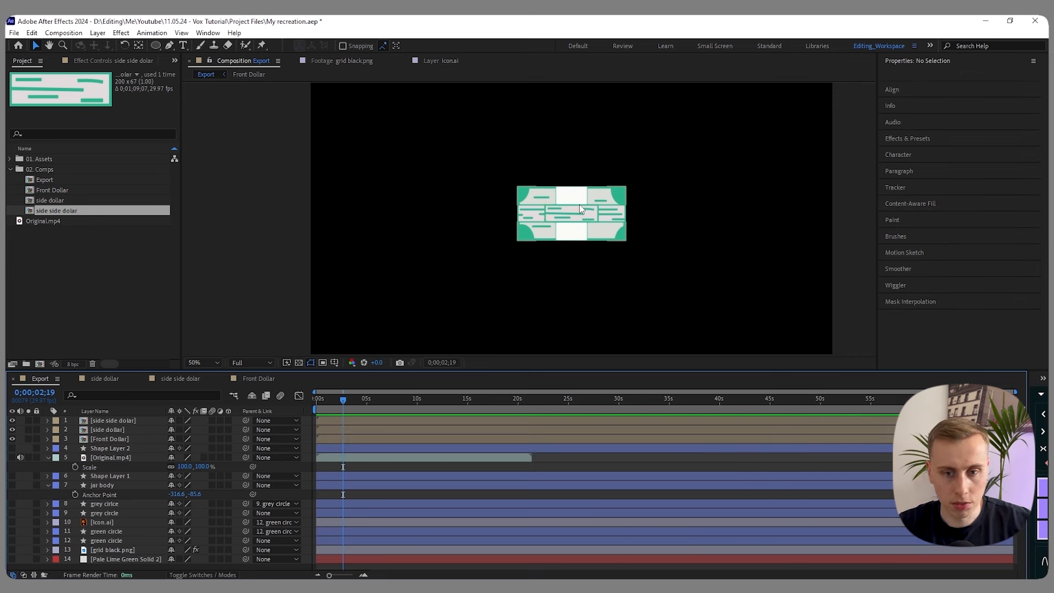
- Make the three dollar layers 3D and switch the composition viewer to the 2 Views layout
drag(228, 419, 229, 439)
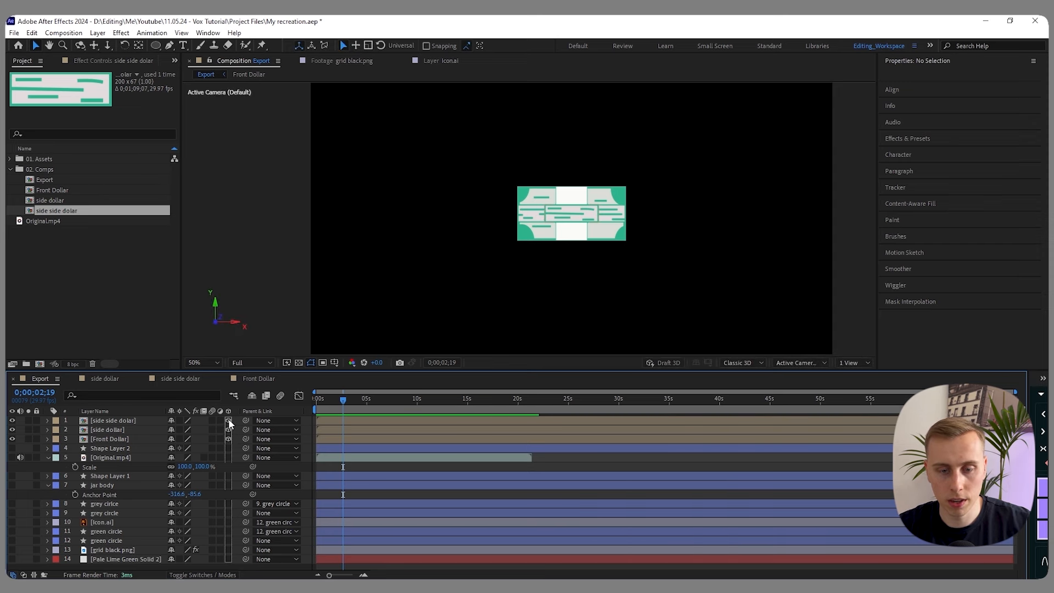
click(854, 363)
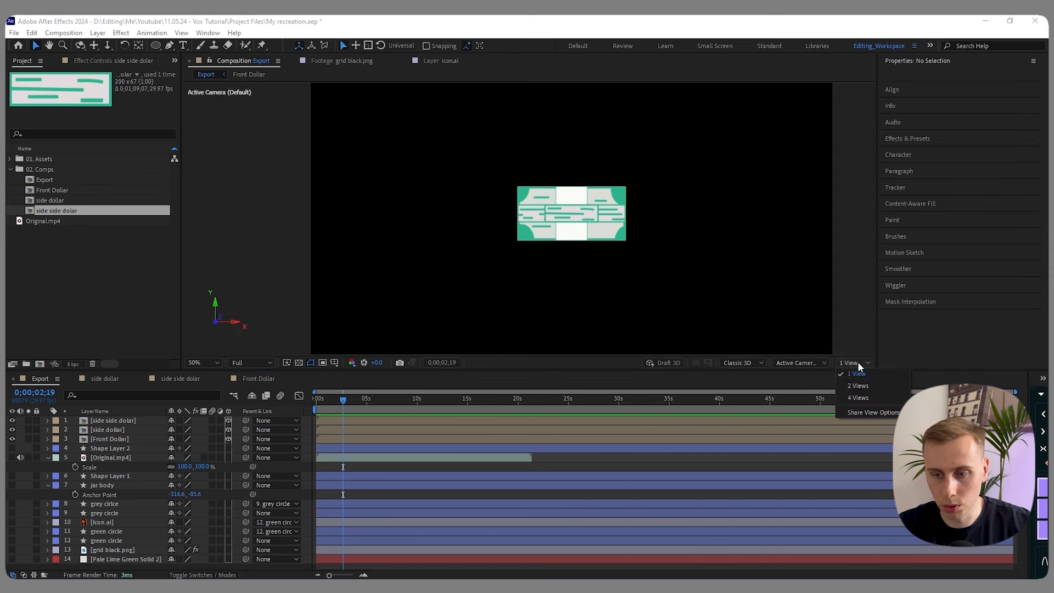
click(859, 387)
scroll(441, 212, down, 3)
scroll(502, 216, up, 3)
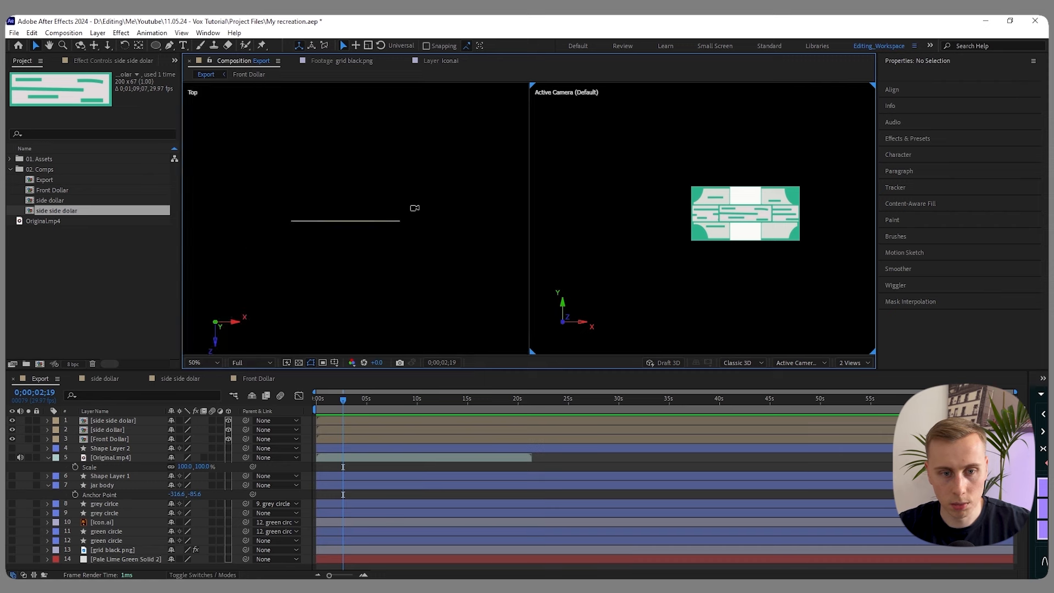
scroll(416, 209, down, 3)
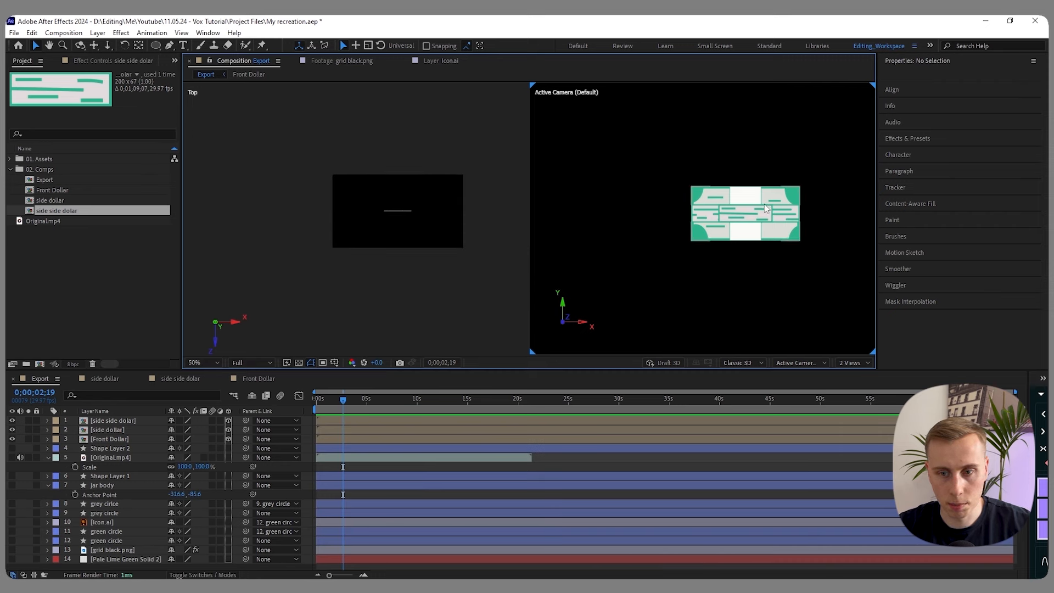
- Set the side side dolar layer's Z Rotation to -90°
click(399, 210)
click(129, 421)
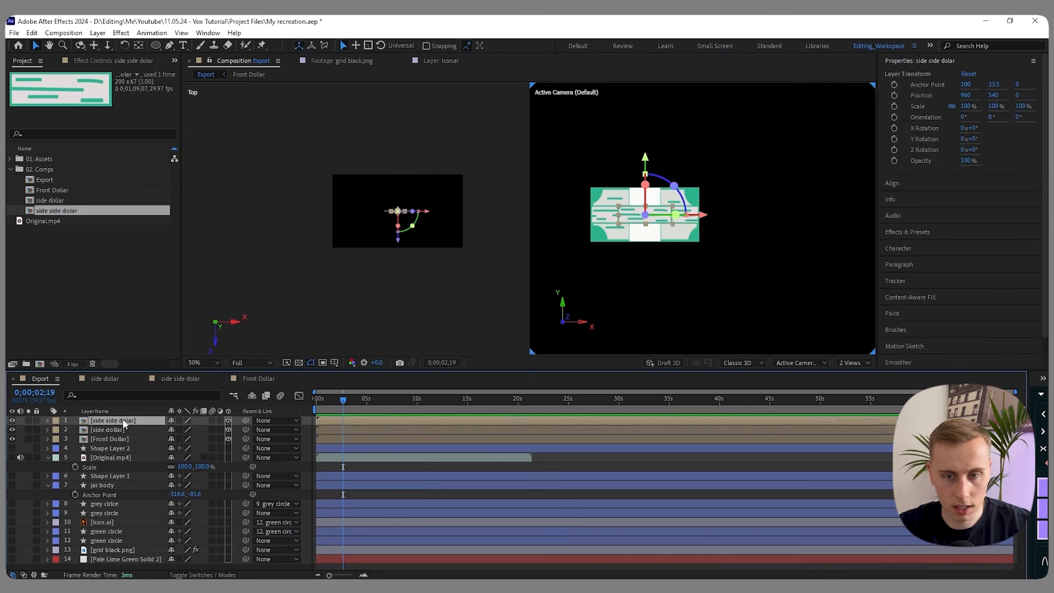
scroll(637, 217, up, 2)
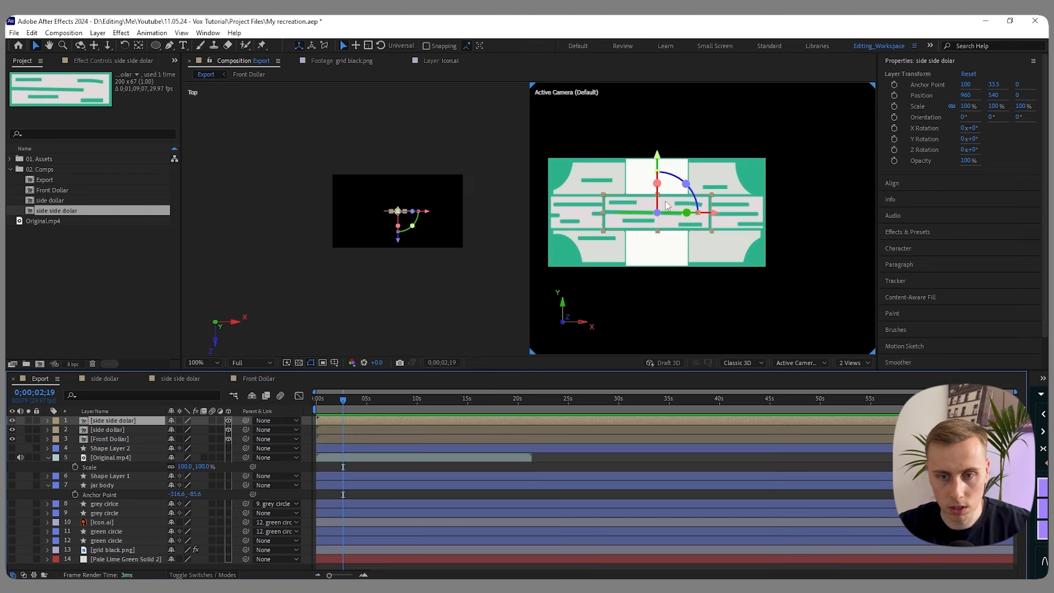
key(r)
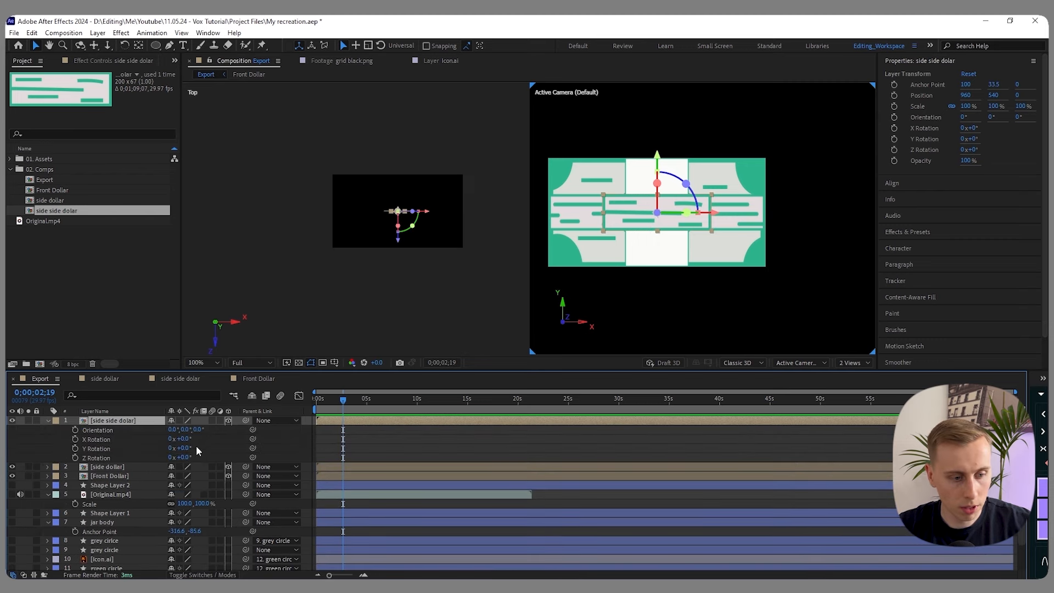
drag(185, 448, 154, 458)
key(ctrl+z)
click(187, 457)
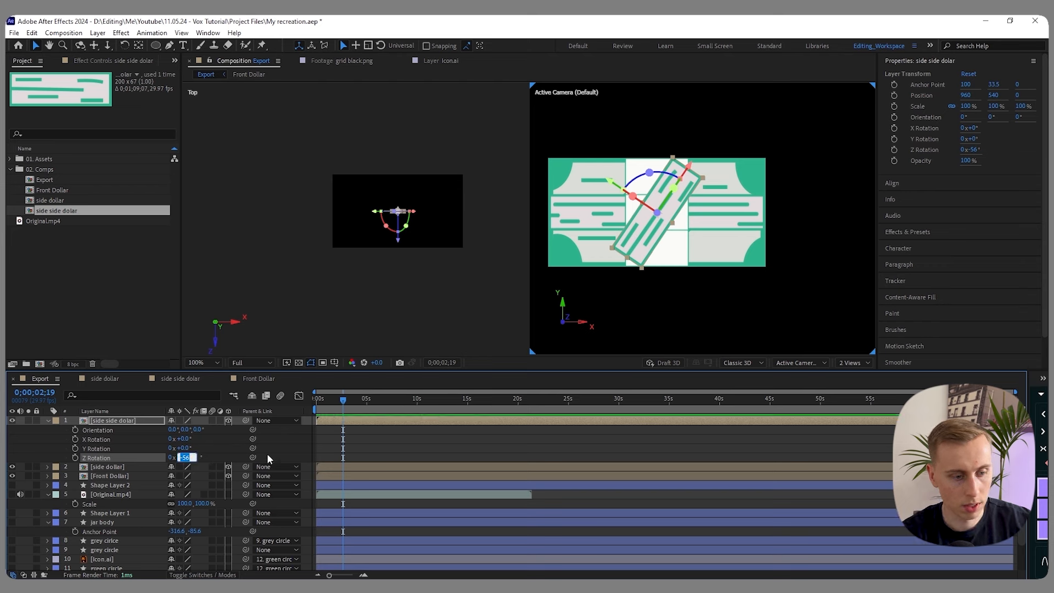
text(-90)
key(Return)
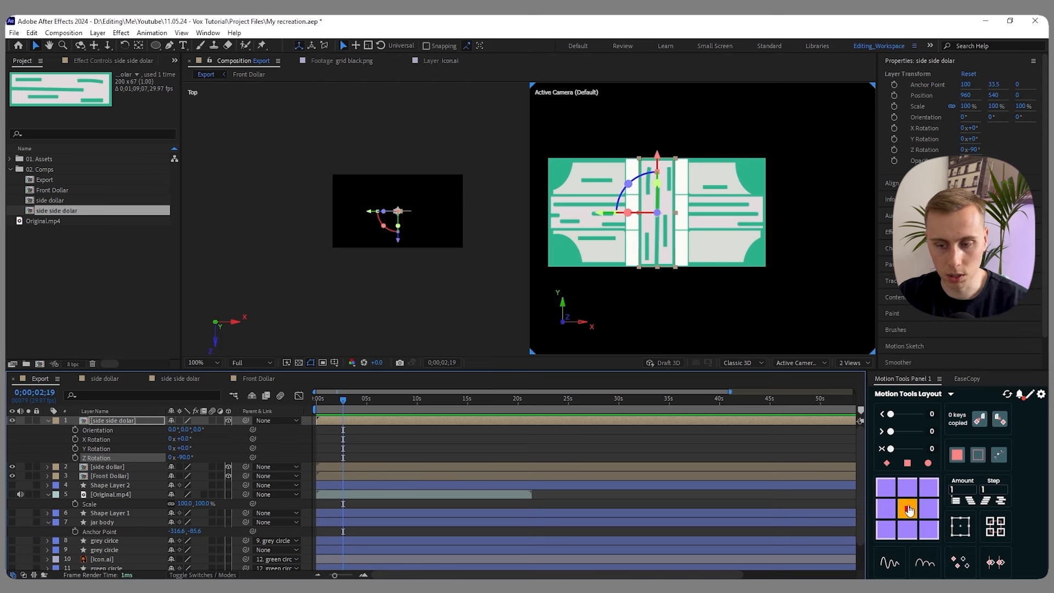
- Move the side side dolar layer's anchor point to 100, 0, the middle of the rotated strip's left long edge
click(909, 513)
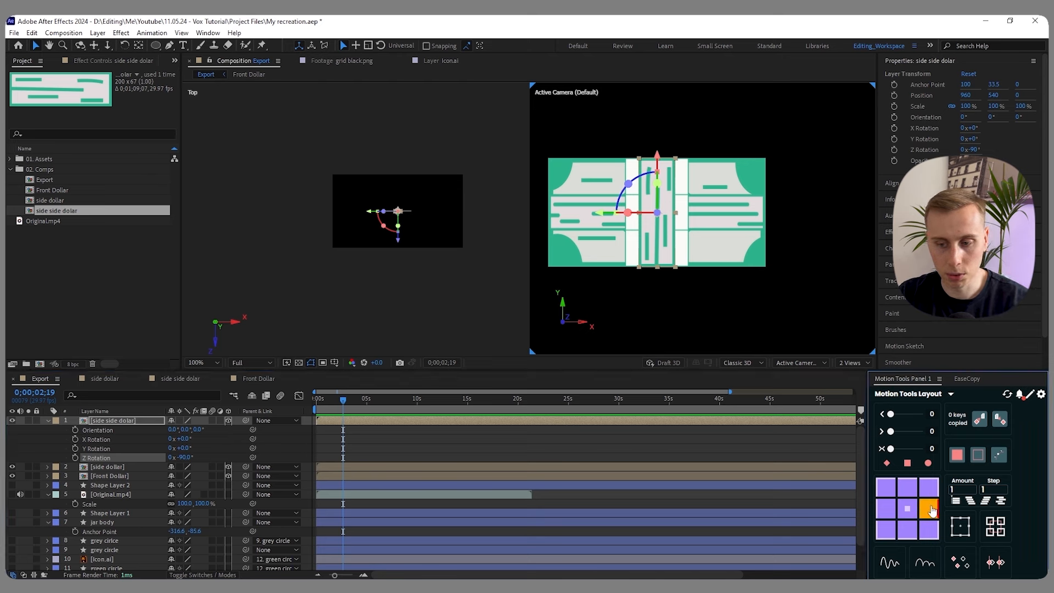
click(932, 511)
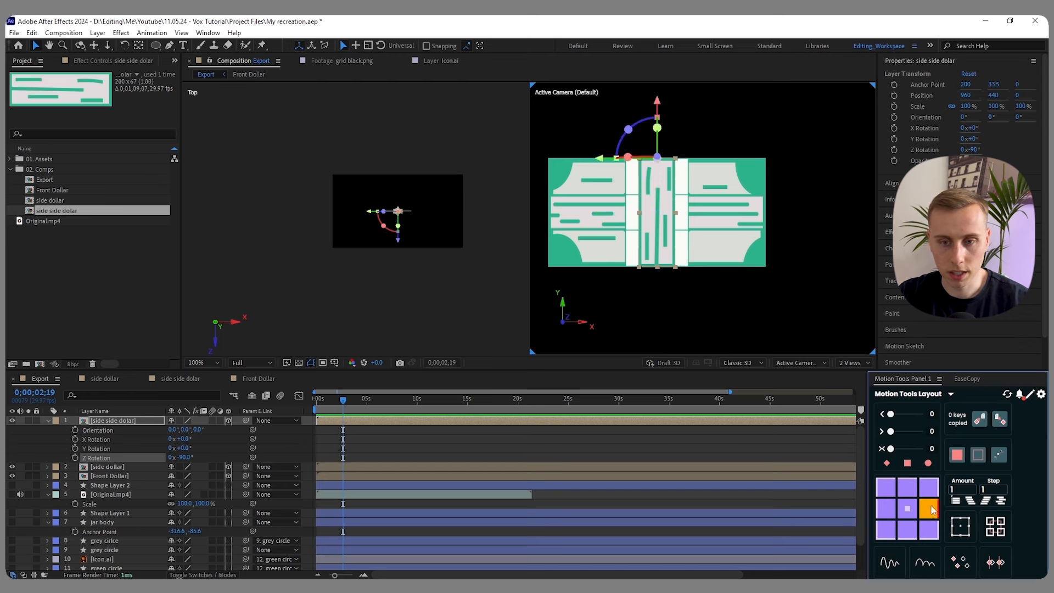
click(907, 531)
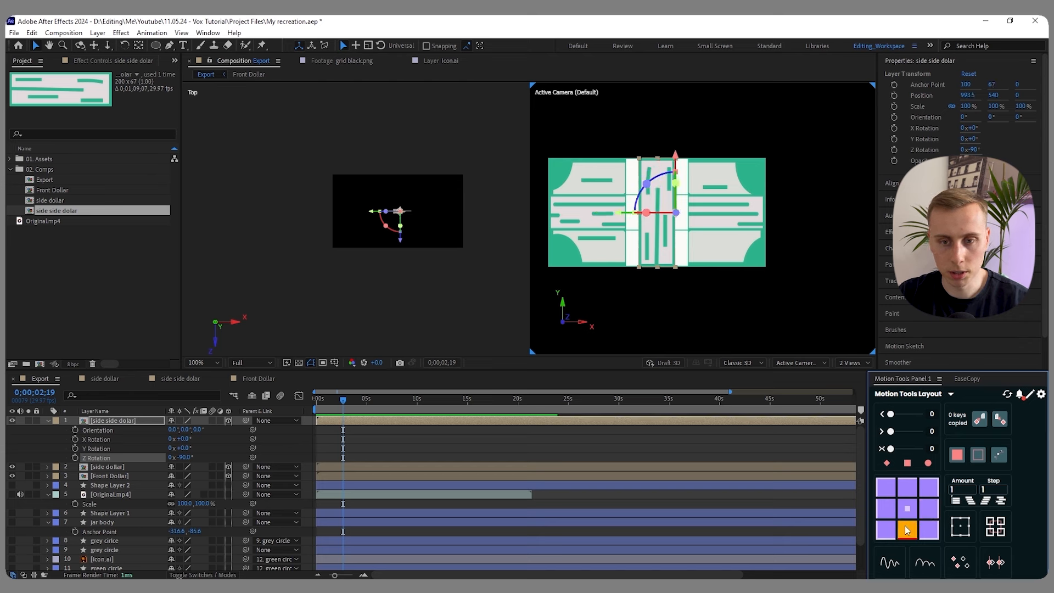
click(909, 487)
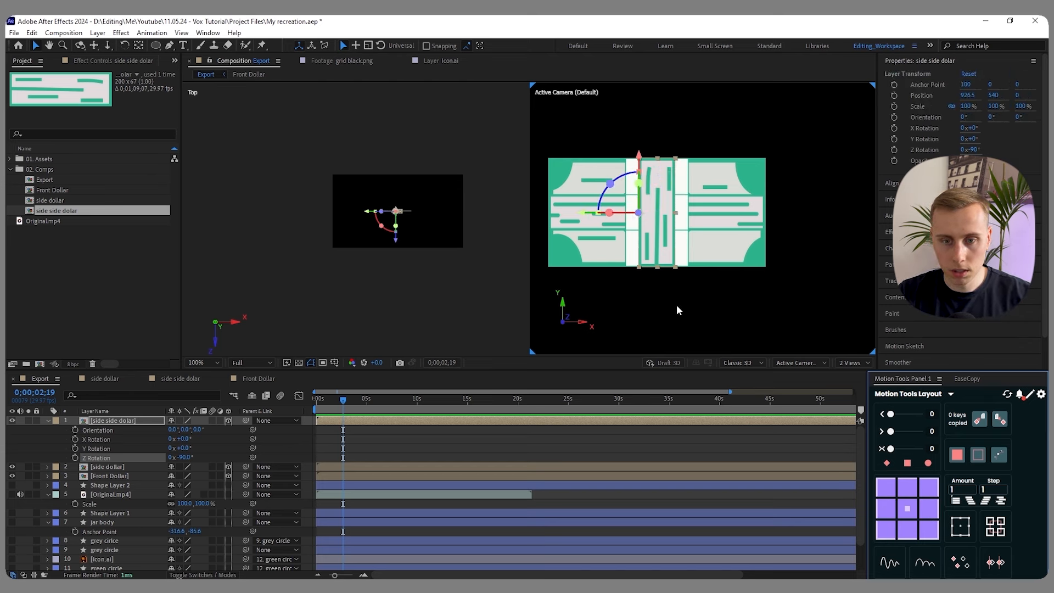
- Move the Front Dollar layer's anchor point to the middle of its right edge and reveal its Position property
click(116, 477)
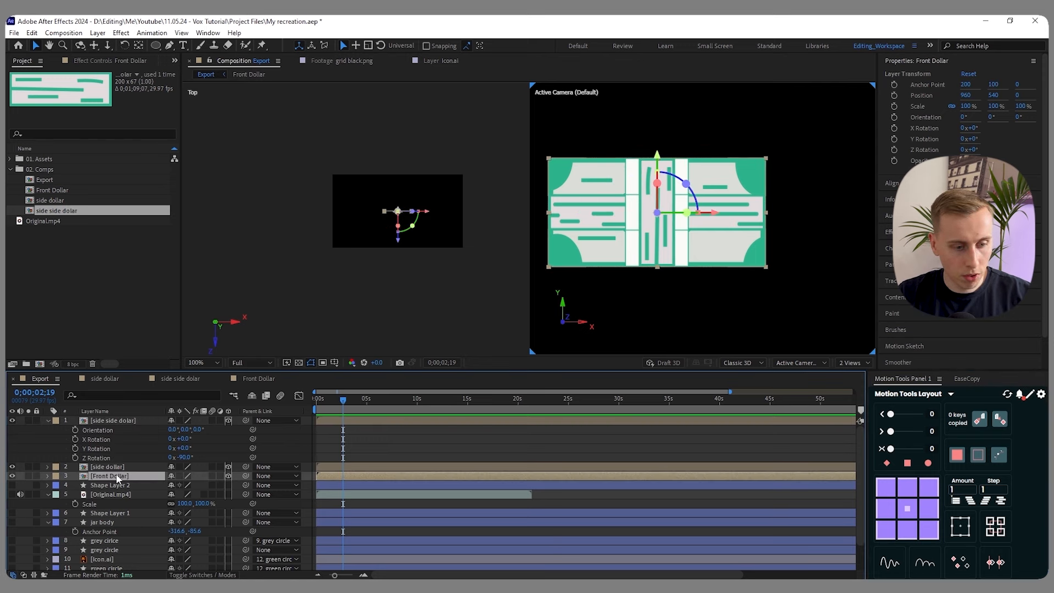
click(932, 513)
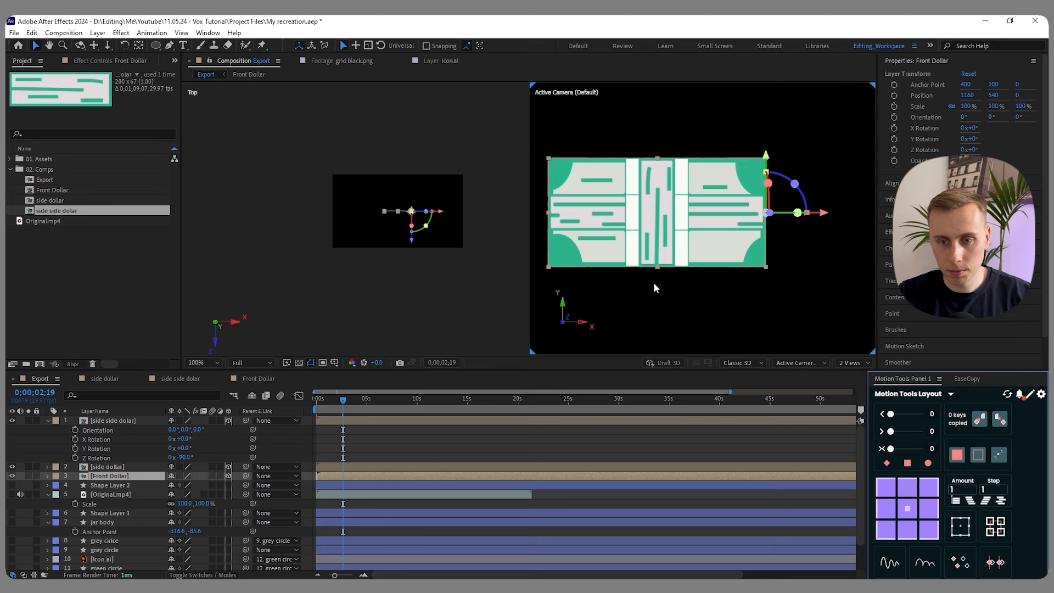
click(126, 475)
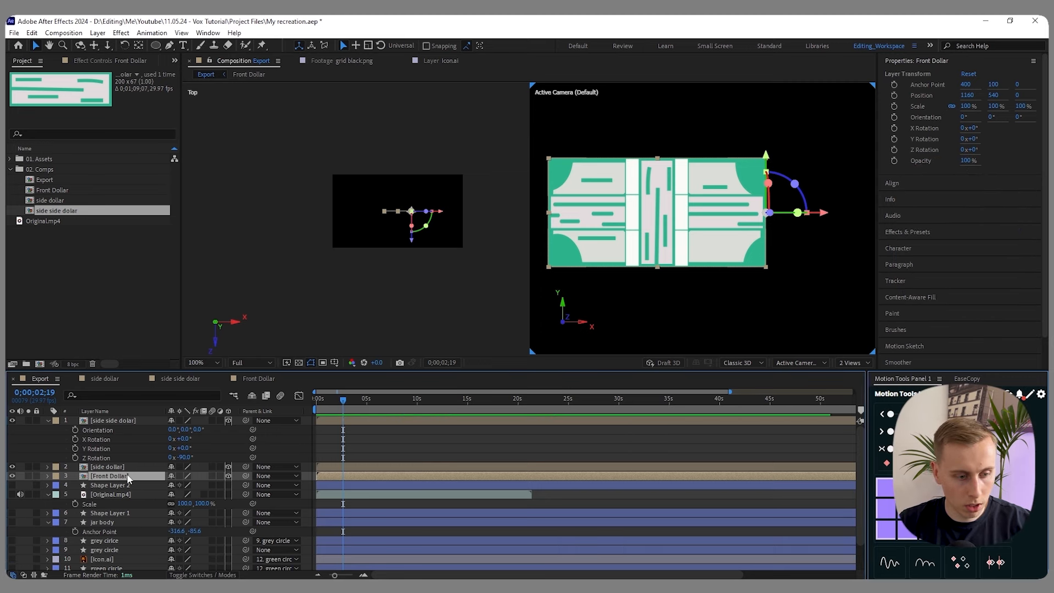
key(p)
- Set the side side dolar layer's X position to 1160 to align it with the Front Dollar layer's right edge
click(104, 420)
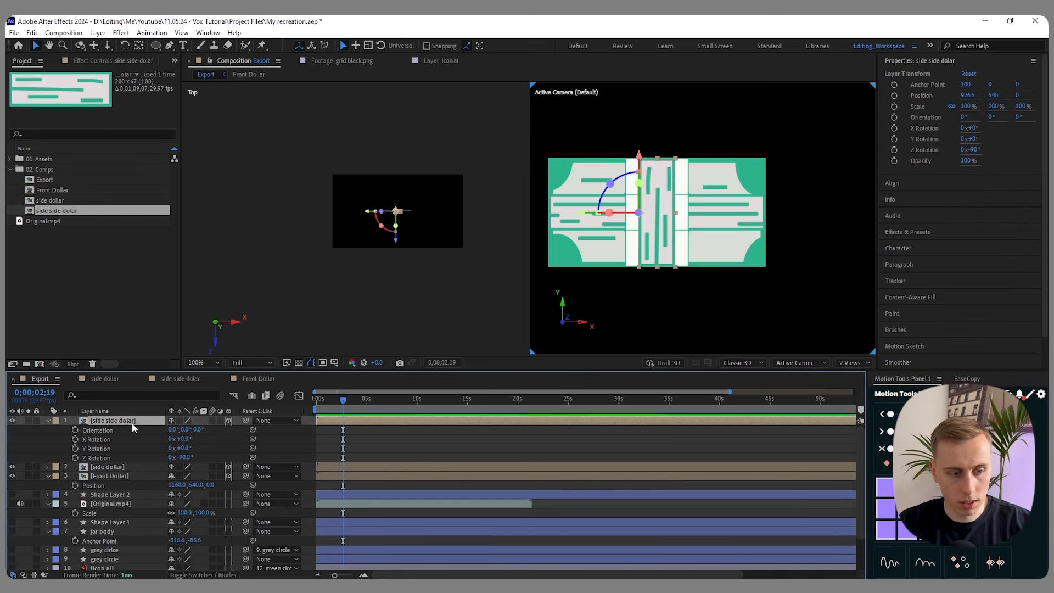
key(p)
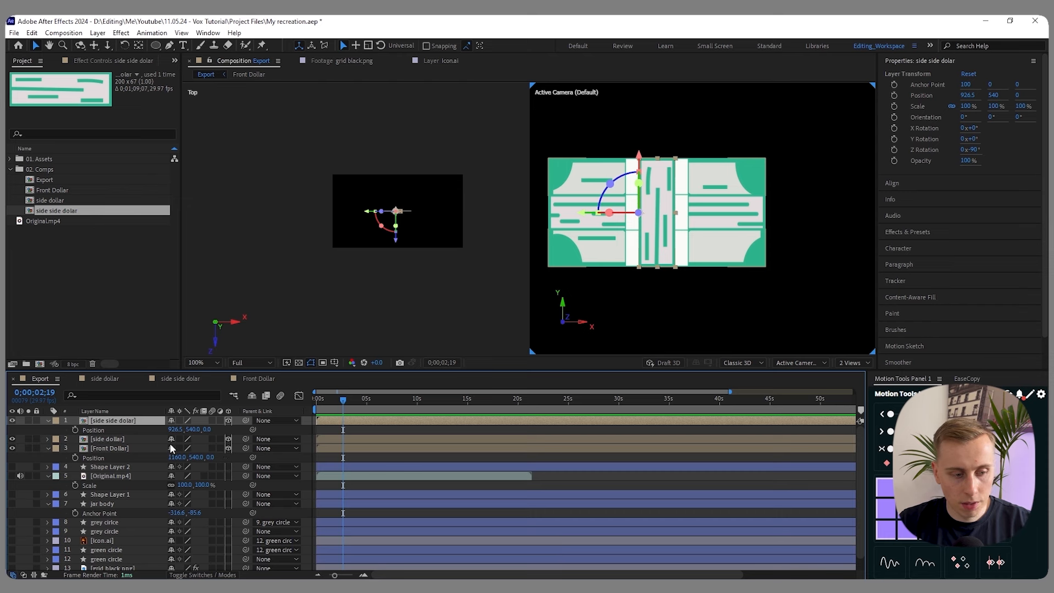
click(177, 429)
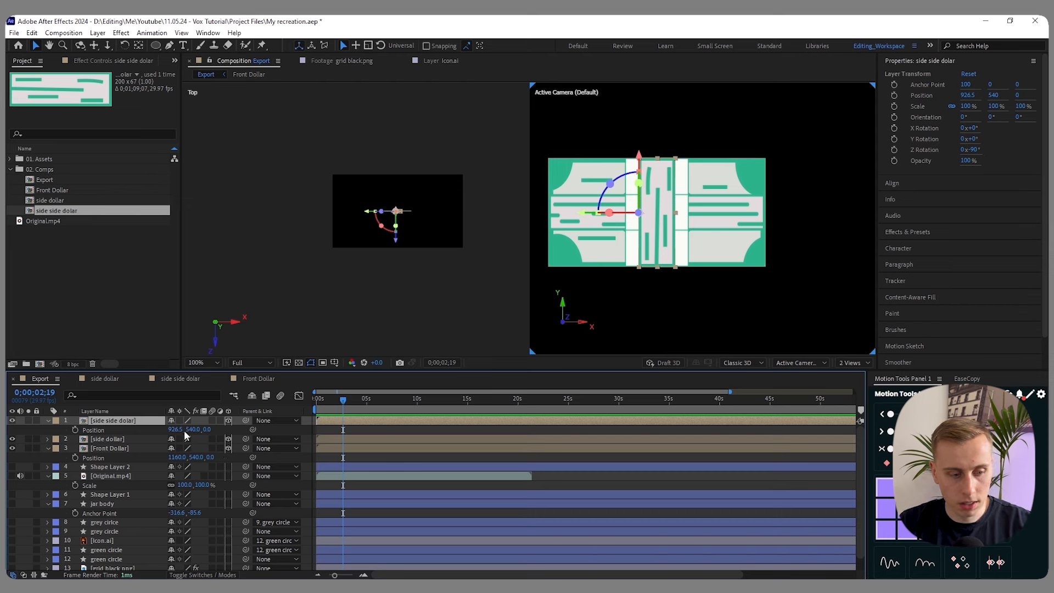
key(Return)
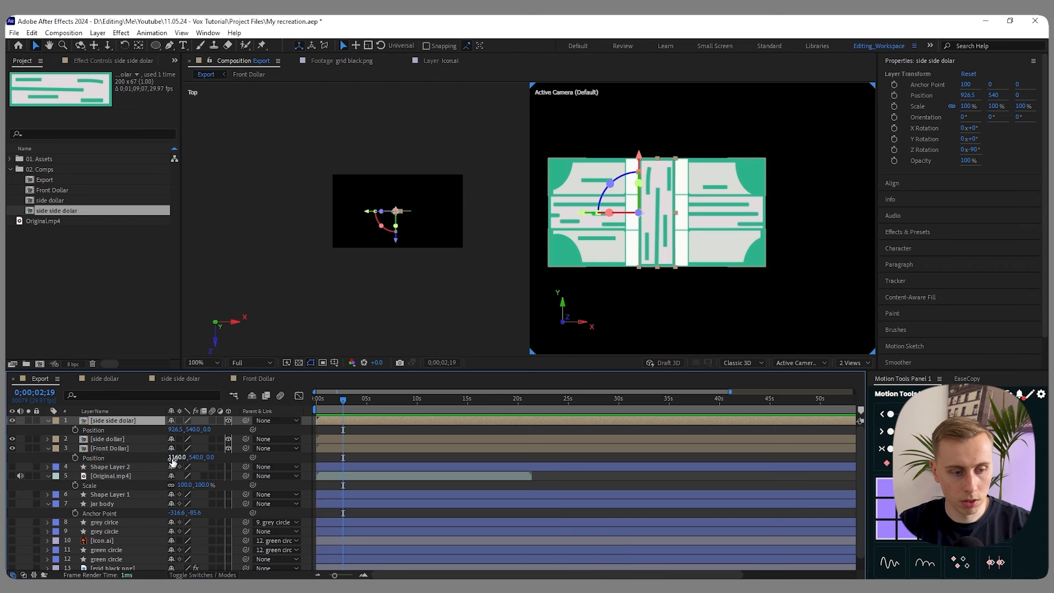
click(177, 429)
text(1160)
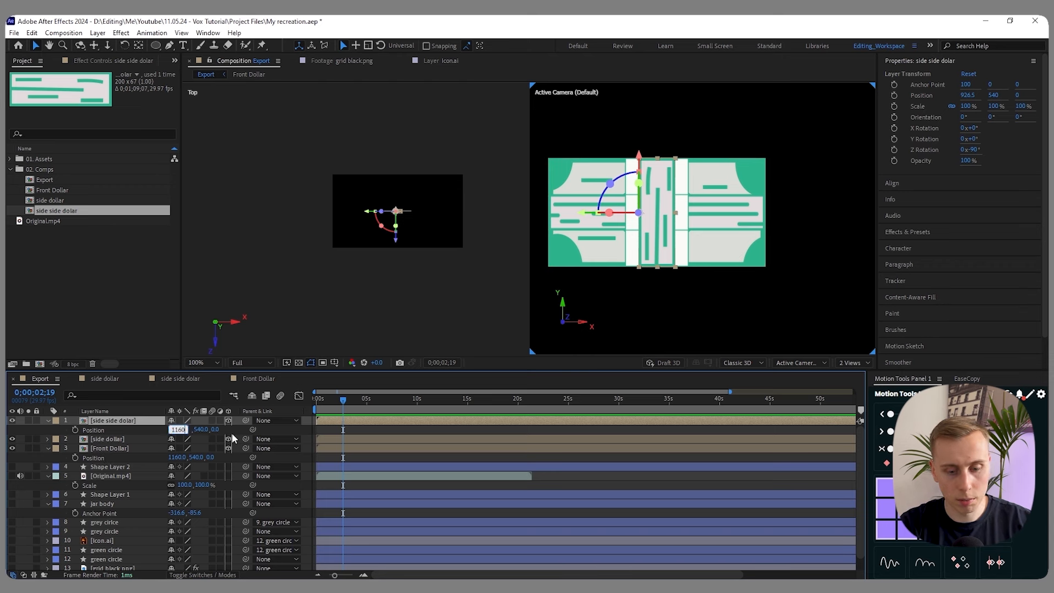
key(Return)
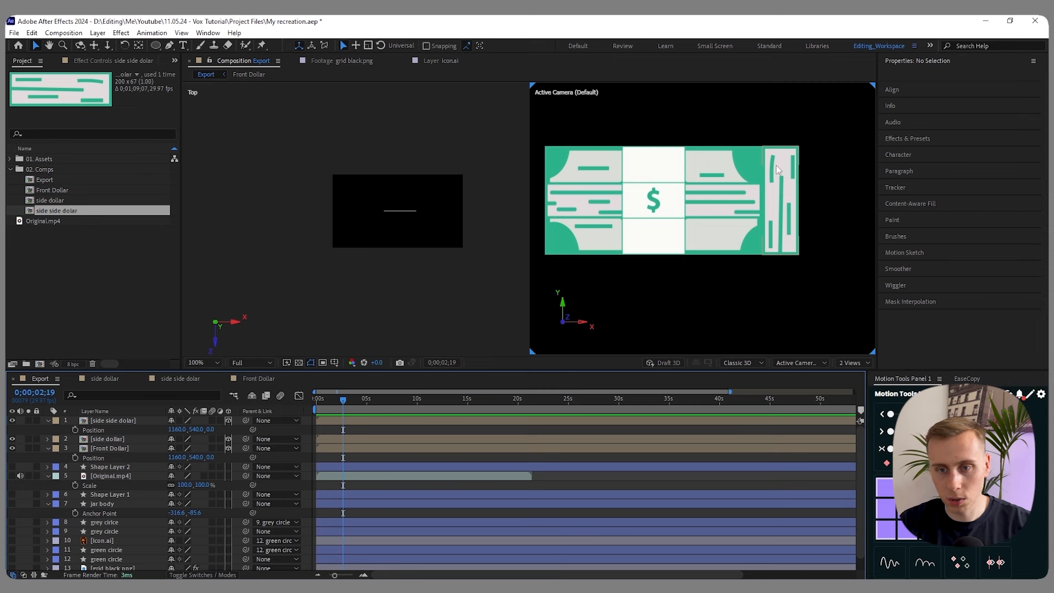
- Set the side side dolar layer's Y Rotation to -90° so it stands perpendicular to the Front Dollar layer
click(113, 420)
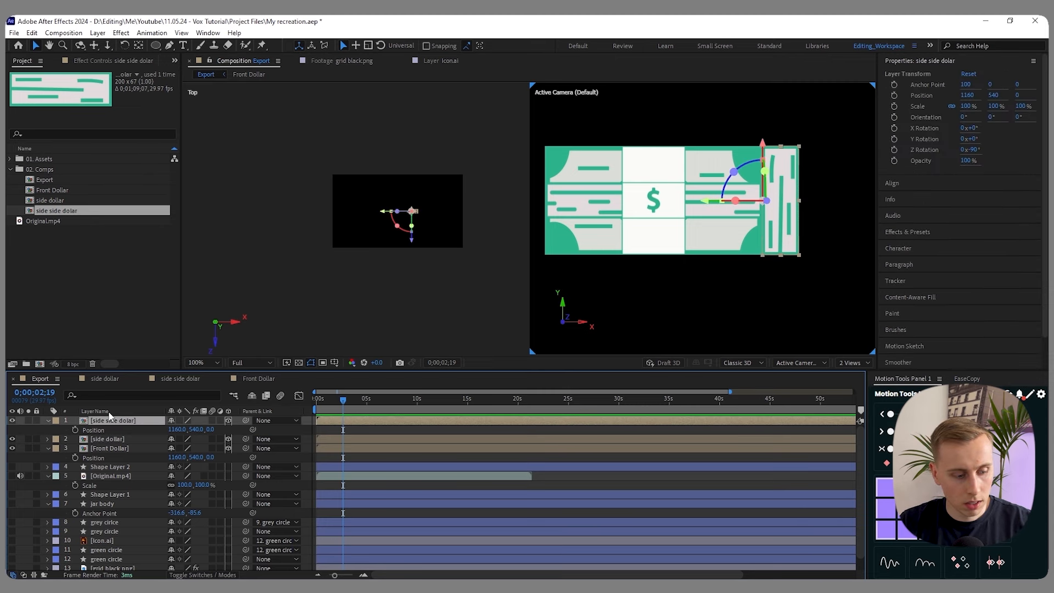
key(r)
mouse_move(185, 448)
mouse_down()
mouse_move(205, 445)
mouse_move(173, 448)
mouse_up()
click(186, 448)
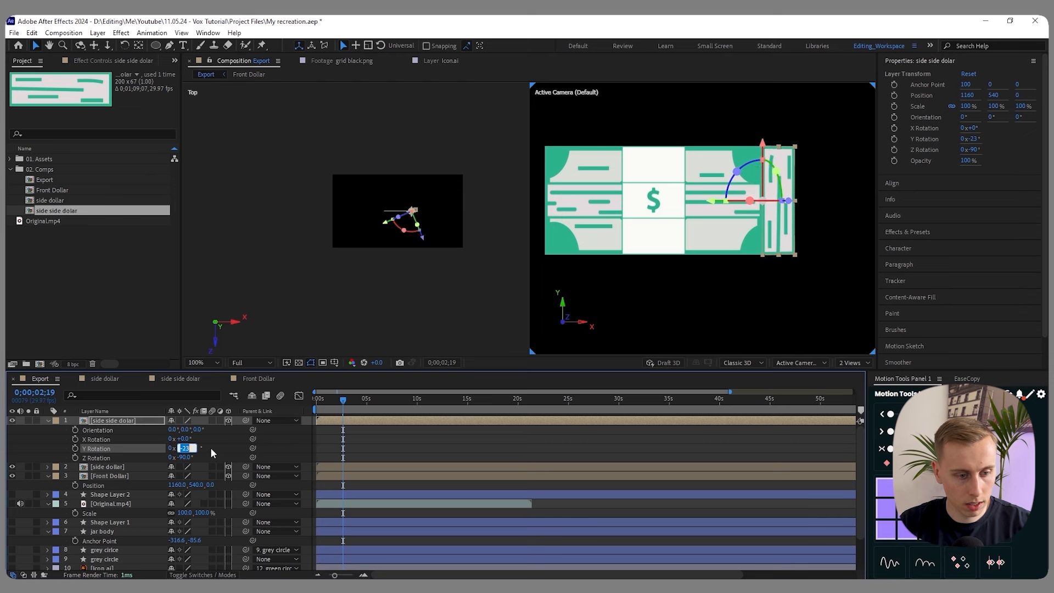
text(-90)
key(Return)
click(272, 449)
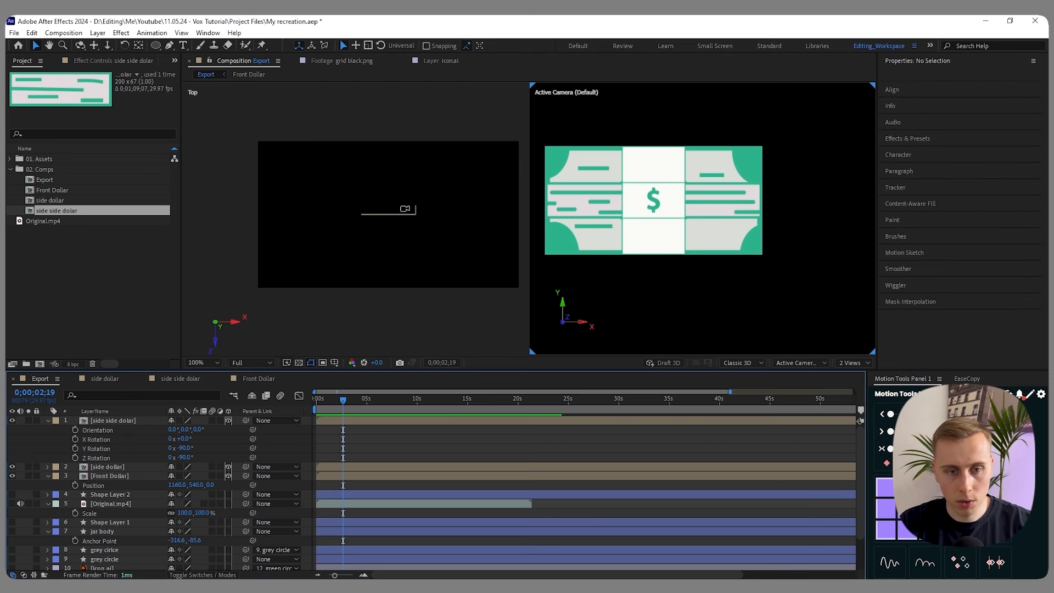
scroll(386, 218, up, 1)
scroll(400, 212, down, 1)
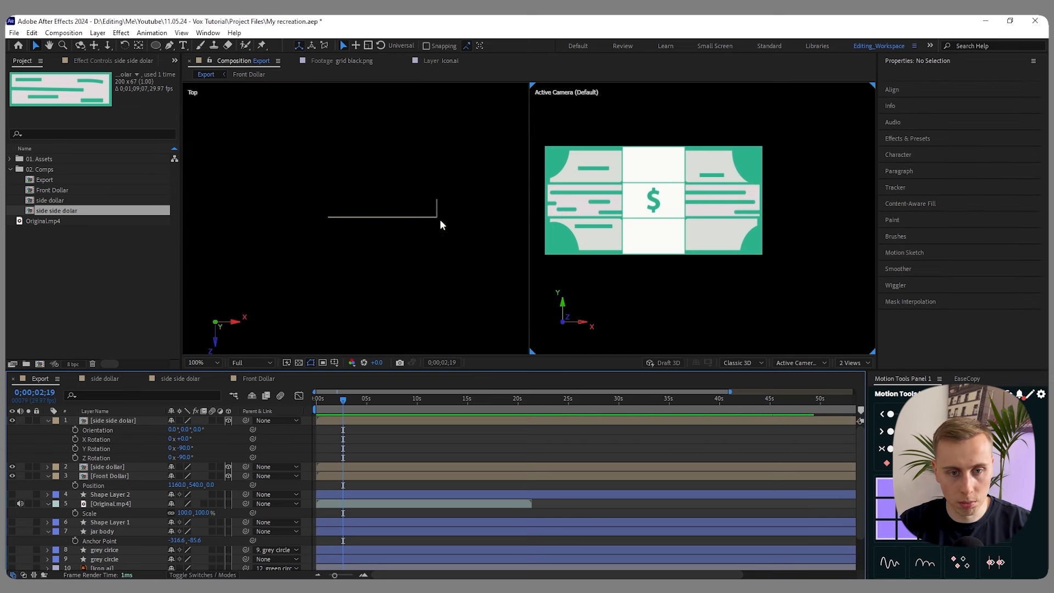
- Duplicate the side side dolar layer and move the Front Dollar layer's anchor point to the middle of its left edge
click(438, 207)
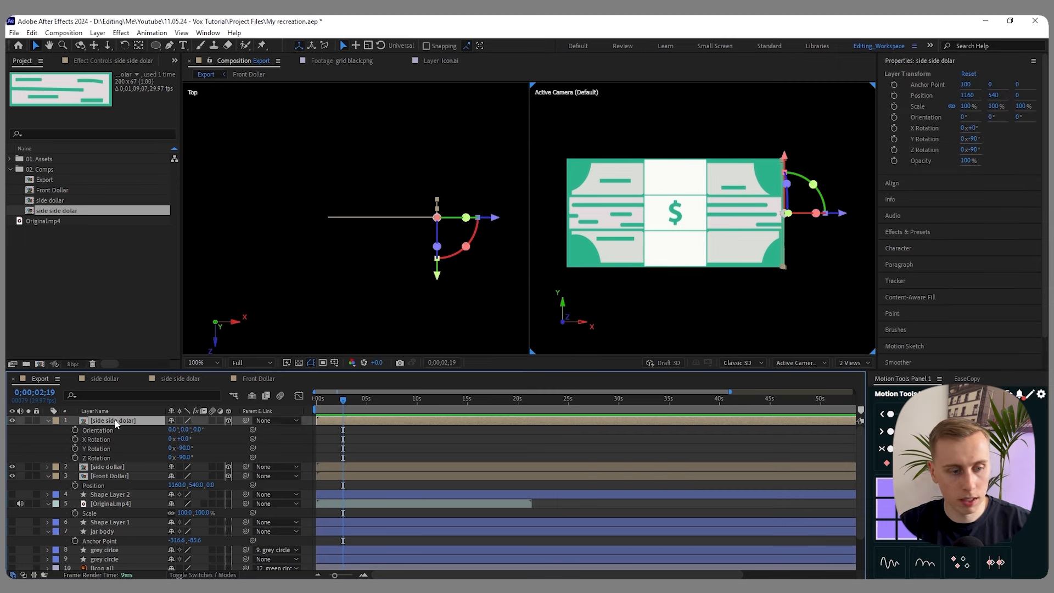
key(ctrl+d)
click(111, 485)
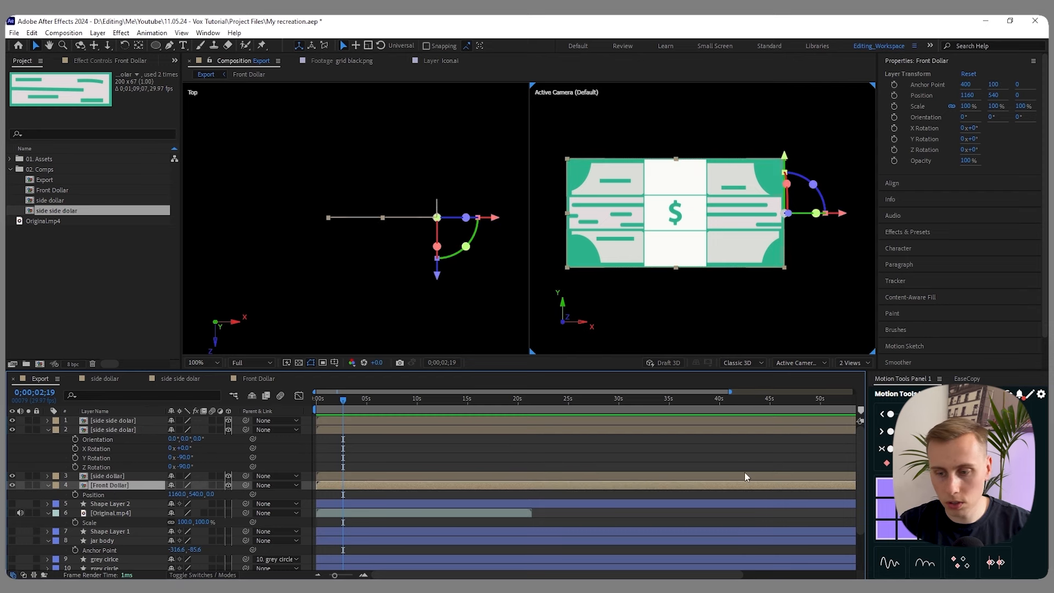
click(886, 511)
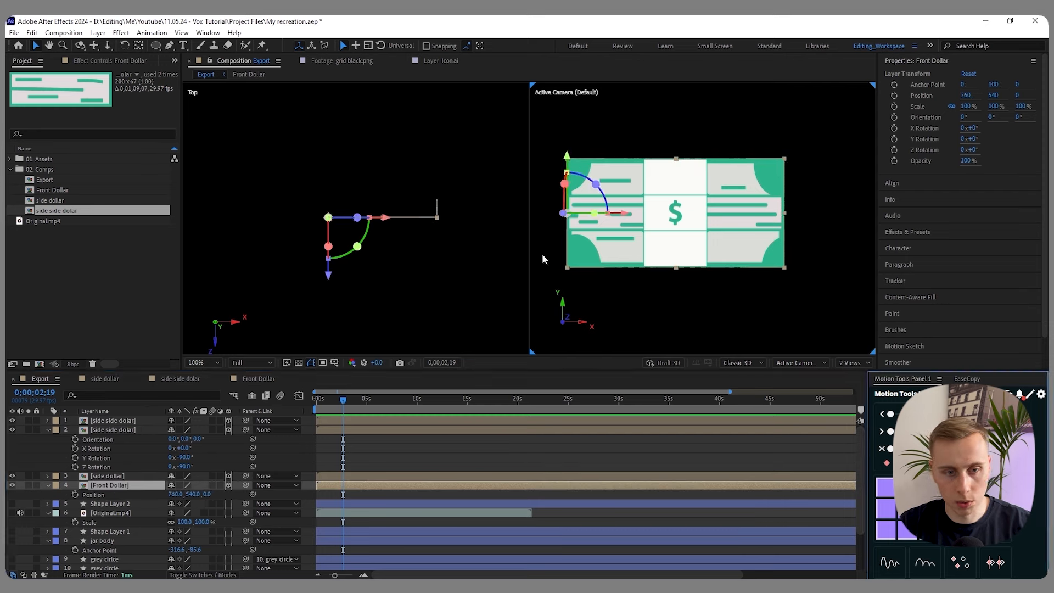
- Set the duplicate side side dolar layer's X position to 760, matching the Front Dollar layer's left edge
click(112, 422)
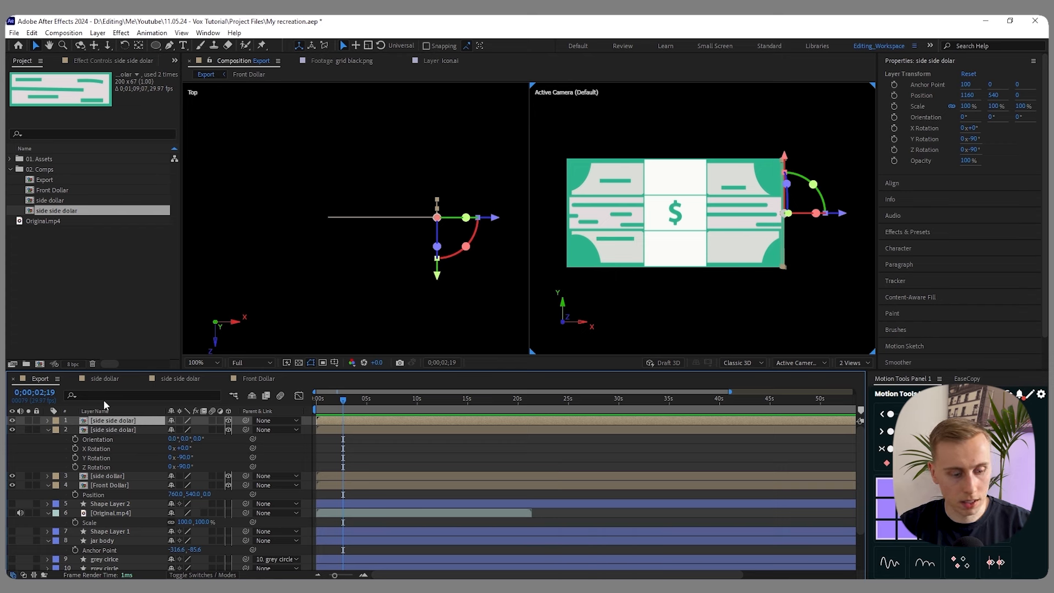
key(p)
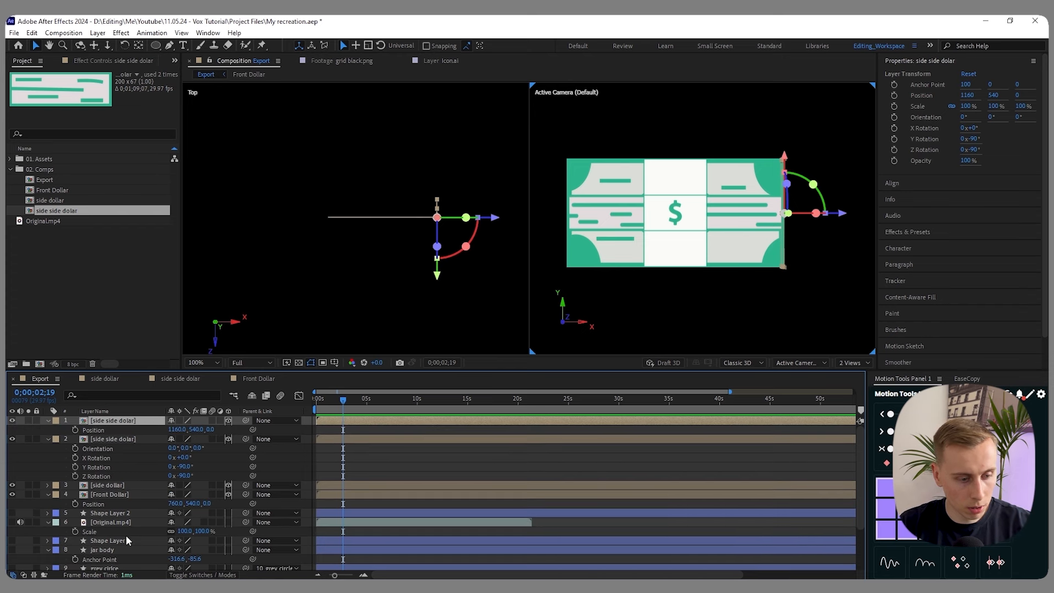
click(174, 503)
click(175, 429)
text(760)
key(Return)
click(411, 460)
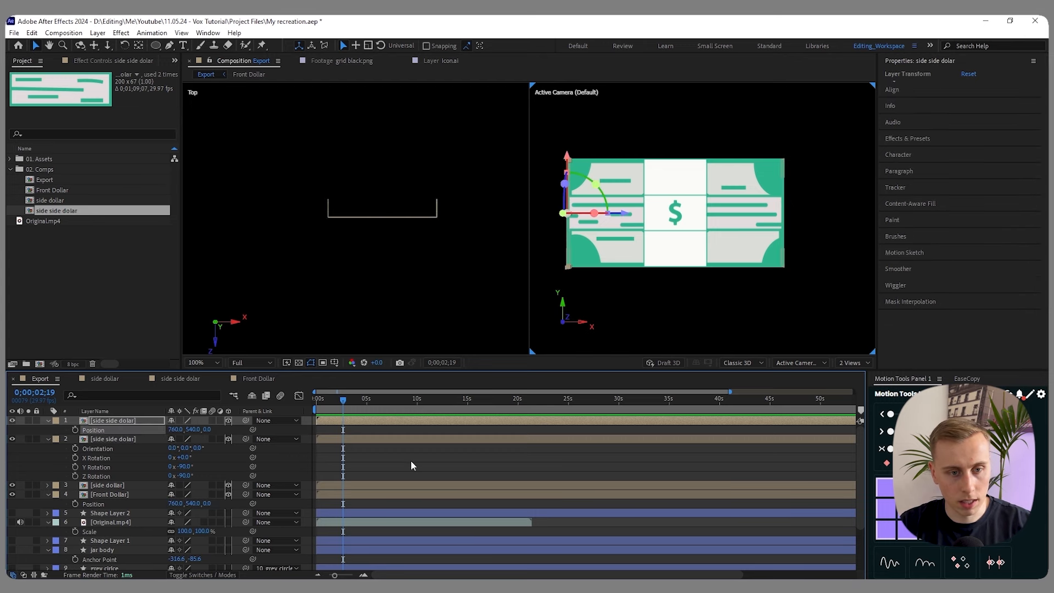
- Move the side dollar layer's anchor point to the middle of its top edge and reveal its Position property
click(50, 439)
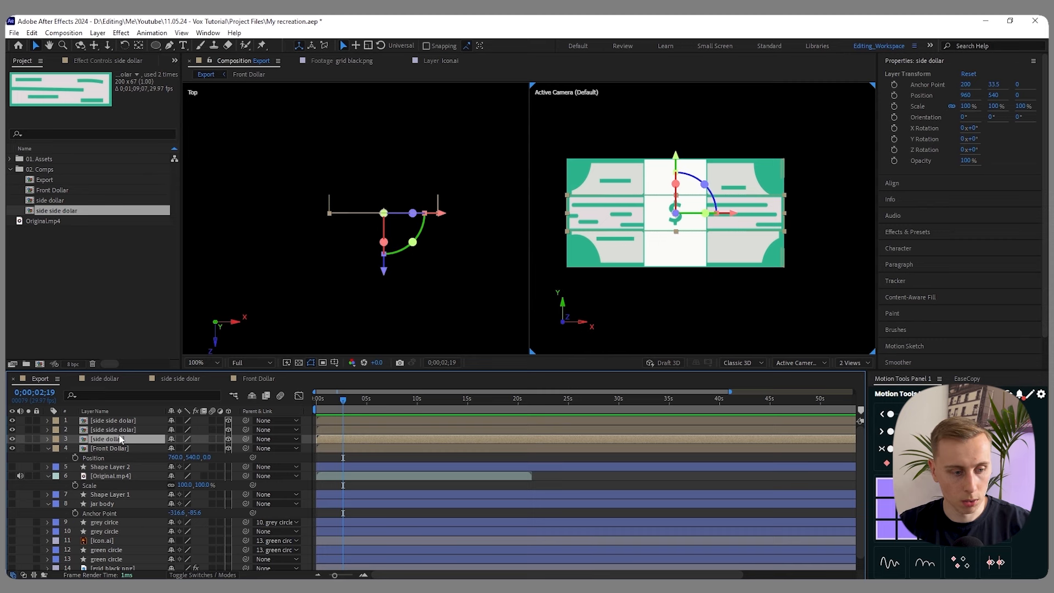
drag(733, 213, 703, 222)
key(ctrl+z)
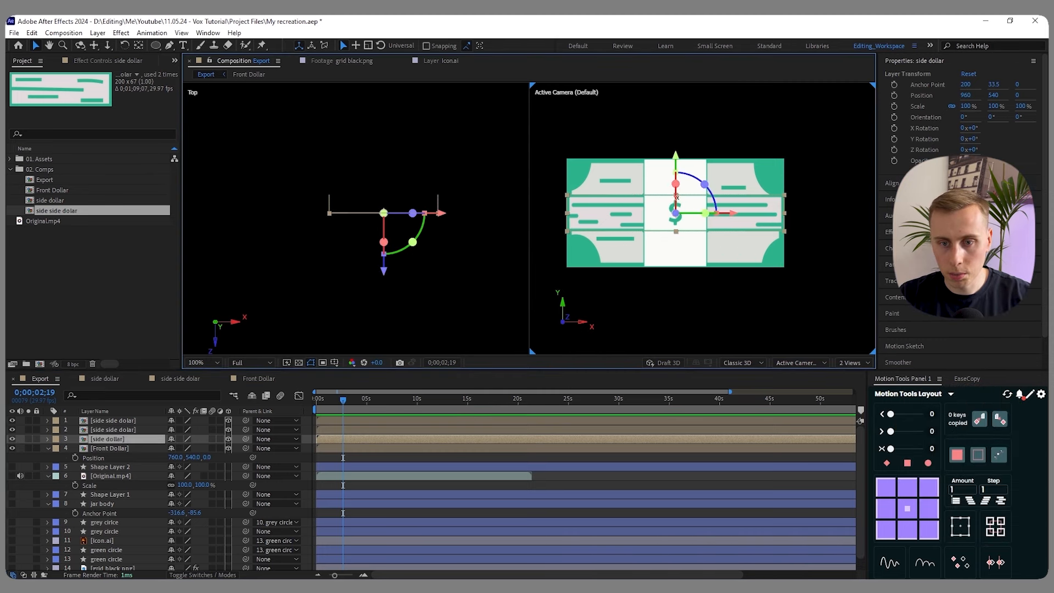
click(908, 490)
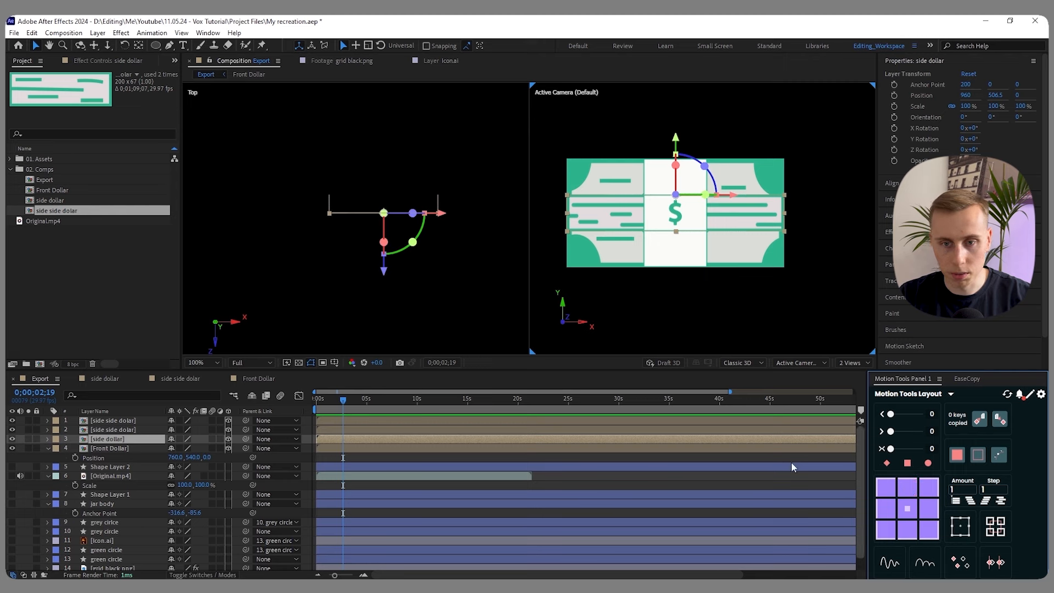
key(p)
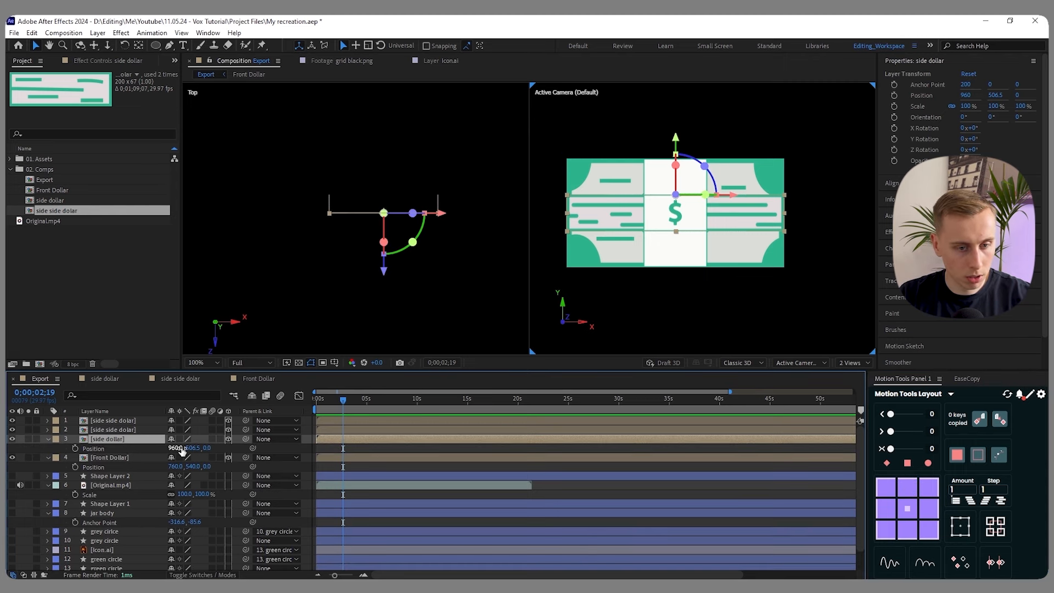
- Move the Front Dollar layer's anchor point to the middle of its bottom edge and set the side dollar layer's Y position to 640
click(119, 456)
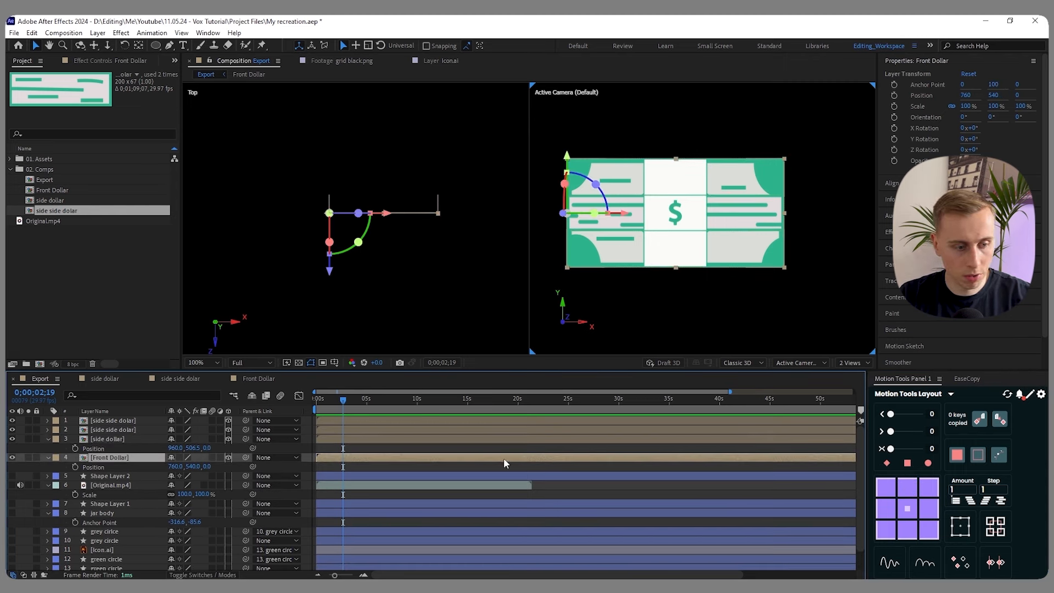
click(904, 536)
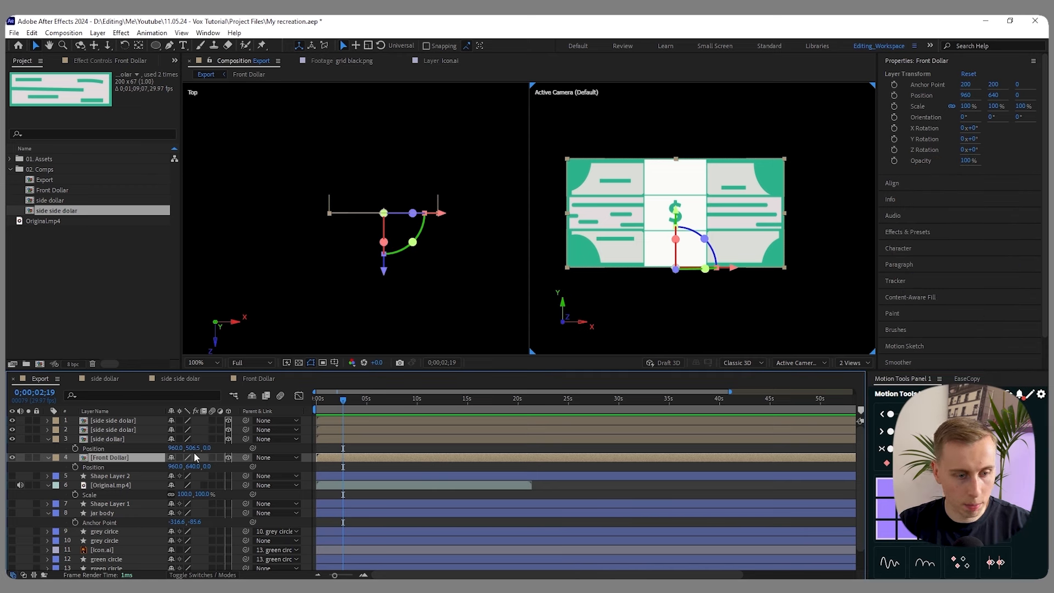
click(200, 466)
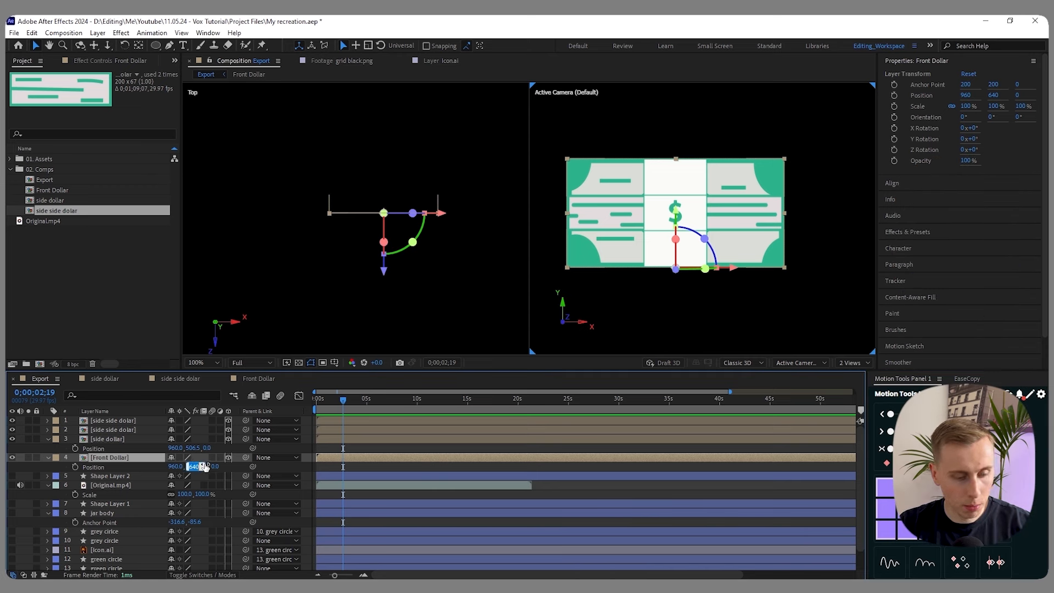
click(193, 448)
text(640)
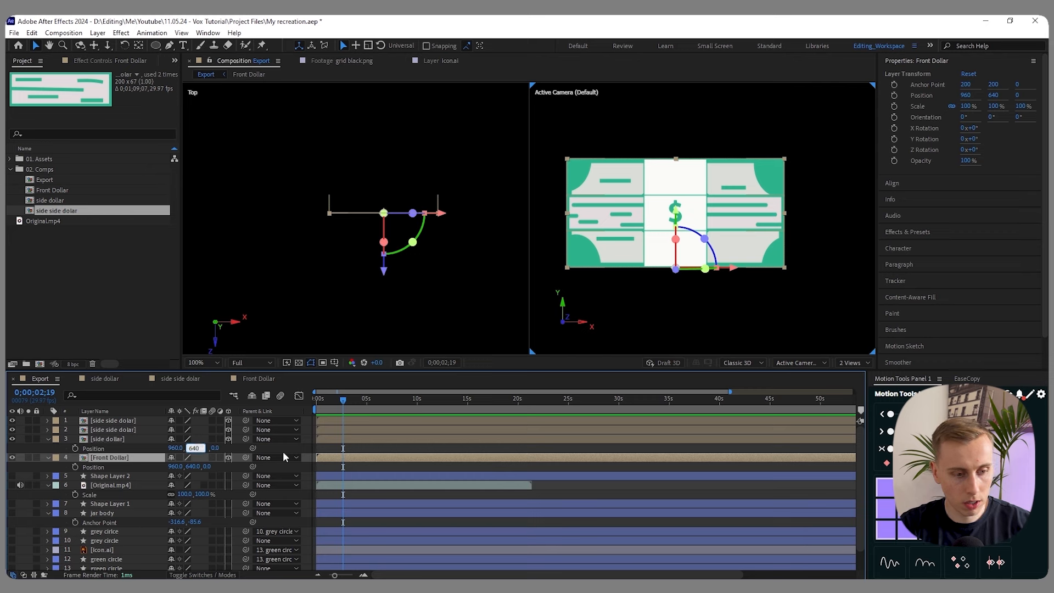
key(Return)
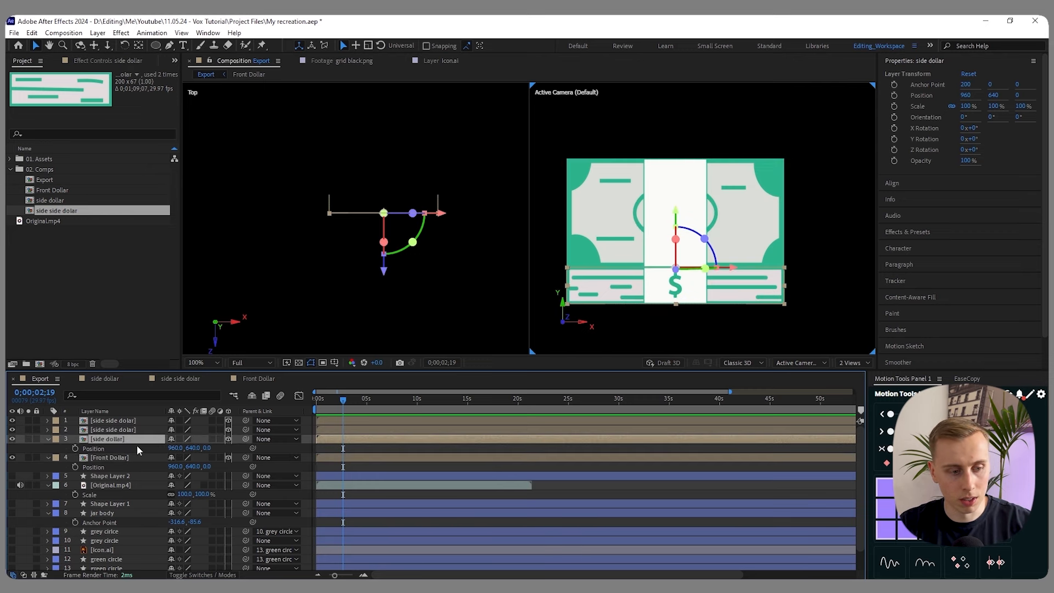
- Set the side dollar layer's X Rotation to 90° to fold it back from the Front Dollar layer's bottom edge
key(r)
drag(183, 468, 210, 457)
key(ctrl+z)
click(184, 458)
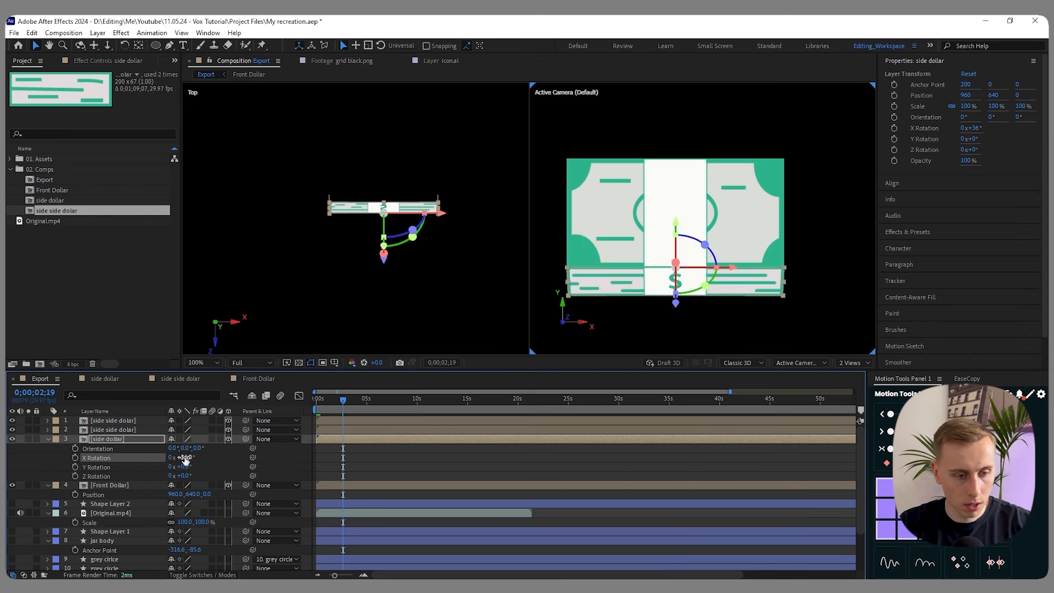
text(90)
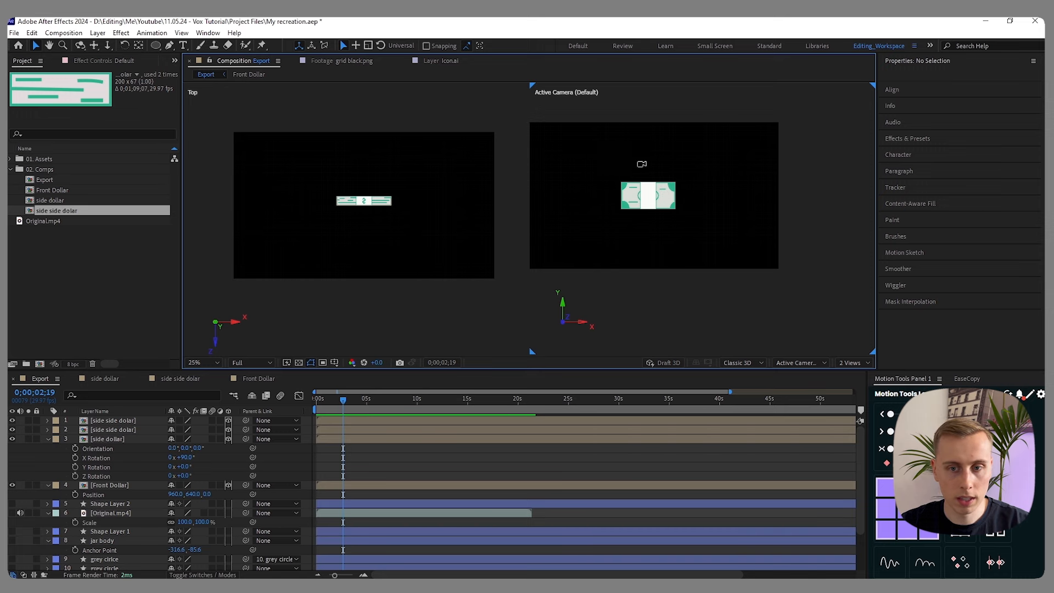
- Examine the 3D dollar stack from several angles in the active camera view
drag(633, 165, 694, 179)
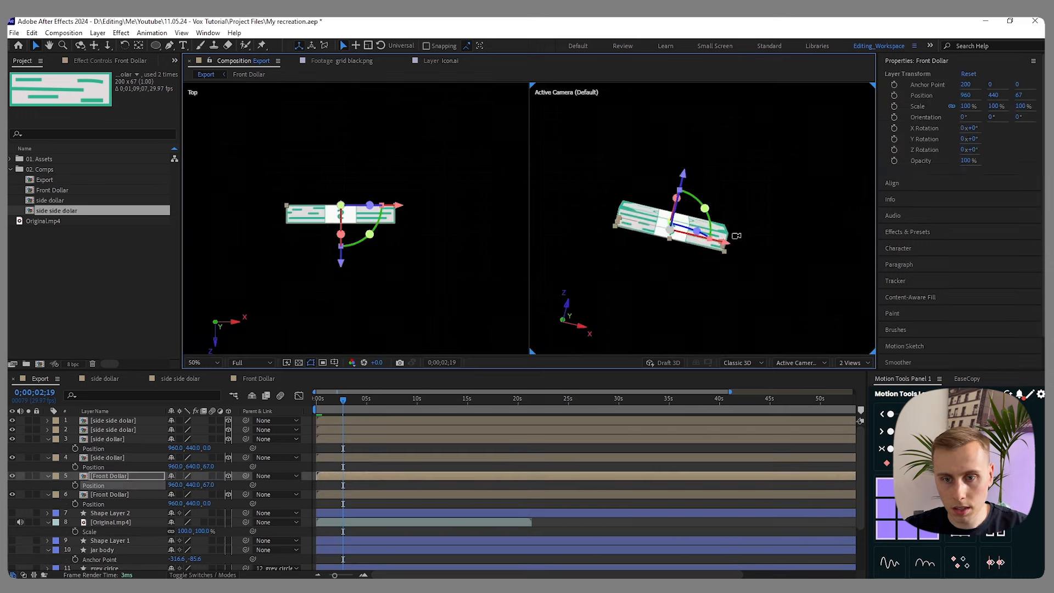
drag(736, 235, 673, 252)
drag(324, 400, 367, 406)
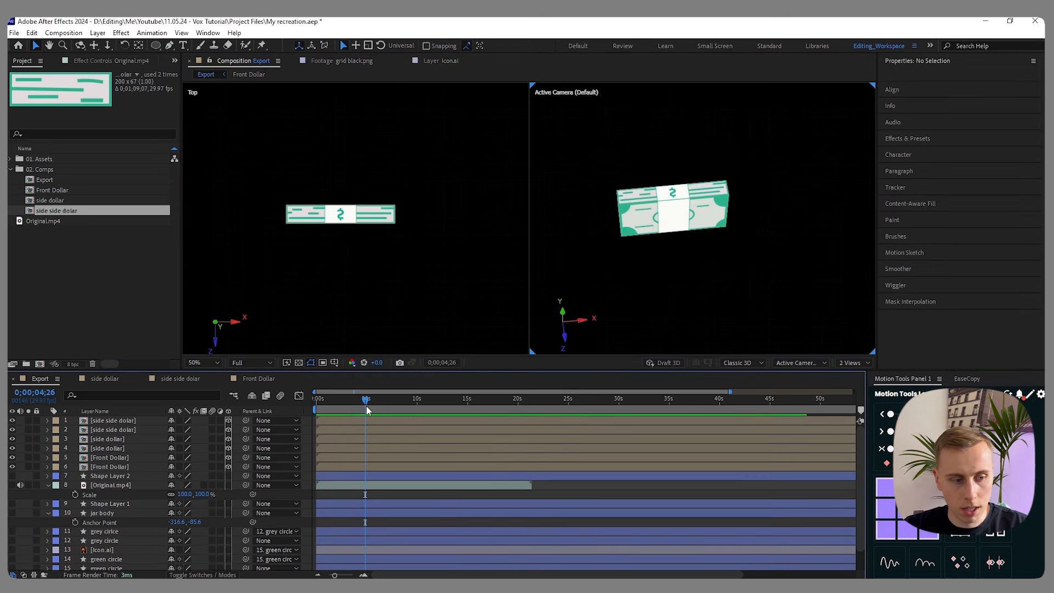
click(99, 468)
shift+click(114, 418)
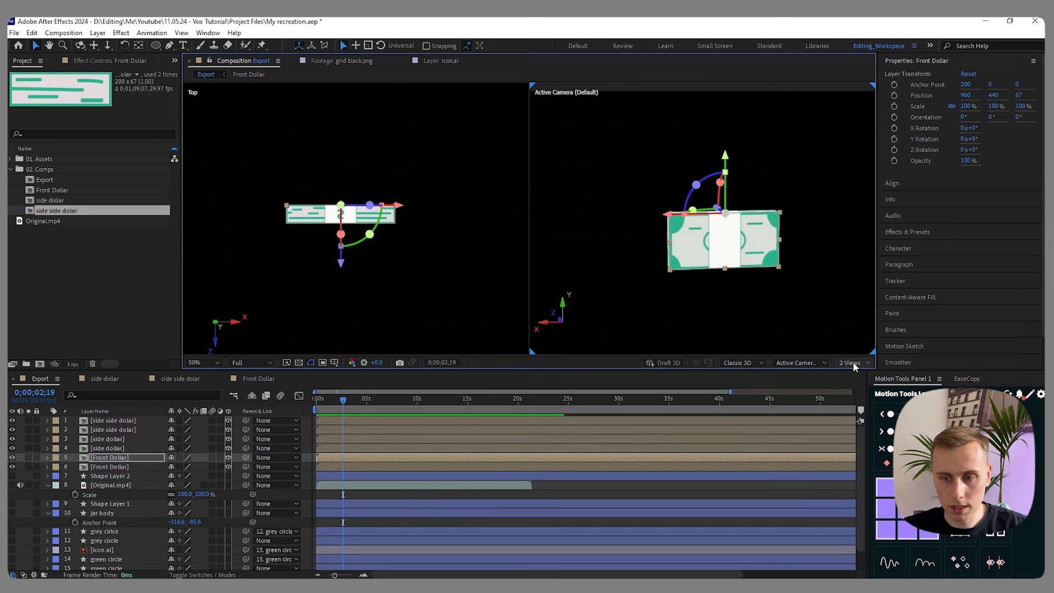
- Switch the viewer to the 1 View layout and show the hidden layers below the dollar layers, keeping Original.mp4 hidden
click(860, 362)
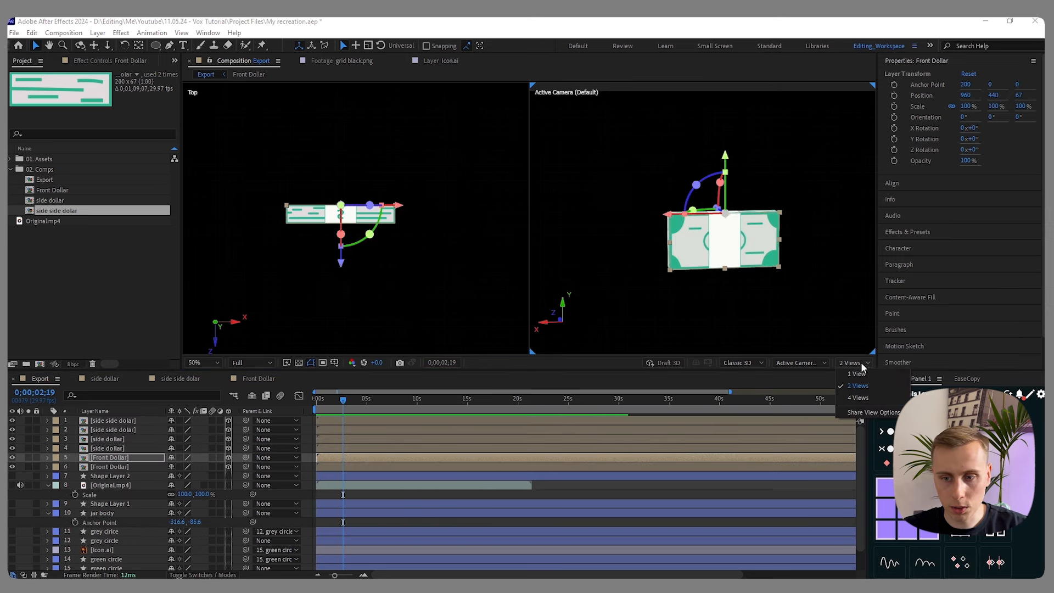
click(859, 375)
drag(13, 478, 11, 572)
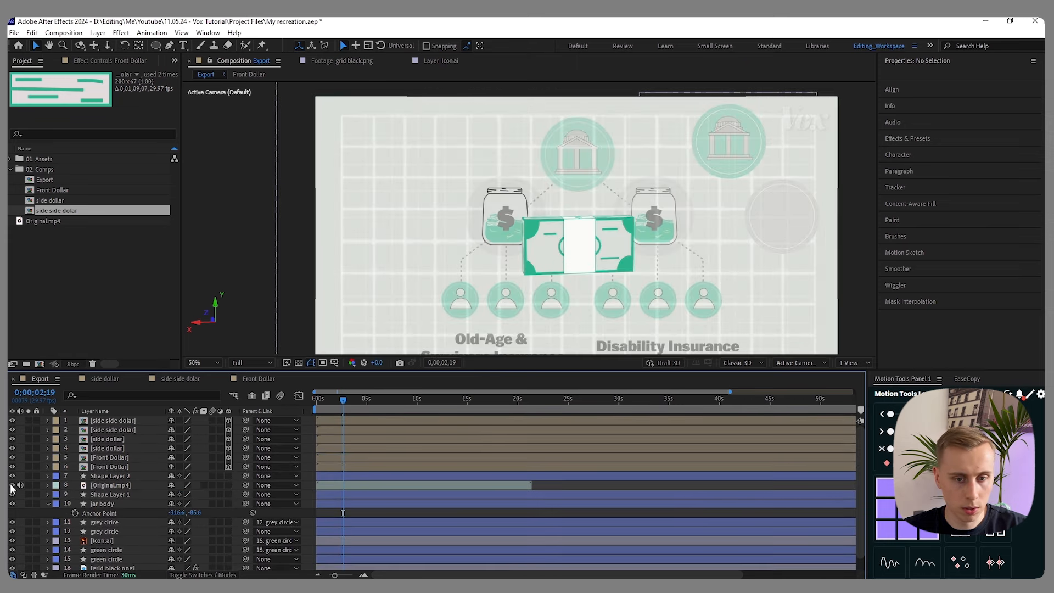
click(12, 486)
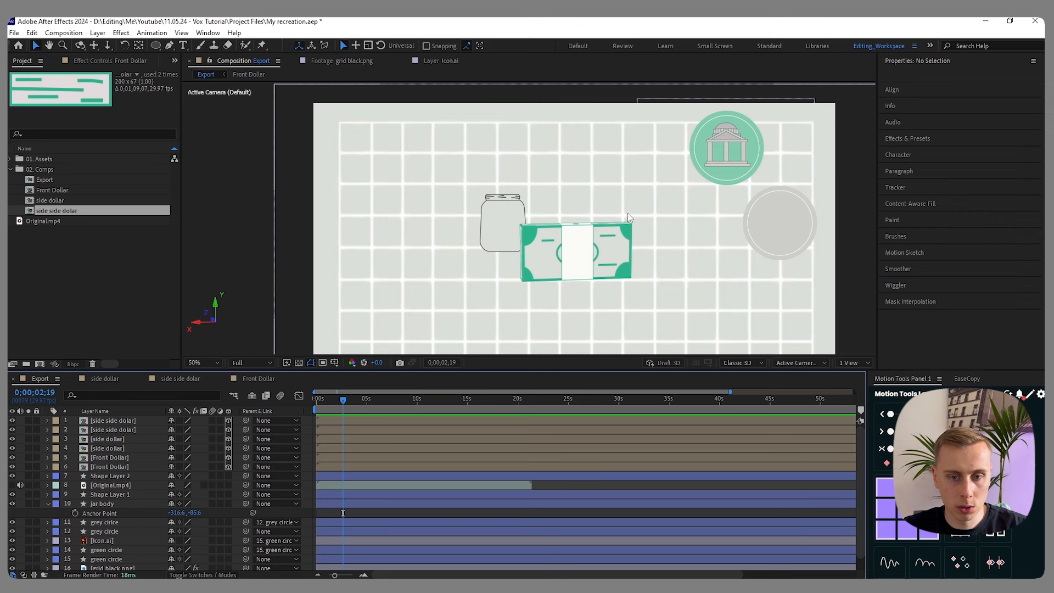
- Add a new null object to the Export composition
right_click(302, 448)
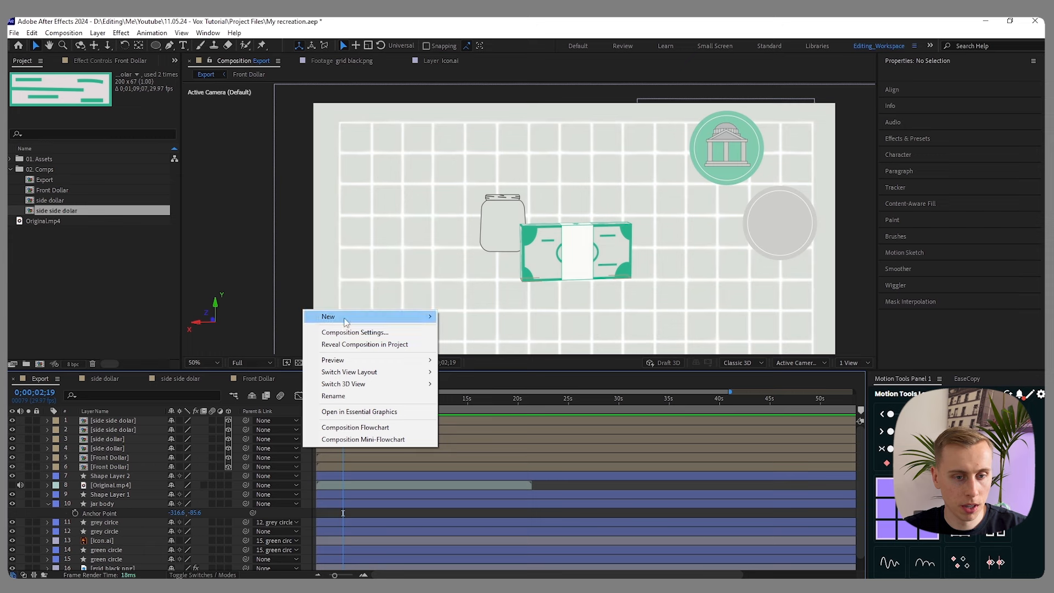
mouse_move(346, 319)
click(470, 381)
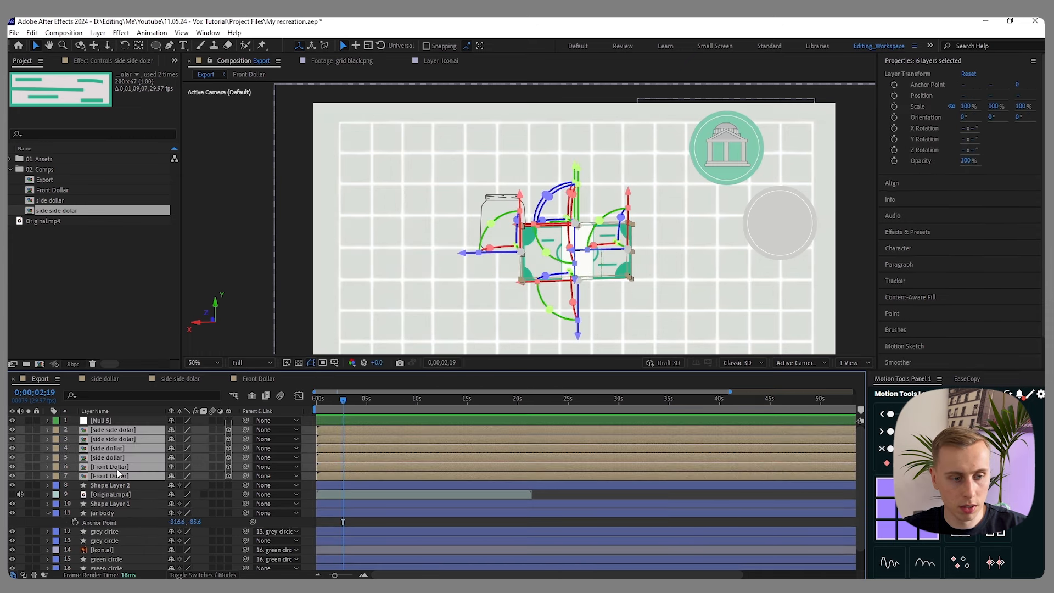
- Parent the six dollar layers to the new null and make the null a 3D layer
drag(245, 430, 117, 422)
click(117, 422)
key(p)
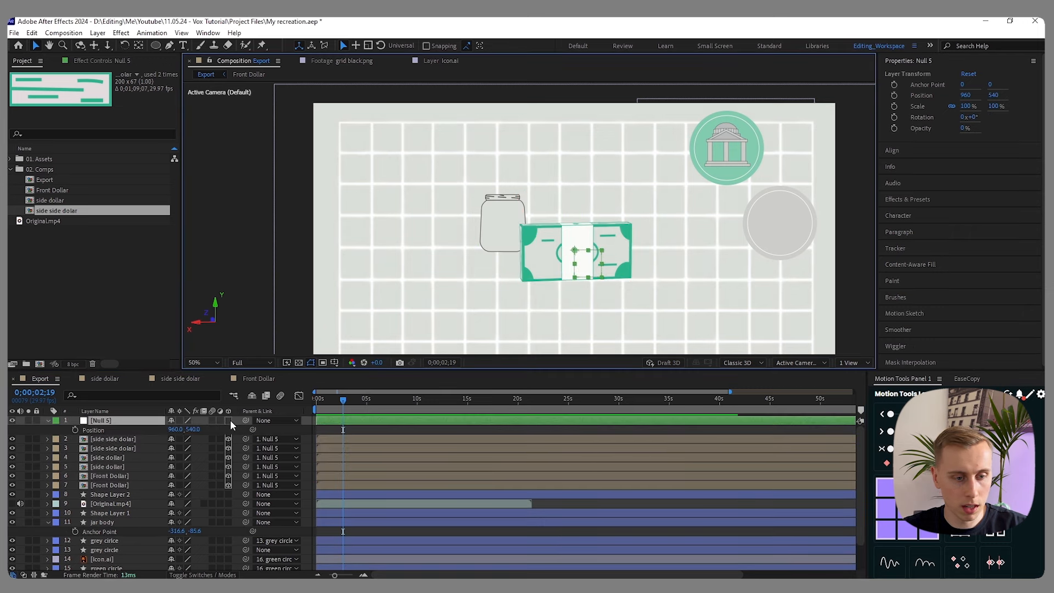
click(229, 421)
- Rotate the null to tilt the dollar stack, and show Original.mp4 as the placement reference
drag(545, 222, 584, 222)
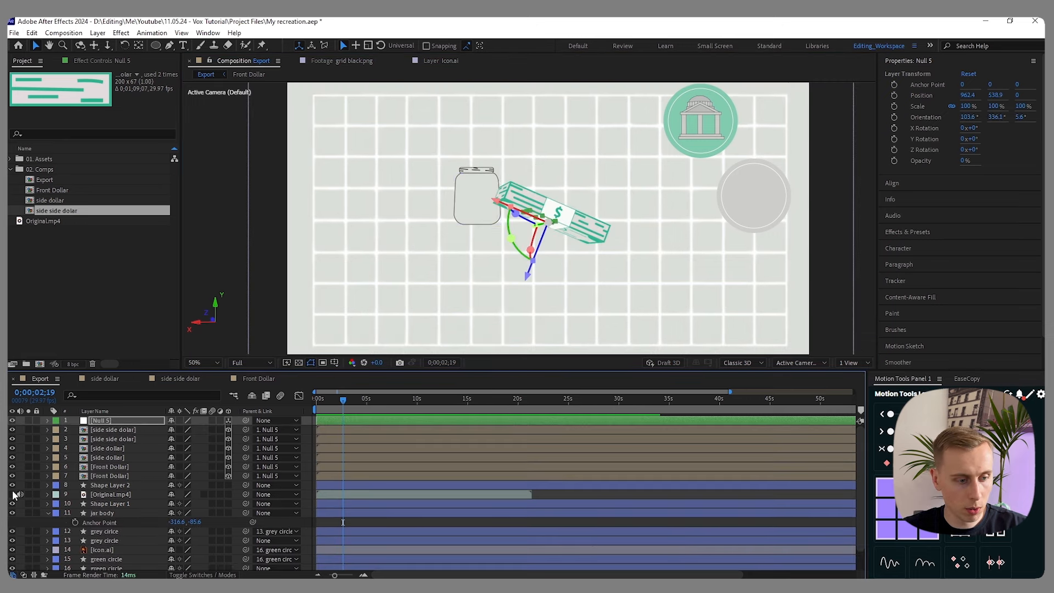
click(13, 495)
scroll(473, 256, up, 2)
key(p)
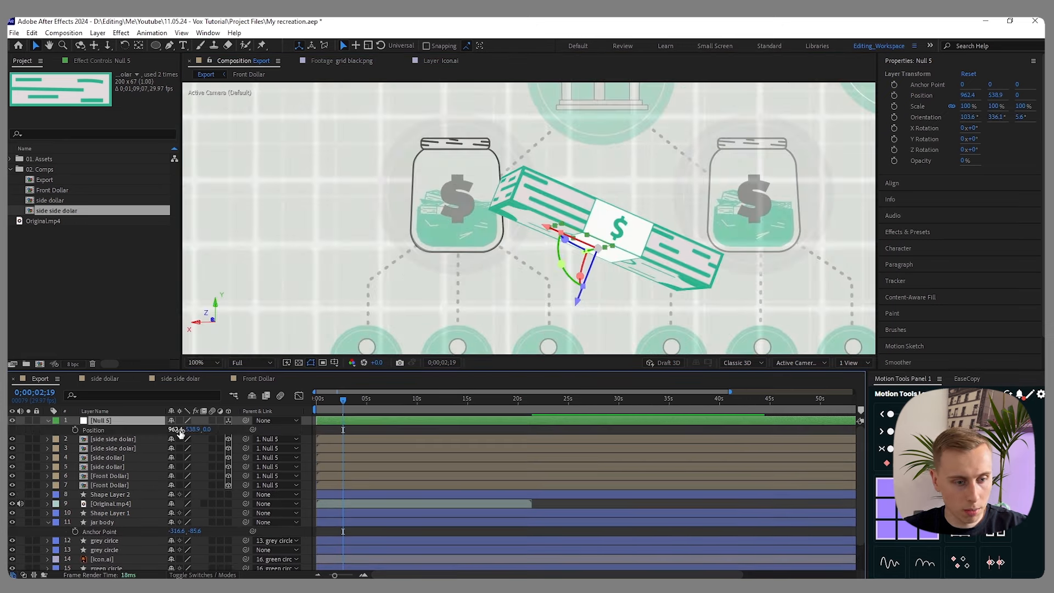
- Fit the dollar stack over the reference money in the right jar by moving and rotating the null and scaling it to 17%
drag(176, 429, 439, 255)
key(s)
drag(184, 429, 150, 430)
scroll(412, 216, up, 1)
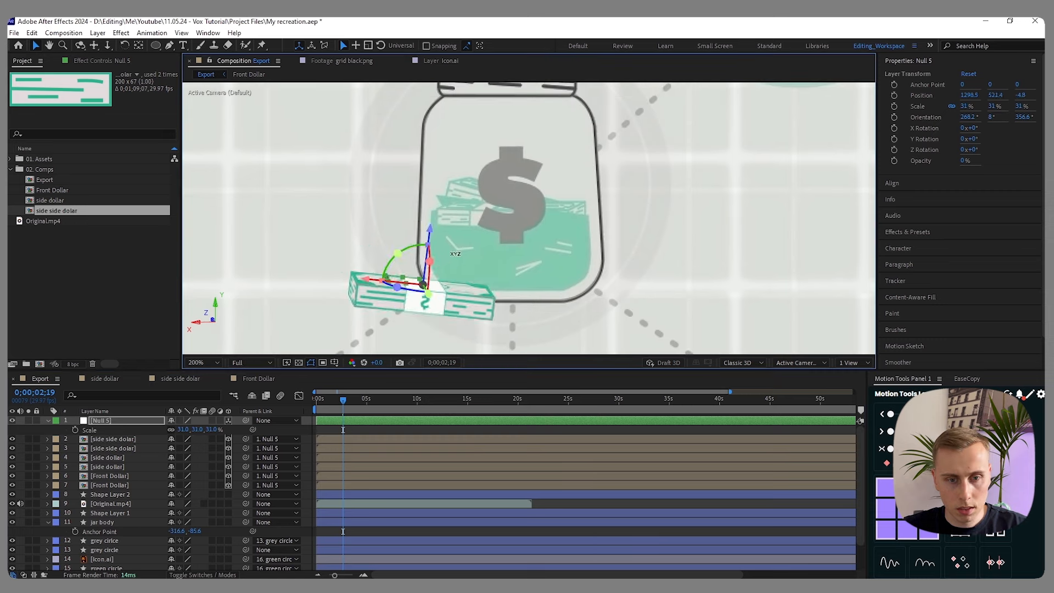
drag(424, 282, 477, 201)
scroll(474, 188, up, 1)
drag(185, 429, 175, 430)
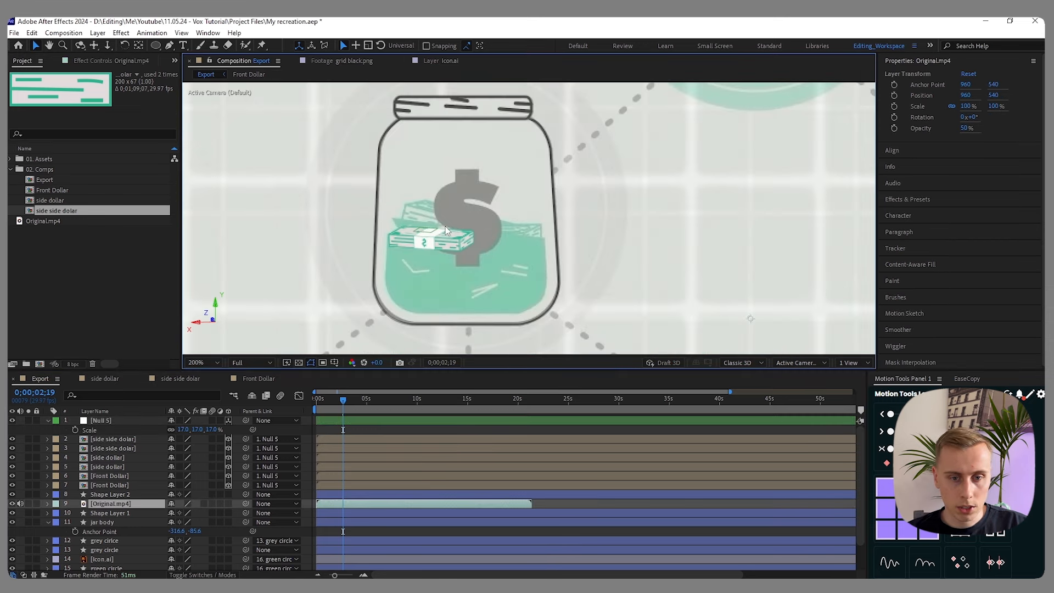
- Switch the viewer to the 2 Views layout and frame the dollar stack in the Top view
click(855, 363)
click(864, 386)
drag(411, 219, 394, 215)
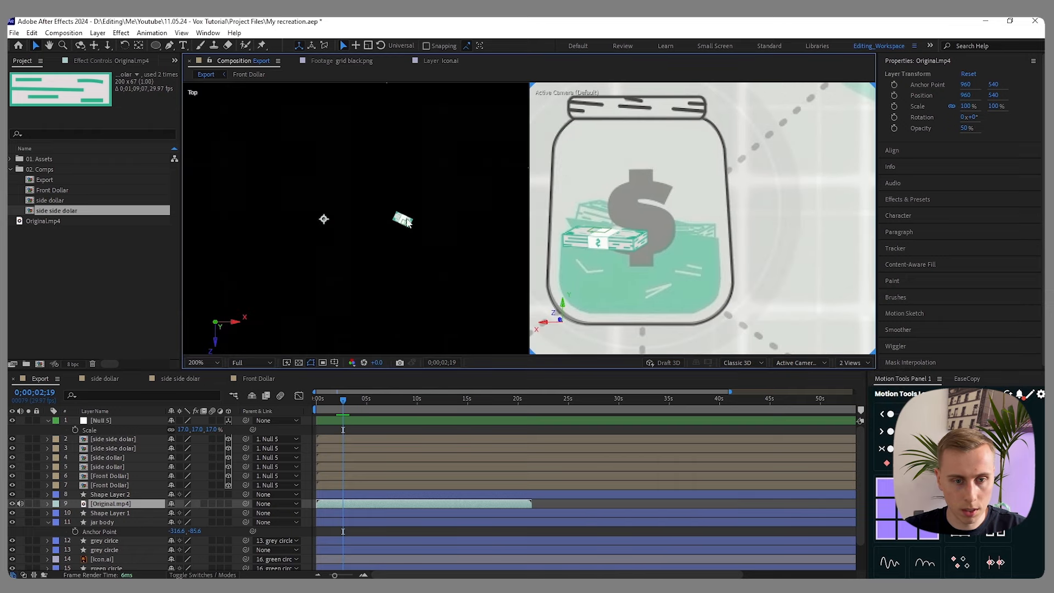
scroll(396, 201, down, 2)
click(456, 431)
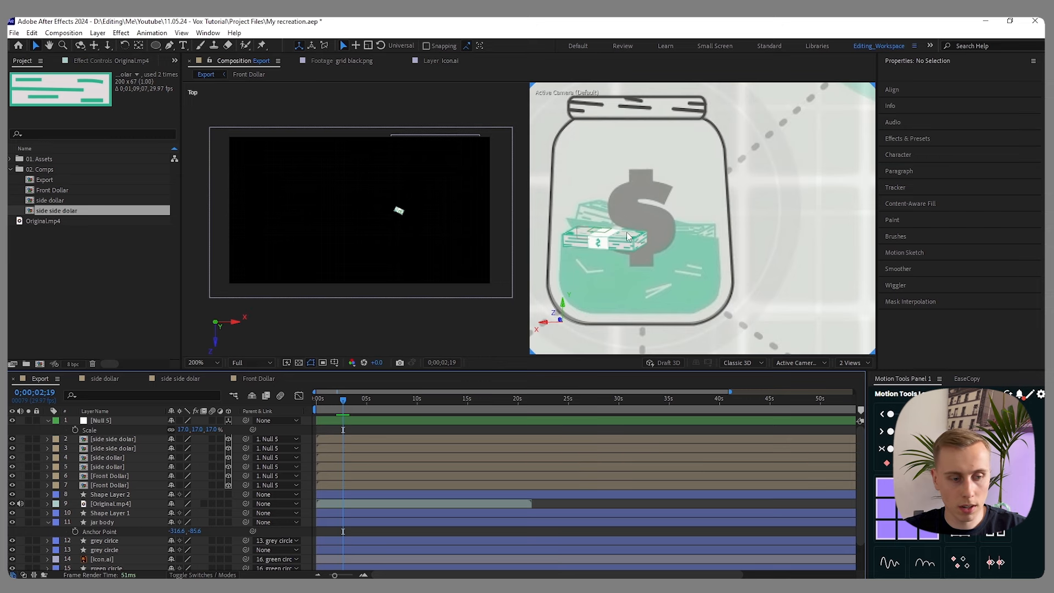
- Duplicate the null together with its six dollar layers to create a second stack
click(111, 485)
shift+click(111, 420)
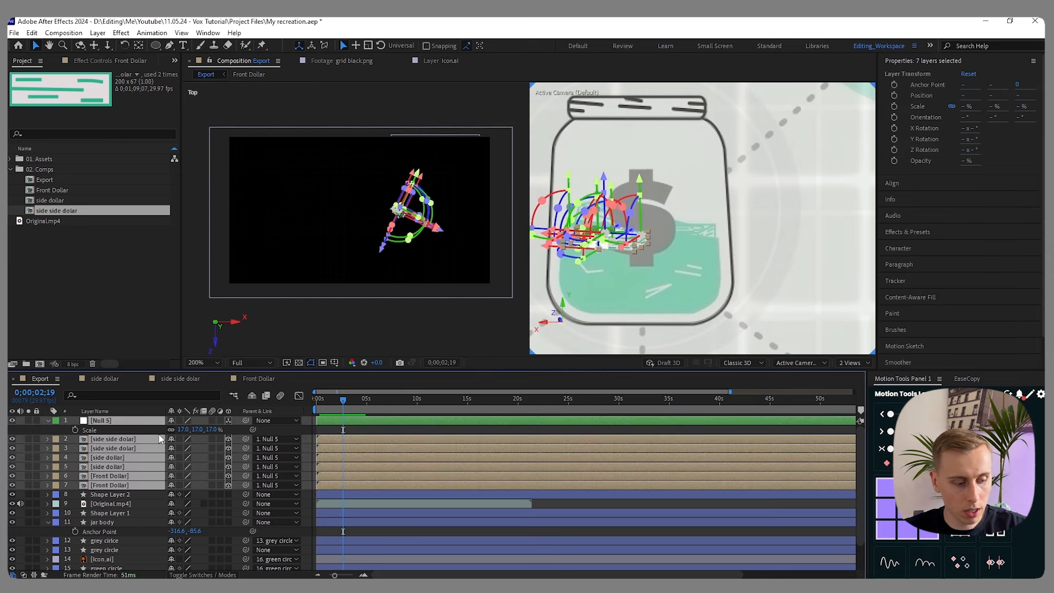
key(ctrl+d)
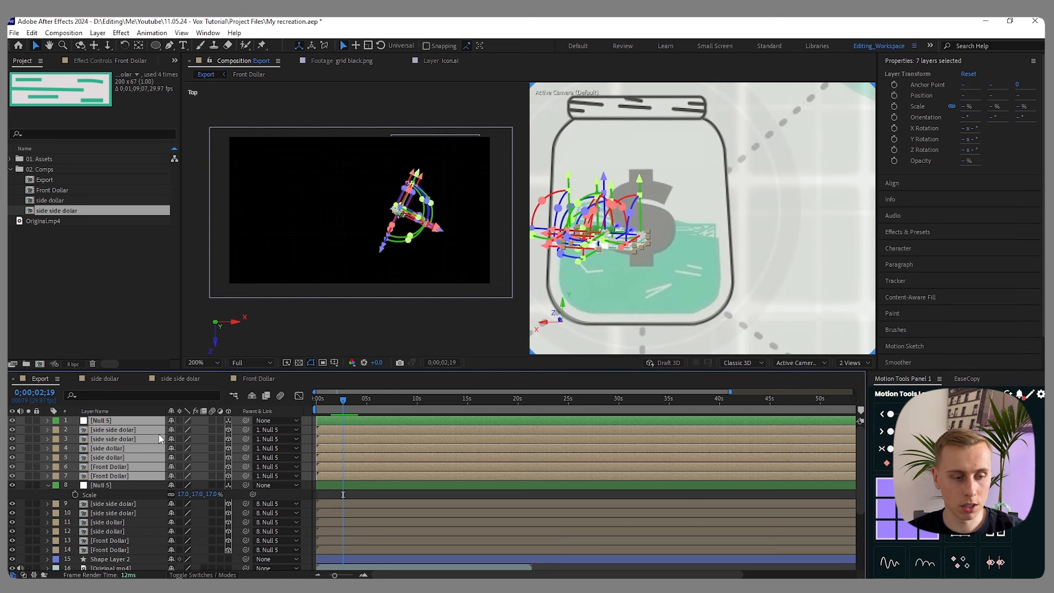
- Rotate the second stack's null to an angle and shift it away from the first stack
click(126, 420)
scroll(588, 234, up, 2)
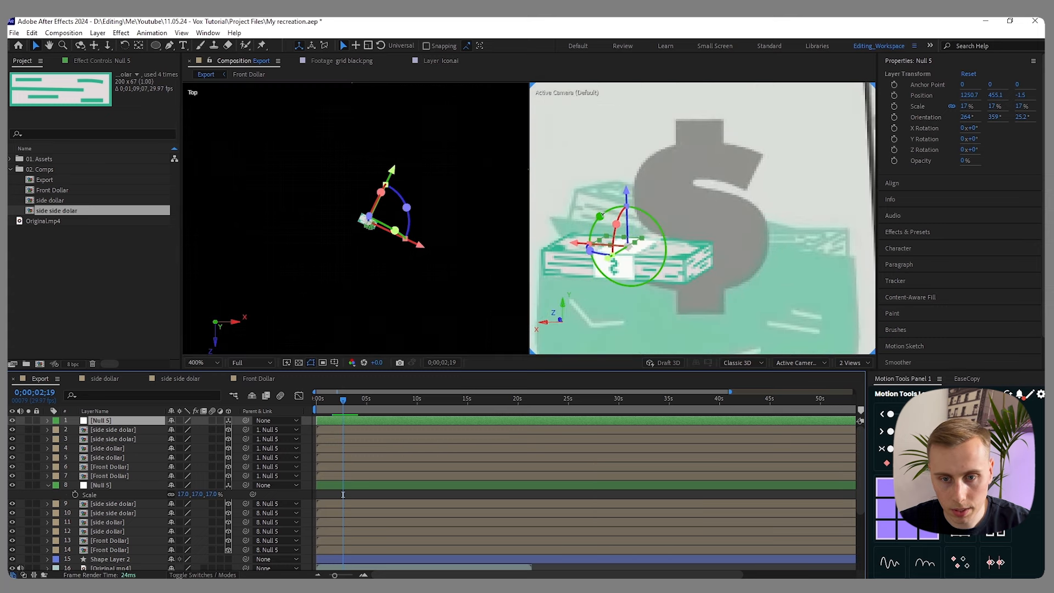
drag(602, 215, 617, 215)
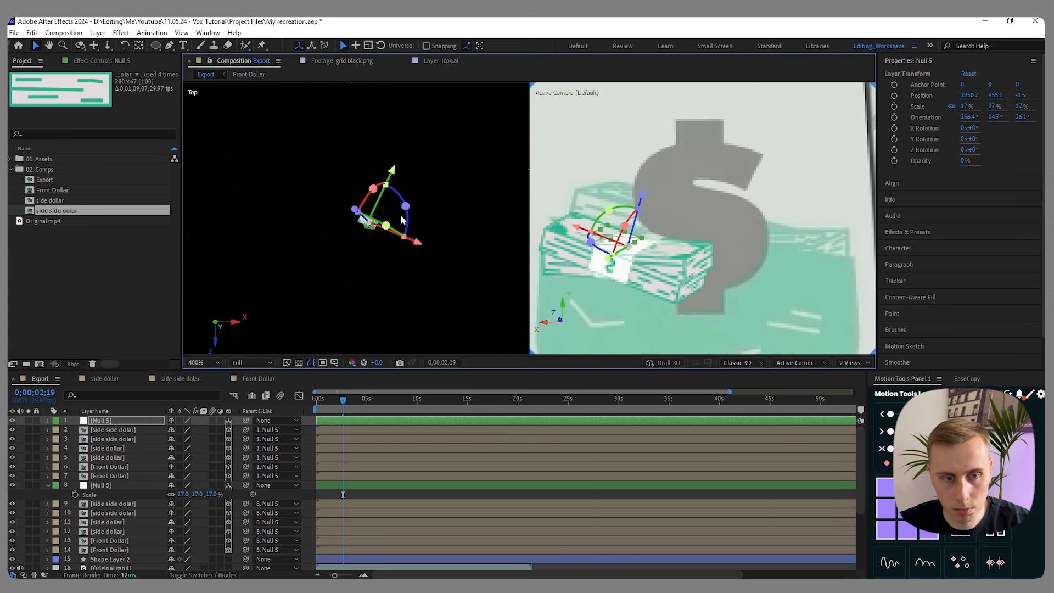
scroll(394, 179, down, 6)
mouse_move(394, 179)
mouse_down()
mouse_move(411, 165)
mouse_move(398, 184)
mouse_up()
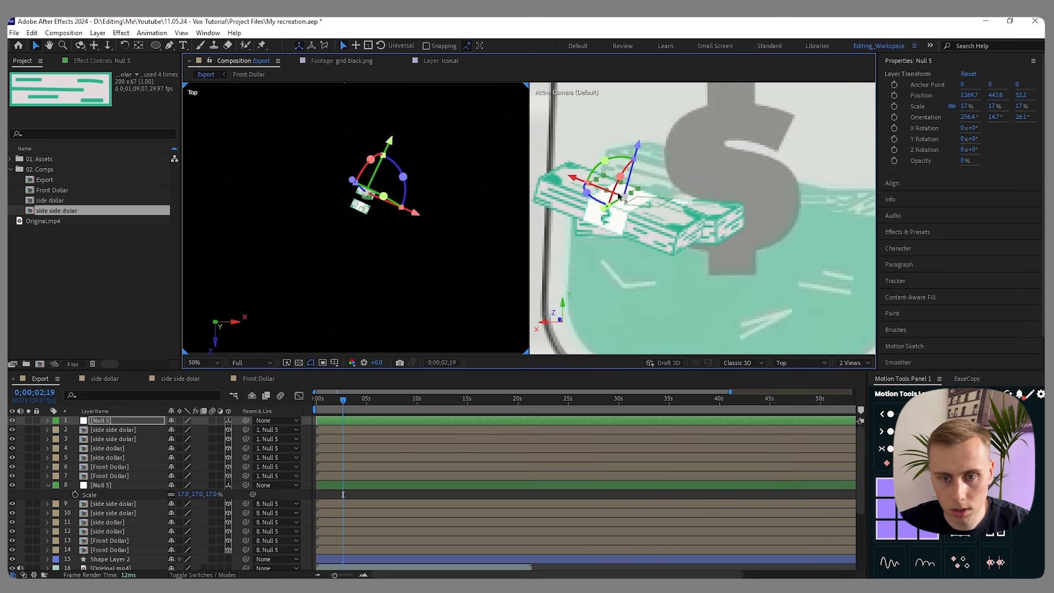
drag(604, 208, 680, 166)
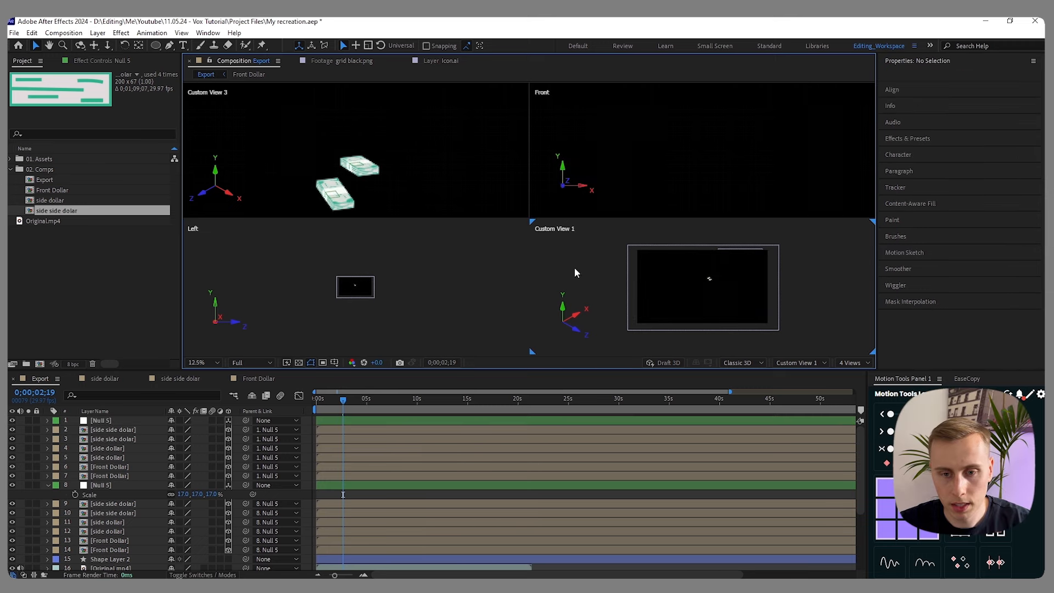
- Set the Custom View 1 viewport to Active Camera and move the second stack's null closer to the first stack
click(801, 363)
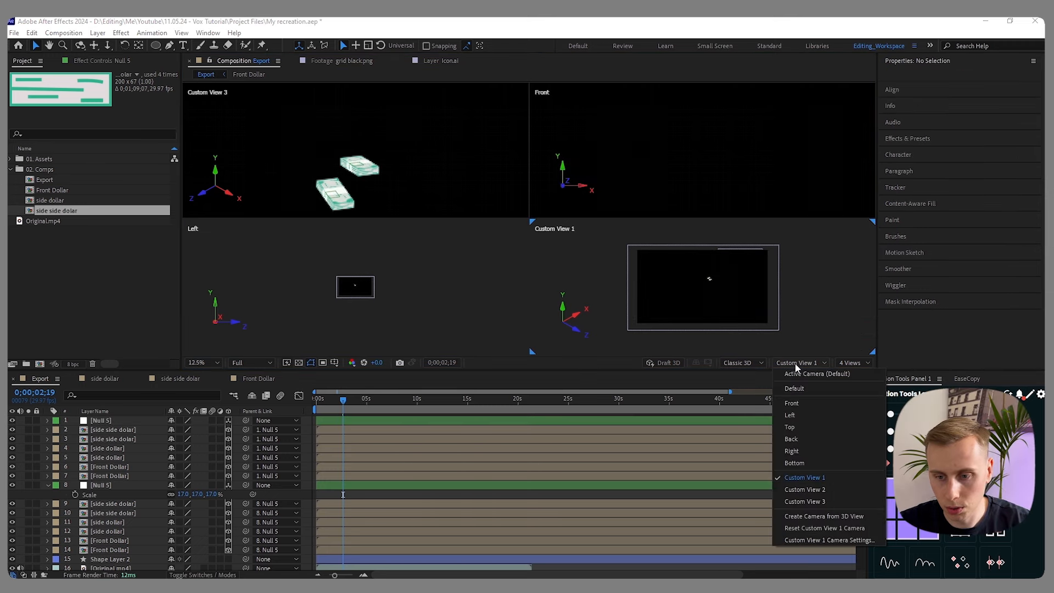
click(812, 371)
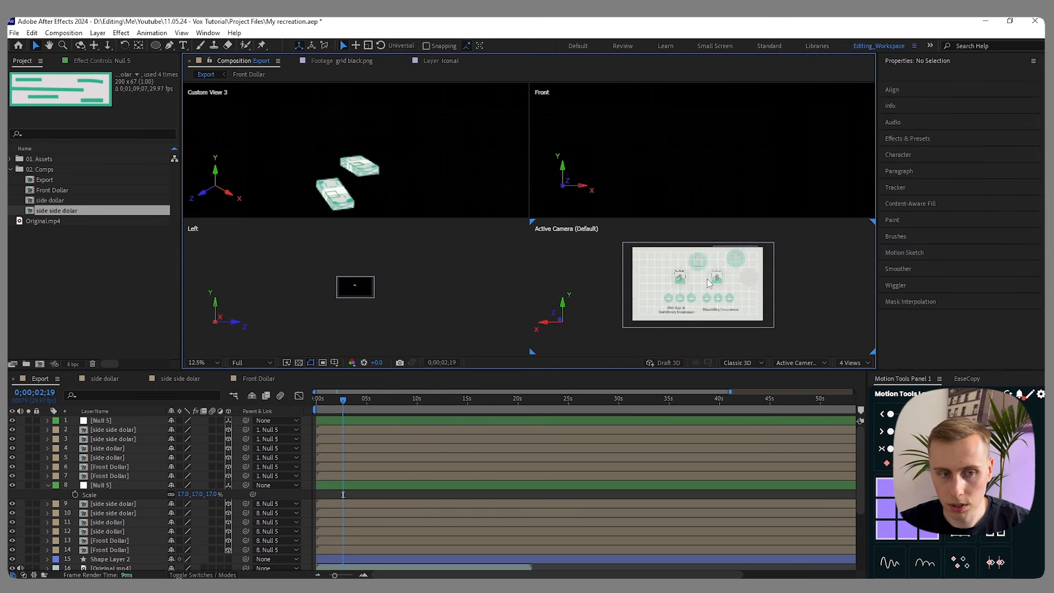
scroll(590, 281, up, 5)
click(350, 186)
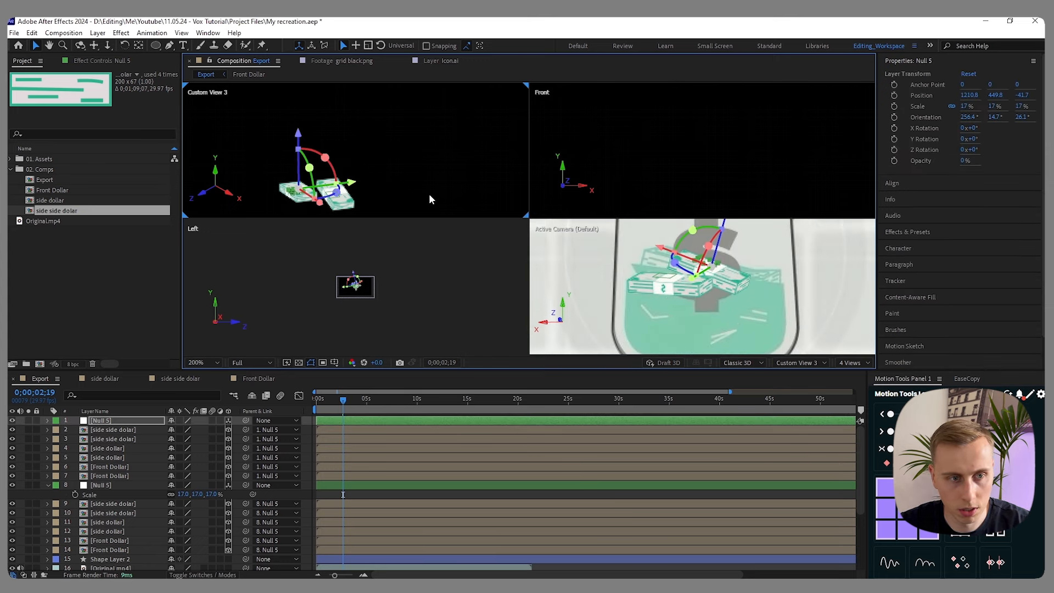
scroll(639, 258, down, 2)
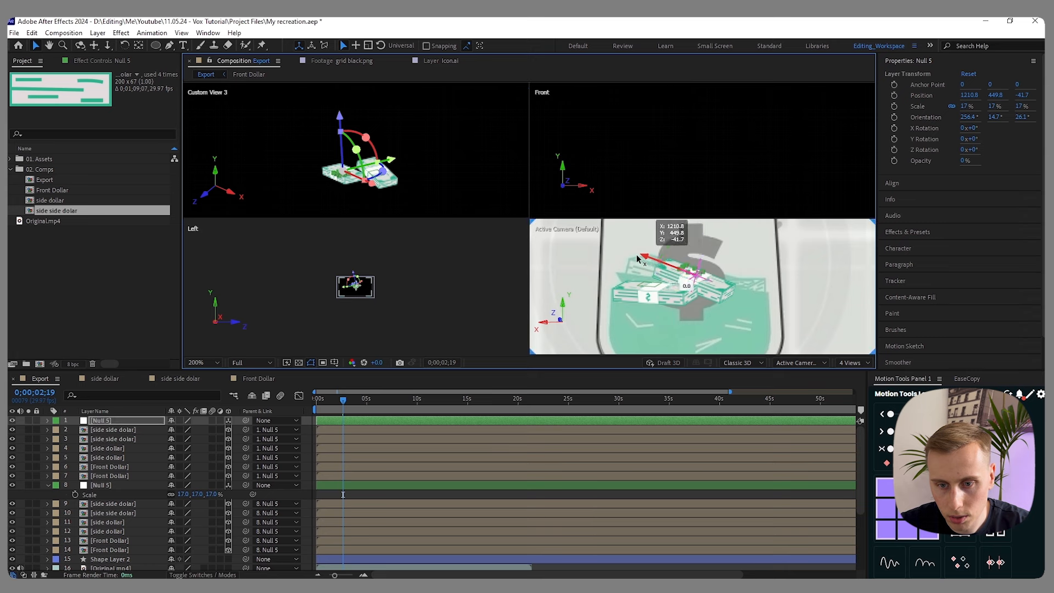
- Refine the second null's position, rotation and 20% scale so its stack rests on top of the first one
drag(638, 258, 671, 289)
scroll(671, 289, down, 2)
drag(681, 227, 684, 233)
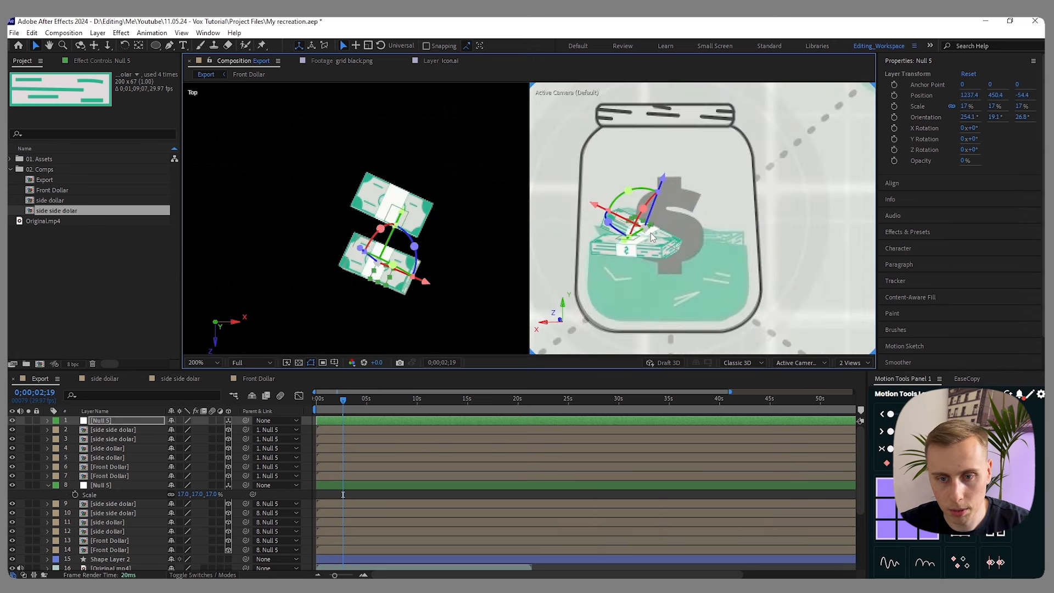
scroll(637, 251, up, 2)
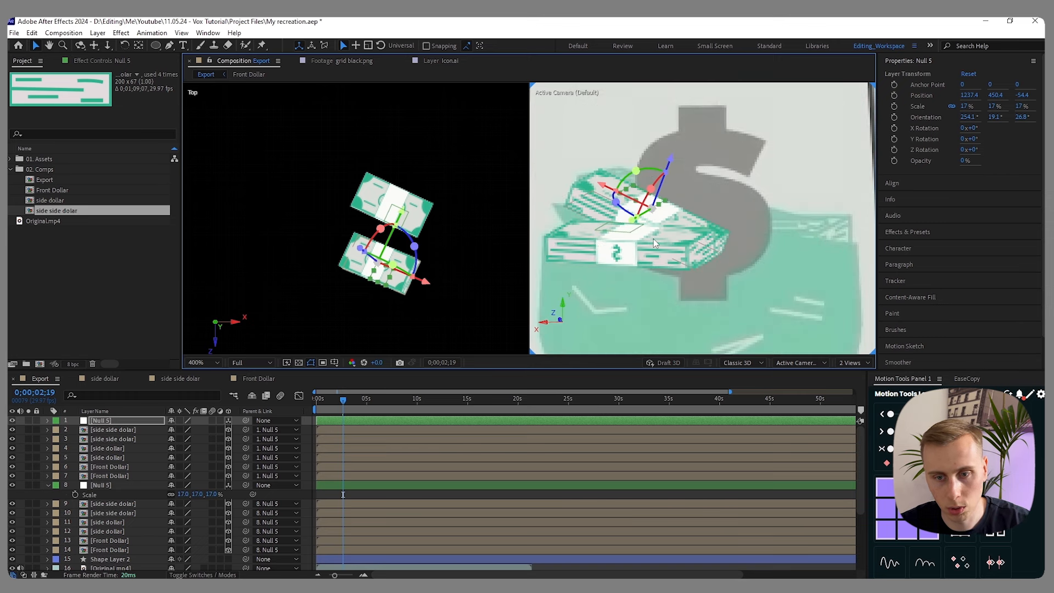
drag(617, 202, 634, 224)
scroll(635, 225, down, 2)
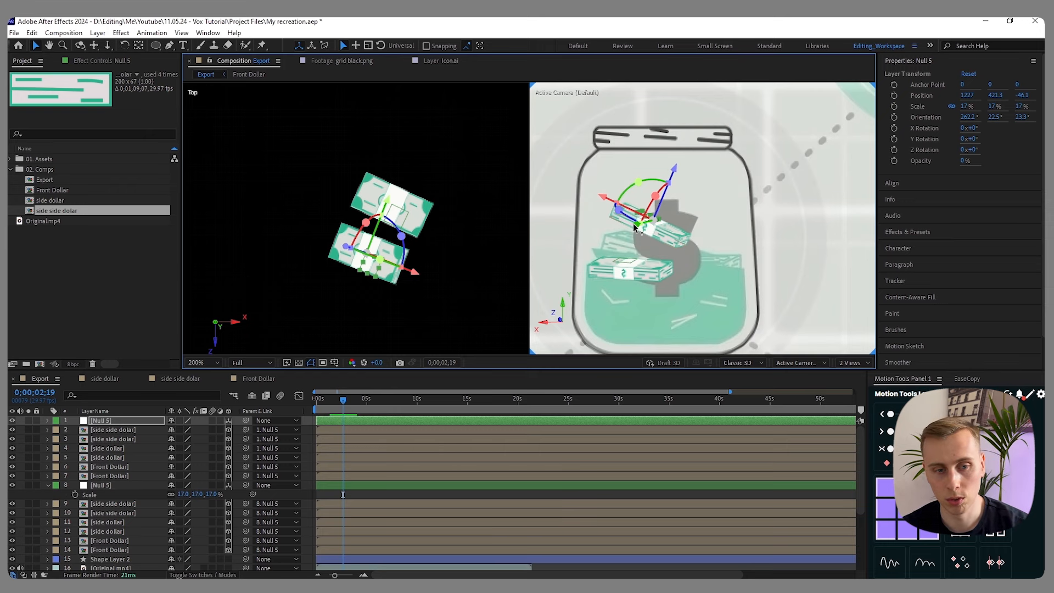
key(ctrl+z)
- Duplicate the second stack with its null and place the copy against the right side of the jar
shift+click(103, 488)
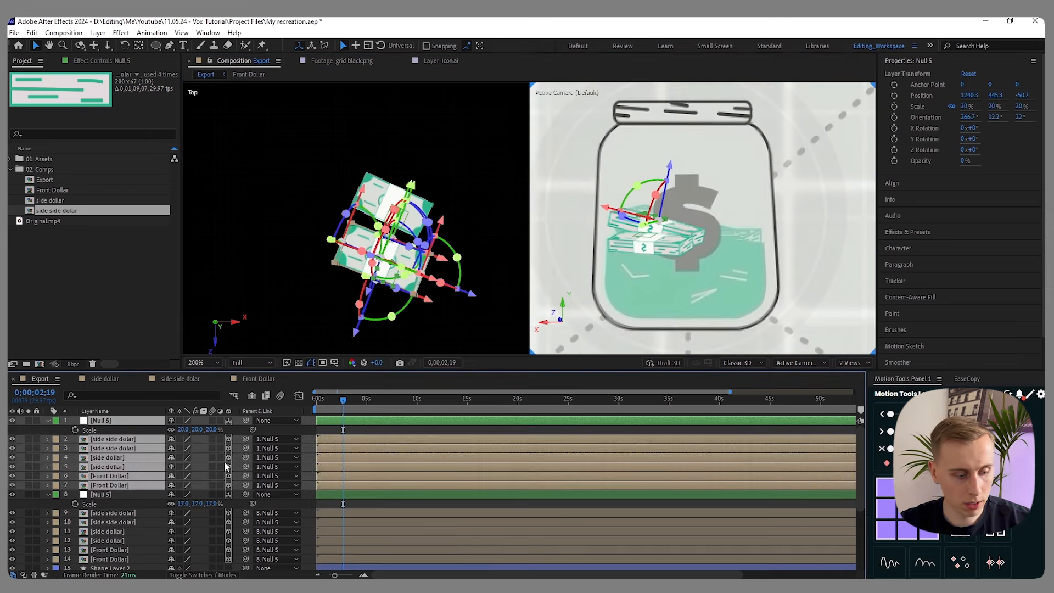
key(ctrl+d)
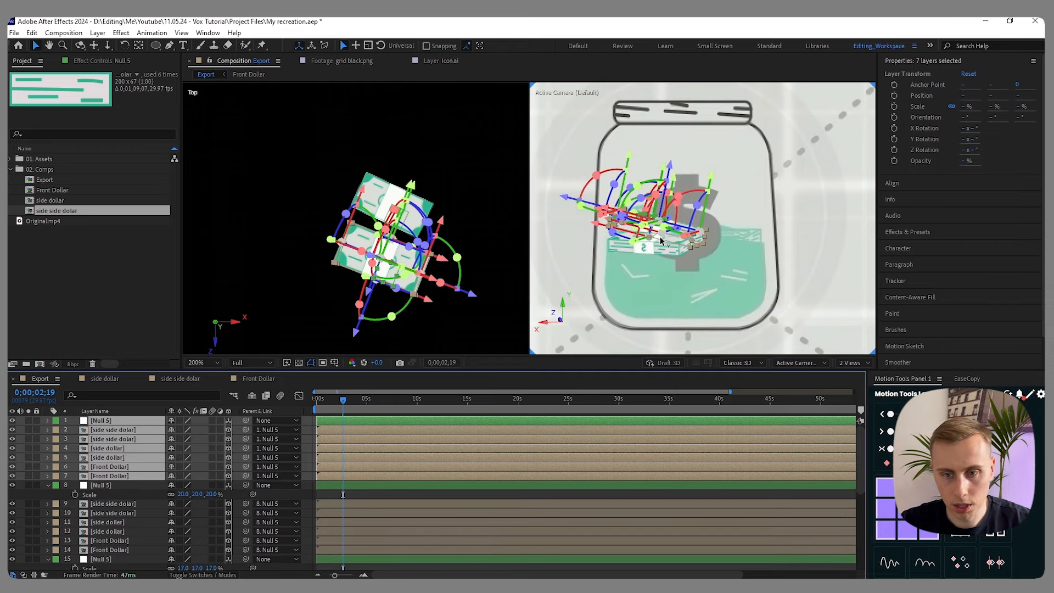
click(524, 499)
drag(631, 260, 680, 237)
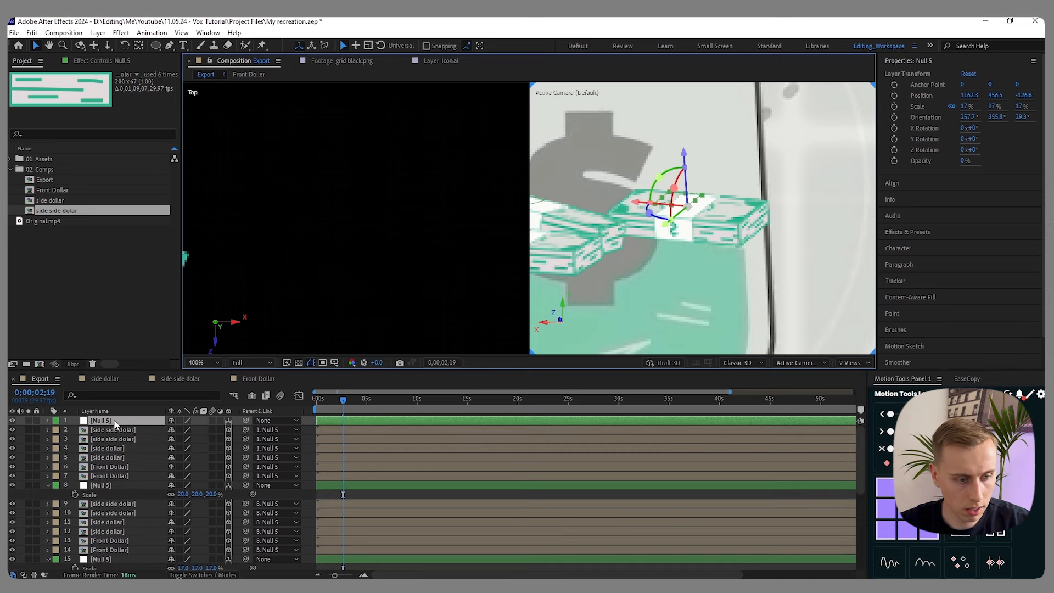
- Set the third null's scale to 15% and adjust its stack against the reference
click(184, 430)
text(15)
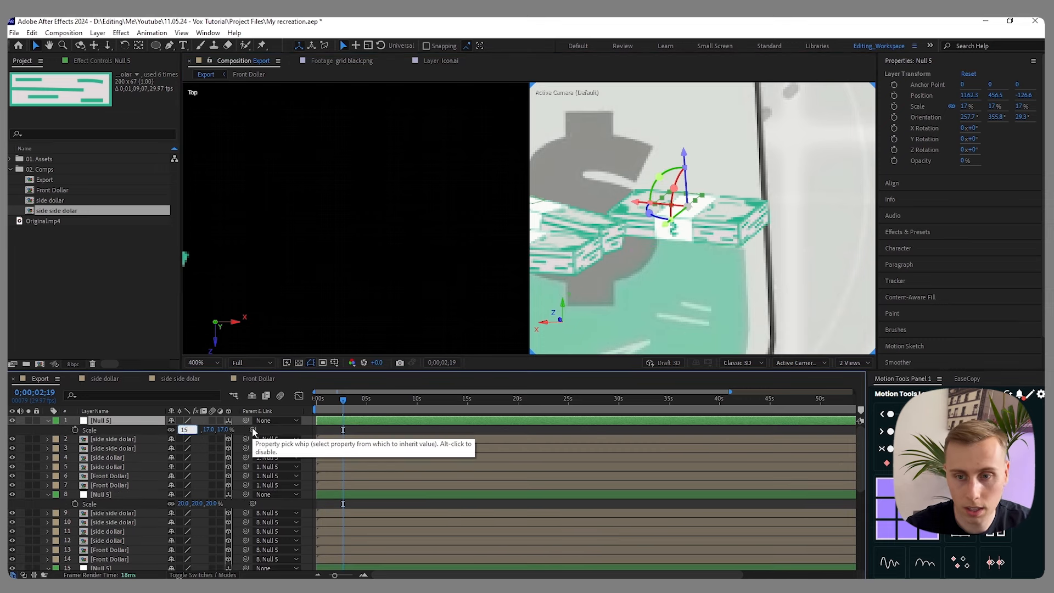
key(Return)
drag(684, 165, 684, 171)
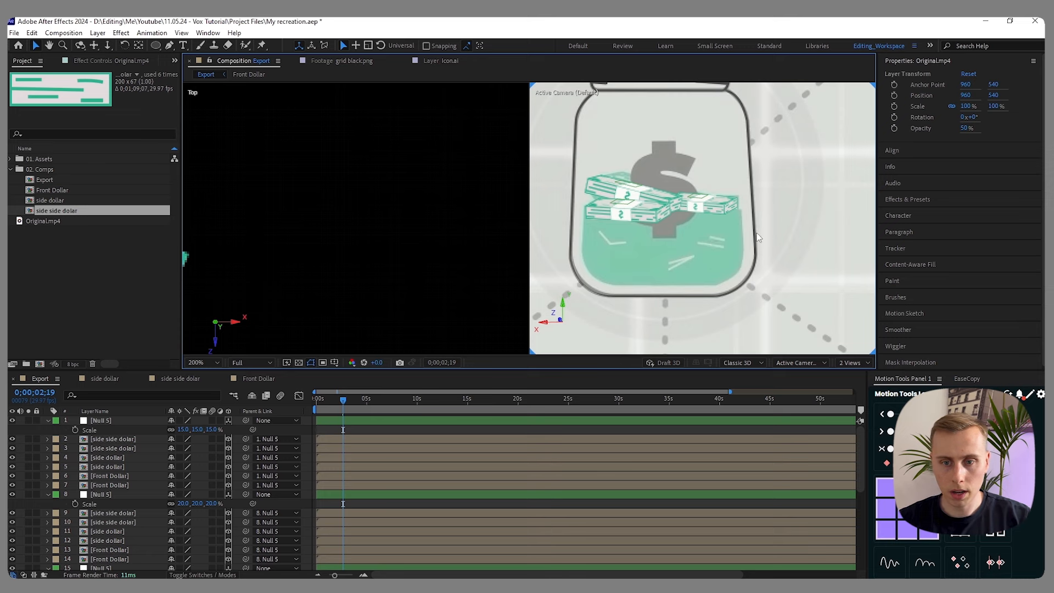
- Collapse the open Scale properties of the three nulls in the timeline
click(48, 420)
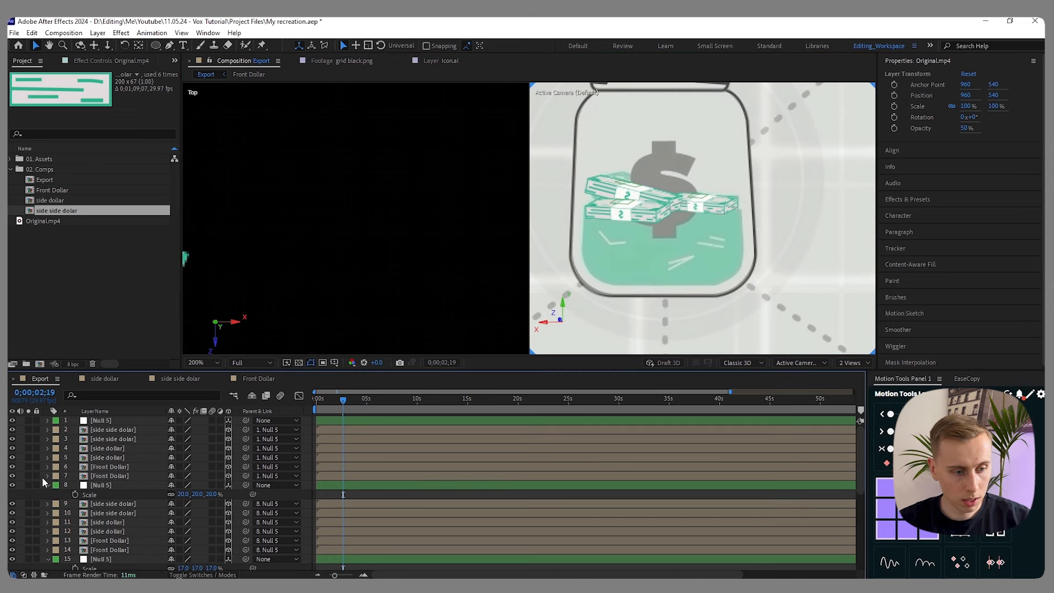
click(47, 485)
click(49, 550)
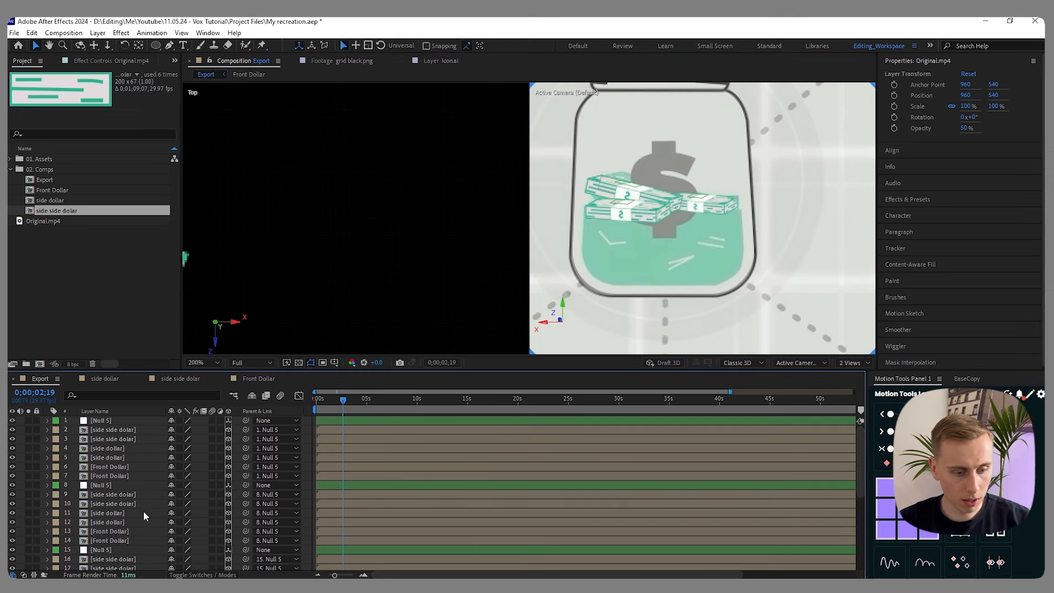
- Pick the Pen tool and switch the viewer to the 1 View layout with the active camera
scroll(144, 511, down, 3)
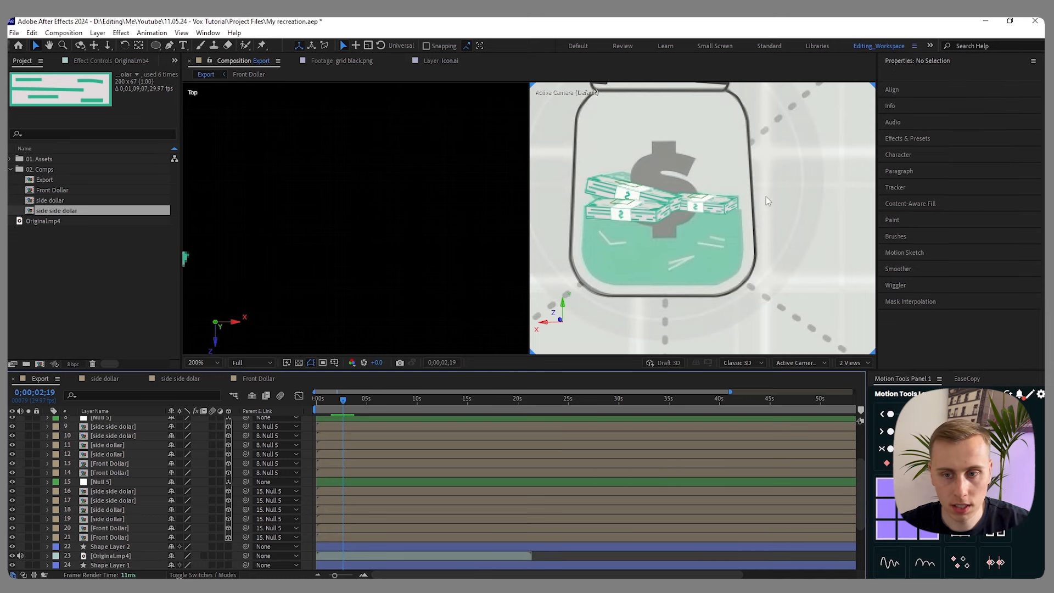
key(g)
scroll(731, 204, up, 1)
scroll(762, 232, down, 1)
click(857, 364)
click(855, 377)
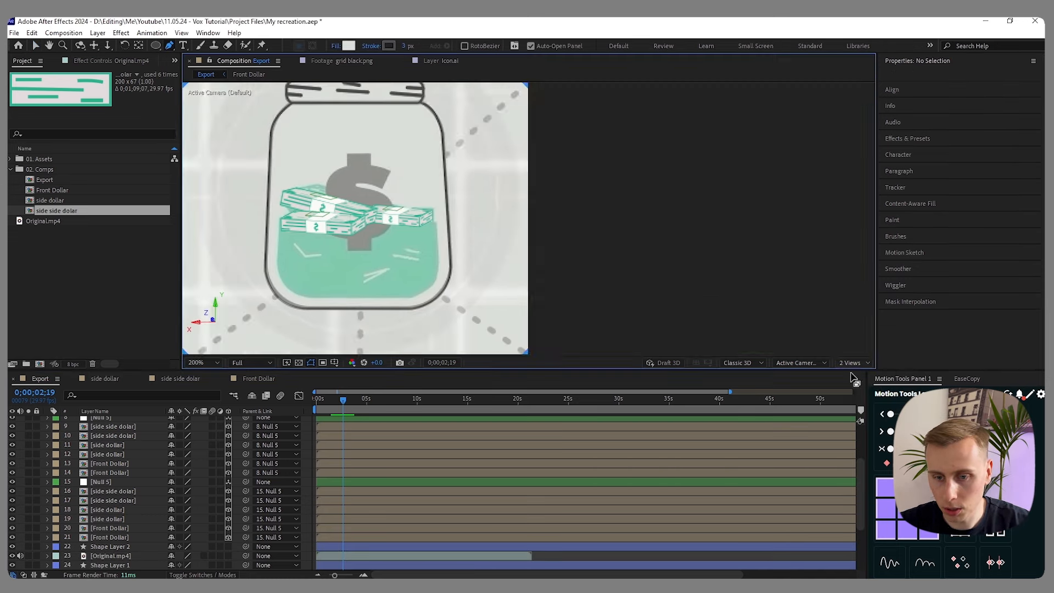
- Draw a closed shape with a wavy upper edge across the stacks, covering the lower part of the right jar
scroll(526, 217, up, 1)
click(698, 231)
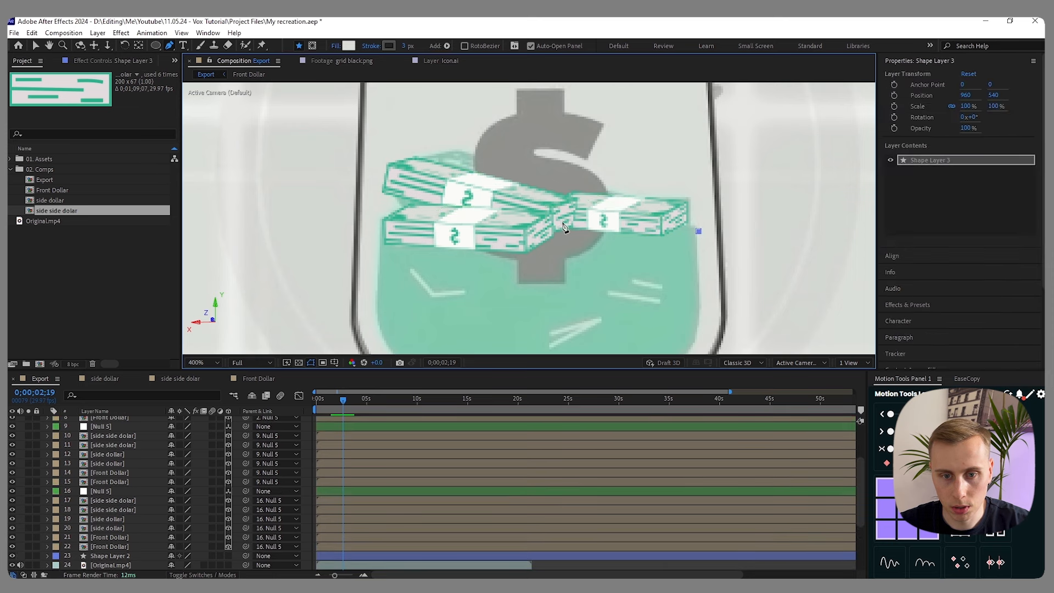
drag(549, 225, 451, 254)
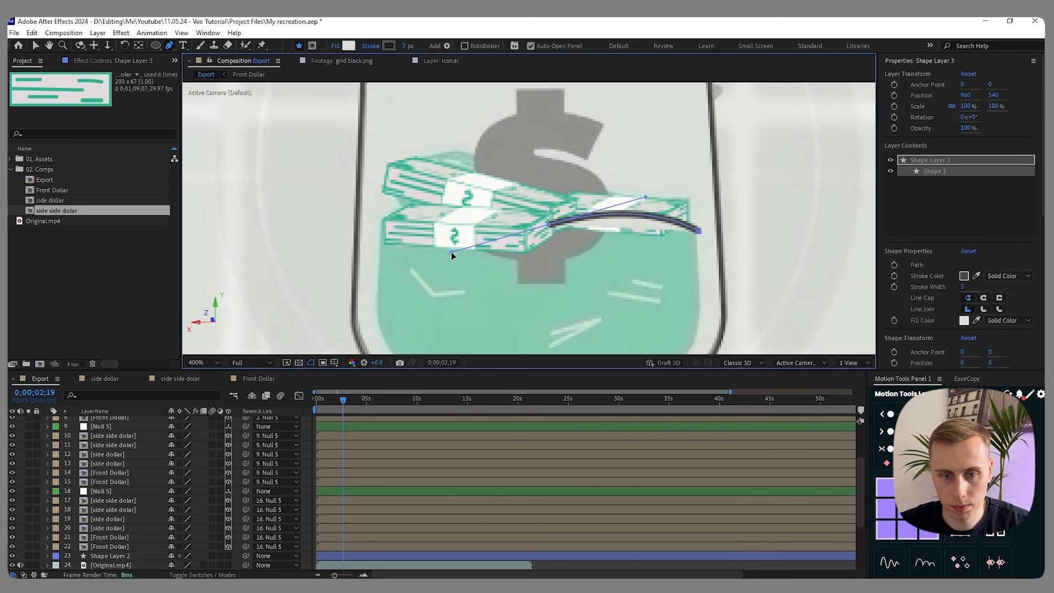
click(381, 219)
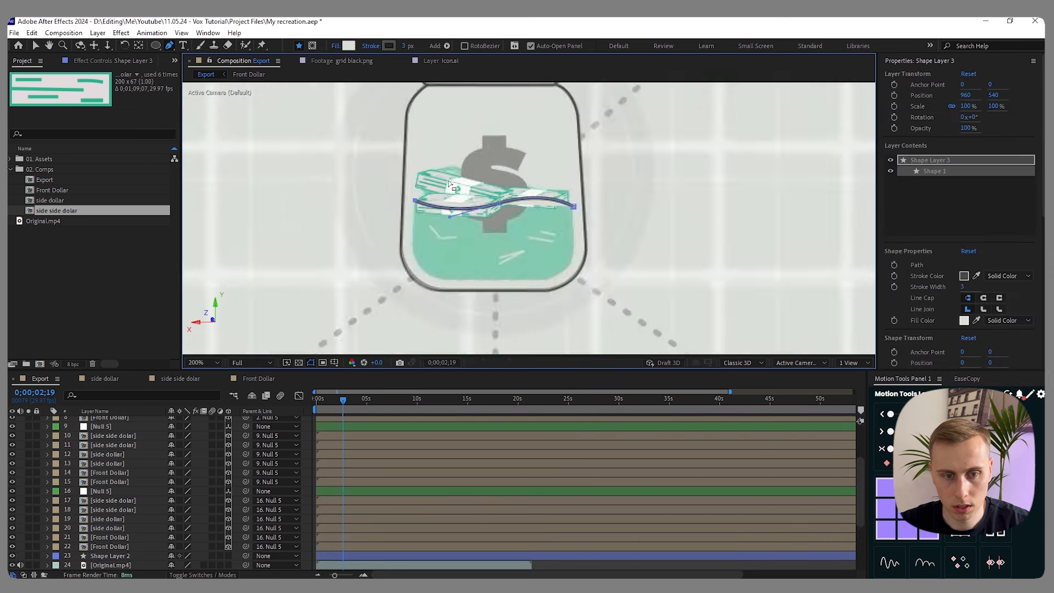
scroll(401, 220, down, 2)
click(400, 222)
click(499, 240)
click(563, 234)
drag(589, 209, 603, 177)
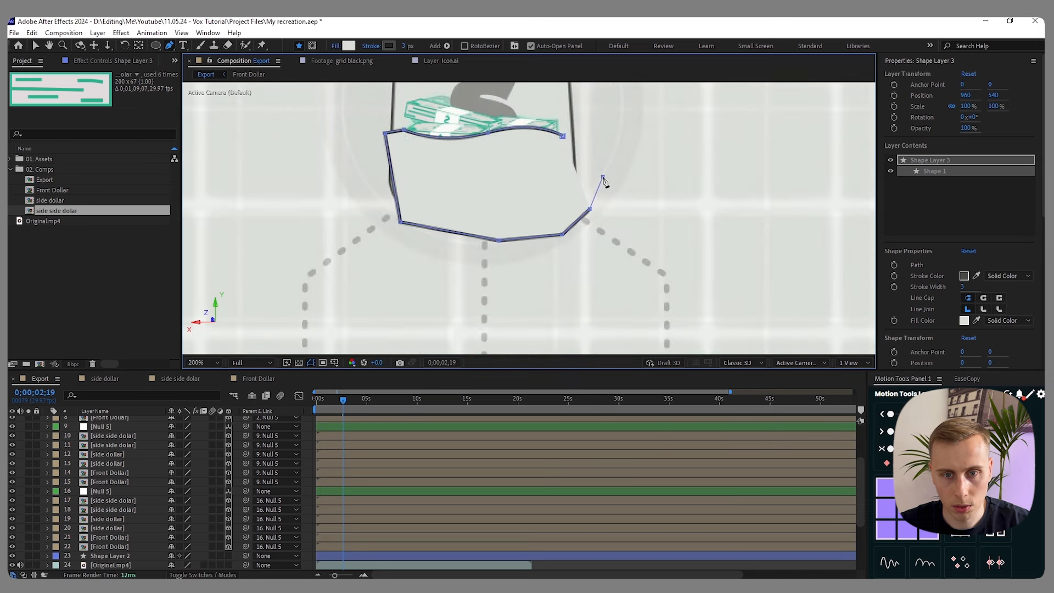
click(566, 137)
- Center the new shape layer's anchor point and set its stroke width to 0 px
key(ctrl+alt+Home)
drag(501, 117, 549, 168)
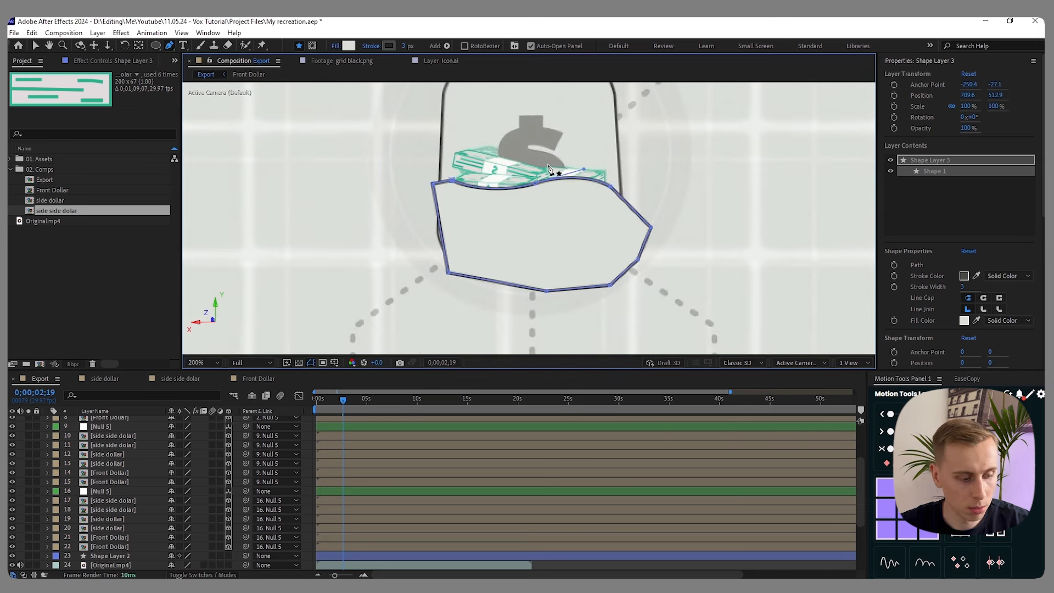
drag(408, 46, 318, 47)
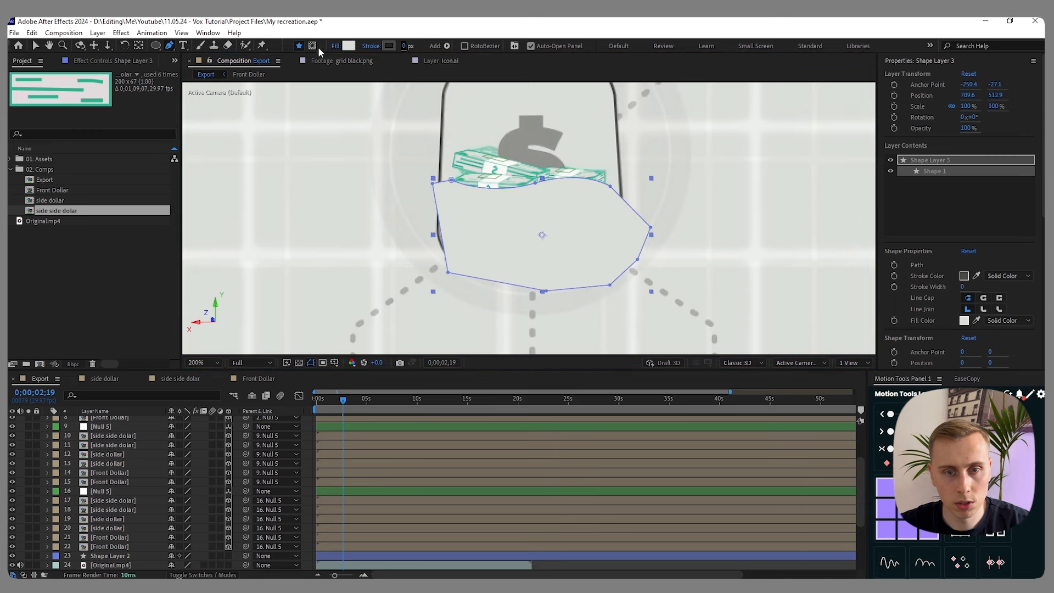
- Raise the Original.mp4 reference layer's opacity to 100% and collapse the open properties of the jar body layer
scroll(572, 212, down, 3)
key(v)
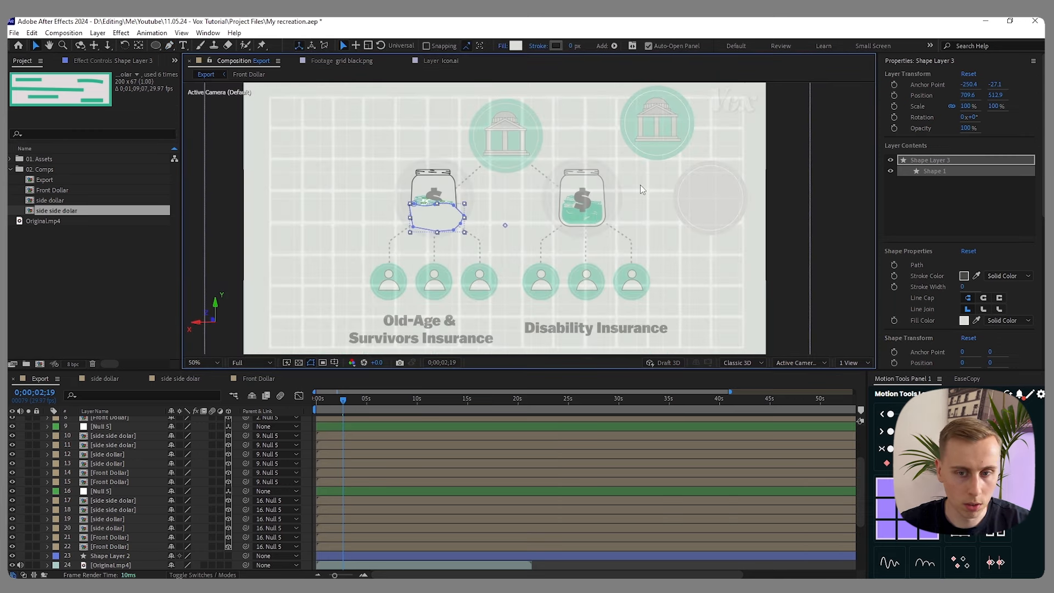
scroll(155, 476, down, 4)
click(48, 492)
click(48, 491)
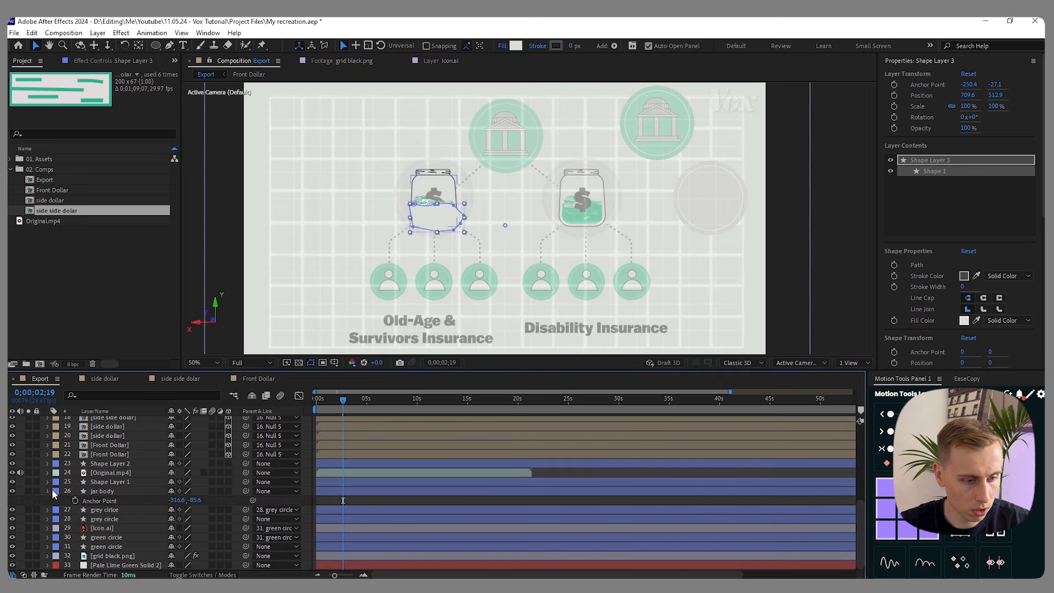
click(112, 481)
key(t)
click(172, 491)
text(1)
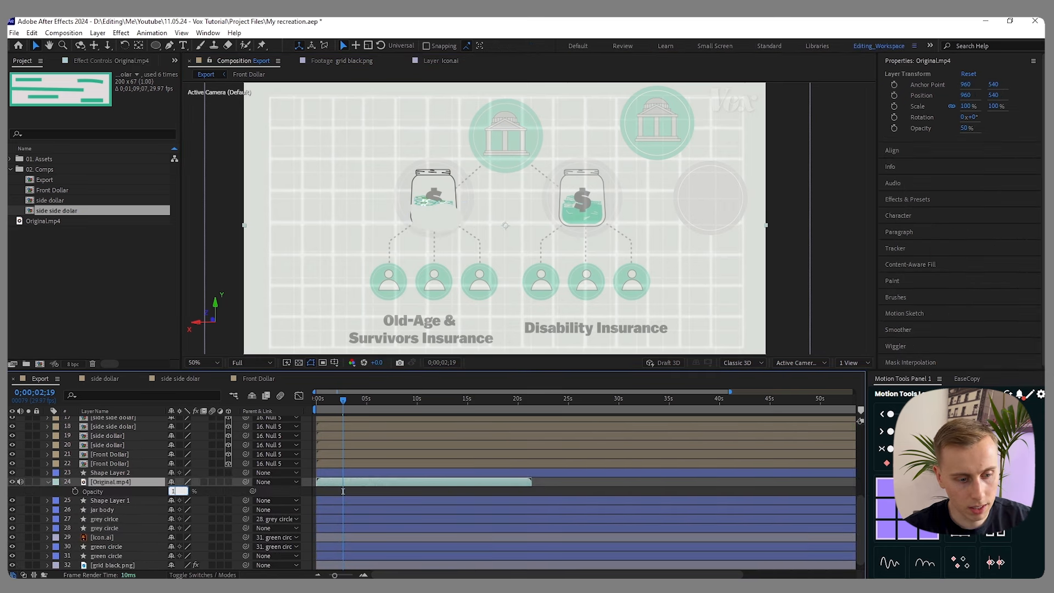
key(Return)
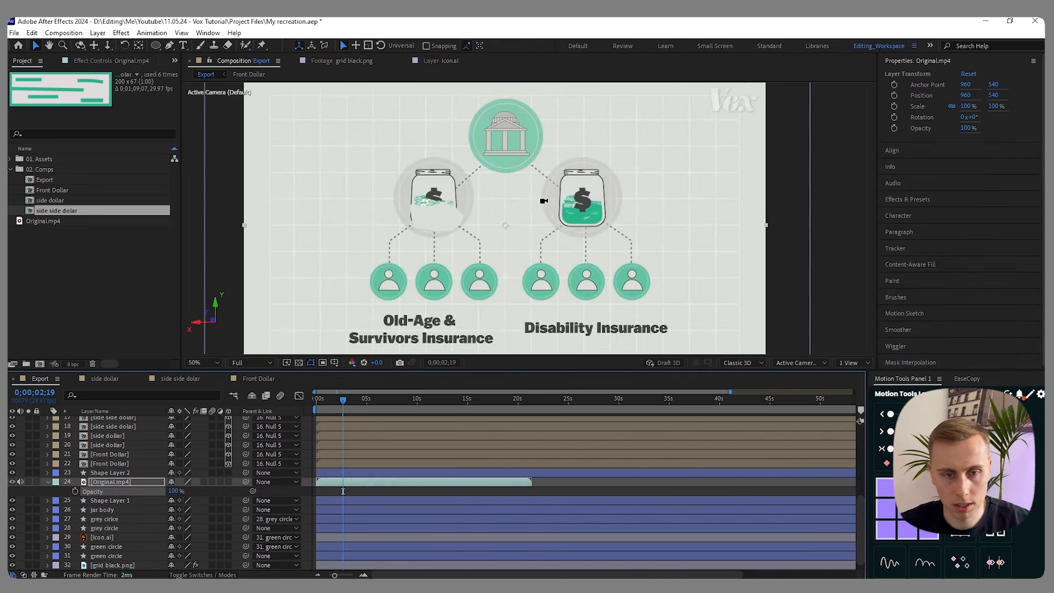
- Fill the wavy shape with the green 27B685, sampled from the money in the Disability Insurance jar
scroll(564, 202, up, 2)
click(358, 213)
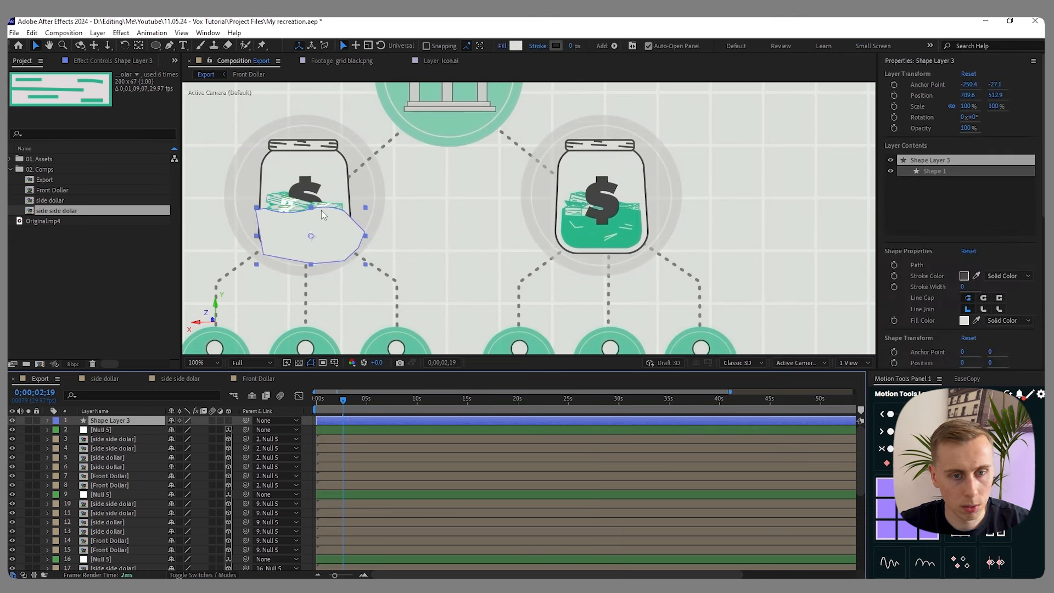
click(517, 46)
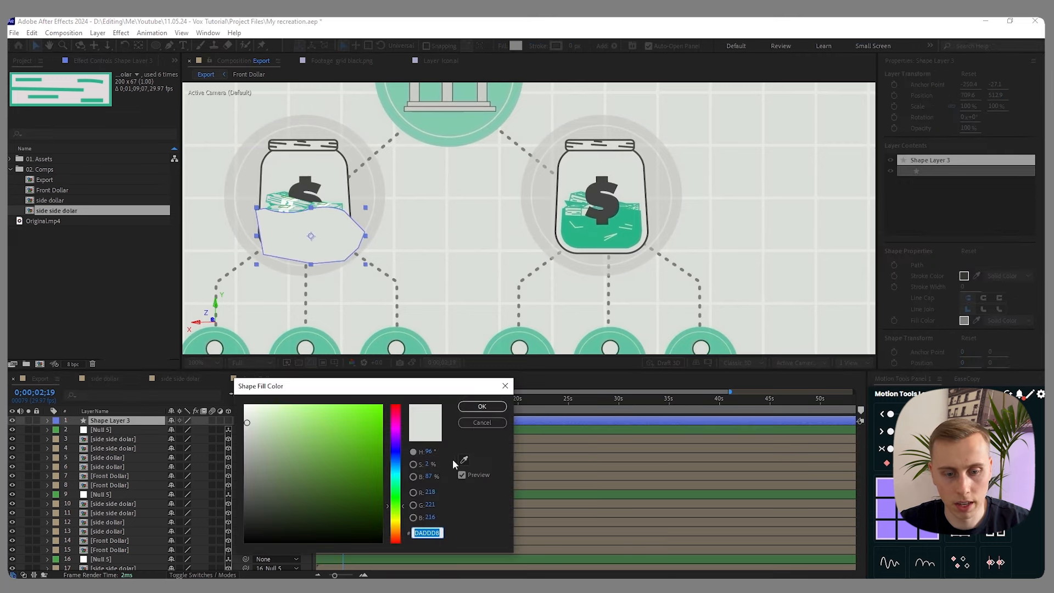
click(464, 460)
click(590, 236)
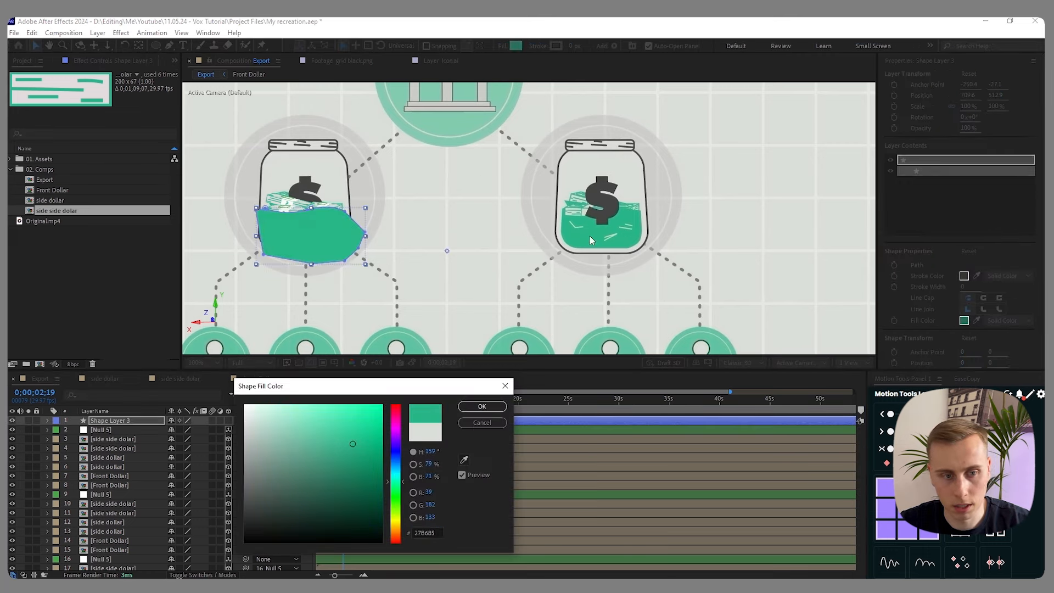
click(482, 406)
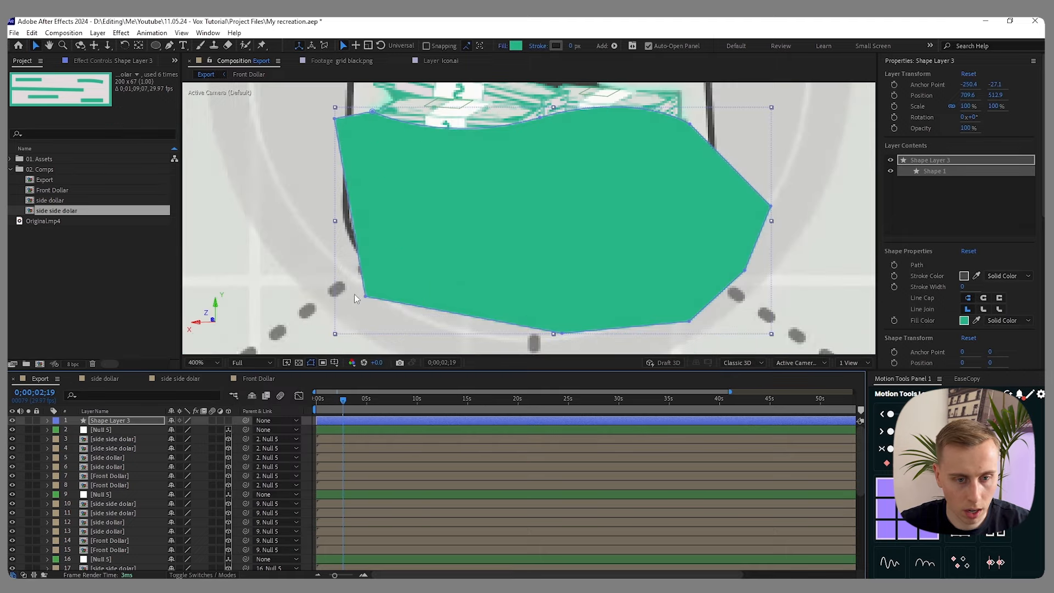
- Pull the green shape's lower-left corner point outward past the jar's edge
drag(366, 296, 318, 284)
scroll(364, 188, down, 4)
scroll(383, 201, up, 3)
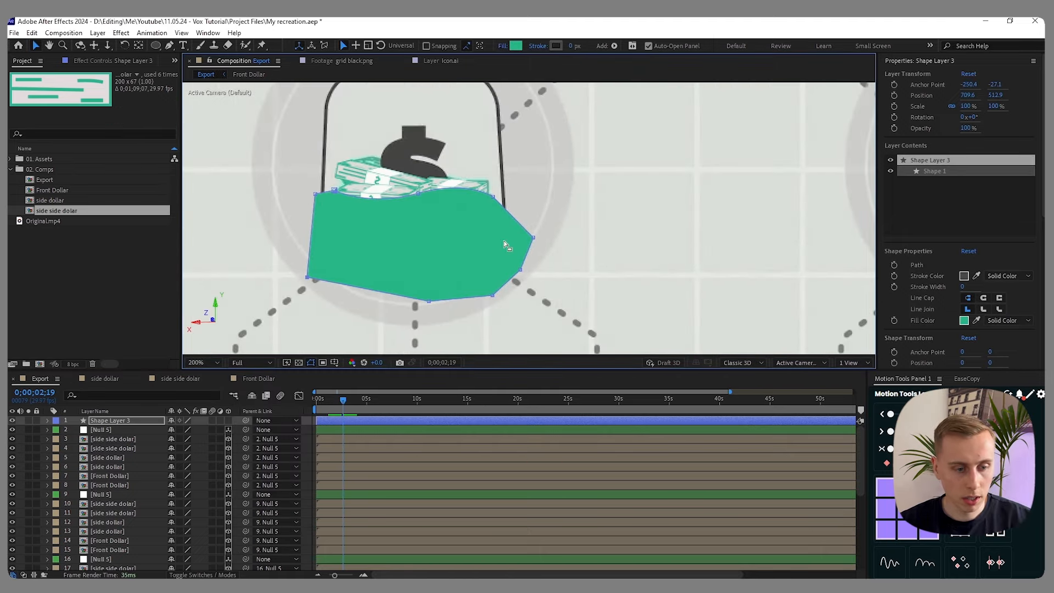
- Make the green shape a 3D layer and move it onto the dollar stacks, around X 1205, Y 499, Z 5
click(228, 420)
scroll(361, 225, down, 2)
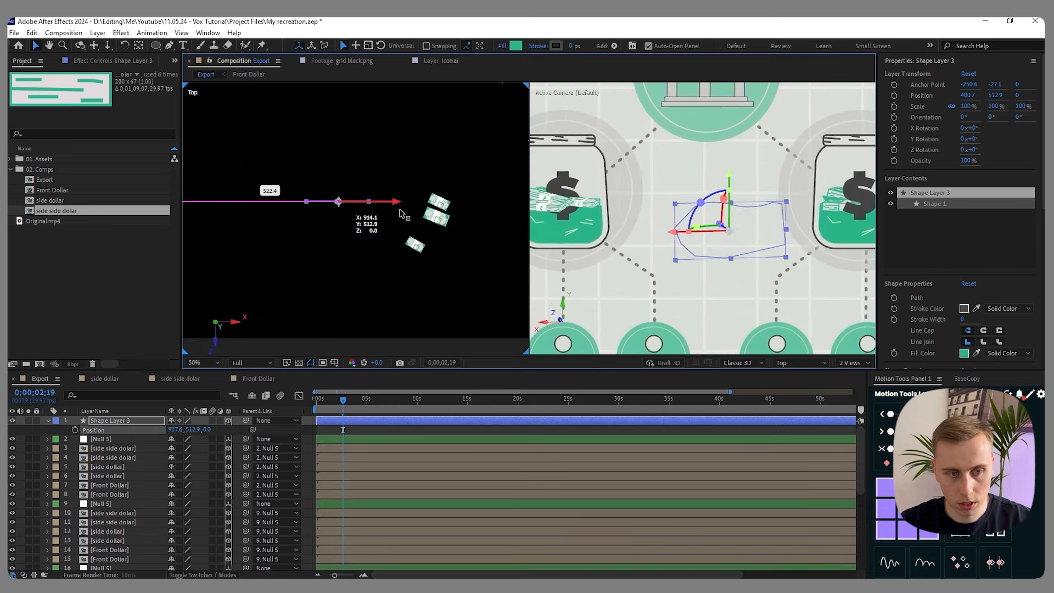
drag(440, 215, 494, 220)
drag(494, 219, 495, 220)
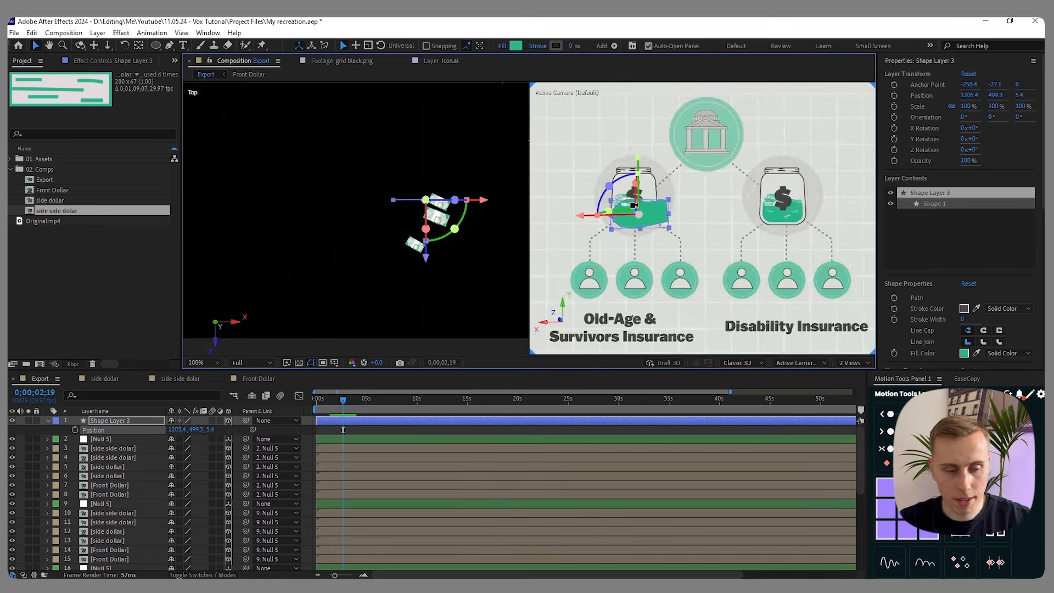
- Flip the green shape layer horizontally
scroll(637, 215, up, 1)
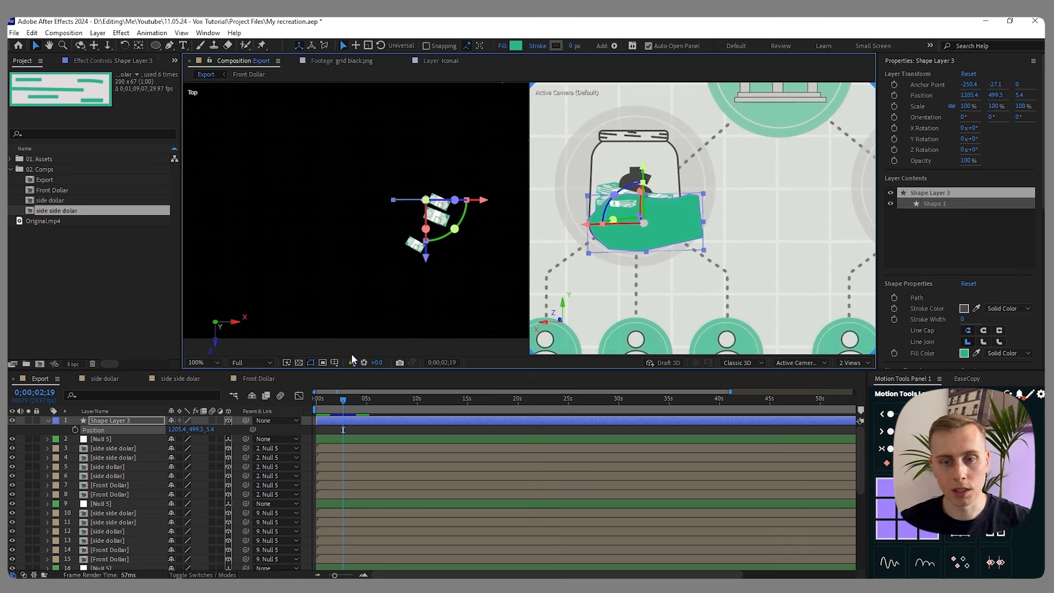
scroll(522, 278, up, 3)
right_click(107, 422)
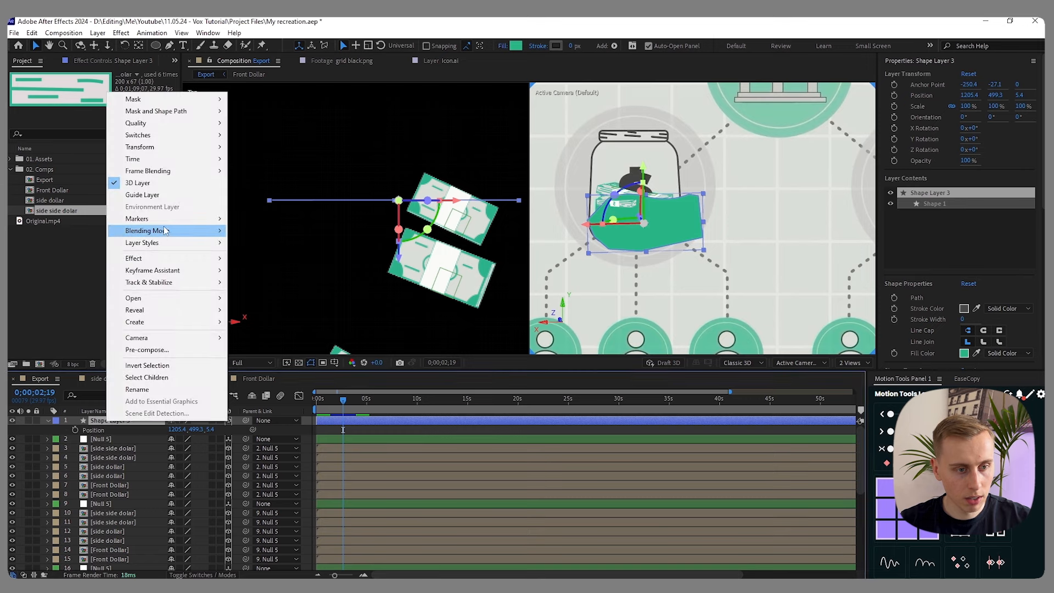
mouse_move(165, 149)
click(264, 238)
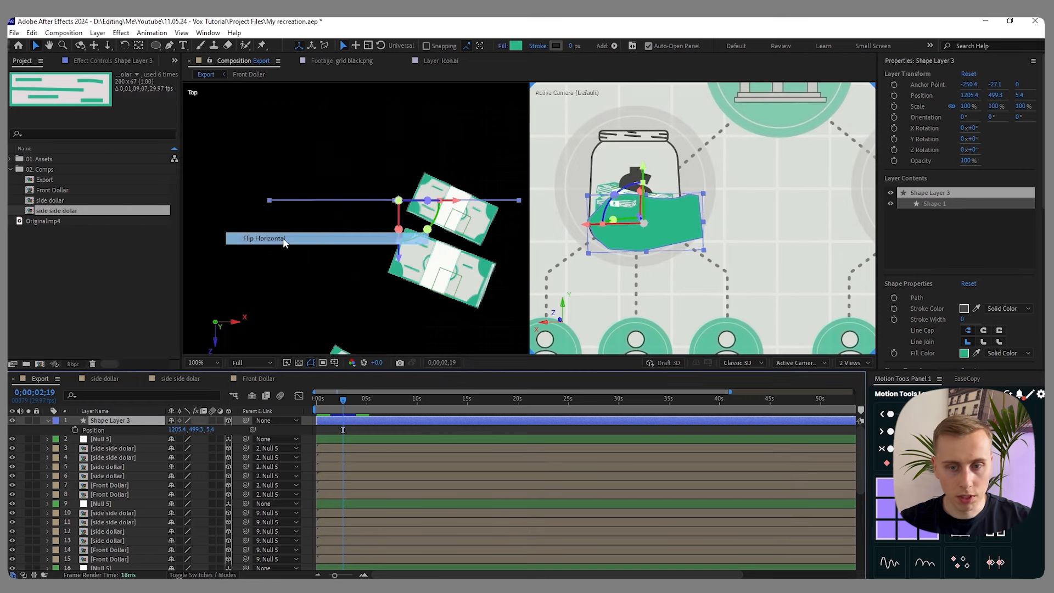
- Reposition the flipped green shape in depth and height among the dollar stacks, around X 1198, Y 514, Z -36
scroll(609, 226, up, 3)
drag(609, 226, 626, 198)
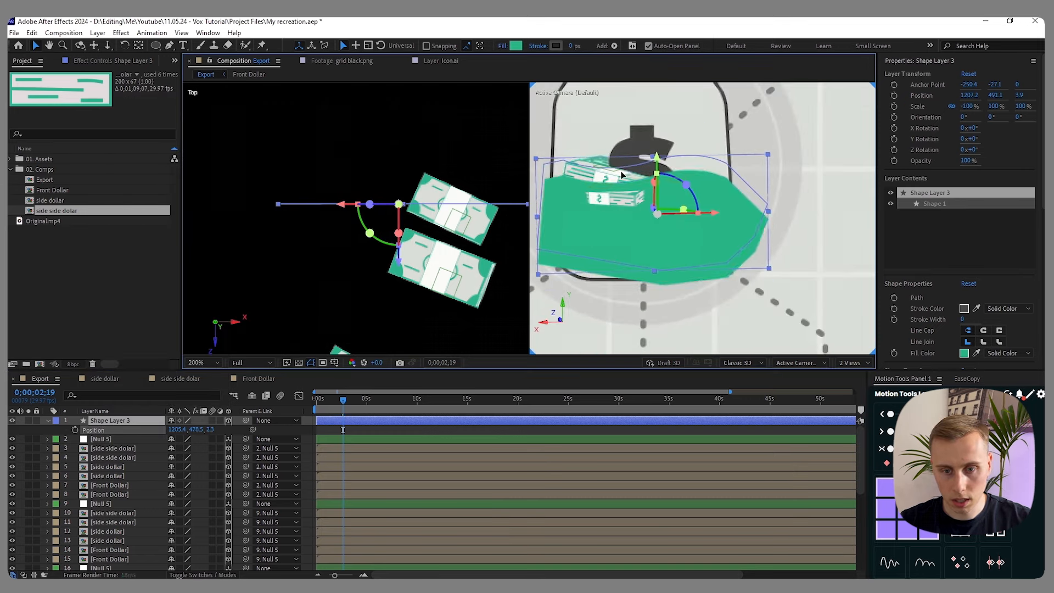
drag(396, 261, 396, 288)
scroll(422, 198, down, 1)
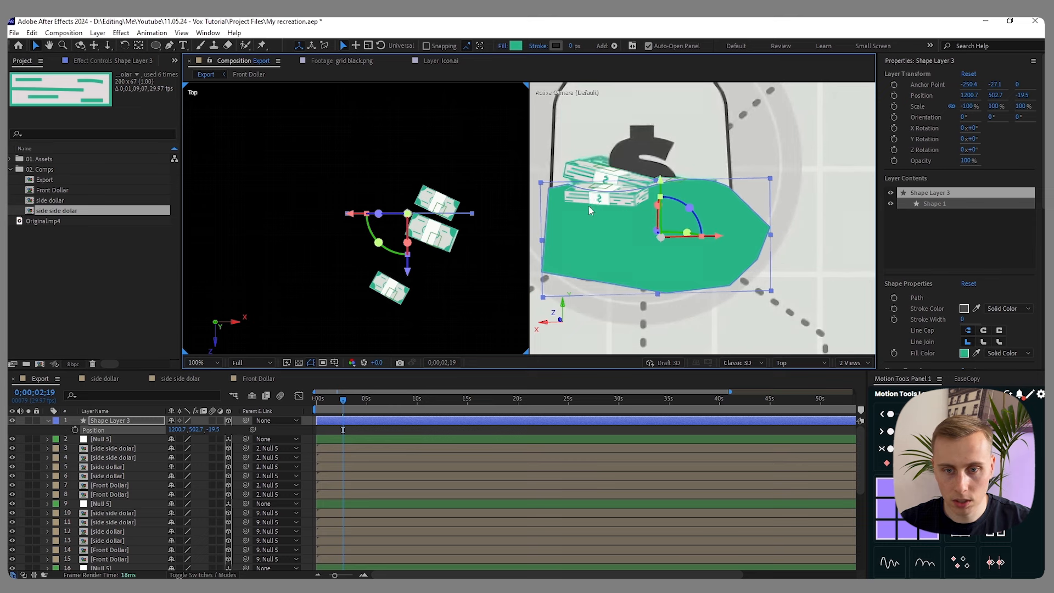
drag(611, 196, 629, 198)
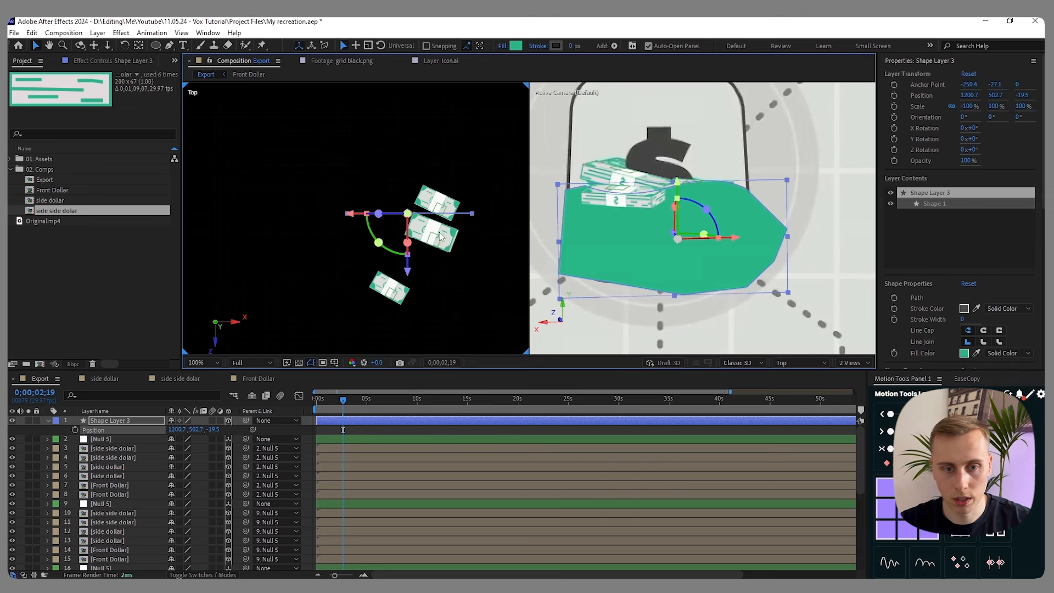
scroll(457, 205, up, 1)
drag(362, 290, 363, 310)
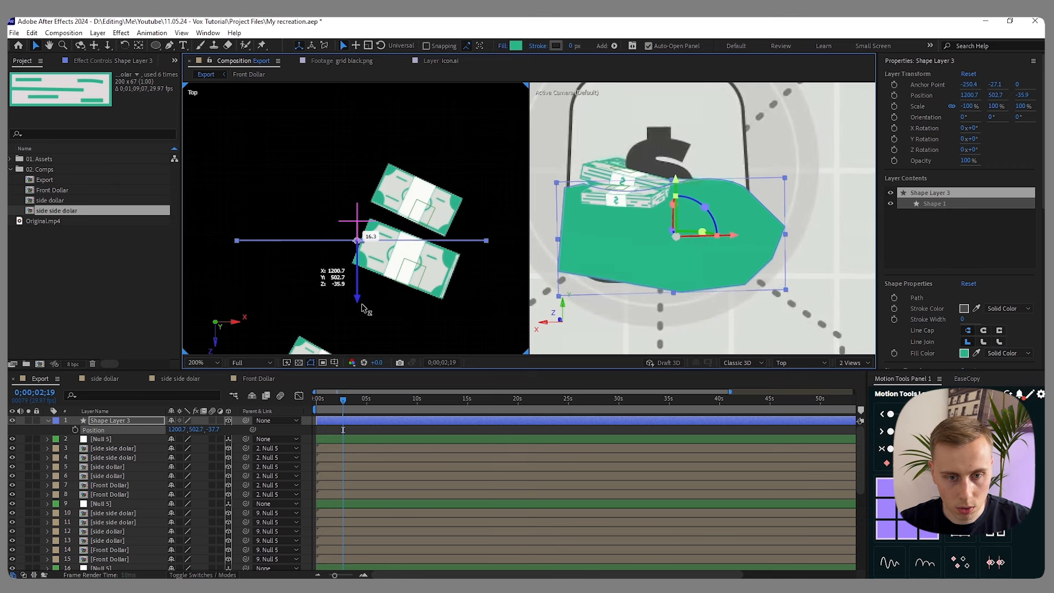
drag(635, 185, 651, 196)
scroll(647, 180, up, 1)
scroll(634, 170, down, 1)
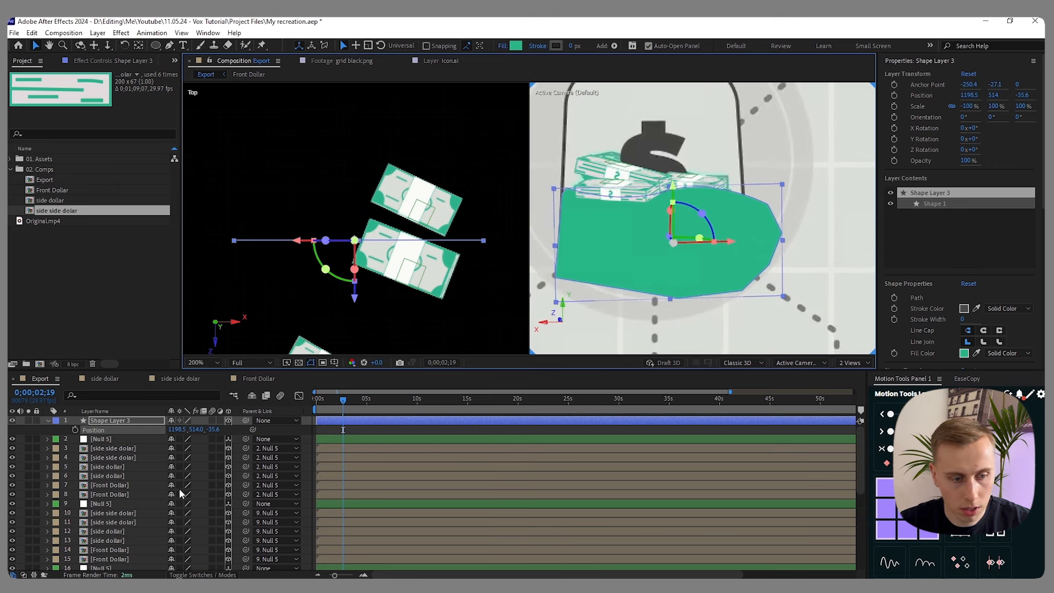
- Move the layer 9 null forward of the green shape, around X 1231, Y 448, Z -75, and tilt its dollar stack slightly
click(97, 502)
drag(637, 113, 636, 121)
drag(428, 208, 416, 235)
scroll(628, 134, up, 1)
drag(635, 174, 635, 178)
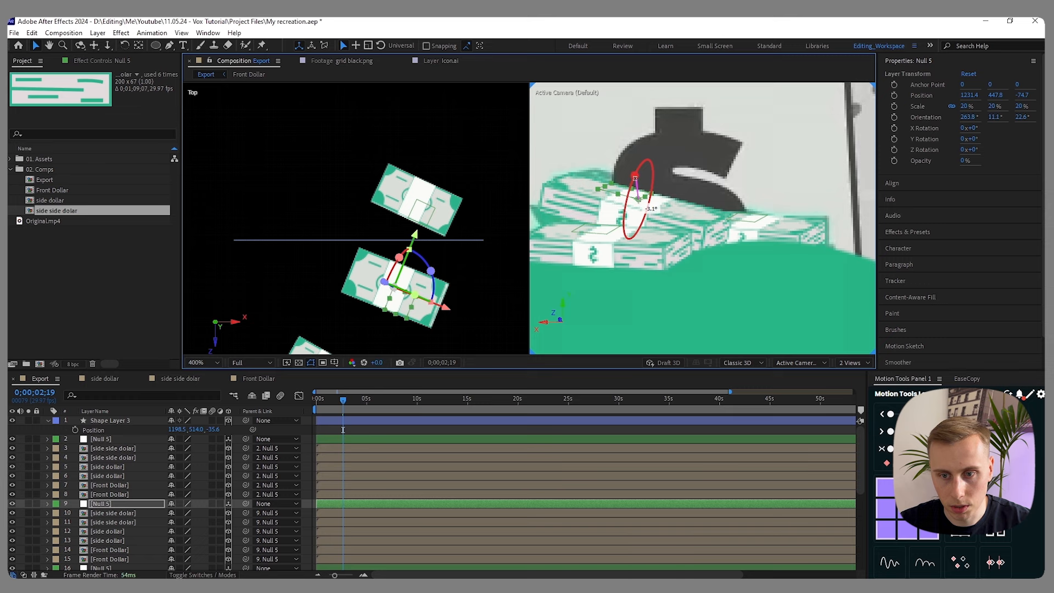
- Examine how the dollar stacks and the green shape are spaced in the Top and camera views
click(676, 159)
scroll(676, 160, down, 2)
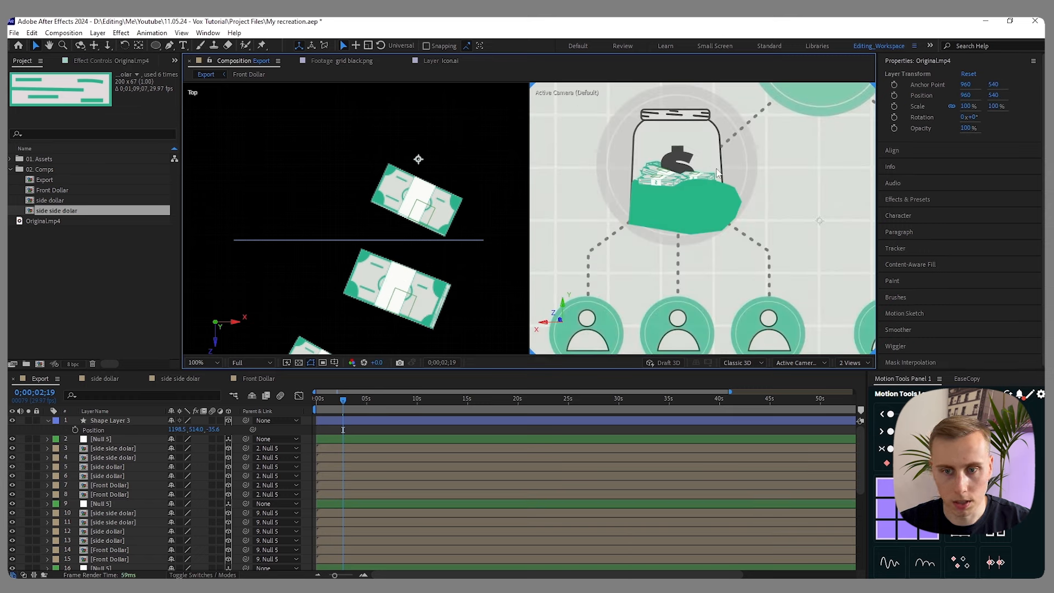
scroll(433, 269, down, 4)
scroll(430, 206, up, 2)
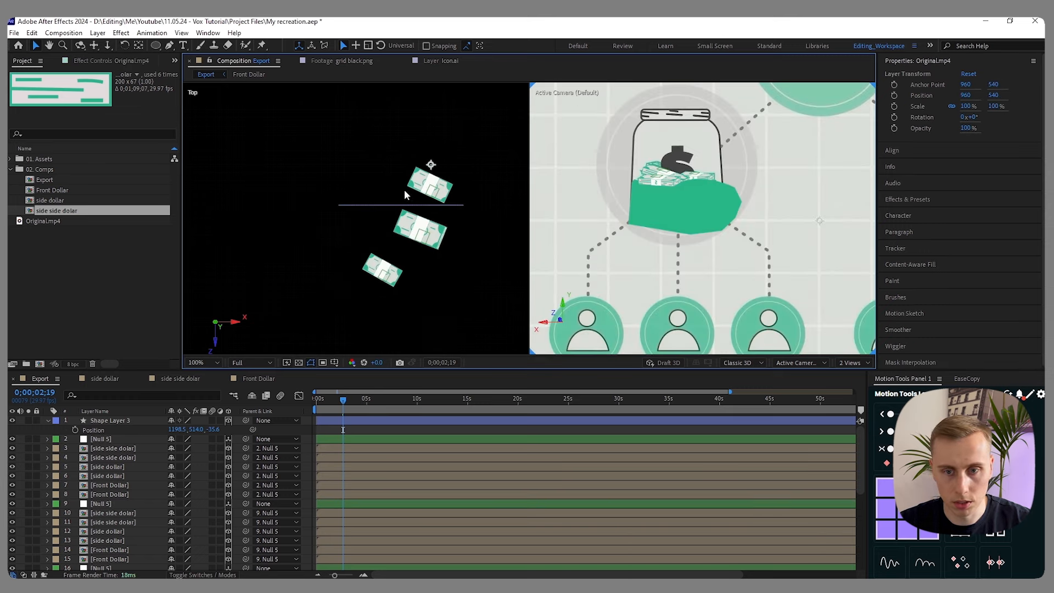
scroll(426, 204, up, 2)
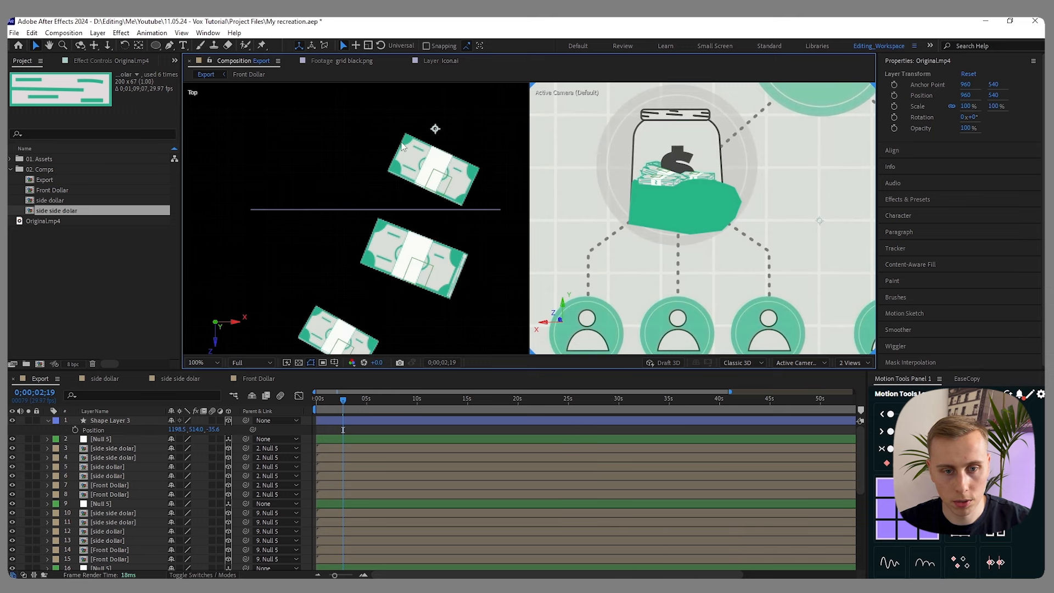
scroll(423, 151, down, 4)
scroll(420, 158, up, 1)
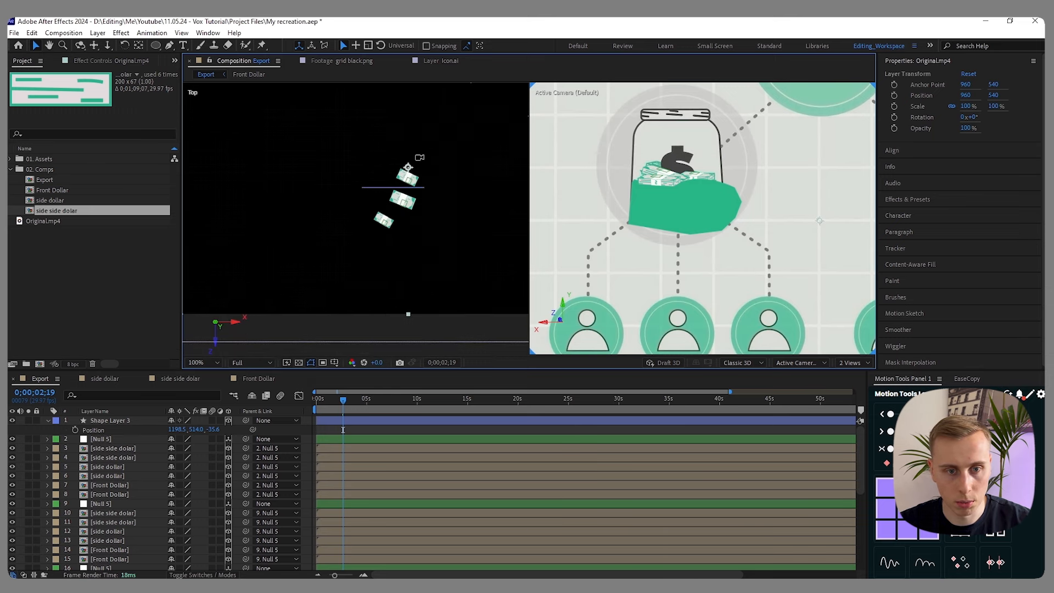
scroll(409, 172, down, 3)
scroll(405, 182, up, 3)
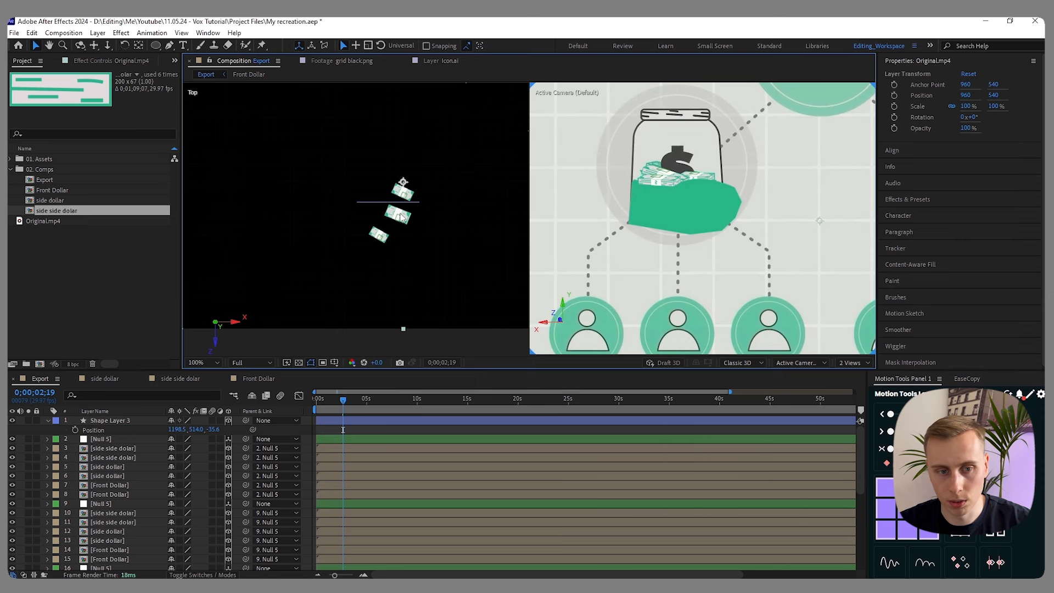
scroll(396, 219, up, 3)
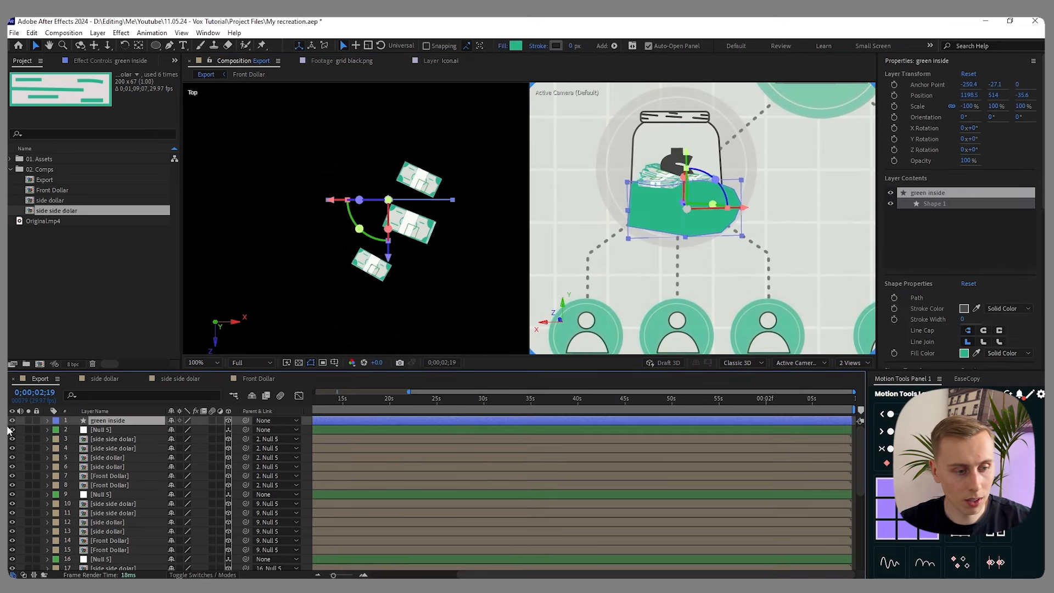
- Hide the green inside shape, the nulls and all dollar layers, and return the viewer to the 1 View layout
drag(12, 420, 11, 514)
scroll(22, 481, down, 3)
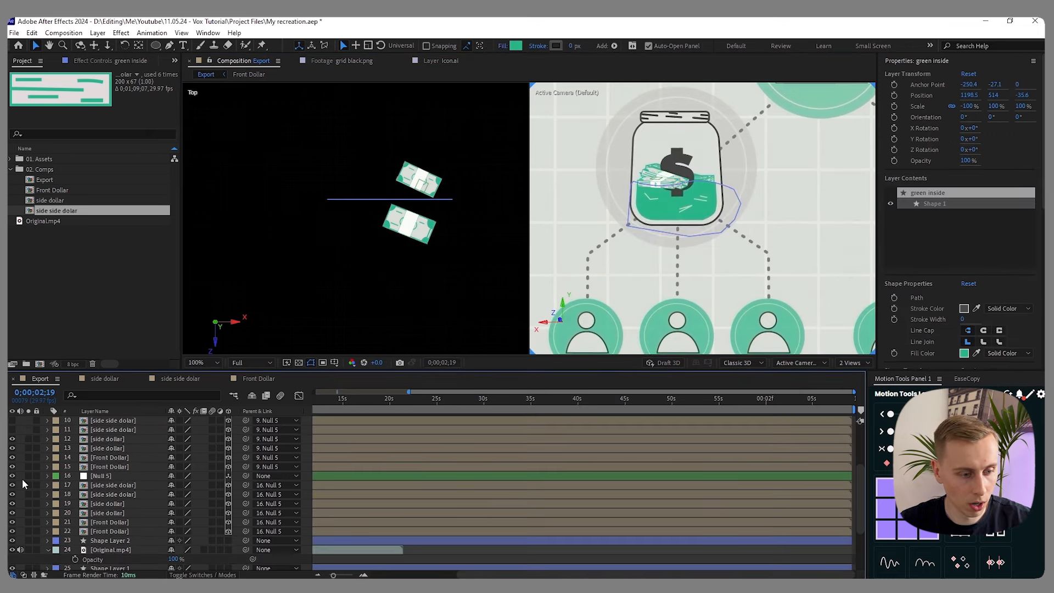
drag(12, 438, 12, 532)
click(853, 363)
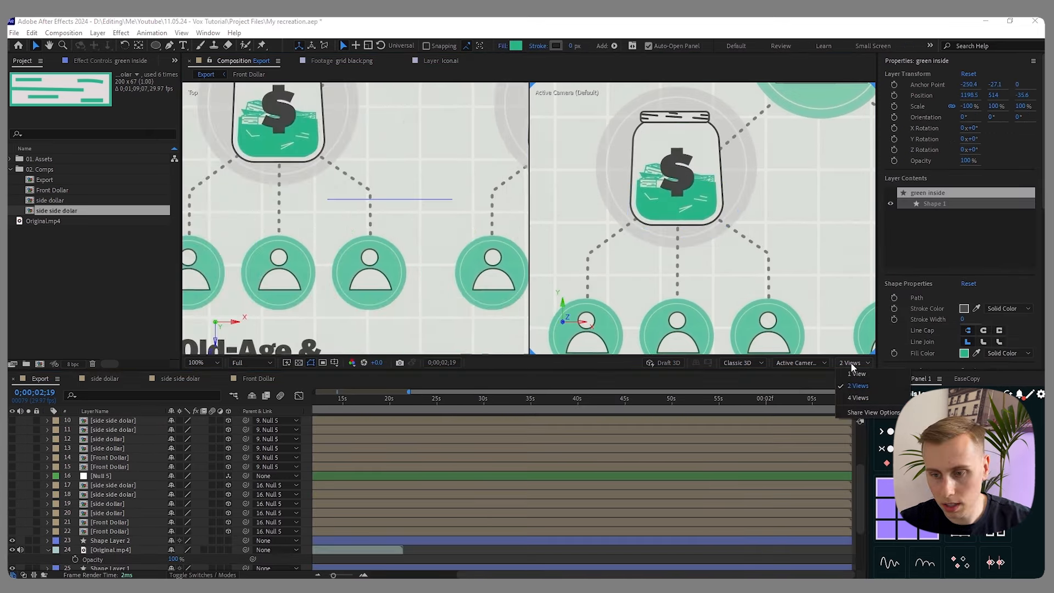
click(857, 374)
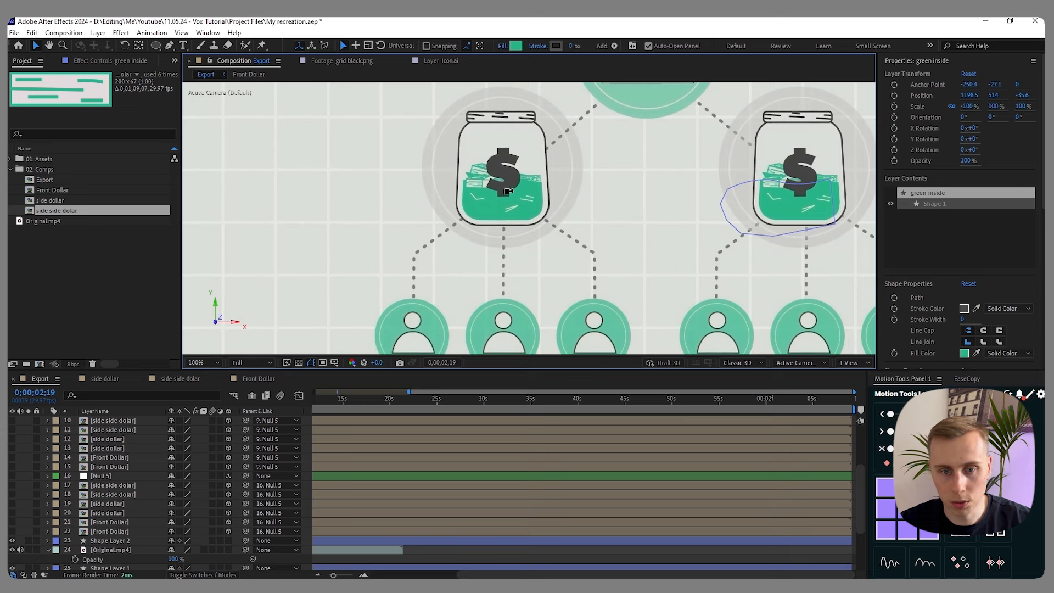
- Duplicate the jar body layer and scale the copy down to 88% to match the jar's inner money area
click(516, 207)
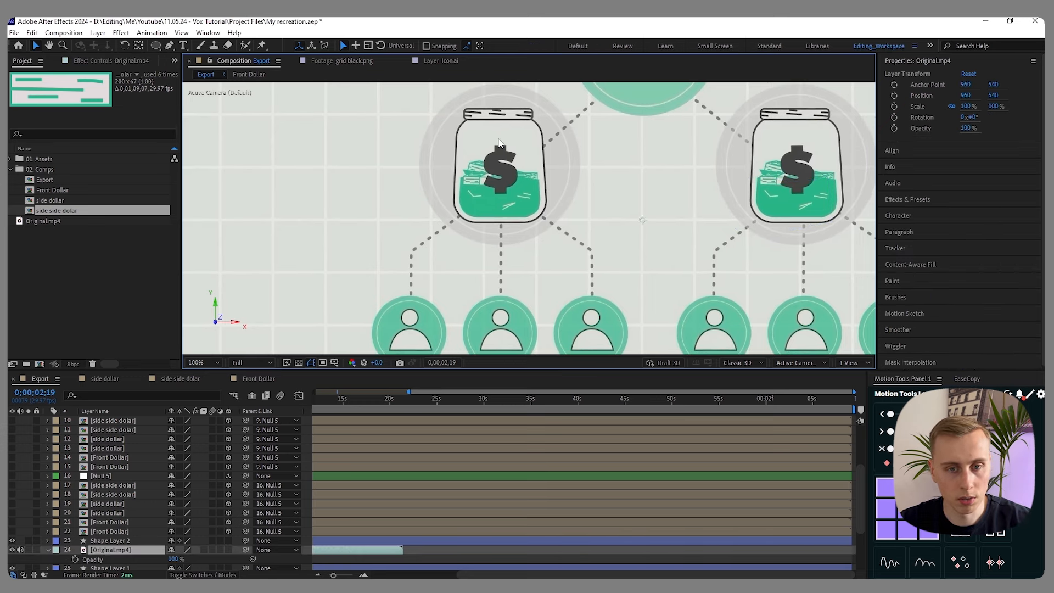
scroll(103, 500, down, 3)
click(110, 491)
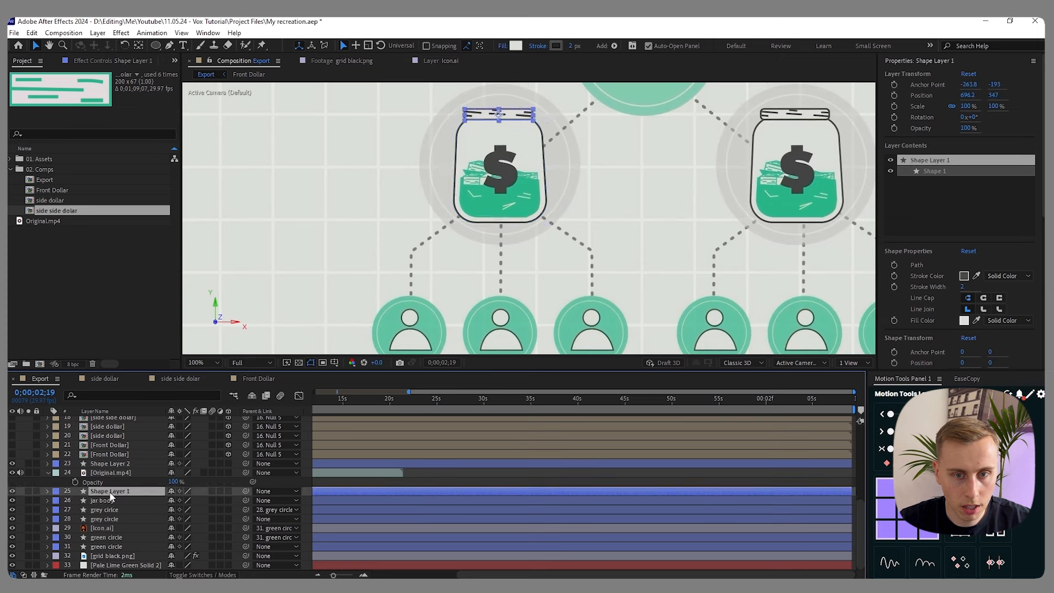
click(110, 500)
key(ctrl+d)
key(period)
key(s)
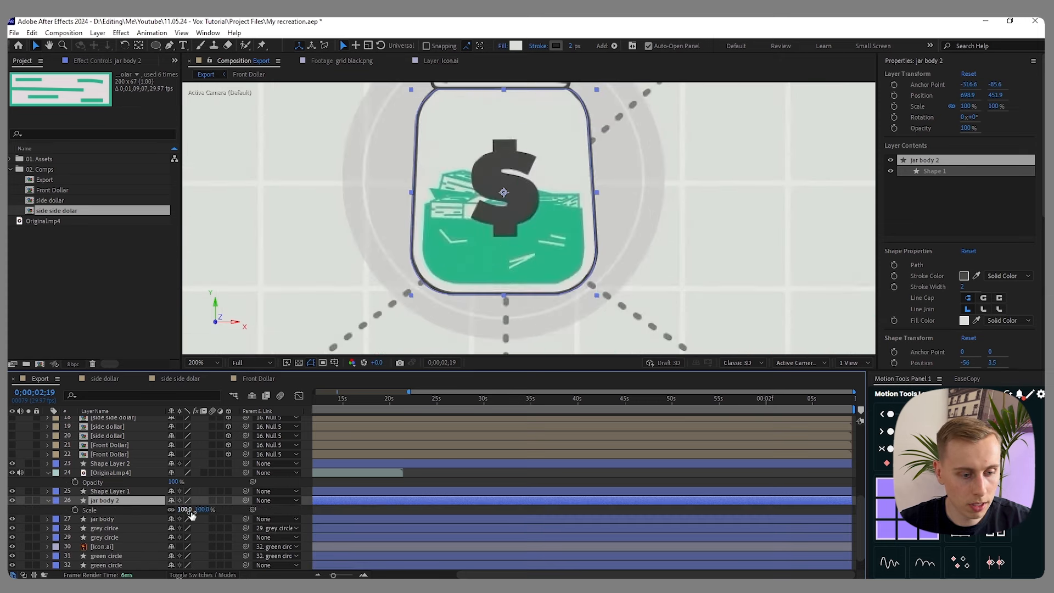
drag(185, 509, 184, 510)
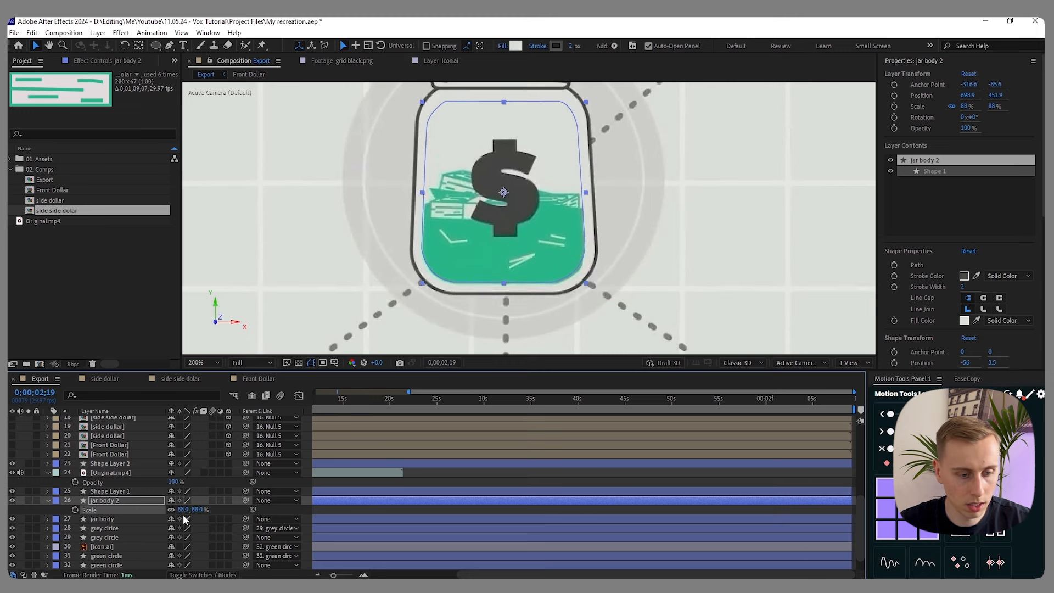
- Set the jar body copy's stroke width to 0 px and bring its layer to the top of the stack
drag(576, 48, 563, 48)
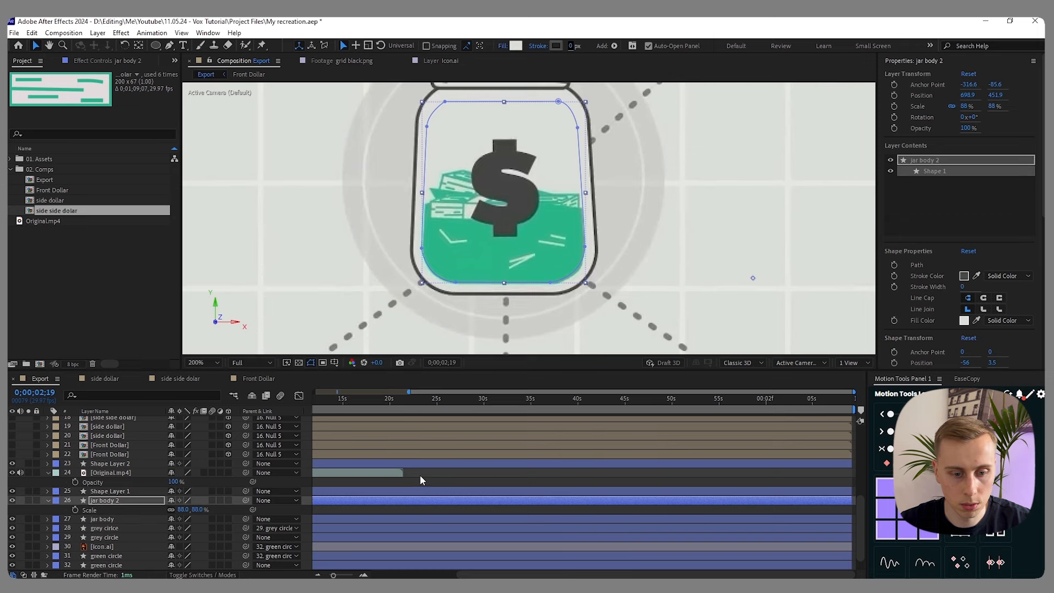
key(ctrl+bracketright)
key(ctrl+bracketright)
key(ctrl+bracketright)
key(ctrl+bracketright)
key(ctrl+bracketright)
key(ctrl+bracketright)
key(ctrl+bracketright)
key(ctrl+bracketright)
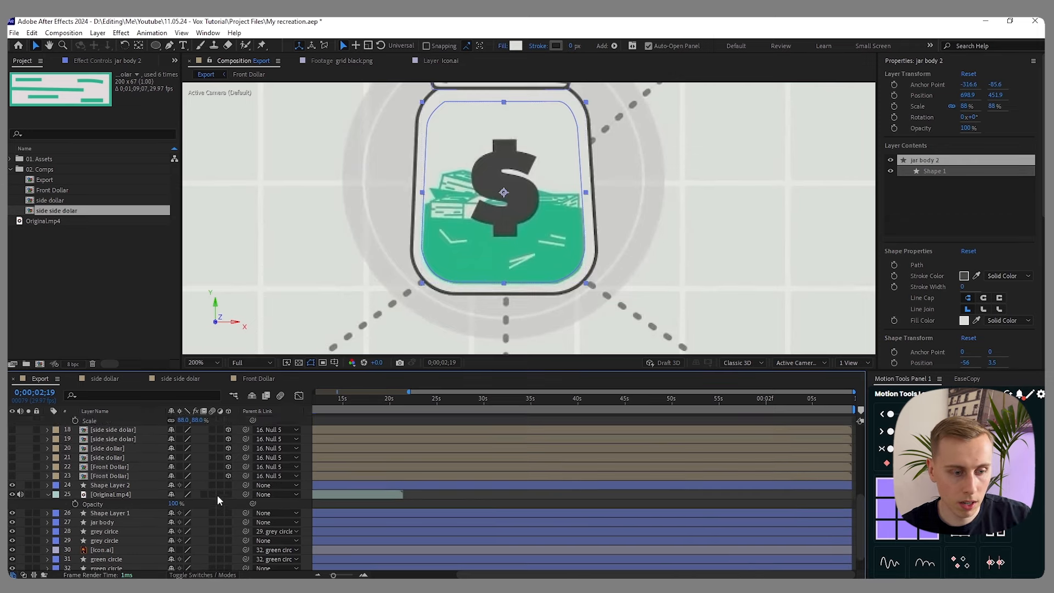
key(ctrl+bracketright)
key(ctrl+bracketright)
key(ctrl+bracketright)
key(ctrl+bracketright)
key(ctrl+bracketright)
key(ctrl+bracketright)
key(ctrl+bracketright)
key(ctrl+bracketright)
key(ctrl+bracketright)
key(ctrl+bracketright)
key(ctrl+bracketright)
key(ctrl+bracketright)
key(ctrl+bracketright)
key(ctrl+bracketright)
key(ctrl+bracketright)
key(ctrl+bracketright)
key(ctrl+bracketright)
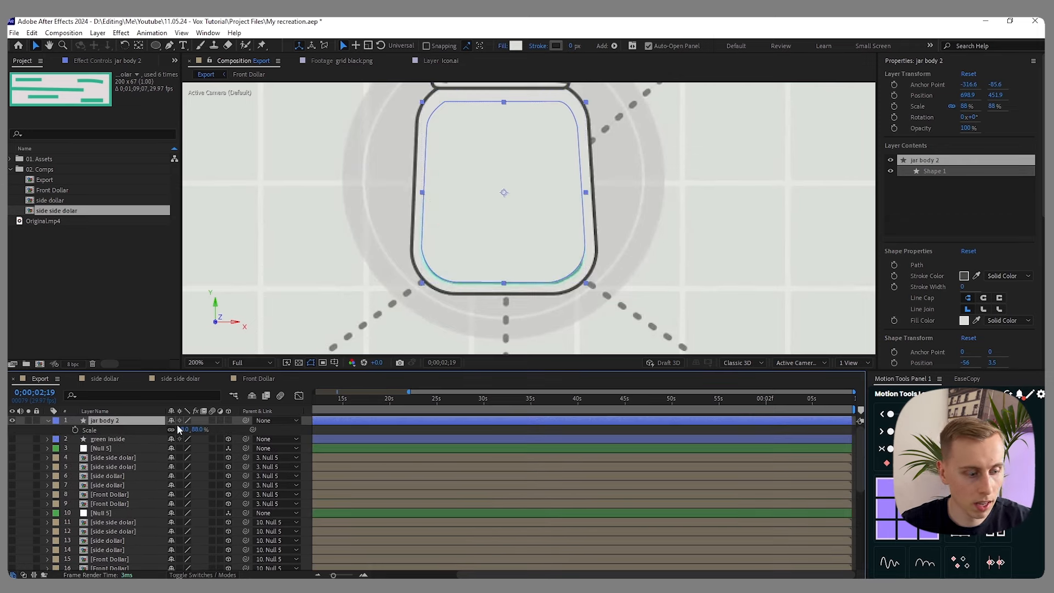
- Rename the jar body copy as jar body matte
key(Return)
text(jar bo)
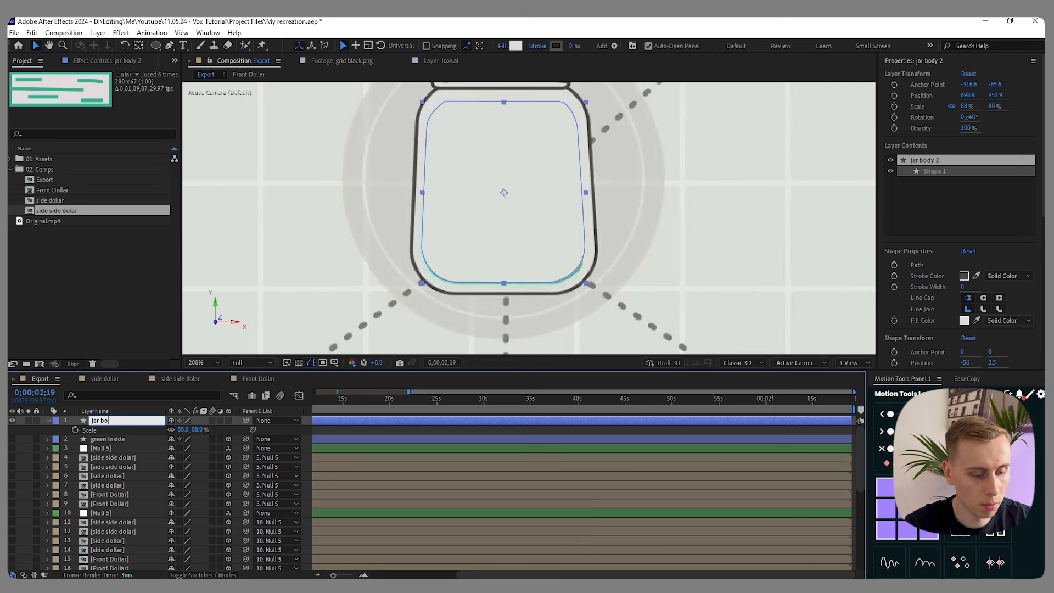
text(dy matte)
key(Return)
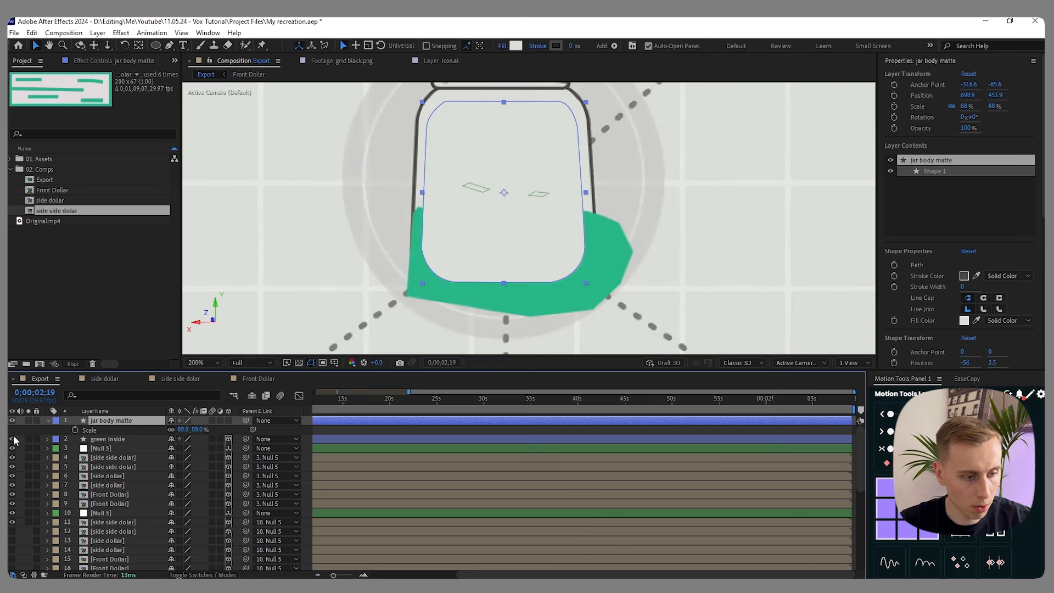
- Make the green inside shape, the nulls and all dollar layers visible again
scroll(15, 495, down, 3)
drag(15, 451, 15, 552)
key(ctrl+Down)
scroll(111, 452, down, 6)
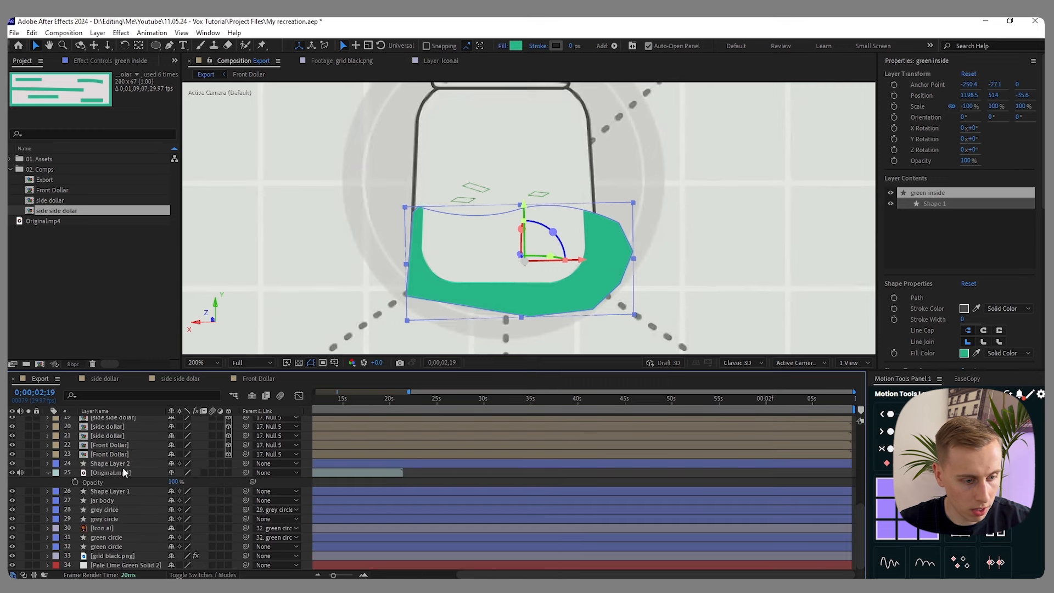
- Assign jar body matte as the track matte of the green inside shape, the nulls and all dollar layers
shift+click(151, 452)
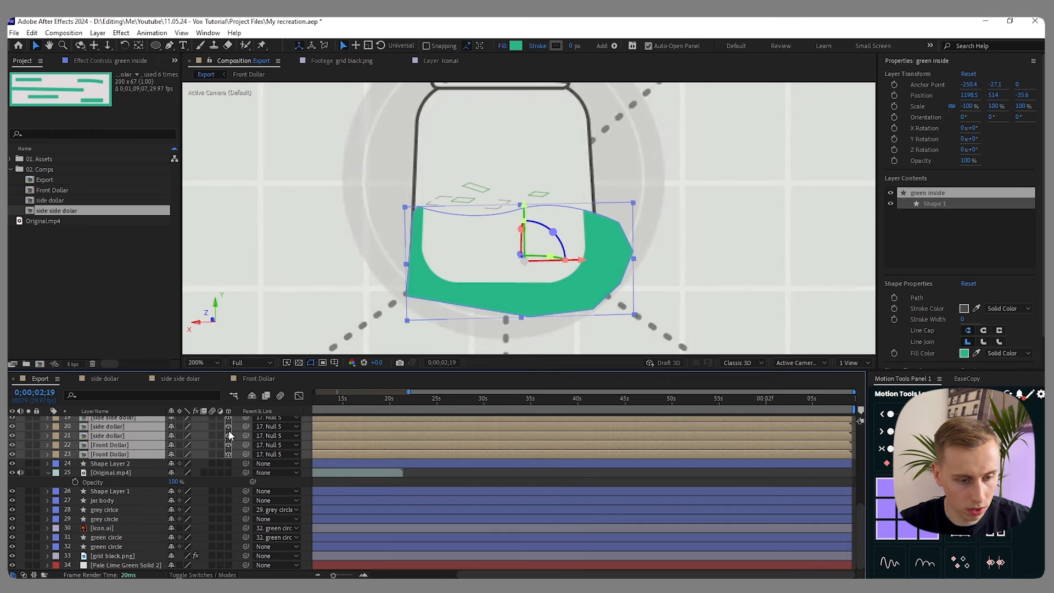
scroll(183, 466, up, 6)
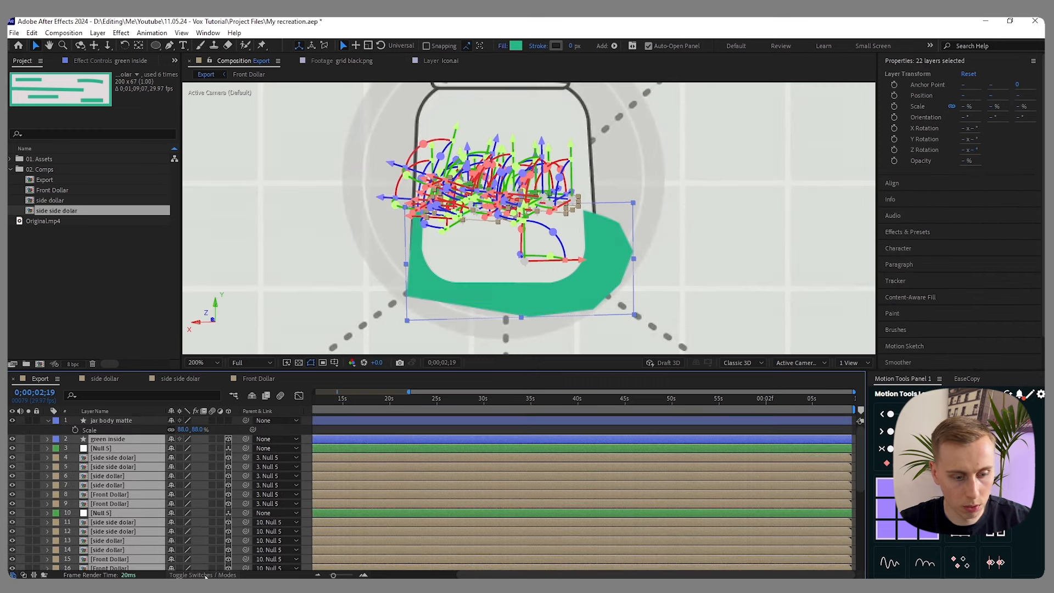
click(205, 574)
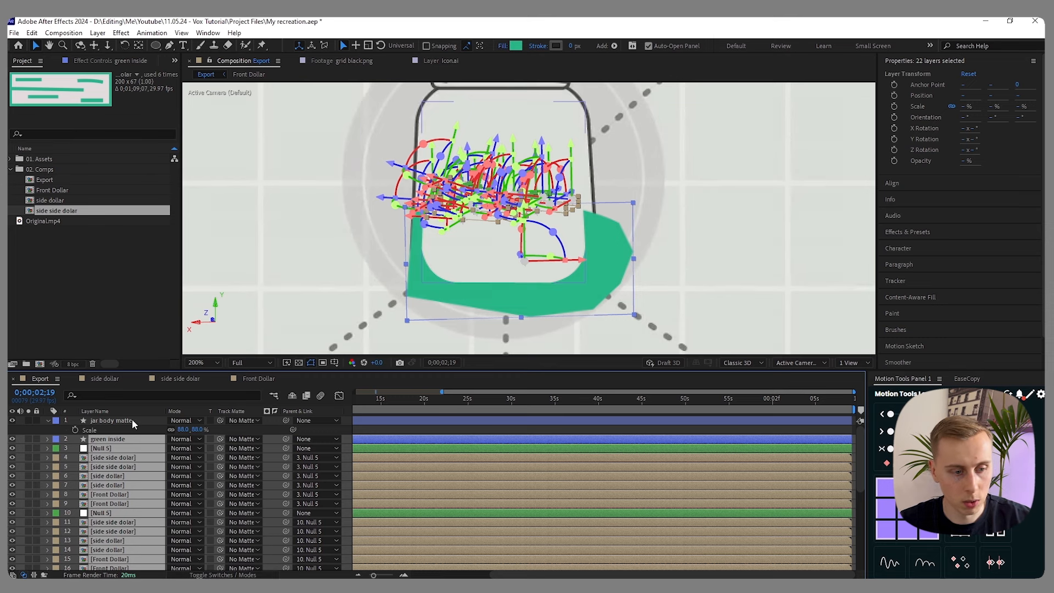
drag(219, 439, 111, 420)
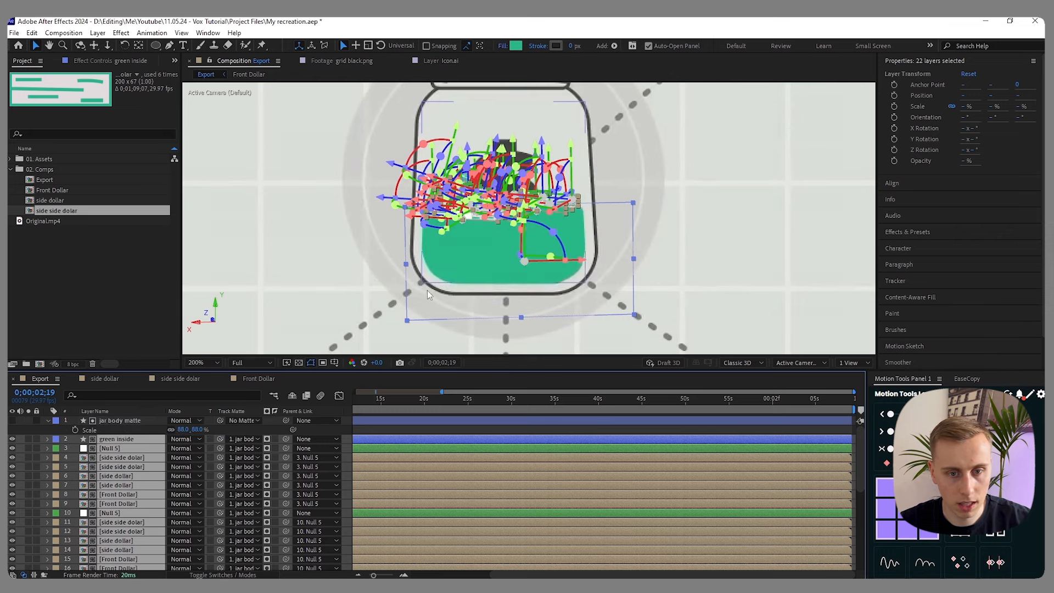
click(427, 296)
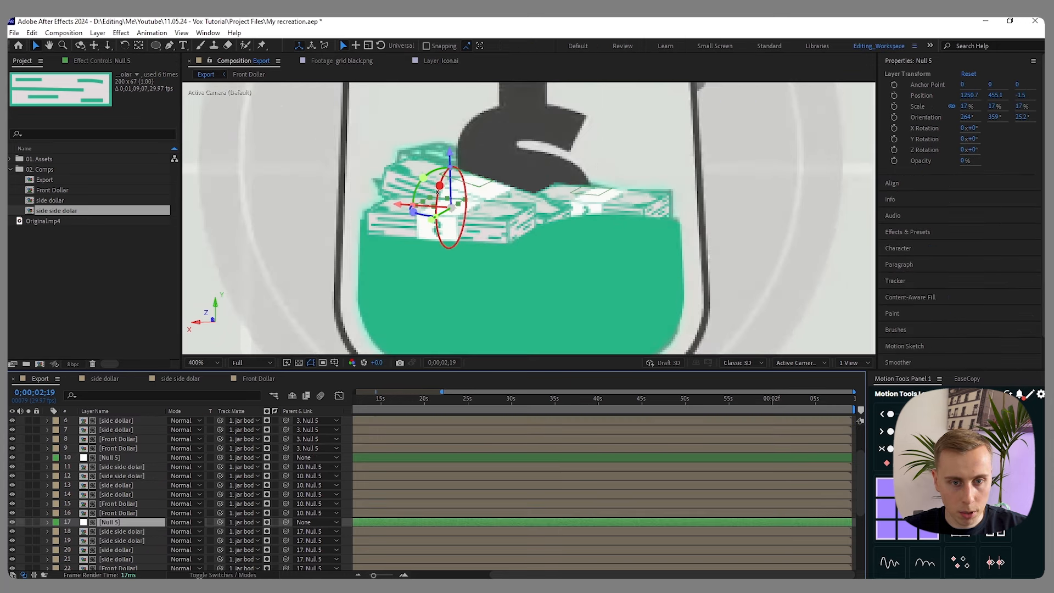
- Tilt the layer 17 null's dollar stack slightly, to an orientation of about 269°, 1.3°, 25.2°
drag(437, 192, 440, 188)
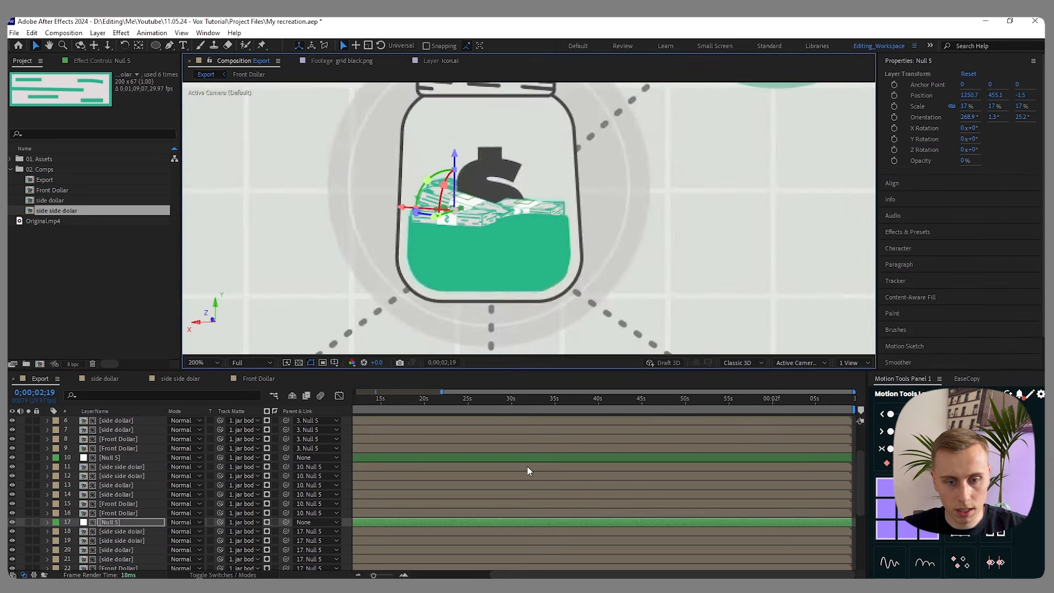
scroll(528, 466, up, 2)
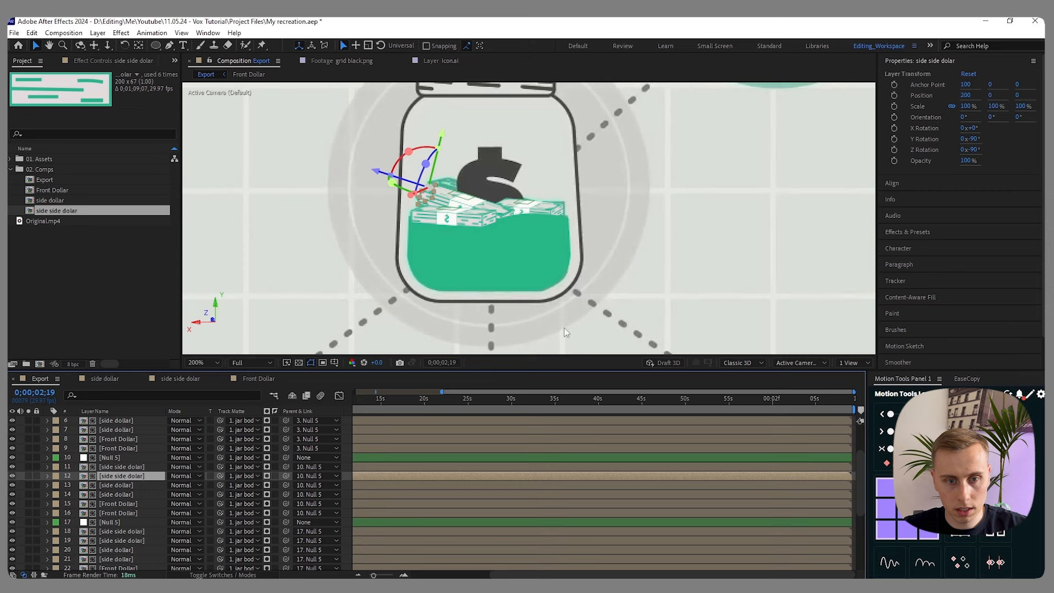
click(462, 244)
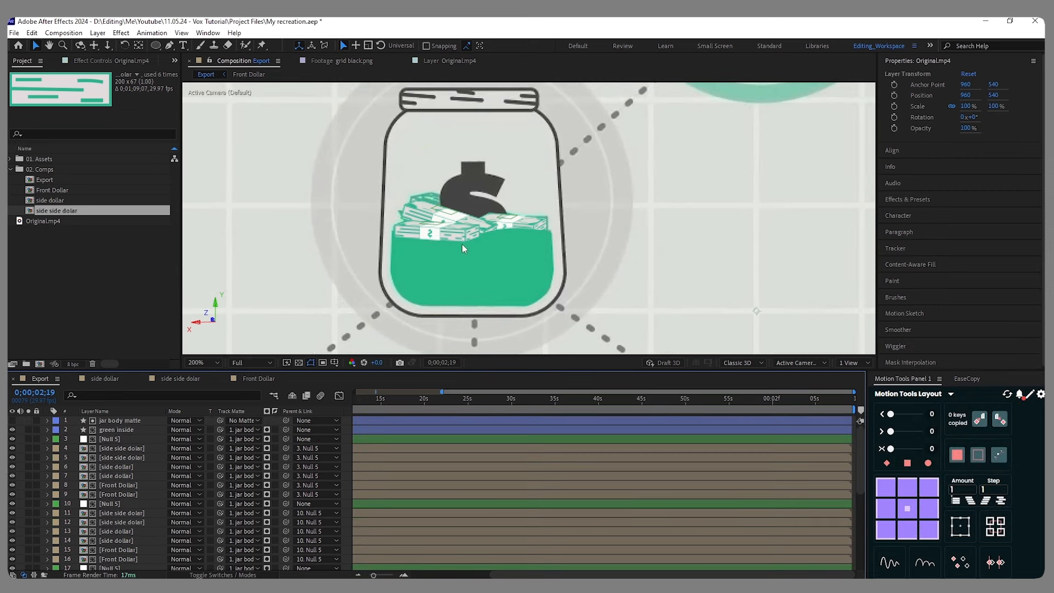
- Add dollar-symbol.png from the assets folder at the top of the Export composition and move it over the jar
click(10, 159)
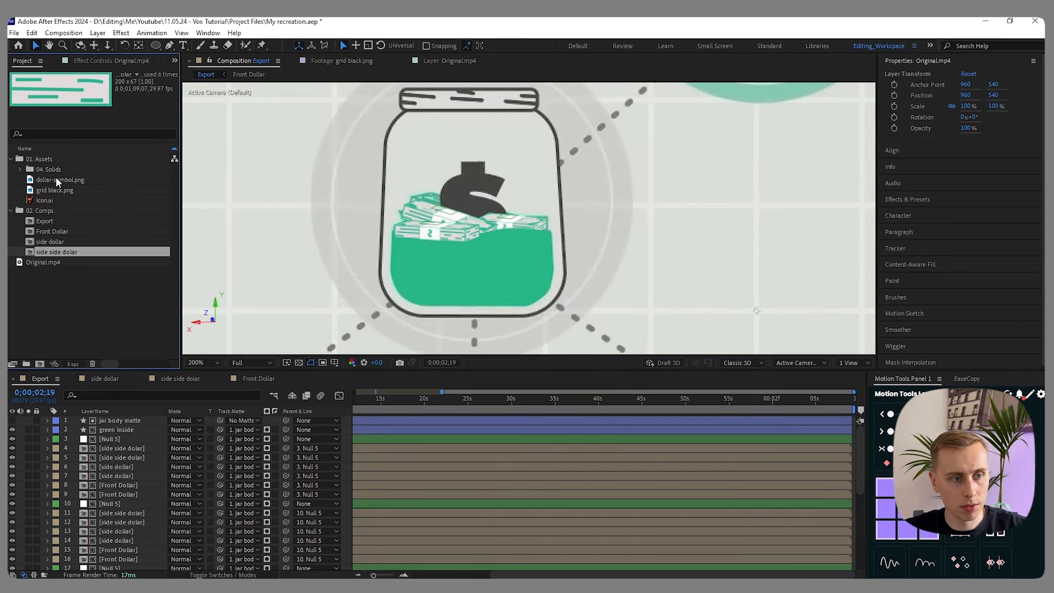
drag(61, 179, 130, 420)
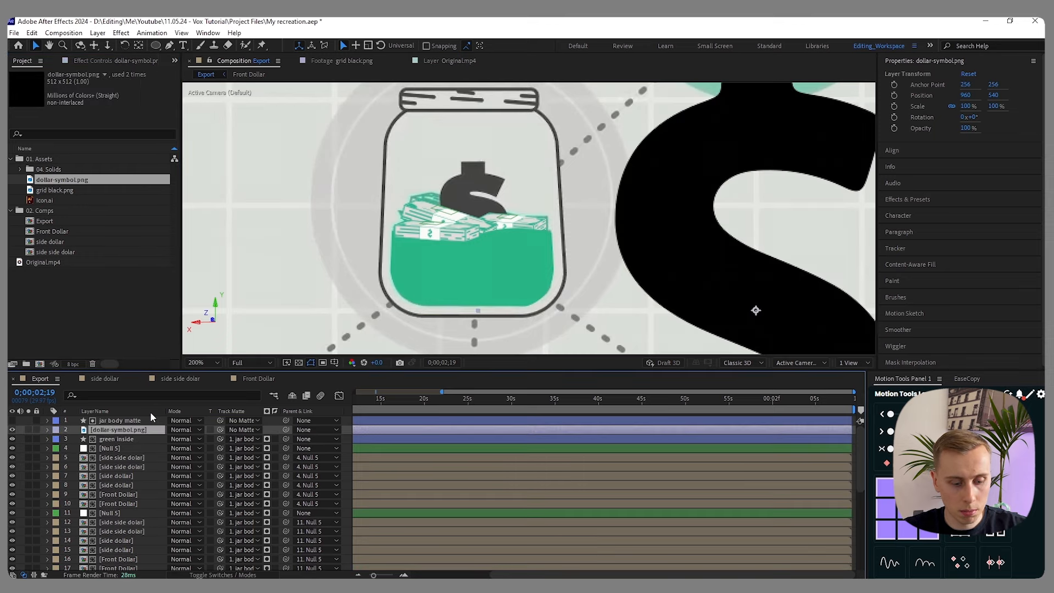
scroll(382, 266, down, 1)
drag(417, 277, 442, 291)
- Scale the dollar symbol to 20% and place it over the jar's reference dollar sign, around X 699, Y 446.5
key(s)
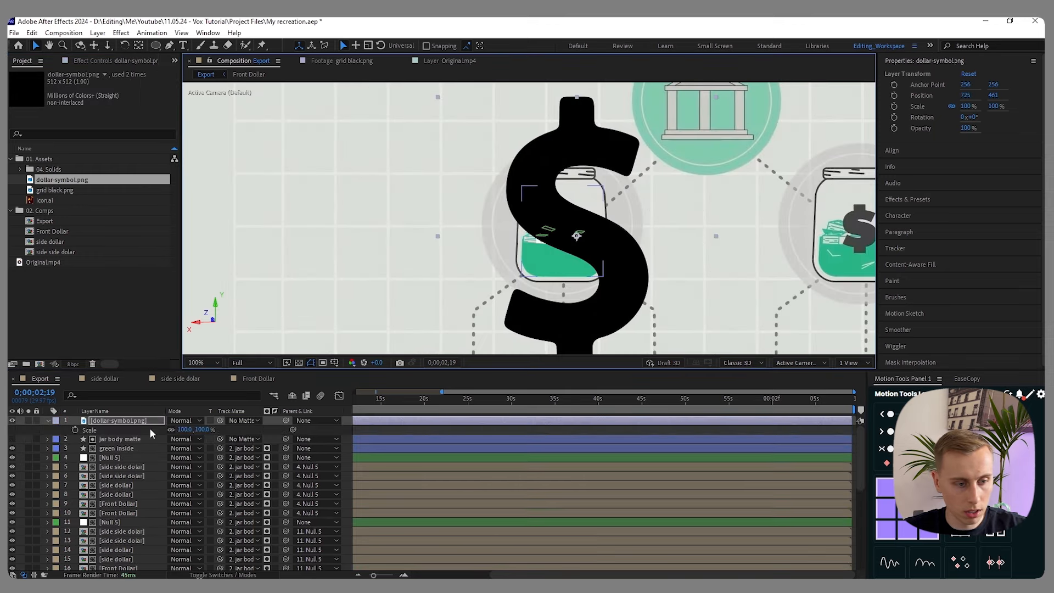
drag(191, 434, 144, 430)
scroll(560, 231, up, 1)
click(185, 429)
text(20)
key(Return)
drag(551, 221, 555, 228)
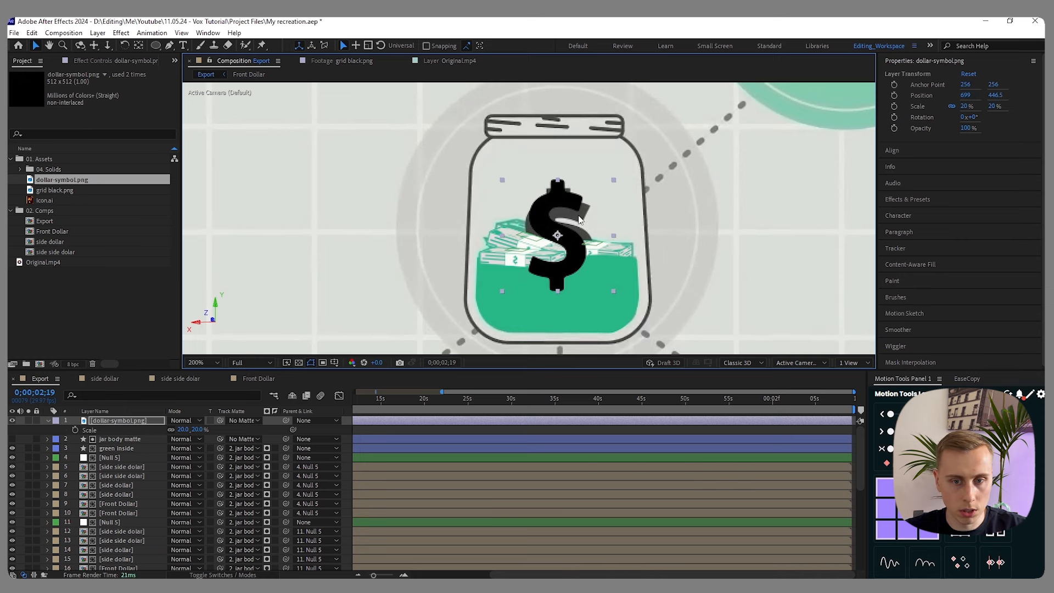
- Apply Change to Color to the dollar symbol, from its black to the reference sign's dark grey, changing hue, lightness and saturation
key(ctrl+space)
text(chang)
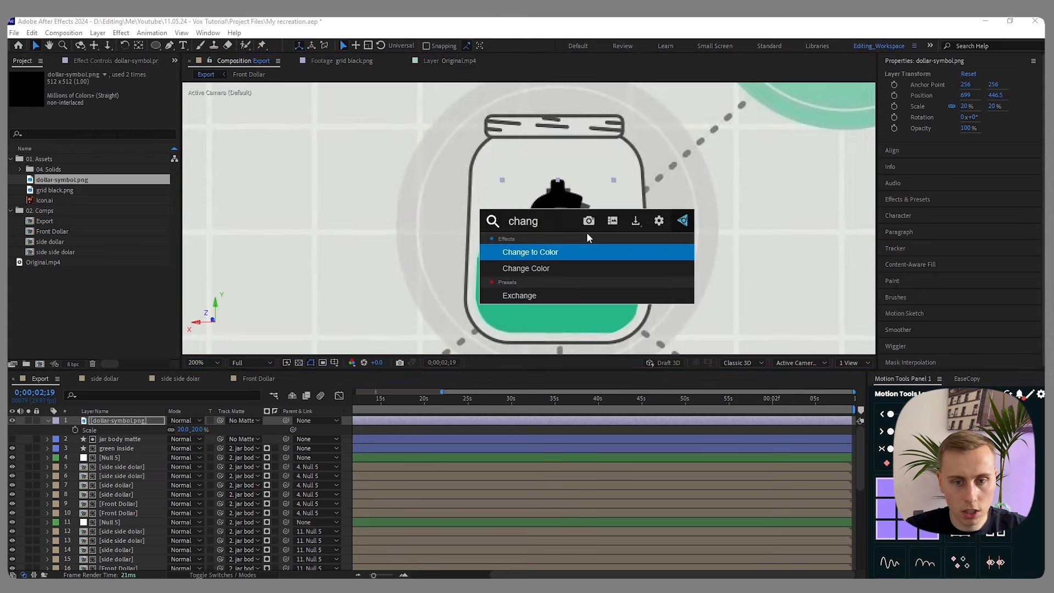
key(Return)
click(121, 93)
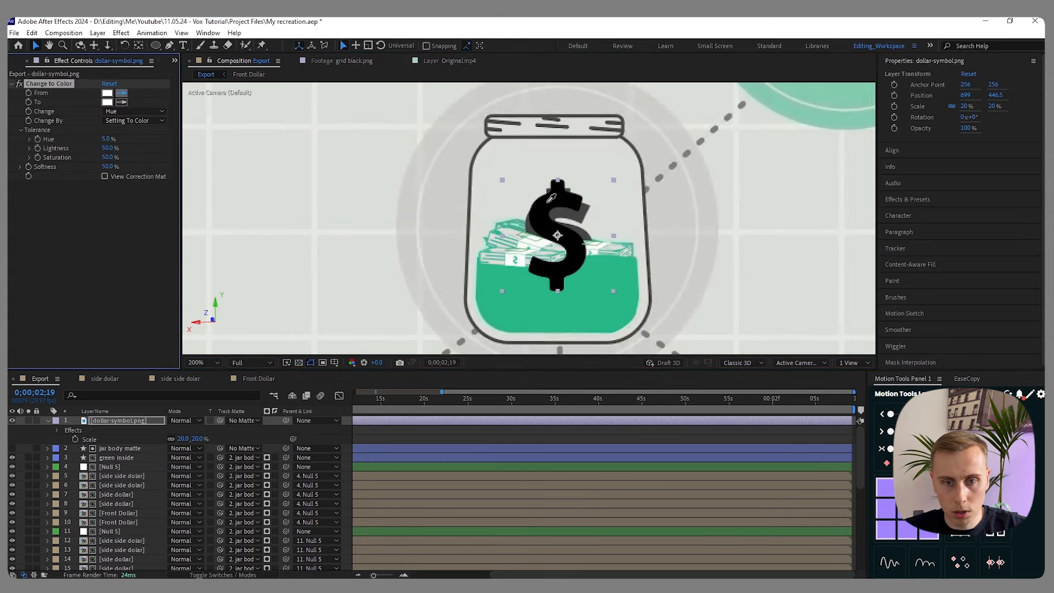
click(547, 200)
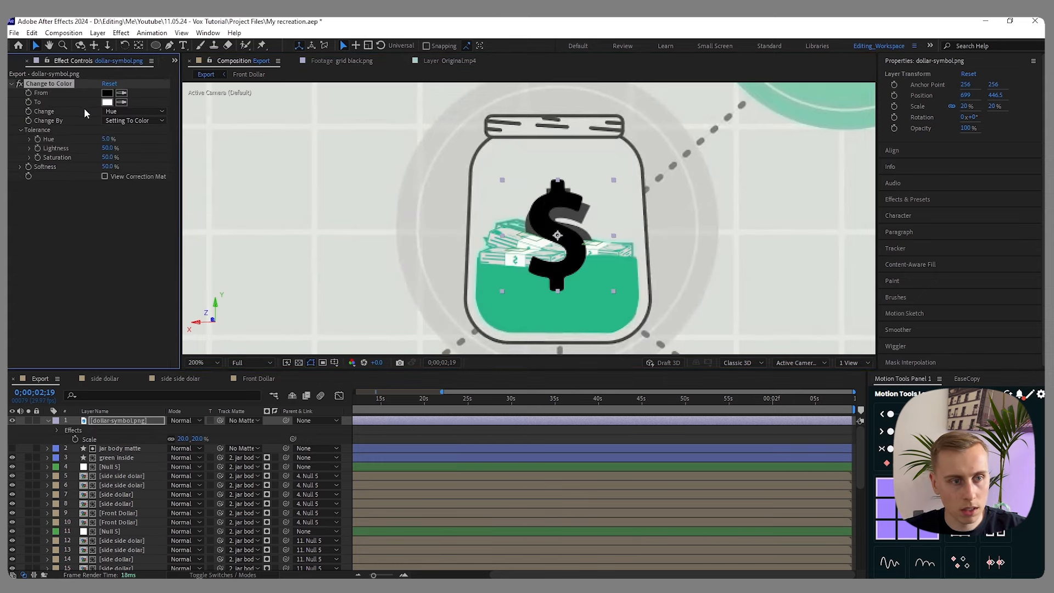
click(584, 213)
click(135, 112)
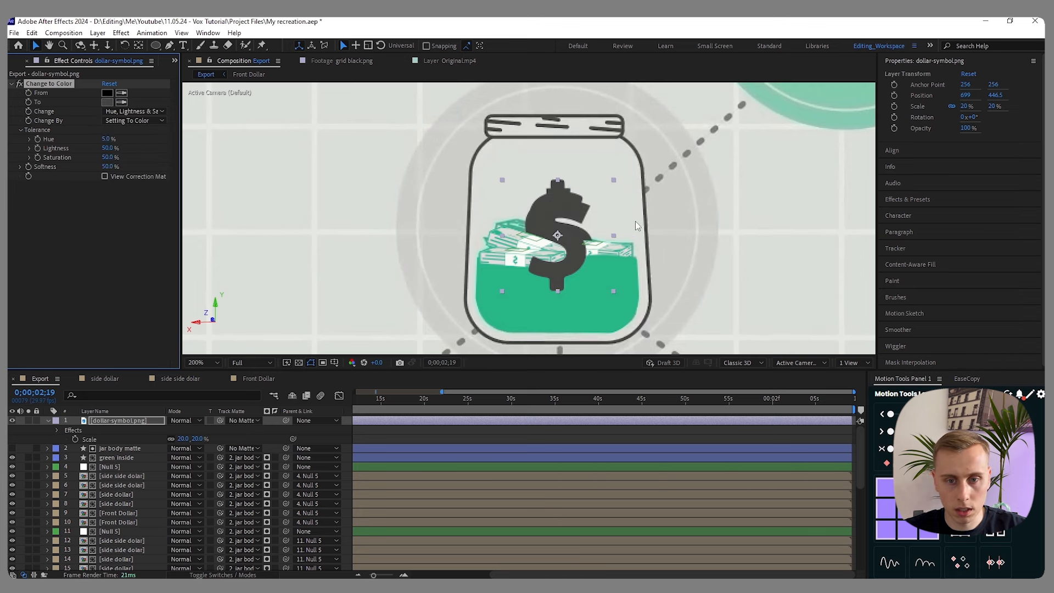
- Hide the Original.mp4 reference layer to check the recreated jar on its own
scroll(28, 500, down, 7)
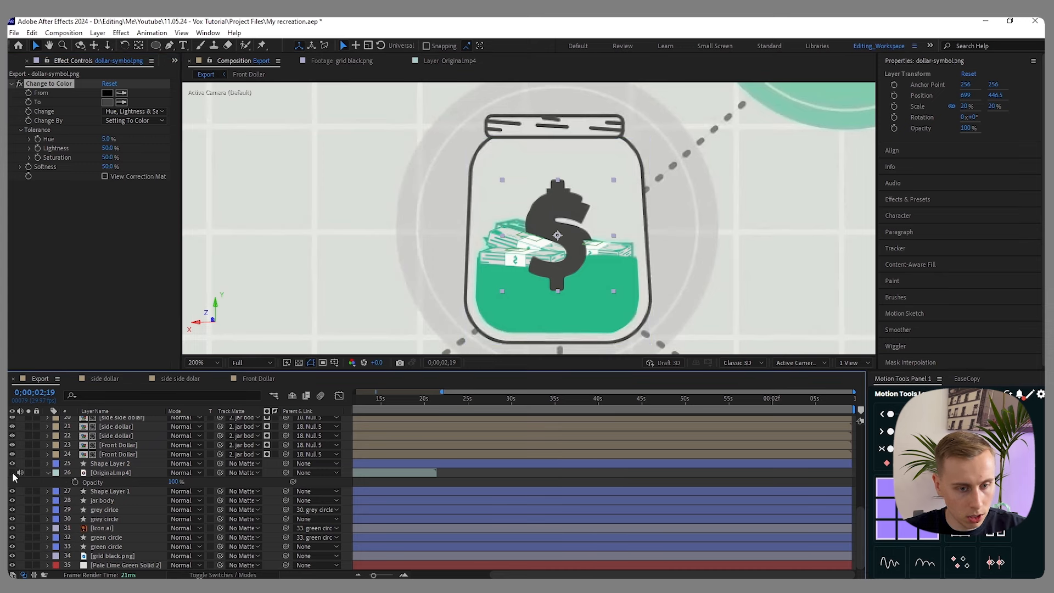
scroll(510, 216, down, 1)
scroll(509, 215, down, 1)
scroll(526, 219, up, 2)
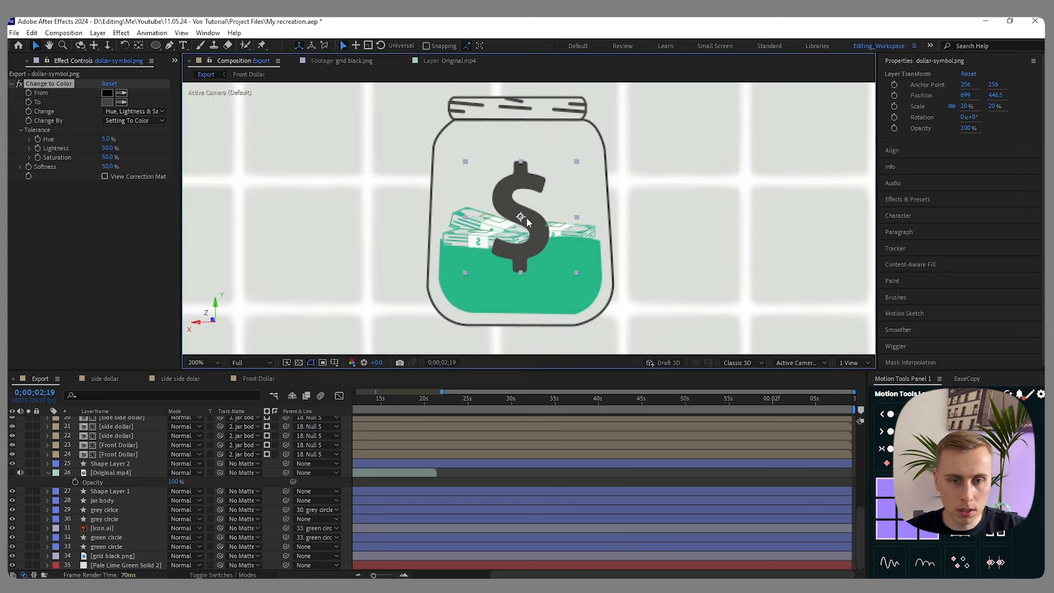
- Scale the dollar symbol down to 17% and nudge its vertical position within the jar
key(shift+Down)
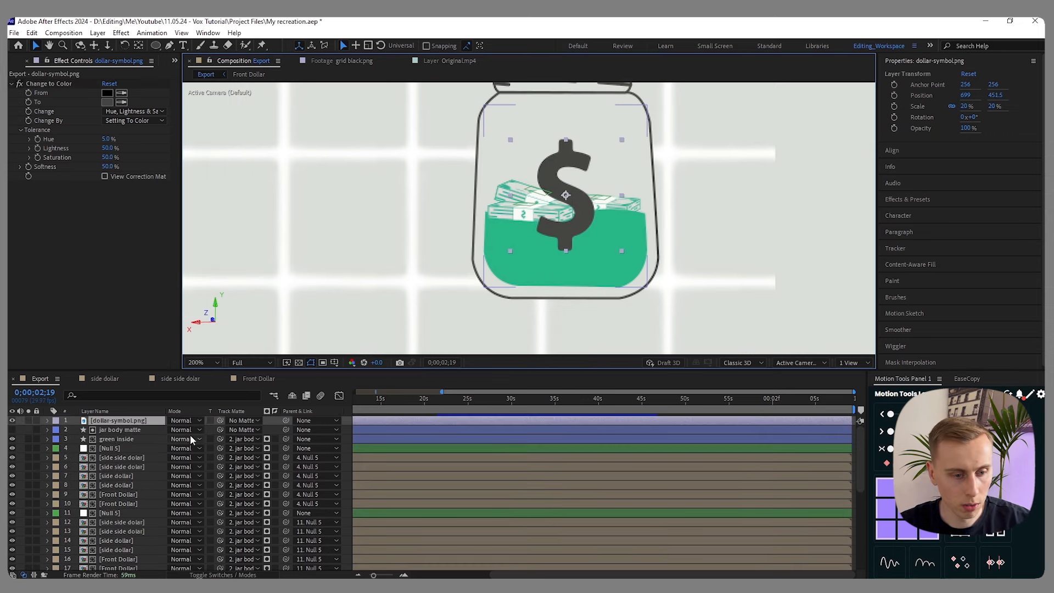
key(s)
click(185, 430)
text(17)
key(Return)
key(Up)
key(Up)
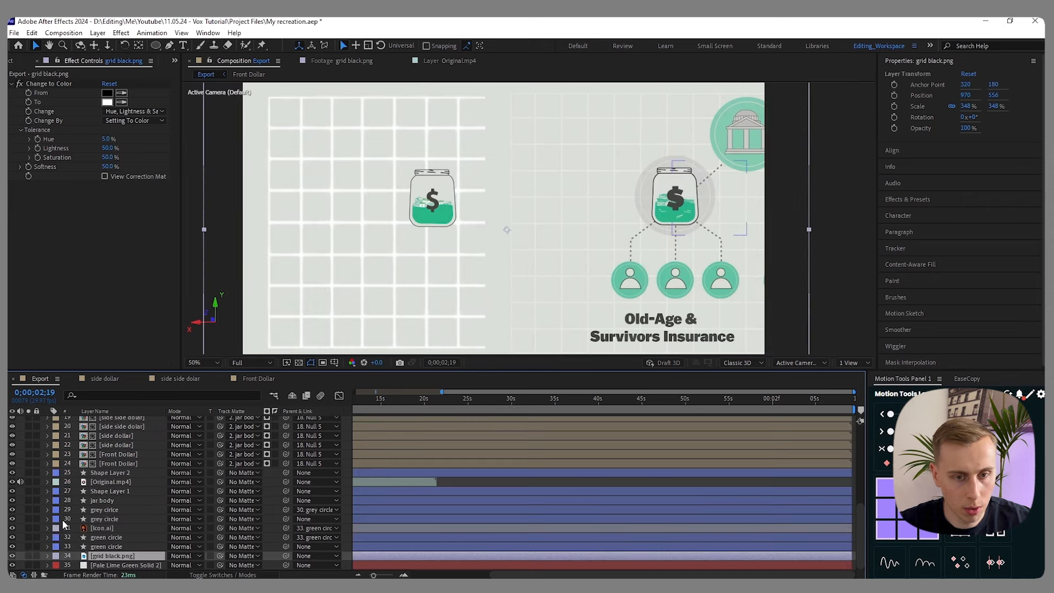
- Hide the grid black.png layer and shift the Original.mp4 reference to around X 990, Y 518
click(13, 556)
scroll(681, 212, up, 2)
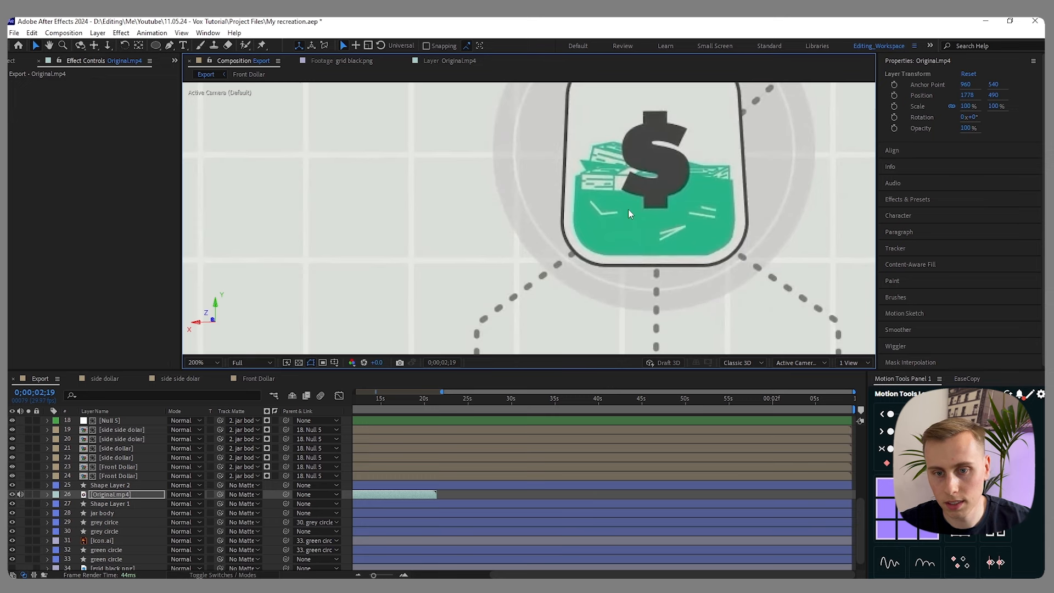
scroll(682, 200, down, 6)
drag(697, 210, 588, 214)
- Move Original.mp4 down the layer stack to just above Pale Lime Green Solid 2
key(ctrl+bracketleft)
key(ctrl+bracketleft)
key(ctrl+bracketleft)
key(ctrl+bracketleft)
key(ctrl+bracketleft)
key(ctrl+bracketleft)
key(ctrl+bracketleft)
key(ctrl+bracketleft)
key(ctrl+bracketleft)
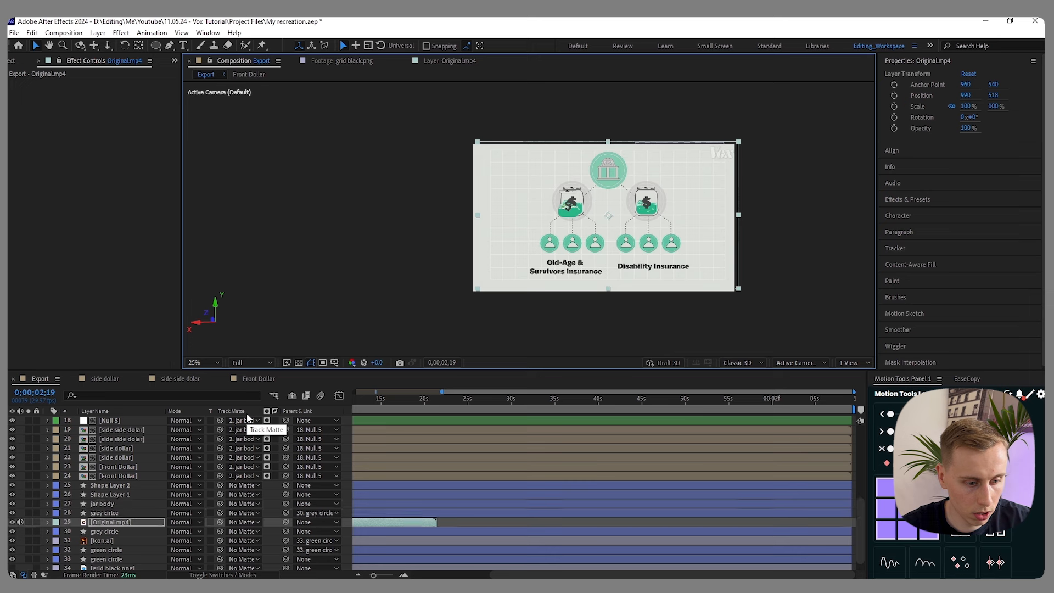
key(ctrl+bracketright)
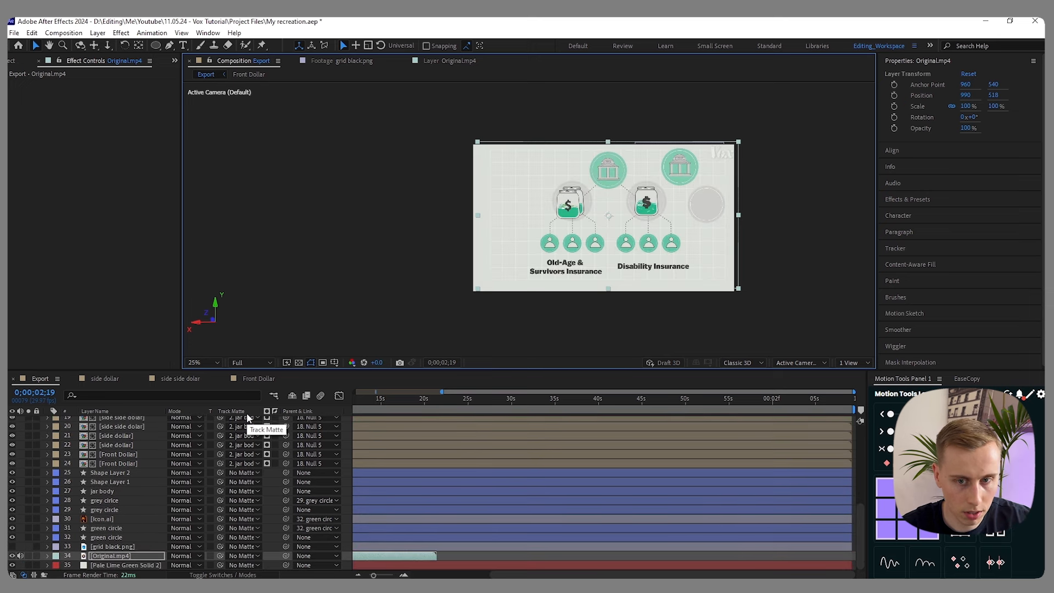
- Reposition Original.mp4 to around X 1164, Y 546, placing its jar beside the recreated one, and clear the layer selection
scroll(595, 203, up, 2)
drag(595, 202, 661, 212)
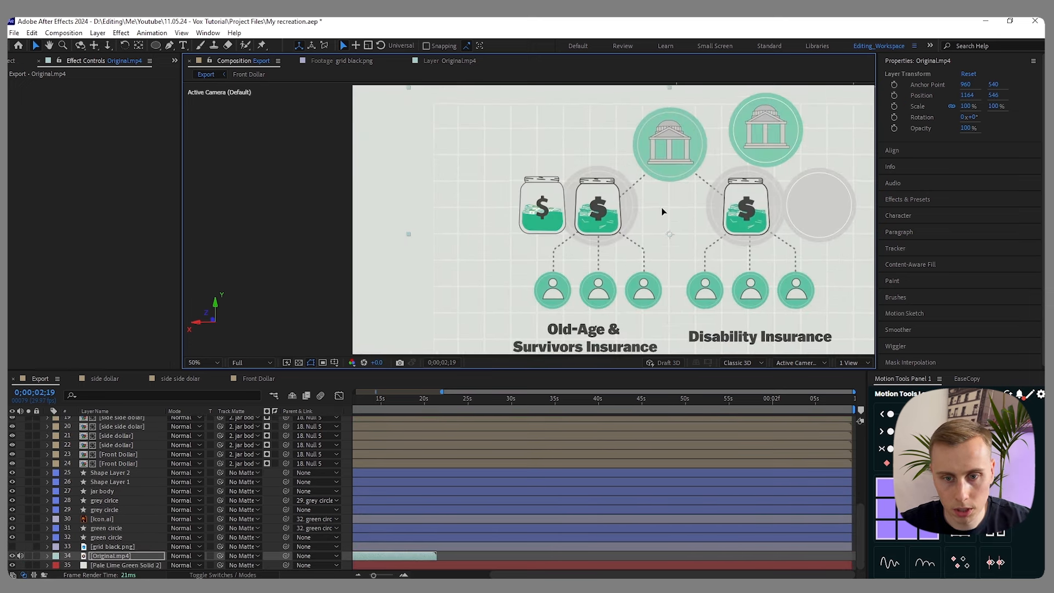
scroll(585, 213, up, 4)
click(340, 519)
click(344, 516)
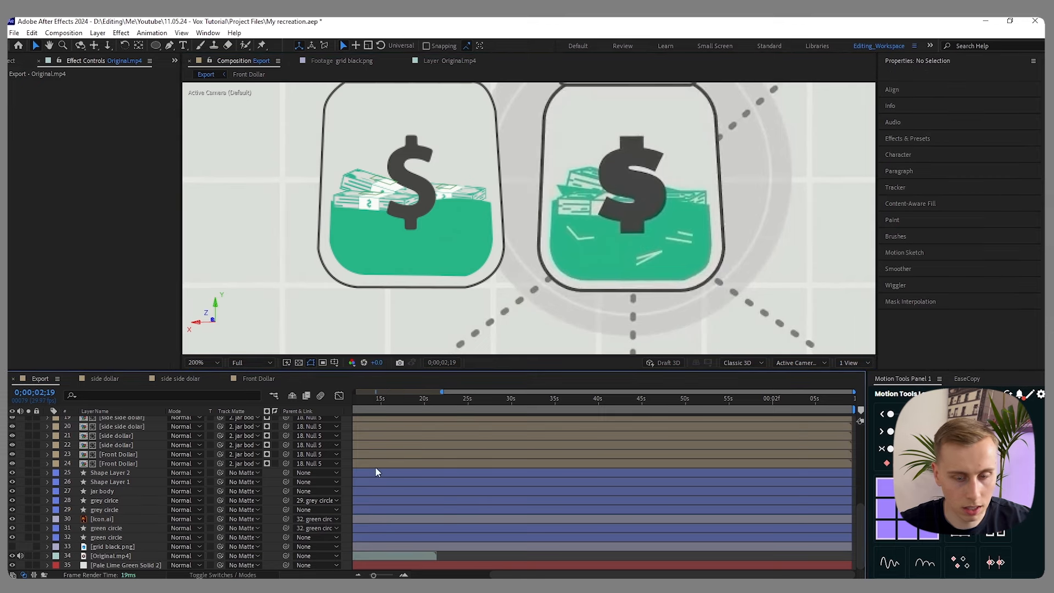
- Trace the two-segment tick mark in the reference jar's green area as an open path with the Pen tool
key(g)
scroll(582, 237, up, 2)
click(553, 216)
click(573, 240)
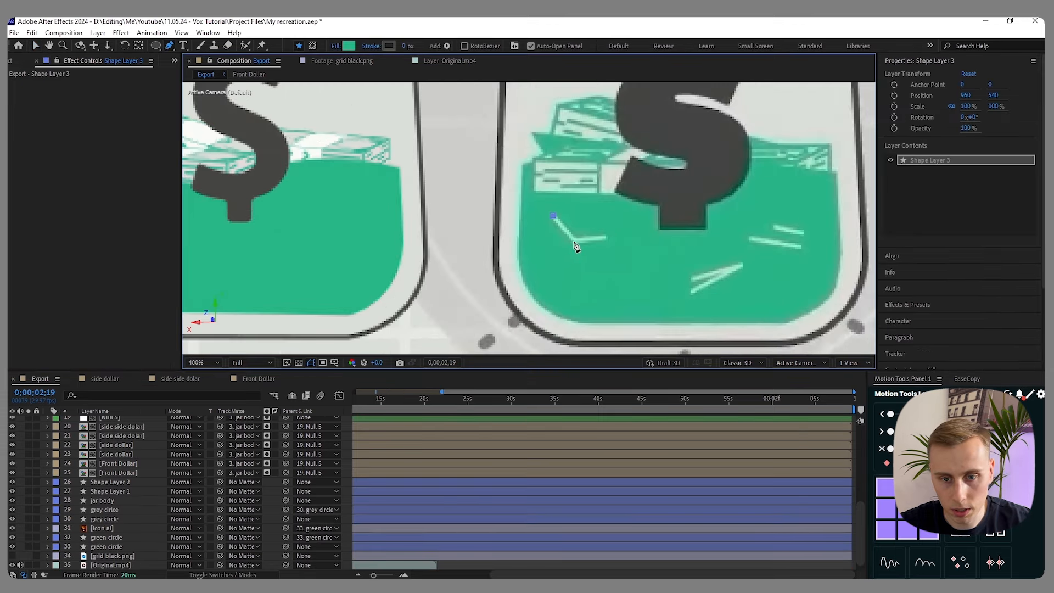
click(606, 239)
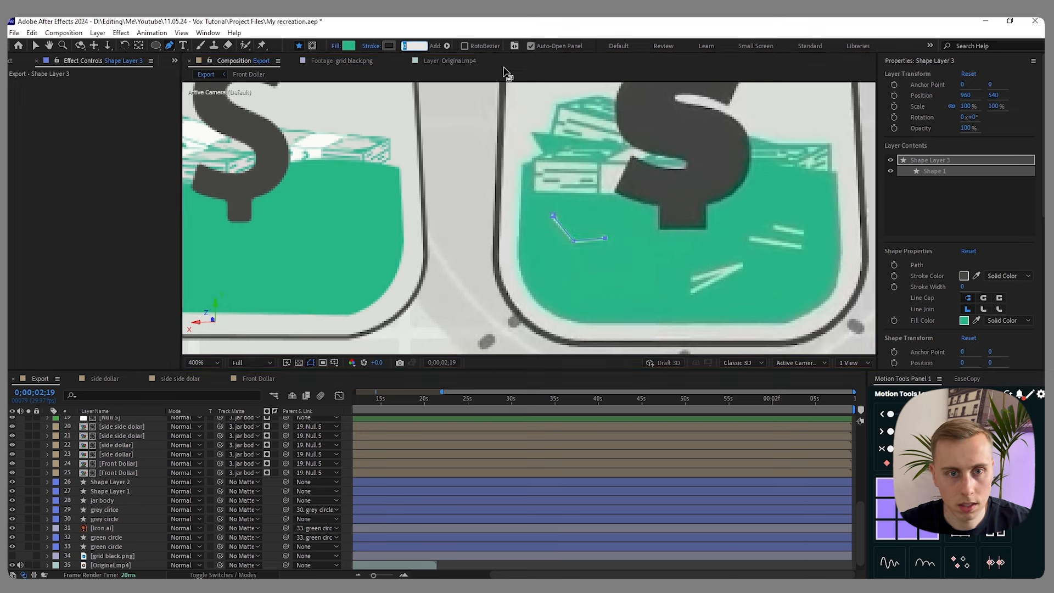
- Set the tick mark's stroke width to 2 px with round joins and round caps
text(2)
key(Return)
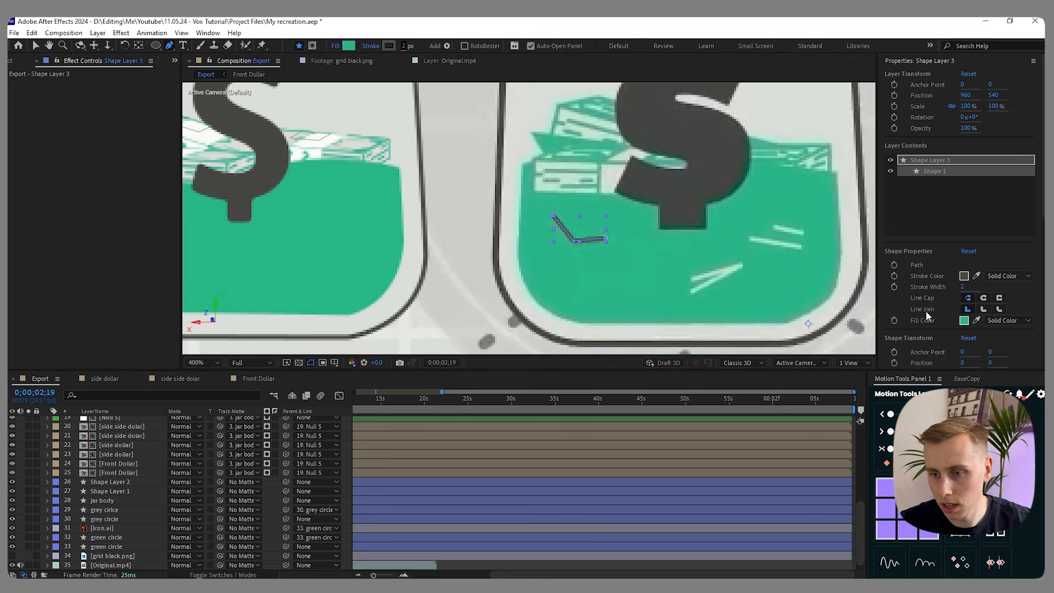
click(983, 309)
click(984, 298)
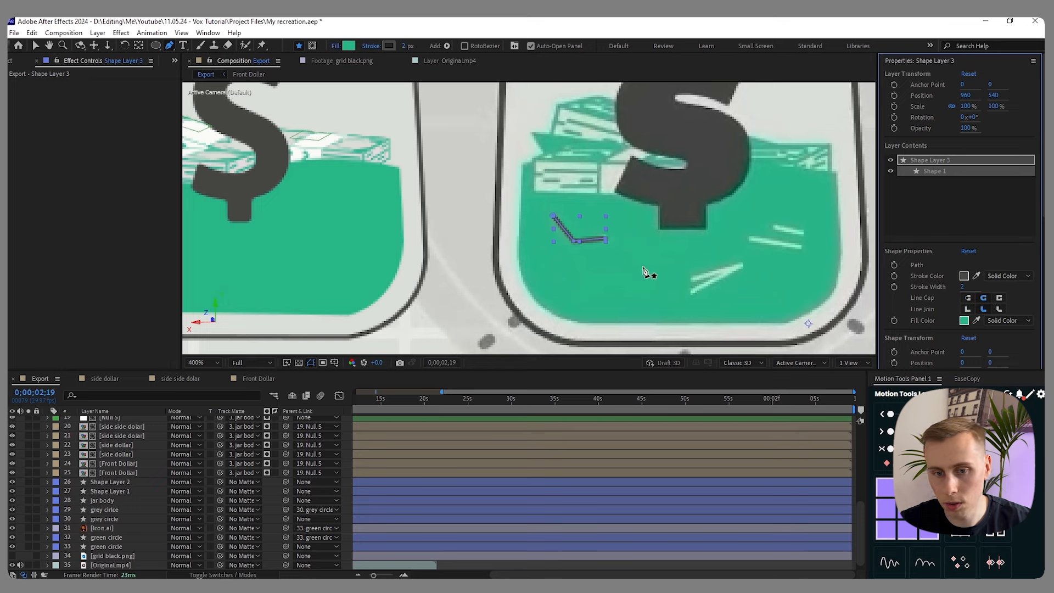
- Set the tick mark's stroke color to white (FFFFFF)
click(388, 45)
click(246, 405)
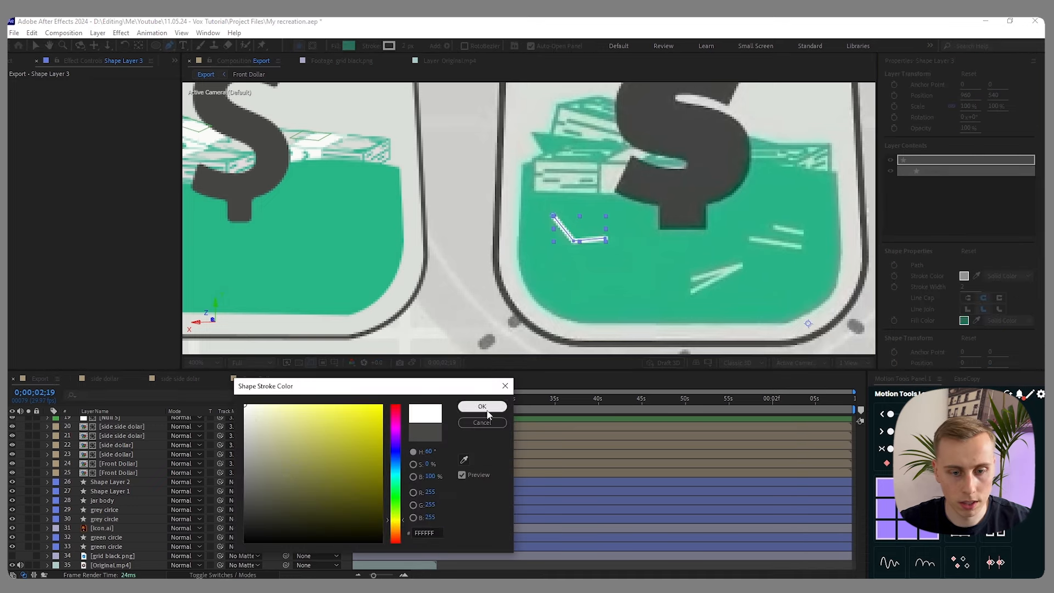
click(483, 407)
- Move the tick mark out of the reference jar's green area and remove its fill
scroll(492, 242, down, 3)
scroll(603, 257, up, 3)
drag(602, 257, 669, 250)
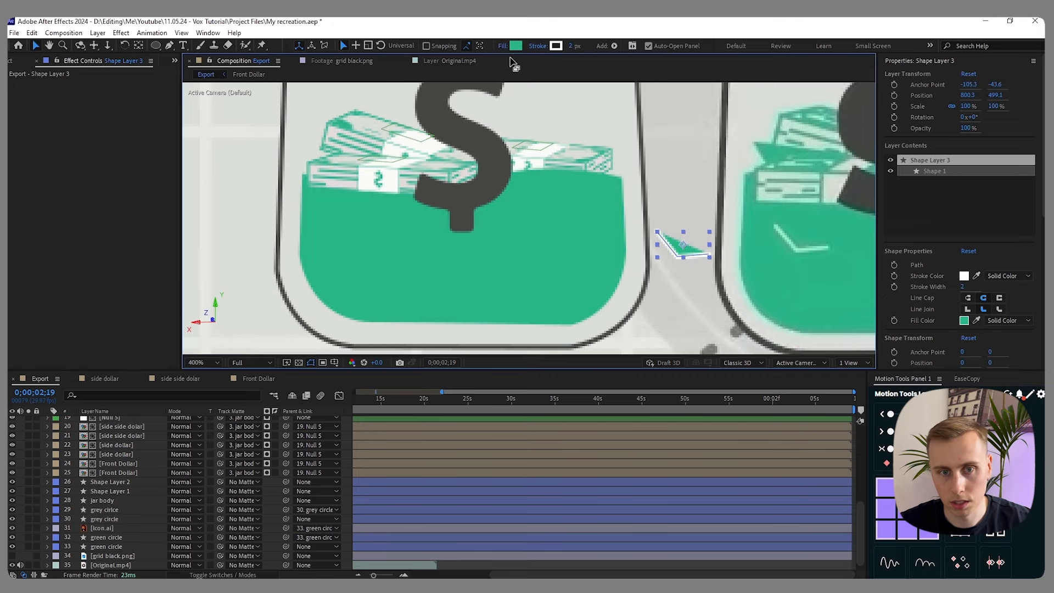
click(503, 47)
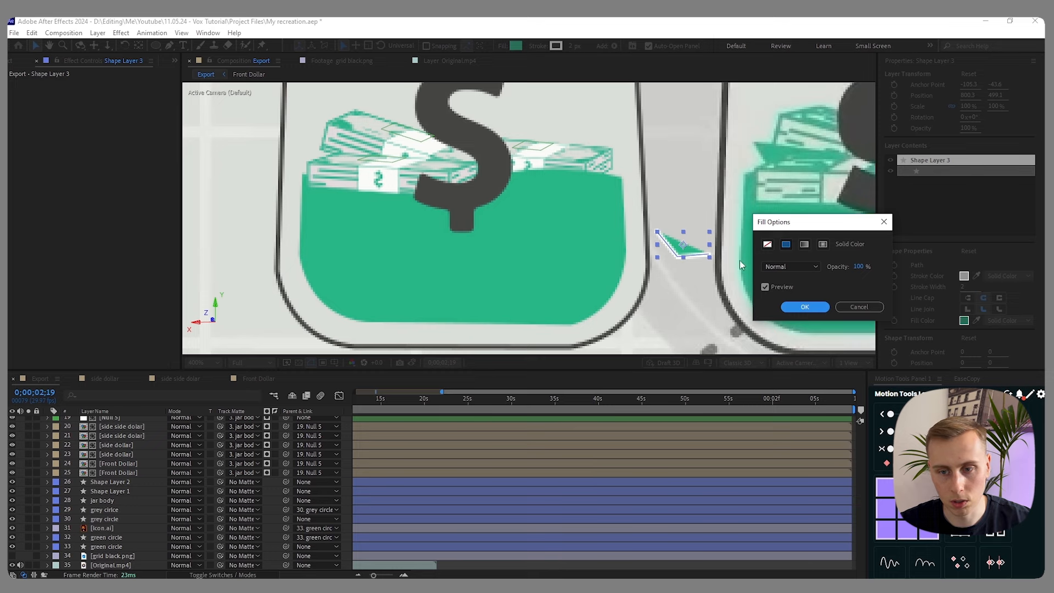
click(803, 306)
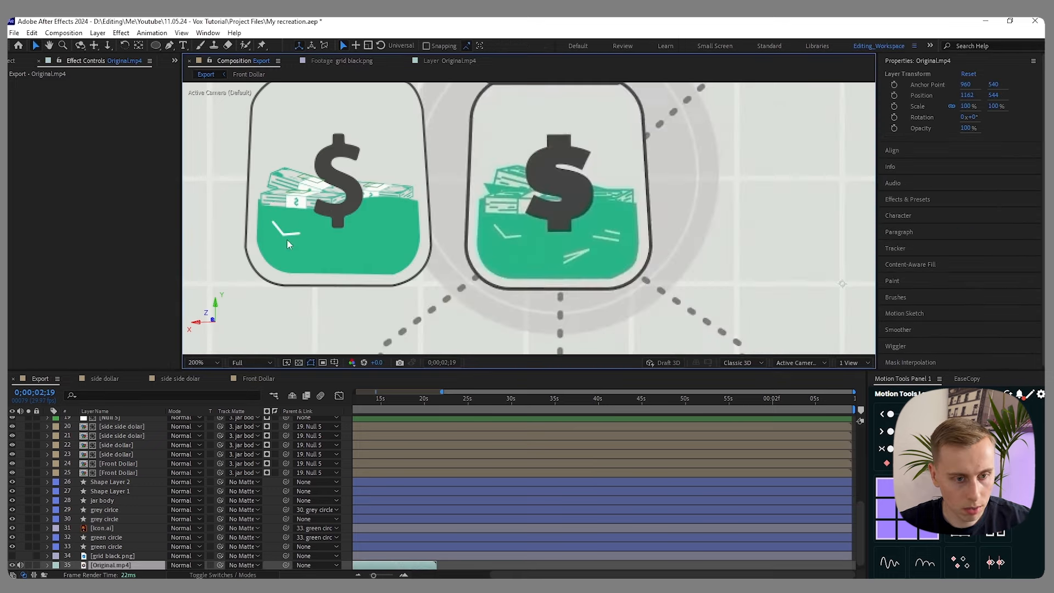
- Reposition Shape Layer 3 so its tick mark covers the matching mark in the reference jar, around X 1005, Y 502
scroll(218, 466, up, 10)
click(125, 420)
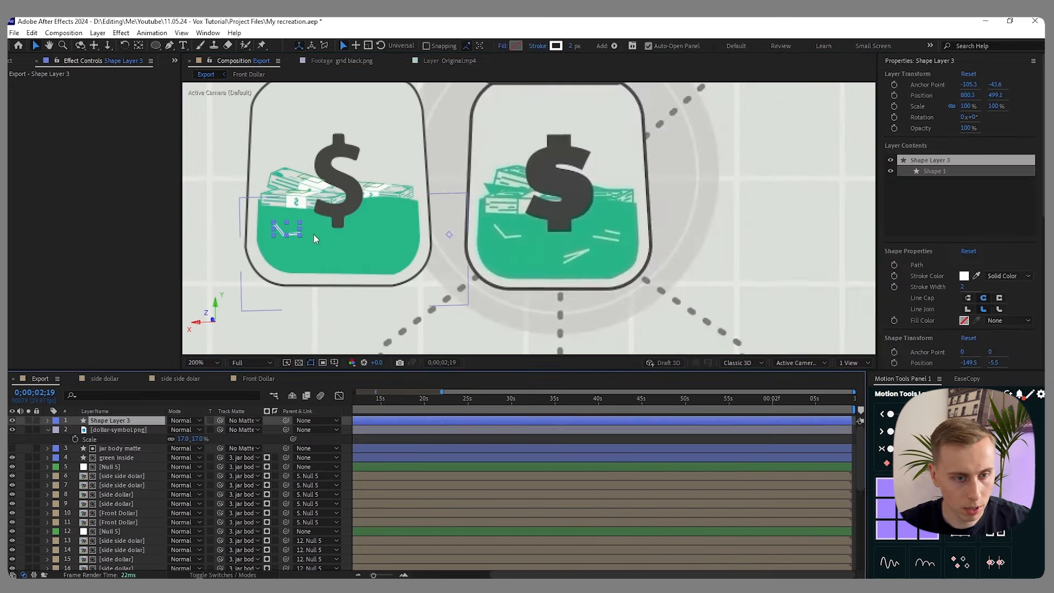
scroll(295, 238, up, 1)
key(g)
scroll(549, 239, down, 2)
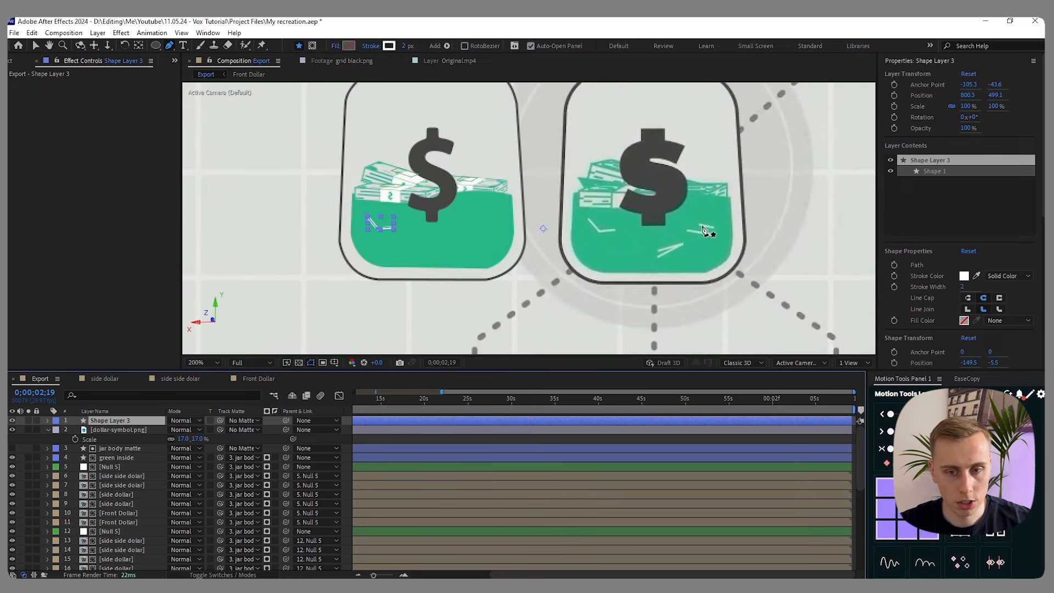
key(v)
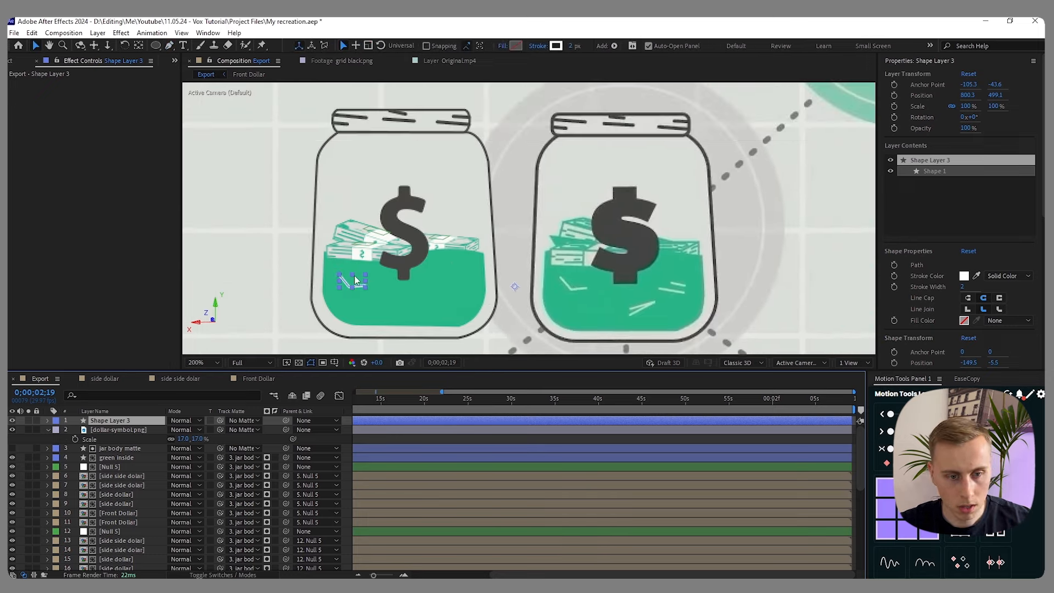
drag(357, 284, 560, 284)
scroll(588, 288, up, 2)
scroll(588, 289, up, 1)
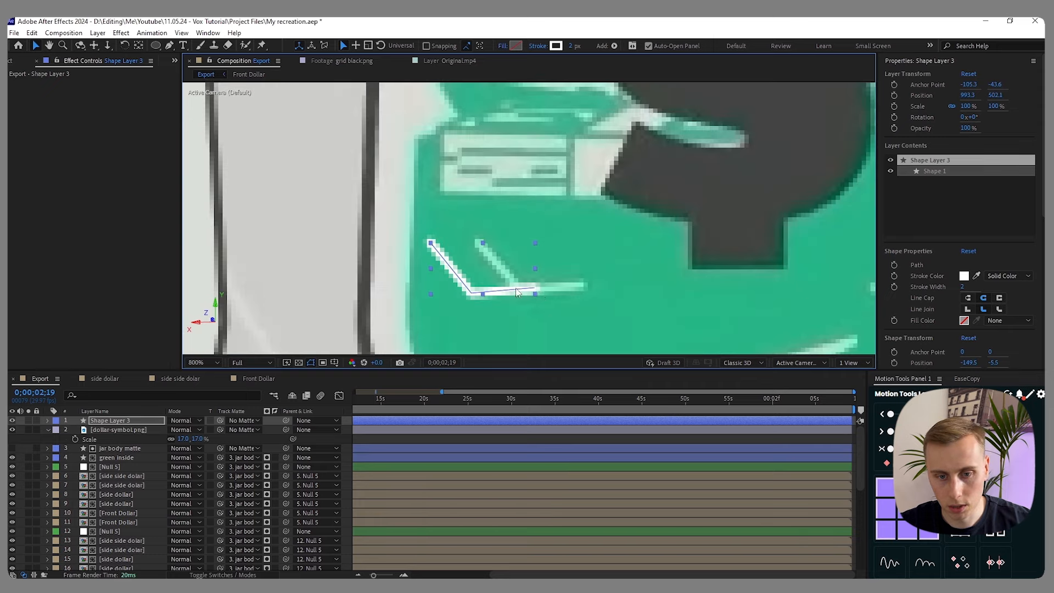
drag(490, 291, 540, 285)
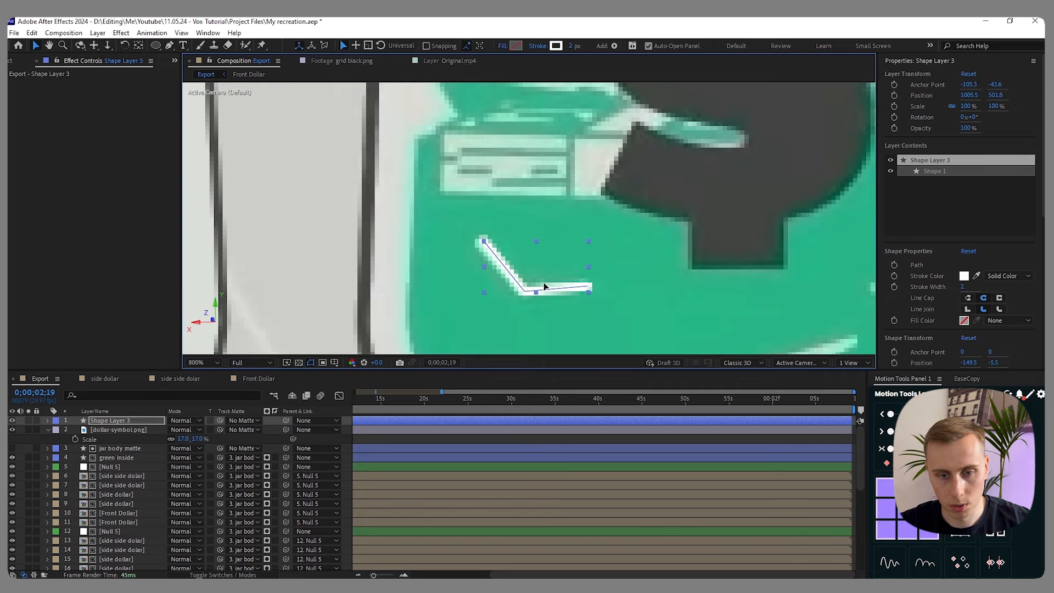
- Trace the reference jar's narrow V mark and its two short parallel lines as extra paths in Shape Layer 3 with the Pen tool
scroll(483, 216, down, 3)
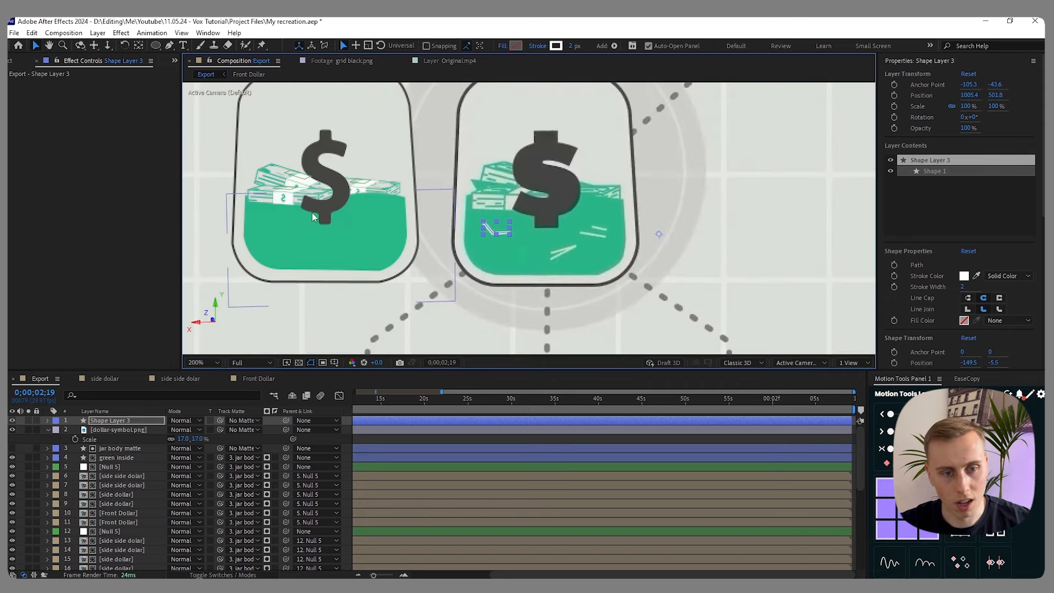
scroll(445, 221, up, 1)
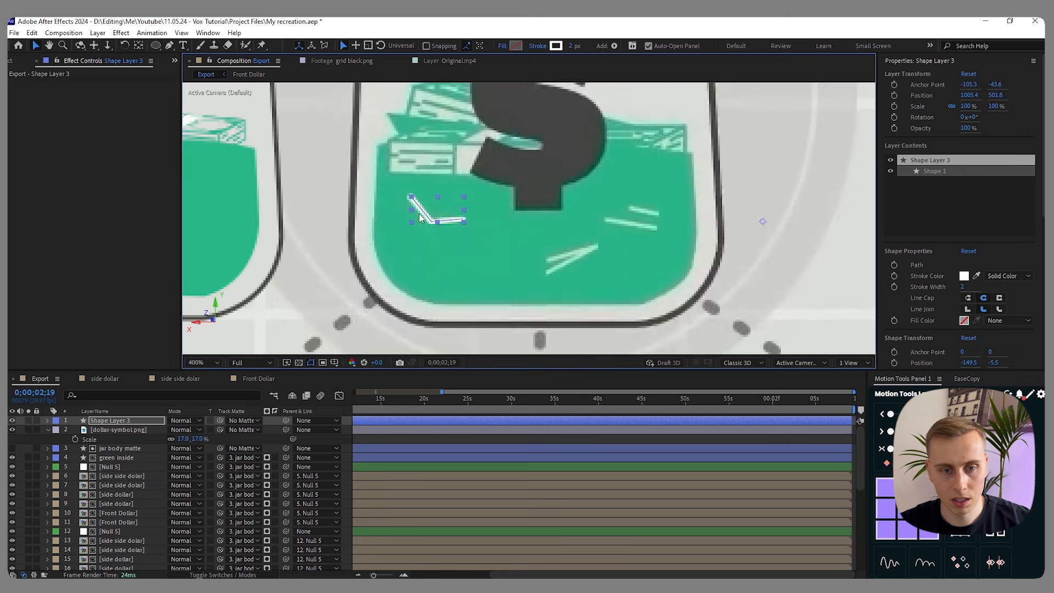
click(132, 422)
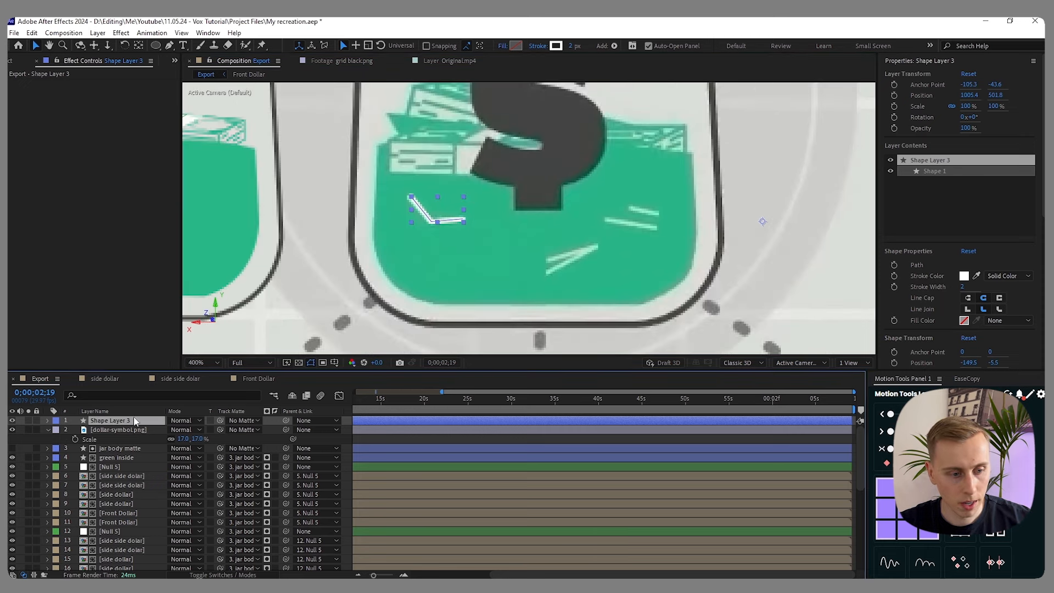
key(g)
scroll(569, 259, up, 1)
drag(528, 259, 574, 246)
click(623, 232)
click(529, 290)
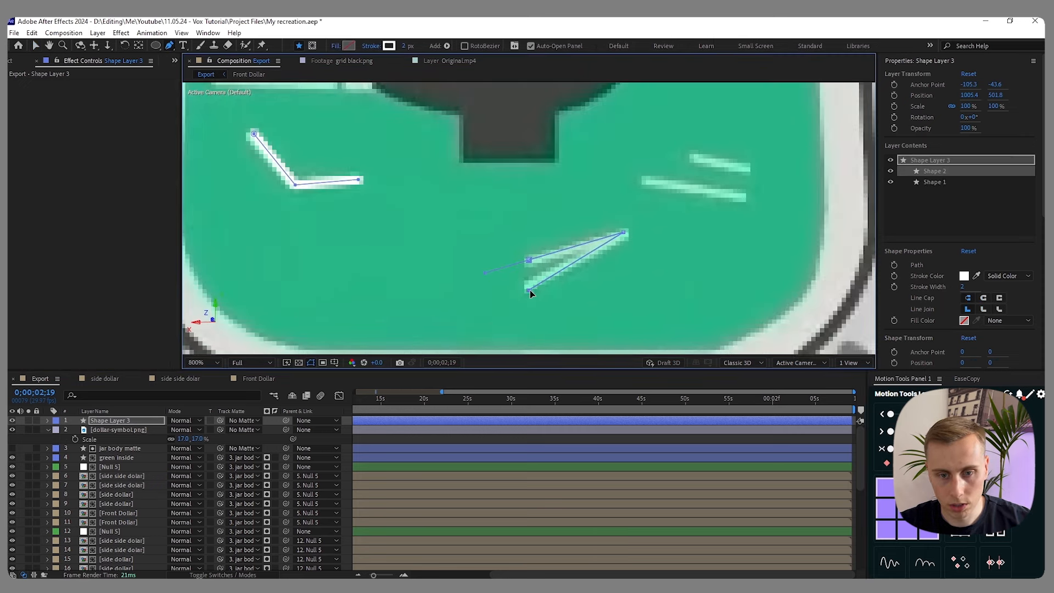
key(v)
scroll(562, 295, down, 2)
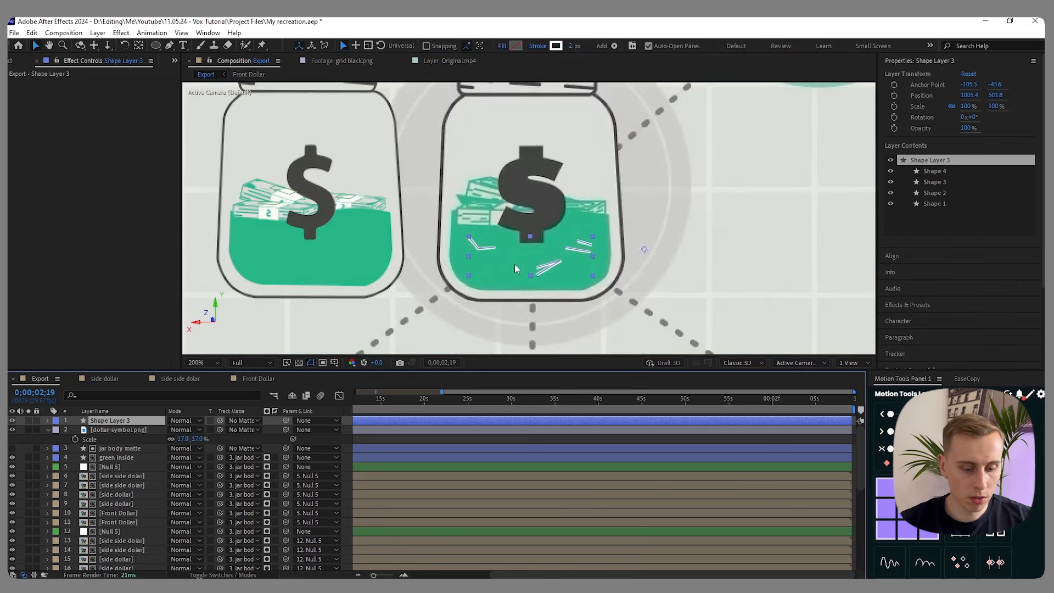
- Center Shape Layer 3's anchor point and move the lines onto the recreated jar's green fill, around X 700, Y 505
key(ctrl+alt+Home)
mouse_move(535, 265)
mouse_down()
mouse_move(322, 263)
mouse_move(334, 258)
mouse_up()
drag(536, 254, 604, 246)
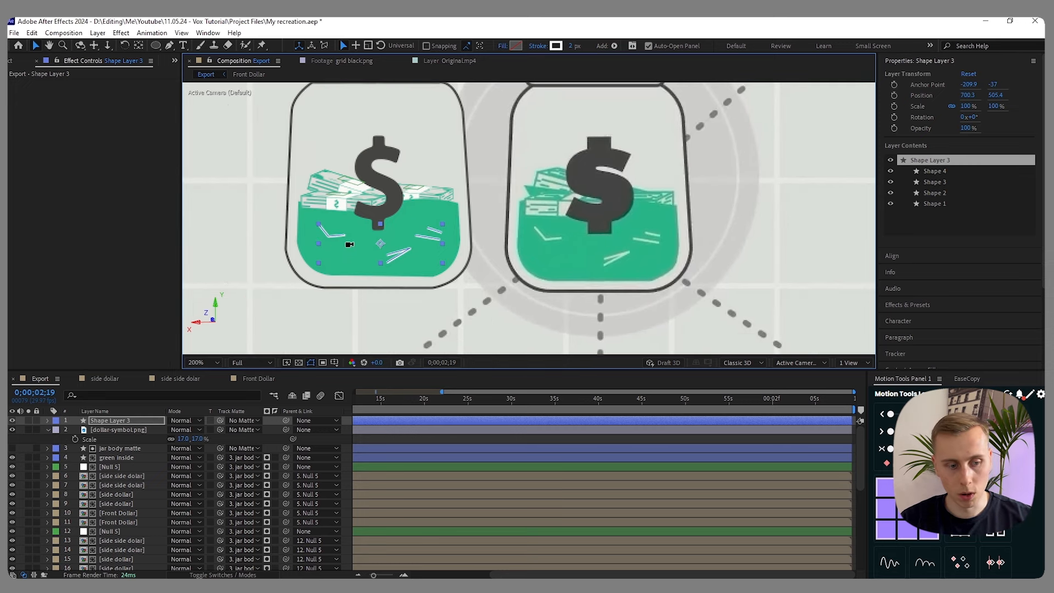
- Set Shape Layer 3's opacity to 70% and compare the lines with the reference jar
scroll(349, 243, up, 2)
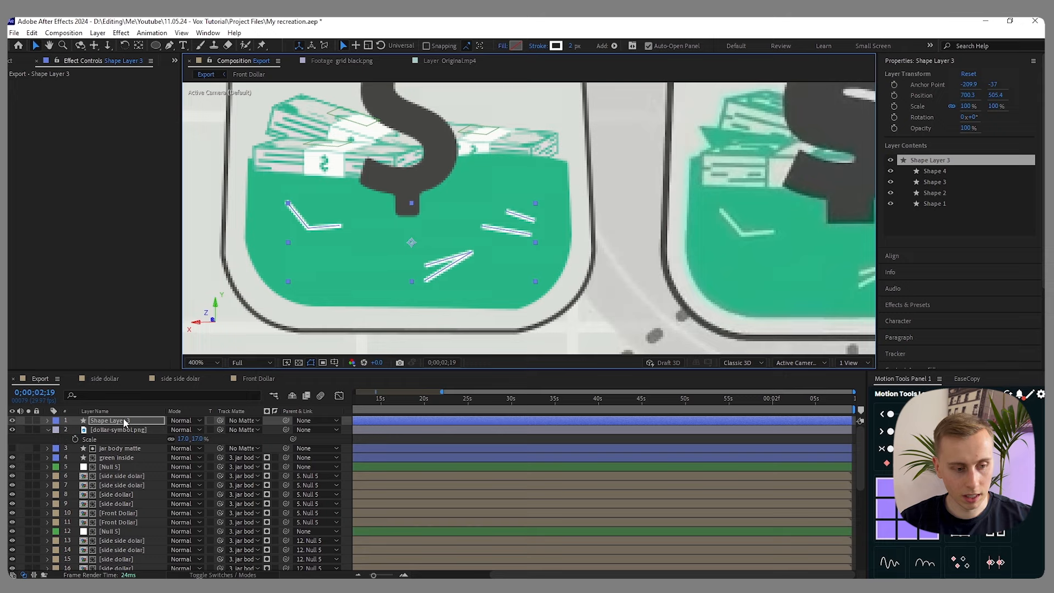
key(t)
click(177, 430)
text(70)
key(Return)
drag(446, 241, 462, 235)
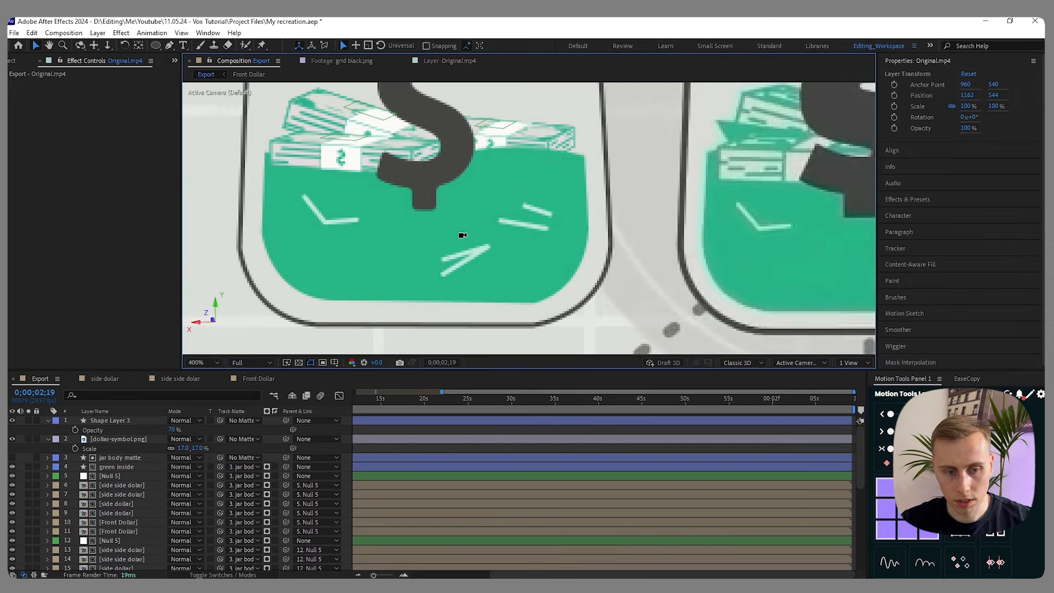
- Set Shape Layer 3's opacity to 60%
click(110, 420)
click(175, 430)
text(60)
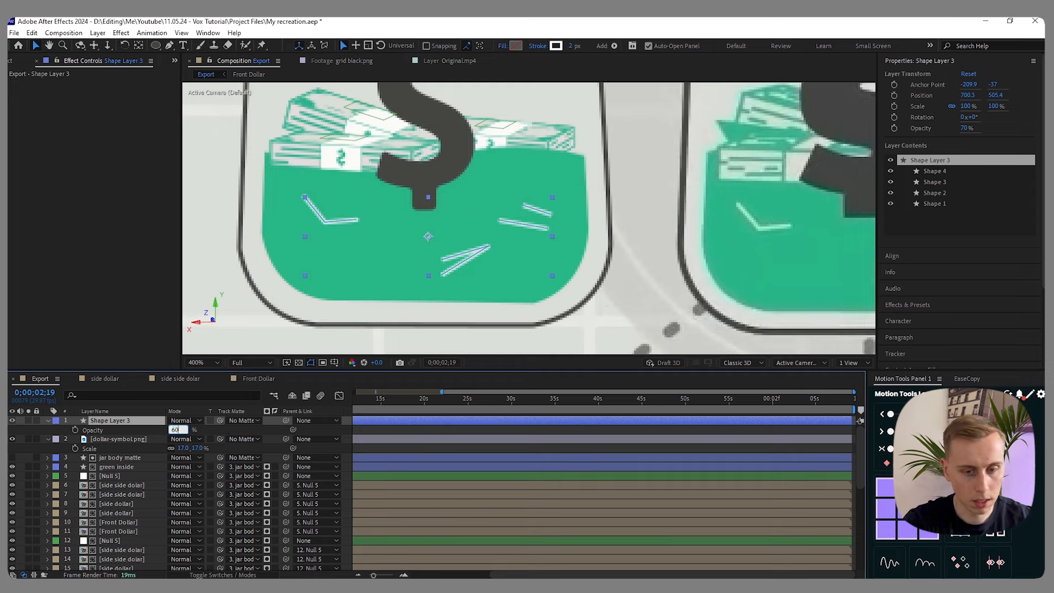
click(222, 430)
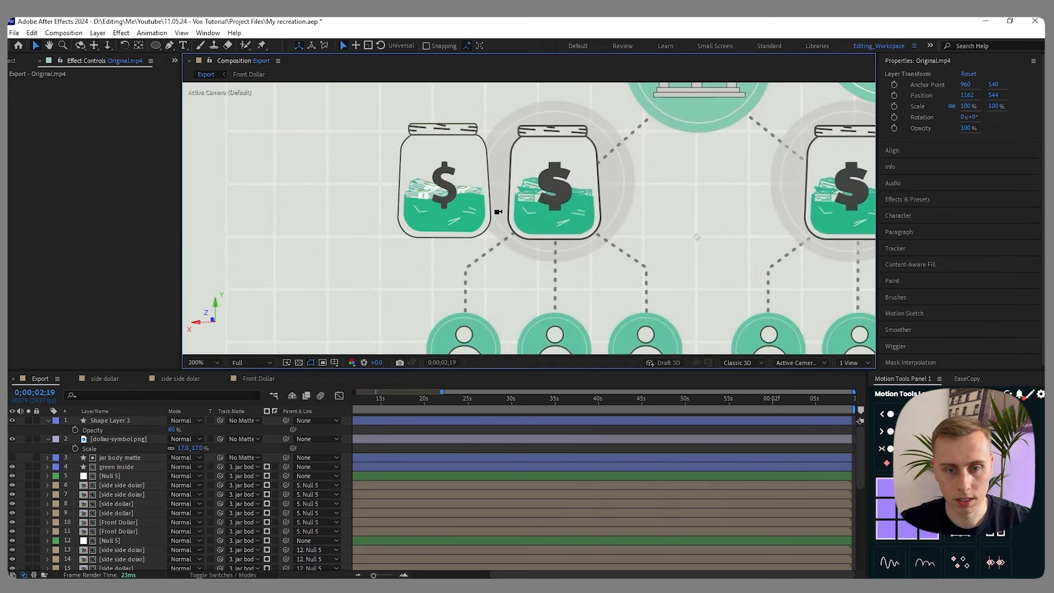
- Compare the two jars and collapse the expanded properties of Shape Layer 3 and dollar-symbol.png
scroll(498, 211, up, 1)
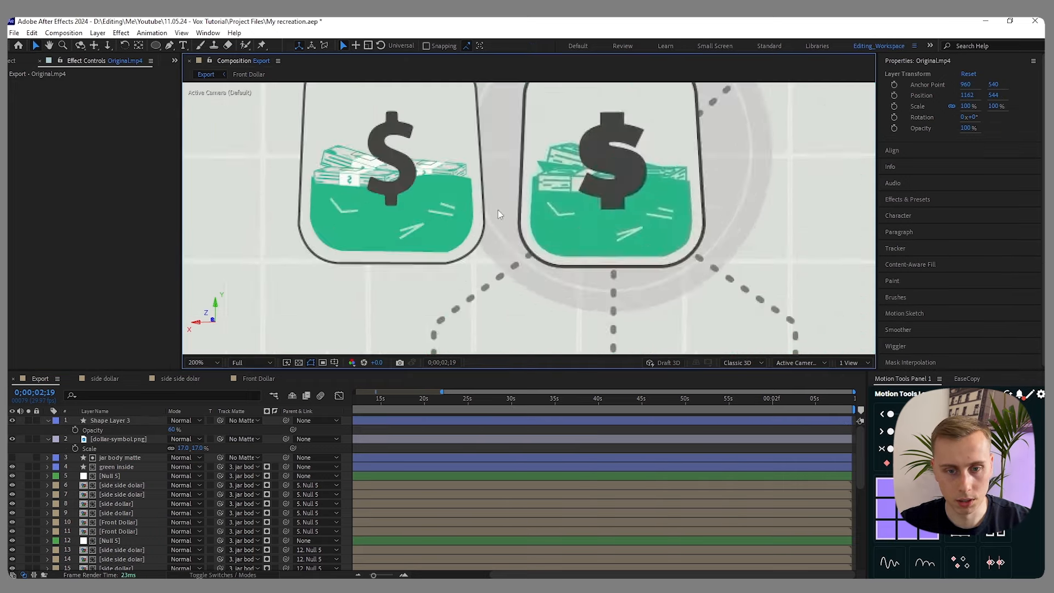
scroll(518, 189, down, 2)
scroll(536, 160, up, 1)
click(49, 421)
click(48, 420)
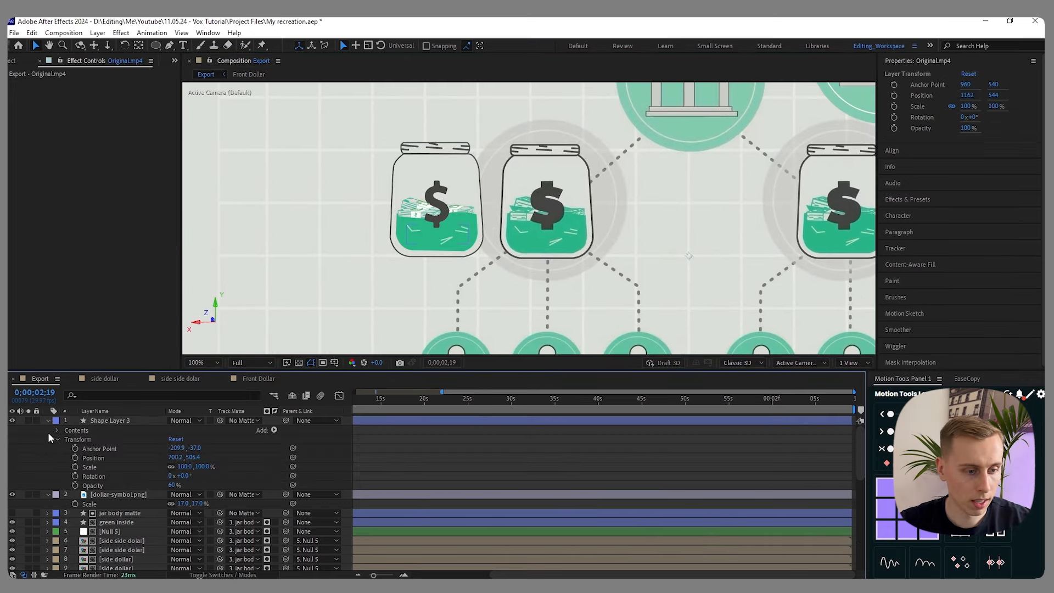
click(48, 422)
click(48, 430)
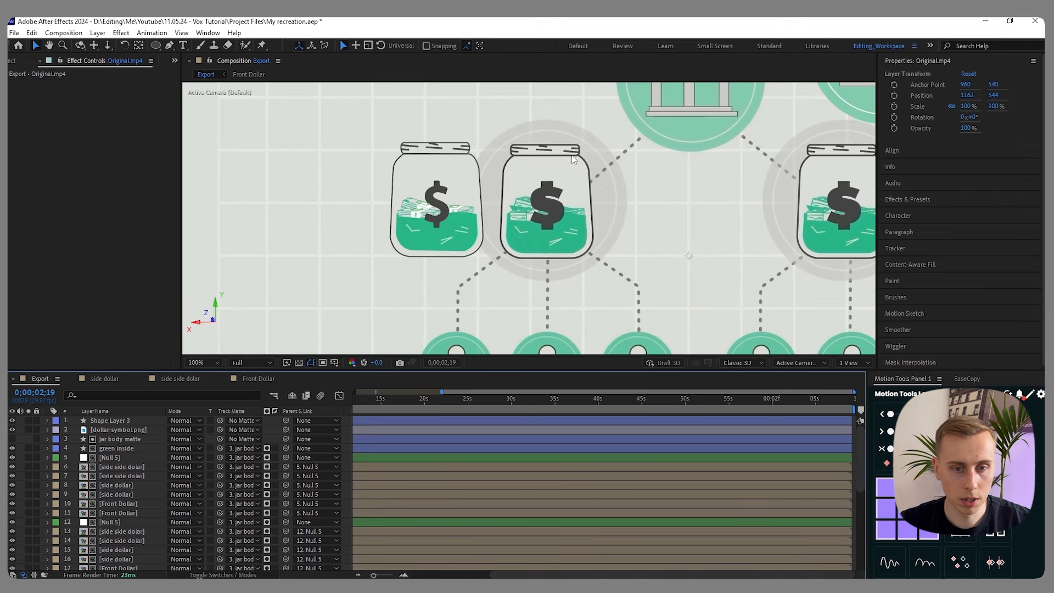
- Rename Shape Layer 3 as "white lines"
scroll(465, 223, up, 1)
click(130, 420)
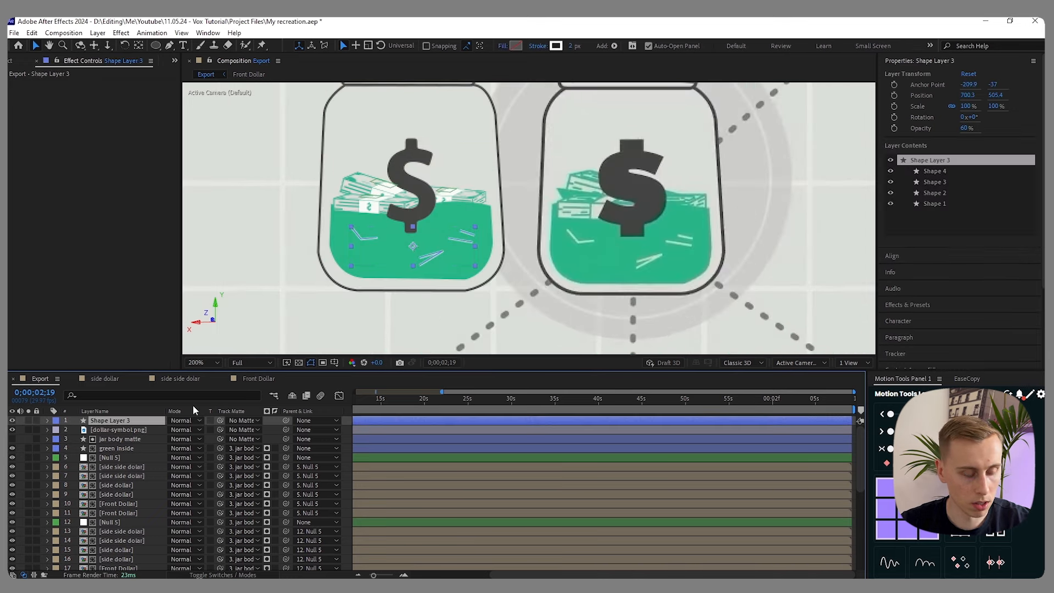
key(Return)
text(white lines)
key(Return)
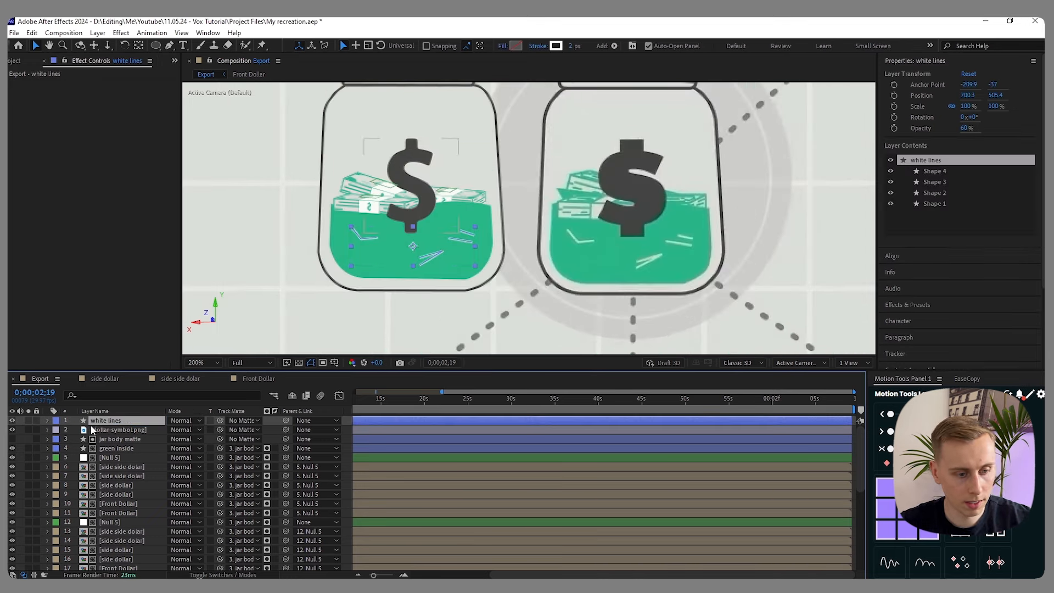
- Pre-compose all layers from white lines down to jar body into a composition named Jar
scroll(132, 446, down, 5)
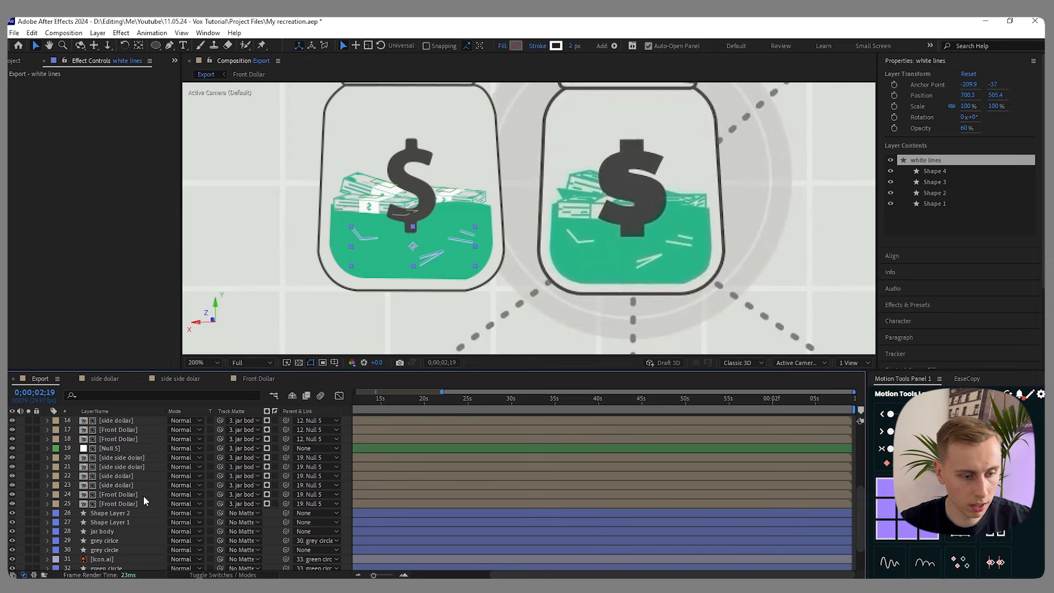
shift+click(112, 531)
scroll(131, 488, up, 3)
right_click(154, 464)
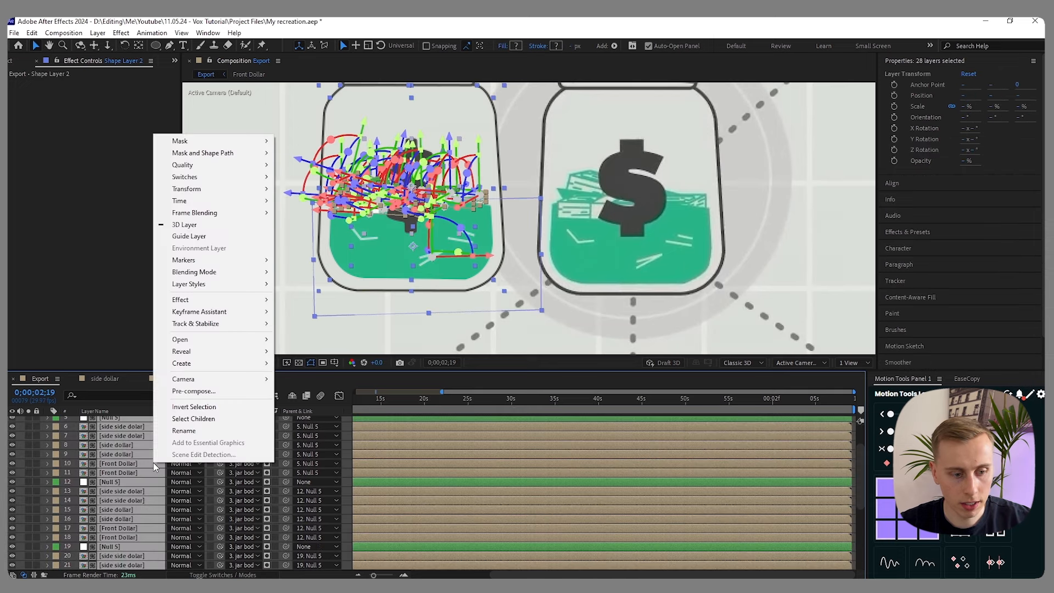
click(199, 391)
text(Jar)
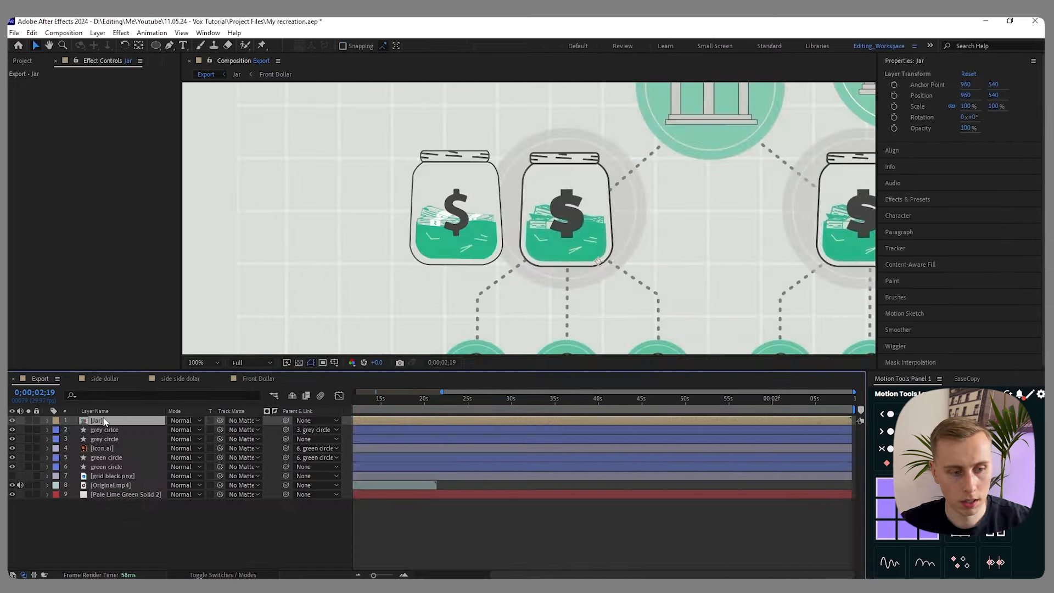
key(Return)
- Center the Jar layer's anchor point on the jar at 700, 450 and place it over the first reference jar at X 902, Y 455
drag(469, 221, 448, 209)
scroll(467, 217, down, 2)
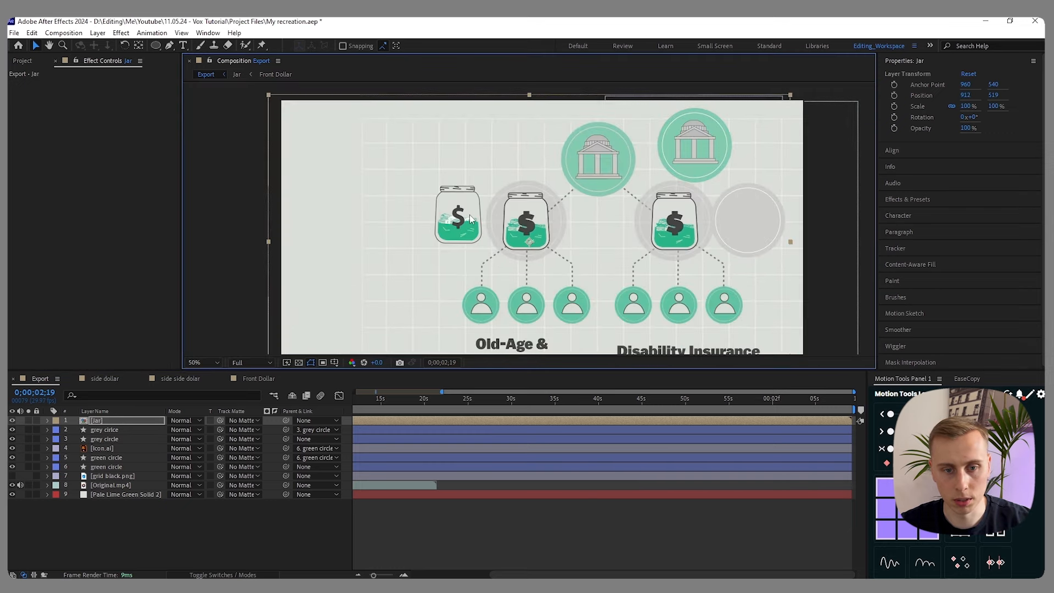
scroll(470, 219, up, 2)
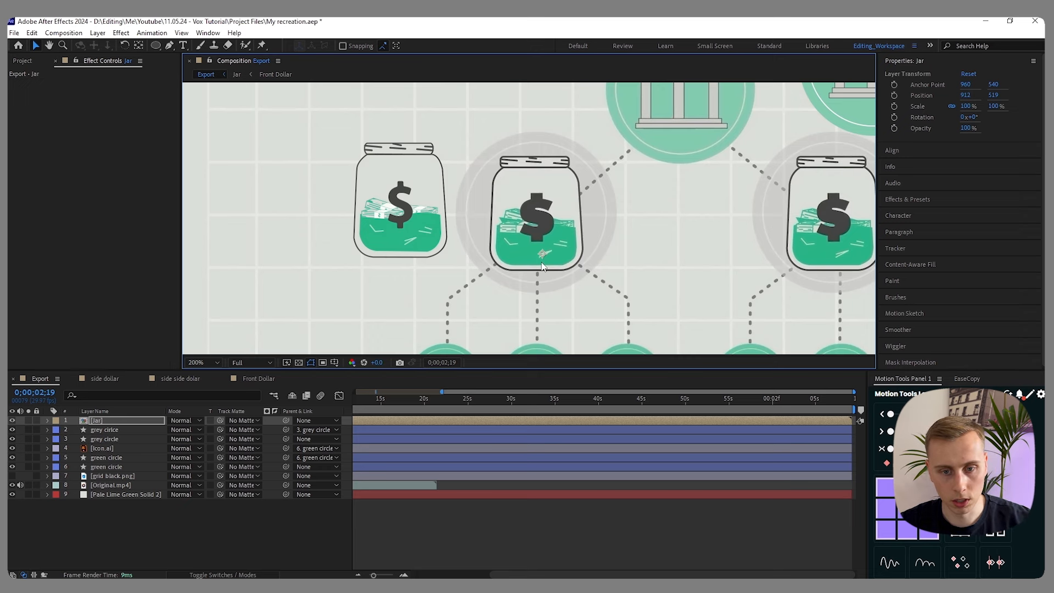
scroll(542, 267, down, 1)
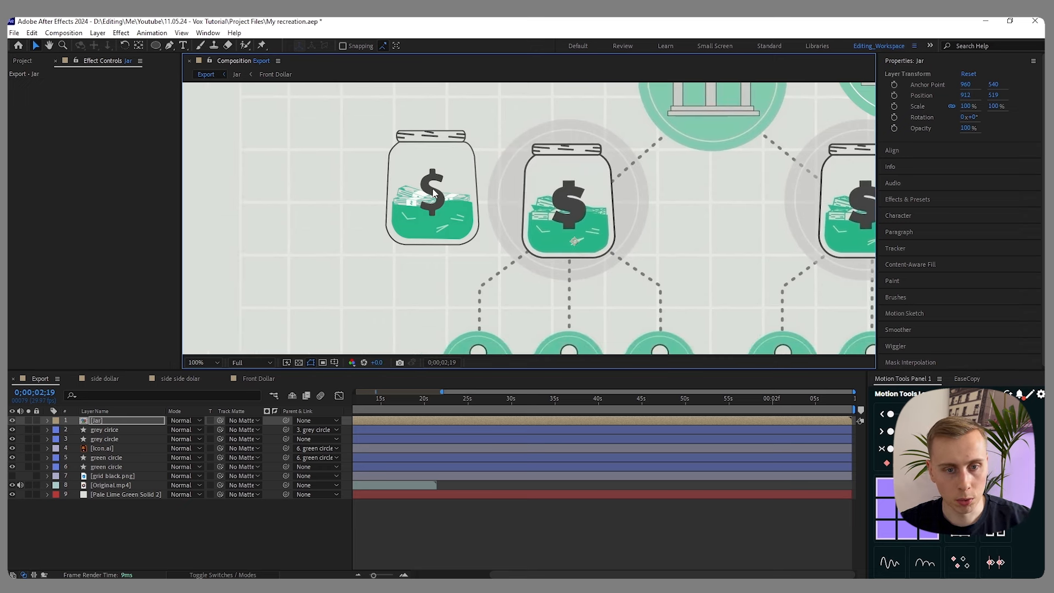
click(140, 46)
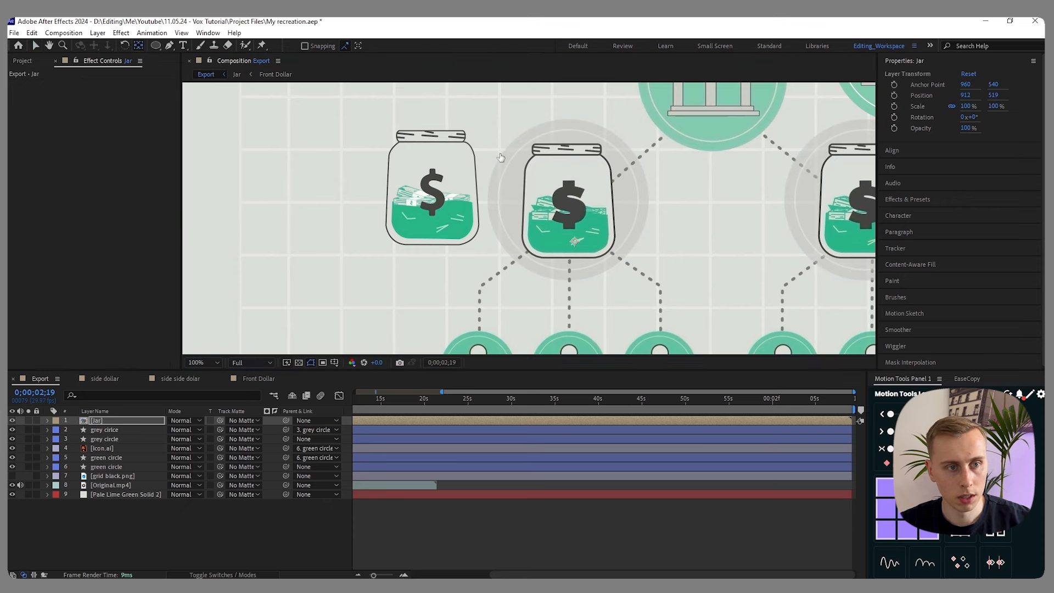
drag(574, 243, 434, 192)
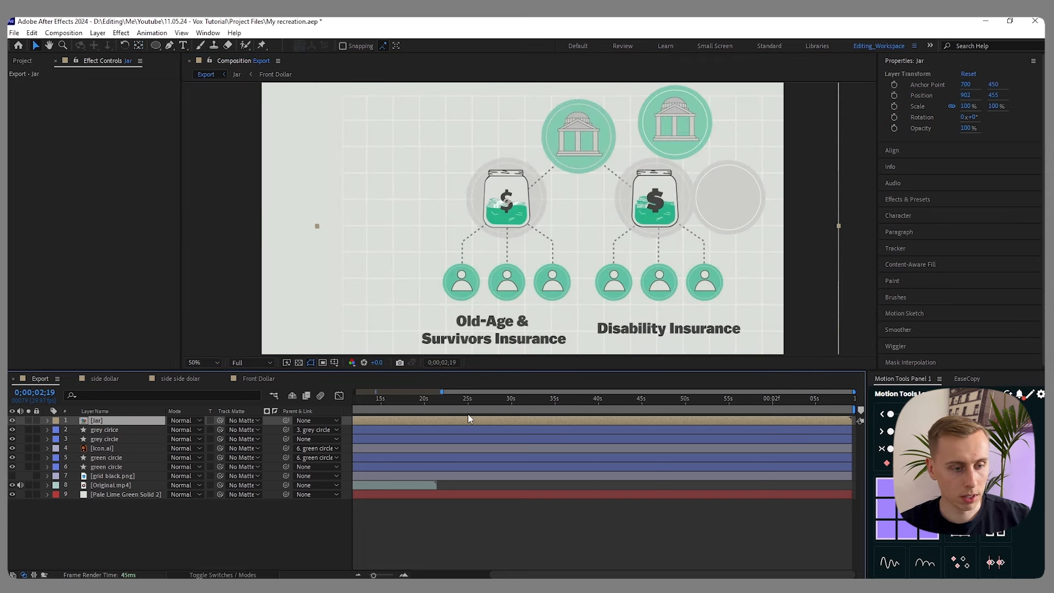
- Duplicate the Jar layer and set the copy's X position to 1450, over the reference jar above Disability Insurance
key(ctrl+d)
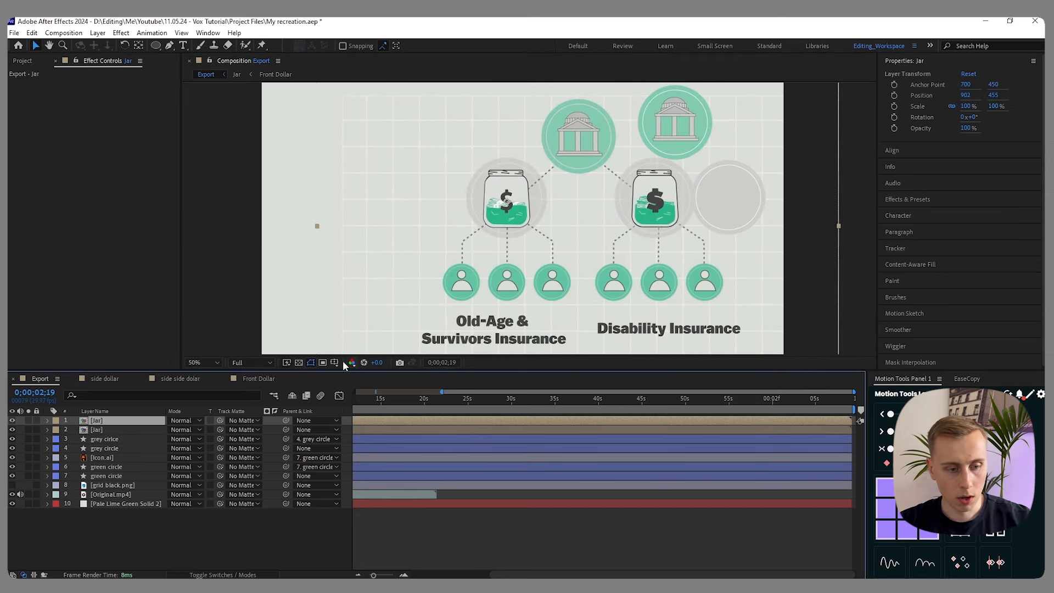
key(p)
drag(176, 431, 466, 418)
drag(466, 418, 463, 419)
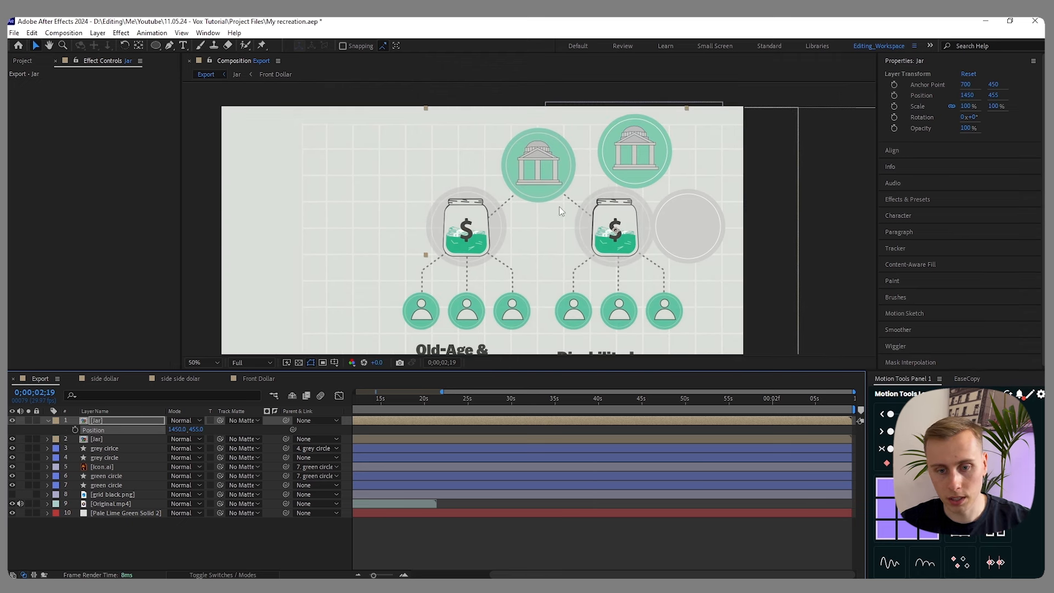
scroll(560, 211, down, 2)
scroll(560, 308, up, 2)
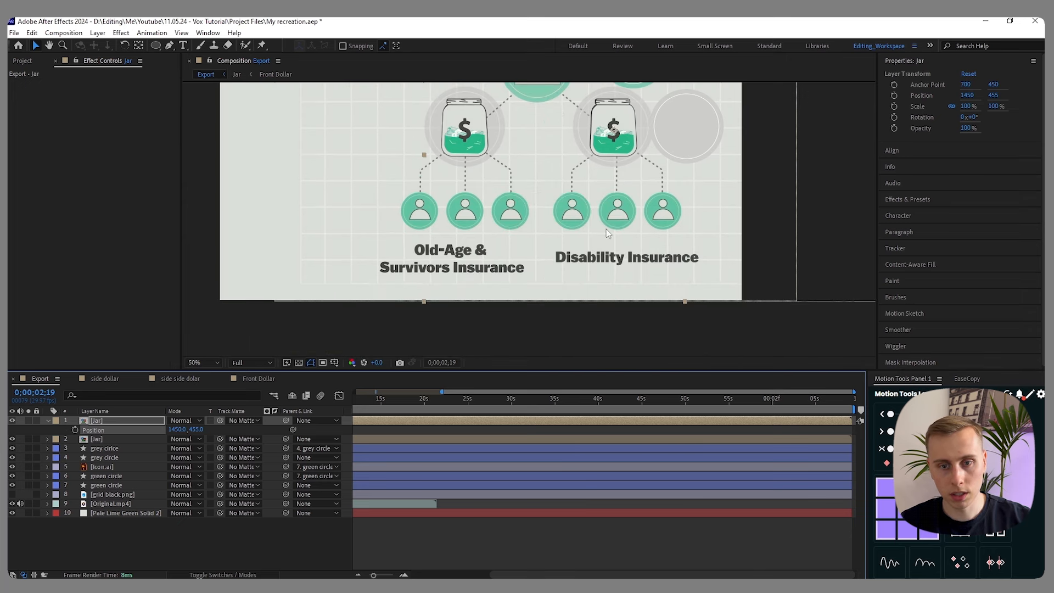
- Draw a straight Pen tool line alongside the reference dotted connector from the lower bank circle to the first jar
scroll(633, 203, down, 2)
scroll(630, 184, up, 2)
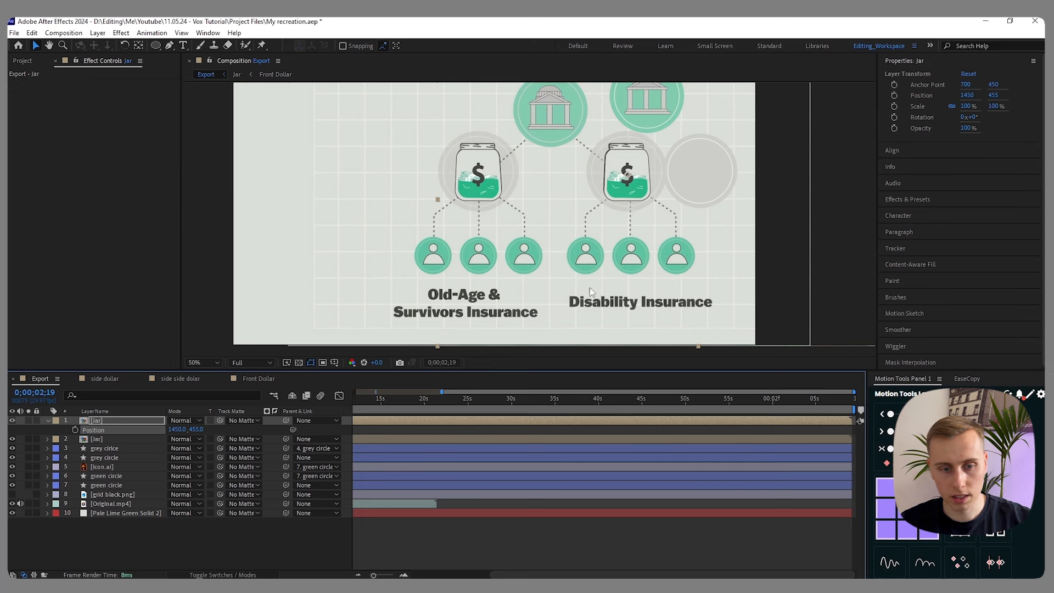
scroll(556, 292, up, 1)
click(212, 552)
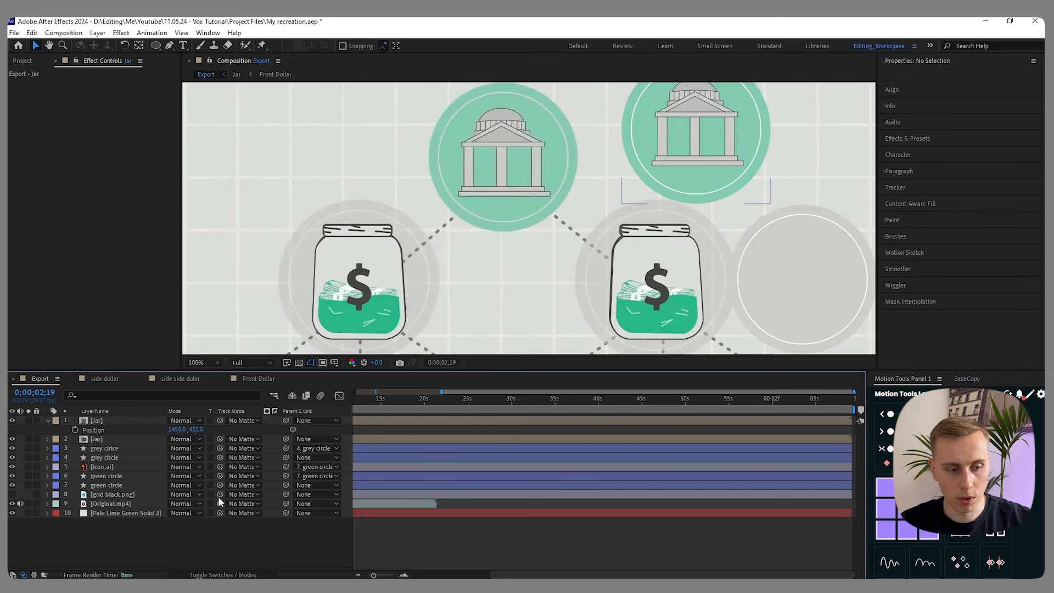
key(g)
scroll(439, 231, up, 1)
click(491, 187)
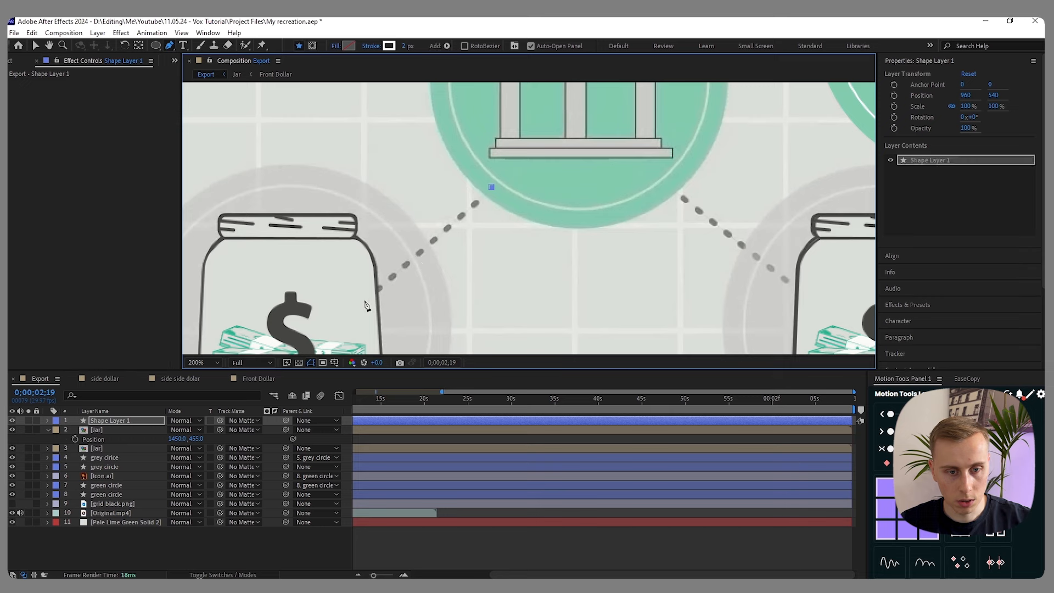
click(369, 297)
scroll(341, 283, down, 2)
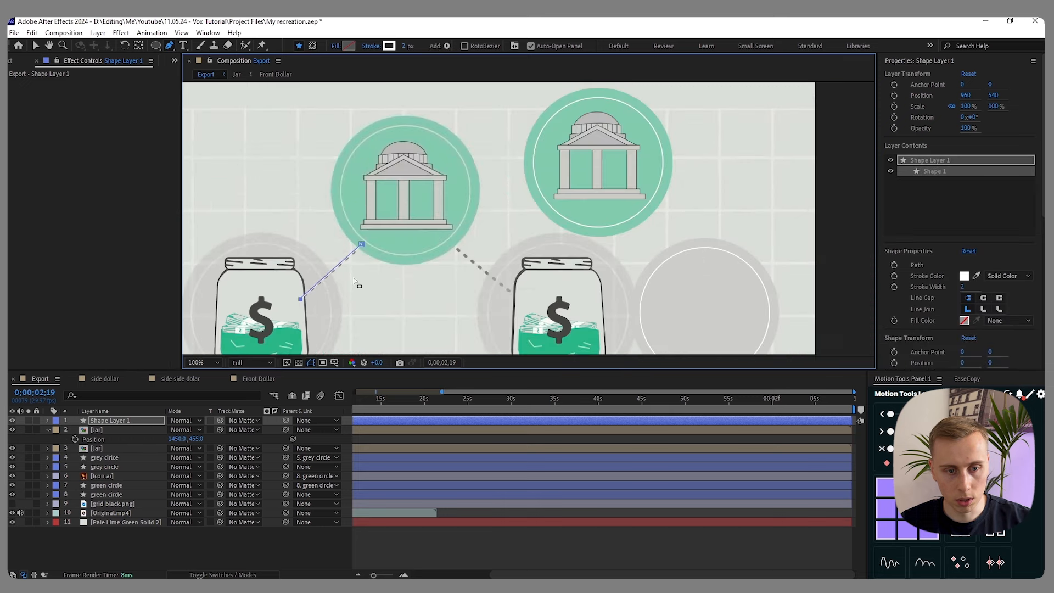
- Set the new line's stroke width to 3 px and sample its stroke color from the reference connector's grey dots
scroll(351, 269, up, 2)
drag(404, 48, 410, 49)
key(v)
click(473, 48)
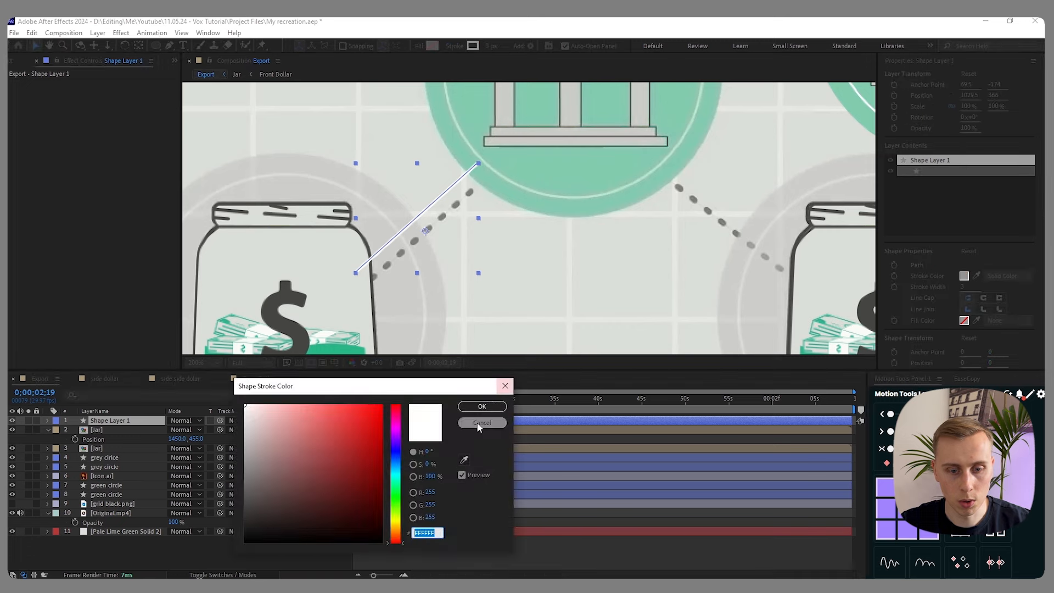
click(463, 460)
click(446, 212)
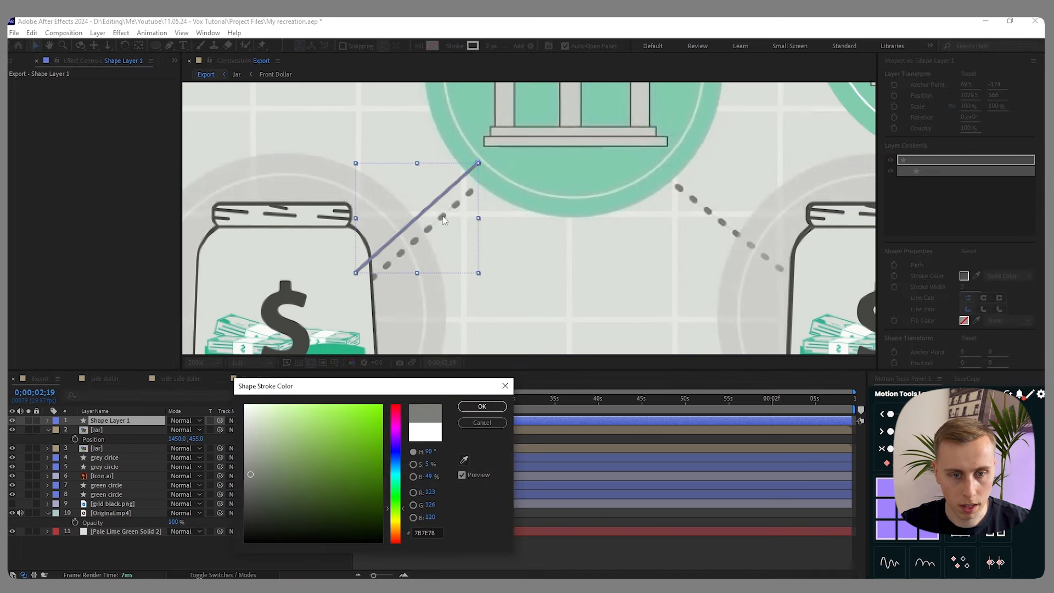
click(483, 406)
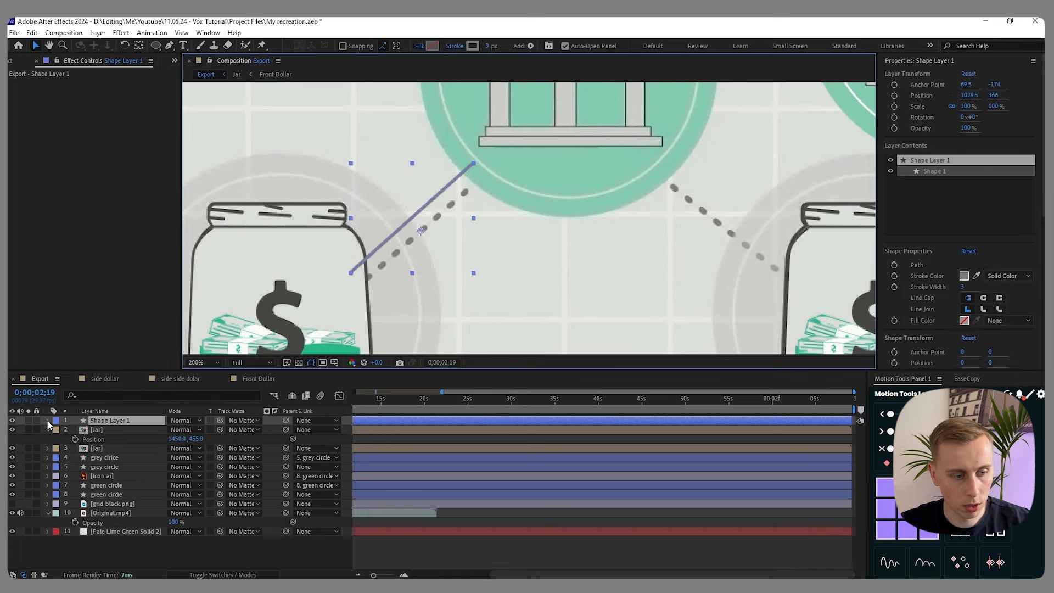
- Add dashes to the line's stroke and set the dash length to 8
click(47, 421)
click(58, 430)
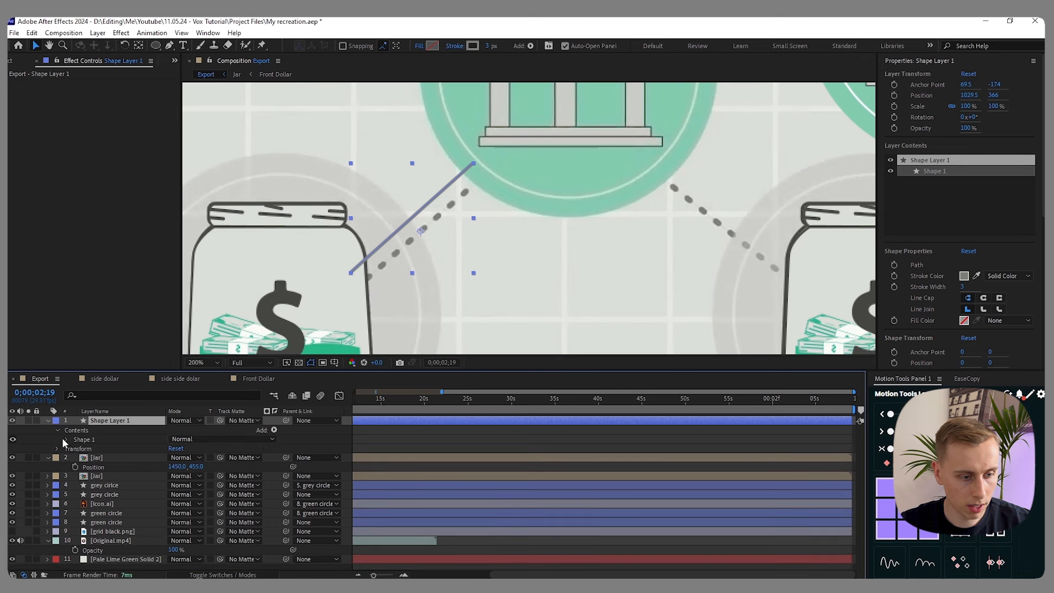
click(65, 438)
click(77, 458)
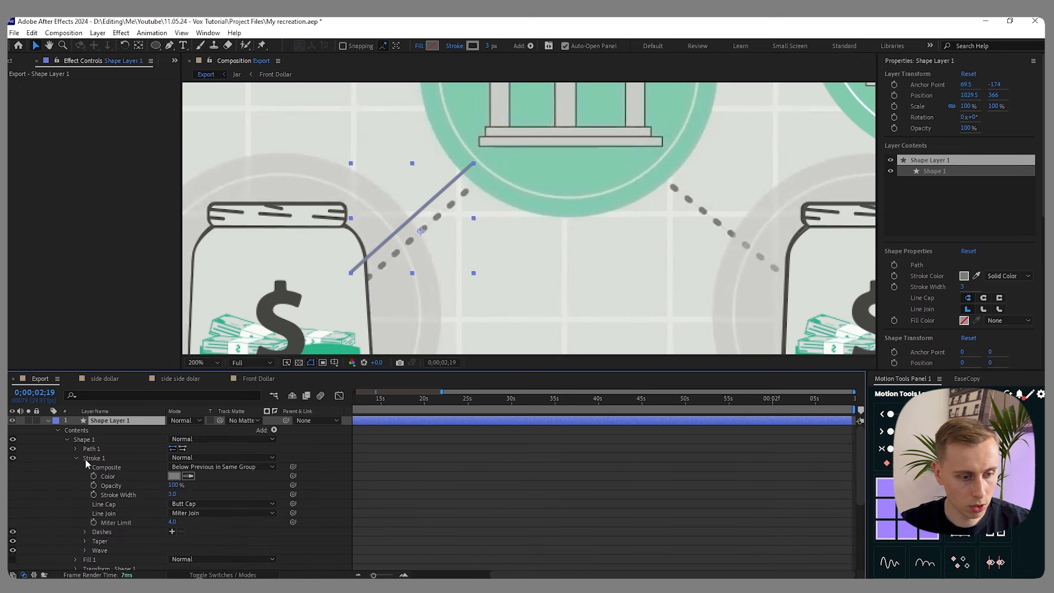
click(172, 532)
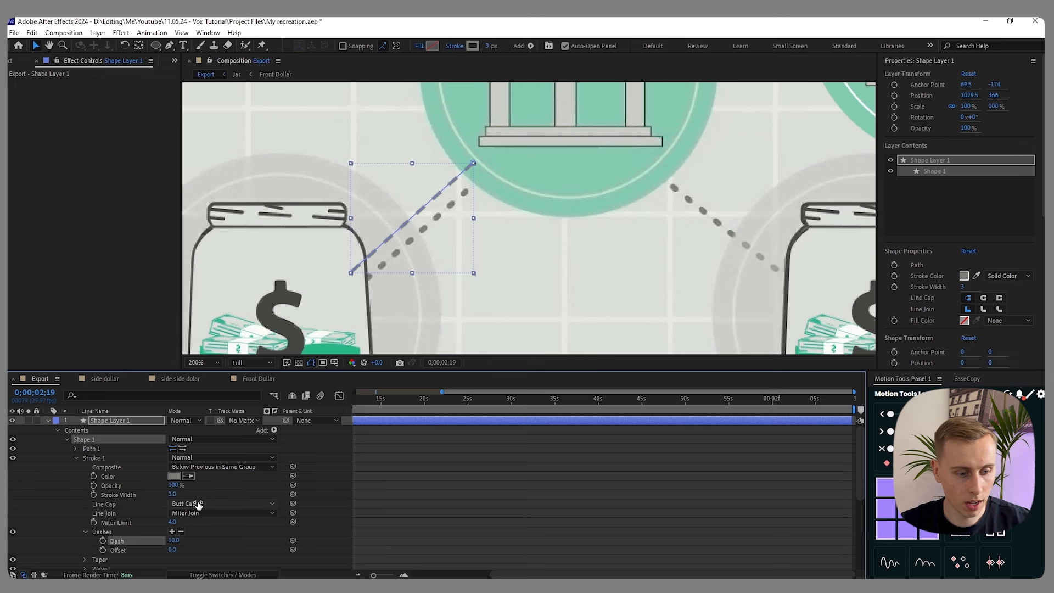
scroll(193, 497, down, 2)
drag(175, 485, 174, 486)
click(176, 487)
text(10)
key(Return)
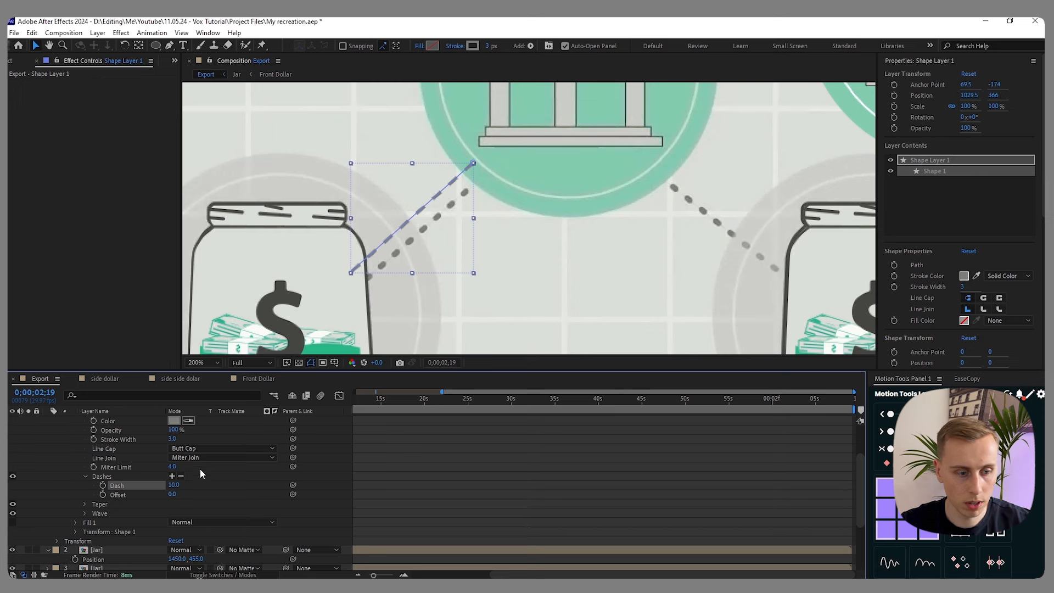
click(179, 486)
key(Return)
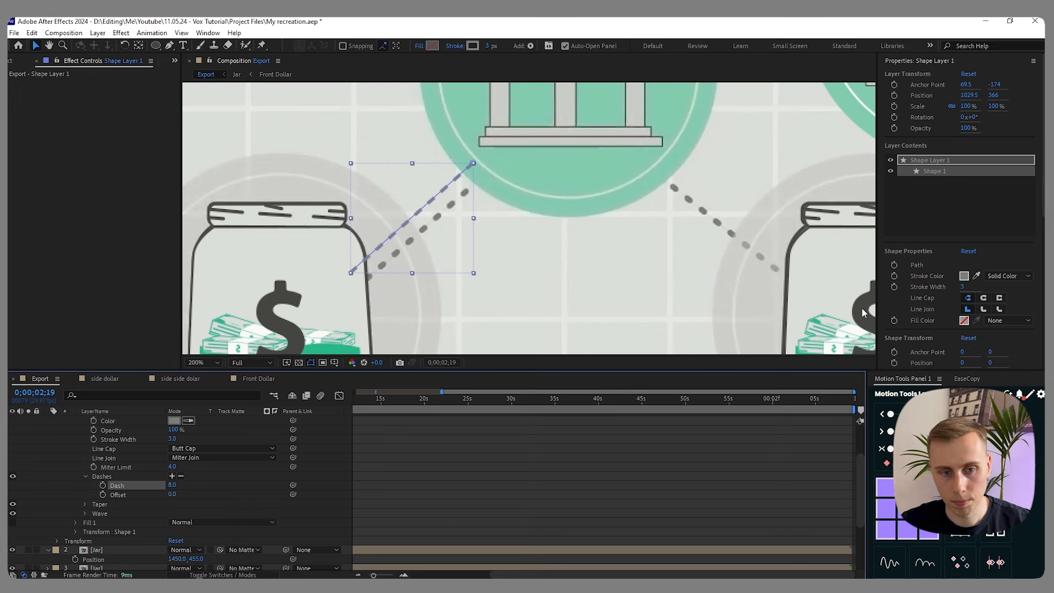
- Give the dashed line round caps and round joins, and set its dash length to 7
click(983, 298)
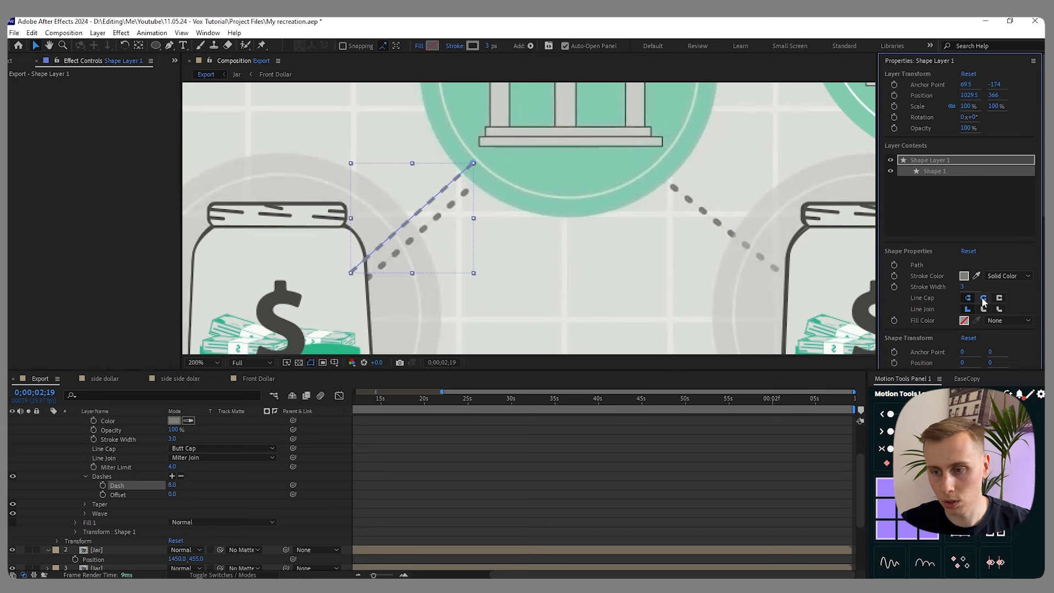
click(984, 309)
scroll(401, 225, up, 1)
drag(172, 477, 177, 477)
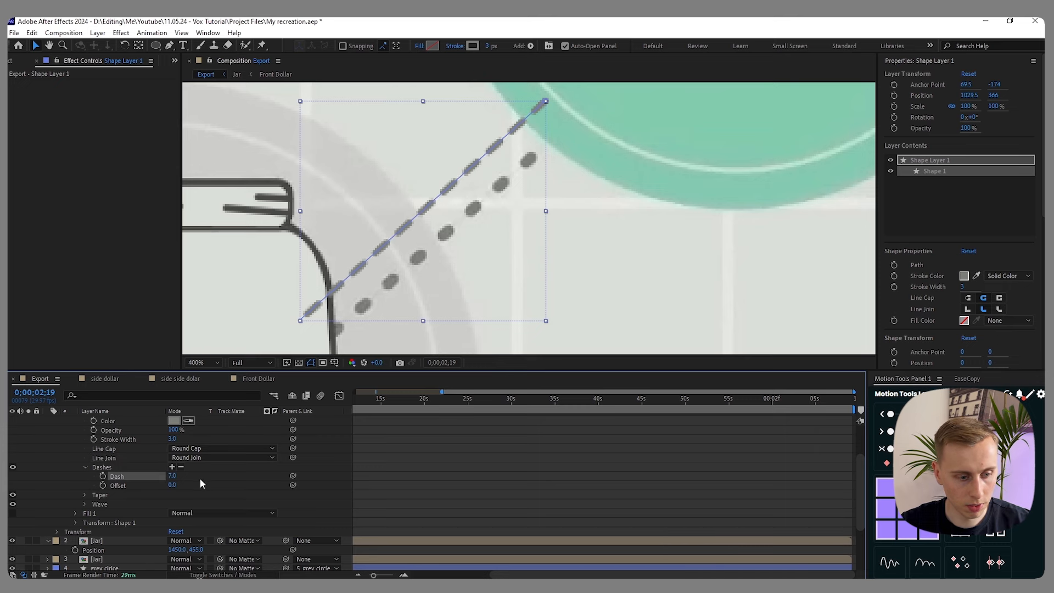
- Add a gap to the stroke dashes and set the stroke width to 4 px, dash to 5 and gap to 12
click(172, 467)
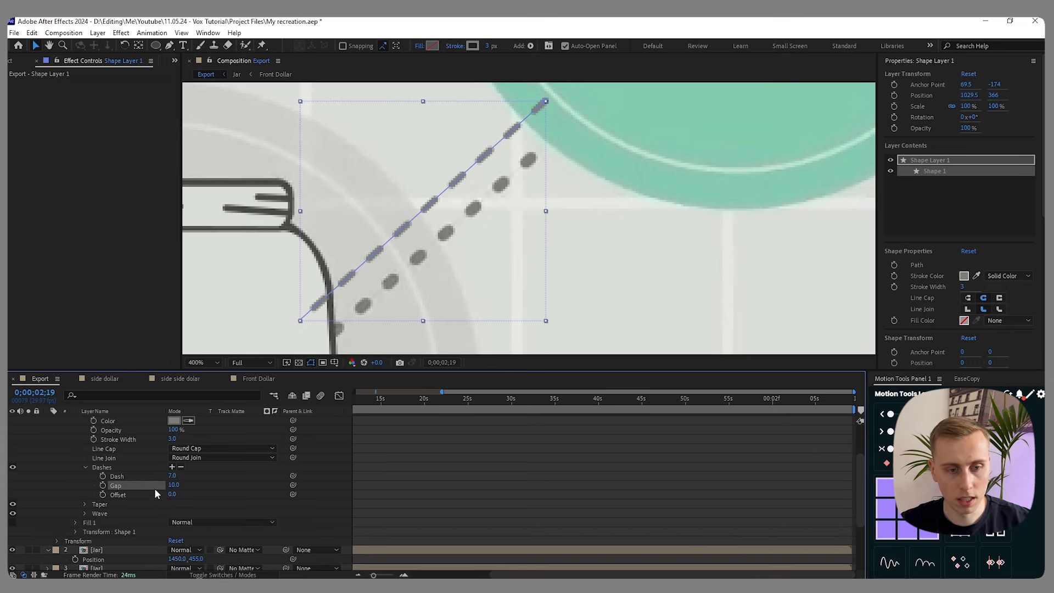
mouse_move(175, 487)
mouse_down()
mouse_move(164, 487)
mouse_move(182, 491)
mouse_move(170, 476)
mouse_up()
click(493, 49)
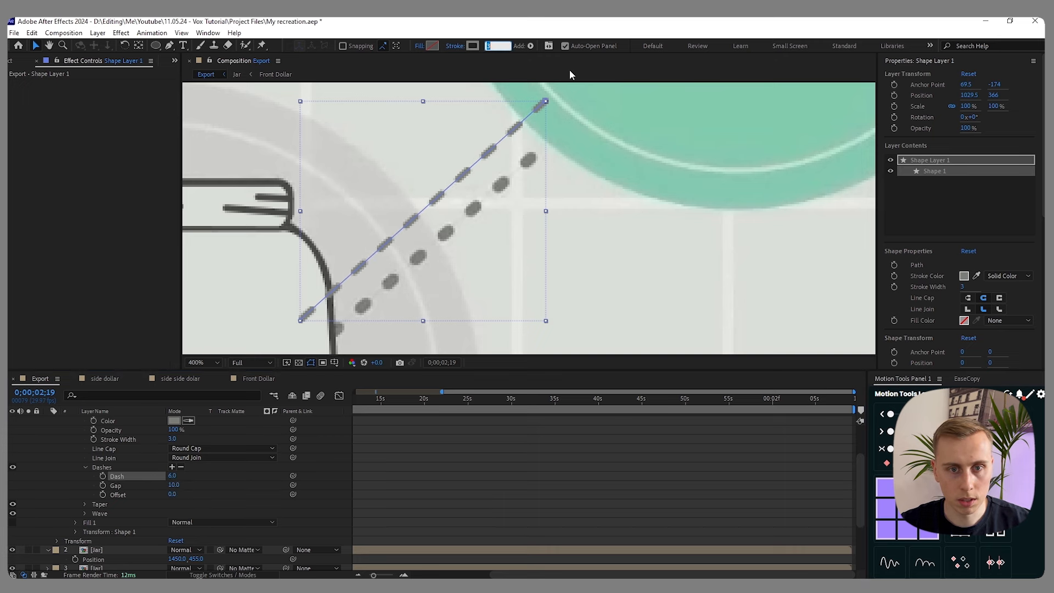
text(4)
key(Return)
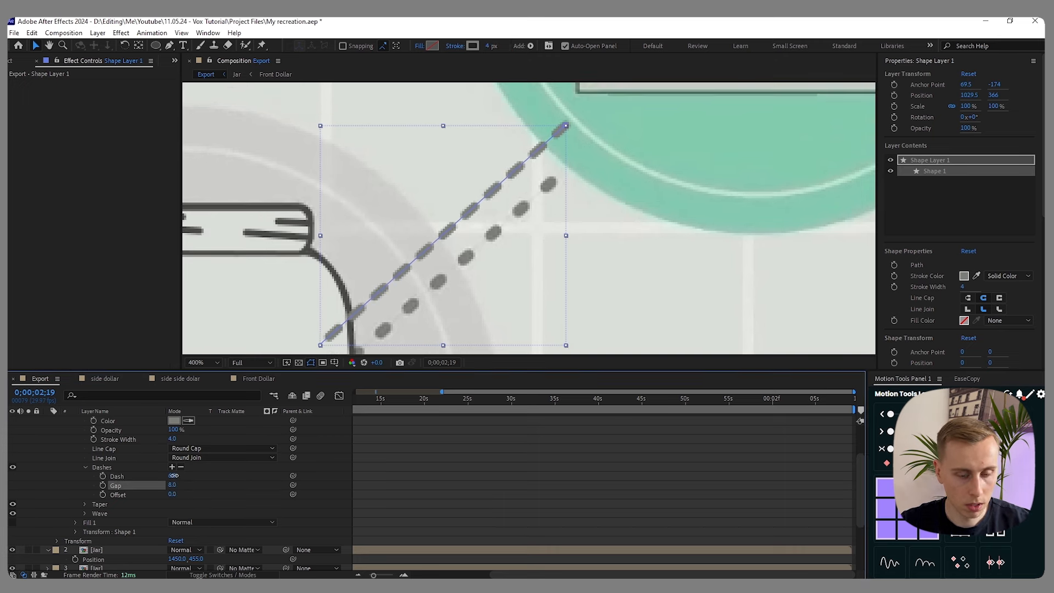
click(173, 476)
text(5)
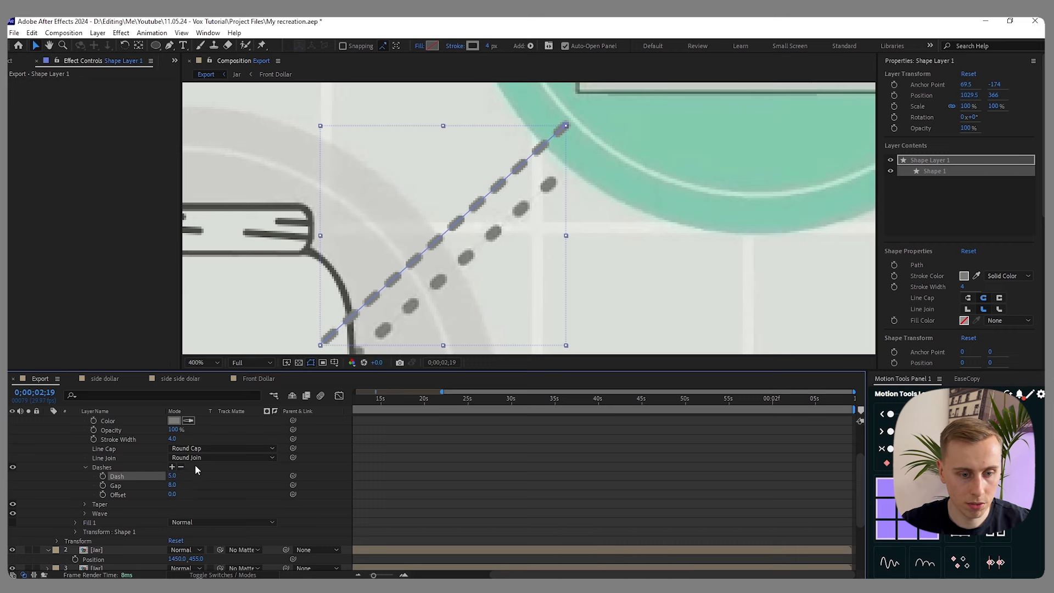
drag(173, 486, 176, 486)
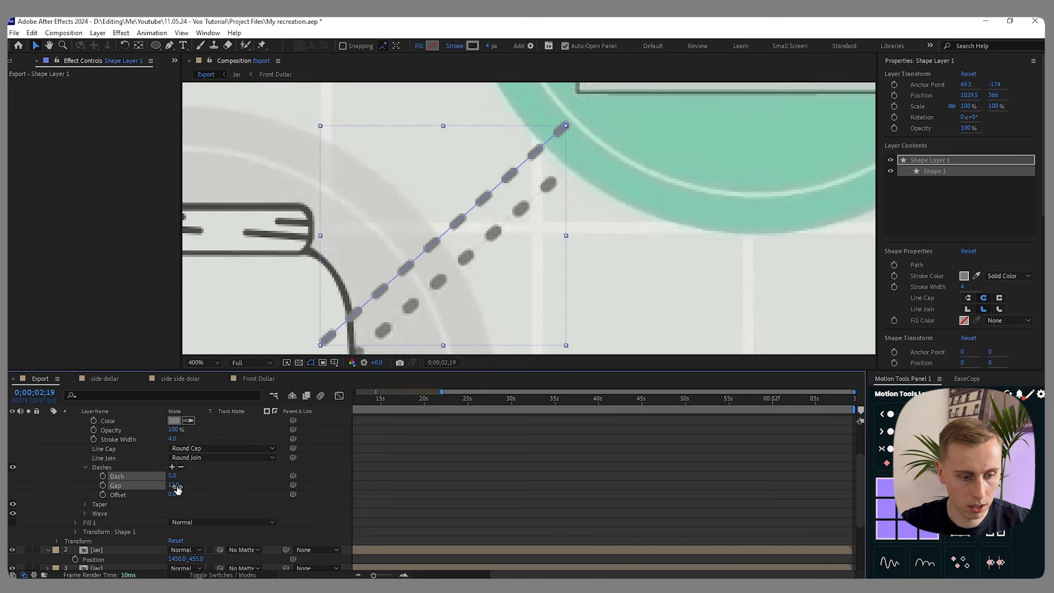
- Set the dashed line's stroke width to 4.5 px and align it over the reference dots at about X 1036, Y 379
scroll(472, 210, down, 1)
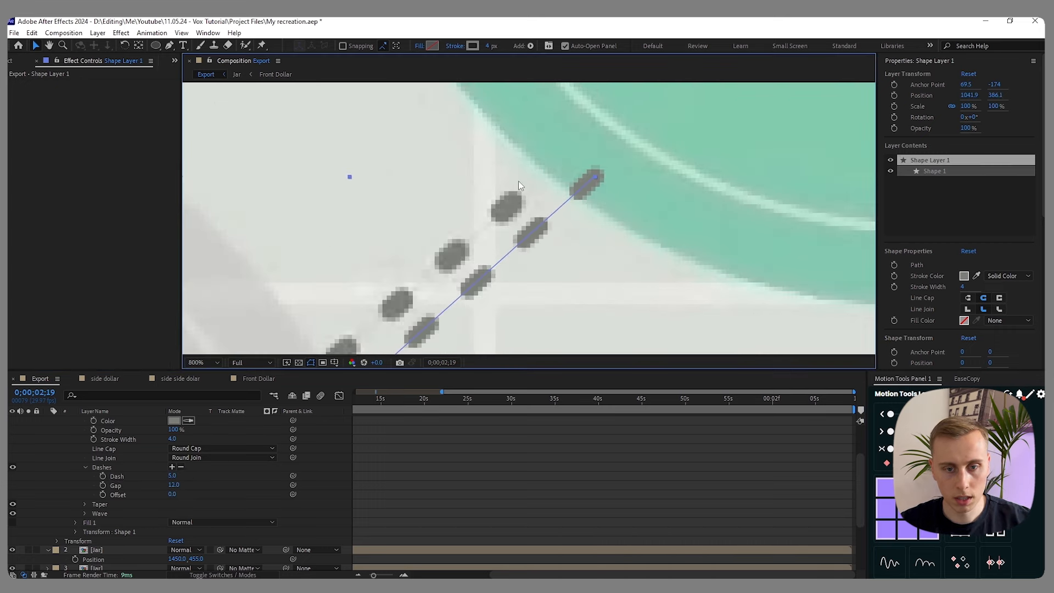
scroll(518, 181, down, 1)
click(489, 45)
text(4.5)
key(Return)
drag(463, 278, 448, 267)
drag(450, 266, 452, 262)
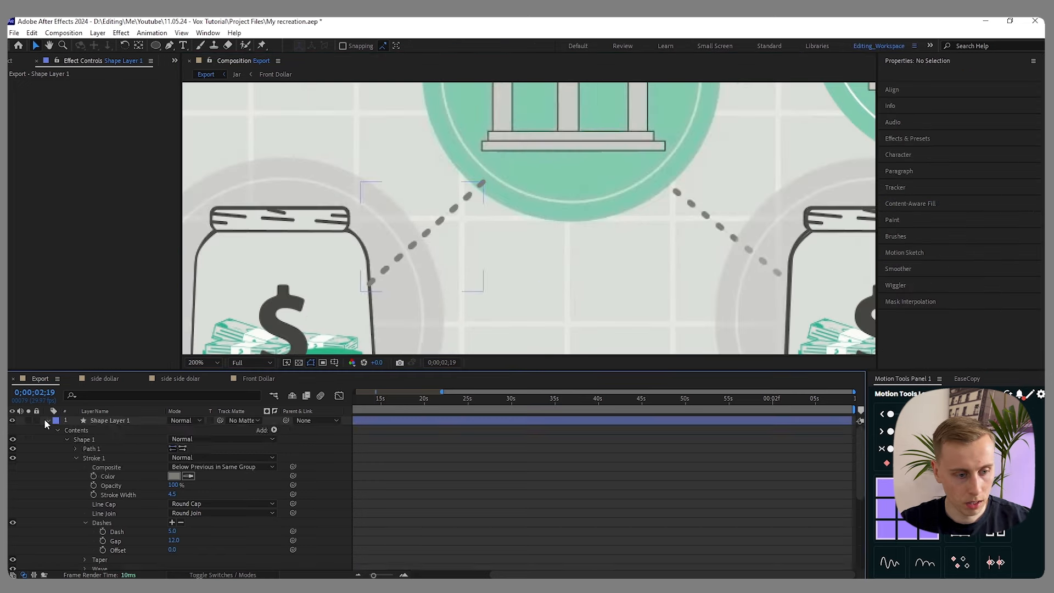
- Rename Shape Layer 1 as "dashed line"
click(47, 421)
click(109, 421)
key(Return)
text(dashed line)
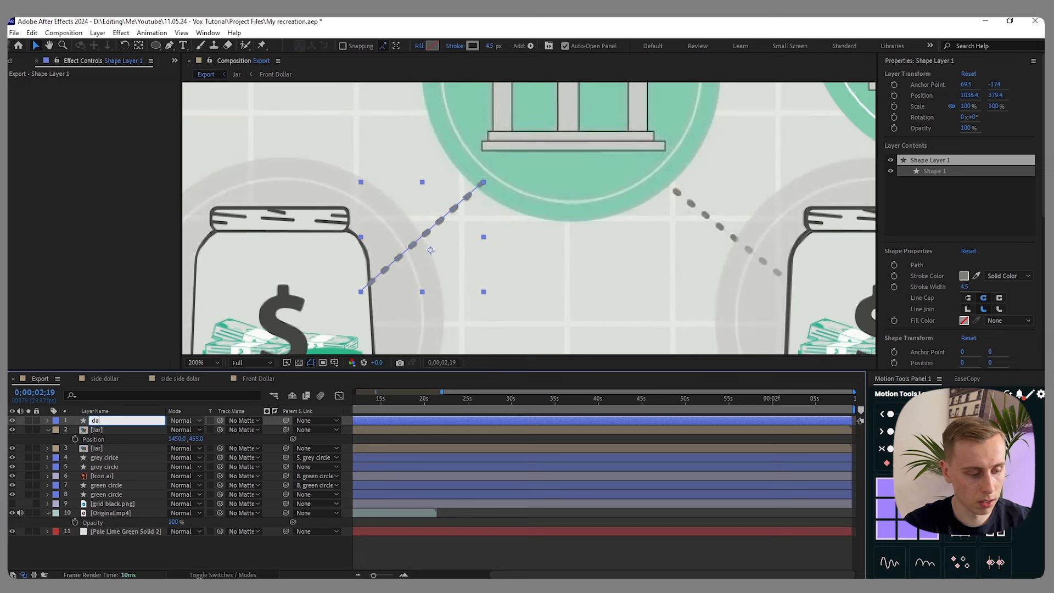
key(Return)
- Duplicate the dashed line and place the copy, flipped horizontally, over the reference connector leading to the second jar
key(ctrl+d)
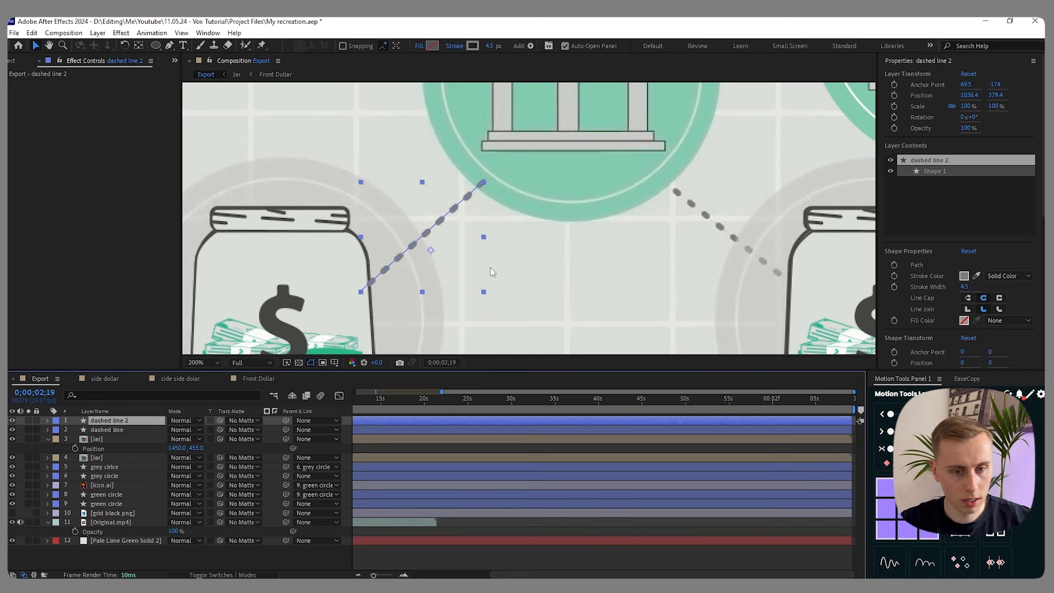
drag(443, 238, 719, 229)
right_click(105, 422)
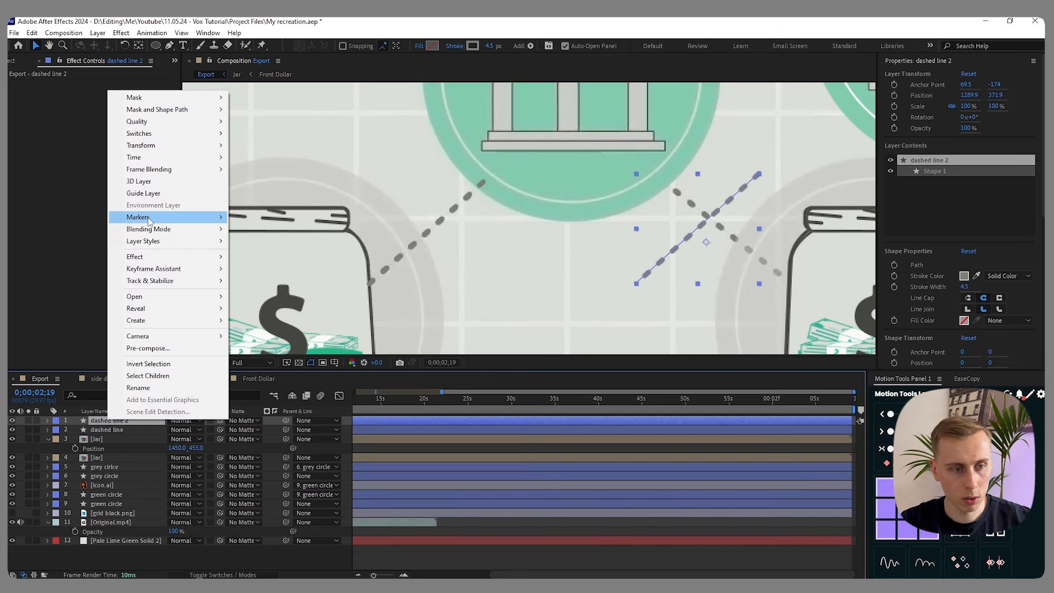
mouse_move(168, 146)
click(265, 237)
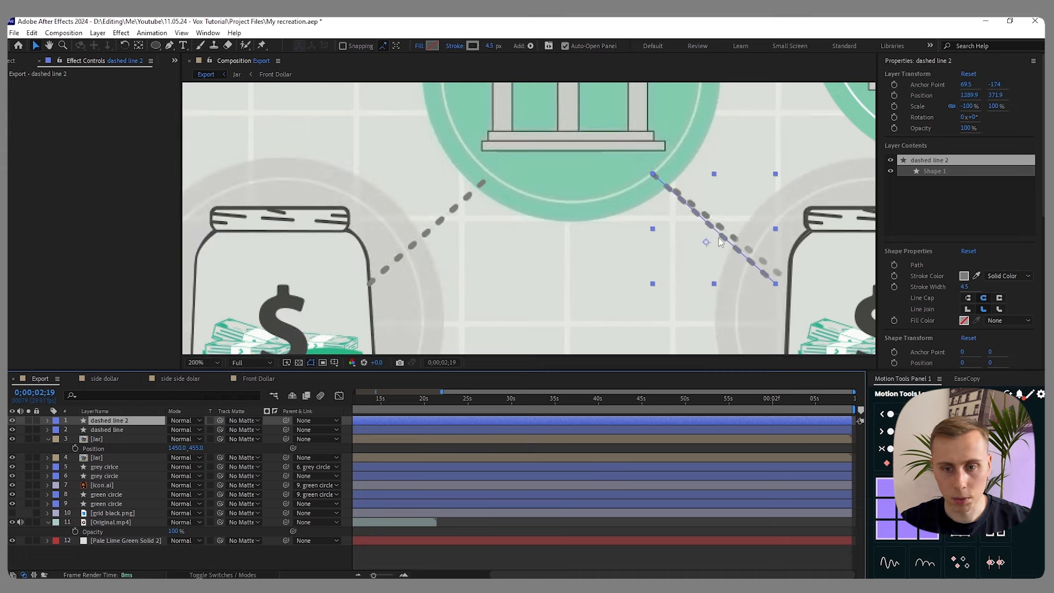
scroll(698, 226, down, 2)
scroll(581, 190, down, 1)
click(214, 555)
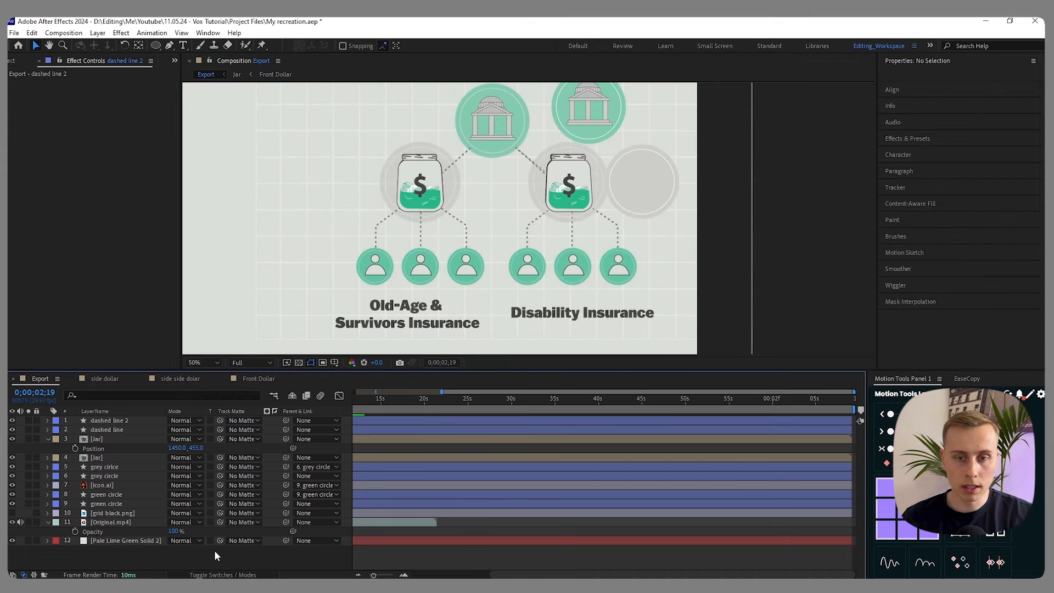
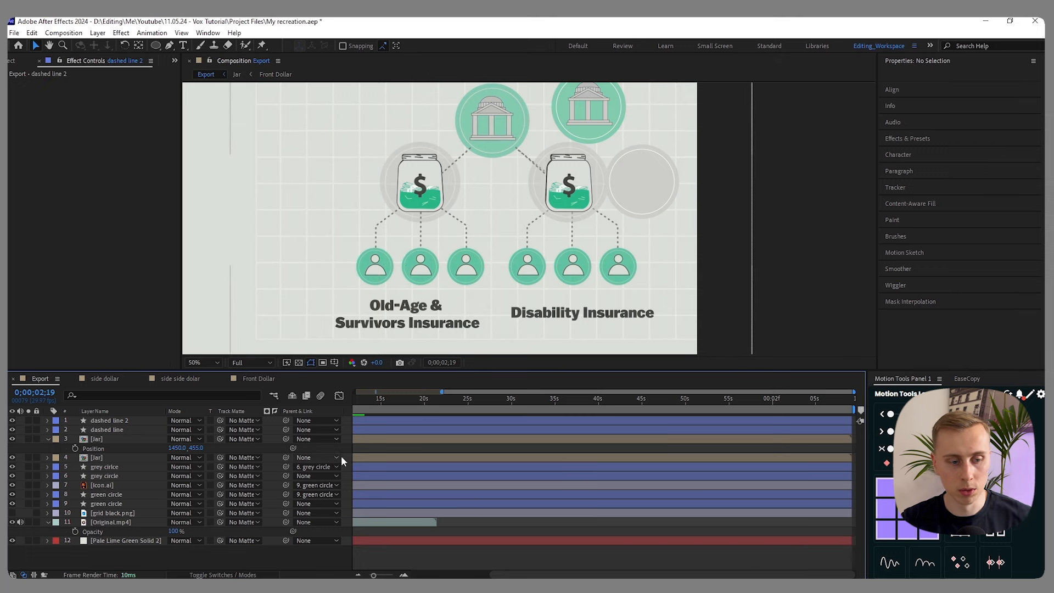
- Create a 60 px text layer reading "Old-Age & Survivors Insurance" on two lines
right_click(167, 554)
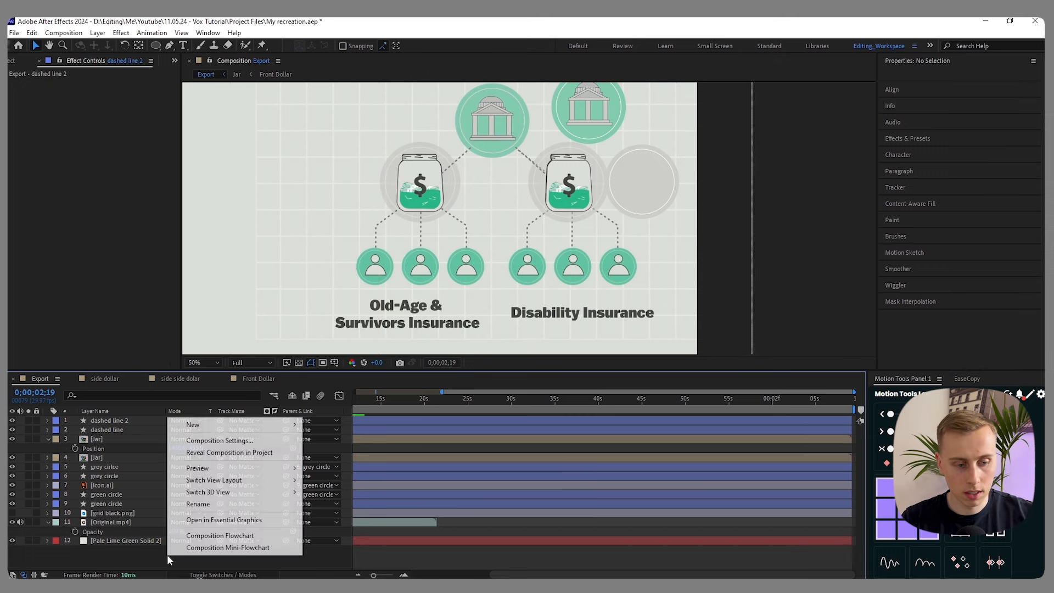
mouse_move(230, 429)
click(350, 441)
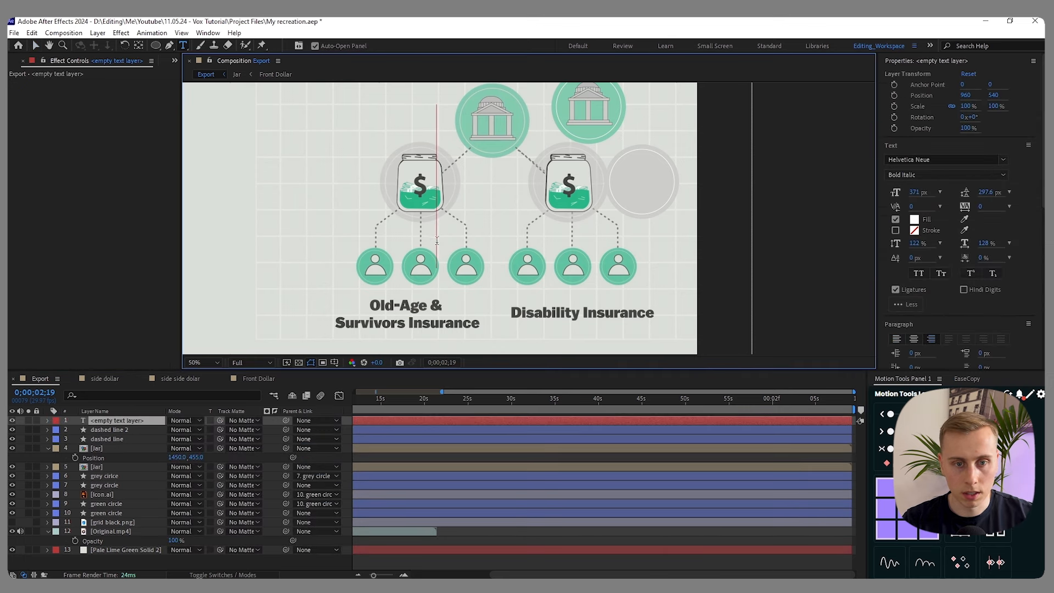
click(913, 193)
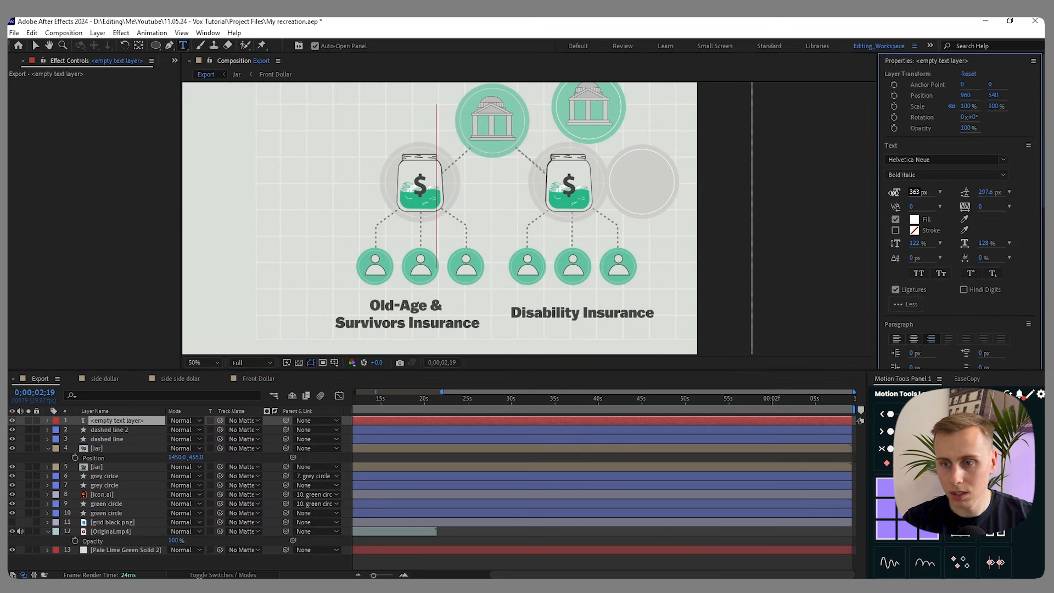
text(60)
key(Return)
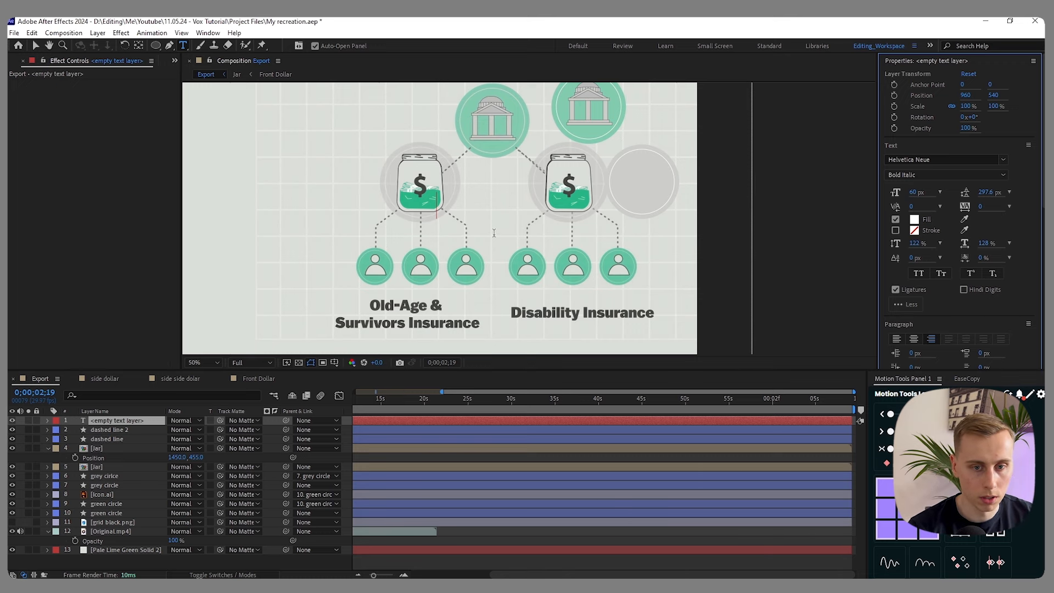
text(Old-Age & Survivors Insurance)
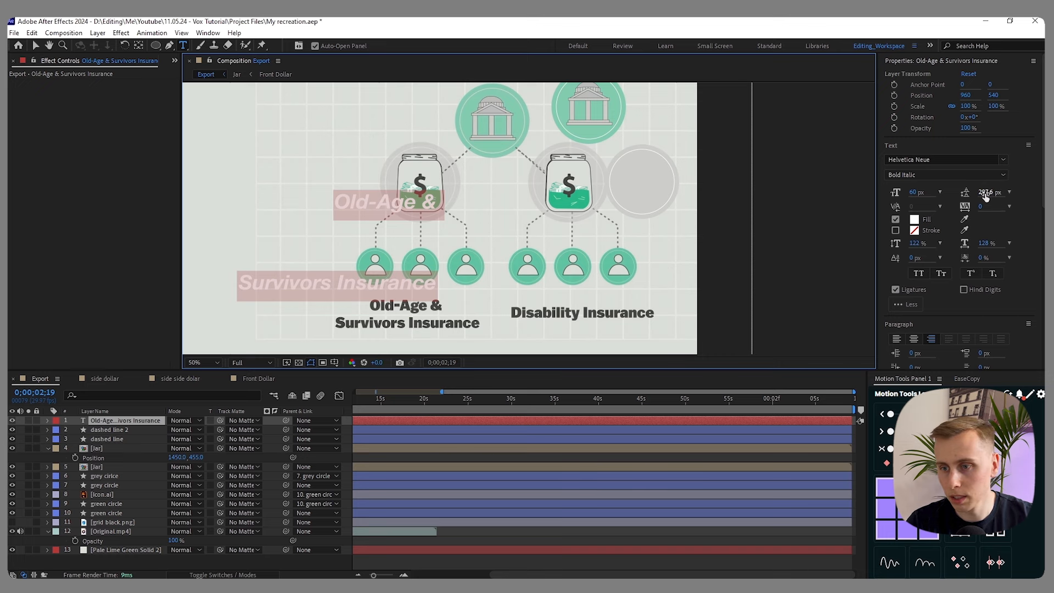
- Center-align the Old-Age & Survivors Insurance text and set its line spacing to 92.6 px
drag(987, 193, 892, 201)
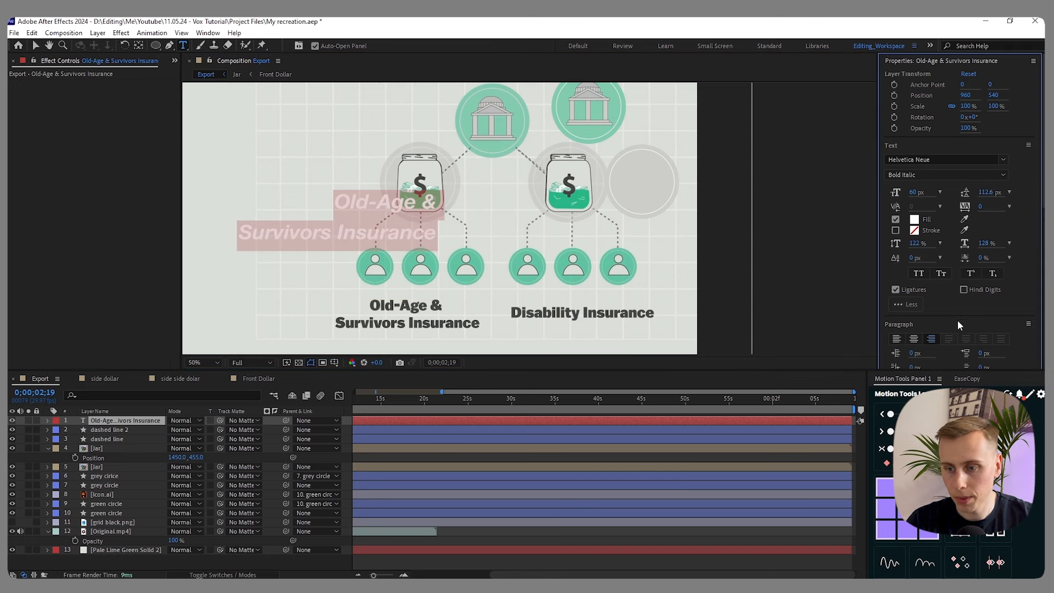
click(915, 340)
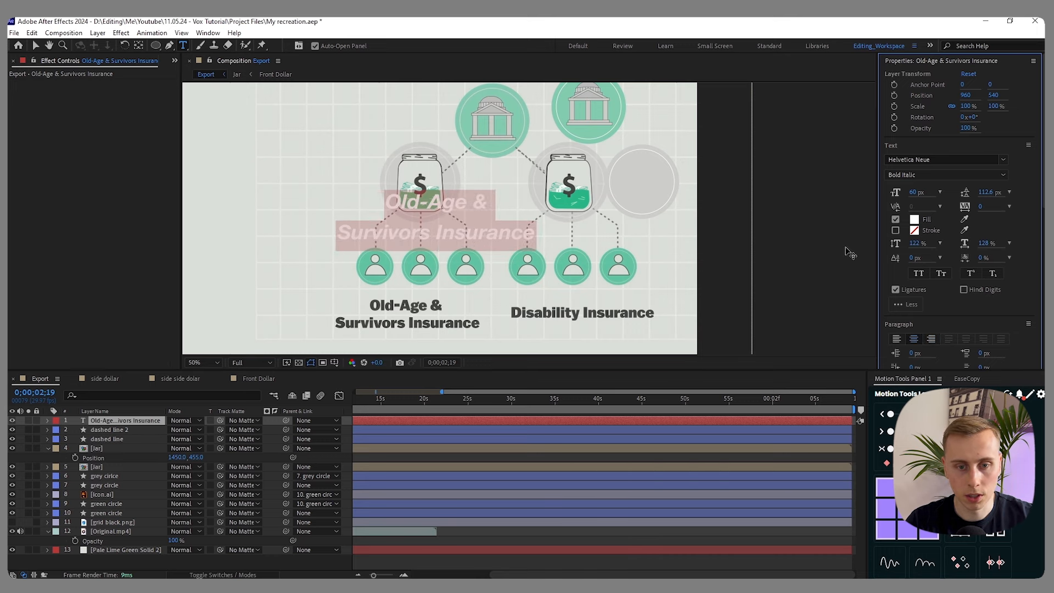
drag(988, 192, 975, 192)
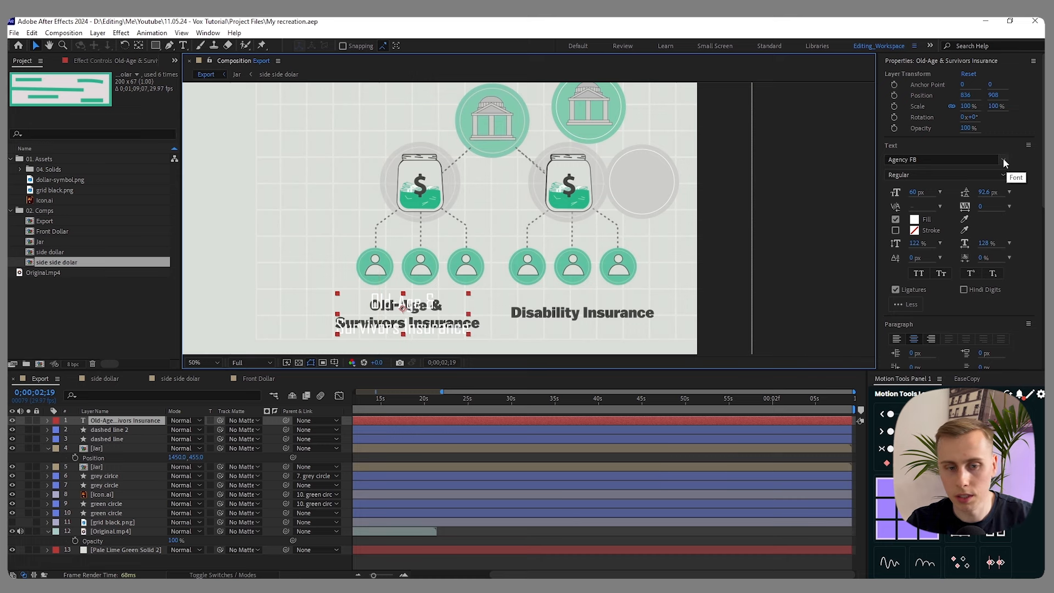
- Set the Old-Age & Survivors Insurance label's font to Franklin Gothic ATF in the Black style
click(1003, 162)
text(atf)
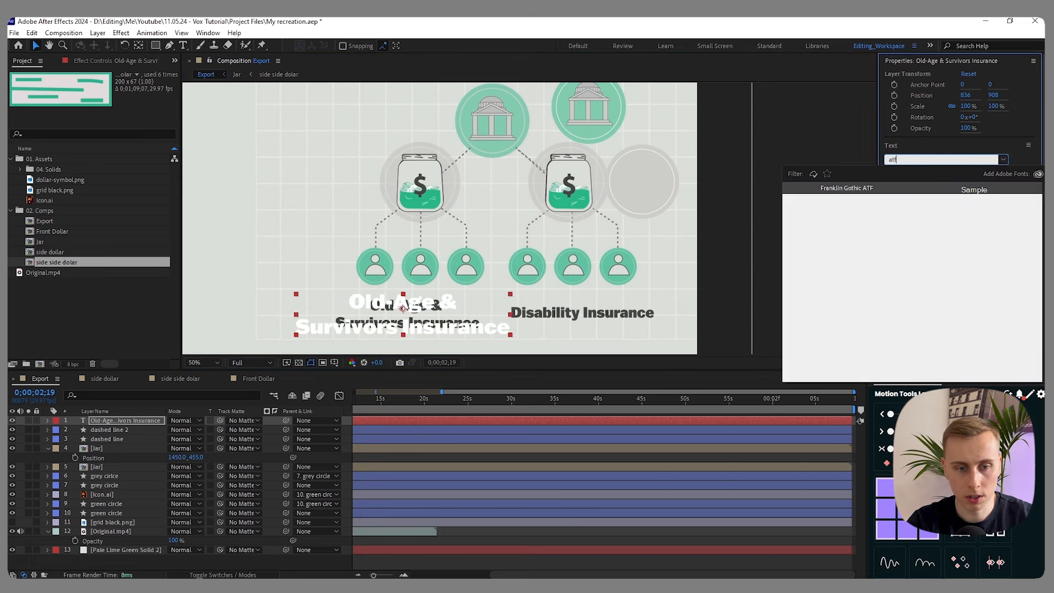
key(Return)
click(994, 175)
click(995, 174)
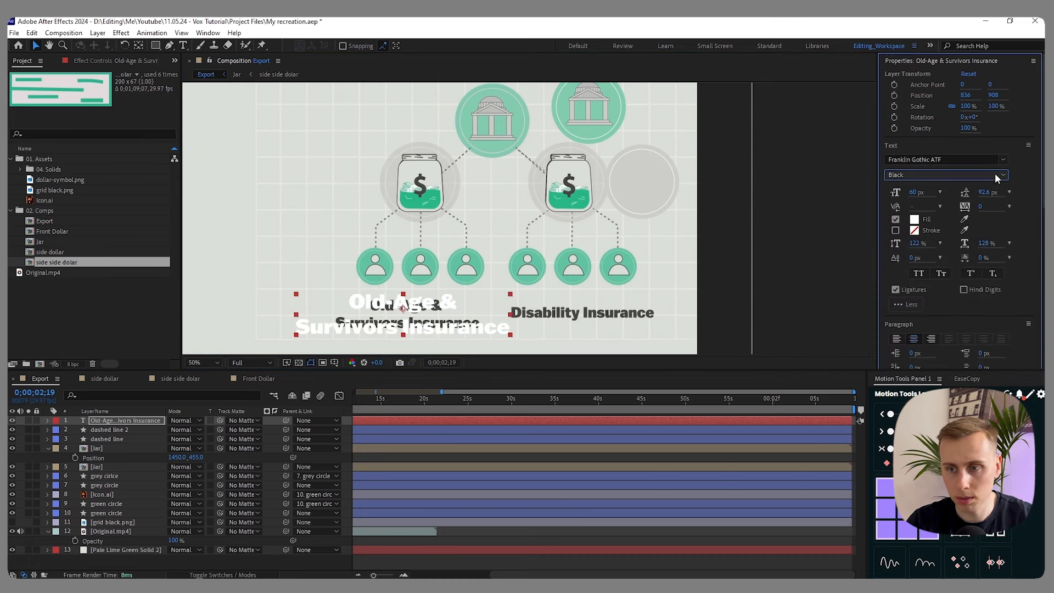
- Set the label's font size to 41 px and line spacing to 61.6 px, offsetting it from the reference text for comparison
drag(668, 264, 691, 245)
drag(913, 193, 904, 192)
scroll(410, 311, up, 1)
drag(445, 289, 542, 272)
scroll(453, 296, down, 1)
scroll(495, 264, up, 1)
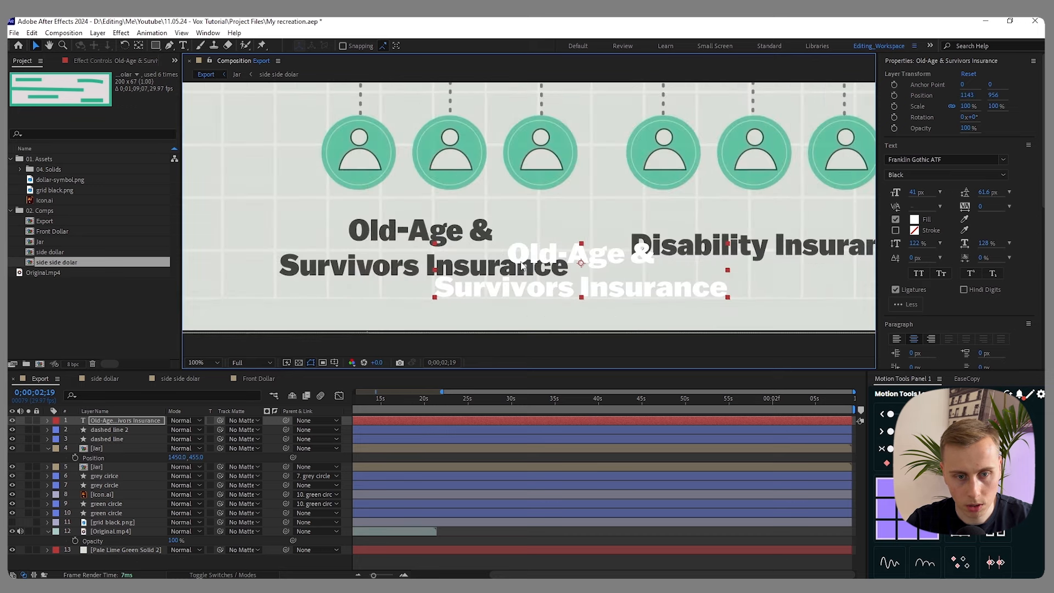
- Fill the Old-Age & Survivors Insurance label with the dark grey sampled from the reference lettering
click(914, 220)
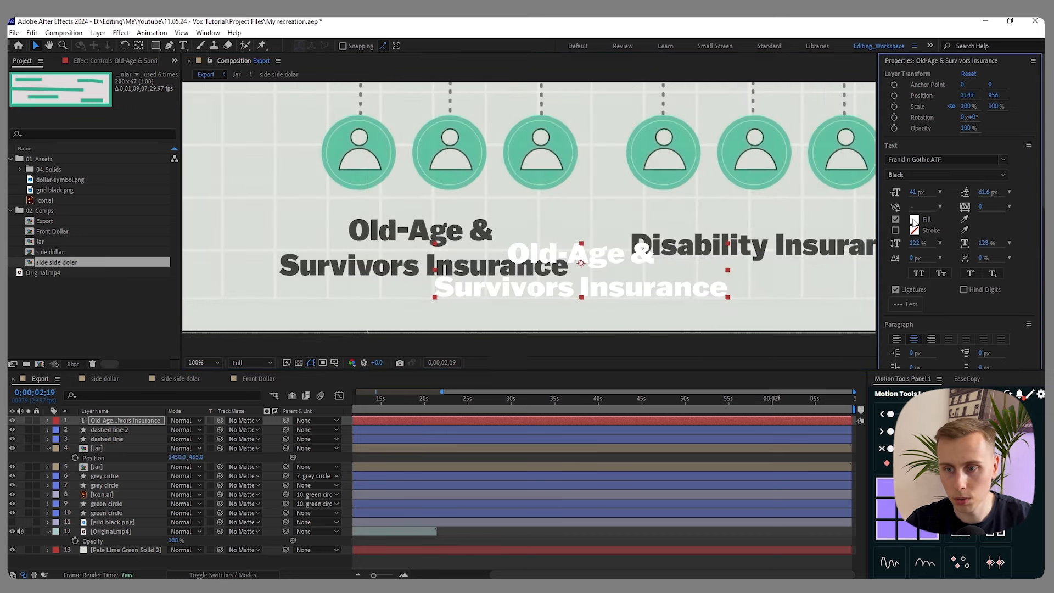
click(464, 460)
click(337, 266)
click(337, 269)
key(Return)
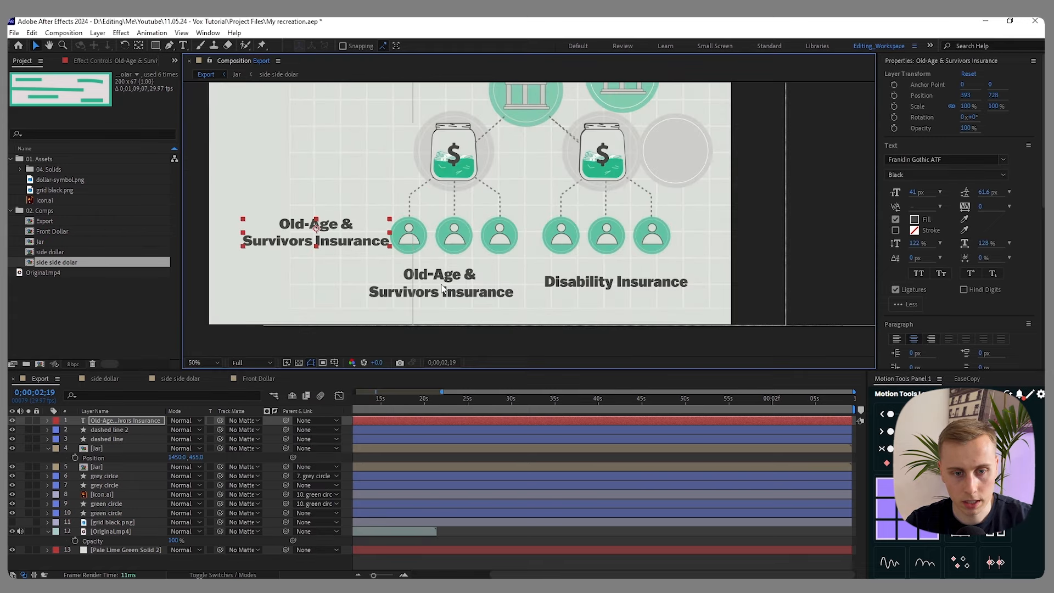
- Move the label to the empty area beside the first jar's people icons and collapse the Original.mp4 and Jar layer properties
drag(329, 228, 315, 188)
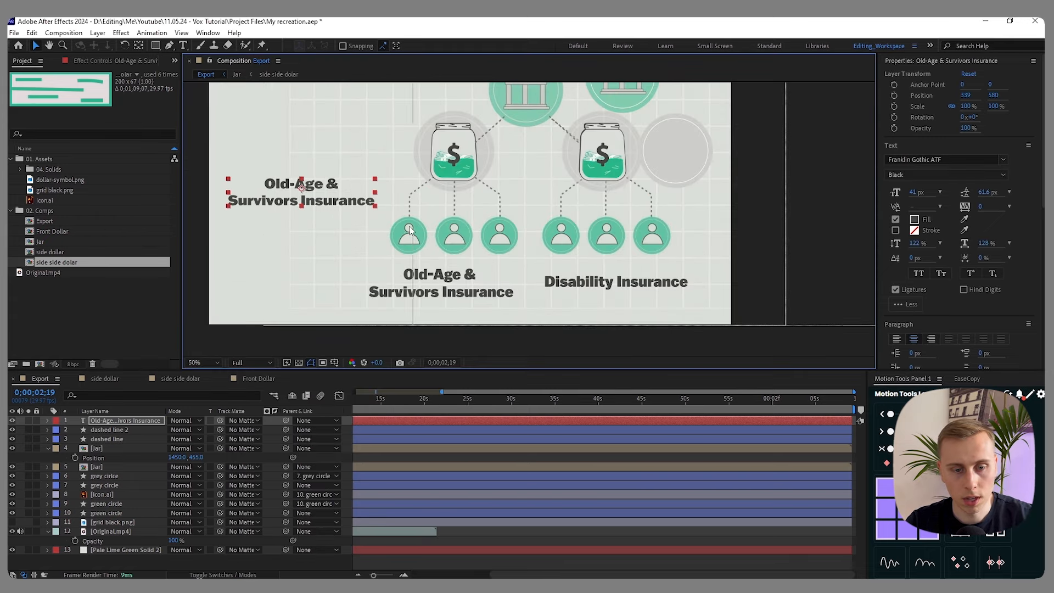
scroll(411, 229, up, 2)
click(48, 532)
click(48, 448)
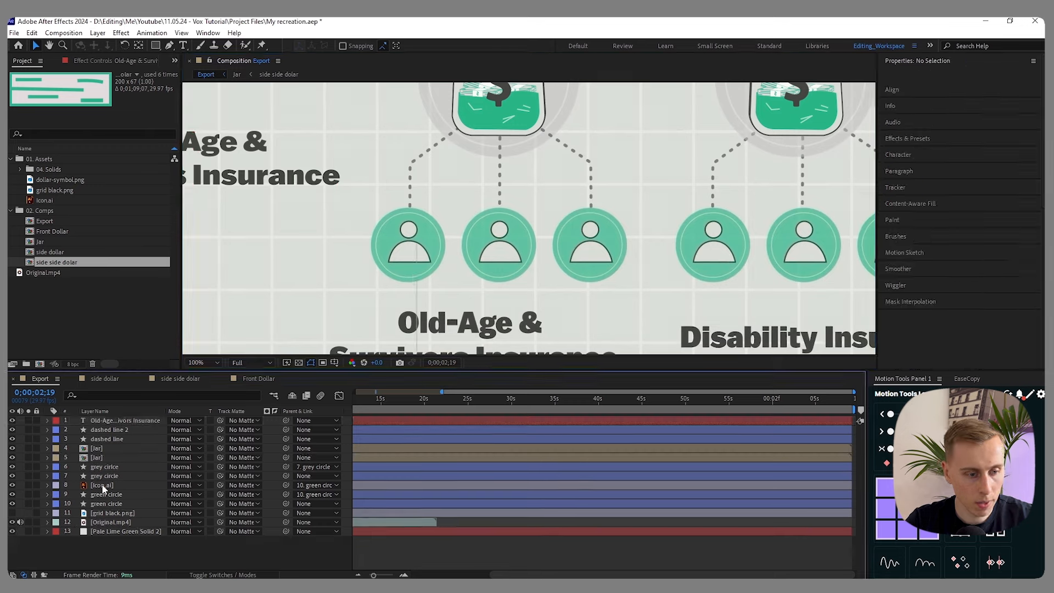
- Draw a circle about 30 px wide matching the reference person's head, set it beside that head, and give it a 2 px stroke
scroll(399, 241, up, 4)
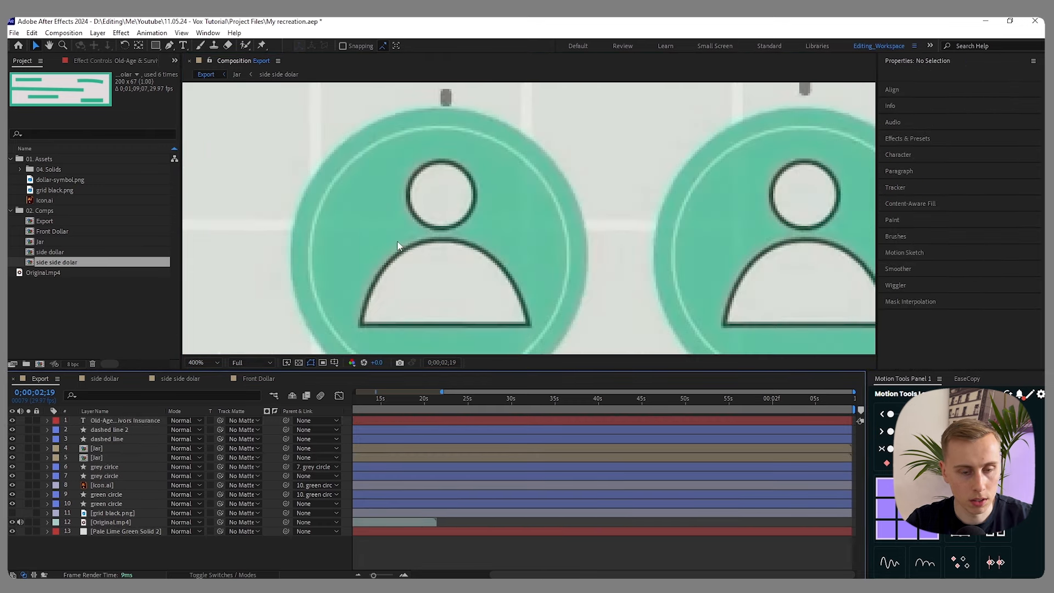
click(157, 47)
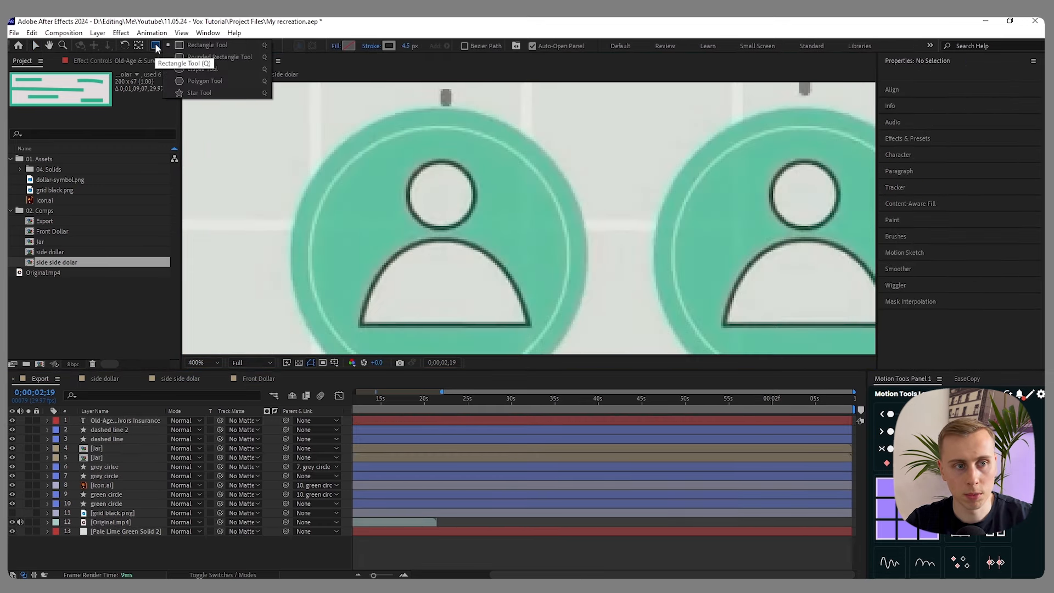
click(205, 70)
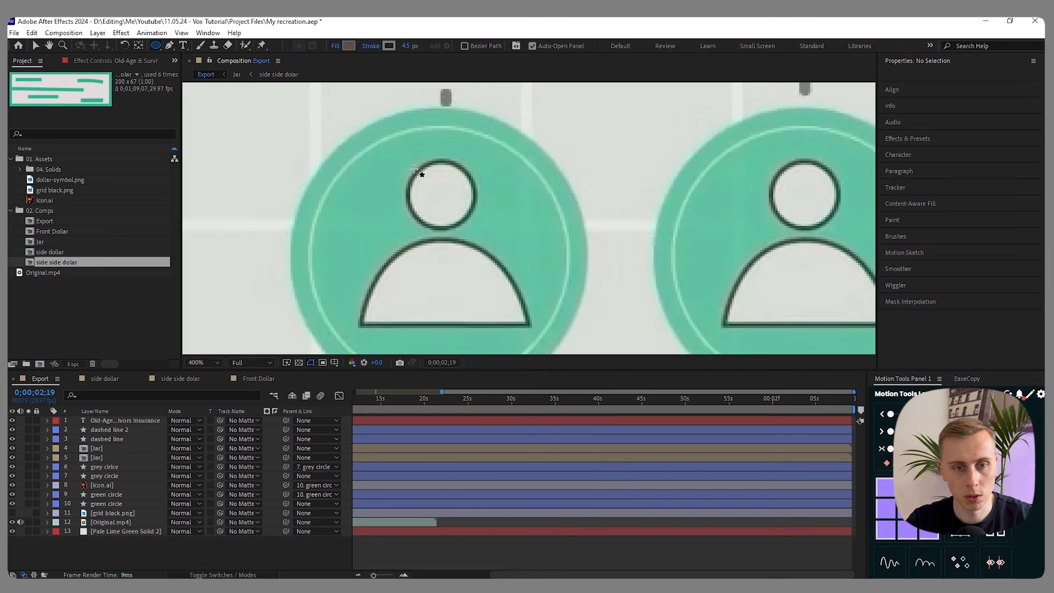
drag(414, 166, 476, 219)
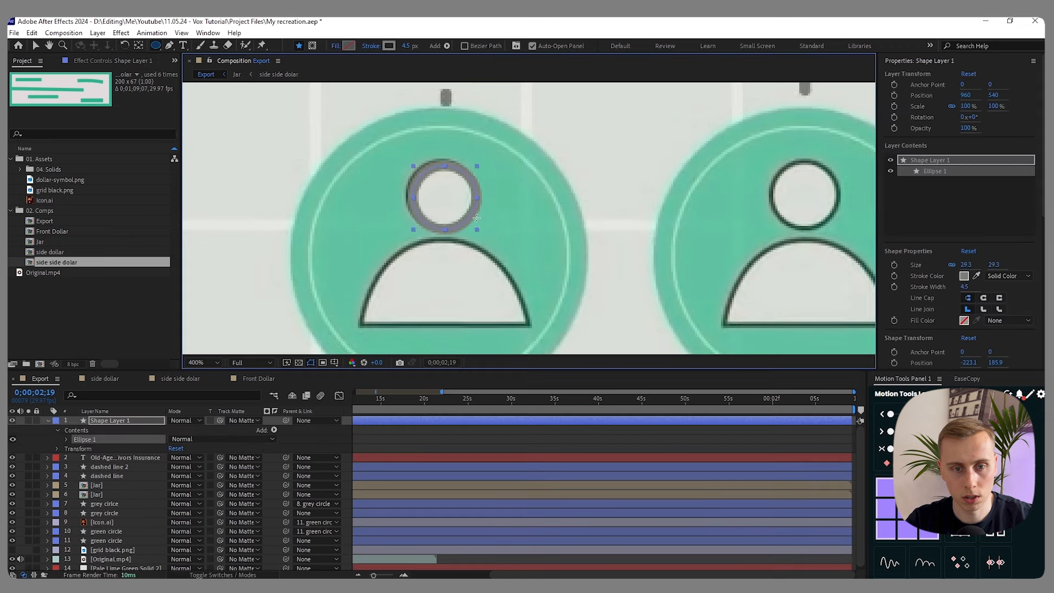
key(v)
drag(436, 187, 519, 185)
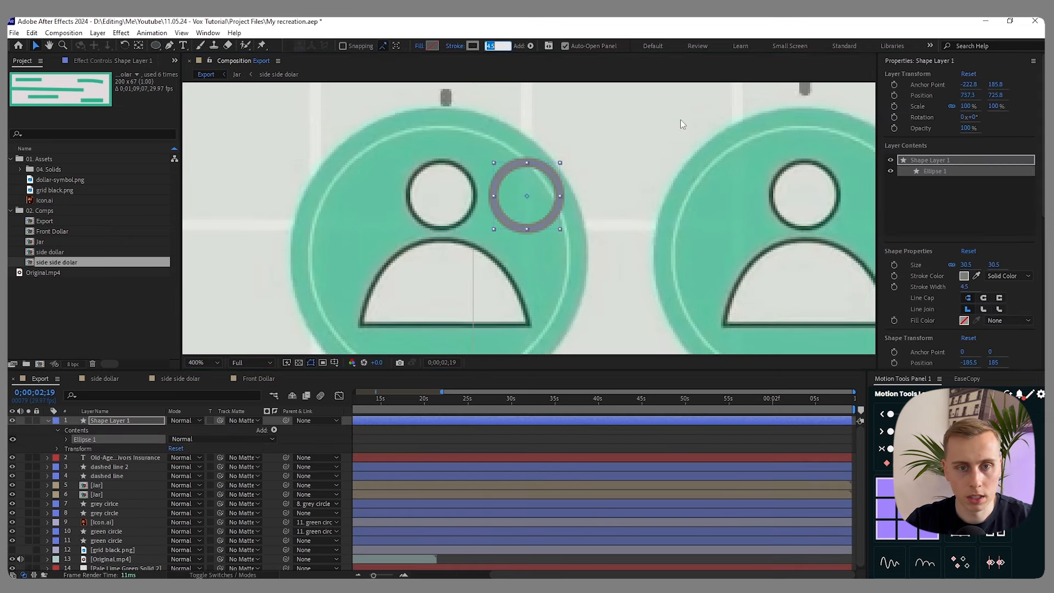
text(2)
key(Return)
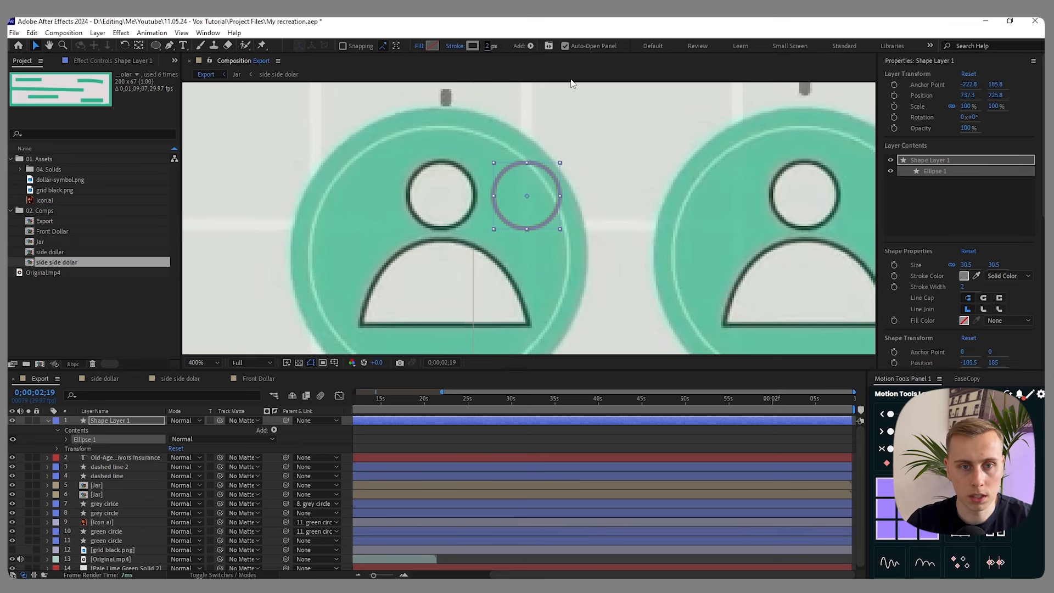
- Set the circle's stroke color to the dark green sampled from the reference head's outline
scroll(519, 94, up, 1)
click(472, 47)
click(465, 462)
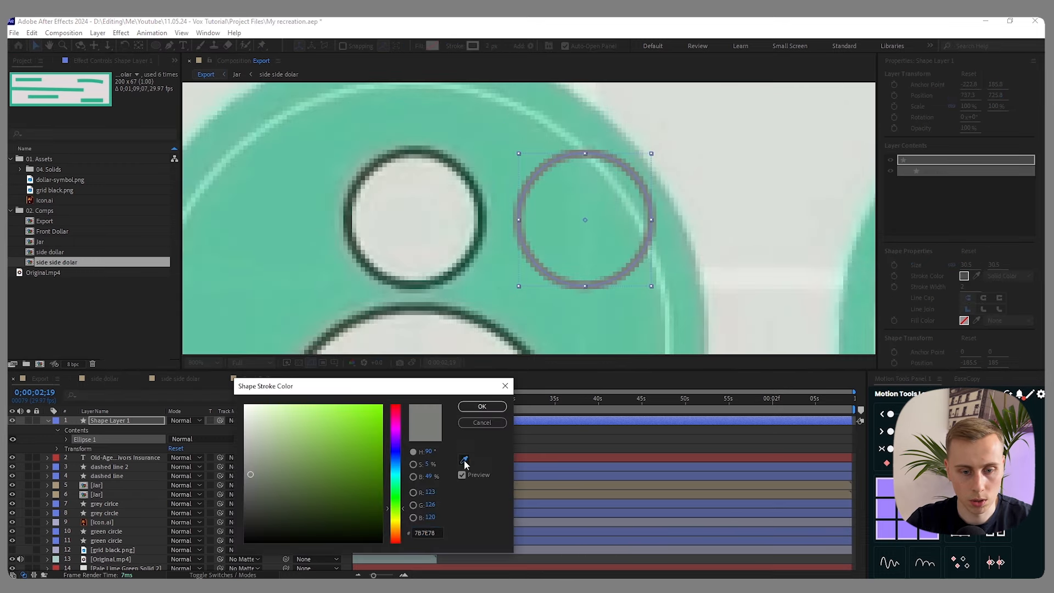
click(483, 208)
key(Return)
- Fill the circle with the off-white sampled from inside the reference head and place it exactly over that head
click(433, 45)
click(465, 460)
click(414, 209)
click(483, 406)
key(comma)
drag(453, 209, 450, 206)
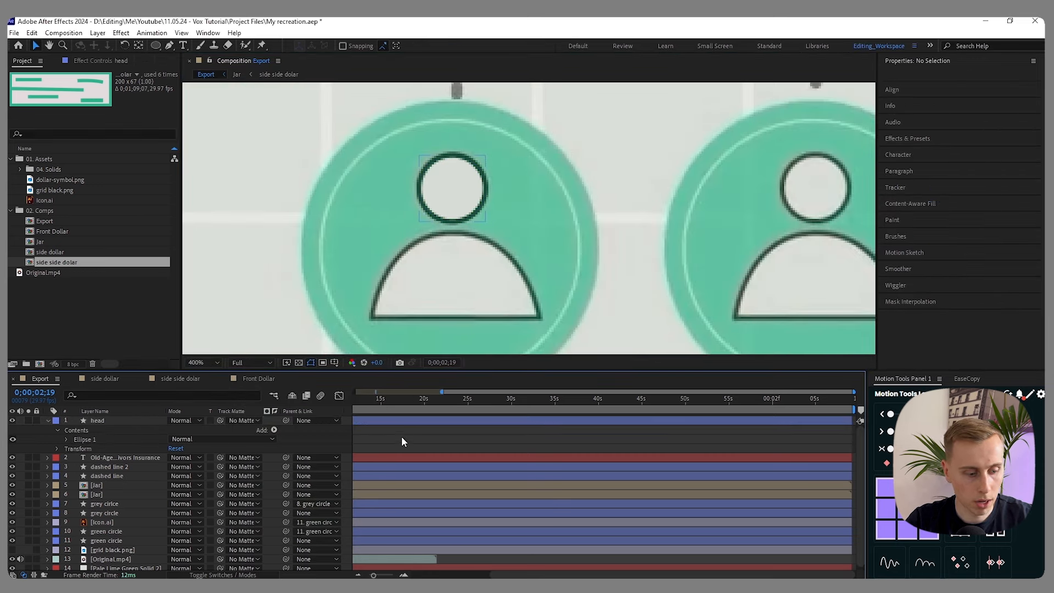
- Trace the reference person's half-round body as a closed shape on a new layer with the Pen tool
key(g)
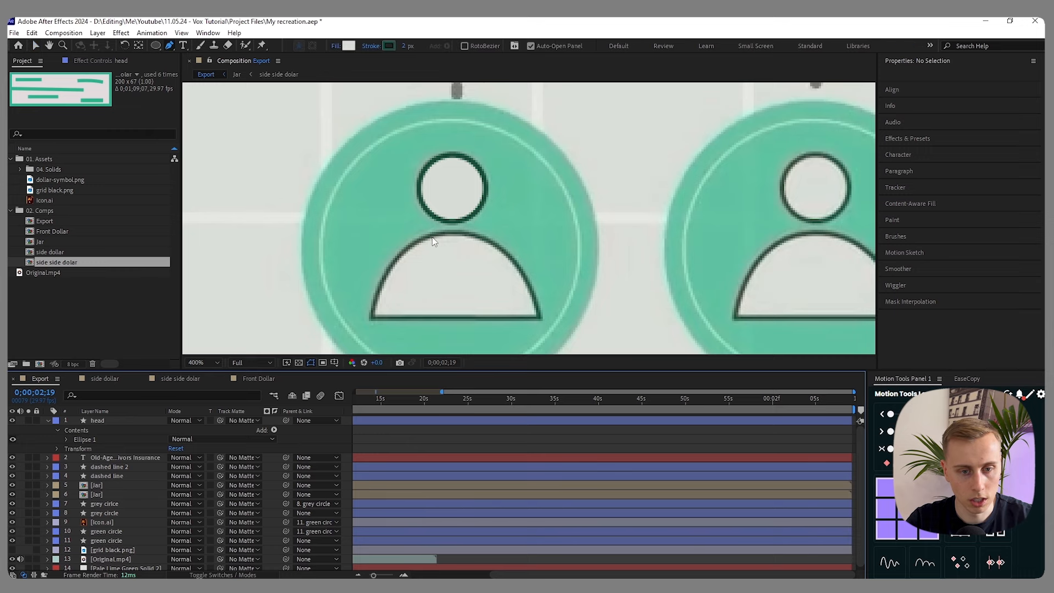
scroll(425, 285, down, 2)
scroll(445, 245, up, 2)
scroll(445, 249, up, 1)
click(306, 297)
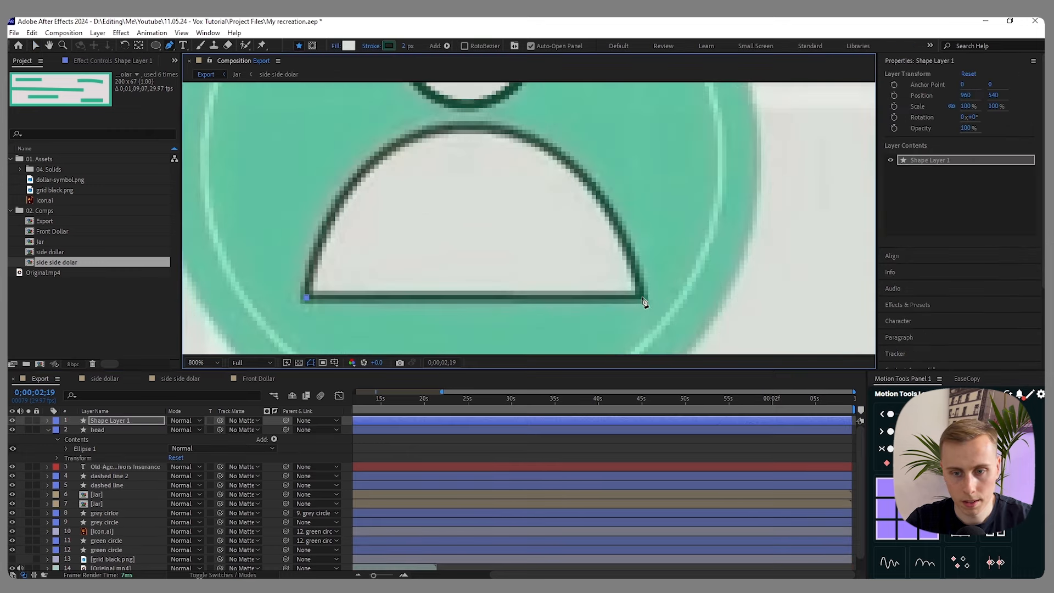
click(643, 298)
drag(468, 127, 312, 136)
drag(390, 136, 392, 150)
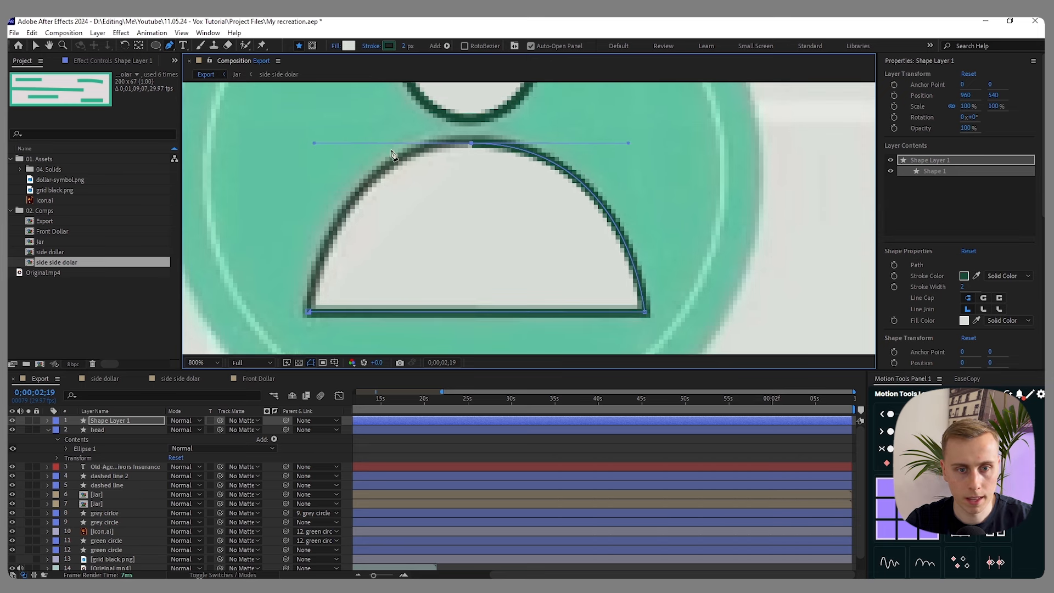
click(310, 314)
scroll(471, 145, up, 1)
scroll(473, 142, down, 2)
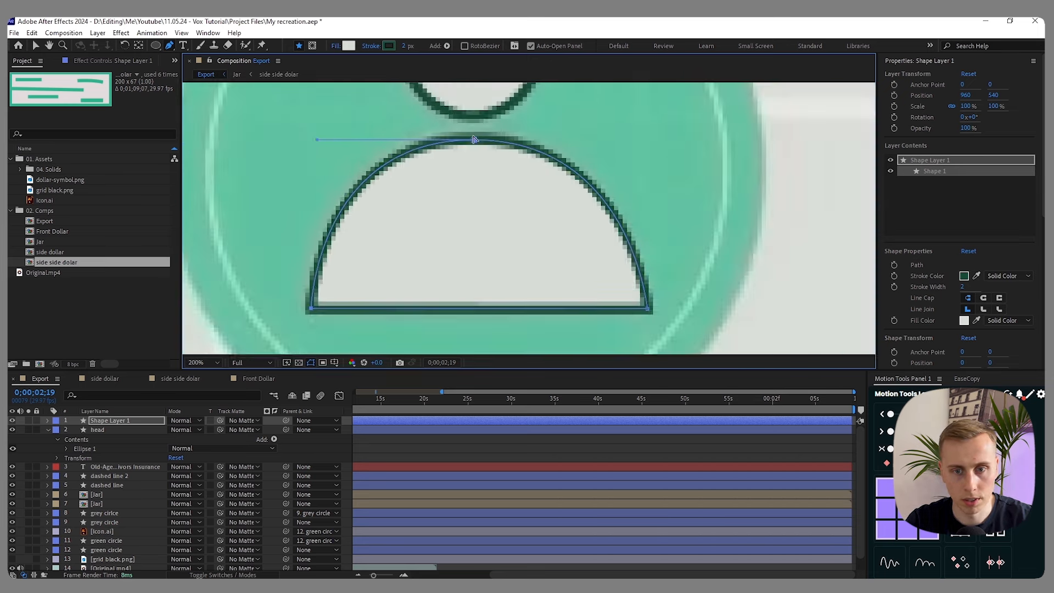
click(347, 481)
key(v)
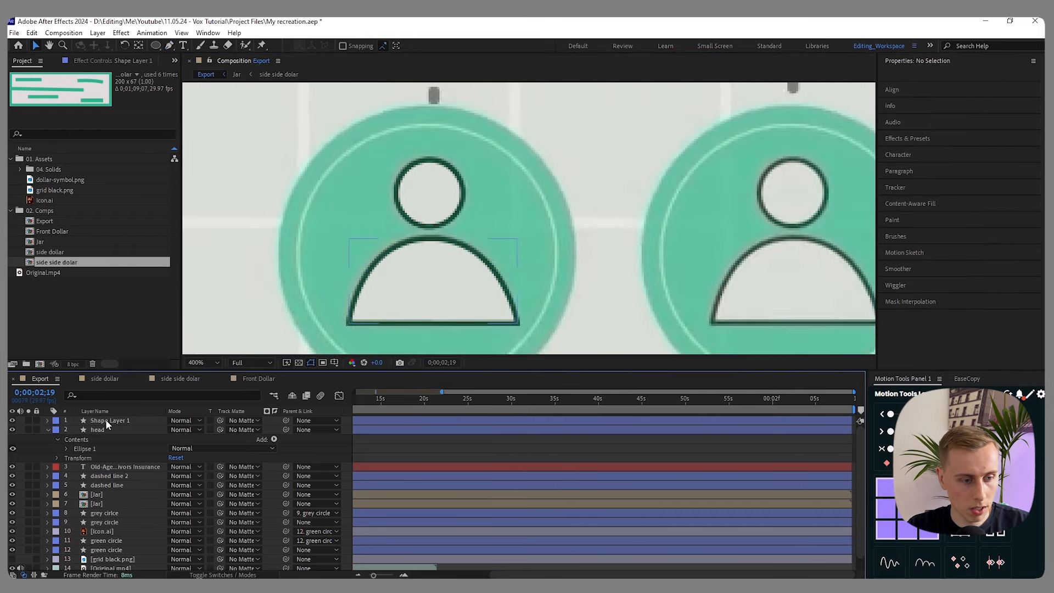
- Parent the head layer to the body layer
click(97, 430)
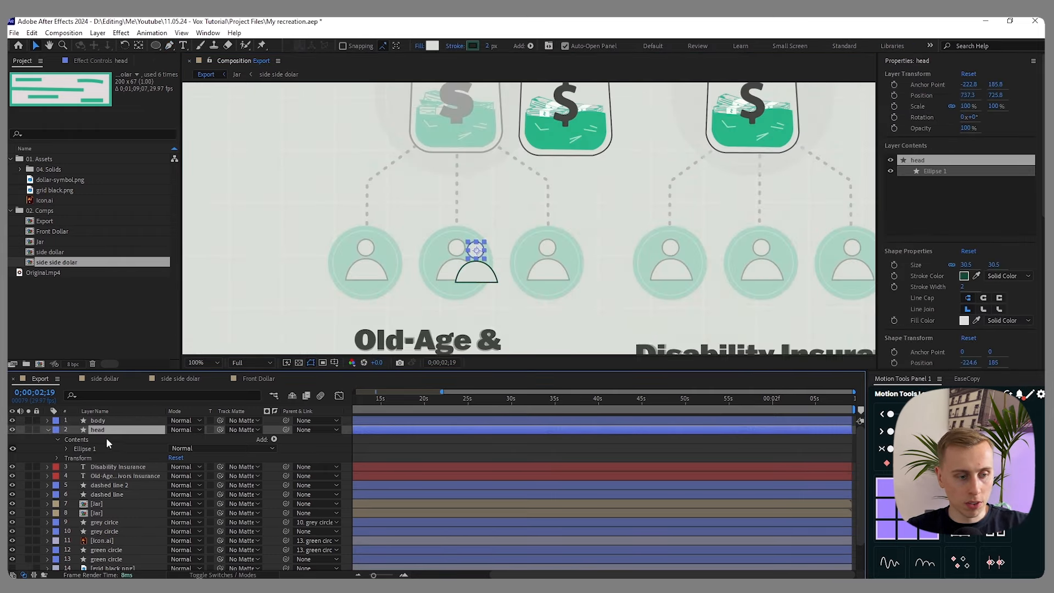
click(102, 421)
click(104, 430)
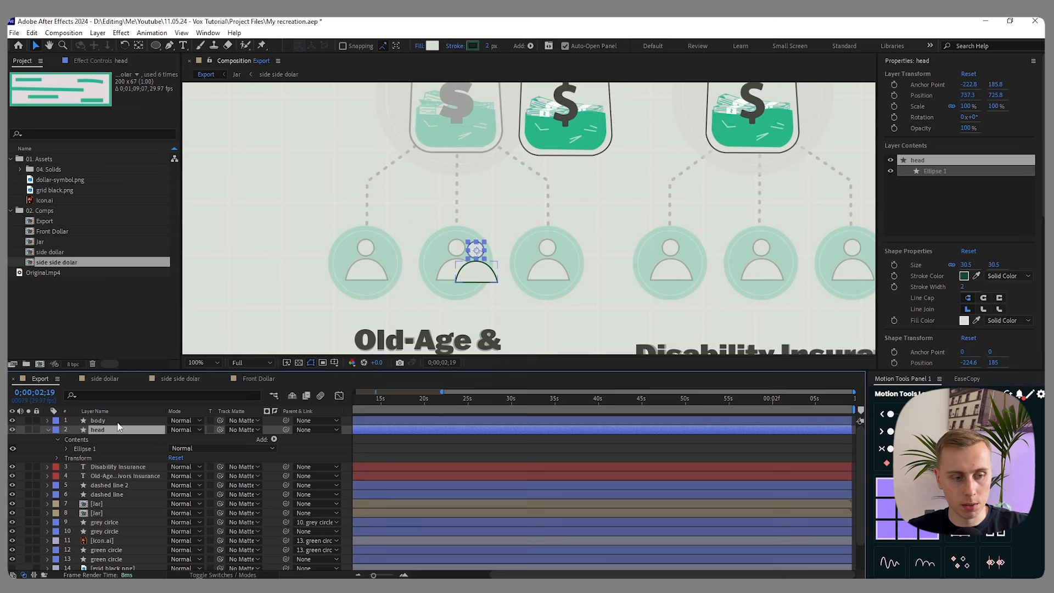
drag(266, 426, 121, 425)
- Test the parenting by moving the body shape toward the first reference person, and undo that move
drag(479, 269, 386, 269)
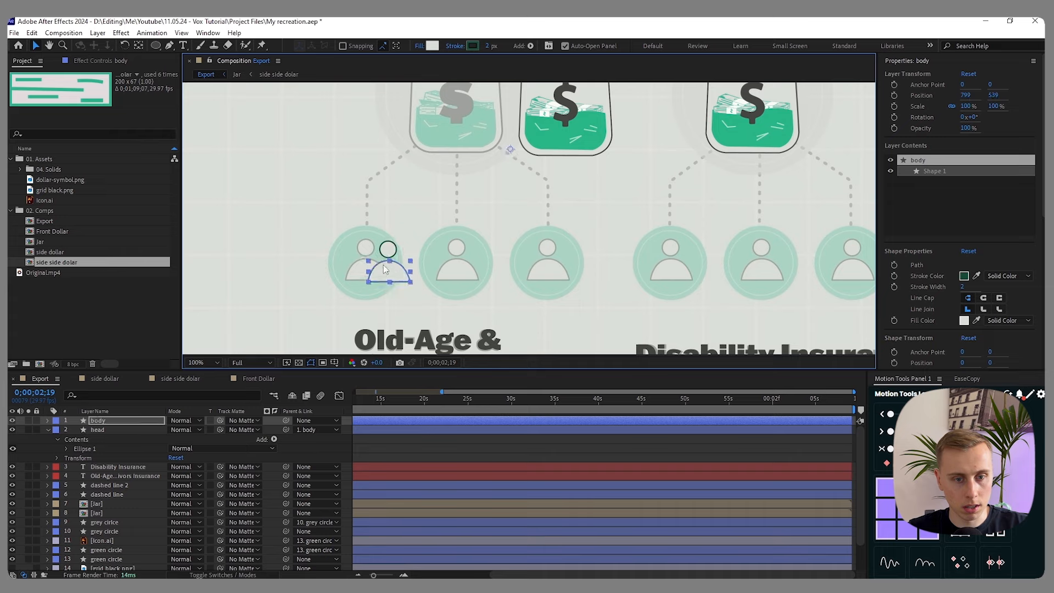
key(ctrl+z)
click(105, 431)
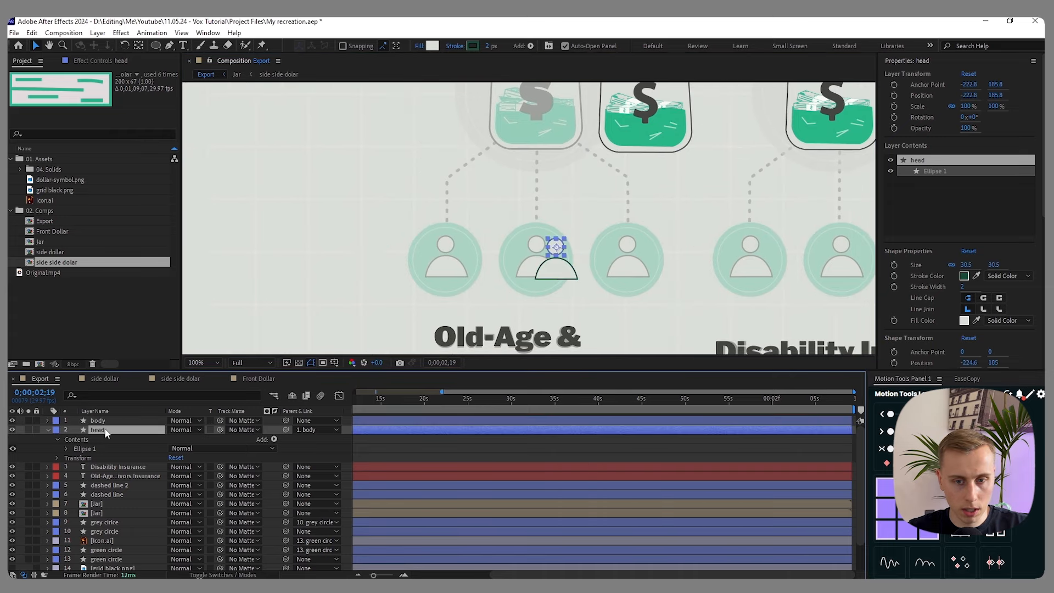
click(100, 422)
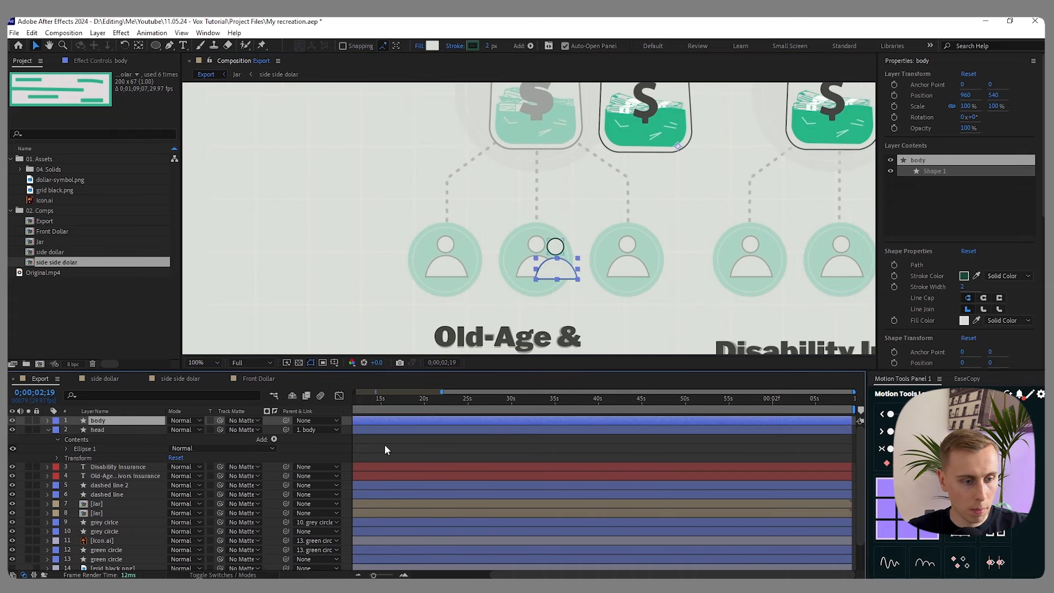
scroll(648, 262, down, 2)
scroll(656, 248, up, 2)
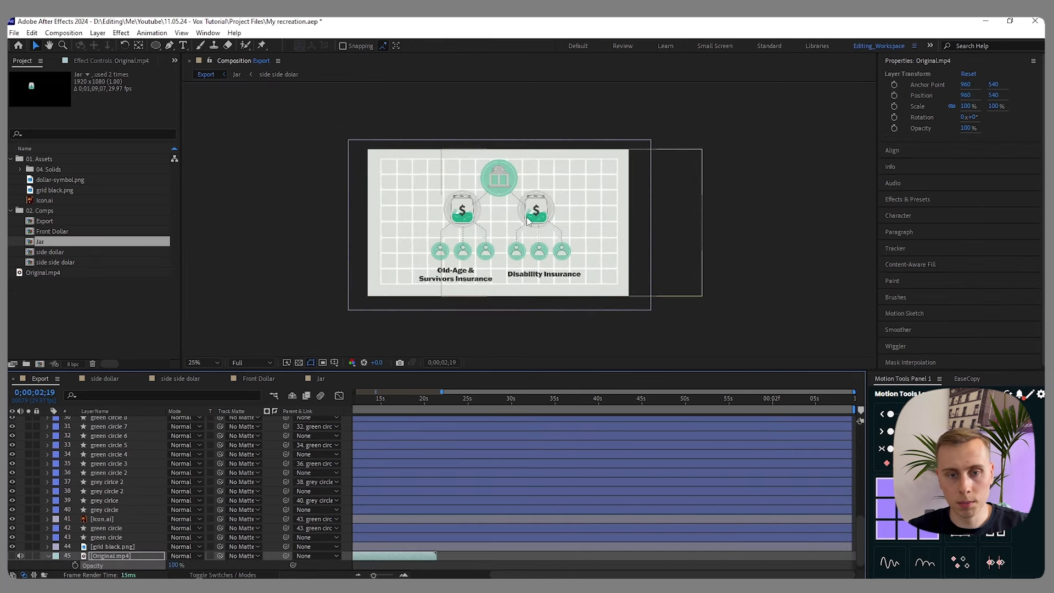
scroll(497, 217, up, 2)
scroll(486, 148, down, 2)
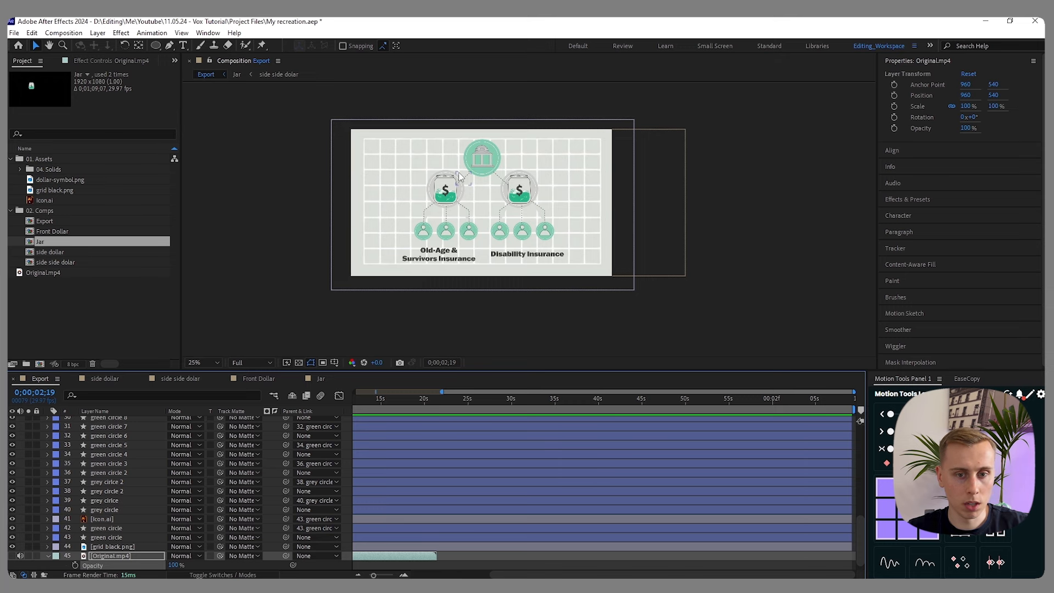
click(416, 210)
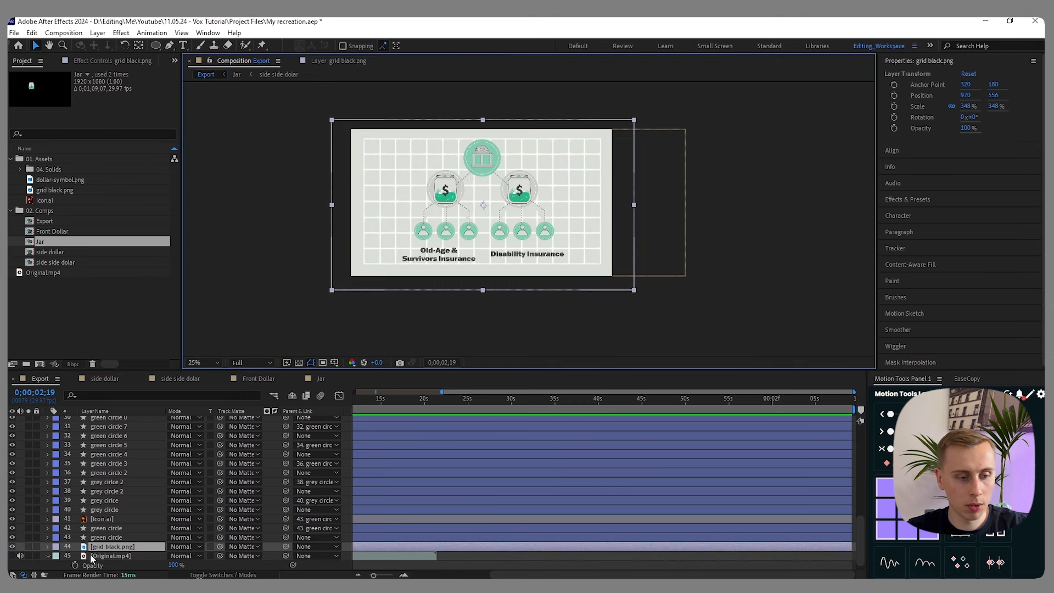
- Delete the grid black.png layer and make the Original.mp4 reference layer visible
key(Delete)
click(12, 547)
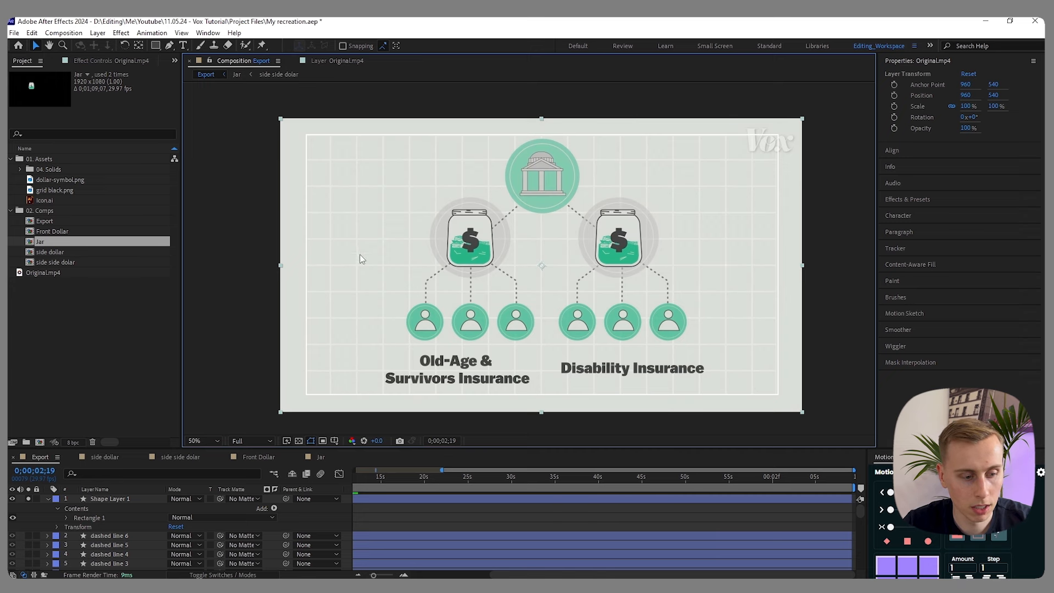
- Draw a vertical line on Shape Layer 1 with the Pen tool, tracing the reference's first inner grid line from top to bottom border
click(170, 45)
scroll(311, 153, up, 2)
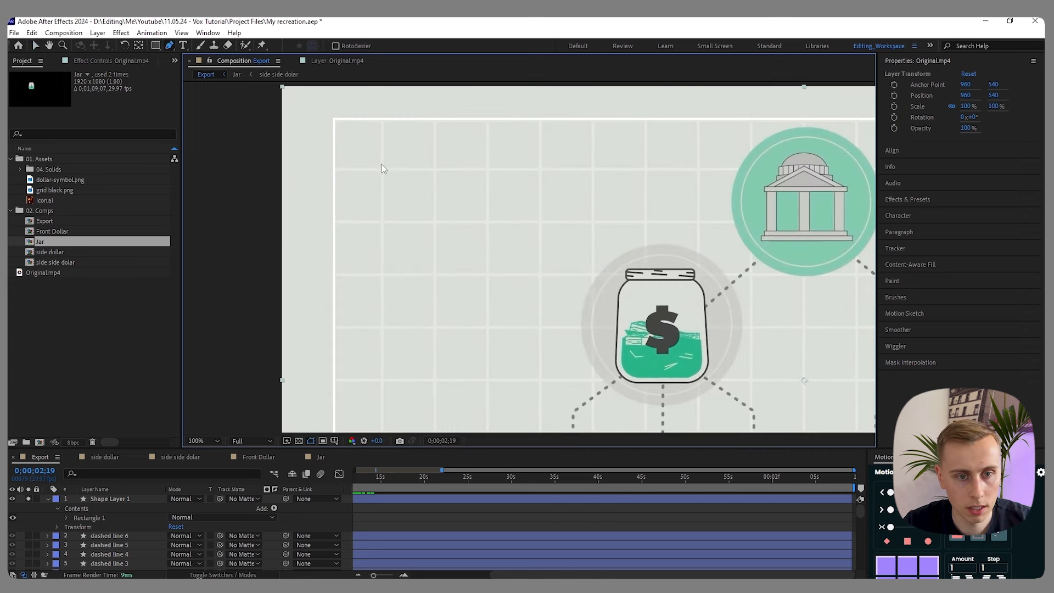
scroll(380, 165, up, 1)
scroll(385, 164, down, 3)
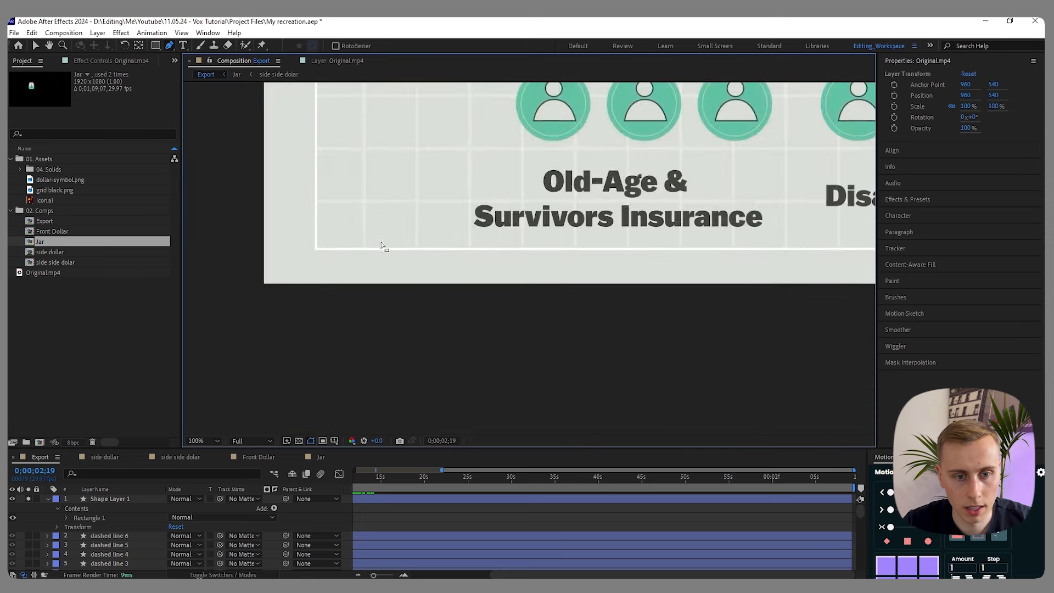
scroll(383, 245, up, 4)
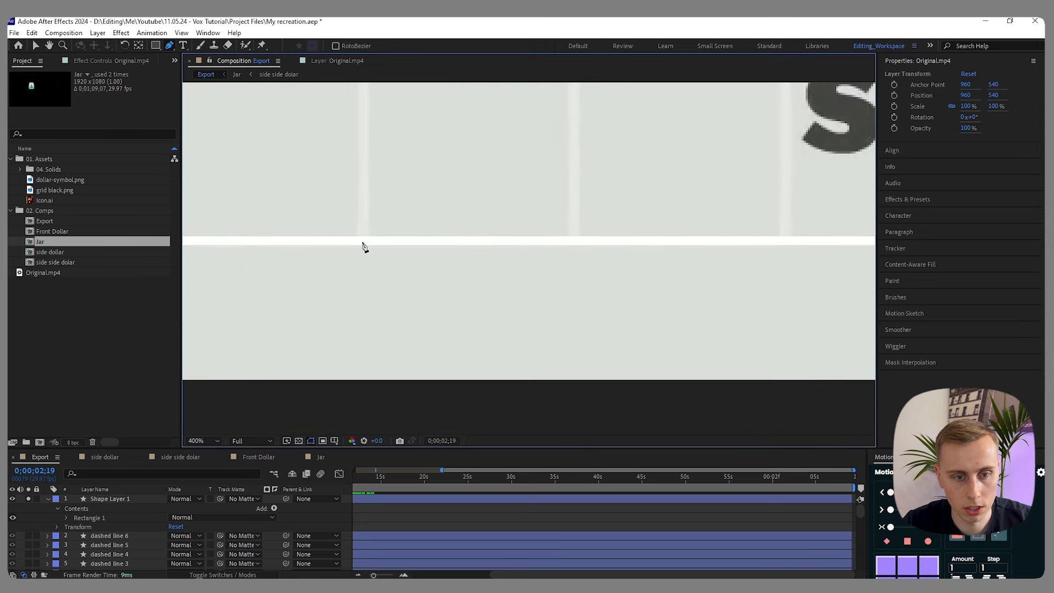
scroll(380, 246, down, 8)
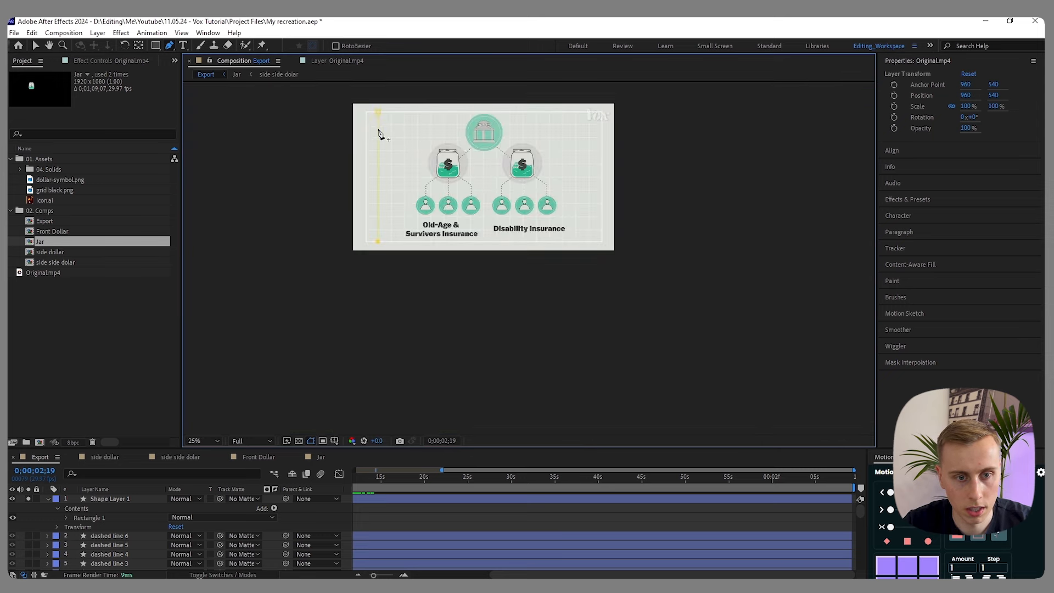
scroll(380, 140, up, 5)
scroll(395, 156, down, 1)
scroll(358, 238, up, 2)
click(354, 237)
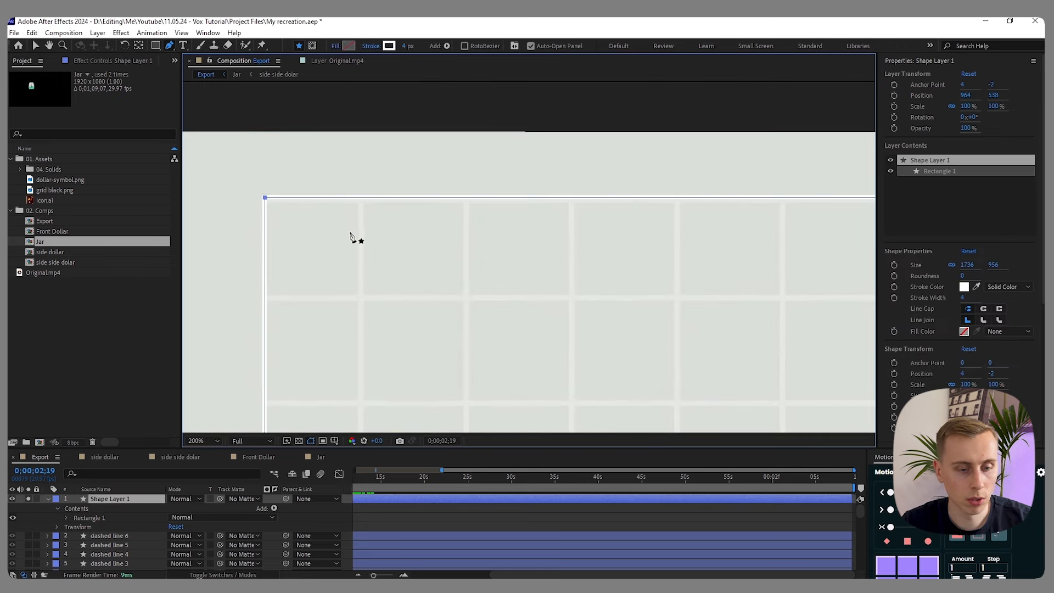
scroll(364, 198, down, 4)
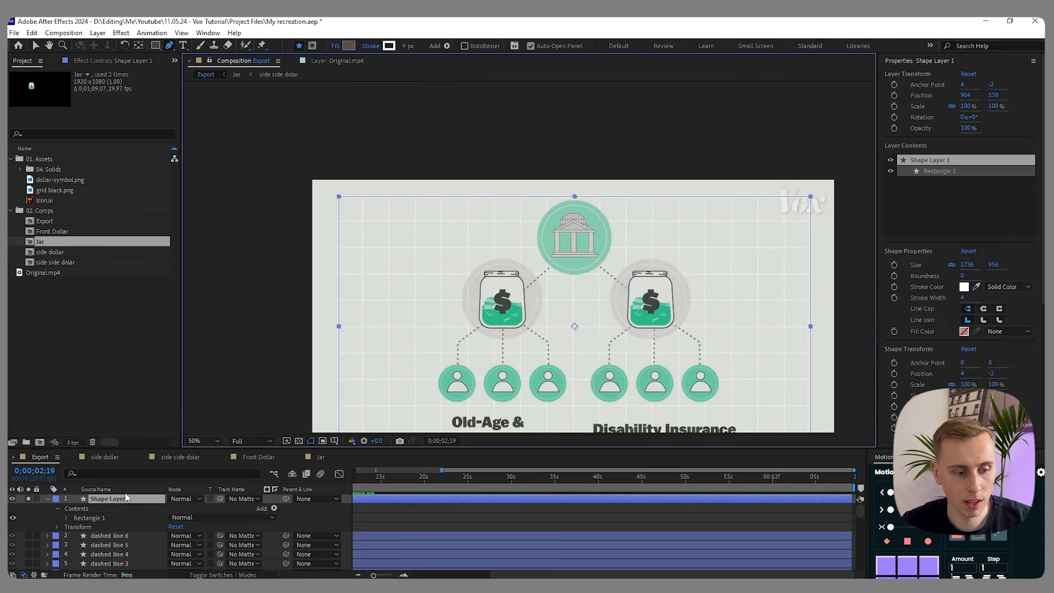
scroll(355, 207, up, 6)
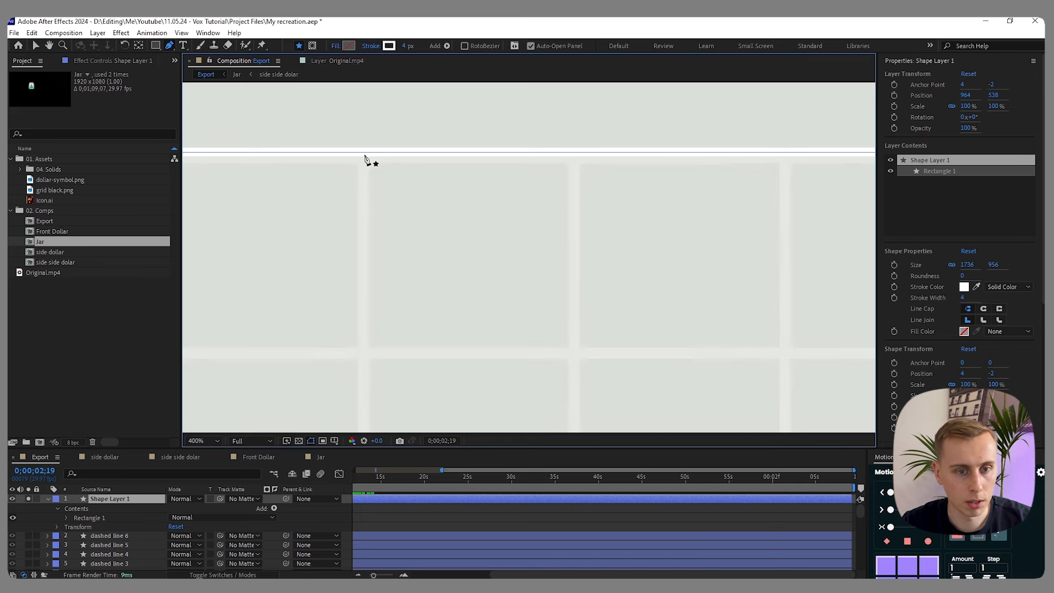
click(365, 153)
scroll(366, 165, down, 6)
scroll(363, 258, up, 4)
scroll(357, 275, up, 2)
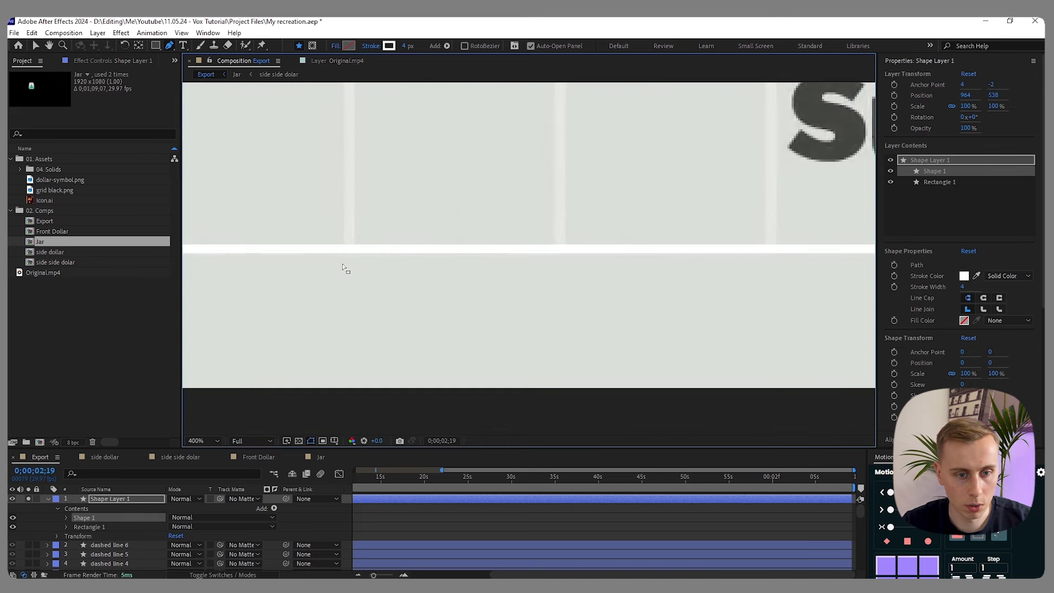
click(350, 249)
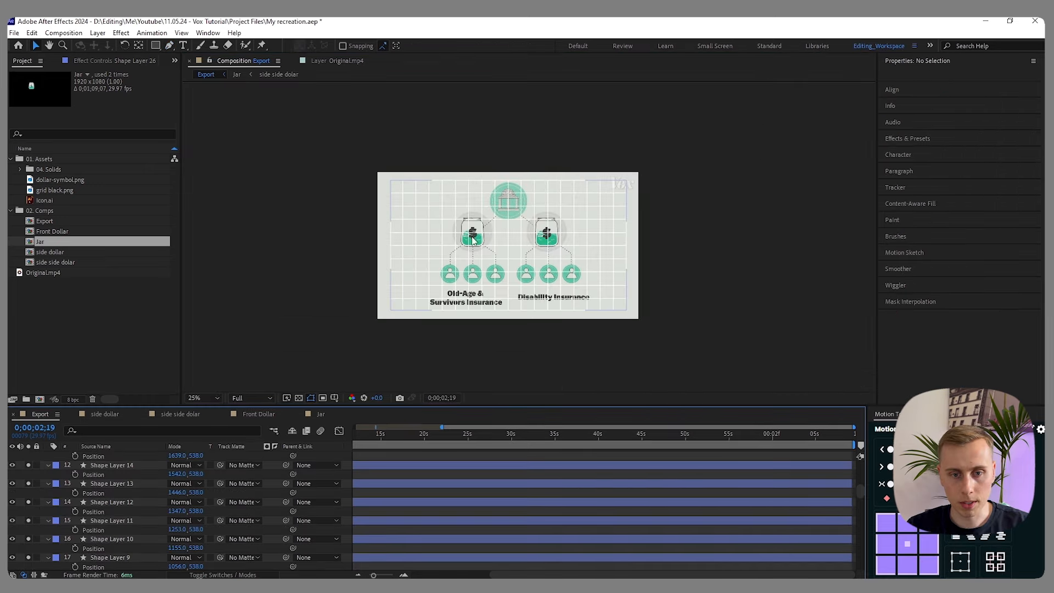
- Pre-compose all 26 grid shape layers, from Shape Layer 26 to Shape Layer 1, into a composition named Grid
scroll(502, 237, up, 2)
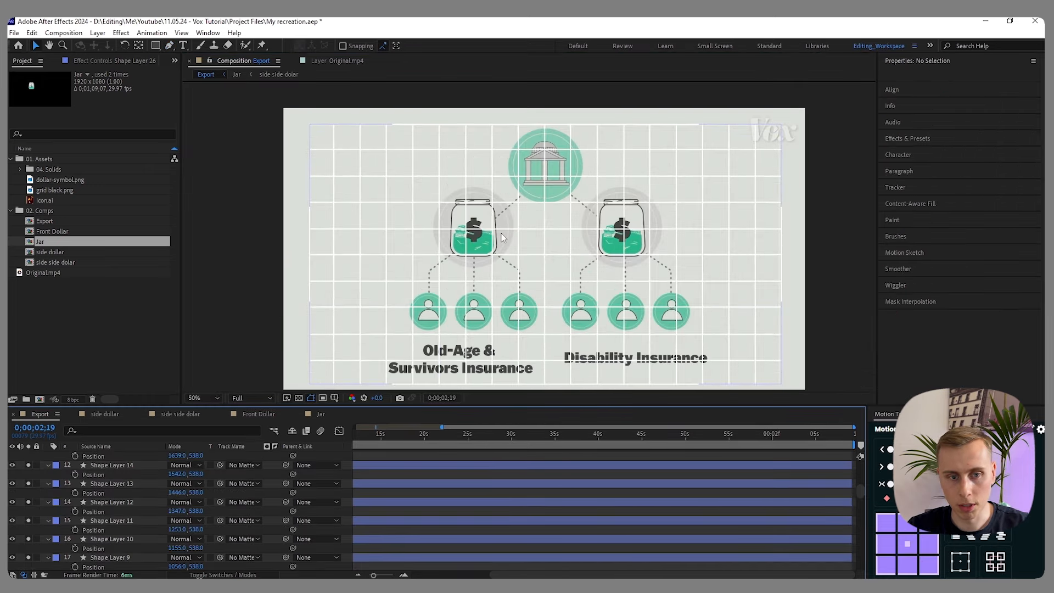
scroll(123, 495, up, 4)
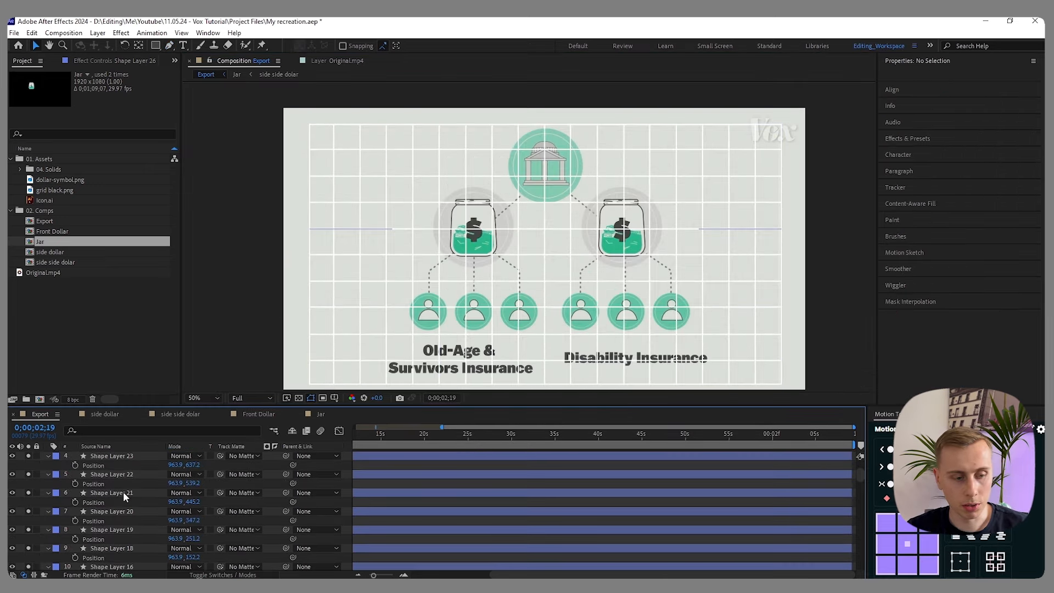
scroll(123, 492, up, 2)
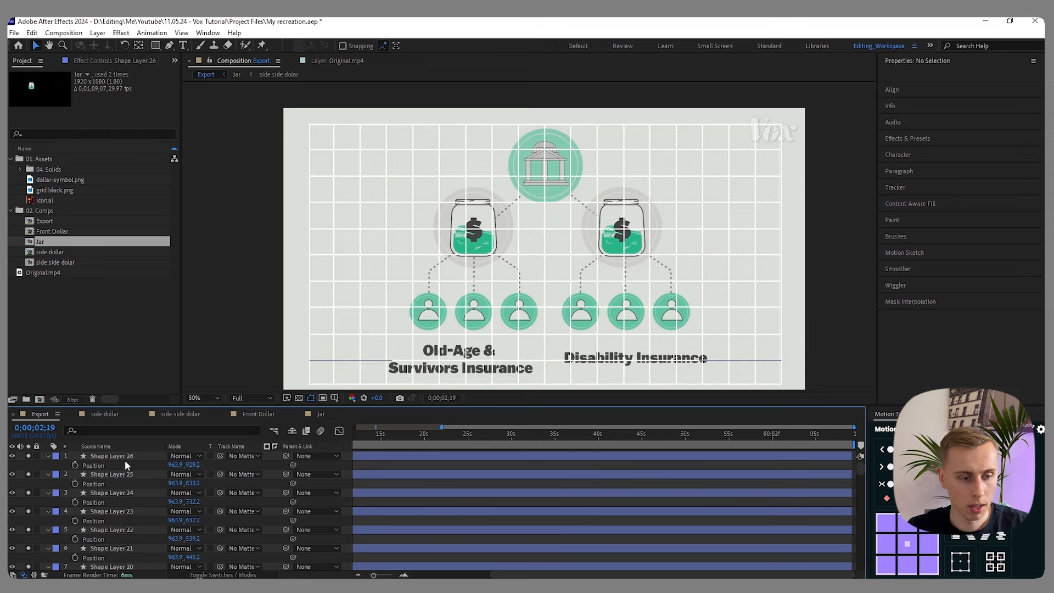
click(121, 456)
scroll(149, 492, down, 5)
scroll(149, 492, down, 7)
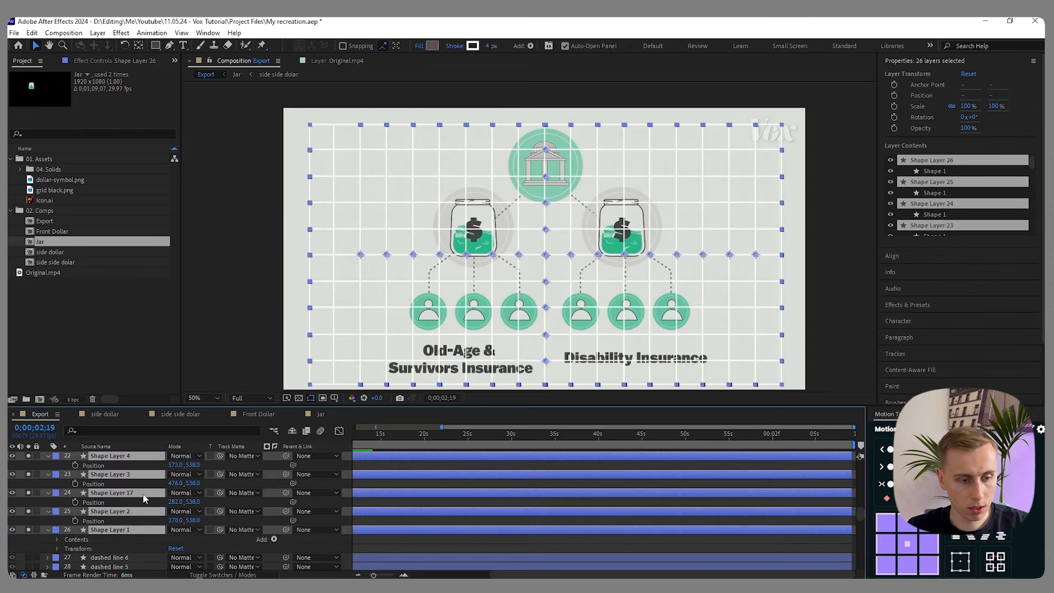
right_click(139, 497)
click(183, 424)
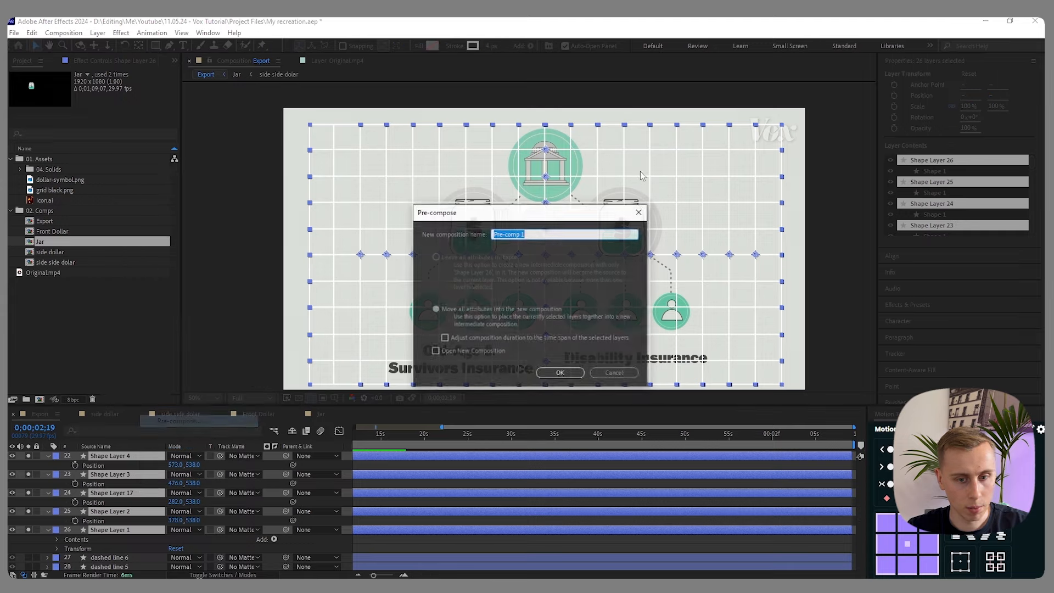
text(Grid)
key(Return)
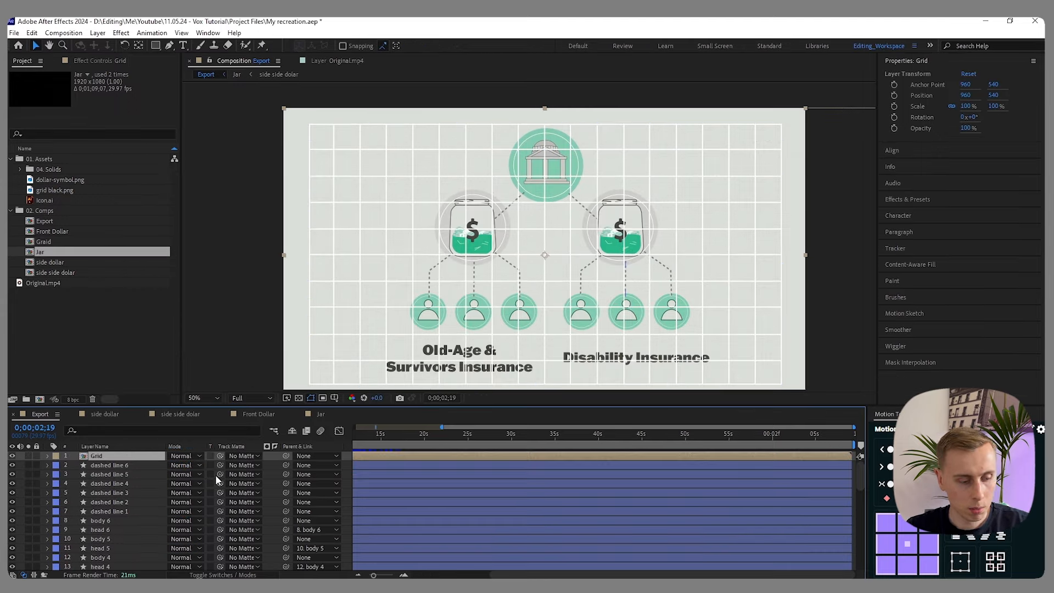
- Move the Grid layer down the stack to directly above the Pale Lime Green Solid 2 background
scroll(216, 475, down, 5)
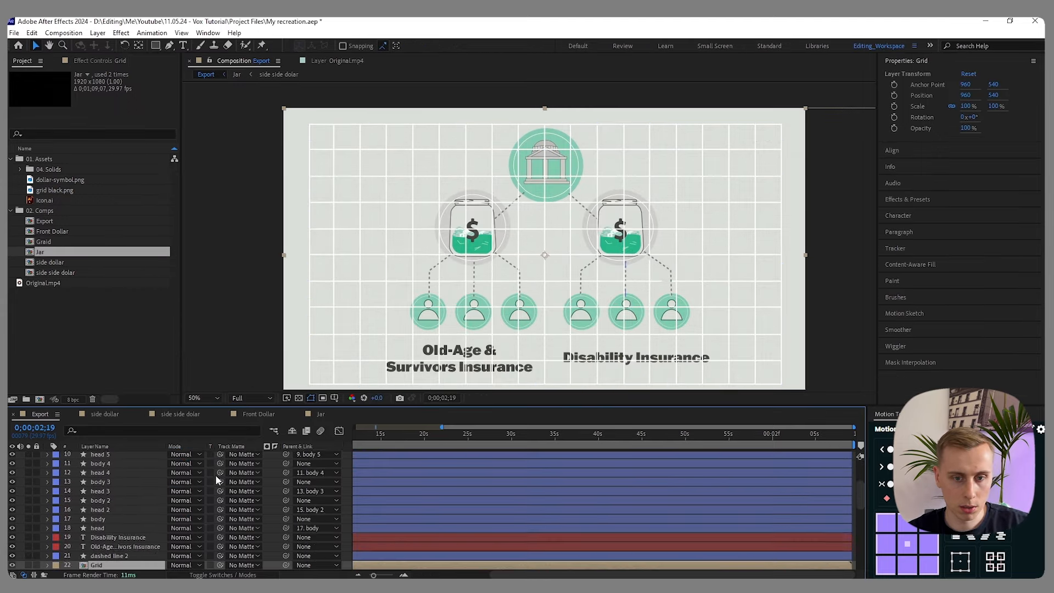
key(ctrl+shift+bracketleft)
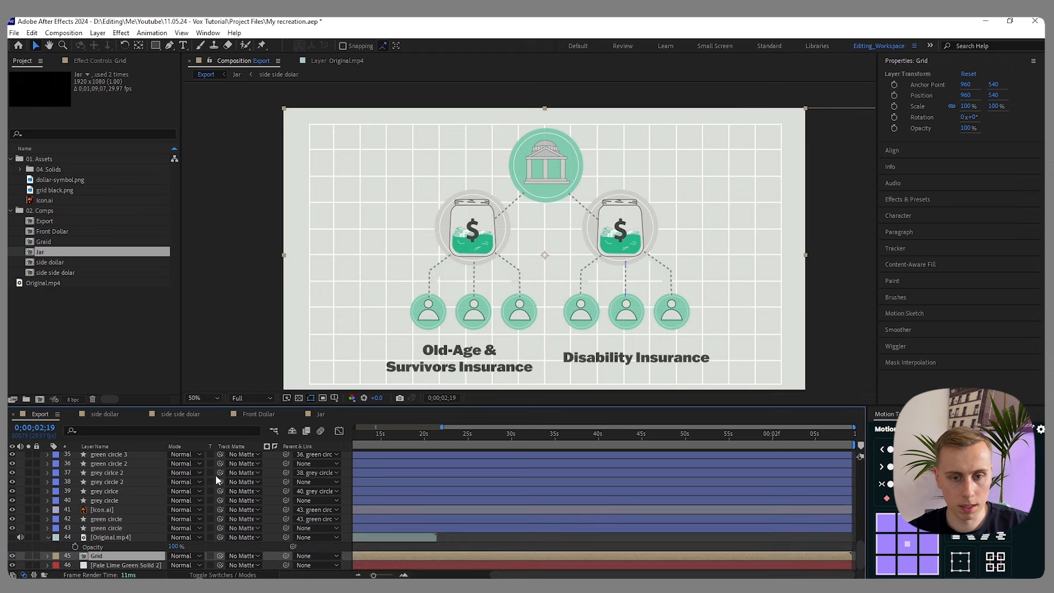
scroll(543, 196, down, 2)
scroll(523, 196, up, 2)
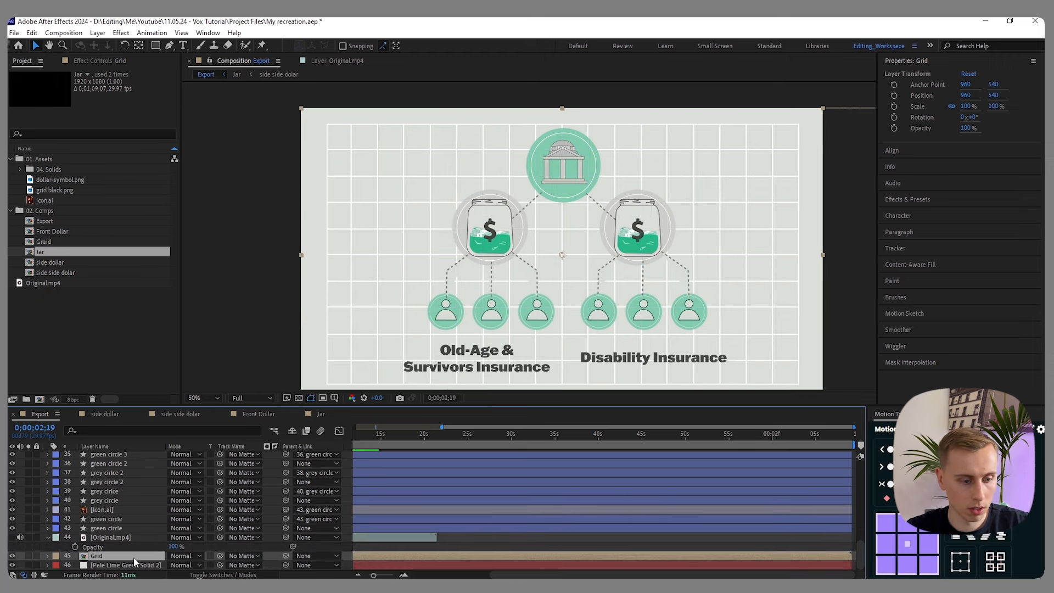
- Set the Grid layer's opacity to 70%
key(t)
click(175, 565)
text(70)
key(Return)
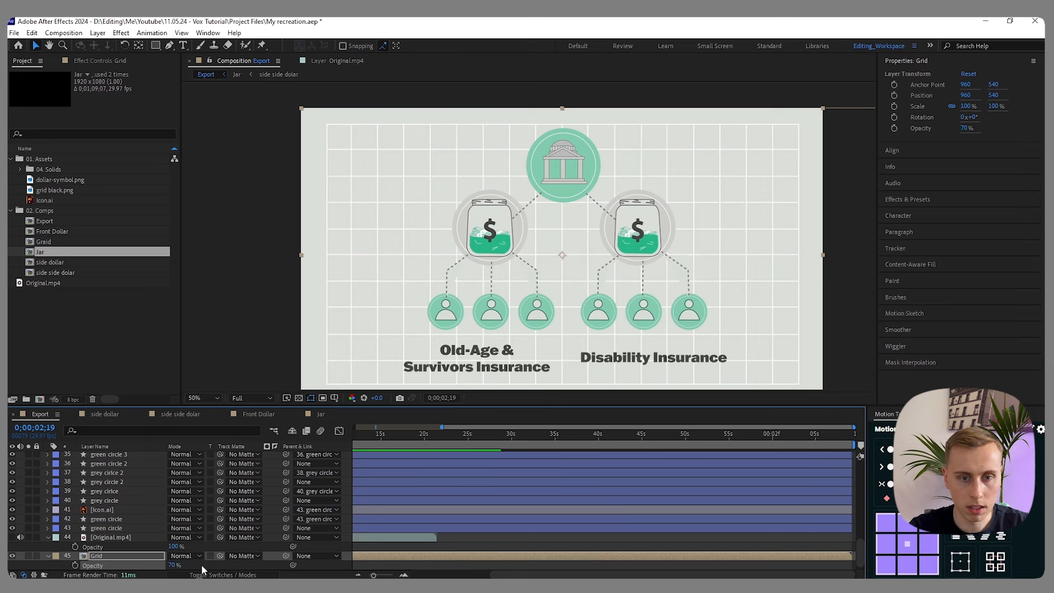
- Solo the Original.mp4 layer temporarily and compare how its dashed lines meet the jars and circles with the recreation
scroll(629, 260, down, 2)
scroll(604, 248, up, 2)
scroll(538, 204, up, 2)
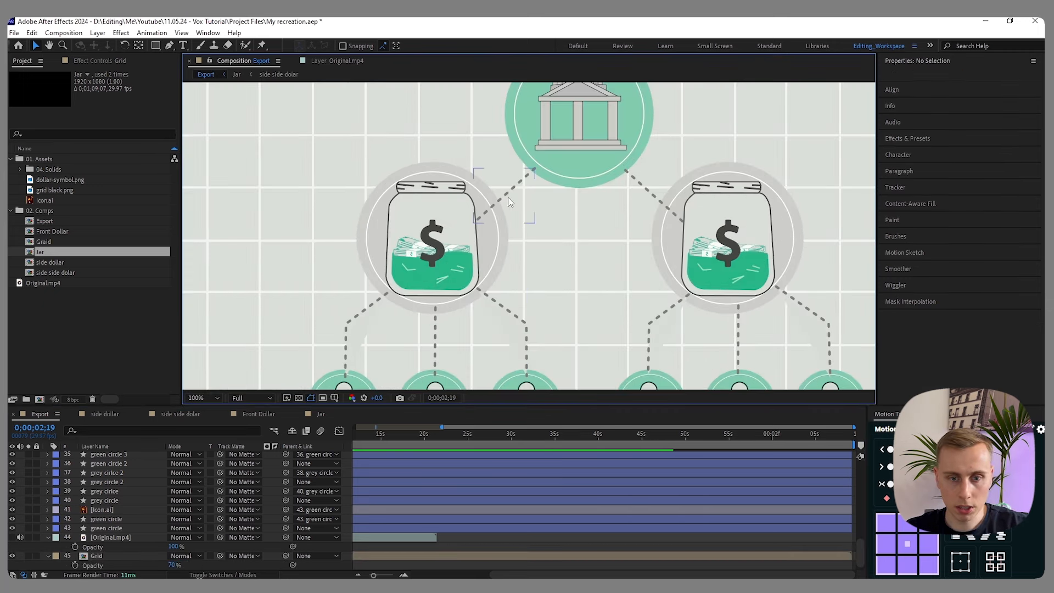
scroll(511, 318, down, 1)
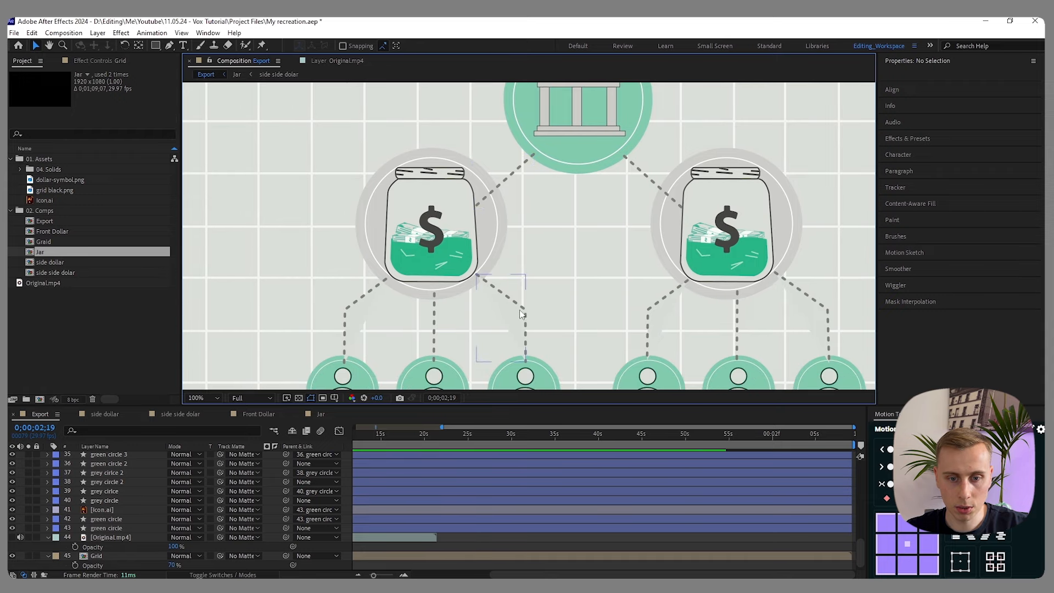
scroll(522, 313, down, 2)
click(12, 538)
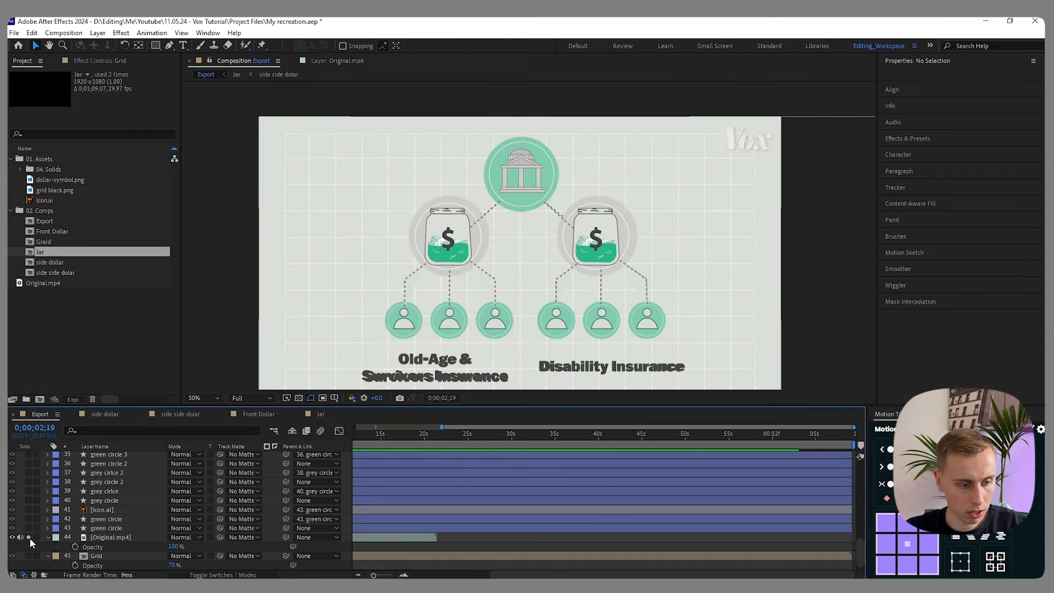
scroll(455, 302, up, 2)
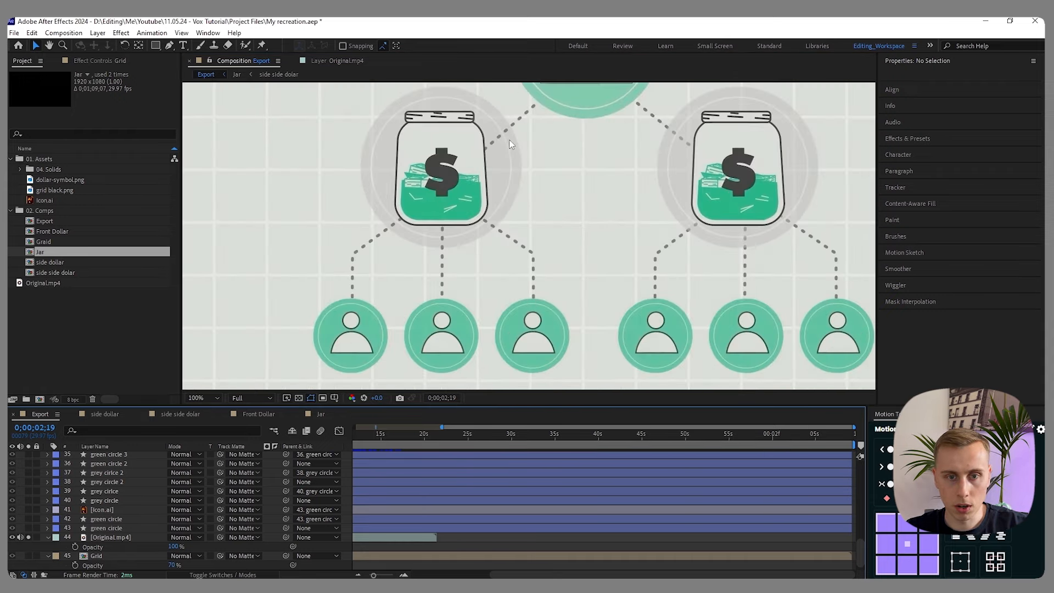
scroll(550, 220, down, 2)
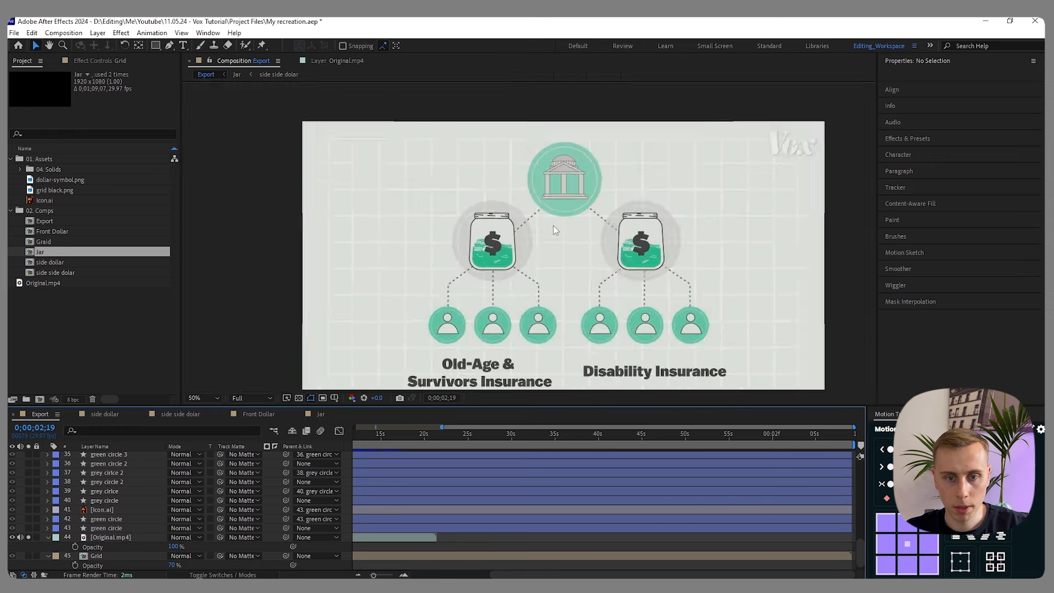
scroll(549, 225, up, 2)
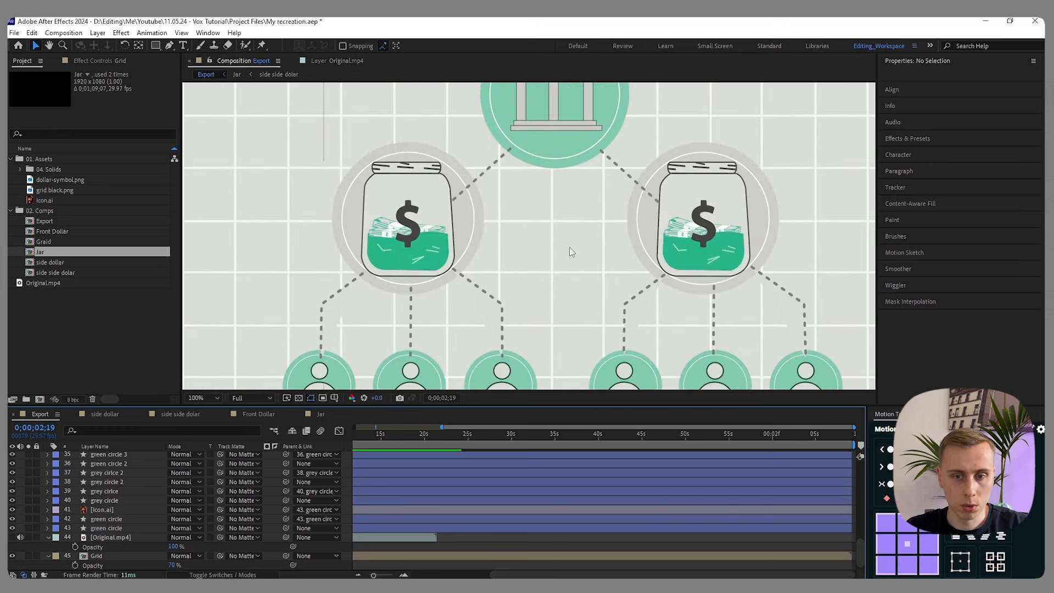
- Send the dashed line between the building icon and the Old-Age jar down the stack to just above Original.mp4
click(490, 176)
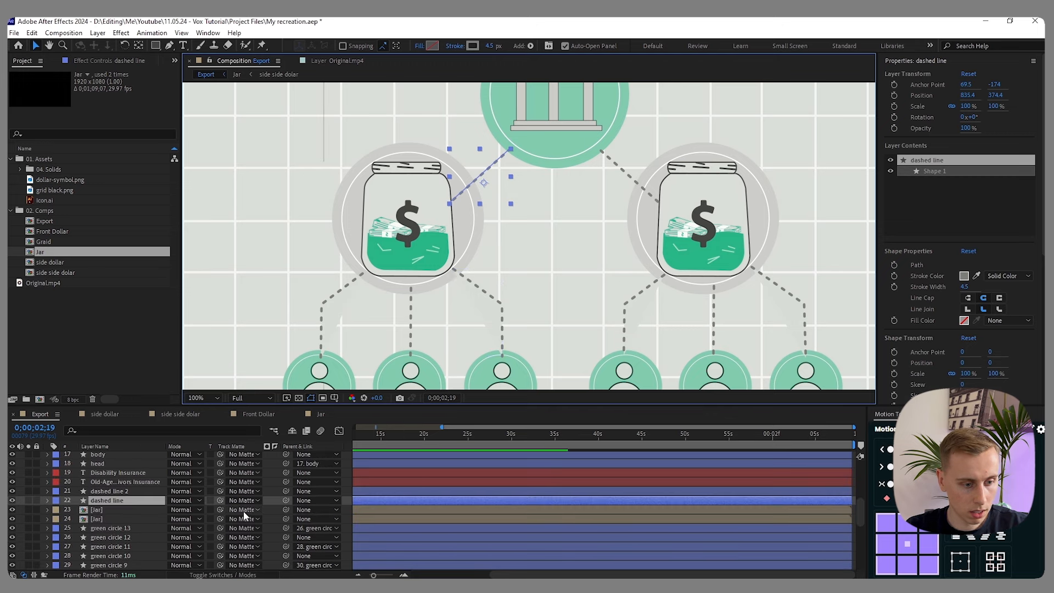
key(ctrl+bracketleft)
key(ctrl+bracketleft)
key(ctrl+bracketleft)
key(ctrl+bracketleft)
key(ctrl+bracketleft)
key(ctrl+bracketleft)
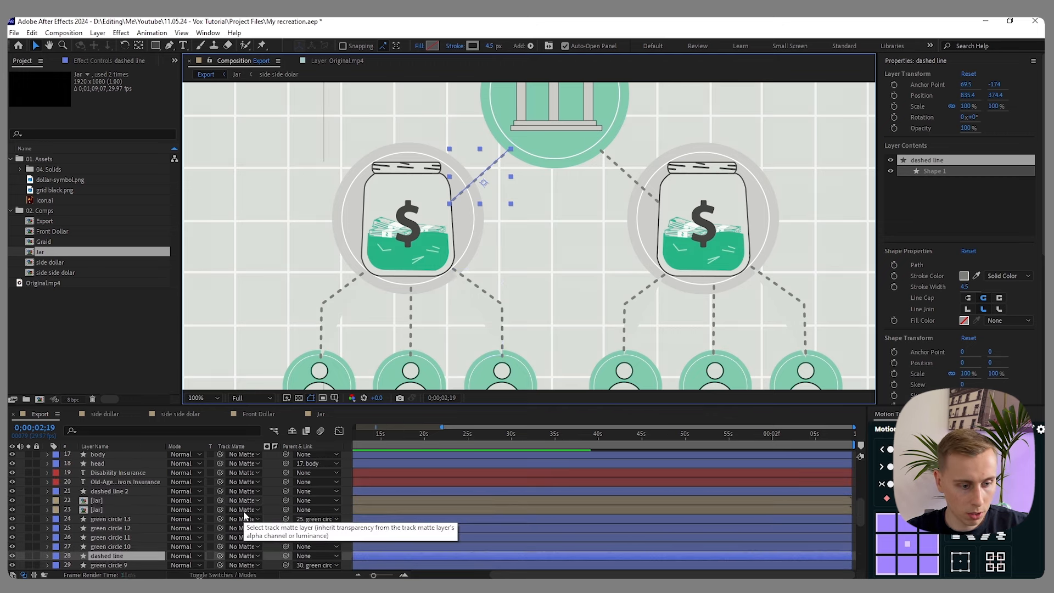
key(ctrl+bracketleft)
key(ctrl+bracketleft)
key(ctrl+bracketleft)
key(ctrl+bracketleft)
key(ctrl+bracketleft)
key(ctrl+bracketleft)
key(ctrl+bracketleft)
key(ctrl+bracketleft)
key(ctrl+bracketleft)
key(ctrl+bracketleft)
key(ctrl+bracketleft)
key(ctrl+bracketleft)
key(ctrl+bracketleft)
key(ctrl+bracketleft)
key(ctrl+bracketleft)
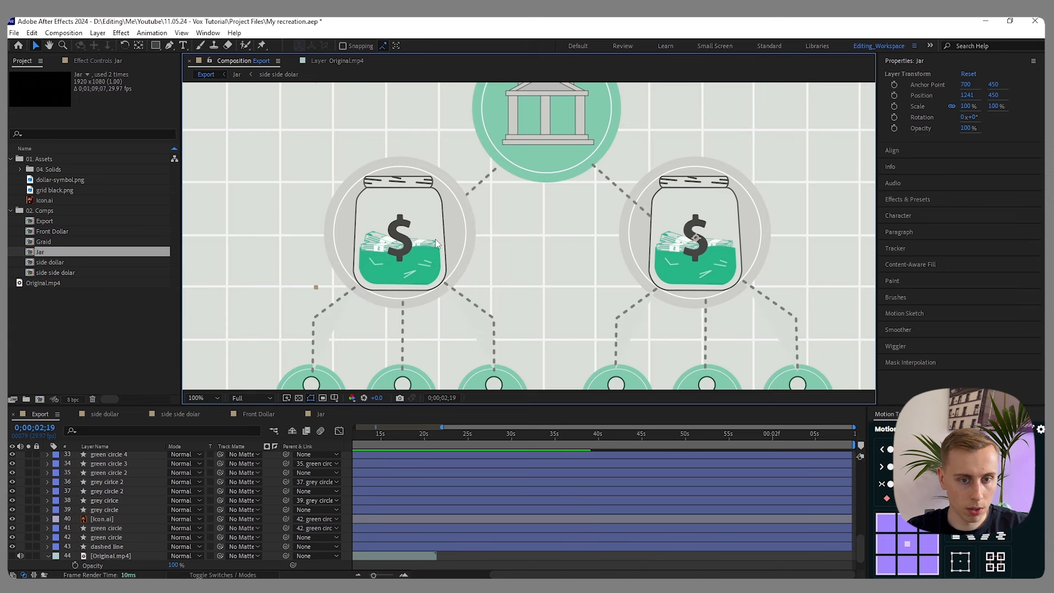
- Send both grey circle layers behind the Old-Age jar below the dashed line layer, just above Original.mp4
scroll(464, 214, up, 1)
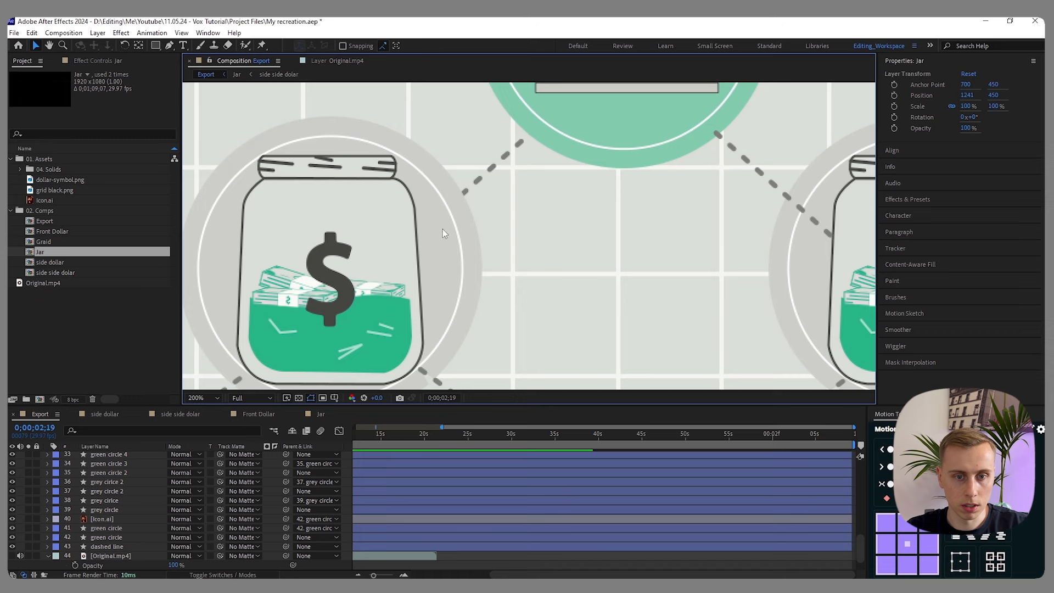
click(116, 502)
ctrl+click(115, 510)
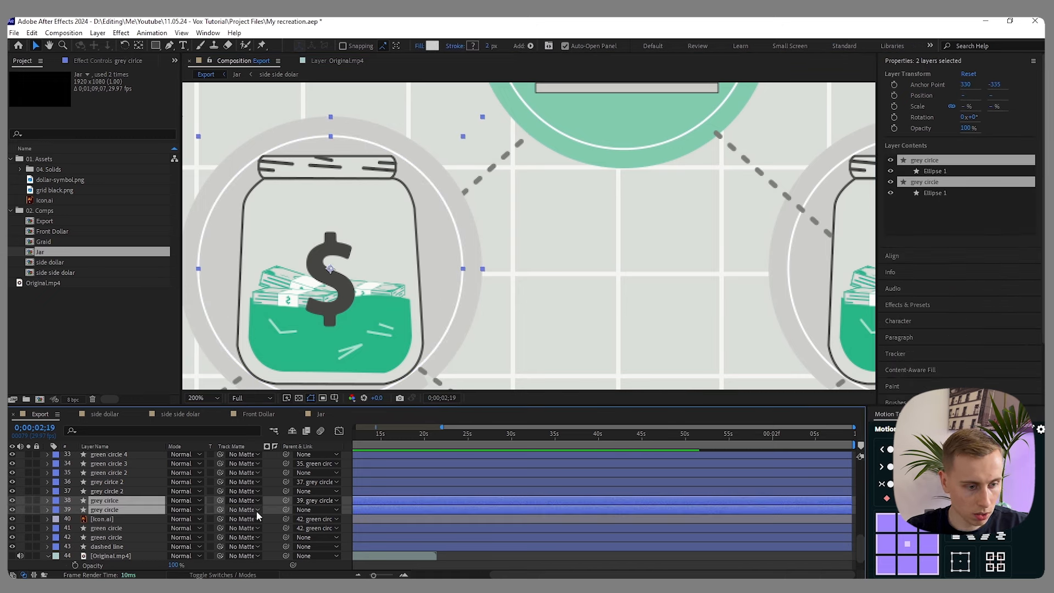
key(ctrl+bracketleft)
key(ctrl+bracketleft)
key(ctrl+bracketleft)
key(ctrl+bracketleft)
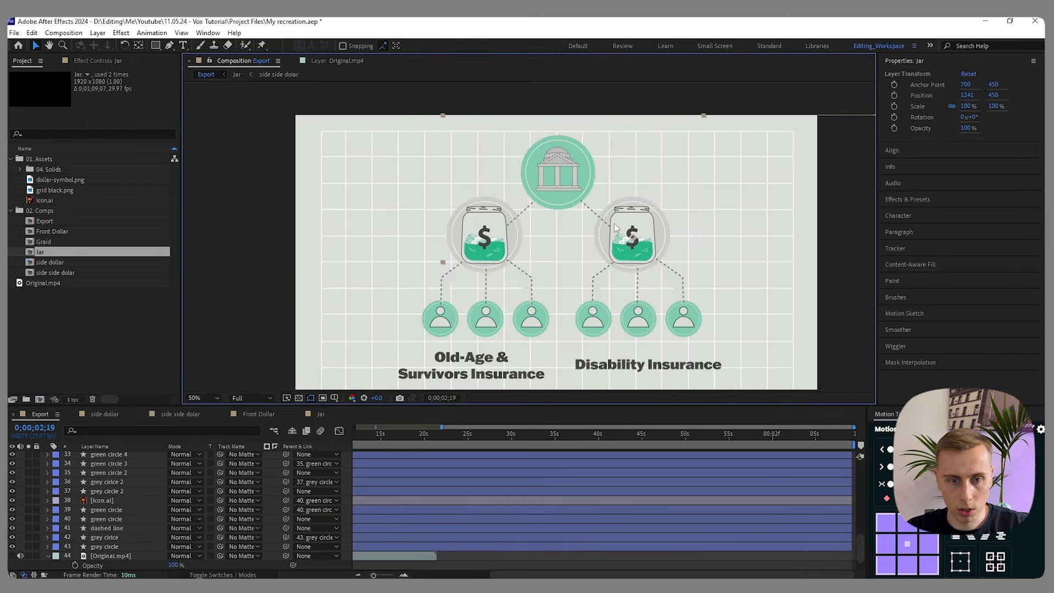
- Move dashed line 1 to dashed line 6 down the layer stack to just below green circle 2
scroll(615, 228, up, 3)
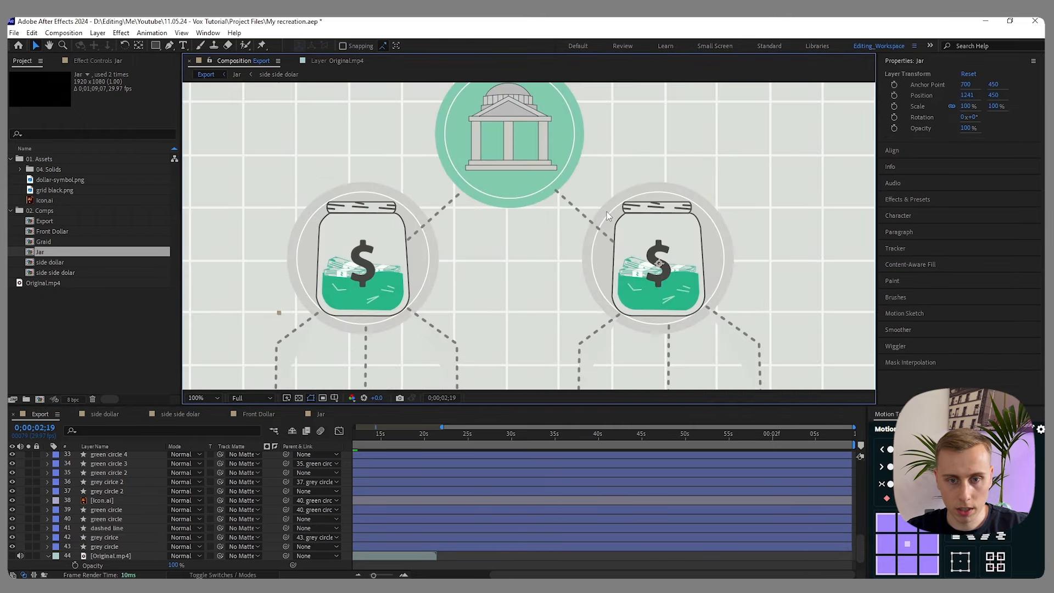
scroll(204, 467, up, 5)
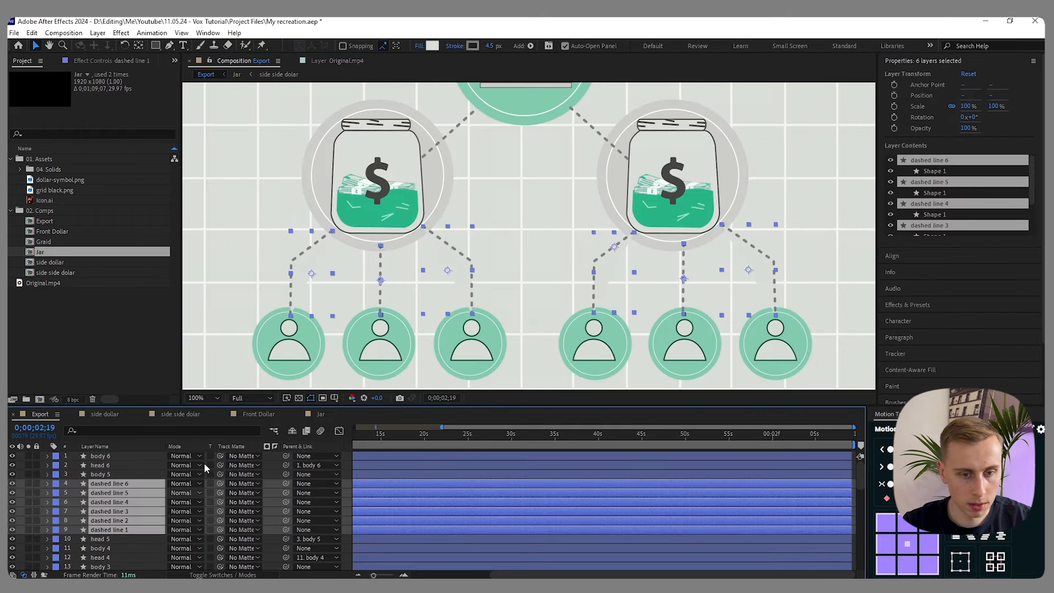
scroll(204, 462, down, 3)
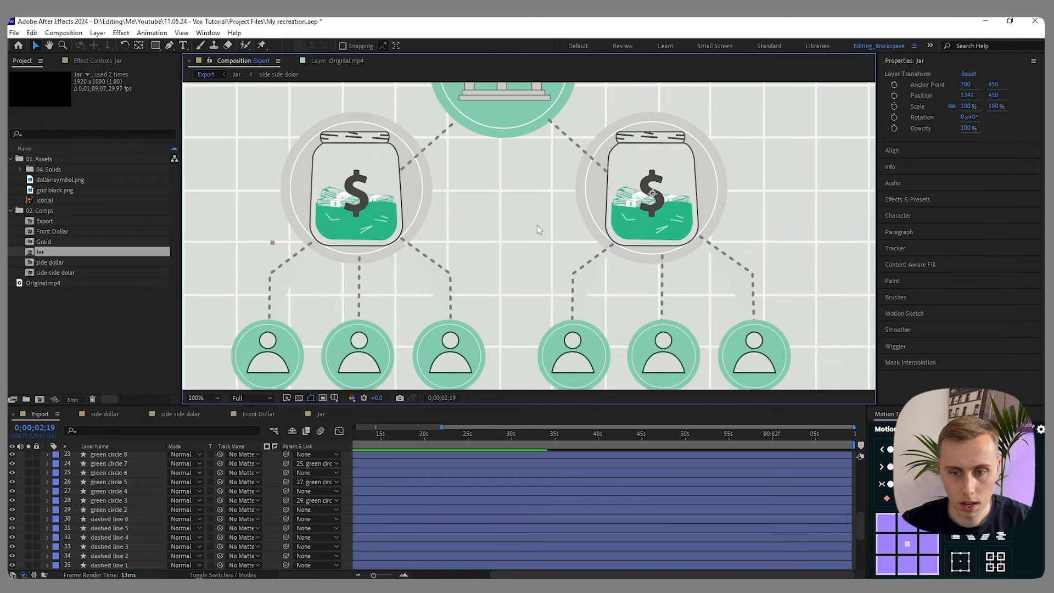
- Send the dashed line between the building icon and the Disability jar down the stack to just below the building's green circle layers
scroll(516, 232, down, 2)
scroll(538, 186, up, 3)
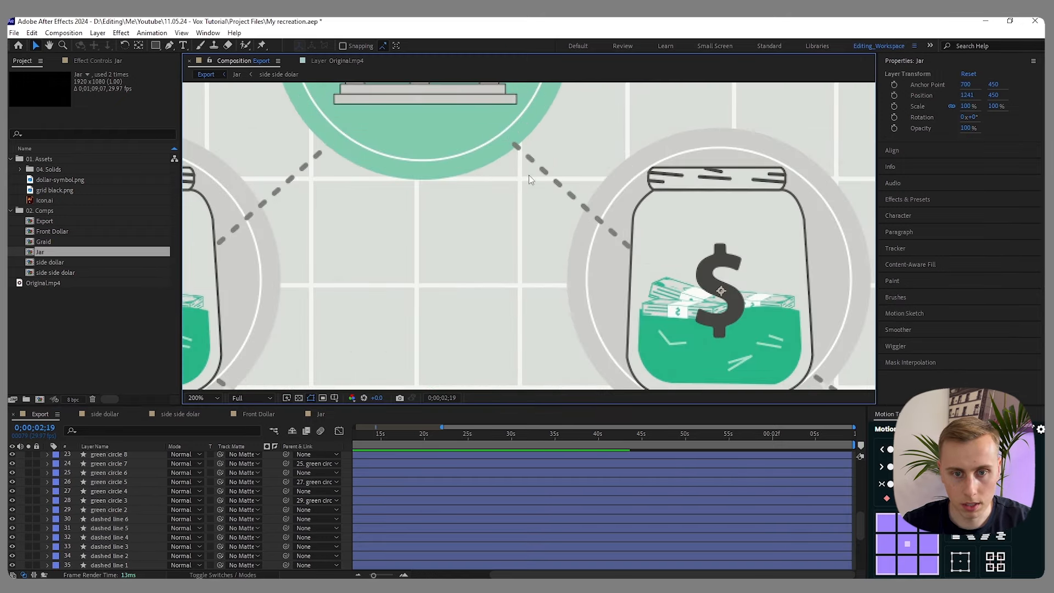
scroll(147, 506, up, 5)
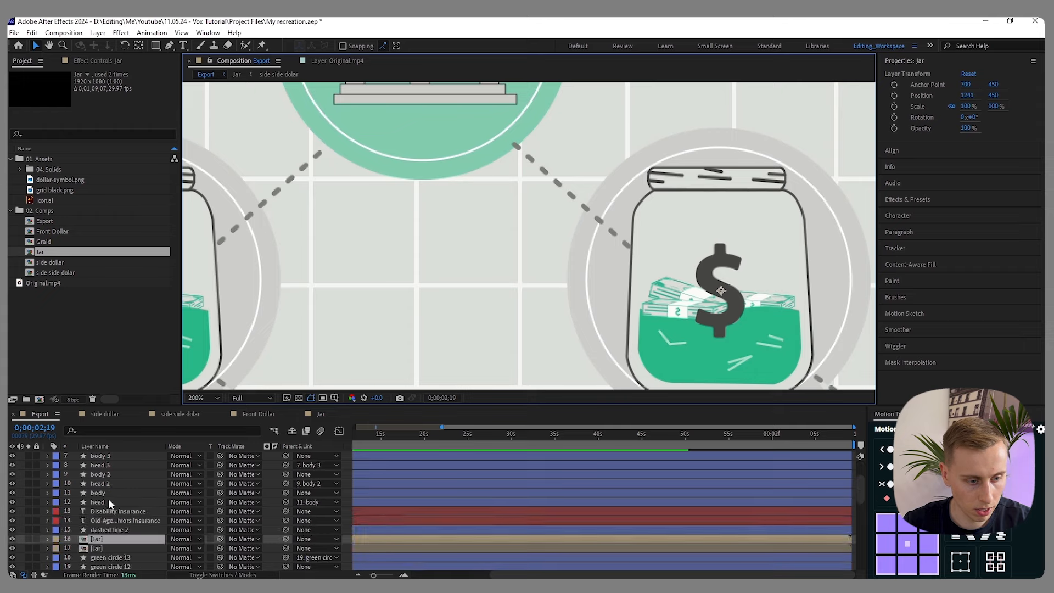
click(109, 530)
key(ctrl+[)
key(ctrl+[)
key(ctrl+[)
key(ctrl+[)
key(ctrl+[)
key(ctrl+[)
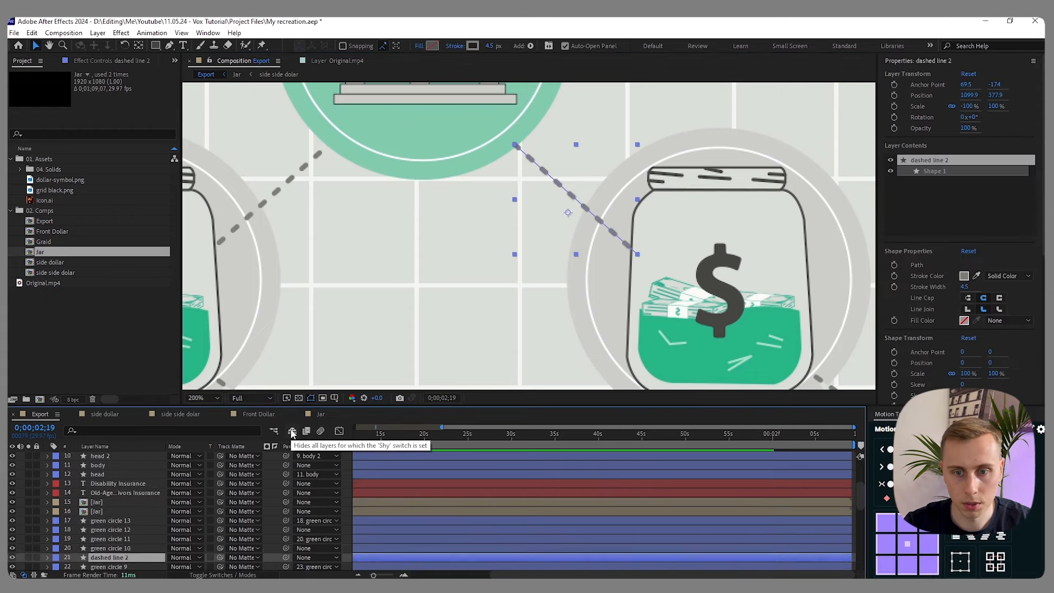
key(ctrl+[)
key(ctrl+[)
key(ctrl+[)
key(ctrl+[)
key(ctrl+[)
key(ctrl+[)
key(ctrl+[)
key(ctrl+[)
key(ctrl+[)
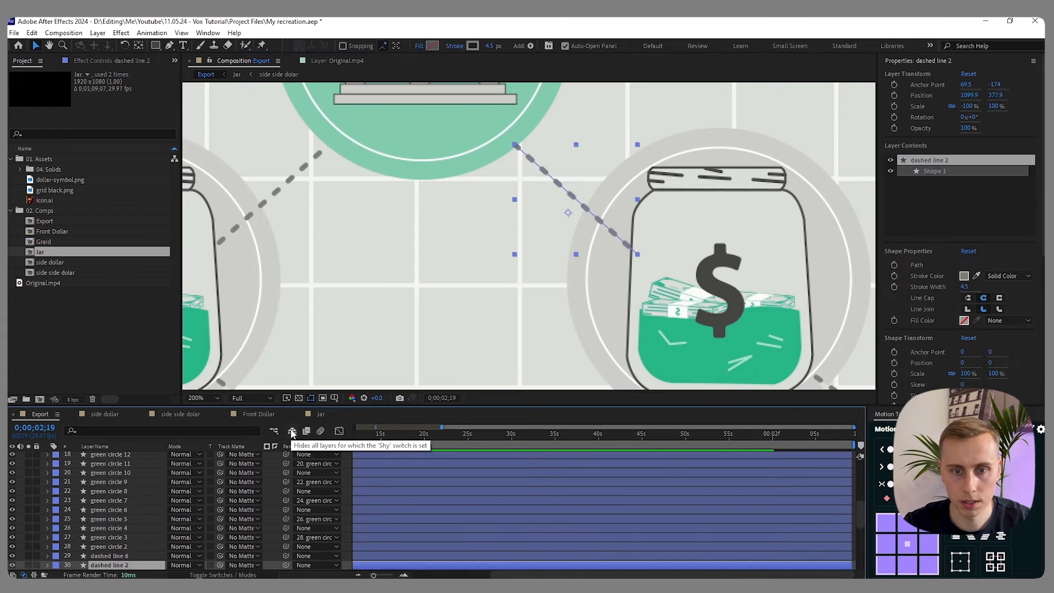
scroll(104, 480, down, 5)
- Send both grey circle 2 layers behind the Disability jar down the stack to just below its dashed line 2 layer
click(105, 481)
shift+click(142, 491)
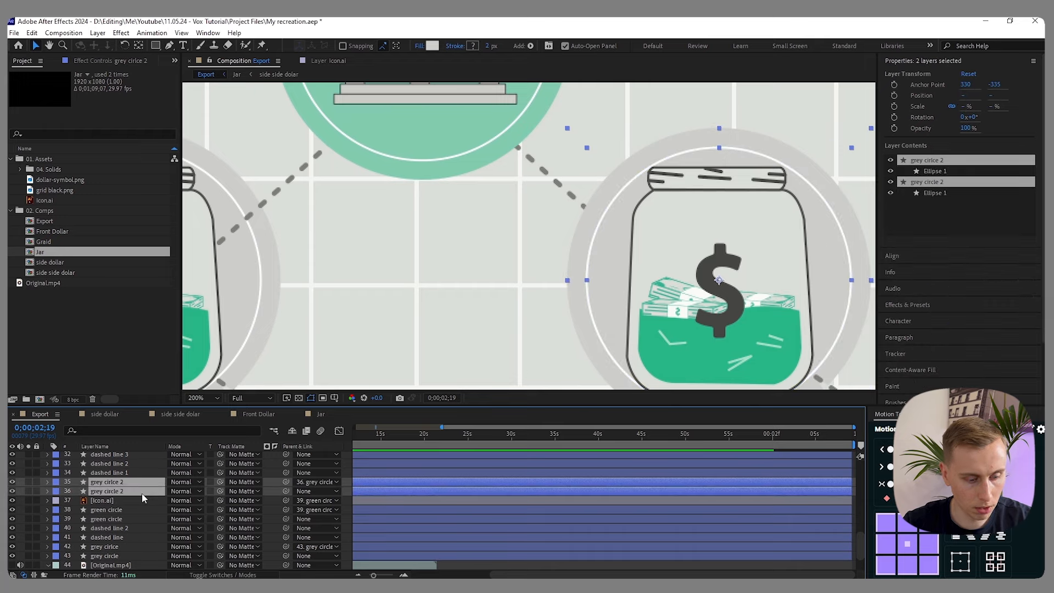
key(ctrl+[)
key(ctrl+[)
key(ctrl+[)
key(ctrl+[)
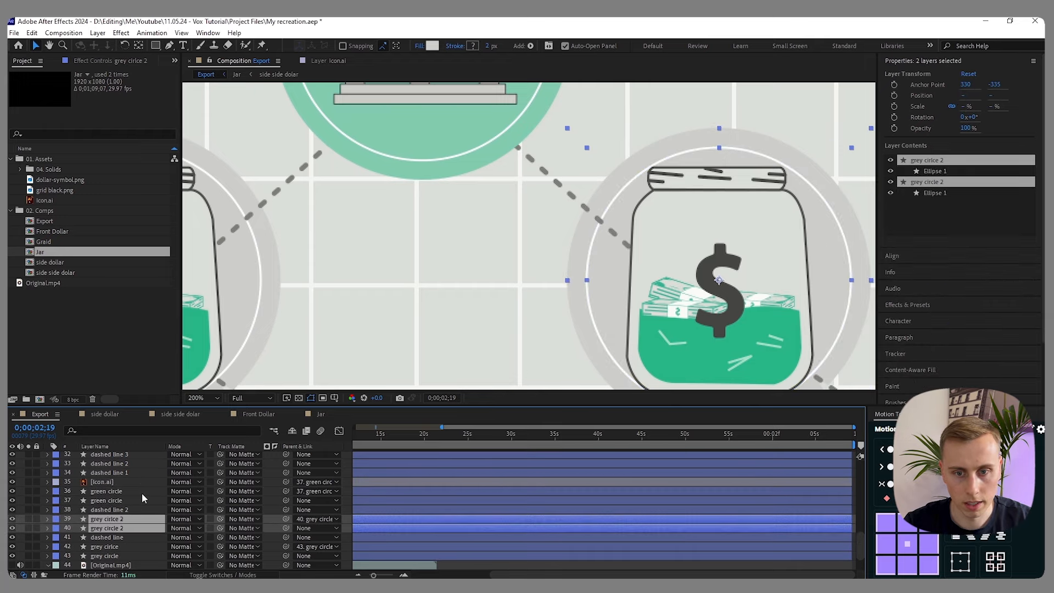
click(497, 262)
- Extend the upper end of the middle dashed line under the Old-Age jar up to just below the jar's base
scroll(496, 261, down, 2)
scroll(398, 265, up, 1)
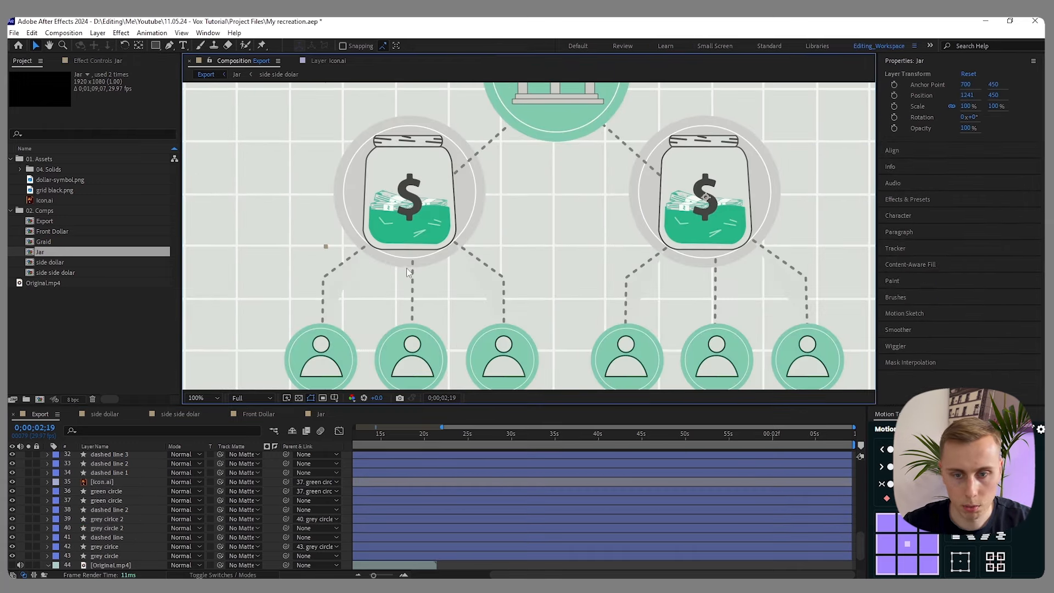
scroll(407, 280, up, 1)
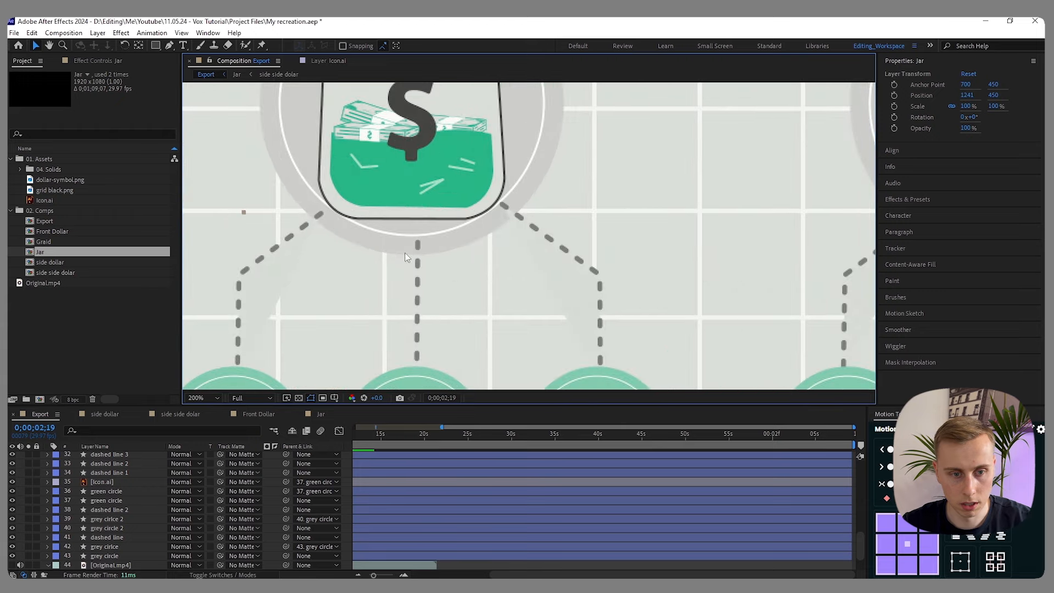
scroll(408, 259, down, 2)
scroll(562, 255, up, 1)
scroll(293, 276, up, 1)
scroll(130, 504, up, 2)
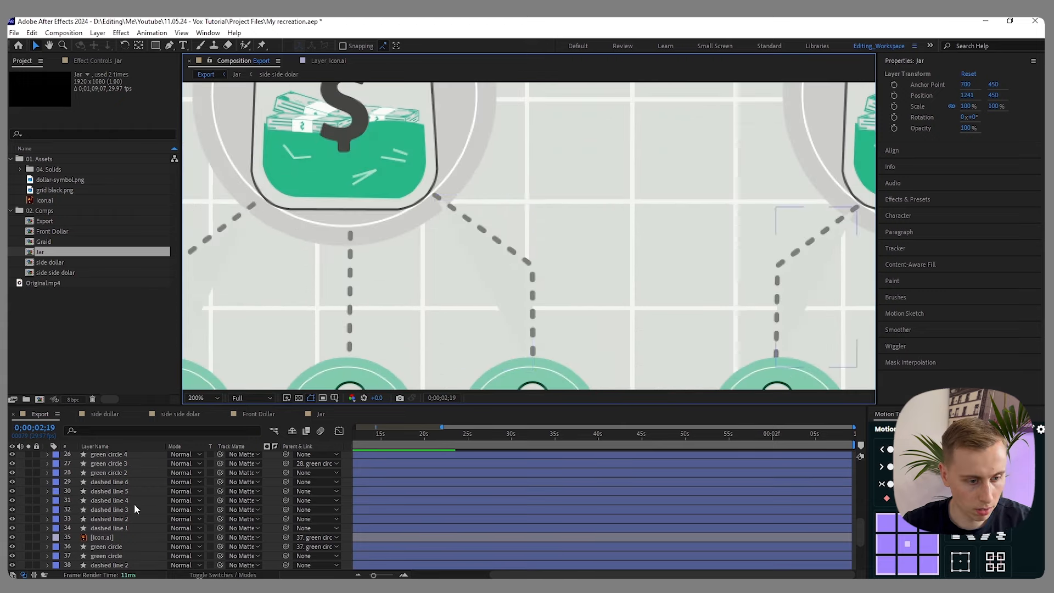
click(125, 519)
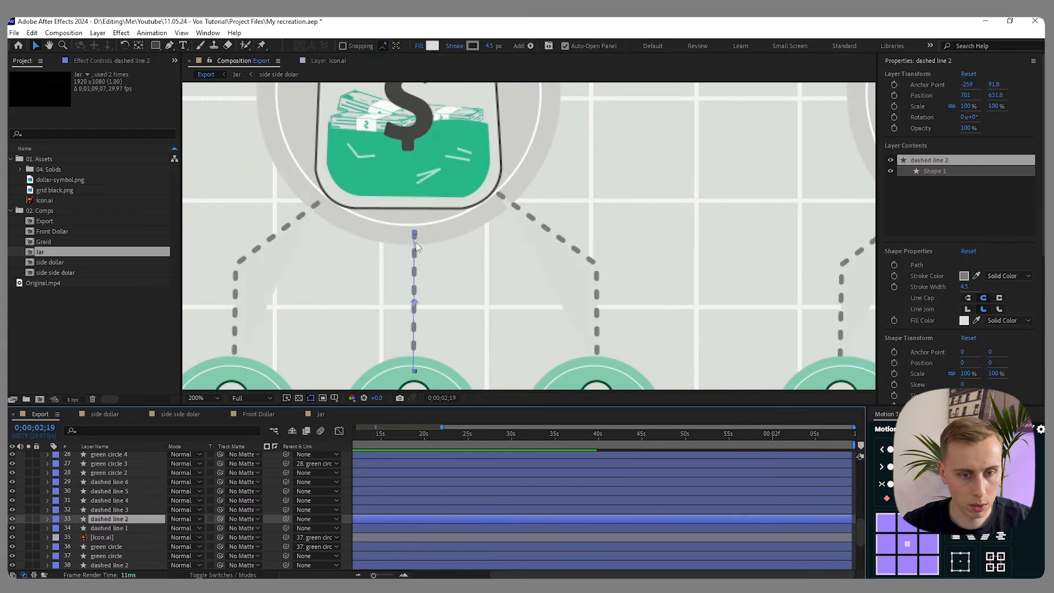
scroll(408, 226, up, 1)
key(g)
scroll(429, 204, down, 1)
drag(430, 201, 431, 168)
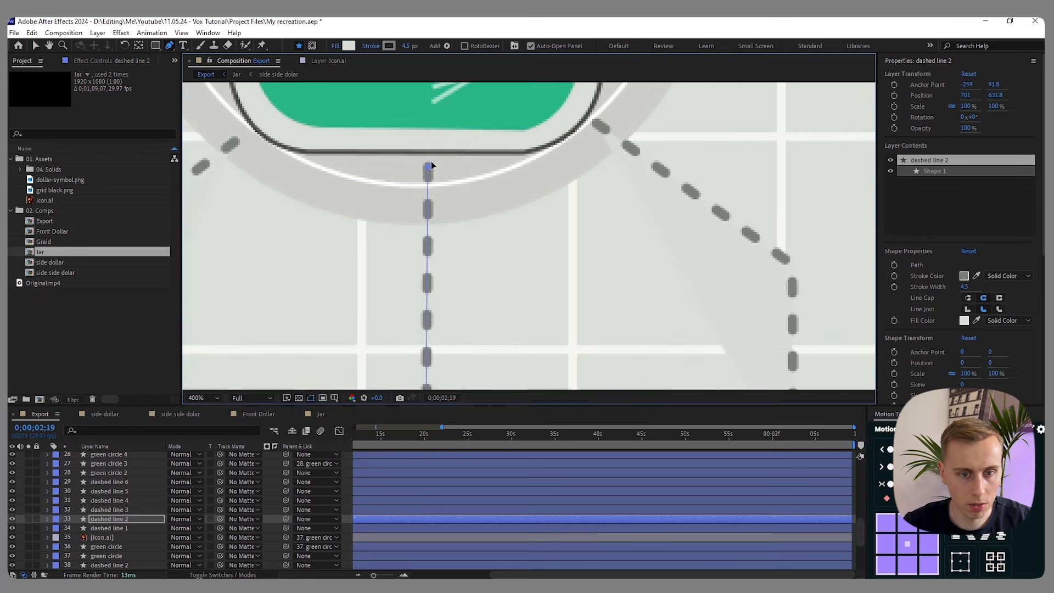
scroll(422, 224, down, 4)
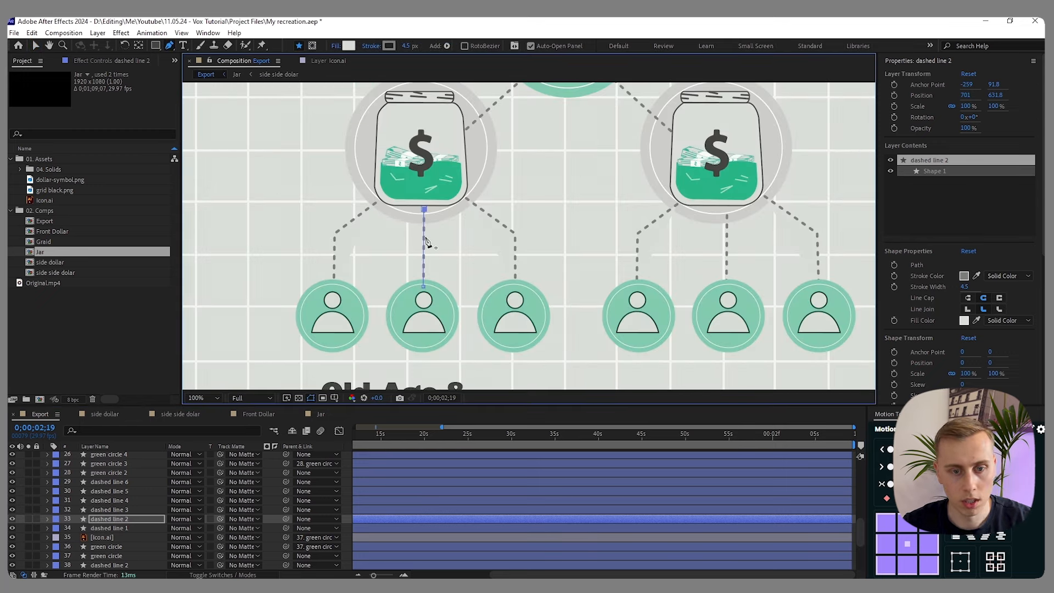
scroll(759, 210, up, 1)
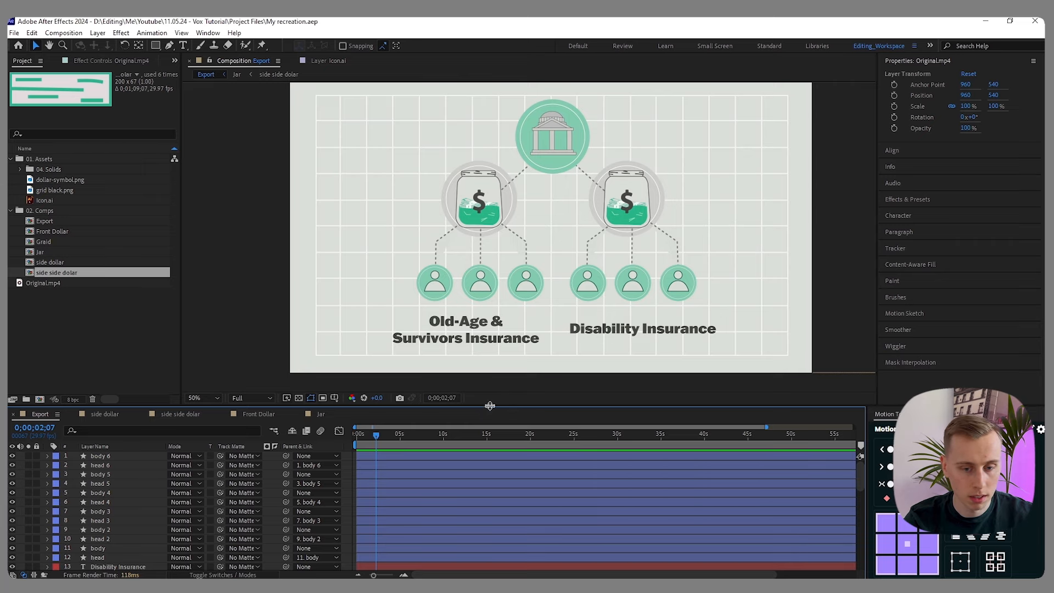
- Show only the Original.mp4 layer and scrub through its opening to study how the jars, people, text and banknotes animate
drag(493, 405, 493, 300)
scroll(162, 425, down, 6)
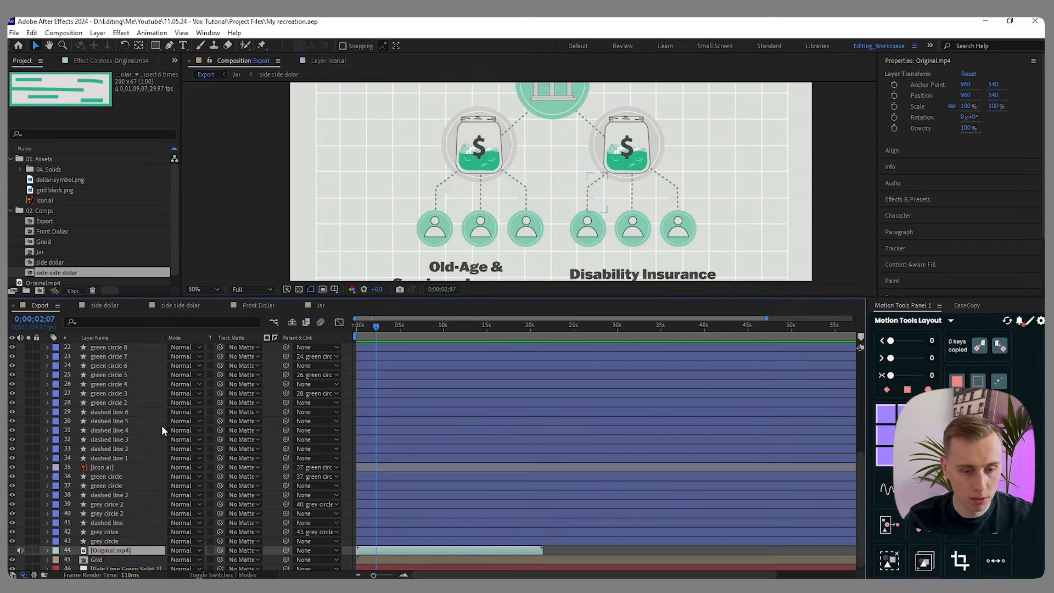
click(12, 546)
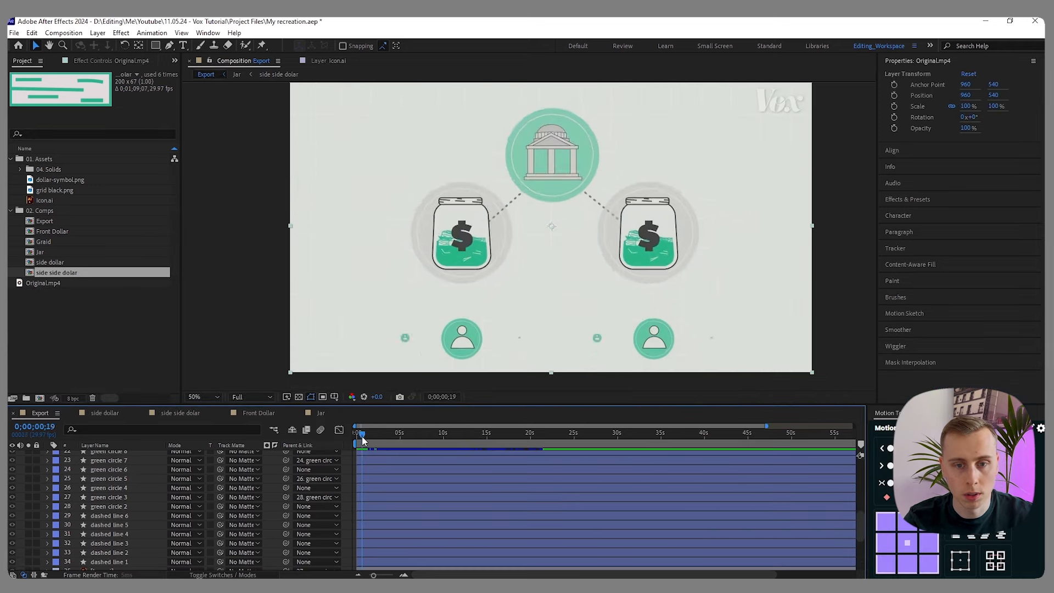
drag(361, 436, 371, 433)
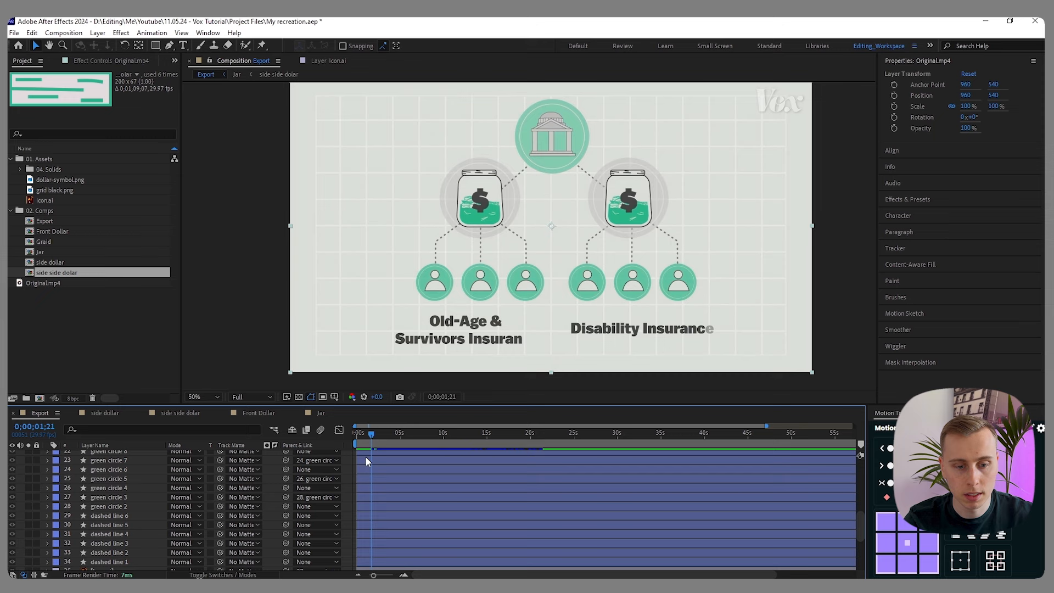
drag(372, 437, 364, 434)
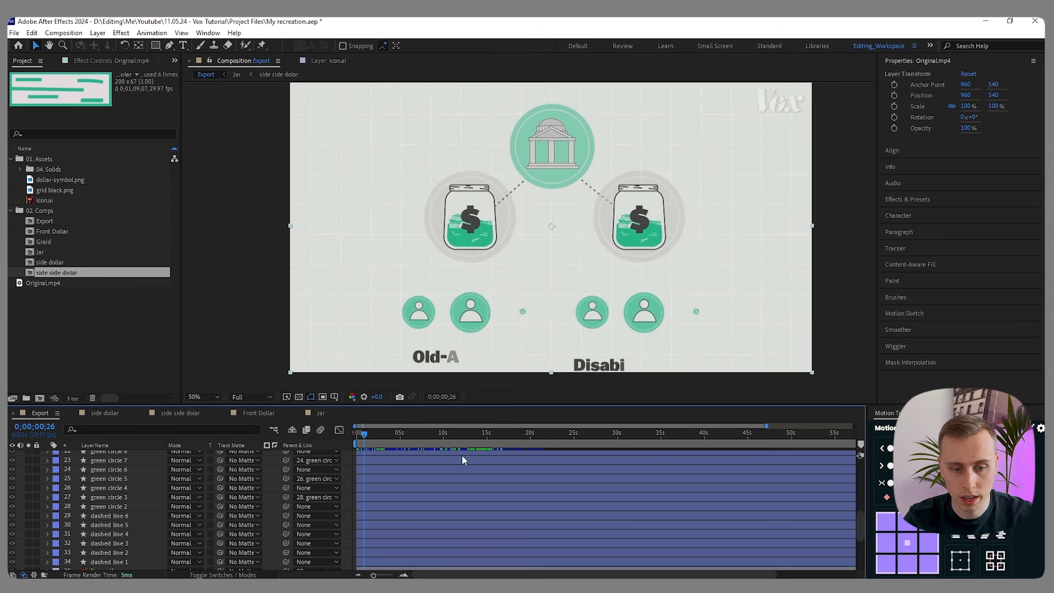
drag(365, 434, 390, 435)
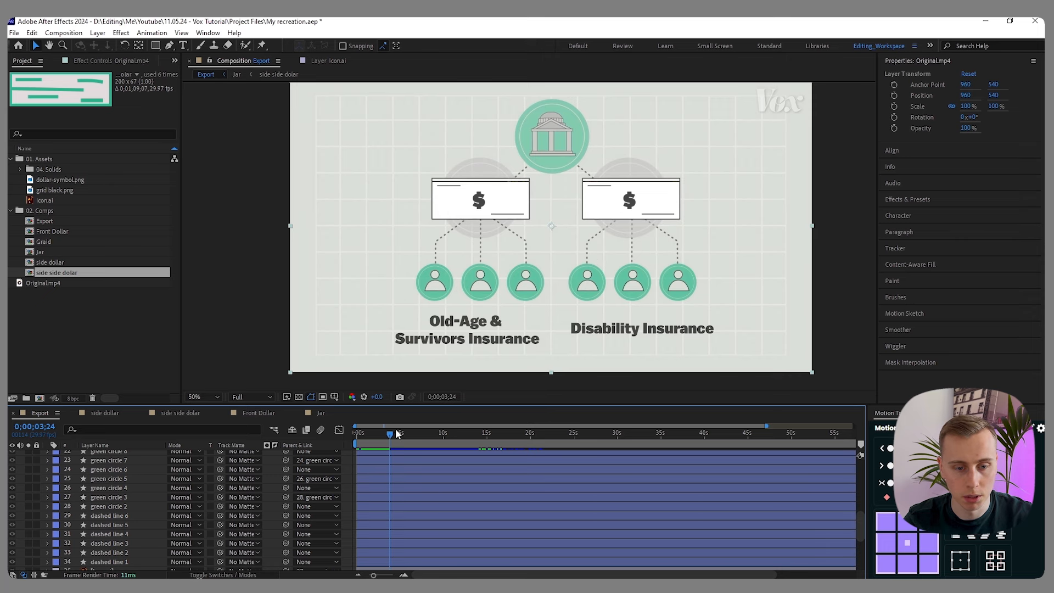
drag(400, 432, 378, 431)
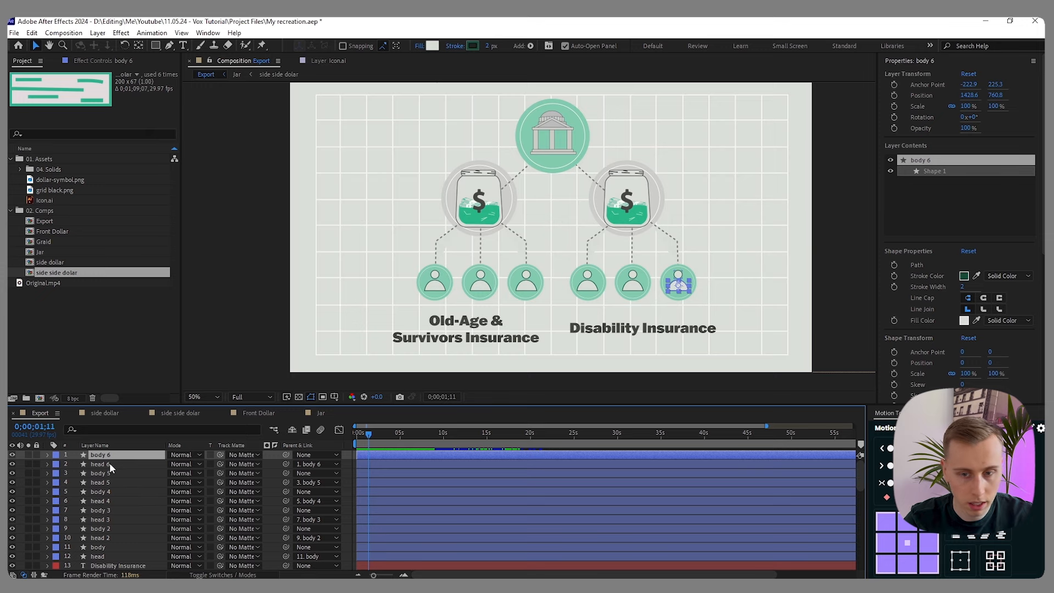
- Bring body 6, head 6, green circle 13 and green circle 12 together at the top of the layer stack
ctrl+click(110, 464)
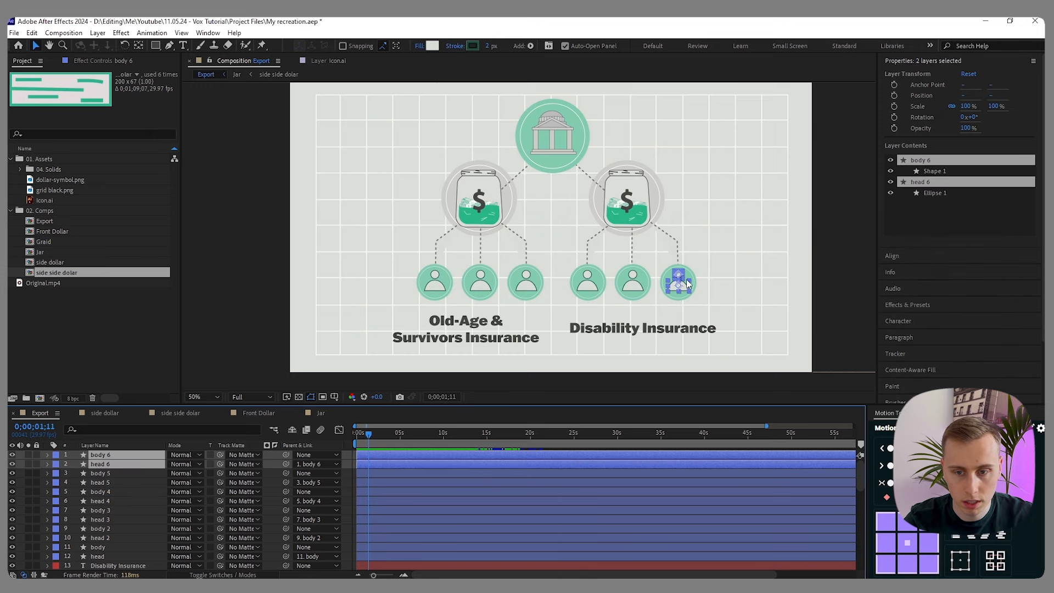
scroll(639, 299, up, 2)
scroll(163, 496, down, 4)
ctrl+click(110, 492)
ctrl+click(116, 501)
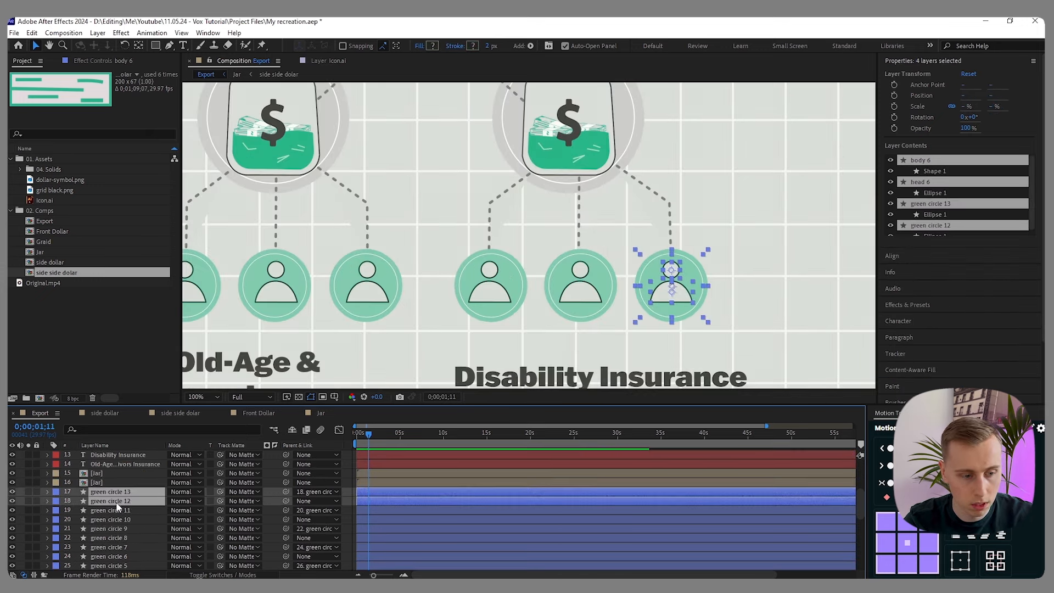
scroll(162, 500, up, 4)
key(ctrl+shift+bracketright)
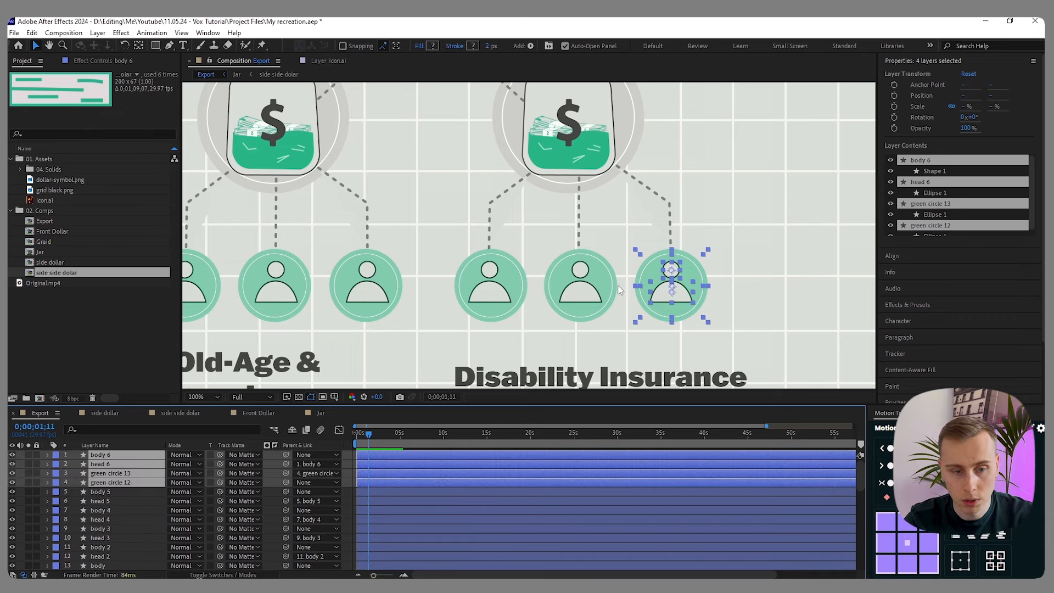
- Pre-compose the four layers of the rightmost person icon into a composition named person 6
right_click(127, 467)
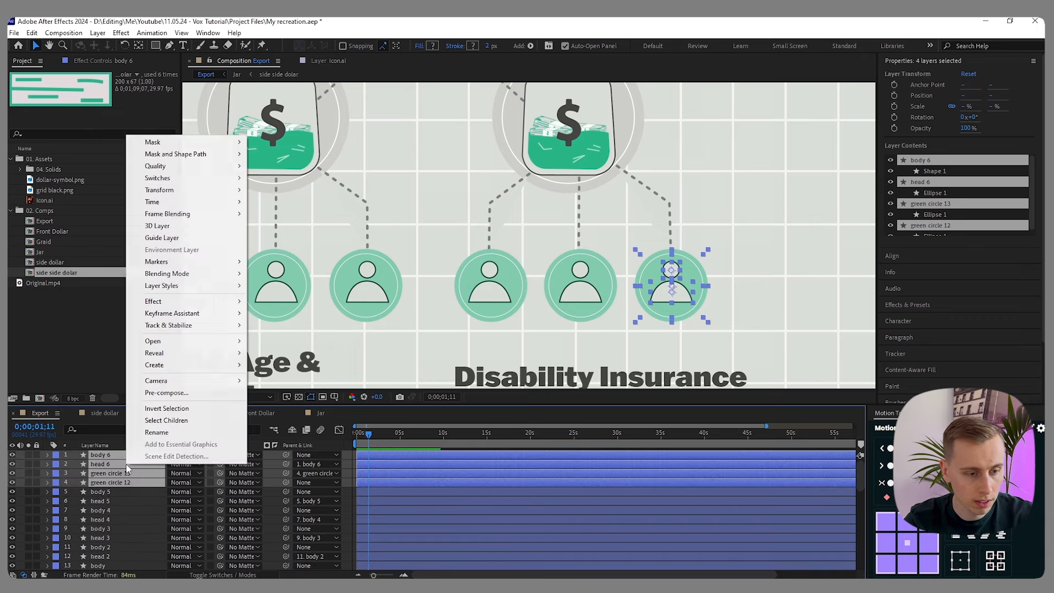
click(212, 394)
text(person 6)
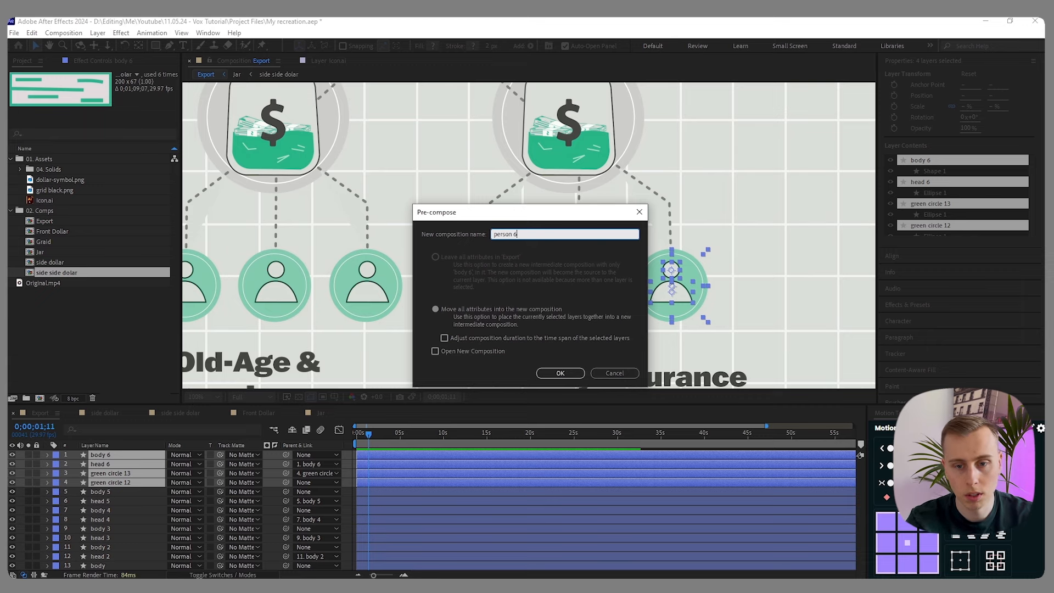
click(560, 373)
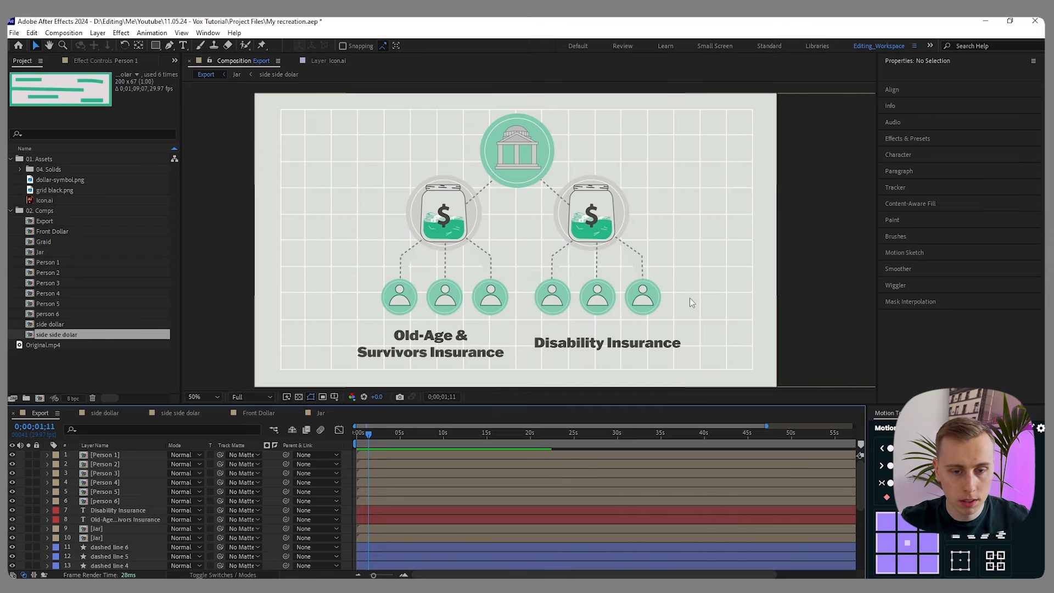
- Solo Original.mp4 temporarily at the first frame and examine its starting zoom and layout against the recreation
drag(498, 405, 513, 219)
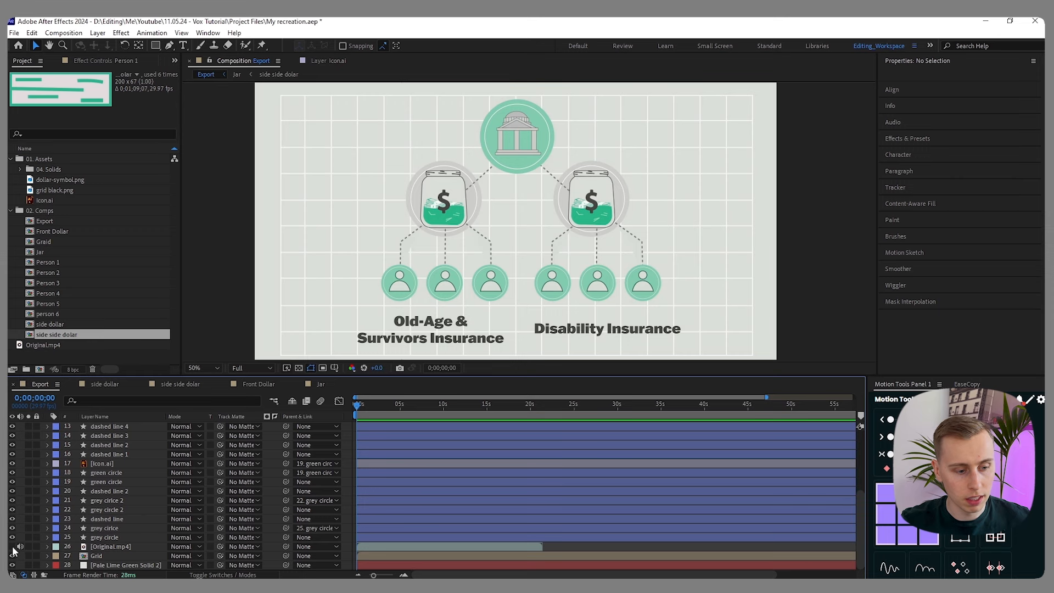
click(12, 546)
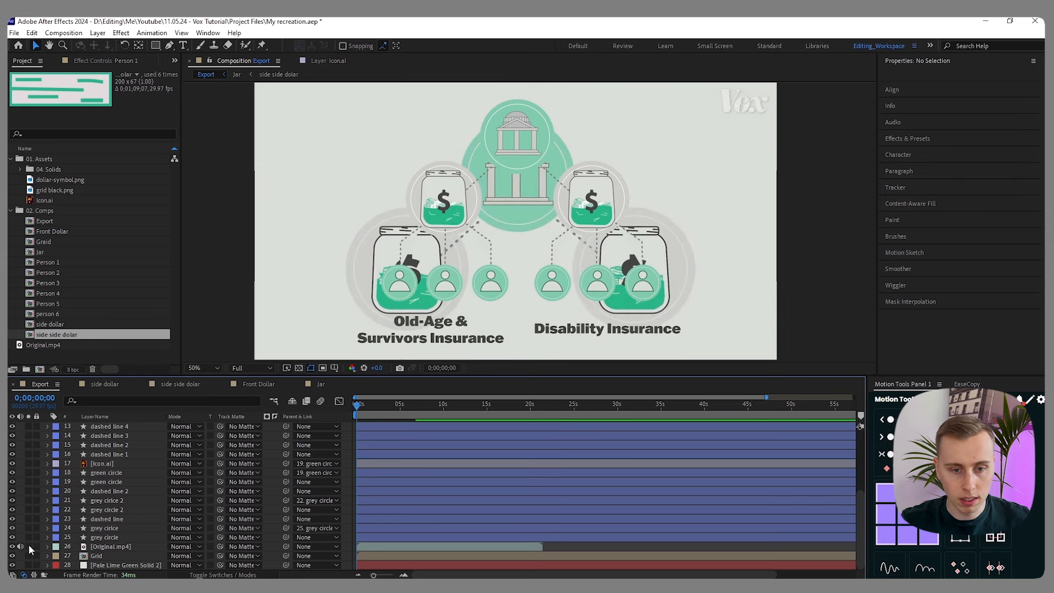
click(29, 546)
scroll(517, 181, down, 1)
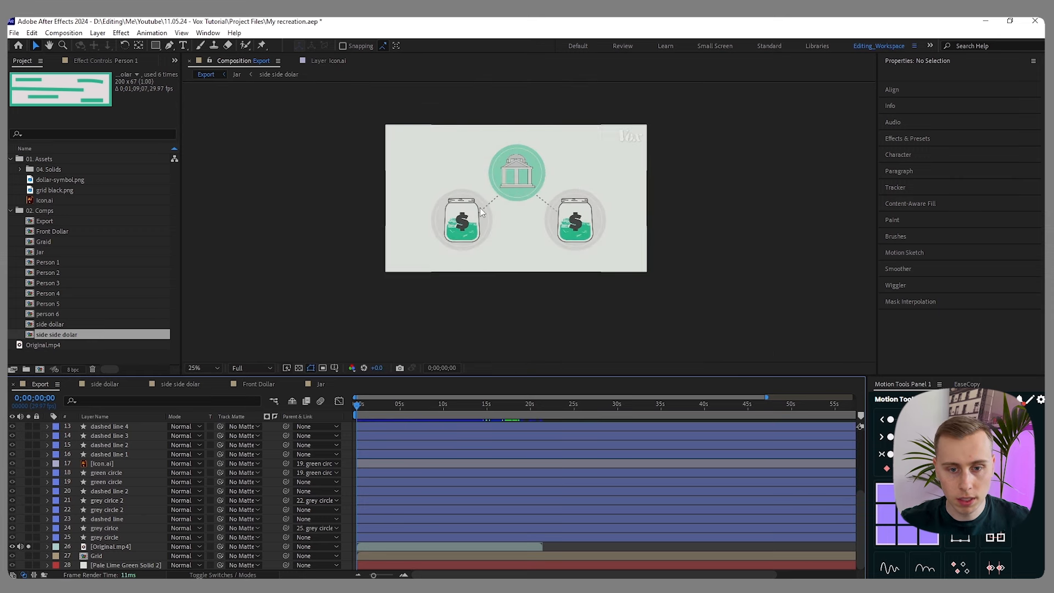
scroll(516, 180, up, 1)
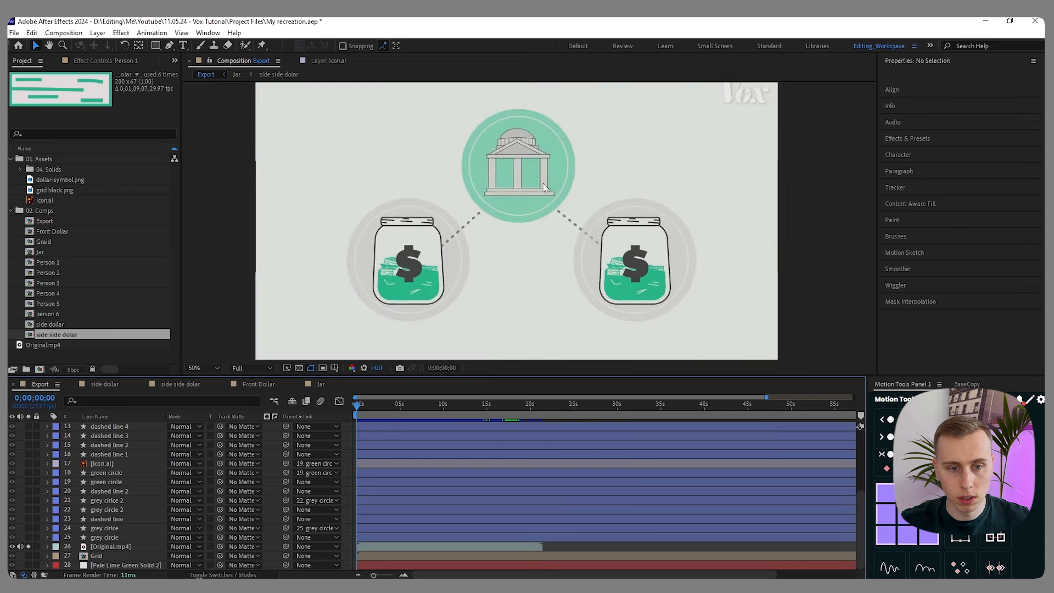
scroll(548, 201, down, 1)
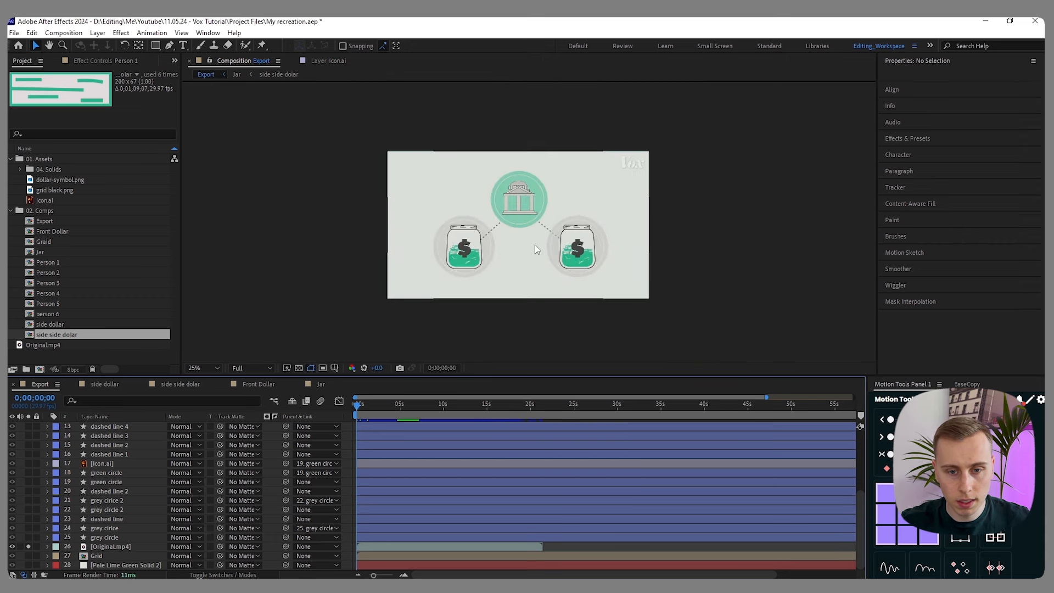
scroll(513, 226, up, 1)
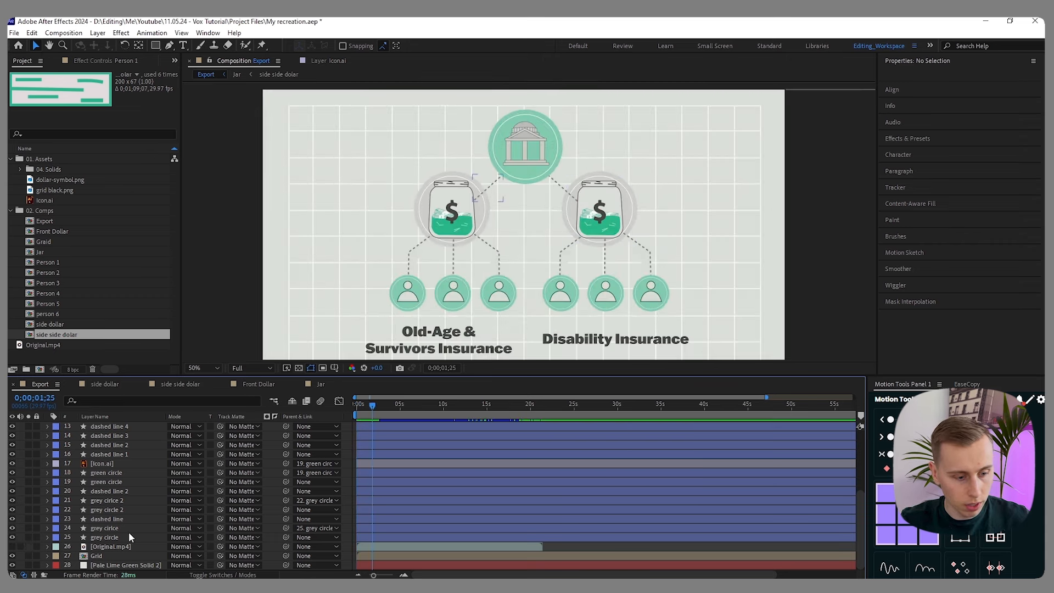
- Send the Original.mp4 layer to the bottom of the stack, below Grid and Pale Lime Green Solid 2
click(113, 547)
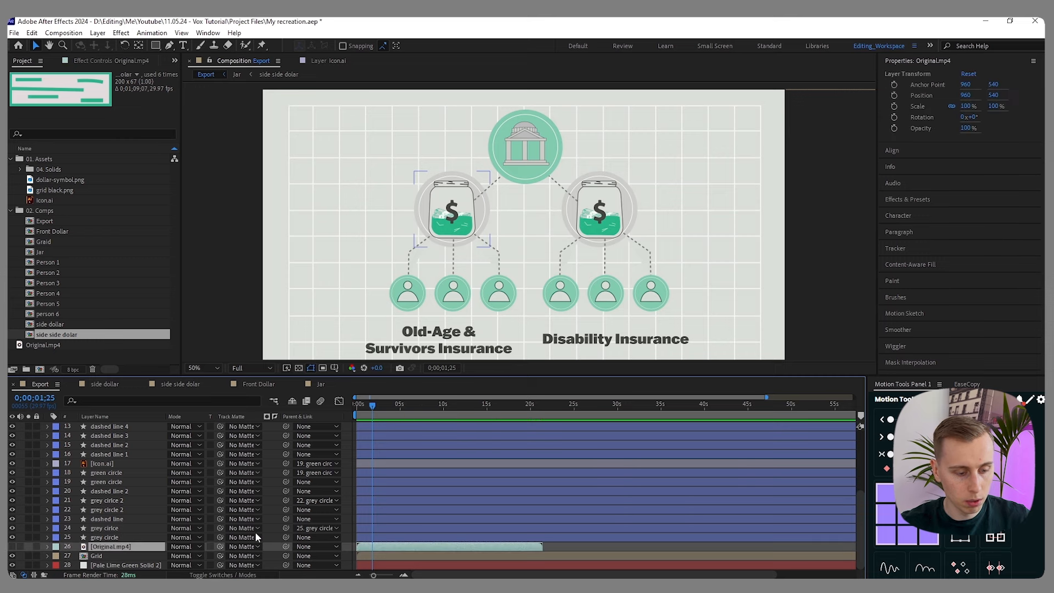
key(ctrl+bracketleft)
key(ctrl+bracketleft)
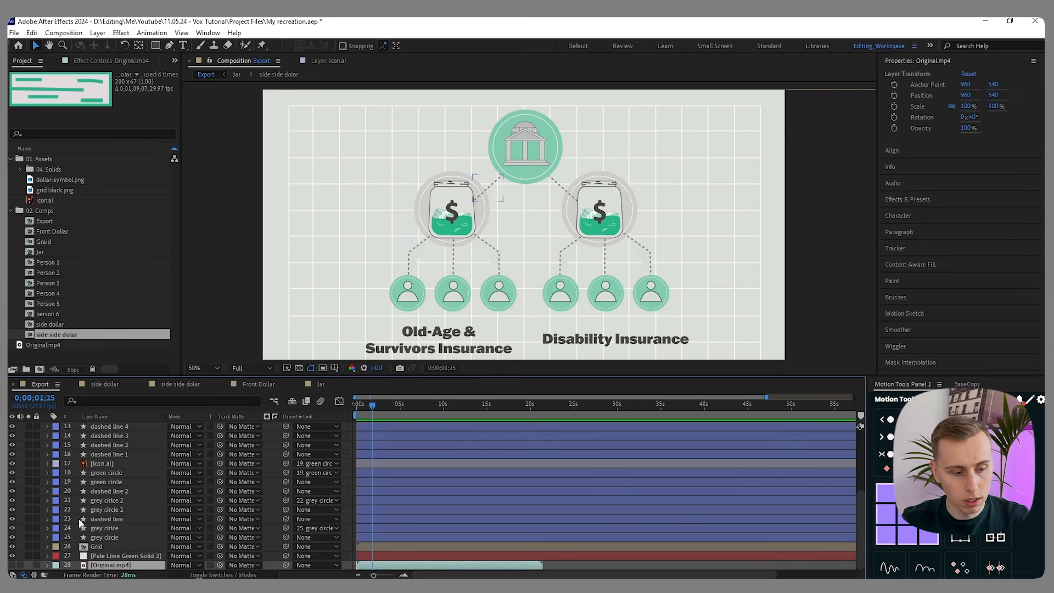
- Add a new null object to the Export composition with no layers selected
click(348, 488)
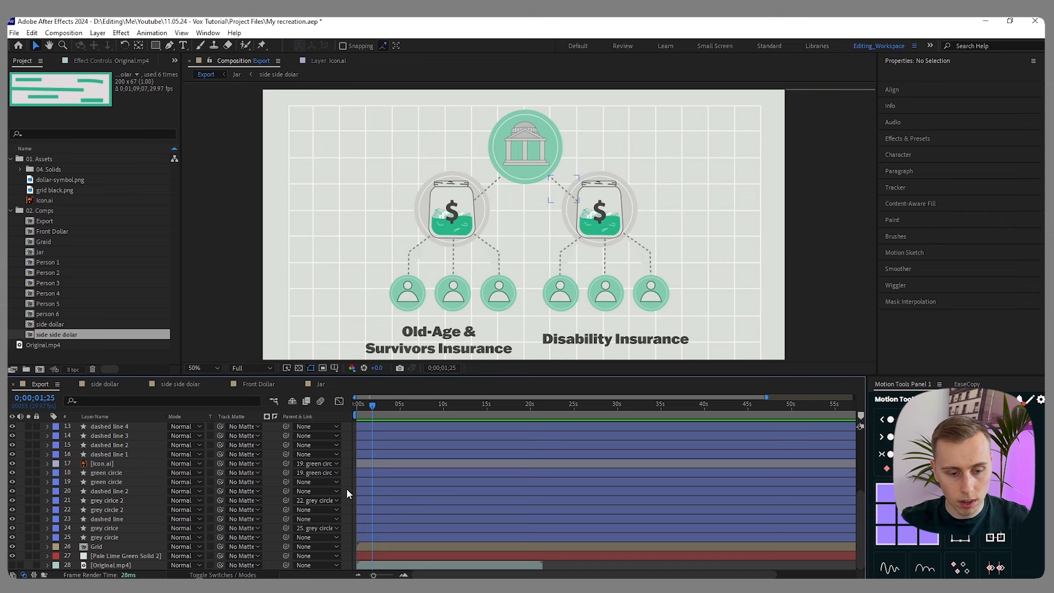
right_click(347, 488)
mouse_move(423, 360)
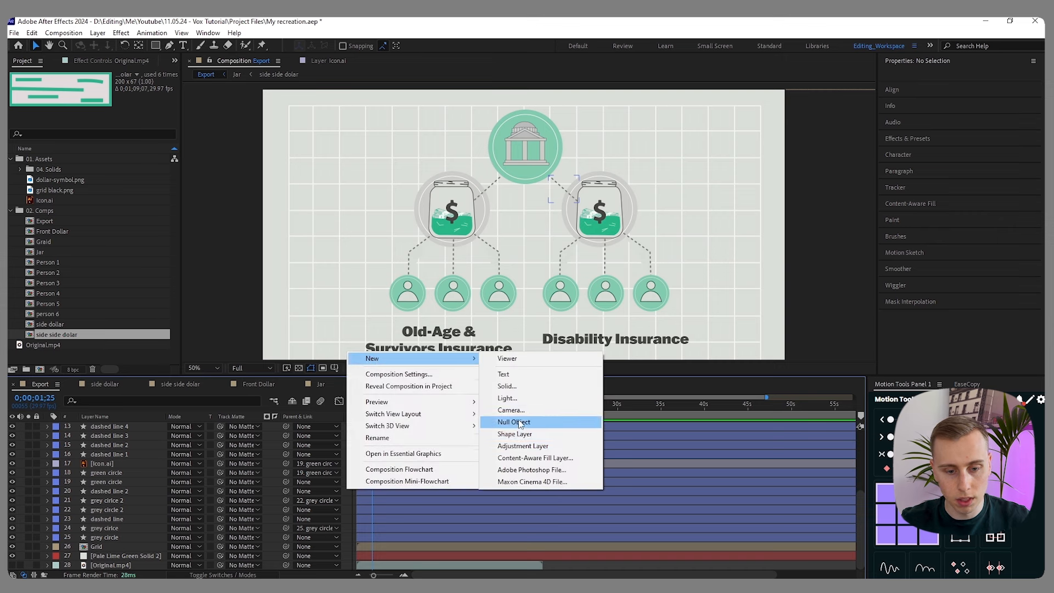
click(514, 422)
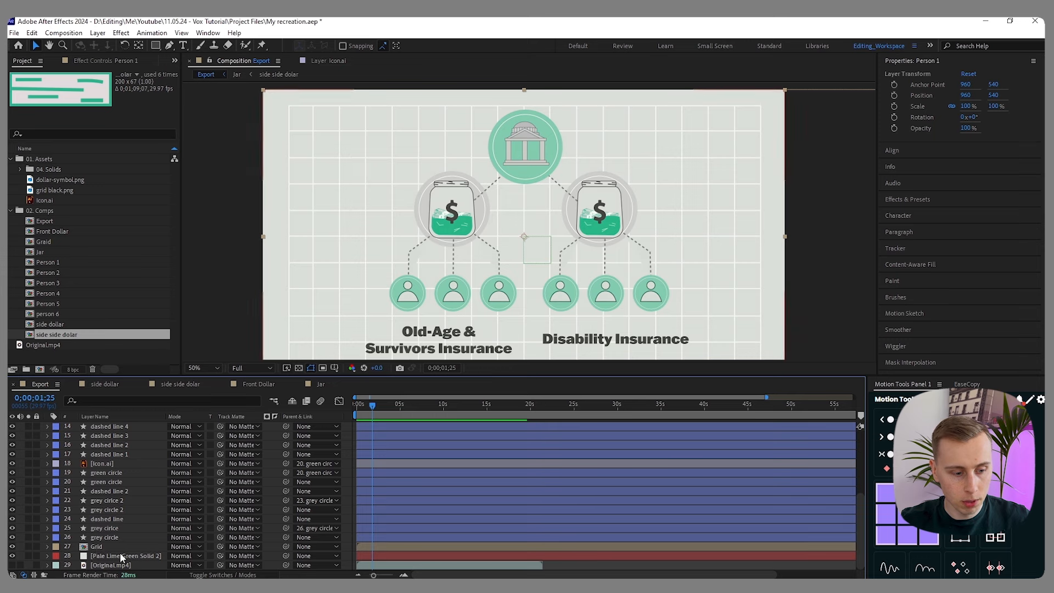
- Parent every layer from Person 1 down through Grid to the new null, leaving out the solid and Original.mp4
shift+click(110, 547)
scroll(110, 494, up, 5)
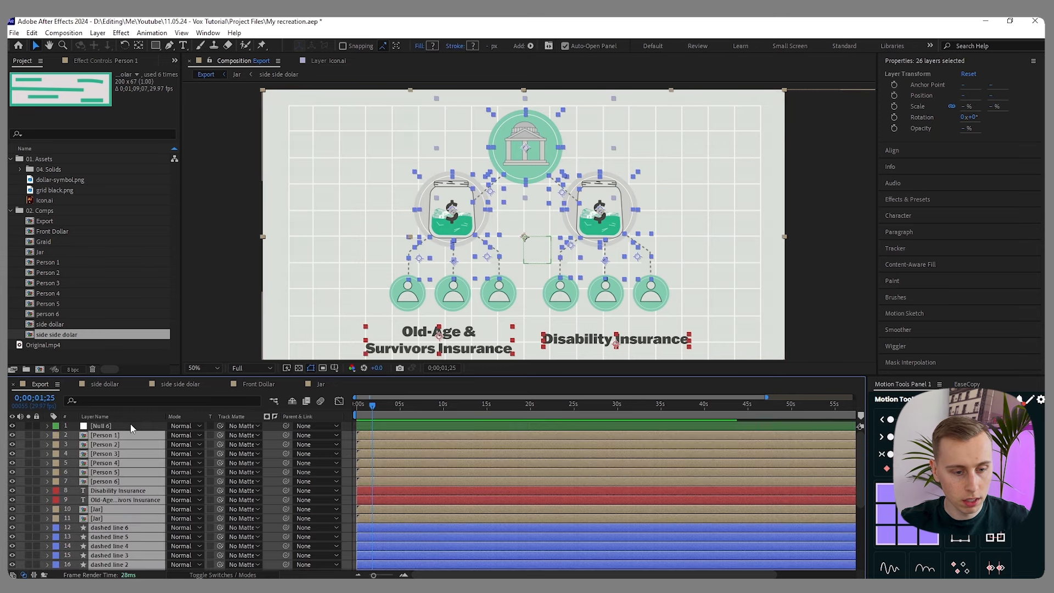
drag(266, 435, 127, 427)
- Reveal the null's Position and Scale together and keyframe both properties at the first frame
click(126, 426)
key(p)
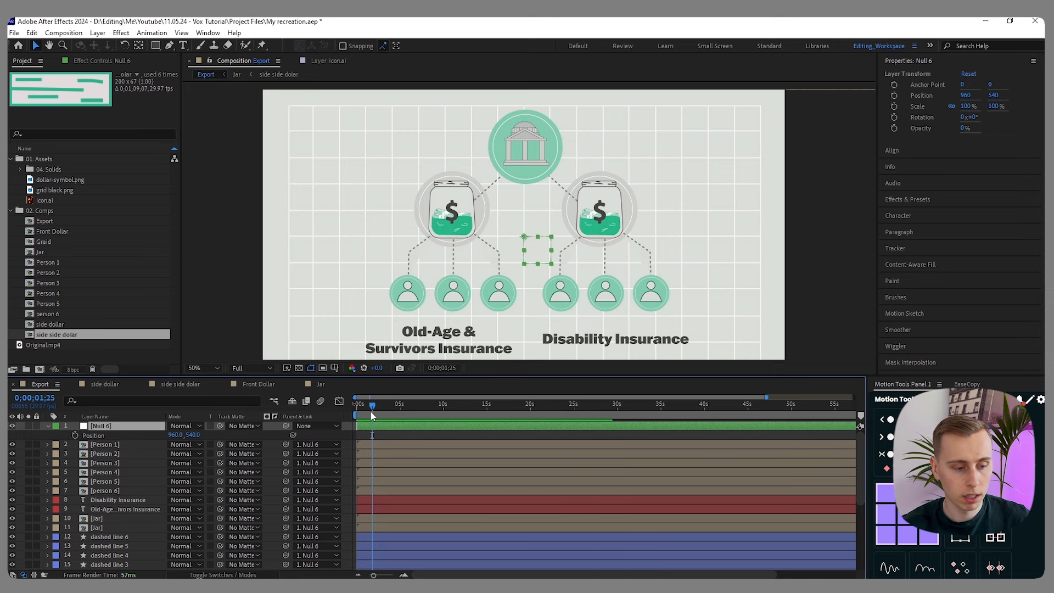
key(shift+s)
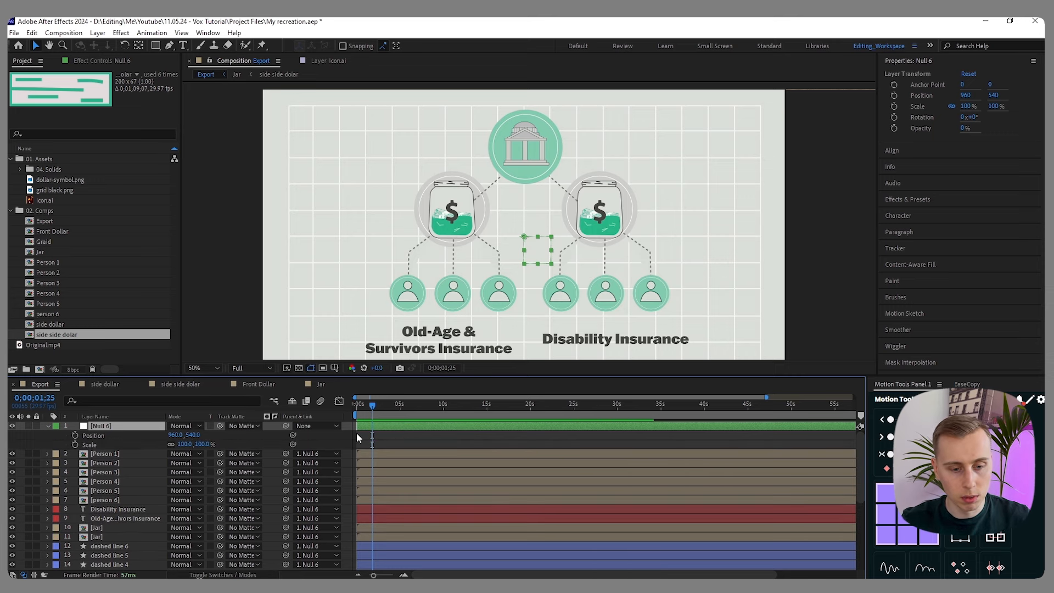
key(Home)
click(75, 435)
click(75, 445)
key(equal)
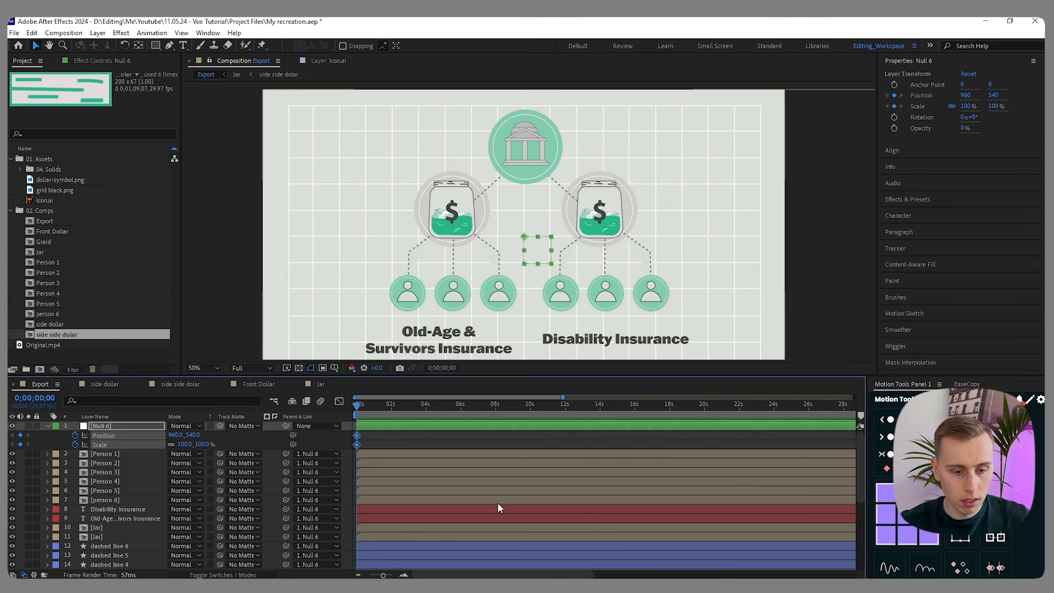
- Copy the null's keyframes to 0;00;01;20, and set its first-frame values to scale 166% and position 960, 830
key(space)
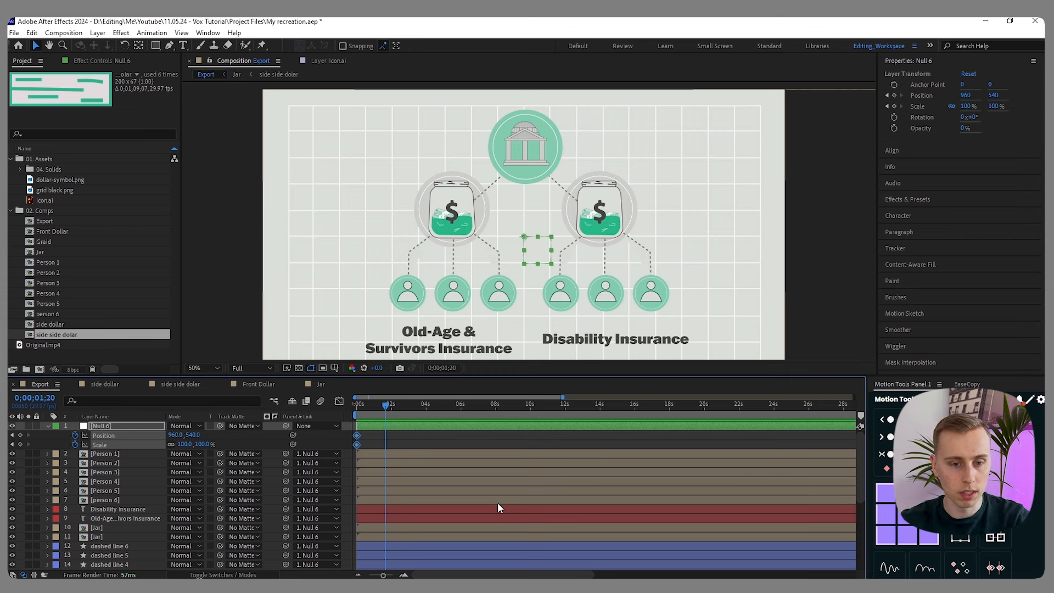
key(ctrl+v)
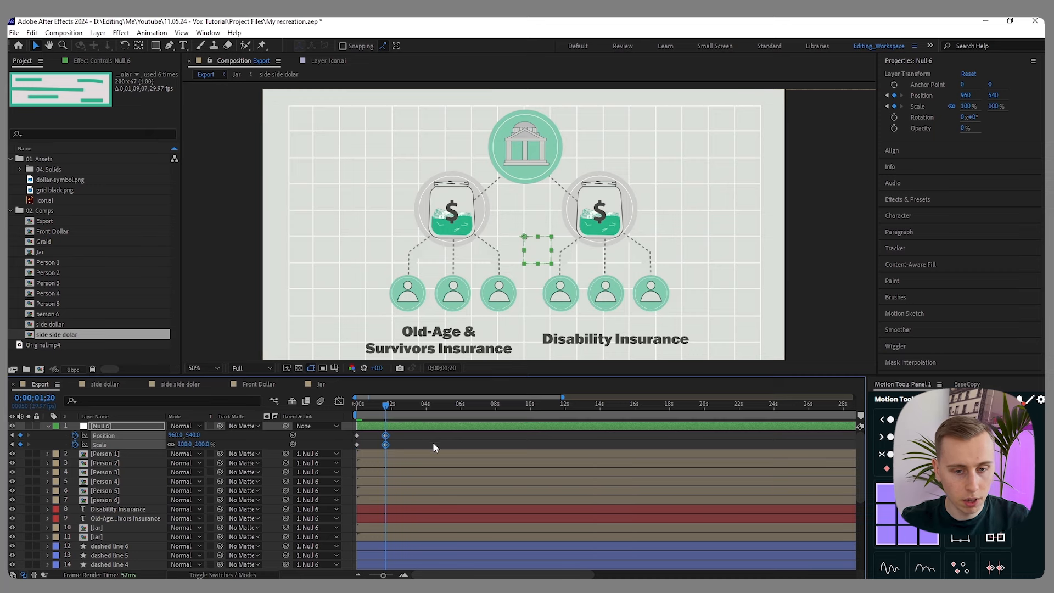
key(Home)
drag(186, 445, 357, 408)
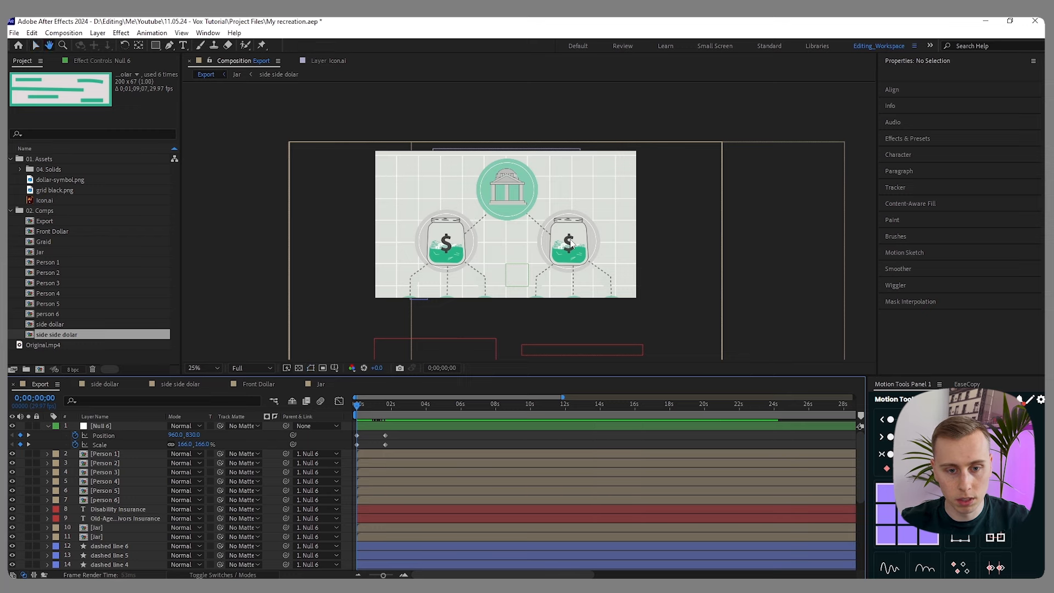
- Play the zoom-out and compare its first frame with Original.mp4 by soloing that layer briefly
key(space)
drag(403, 408, 357, 407)
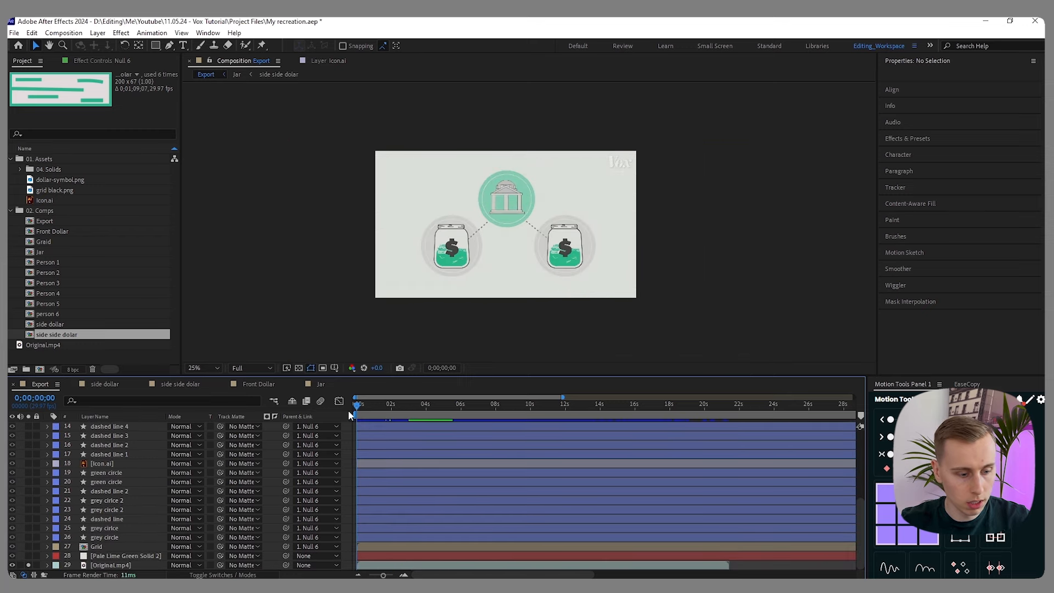
click(29, 565)
scroll(423, 444, up, 5)
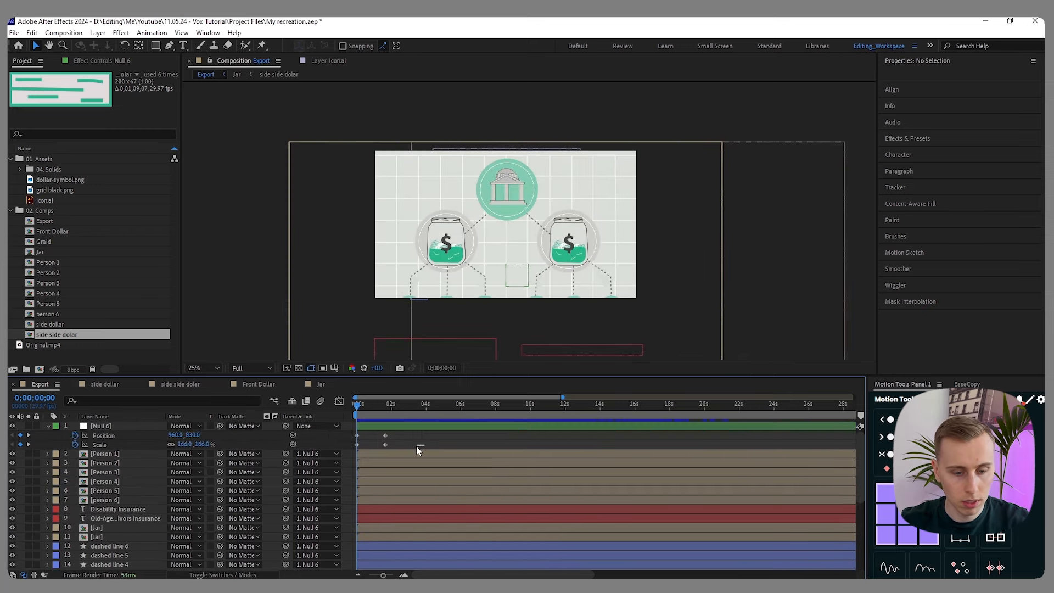
- Apply Easy Ease to all four Position and Scale keyframes of the null
click(423, 427)
key(u)
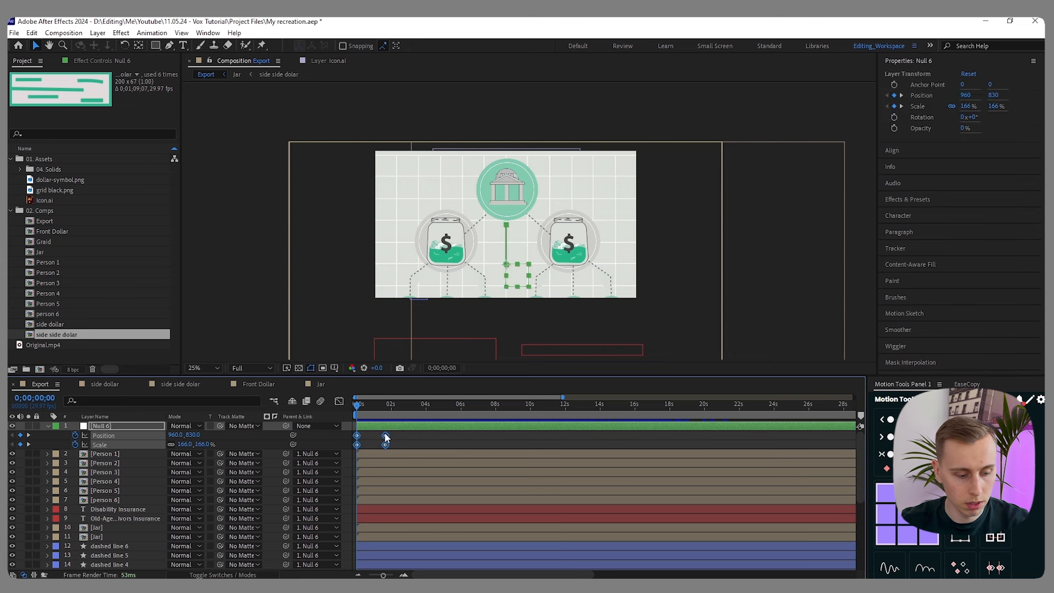
drag(463, 457, 352, 432)
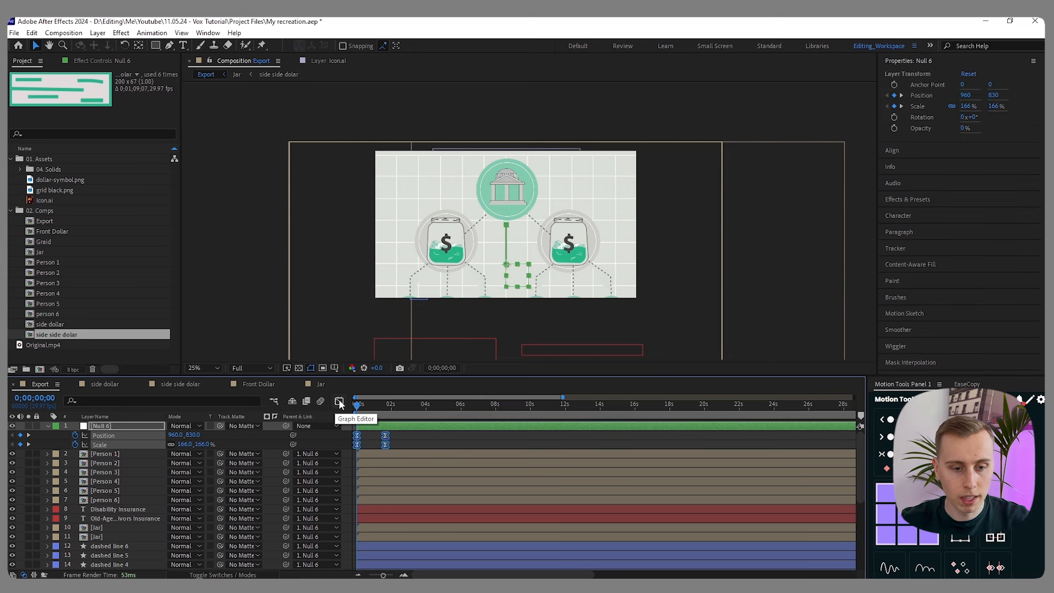
- Reshape the null's Position and Scale speed curves in the Graph Editor into a steep peak midway with long eases
click(340, 401)
scroll(370, 531, up, 5)
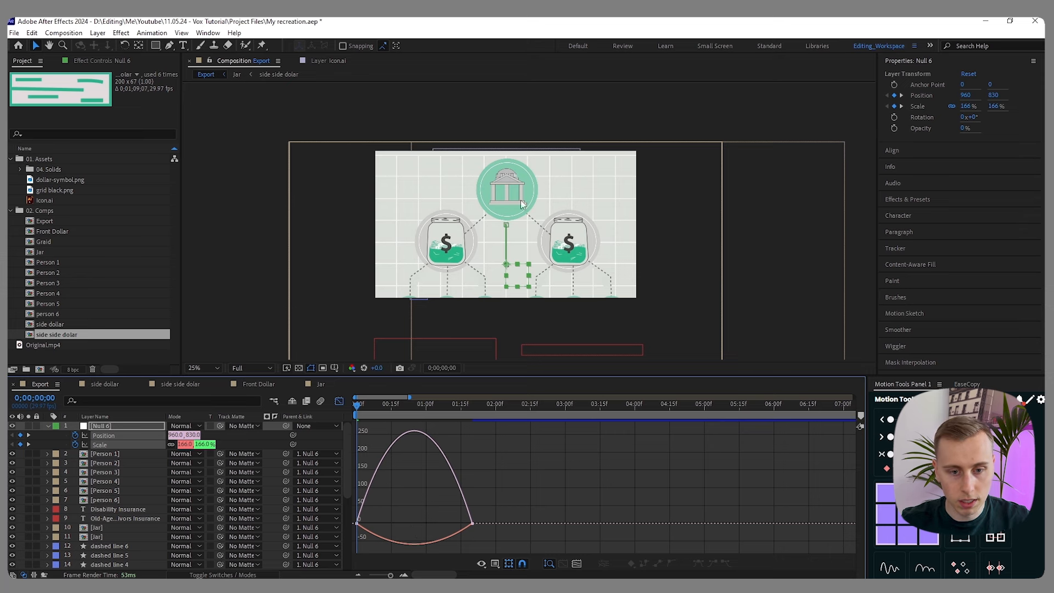
drag(346, 520, 400, 523)
drag(499, 530, 417, 520)
click(417, 520)
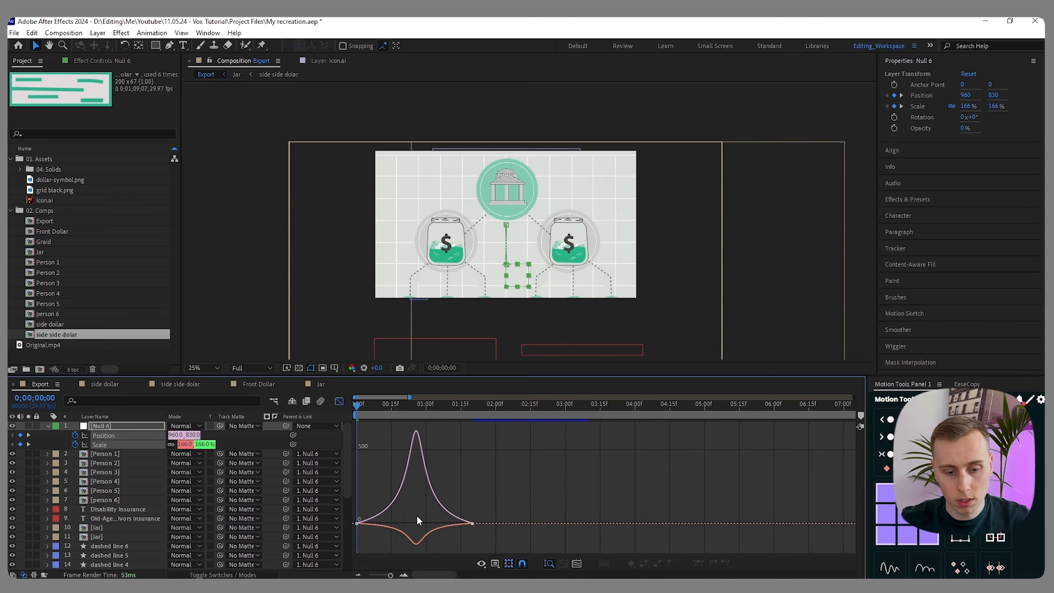
- Shift the peak of the null's speed curves slightly earlier and preview the zoom-out
drag(355, 403, 393, 405)
drag(376, 511, 399, 522)
click(473, 523)
key(space)
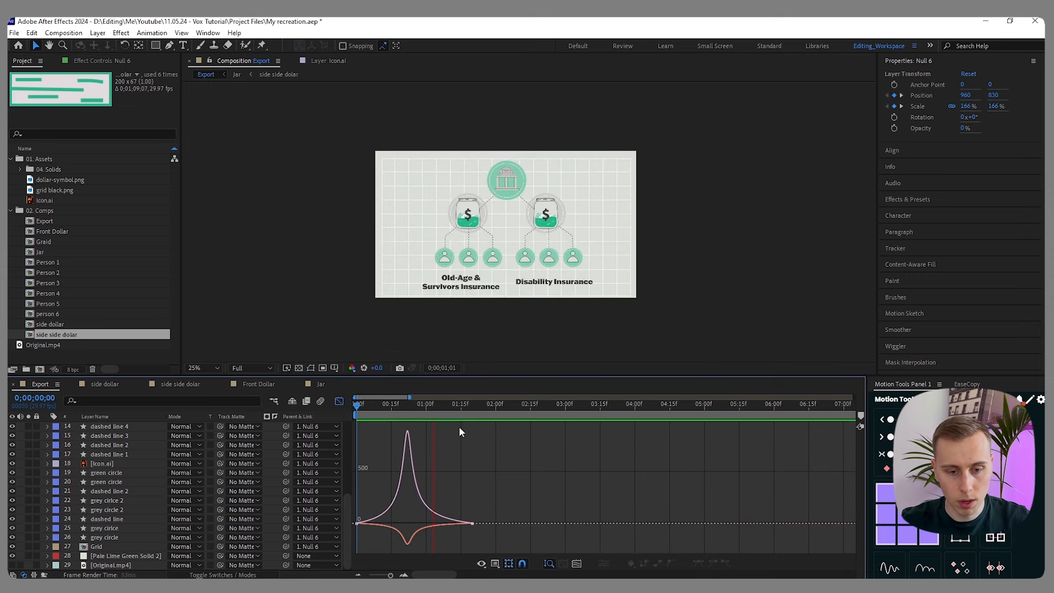
- Soften the ease on the null's ending keyframes for a broader, lower speed peak, and preview the motion
click(422, 526)
drag(422, 526, 431, 523)
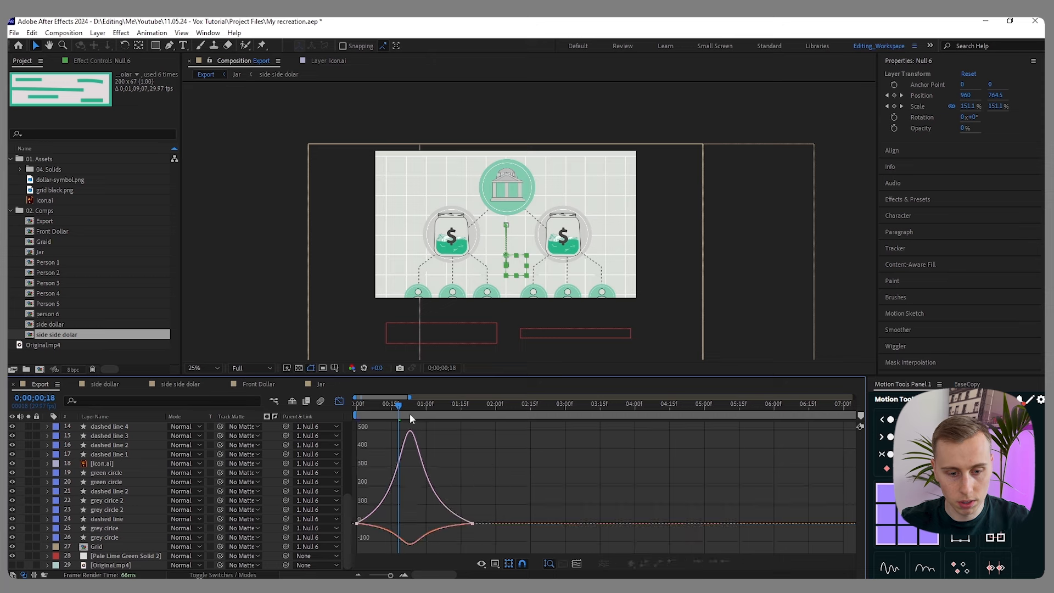
key(space)
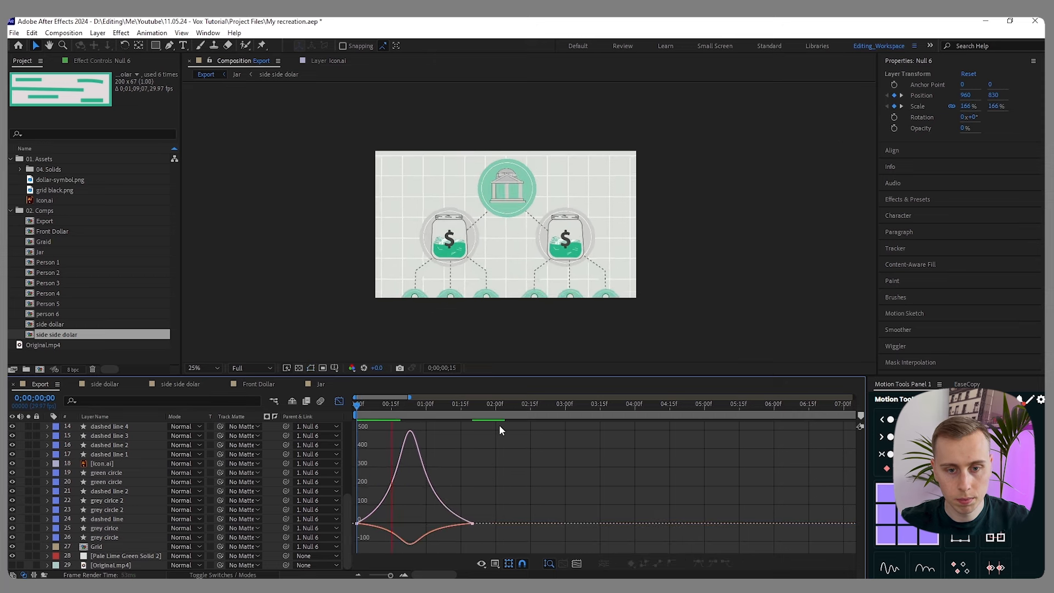
key(space)
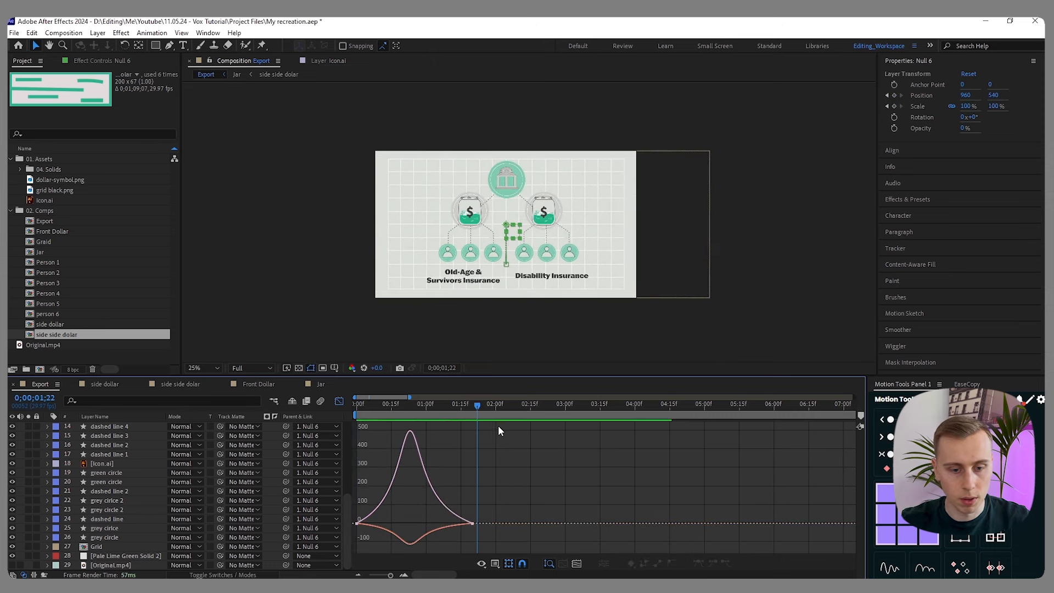
- Move the null's ending keyframes earlier to about 0;00;01;13 and set its first-frame position to 960, 871
click(342, 400)
drag(486, 447, 457, 434)
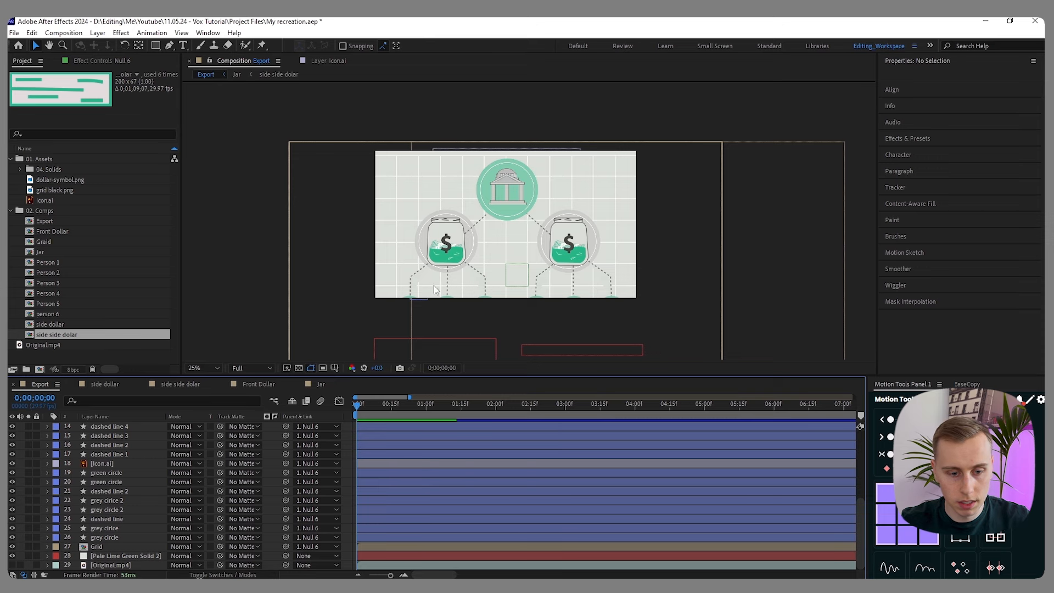
scroll(387, 463, up, 5)
click(379, 426)
drag(194, 434, 452, 439)
click(452, 439)
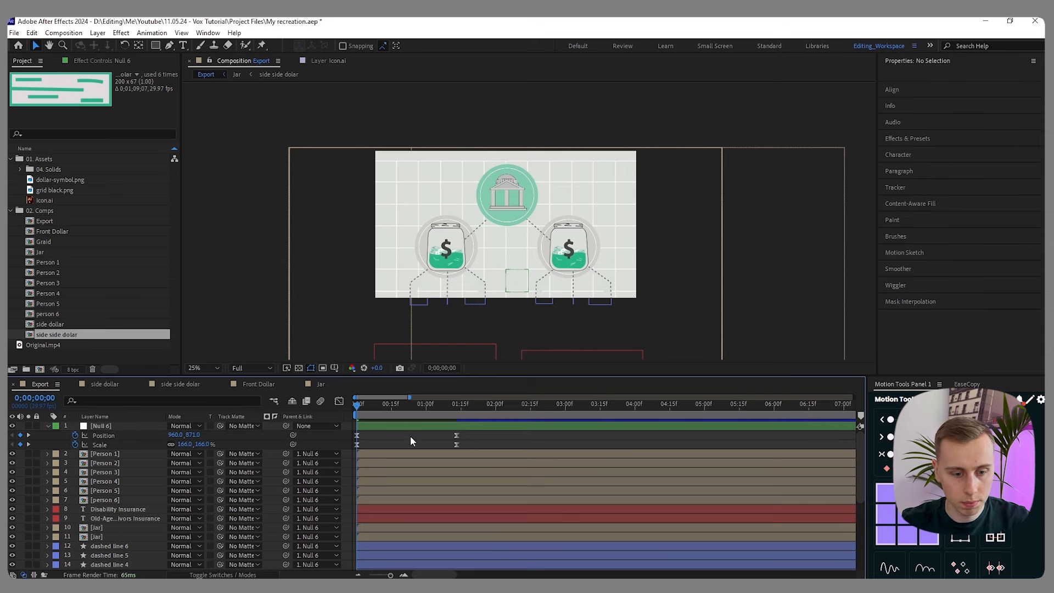
- Solo Original.mp4, play it from the start, and place composition markers at frames 13 and 21 for the person icons
scroll(410, 439, down, 5)
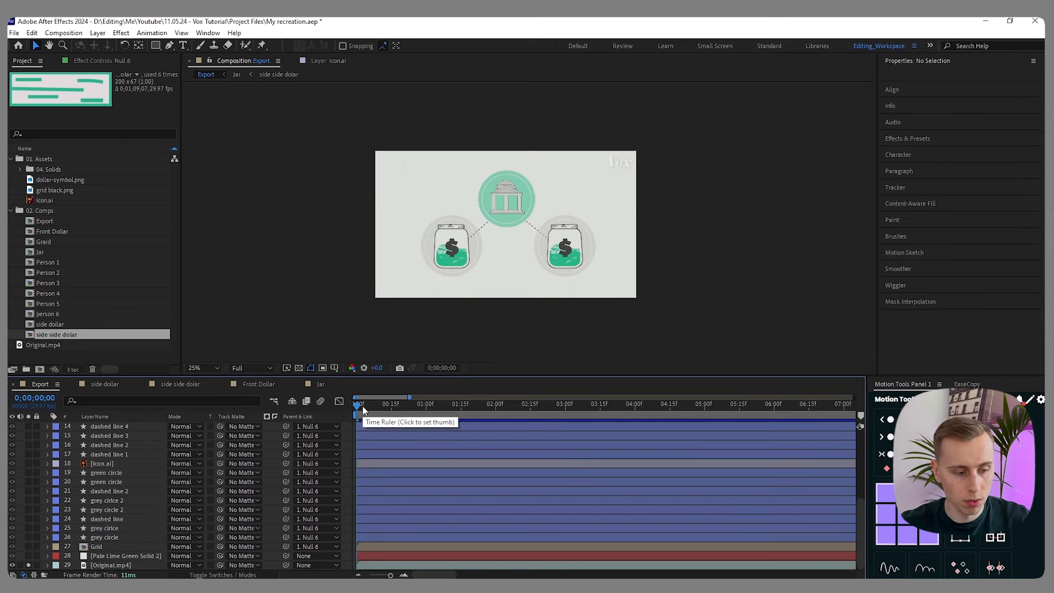
key(space)
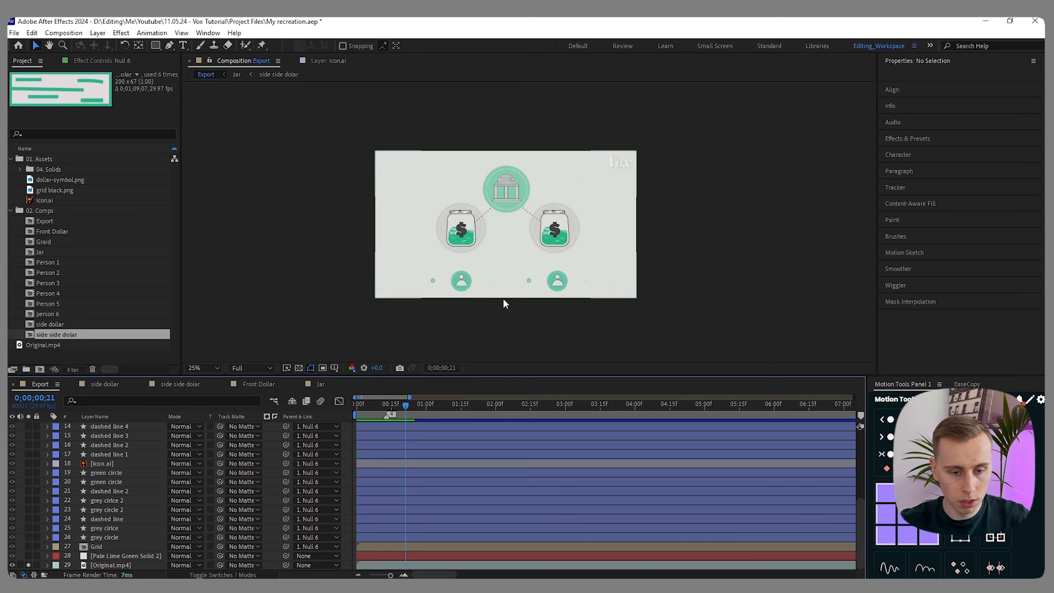
key(KP_Multiply)
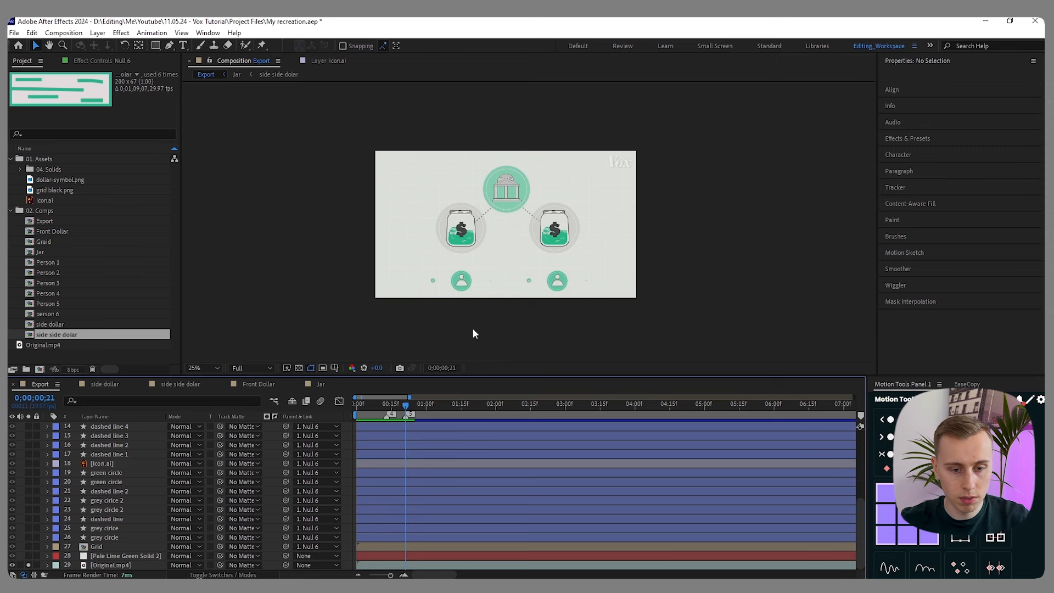
- Go back through Original.mp4 frame by frame from 0;00;00;21 to 0;00;00;13 and examine which elements start appearing there
key(Page_Up)
key(Page_Up)
key(Page_Up)
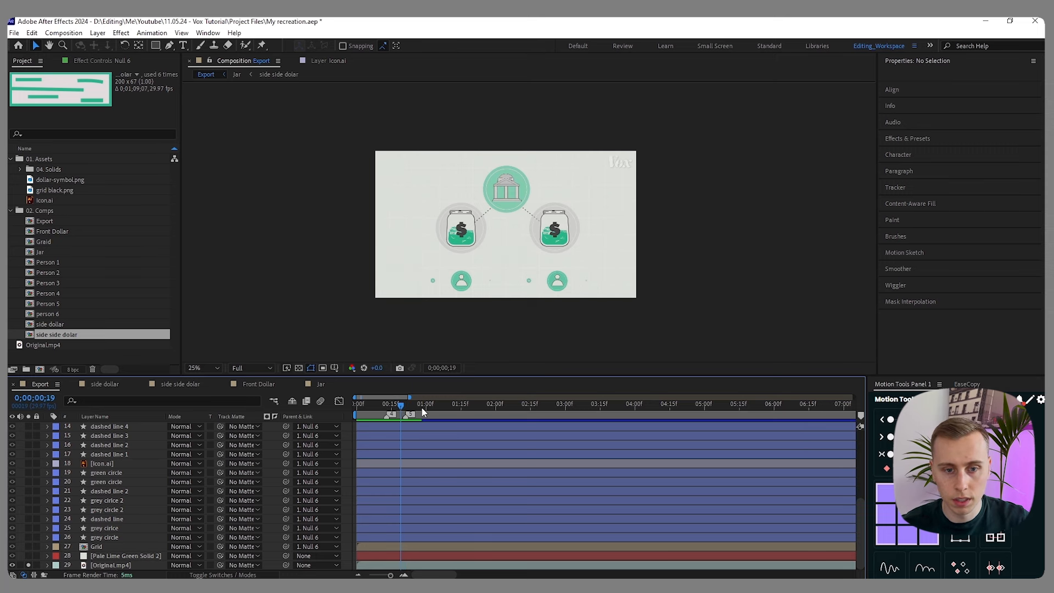
key(Page_Up)
key(Page_Up)
key(Page_Up)
key(Page_Up)
key(Page_Up)
key(Page_Up)
scroll(423, 166, up, 2)
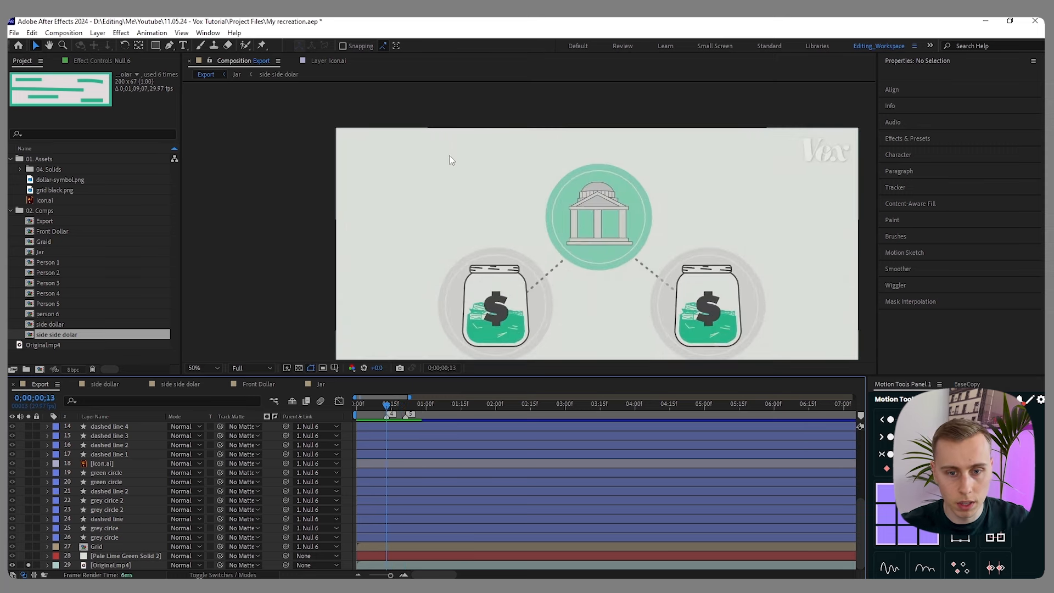
scroll(474, 187, down, 2)
key(equal)
key(equal)
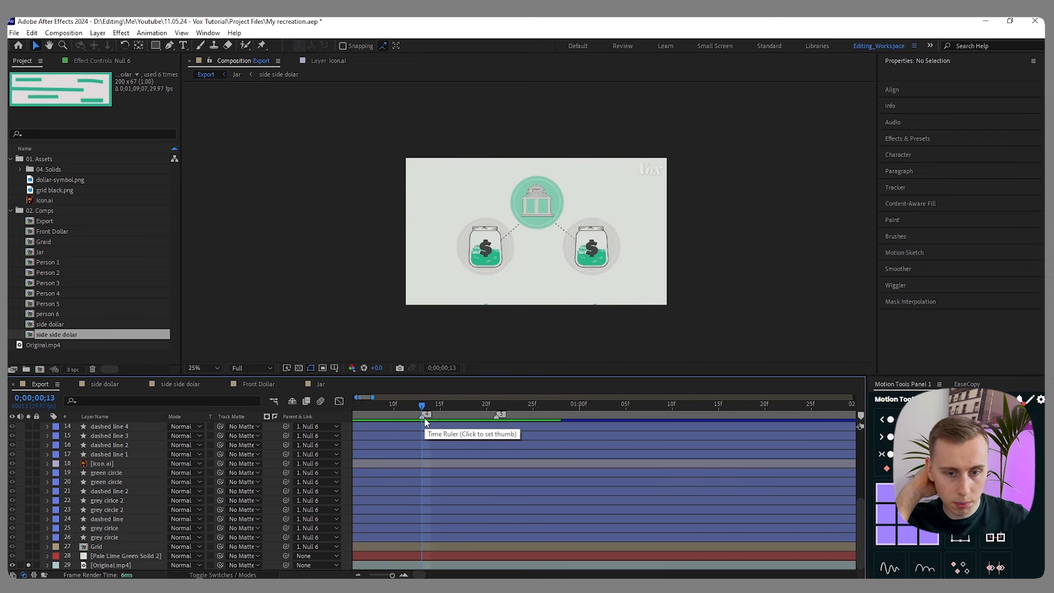
- Add a third composition marker at about 0;00;01;06 and label the three markers Icons, Icons and Lines
key(space)
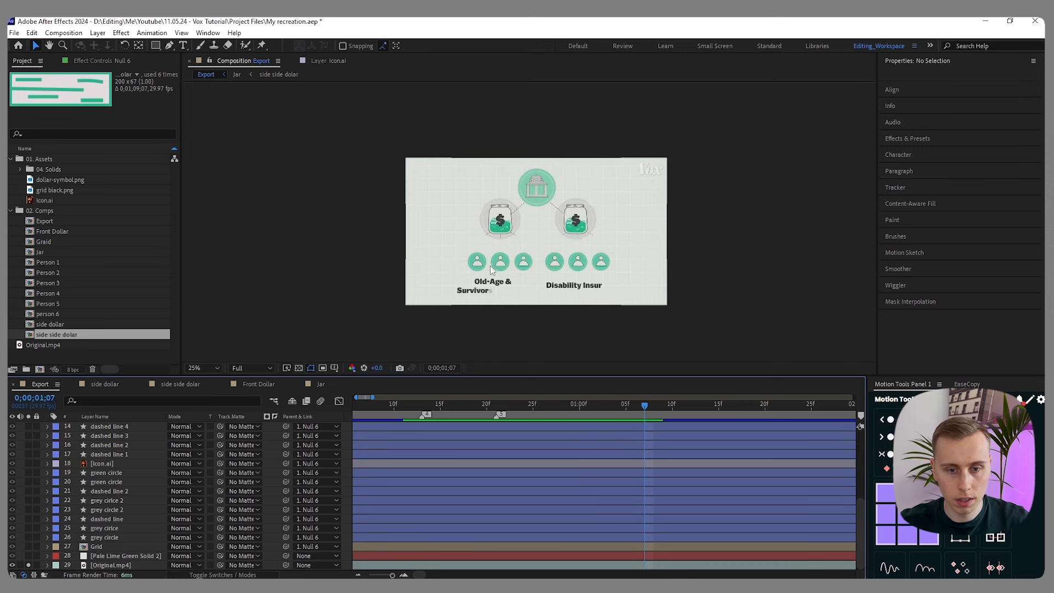
scroll(502, 237, up, 2)
key(Page_Up)
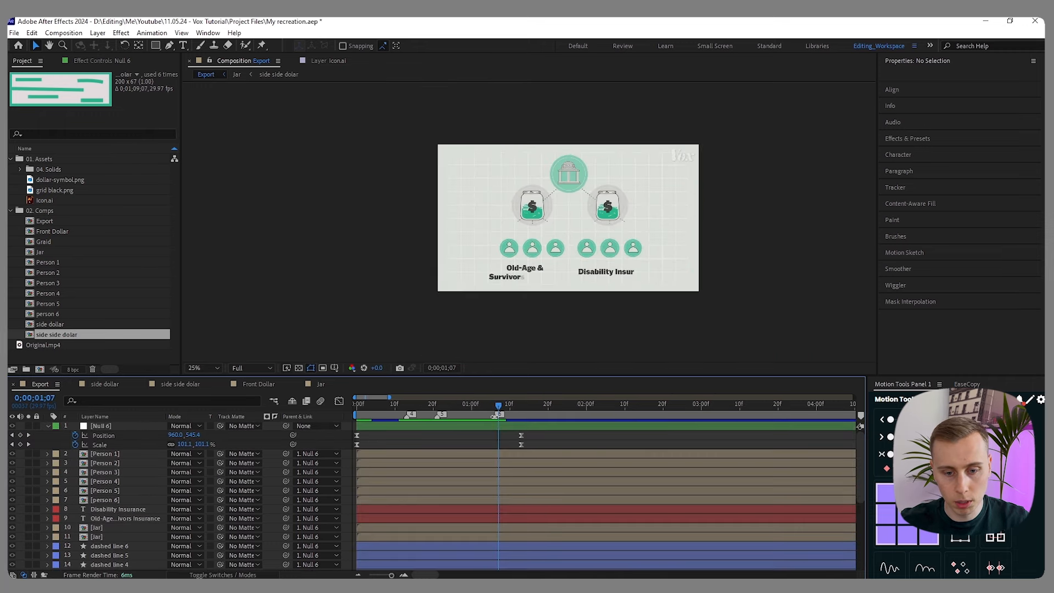
double_click(497, 415)
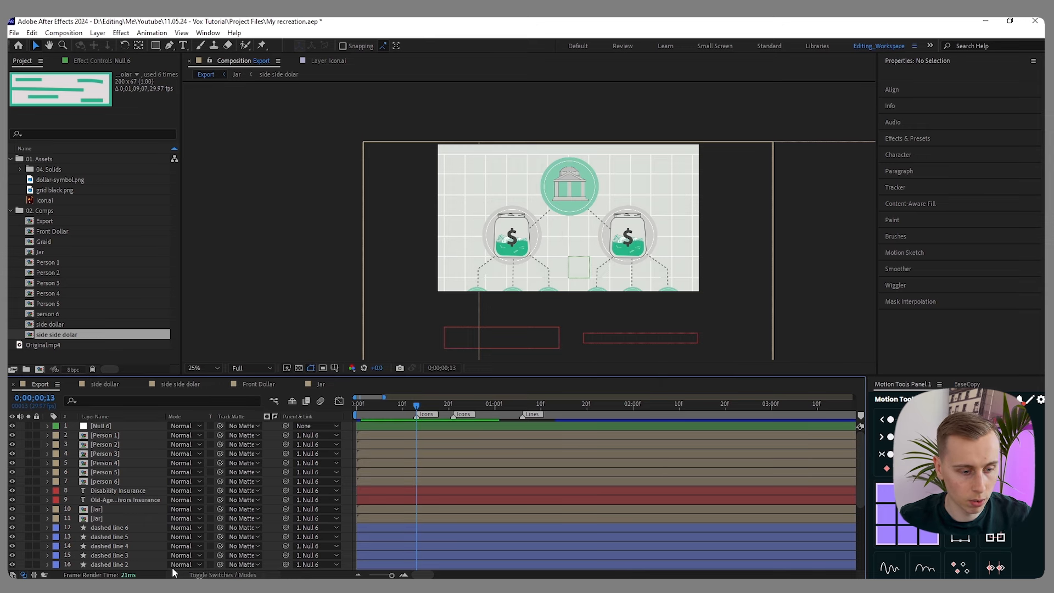
- Trim the start of the Grid layer to the first Icons marker at 0;00;00;13
scroll(157, 487, down, 5)
click(106, 547)
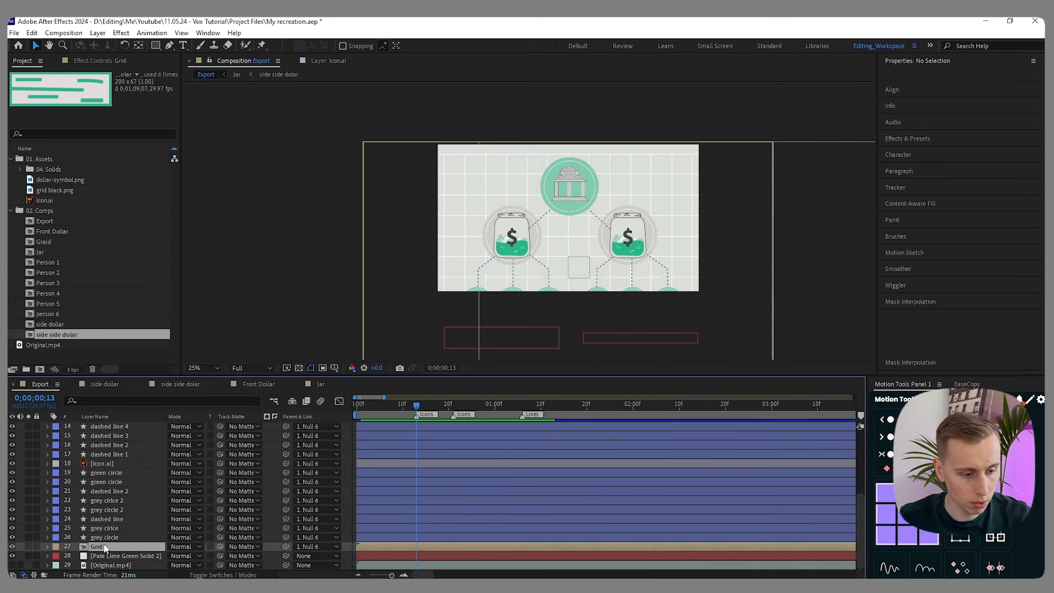
drag(357, 547, 418, 547)
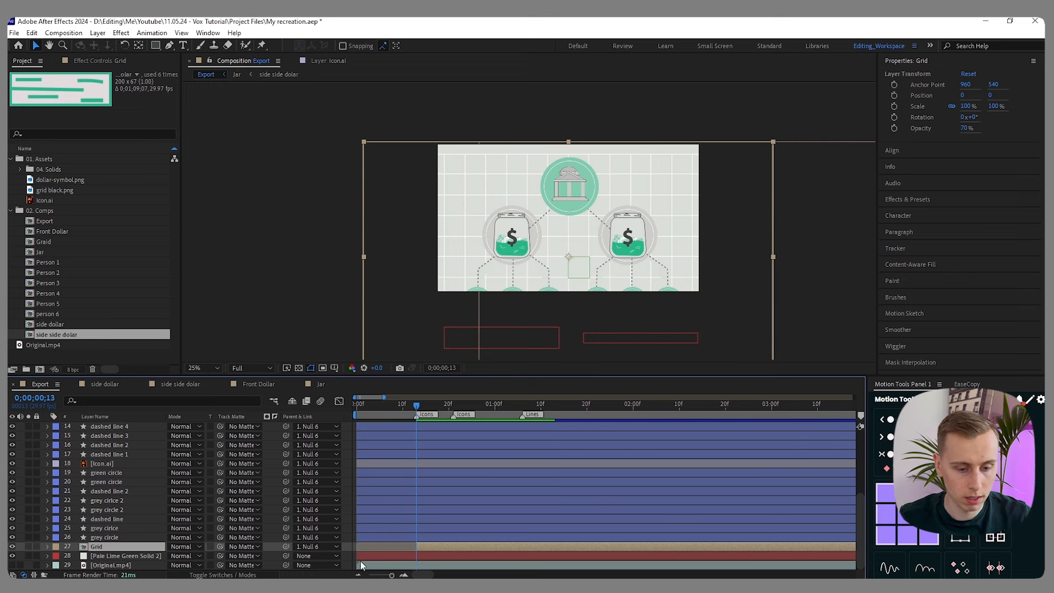
- Keyframe the Grid layer's Opacity from 0% at 0;00;00;13 to 70% at 0;00;01;03
key(alt+shift+t)
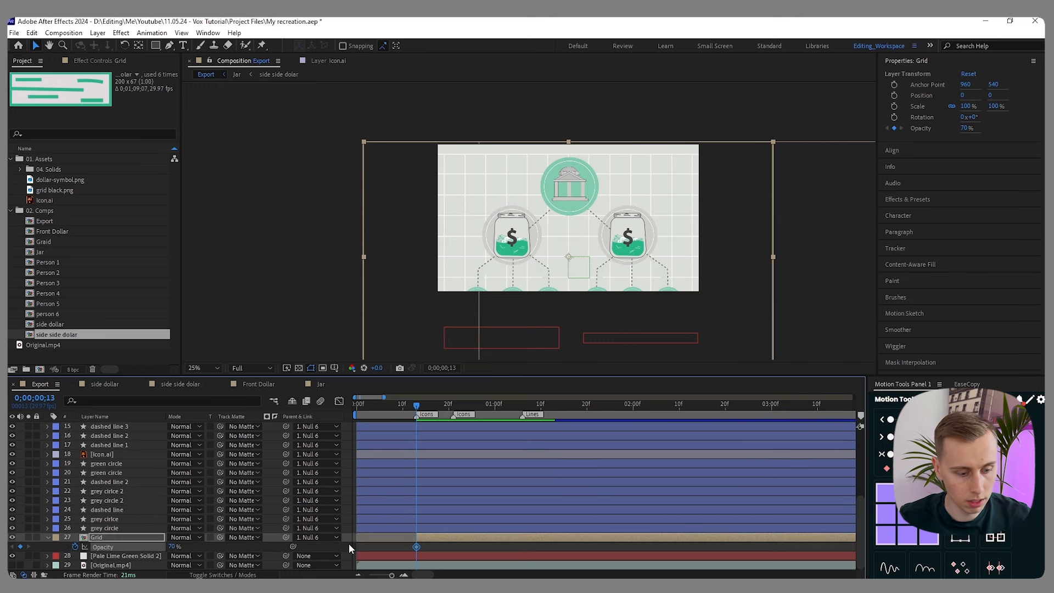
key(space)
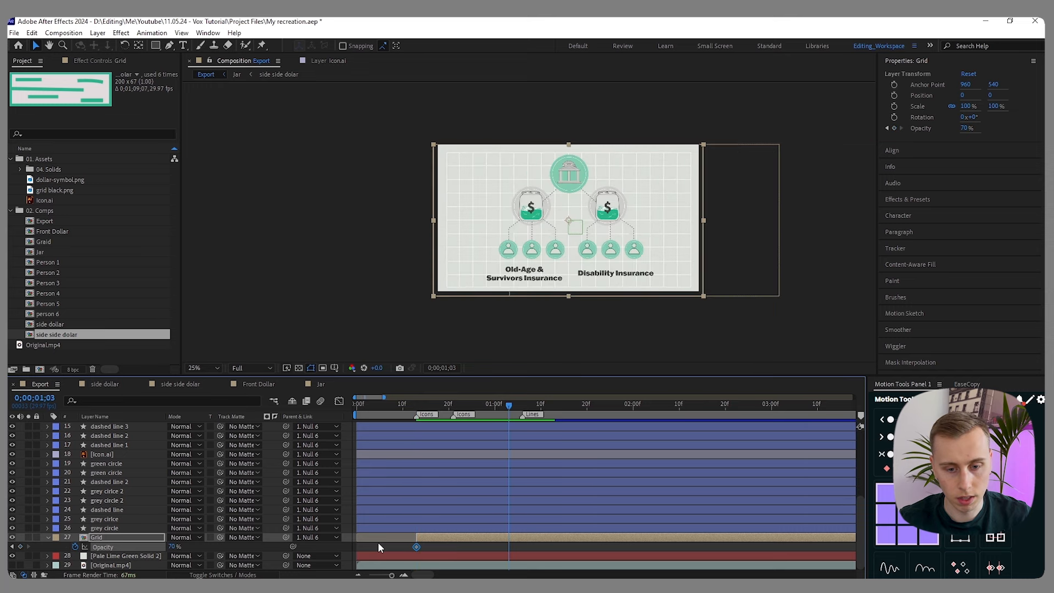
click(20, 547)
key(j)
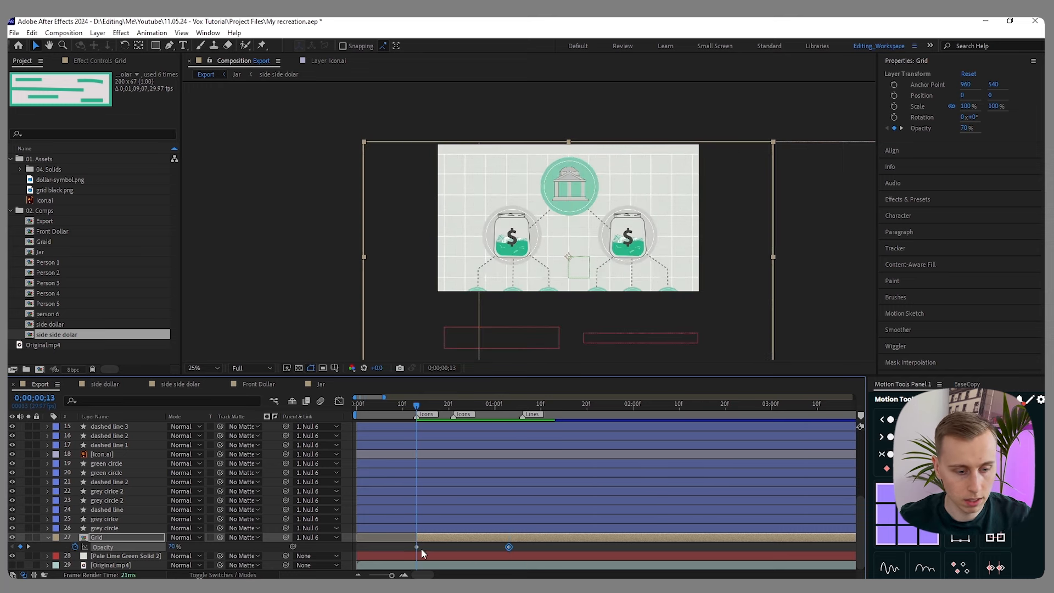
click(174, 547)
text(0)
key(Return)
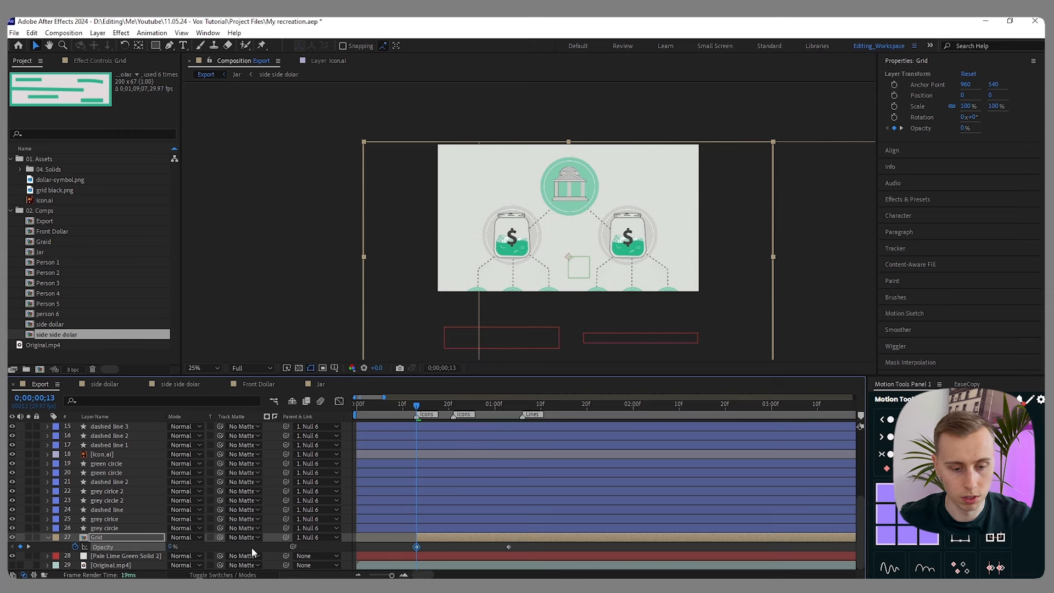
- Change the comment of the second composition marker, at 0;00;00;21, to Text
click(449, 548)
key(k)
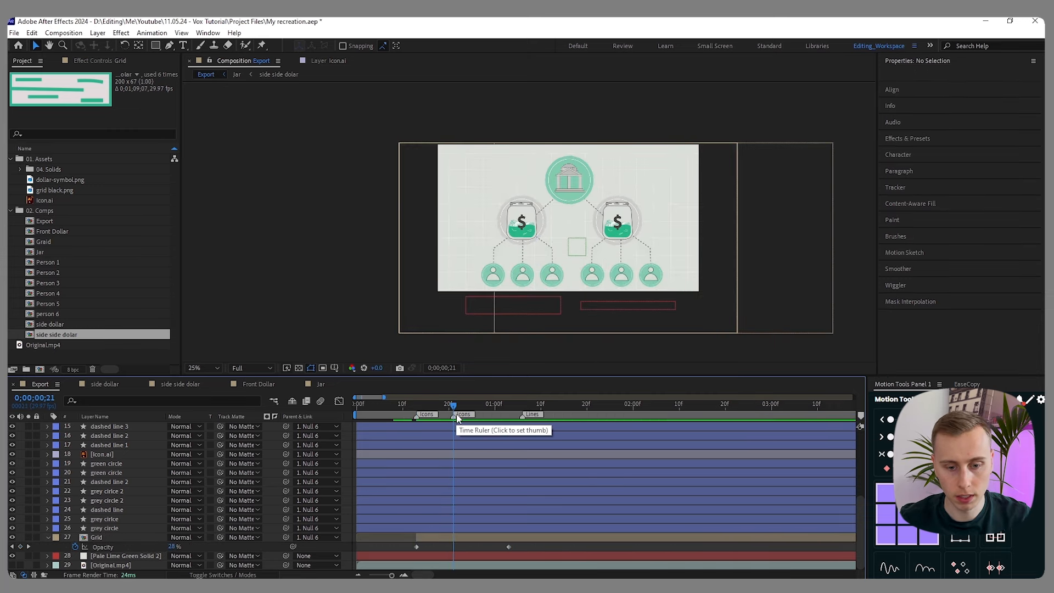
double_click(454, 417)
text(Te)
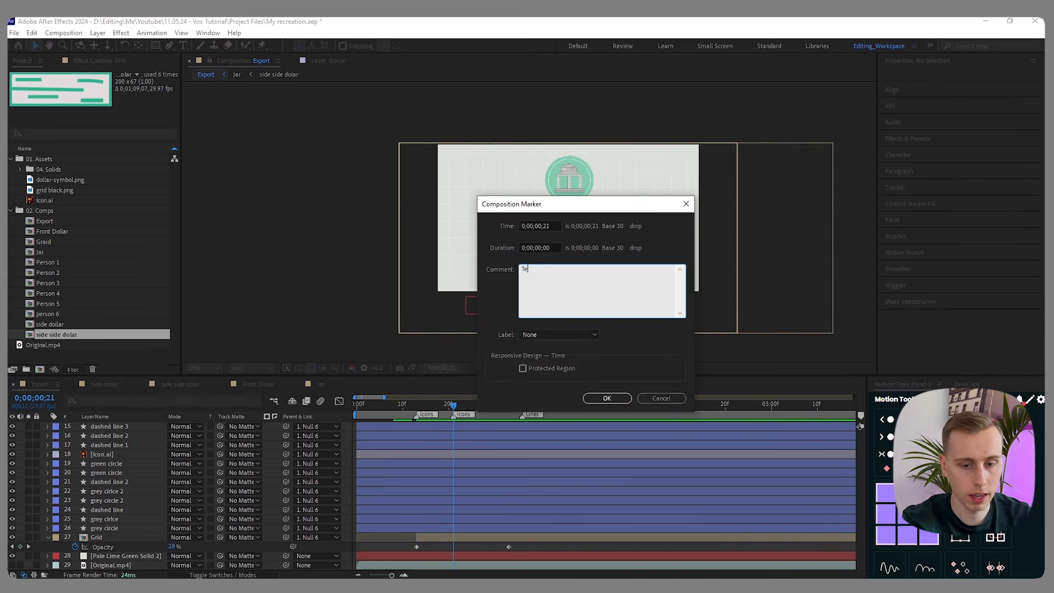
text(xt)
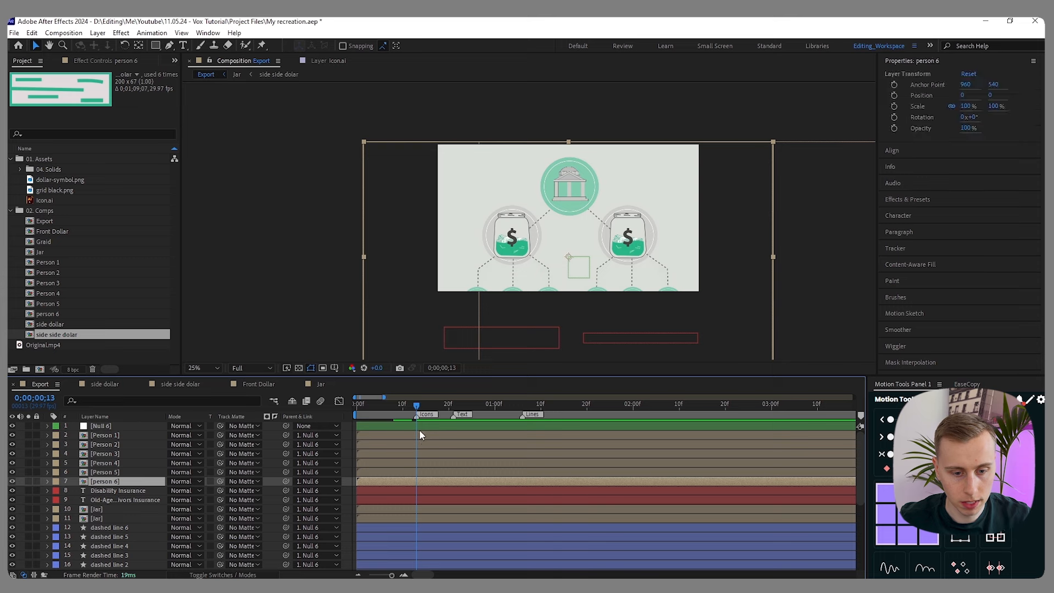
- Trim the start of all six Person layers to the Icons marker at 0;00;00;13 and go to 0;00;01;02
shift+click(426, 433)
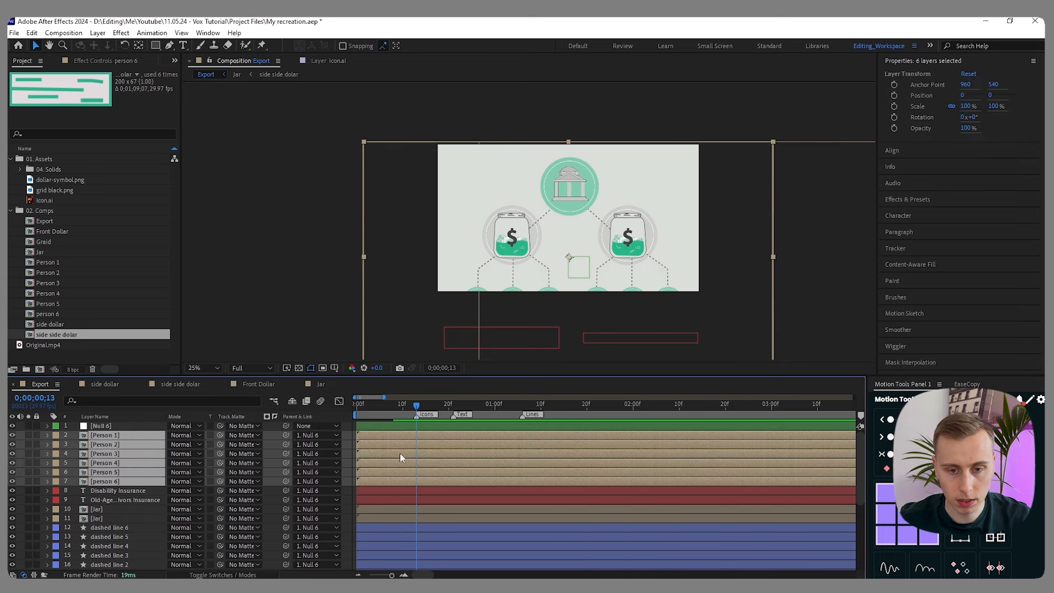
drag(357, 435, 417, 435)
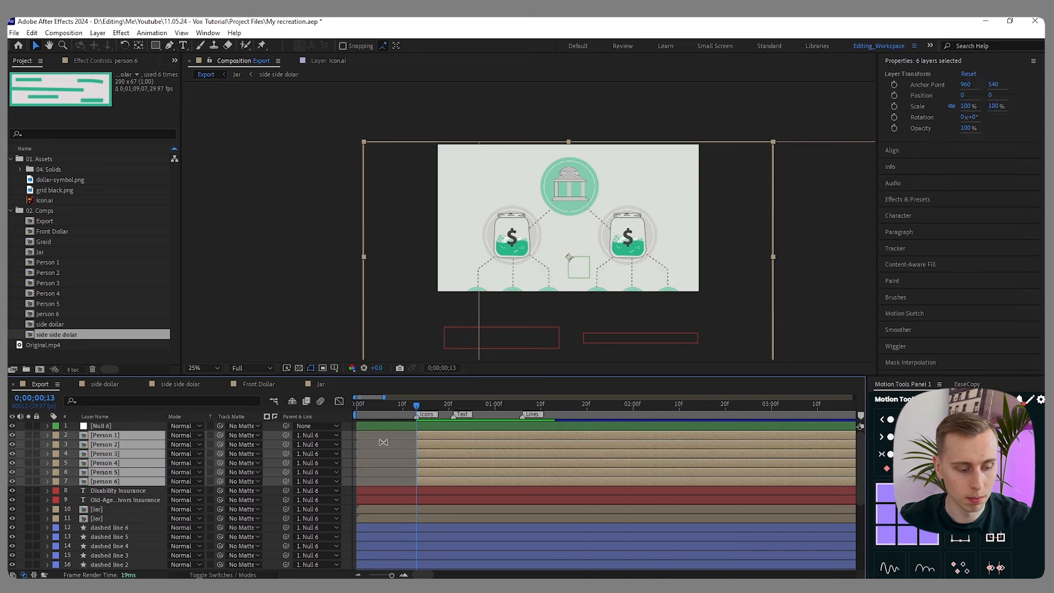
drag(416, 404, 503, 406)
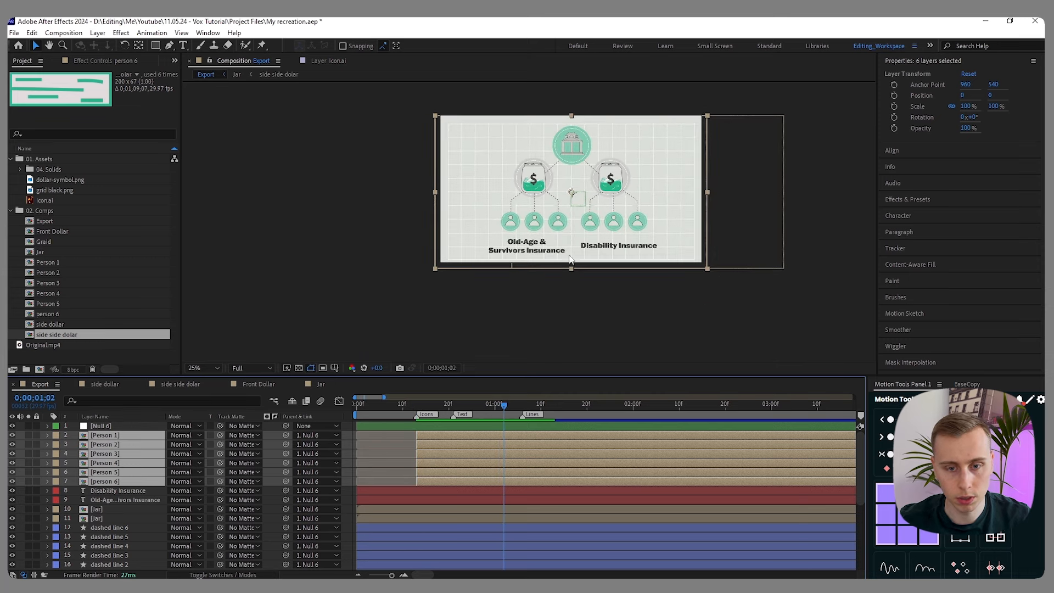
scroll(557, 212, up, 2)
click(544, 349)
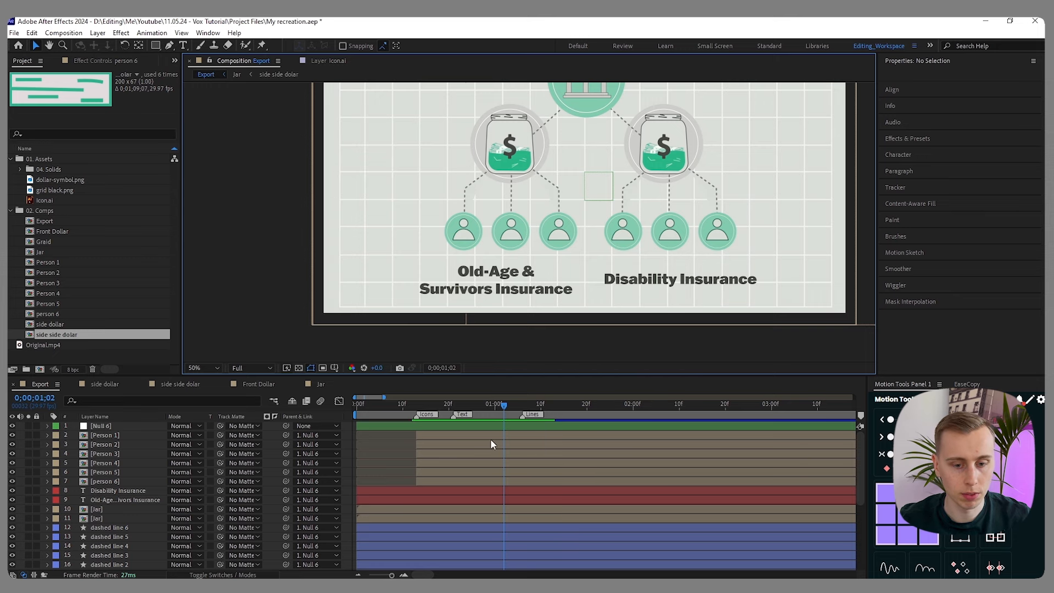
- Try scaling the Person 1 layer up to 179% around its current anchor point
click(452, 435)
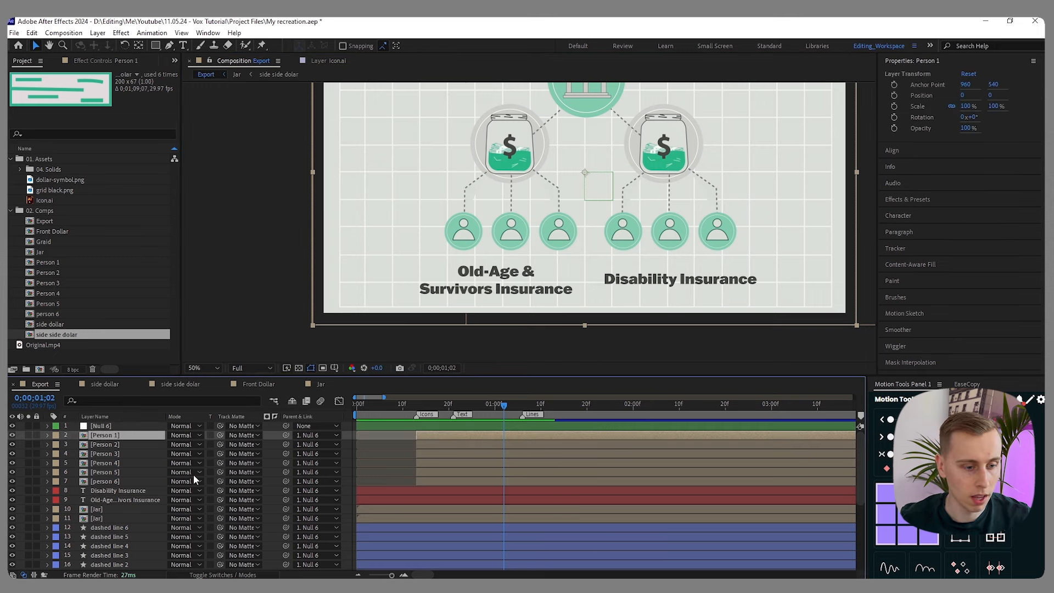
key(s)
mouse_move(185, 444)
mouse_down()
mouse_move(208, 439)
mouse_move(180, 444)
mouse_up()
key(ctrl+z)
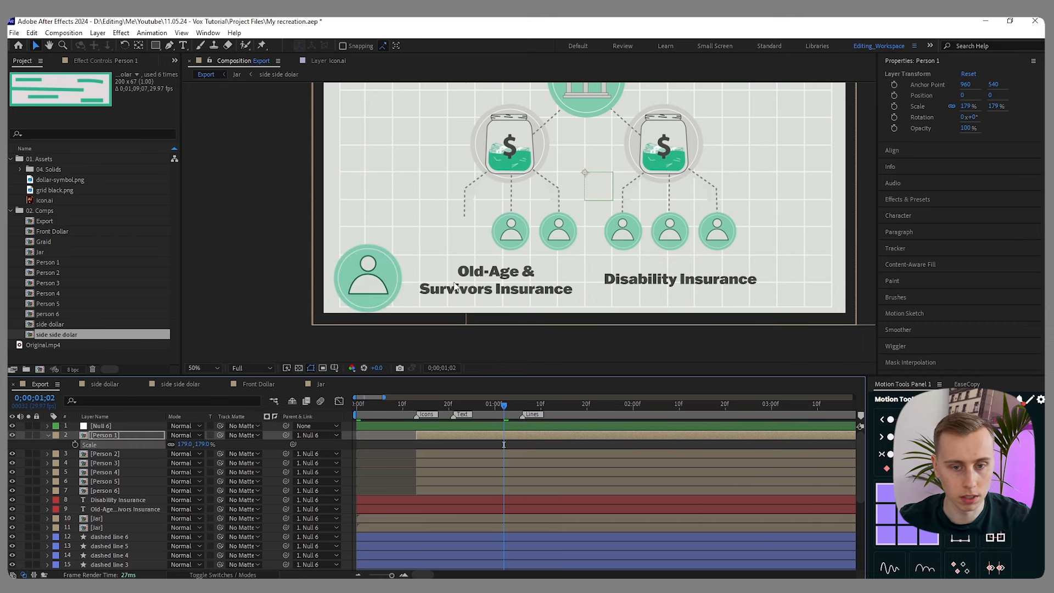
key(ctrl+z)
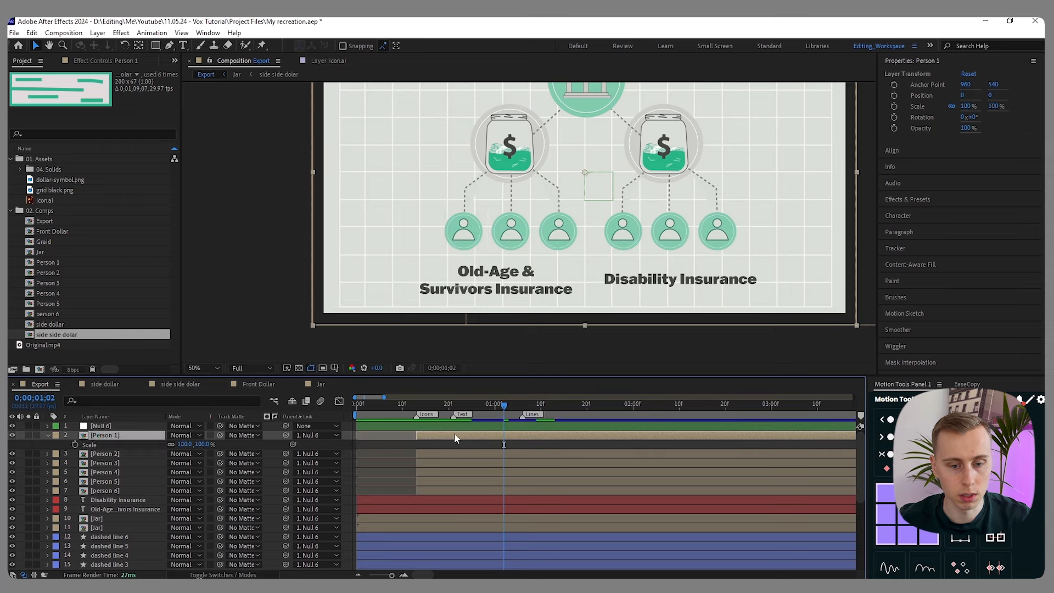
- Move the anchor point of each Person layer, starting with Person 1, to the centre of its person icon
click(139, 46)
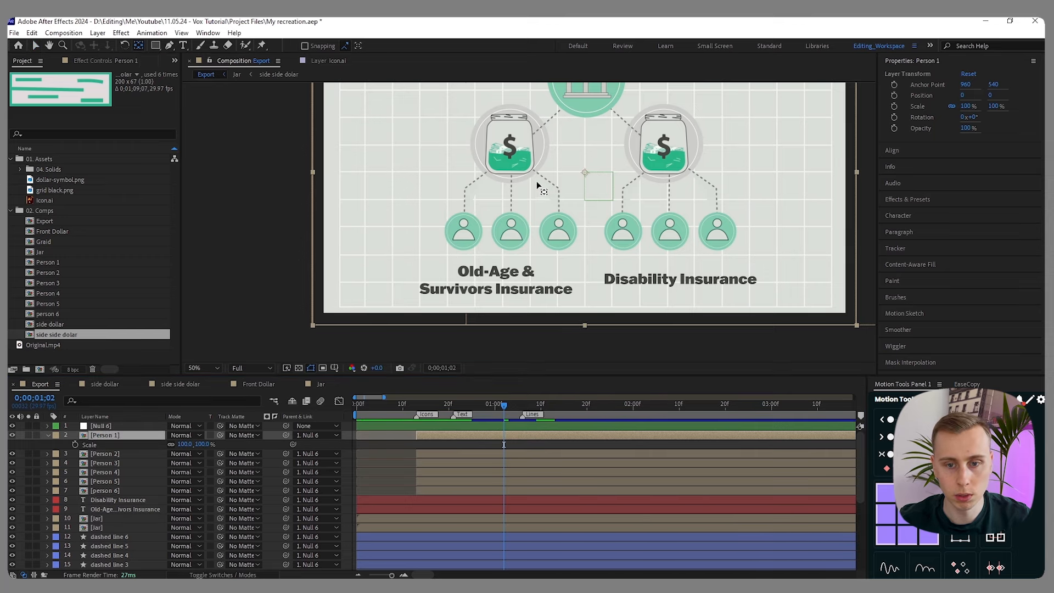
scroll(549, 183, up, 2)
drag(637, 159, 395, 278)
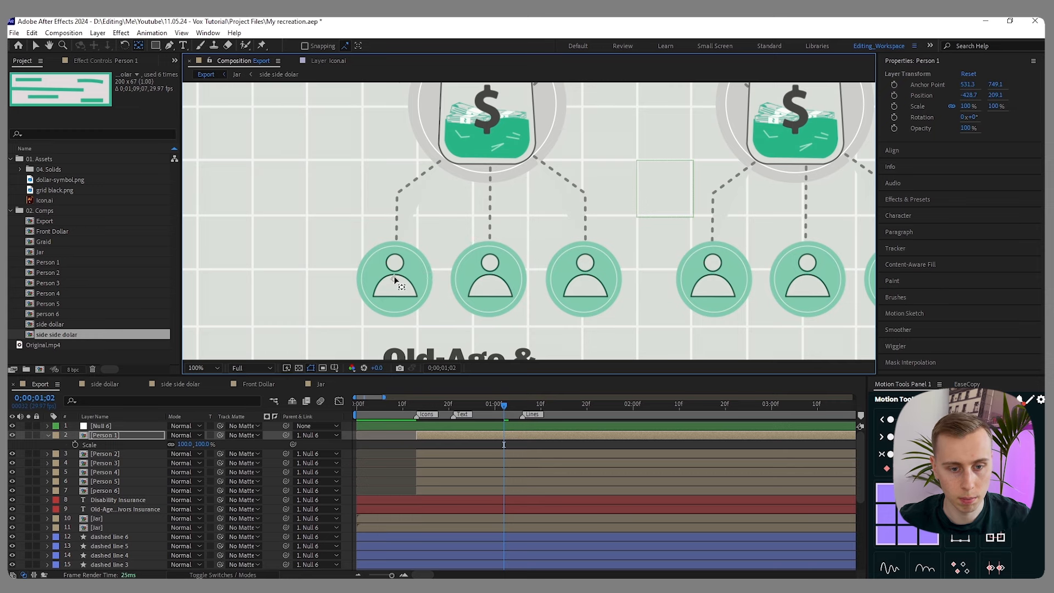
scroll(394, 279, down, 2)
key(ctrl+Down)
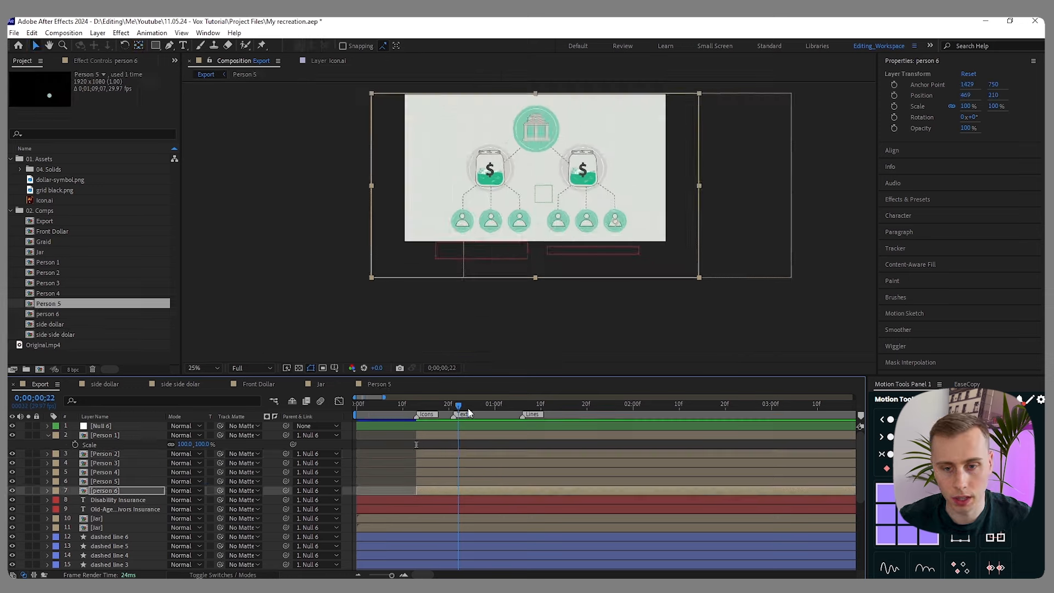
- Add 100% Scale keyframes to all six Person layers at 0;00;00;13 and again shortly after the Text marker
drag(464, 408, 417, 407)
click(437, 435)
shift+click(446, 489)
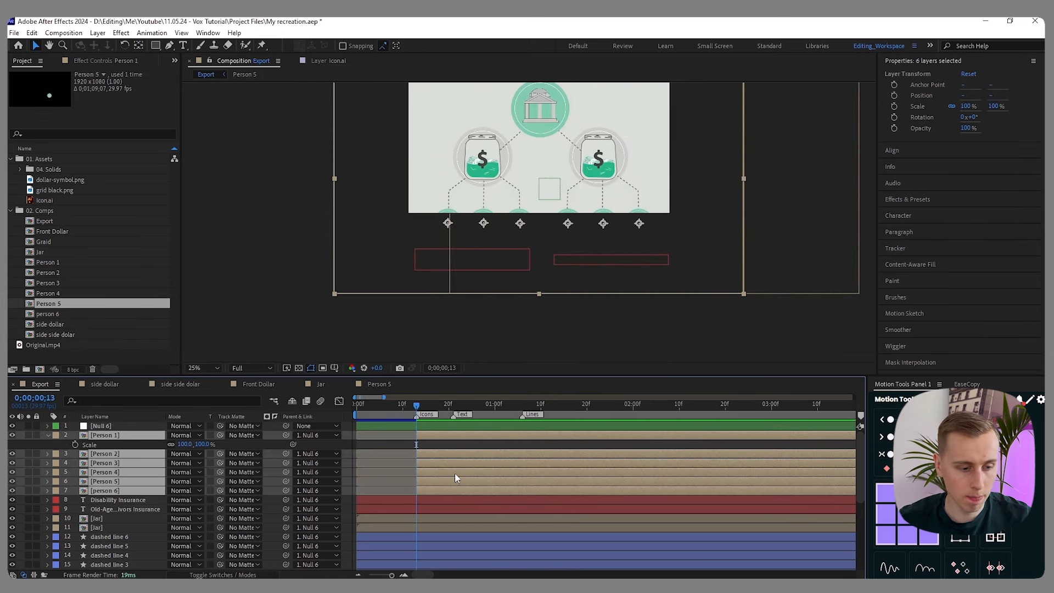
key(s)
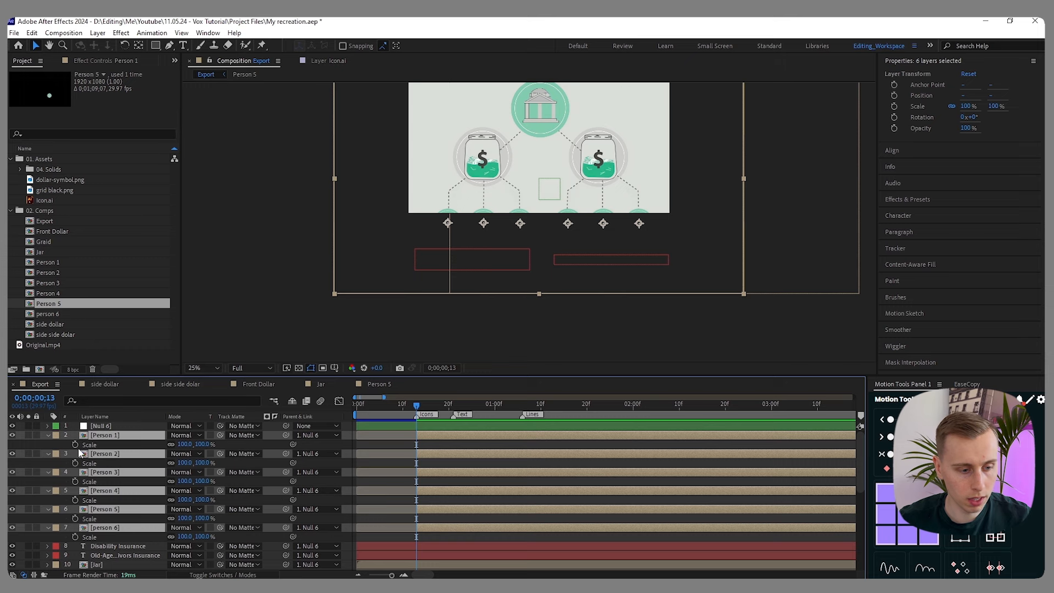
click(76, 445)
key(space)
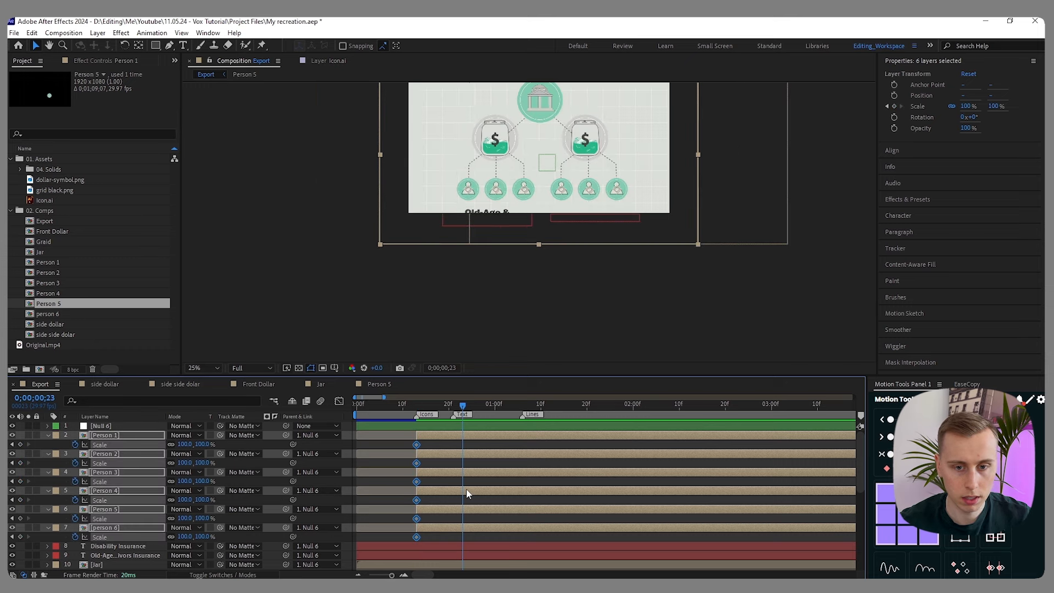
click(20, 444)
key(j)
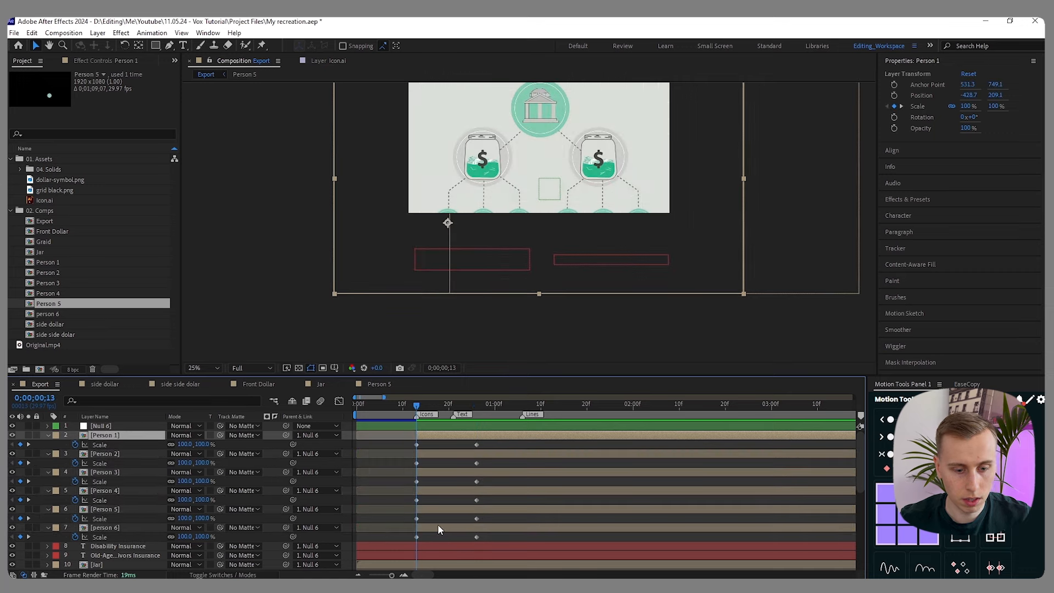
- Set the first Scale keyframe of all six Person layers to 0% at 0;00;00;13
click(437, 525)
click(185, 445)
text(0)
key(Return)
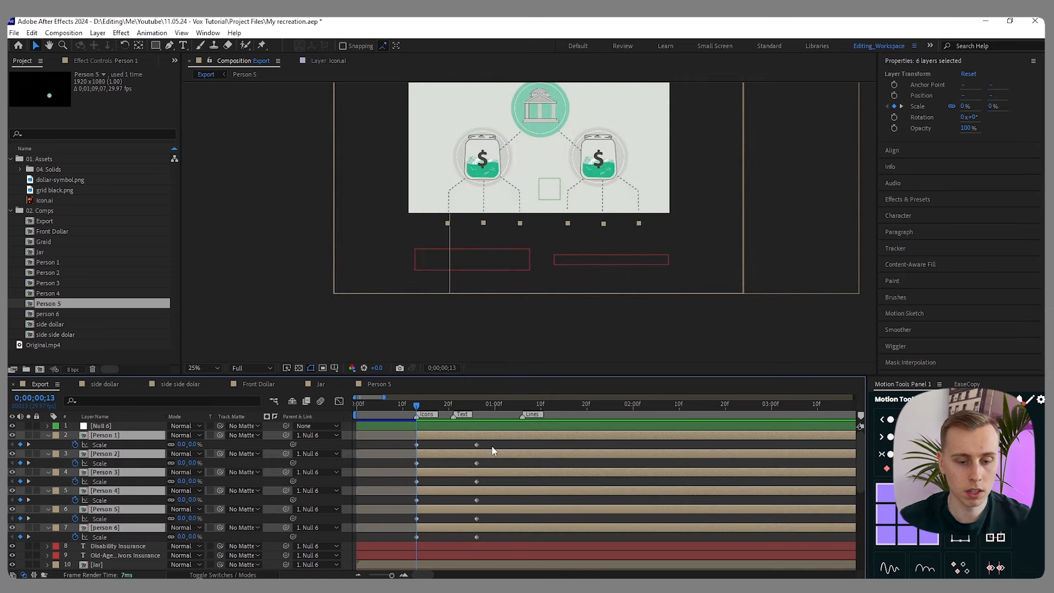
mouse_move(417, 403)
mouse_down()
mouse_move(464, 406)
mouse_move(417, 407)
mouse_up()
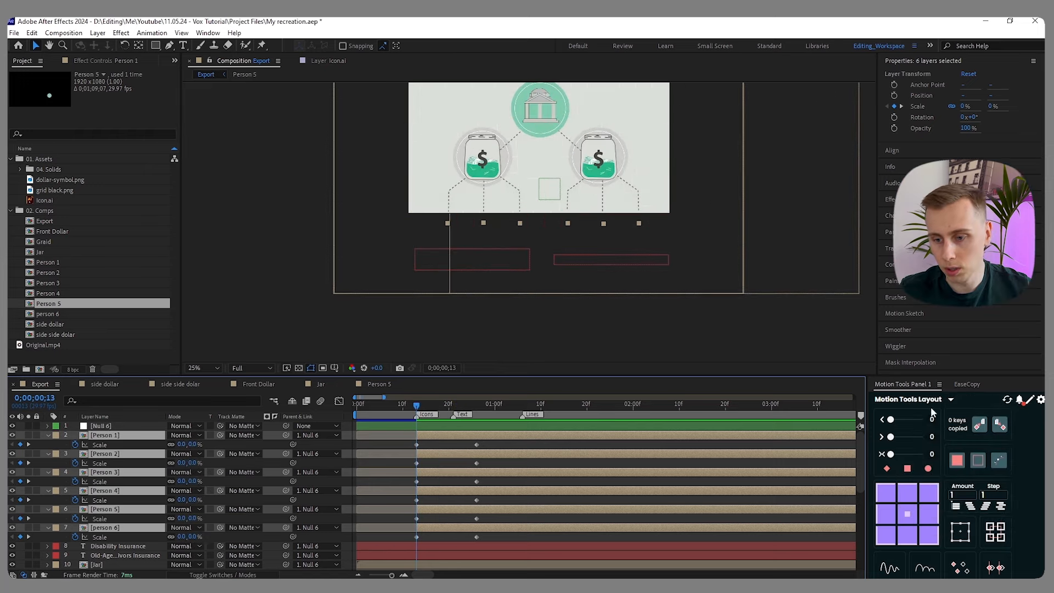
- Widen the Motion Tools panel, randomly stagger the six Person layers with an Amount of 10, and preview the animation
drag(867, 389, 800, 389)
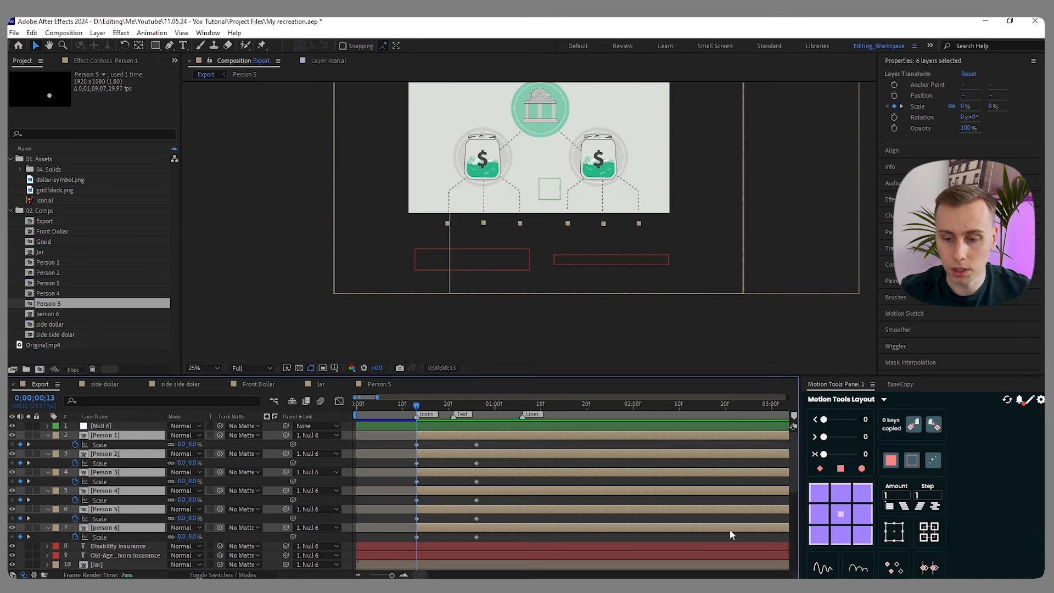
click(896, 495)
key(BackSpace)
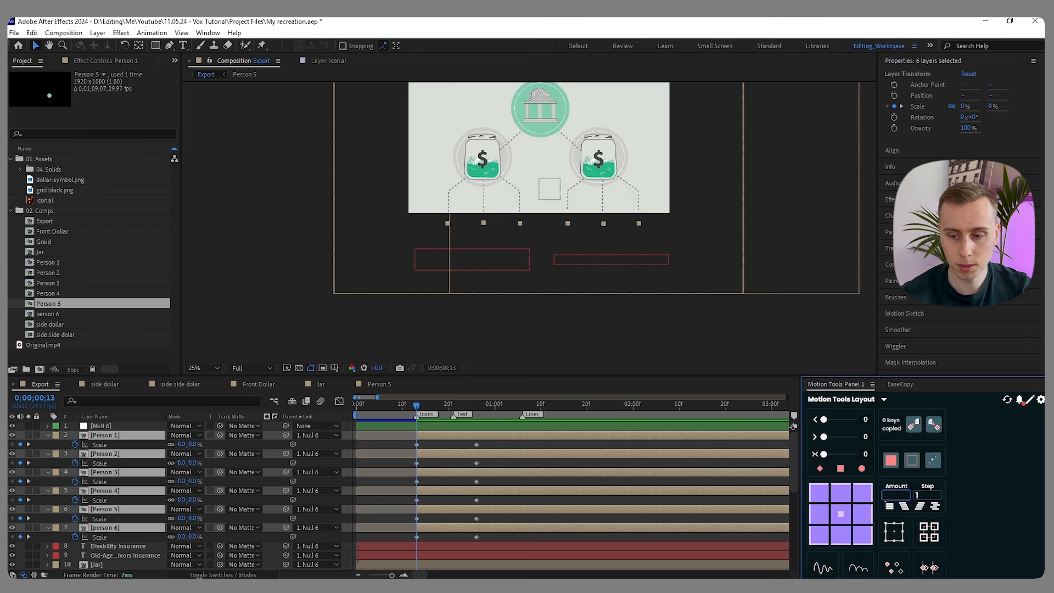
text(10)
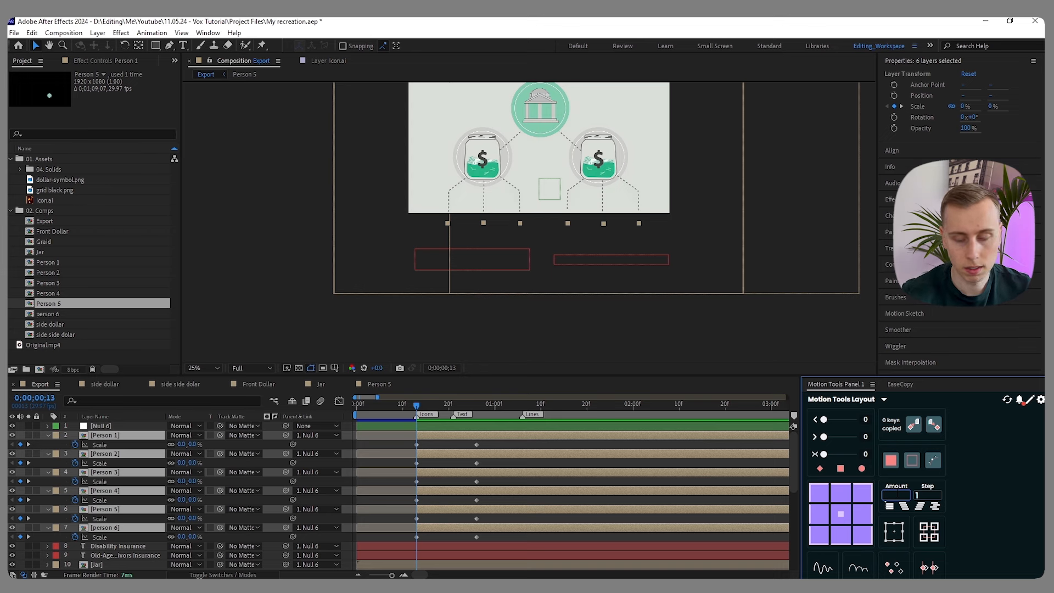
click(936, 510)
click(556, 499)
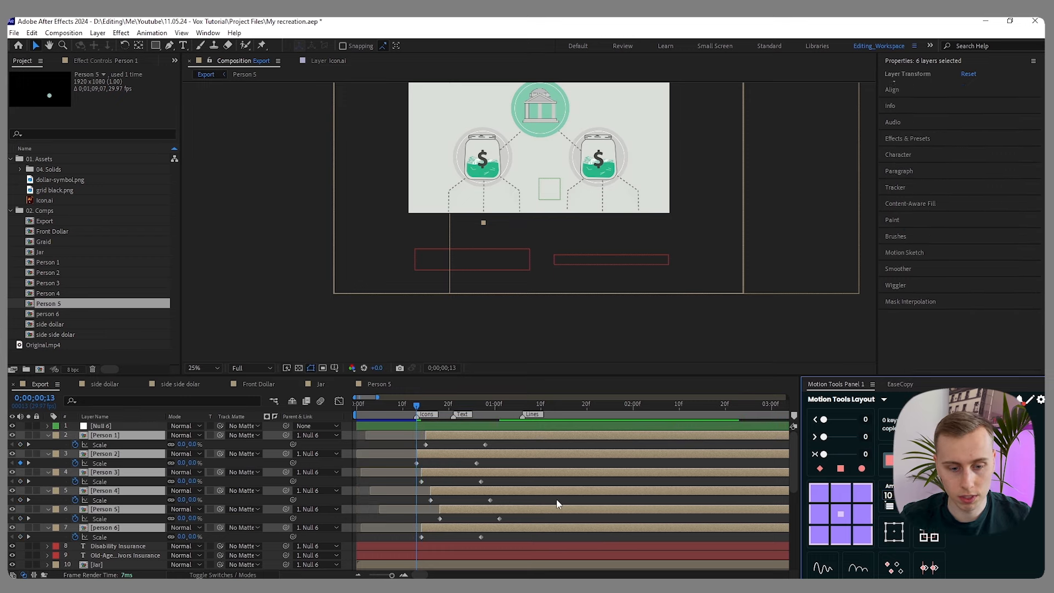
key(space)
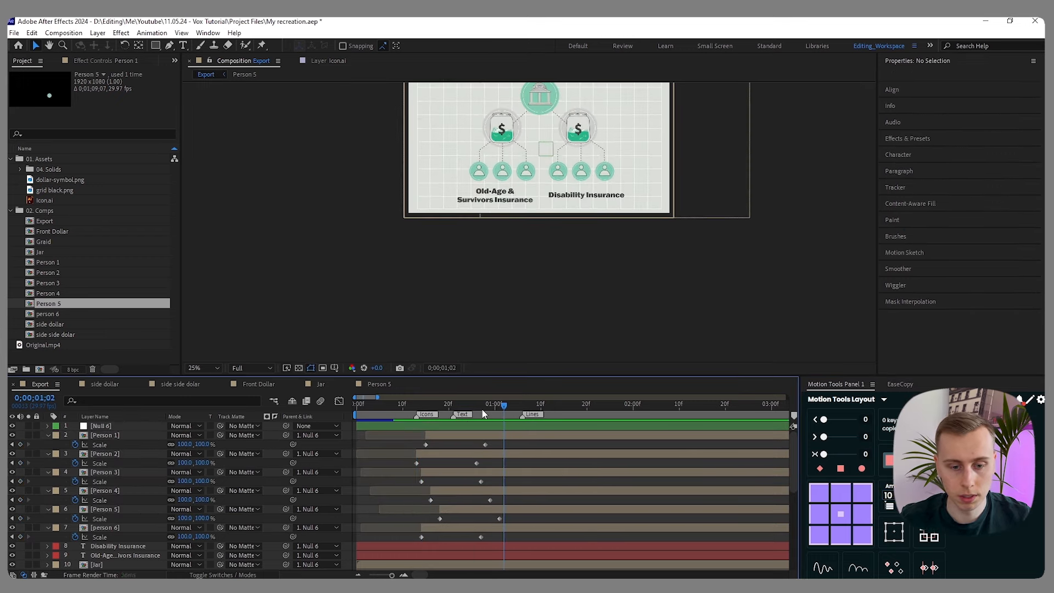
key(space)
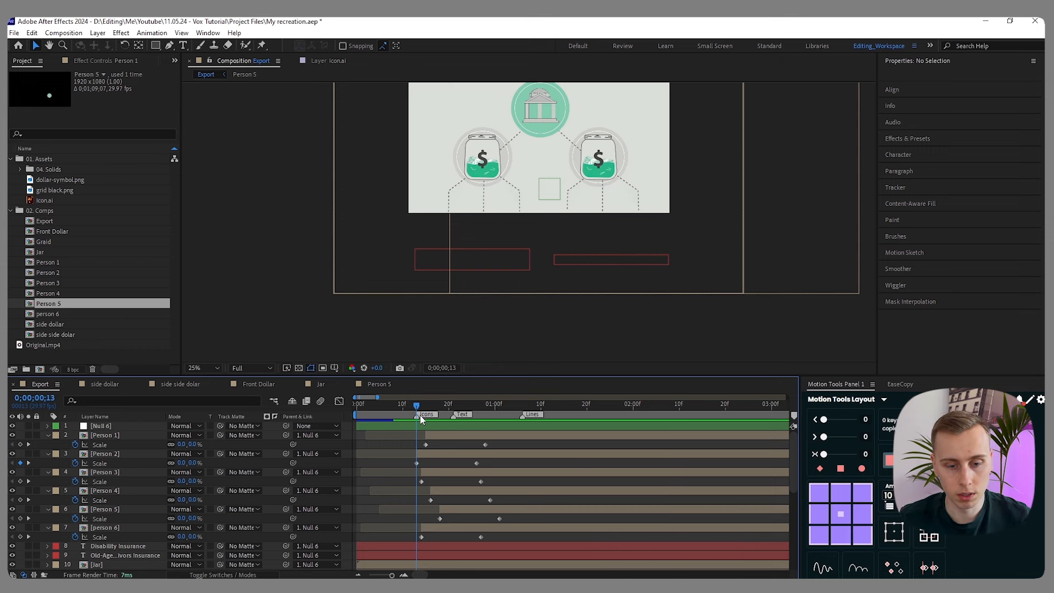
- Randomly stagger all six Person layers again with the Motion Tools Amount set to 16
click(420, 435)
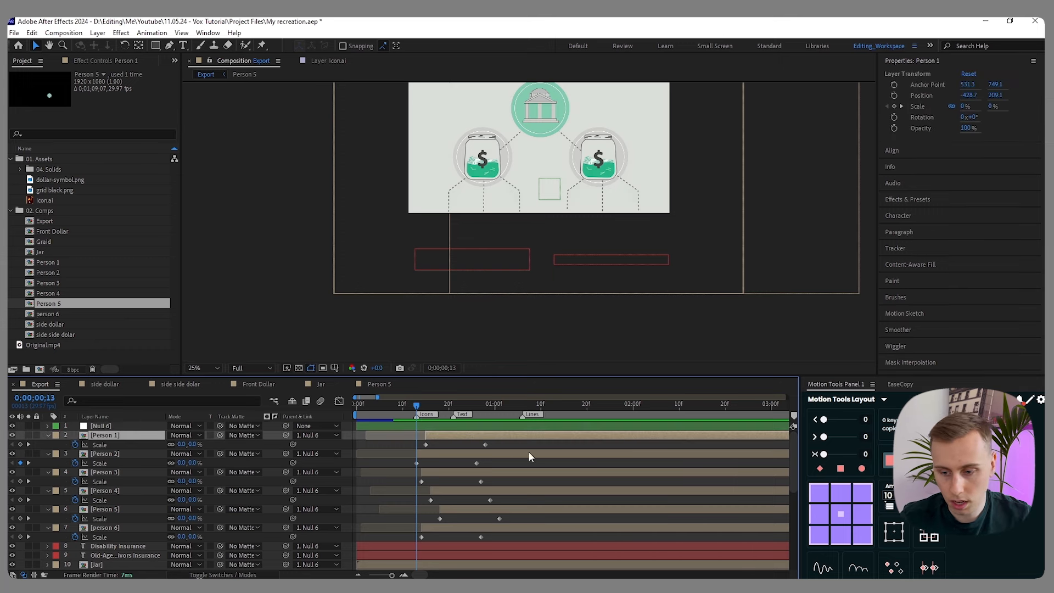
shift+click(466, 528)
click(889, 506)
double_click(890, 495)
text(16)
click(933, 508)
- Shift Person 5 and person 6 earlier so they start at about 0;00;00;19 and 0;00;00;15
drag(437, 469, 446, 469)
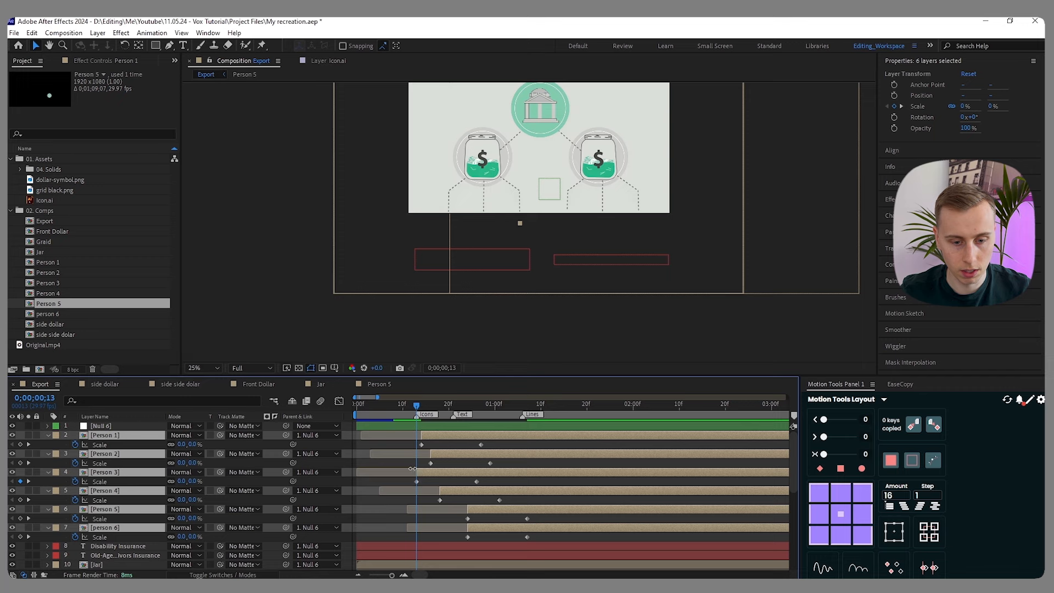
click(404, 463)
drag(416, 407, 403, 407)
key(space)
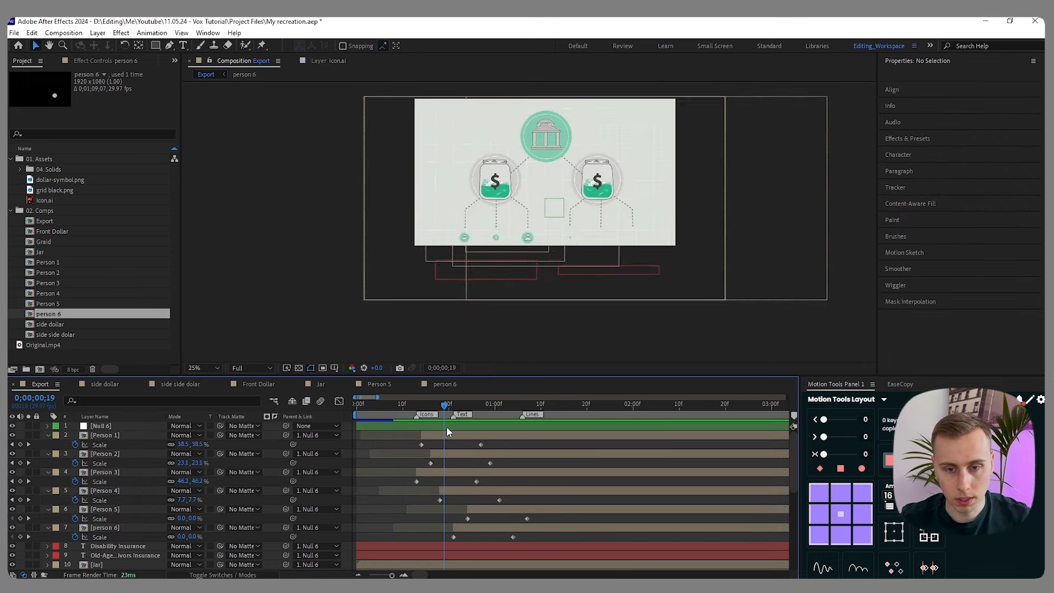
mouse_move(447, 426)
mouse_down()
mouse_move(459, 427)
mouse_move(444, 430)
mouse_up()
drag(484, 511, 444, 527)
key(Page_Up)
key(Page_Up)
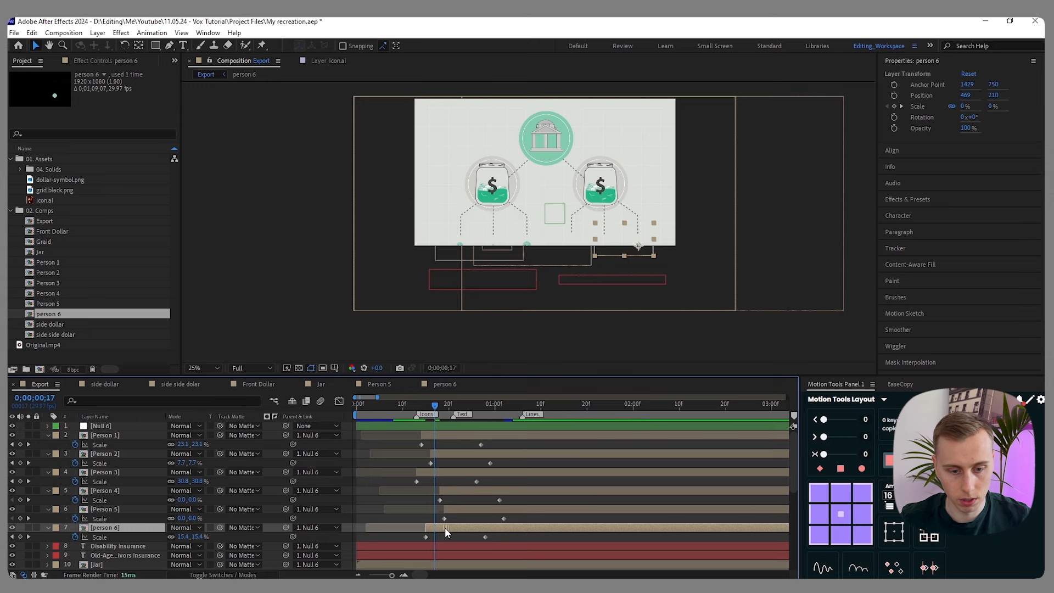
- Scrub through the icons' pop-in and select the ending Scale keyframes of the Person layers
drag(438, 410, 500, 458)
drag(528, 536, 469, 447)
click(508, 463)
- Make the Disability Insurance and Old-Age & Survivors Insurance text layers start at the Text marker, 0;00;00;21
mouse_move(444, 405)
mouse_down()
mouse_move(573, 404)
mouse_move(454, 405)
mouse_up()
scroll(555, 138, up, 2)
scroll(447, 473, down, 2)
click(392, 491)
shift+click(387, 500)
drag(362, 491, 453, 494)
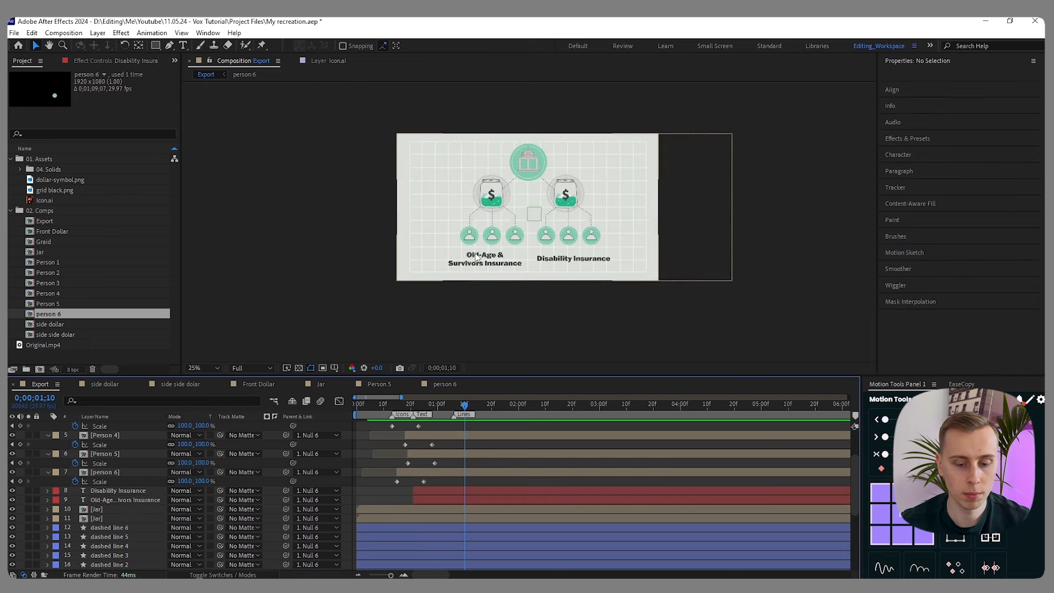
scroll(476, 252, up, 1)
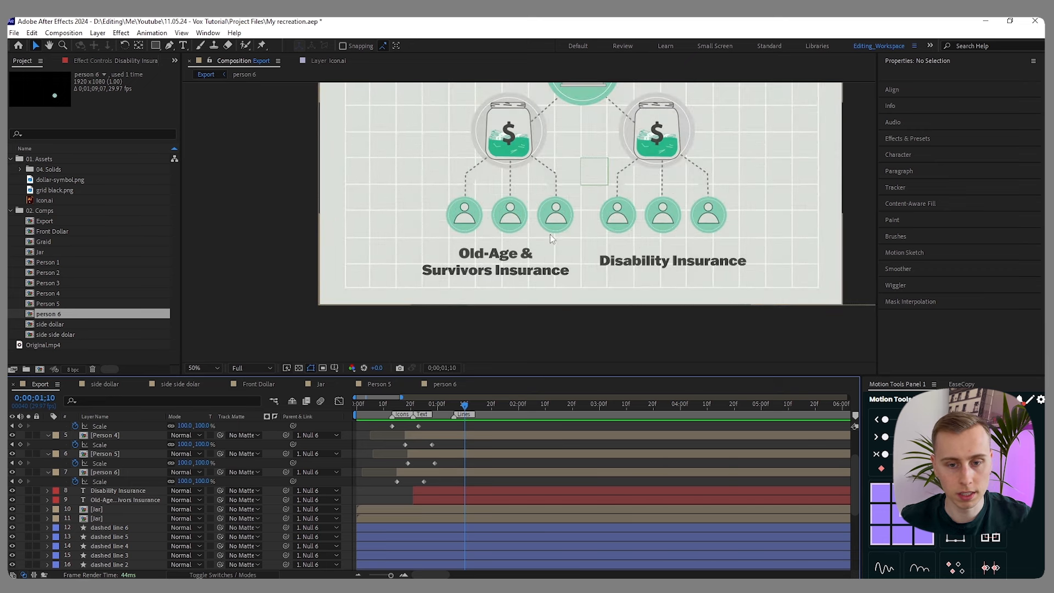
- Open Animation Composer 3 and dock it between the composition viewer and the properties, then expand its Starter Presets
scroll(551, 237, down, 1)
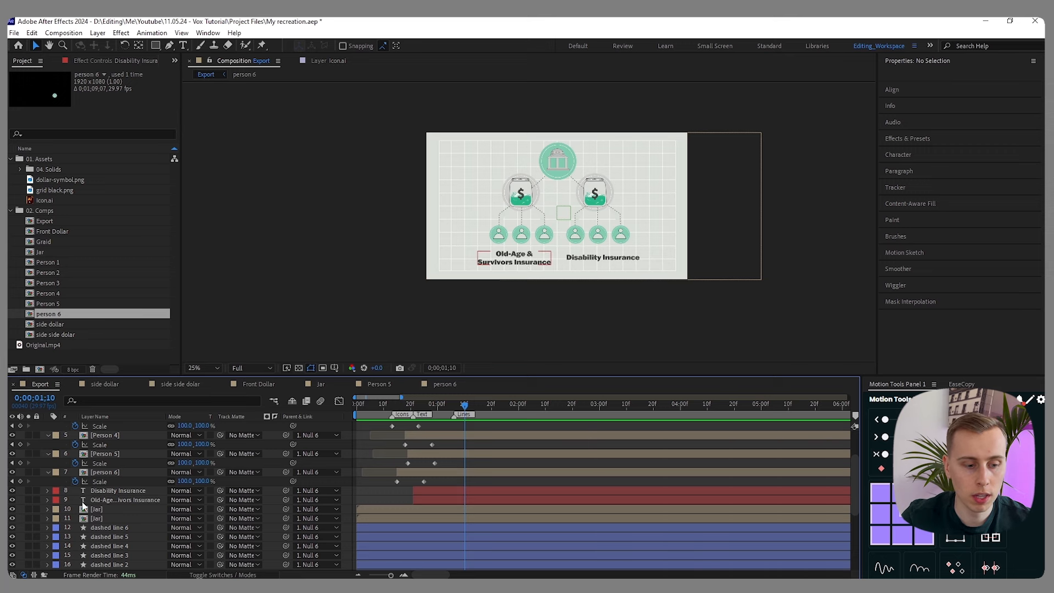
click(48, 491)
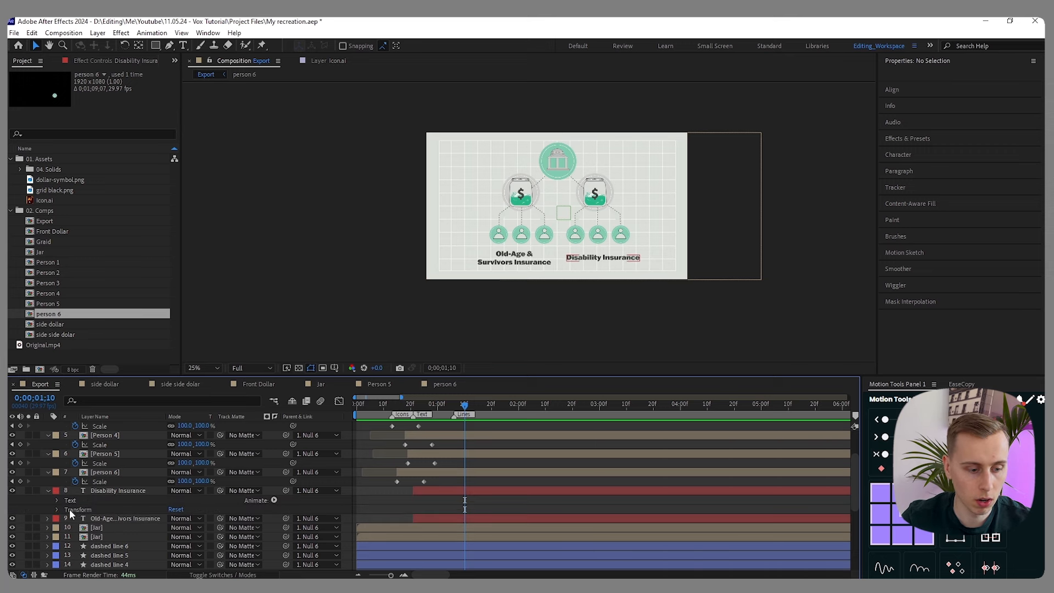
click(48, 490)
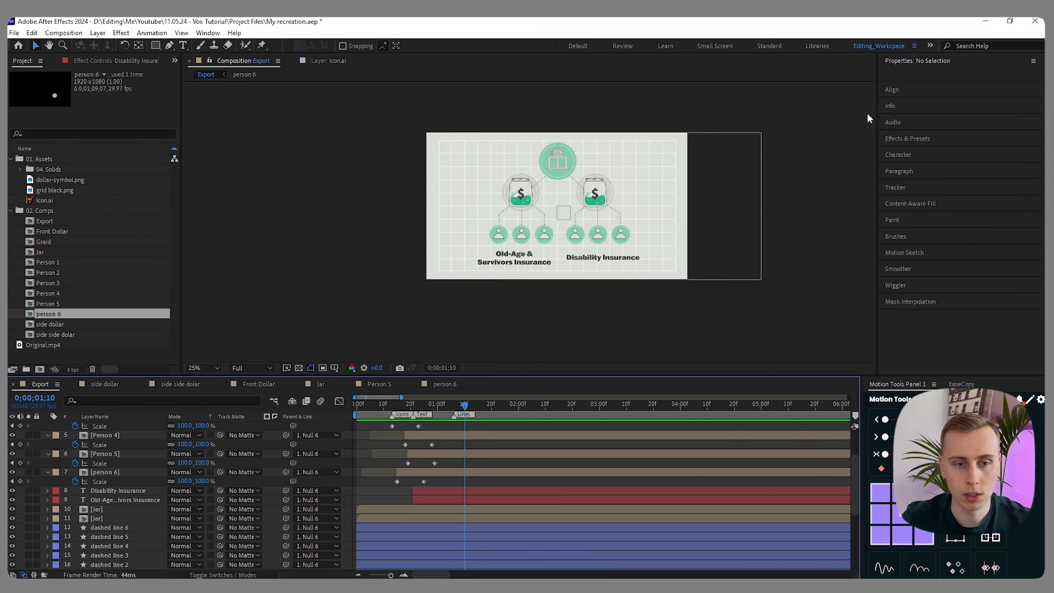
click(208, 32)
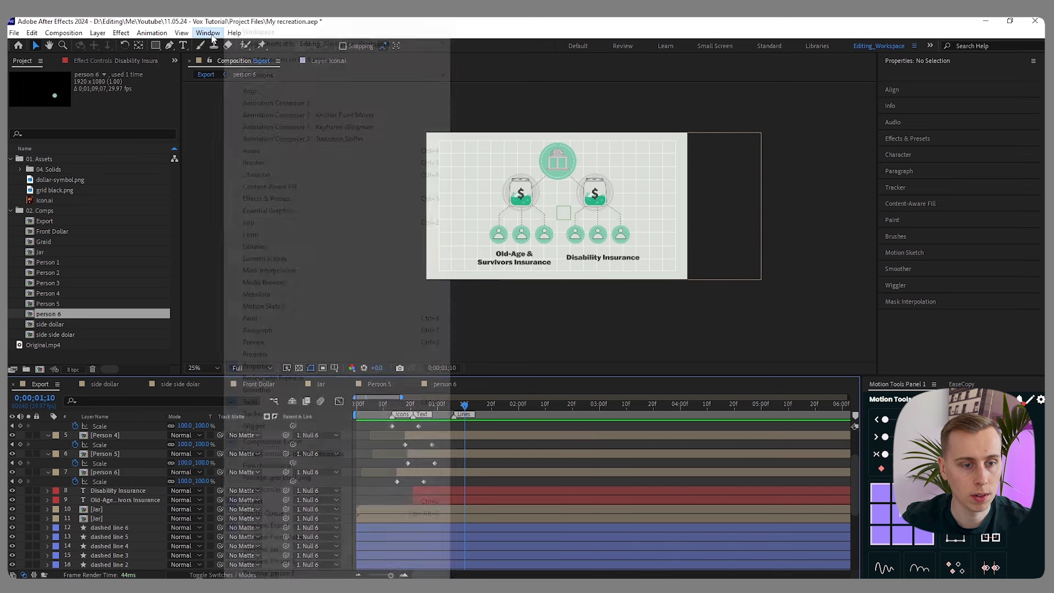
click(311, 103)
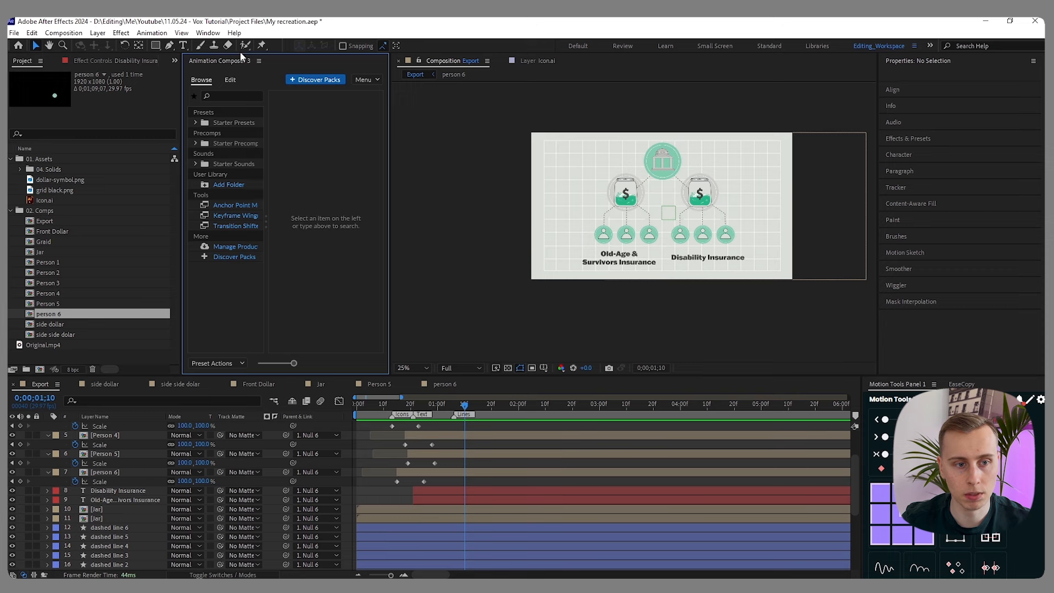
drag(275, 64, 866, 136)
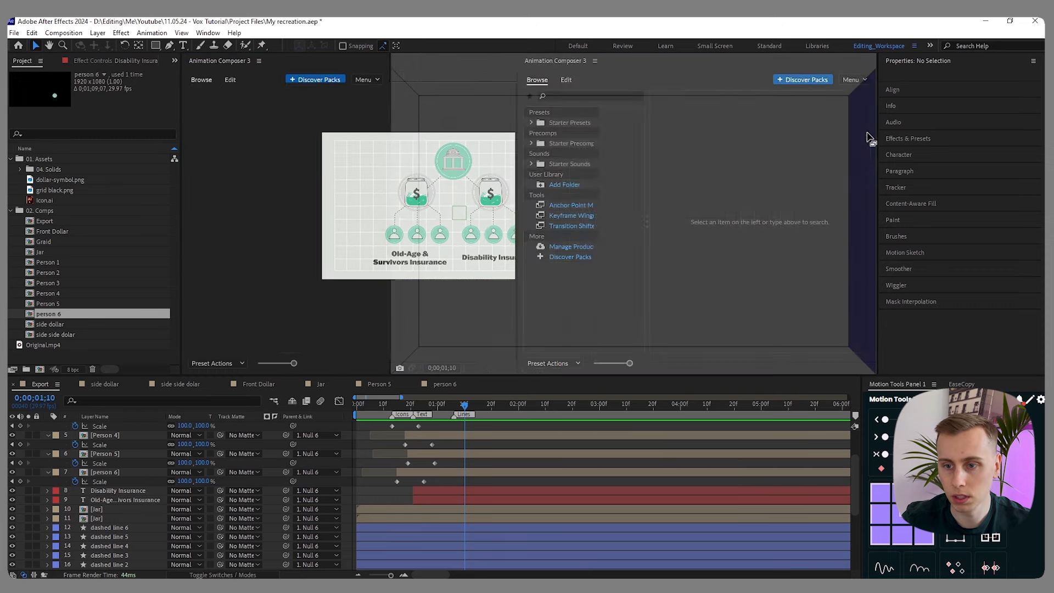
drag(516, 150, 603, 153)
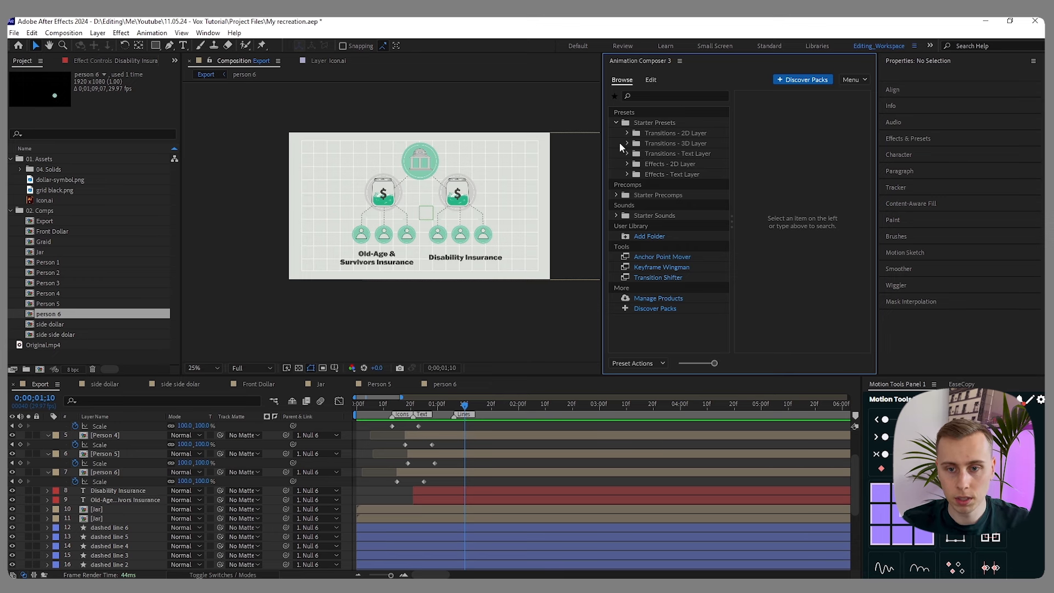
- Apply the Fade Characters Separately text preset as an In transition to the Disability Insurance and Old-Age & Survivors Insurance layers
click(627, 153)
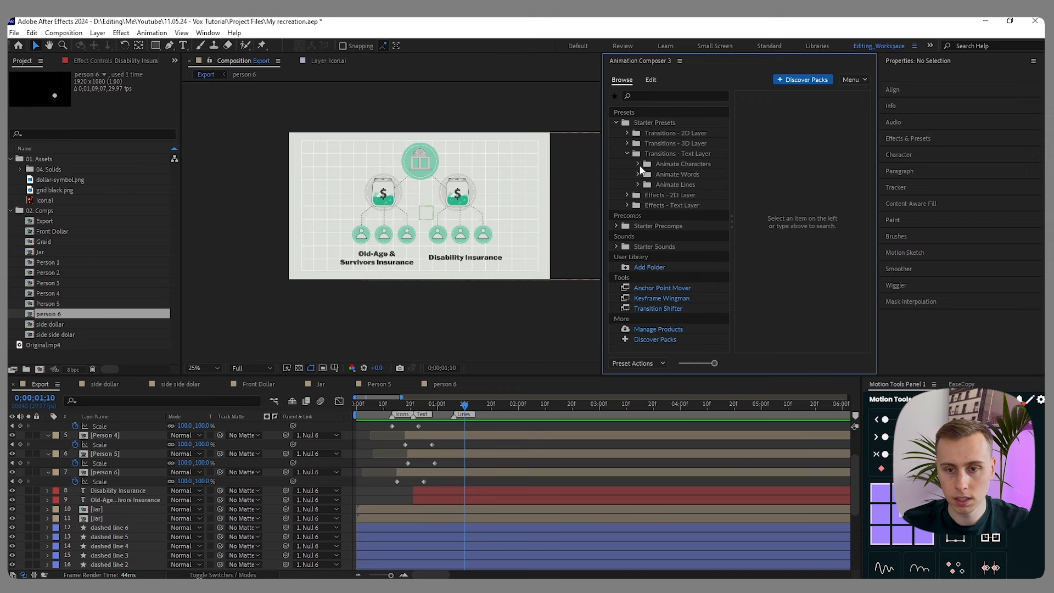
click(638, 164)
click(674, 163)
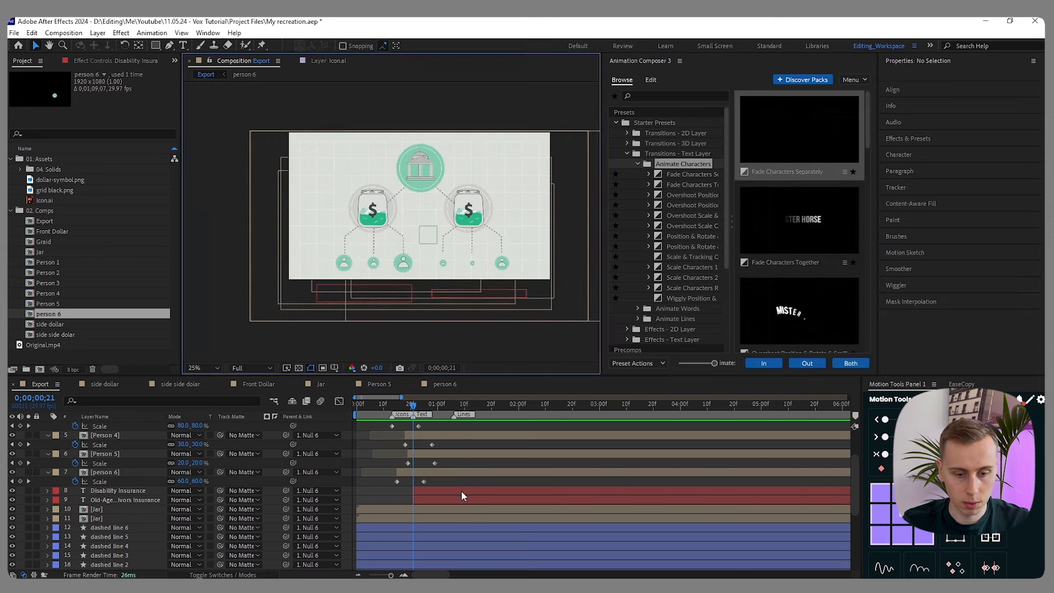
click(462, 492)
shift+click(458, 500)
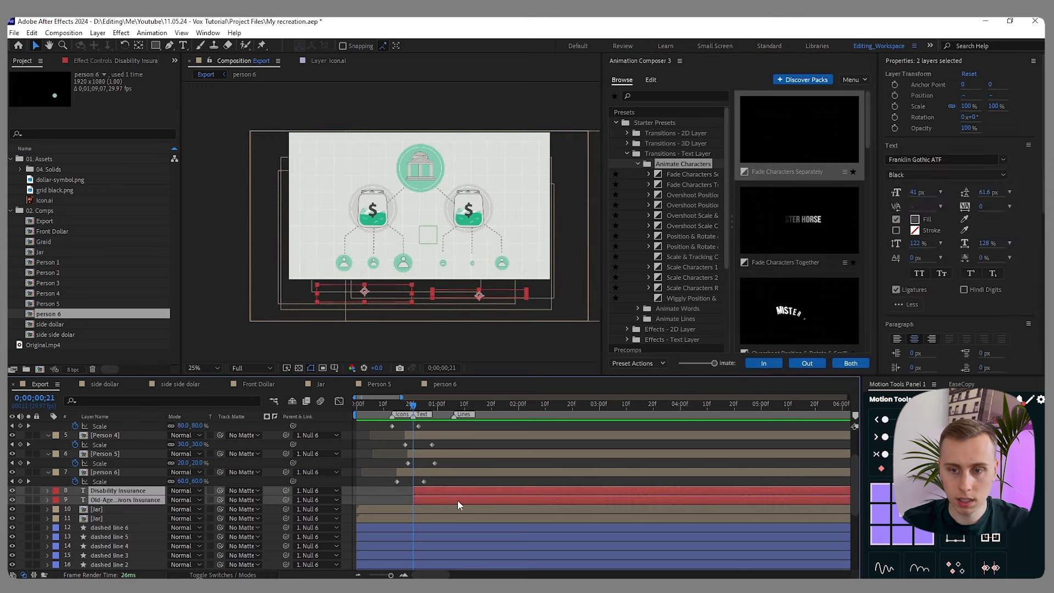
click(803, 124)
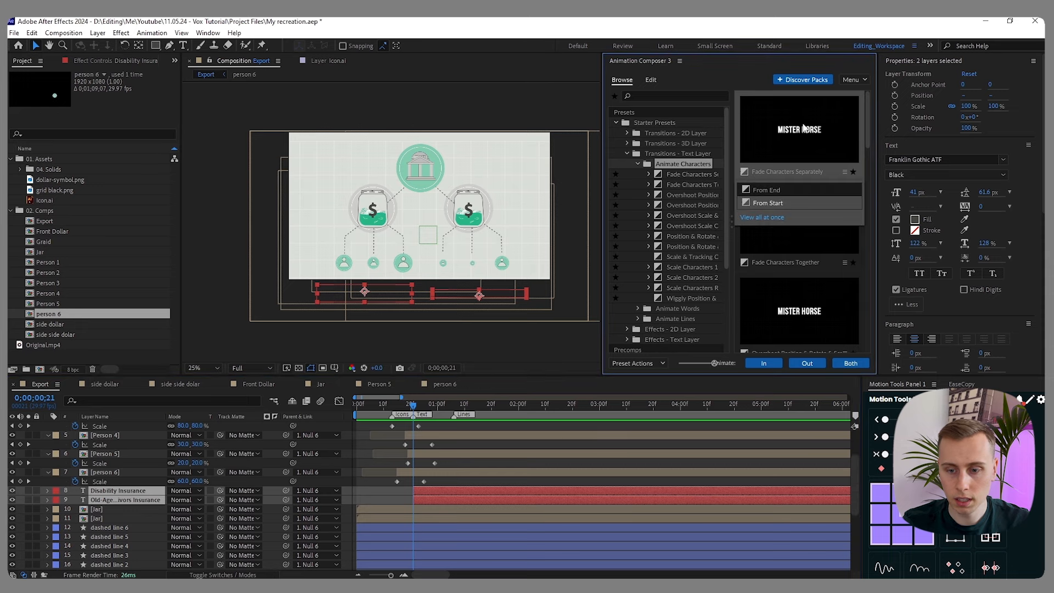
click(764, 363)
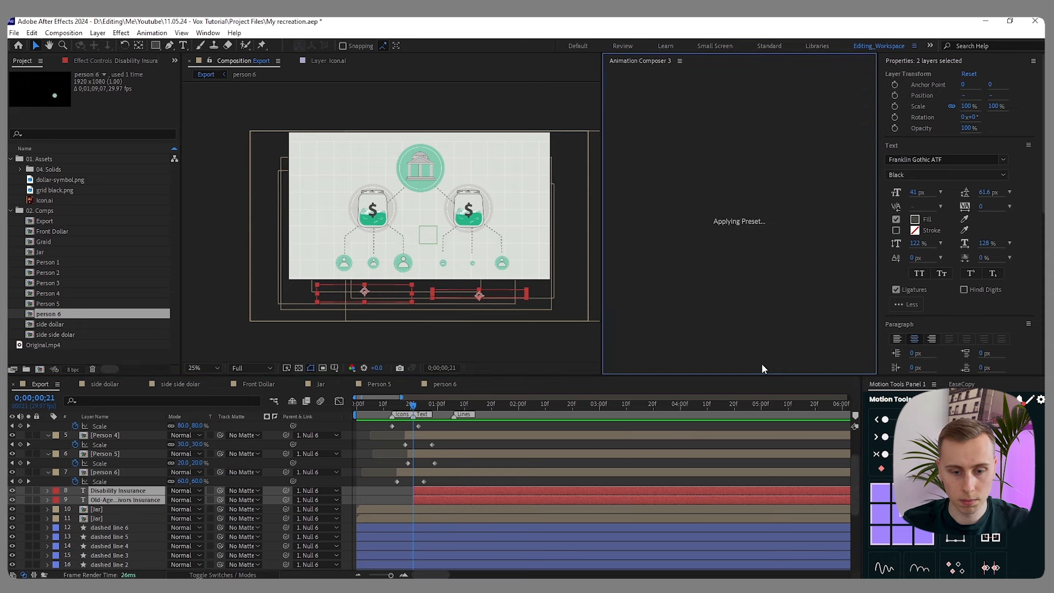
- Move the TR In markers of both text layers to 0;00;01;11 and preview the text fade
drag(413, 407, 449, 405)
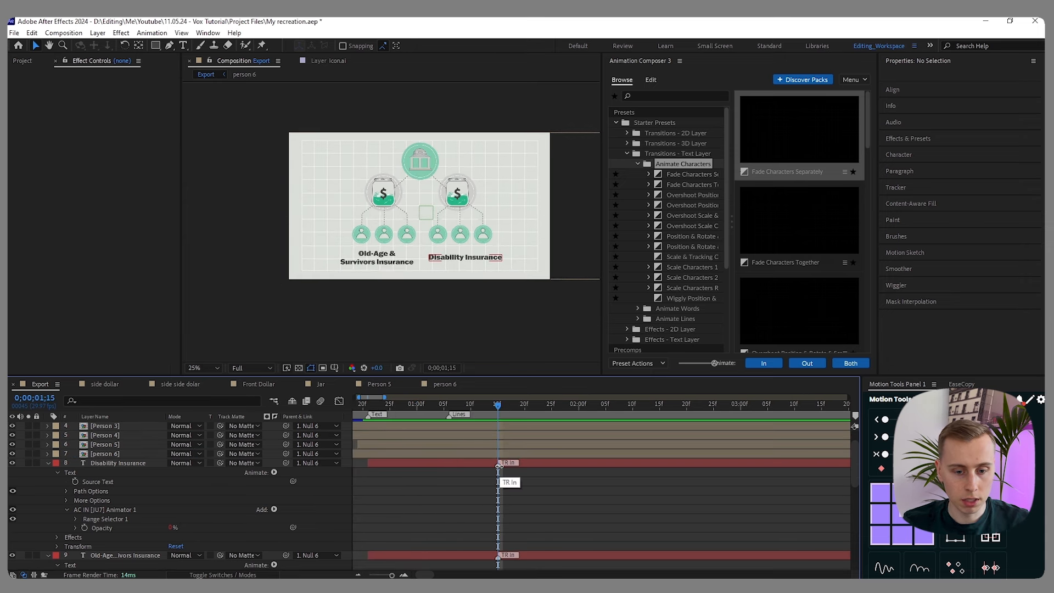
mouse_move(498, 404)
mouse_down()
mouse_move(476, 410)
mouse_move(493, 411)
mouse_up()
click(492, 464)
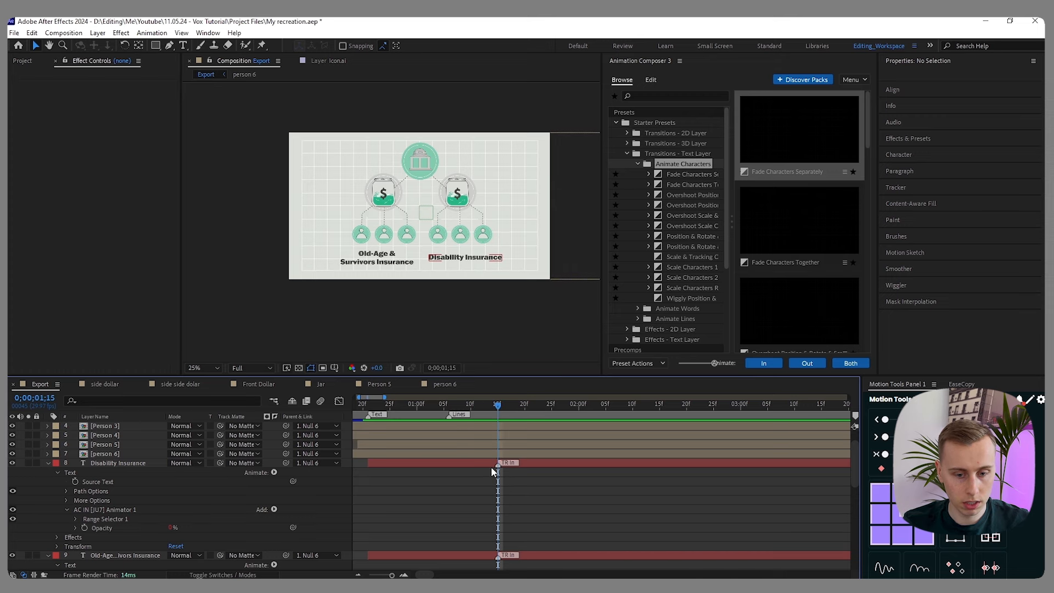
drag(498, 466, 476, 465)
drag(499, 407, 477, 410)
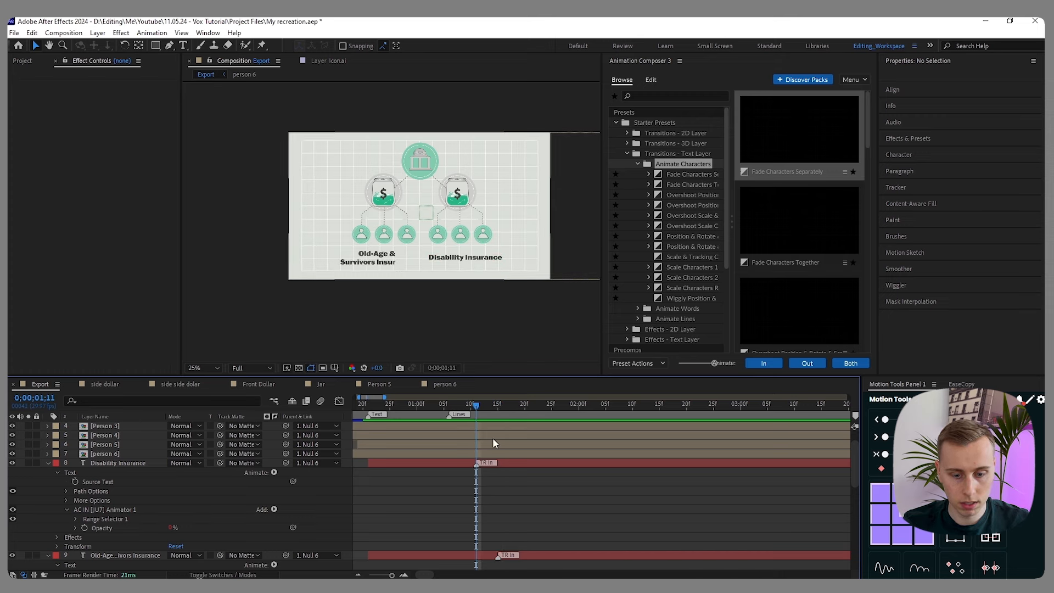
drag(499, 556, 476, 556)
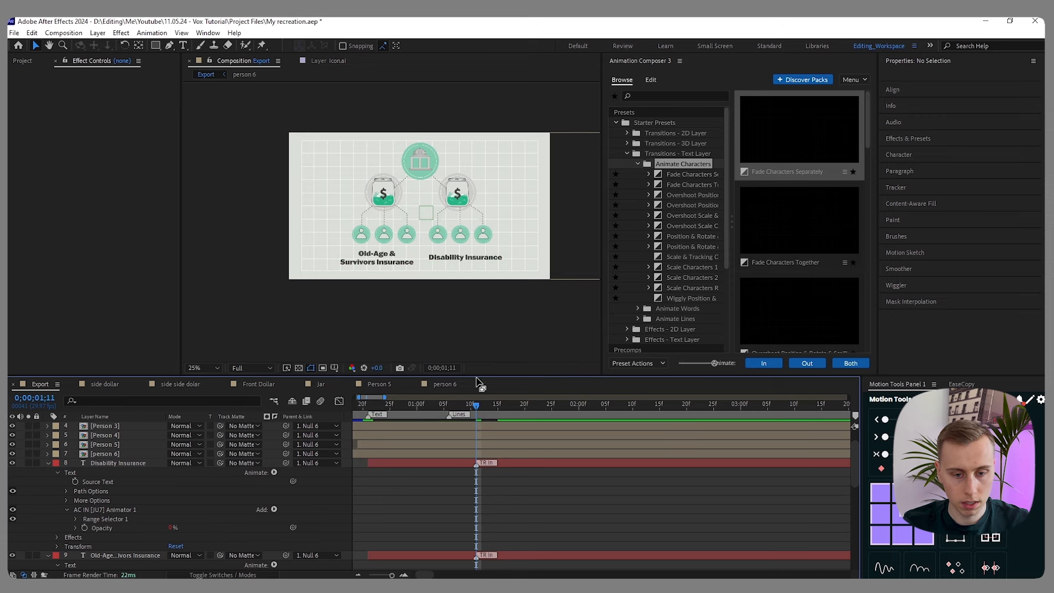
key(space)
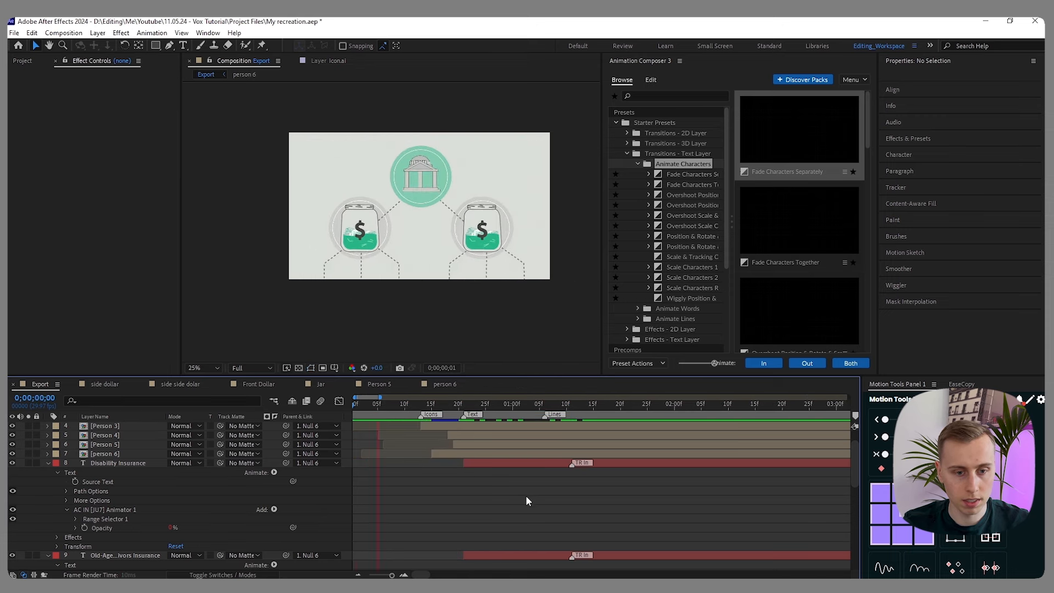
key(space)
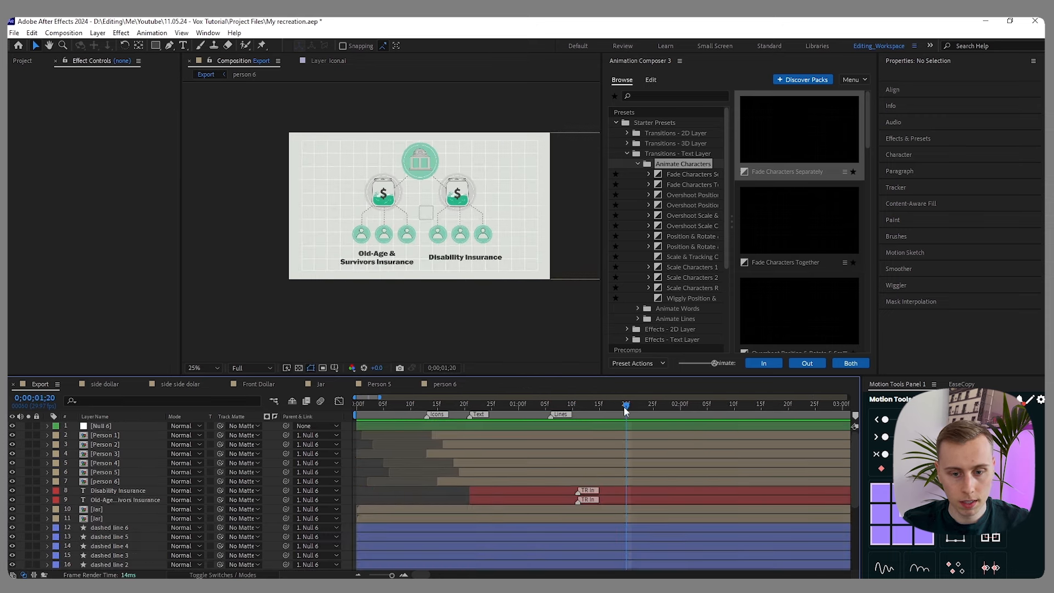
- Make the dashed line 1 to dashed line 6 layers start at the Lines marker, 0;00;01;06
drag(625, 408, 552, 413)
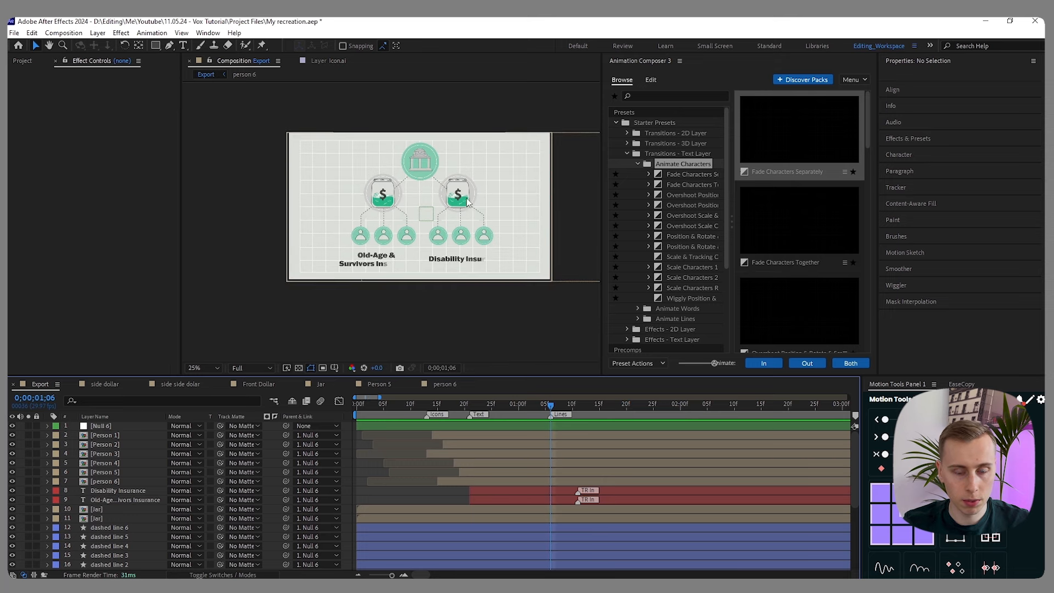
scroll(430, 215, up, 2)
scroll(381, 481, down, 3)
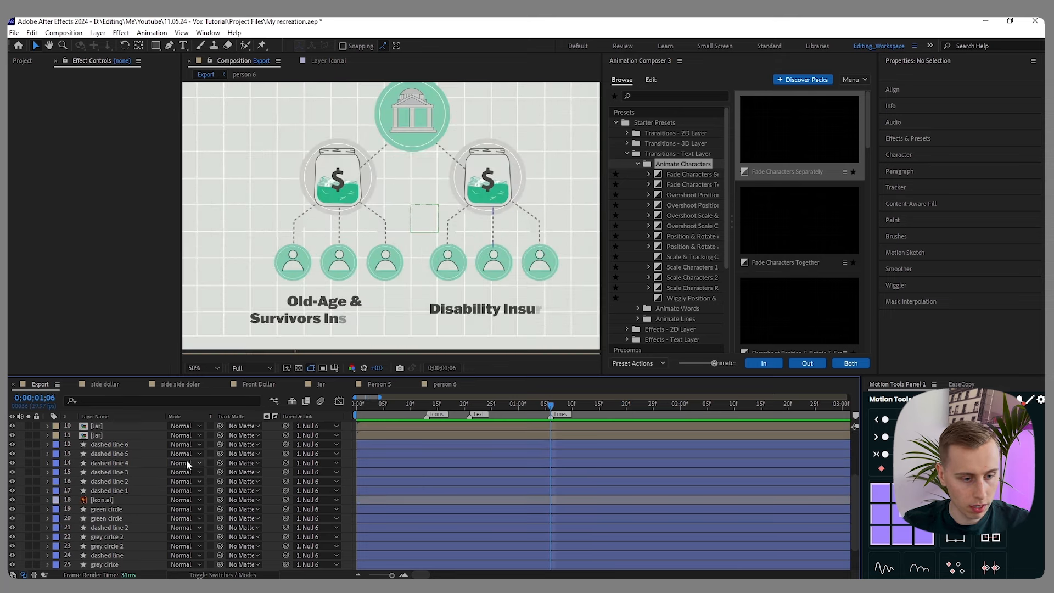
click(125, 445)
shift+click(122, 493)
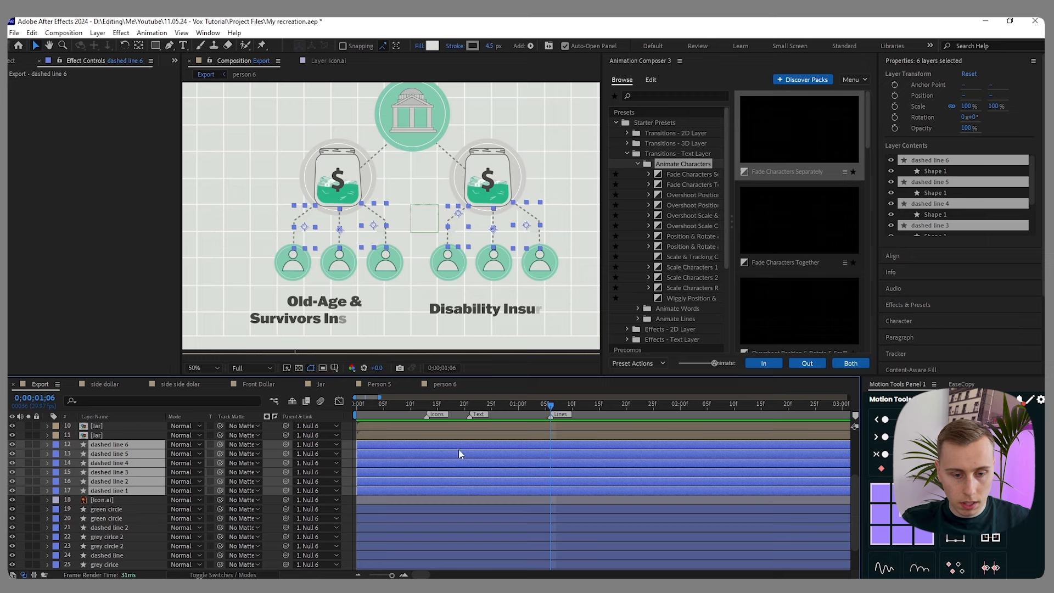
drag(354, 445, 537, 459)
click(530, 456)
- Add Trim Paths to the dashed line 6 layer and expand its properties
click(127, 444)
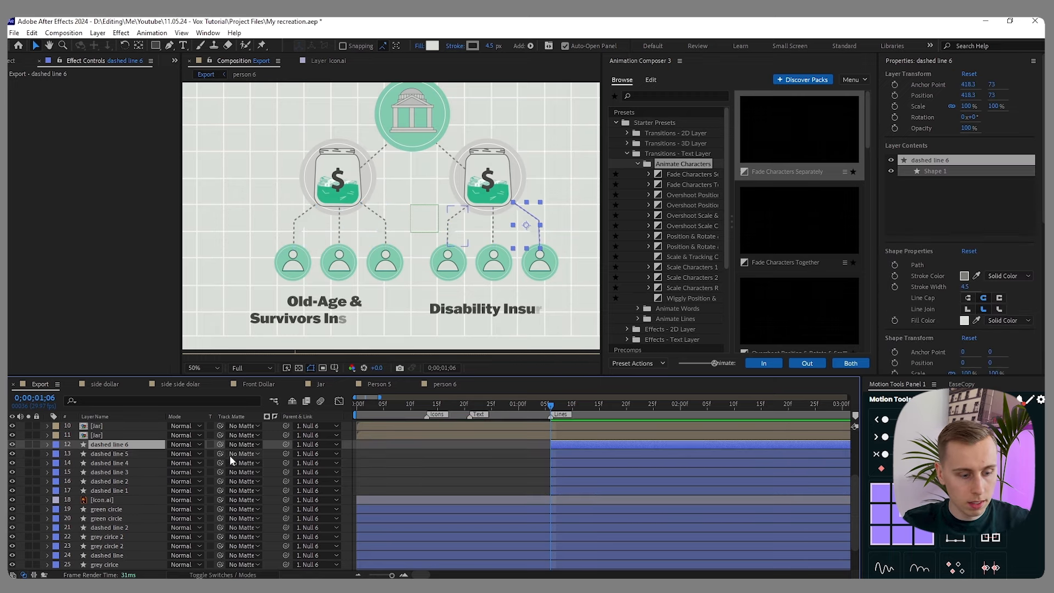
click(47, 444)
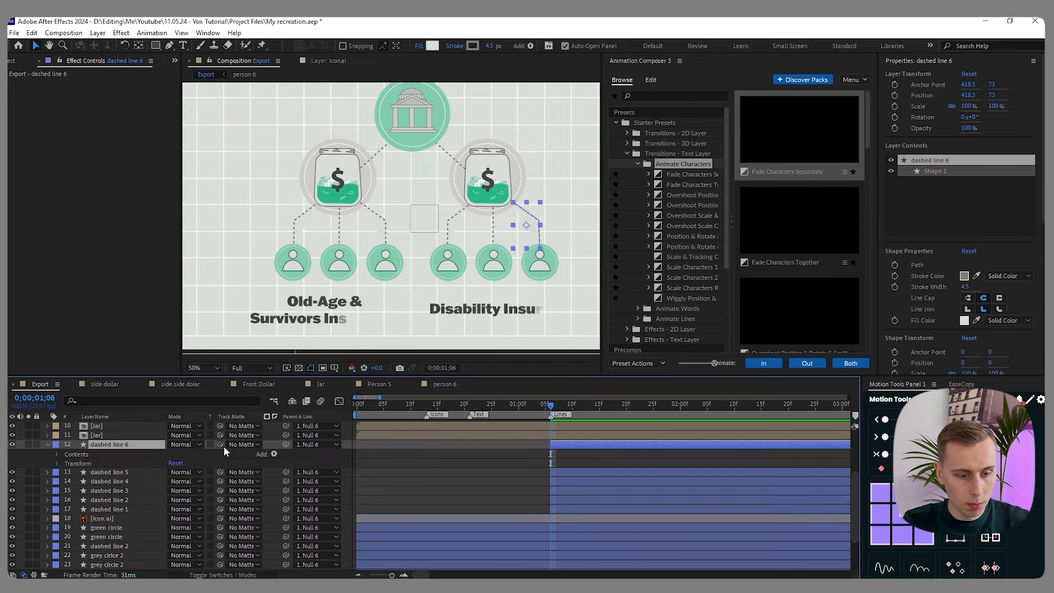
click(274, 454)
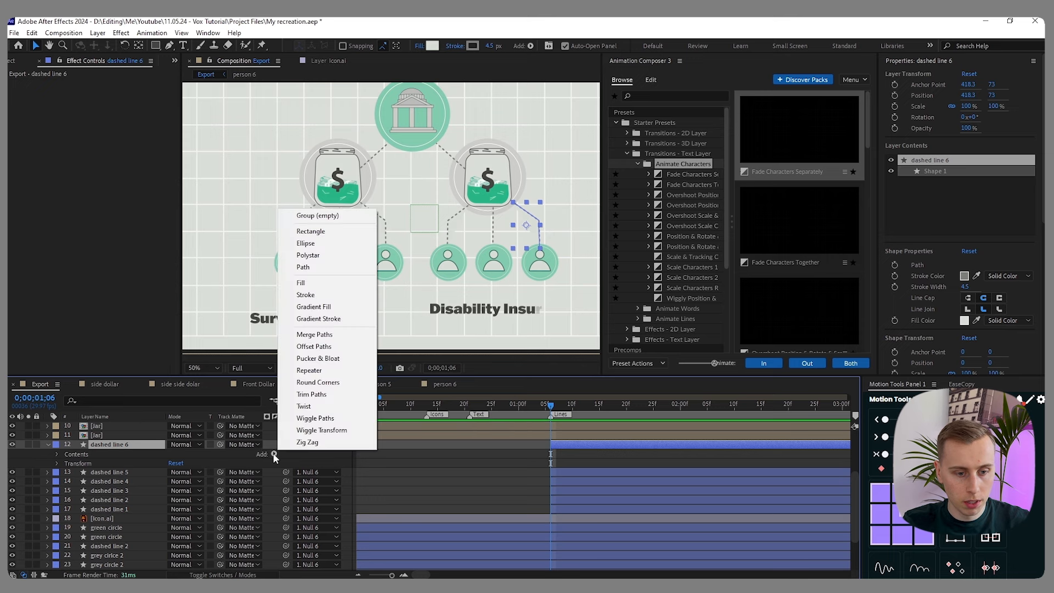
click(318, 394)
click(66, 472)
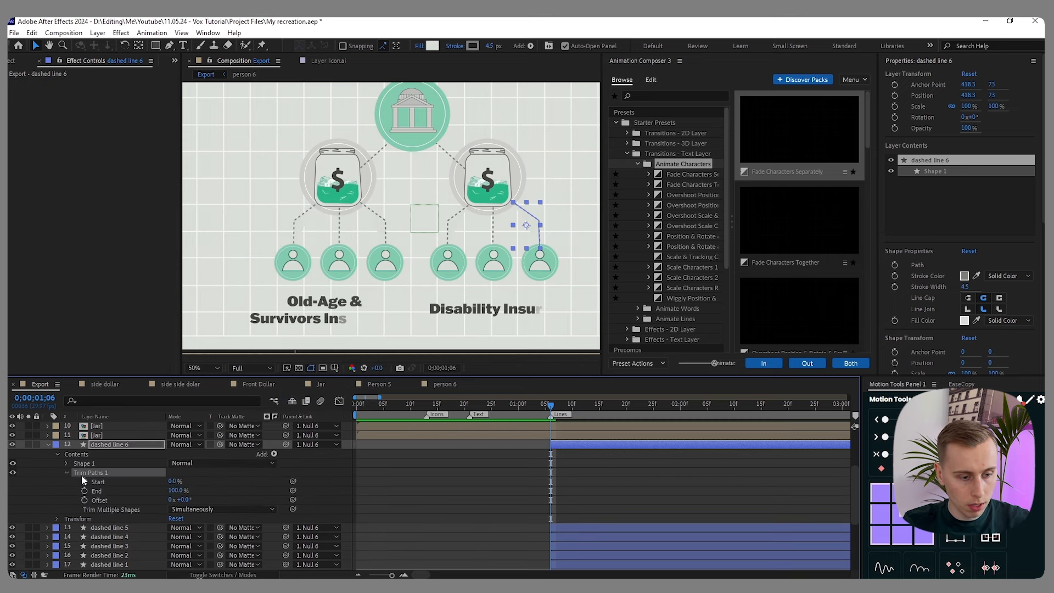
- Keyframe dashed line 6's Trim Paths End from 0% at 0;00;01;06 to 100% at 0;00;01;16 and preview it
click(85, 490)
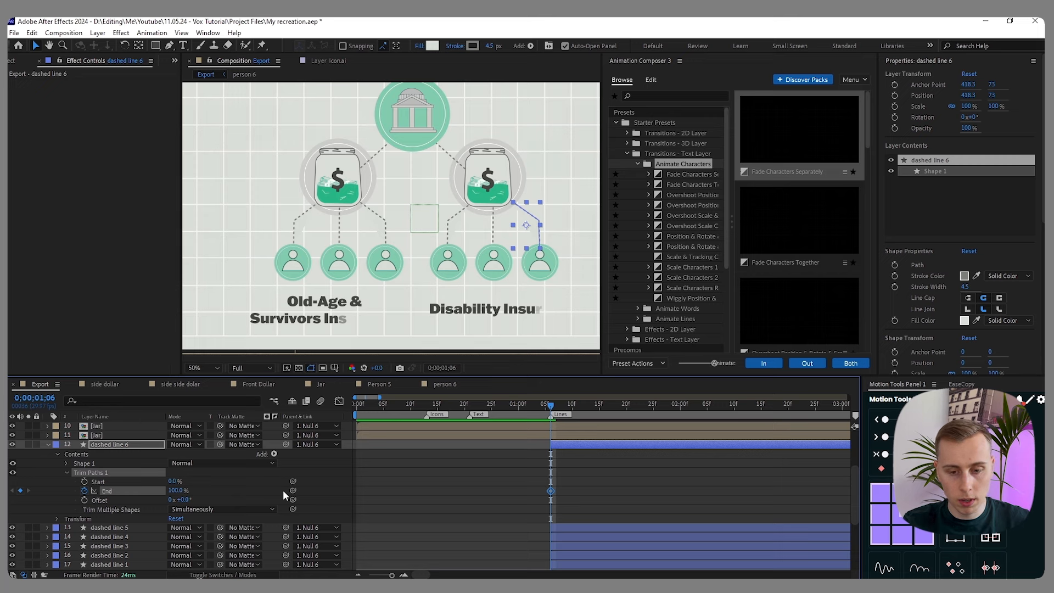
key(shift+Page_Down)
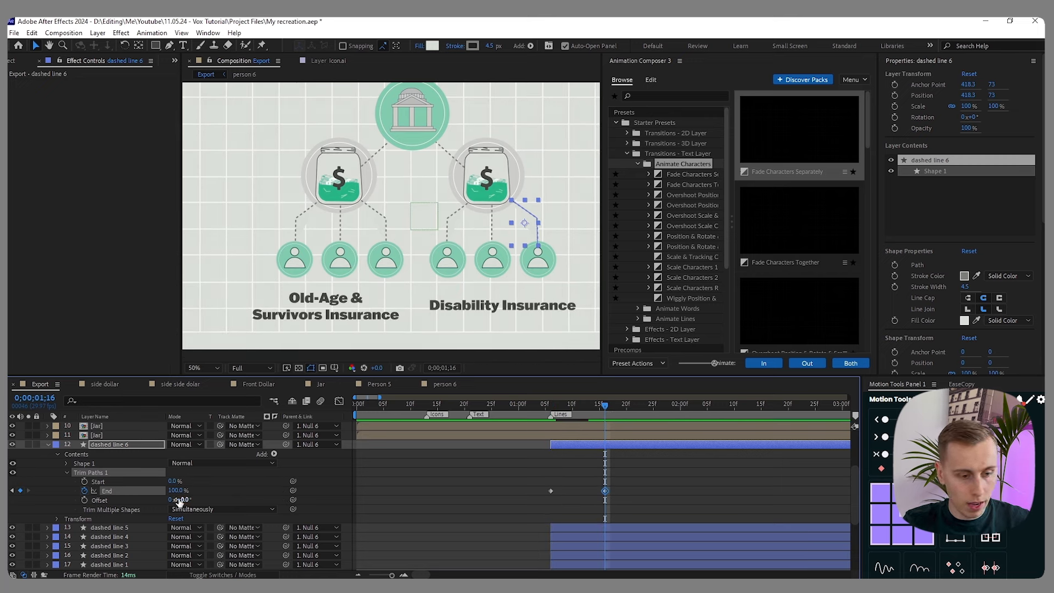
key(shift+Page_Up)
drag(174, 491, 107, 491)
click(621, 462)
key(space)
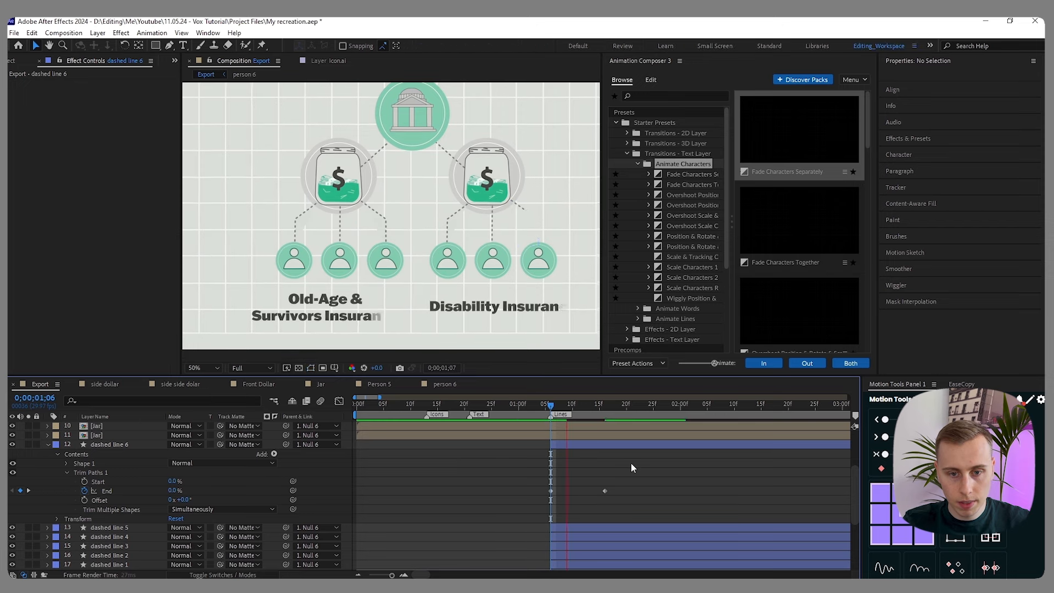
key(space)
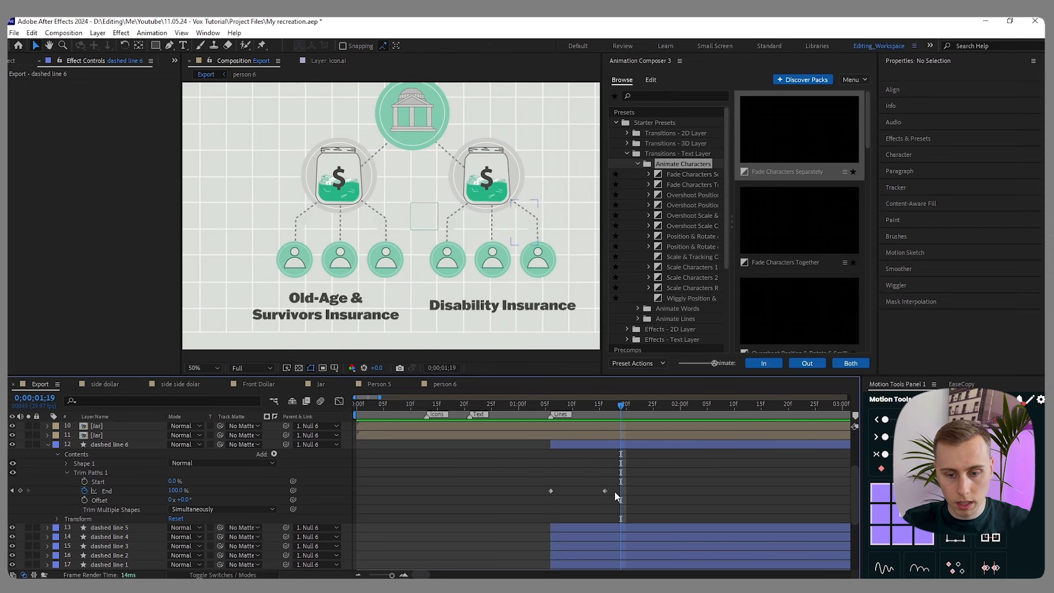
- Move dashed line 6's ending End keyframe to about 0;00;01;23, show only its keyframed property, and return to the starting keyframe
click(605, 491)
drag(605, 491, 517, 475)
click(645, 420)
key(u)
key(j)
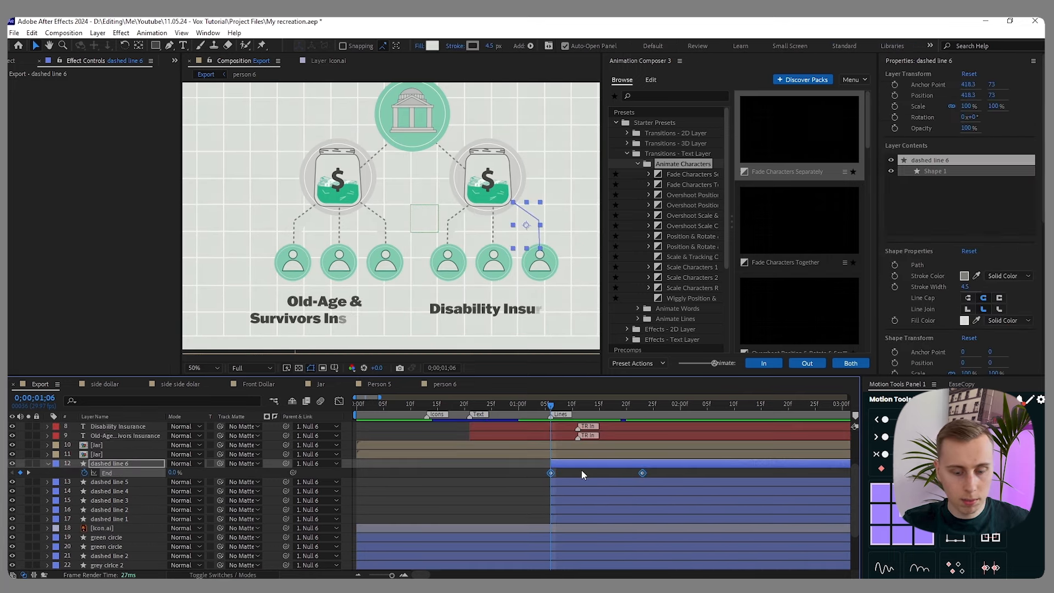
- Paste dashed line 6's Trim Paths End keyframes onto dashed line 5 through dashed line 1 at 0;00;01;06
click(586, 483)
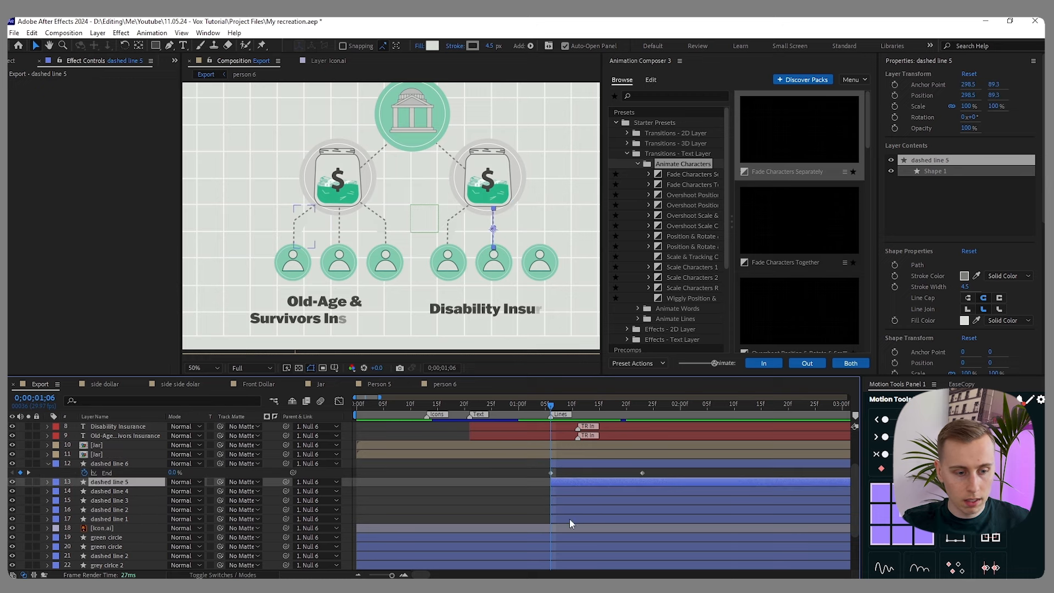
shift+click(569, 519)
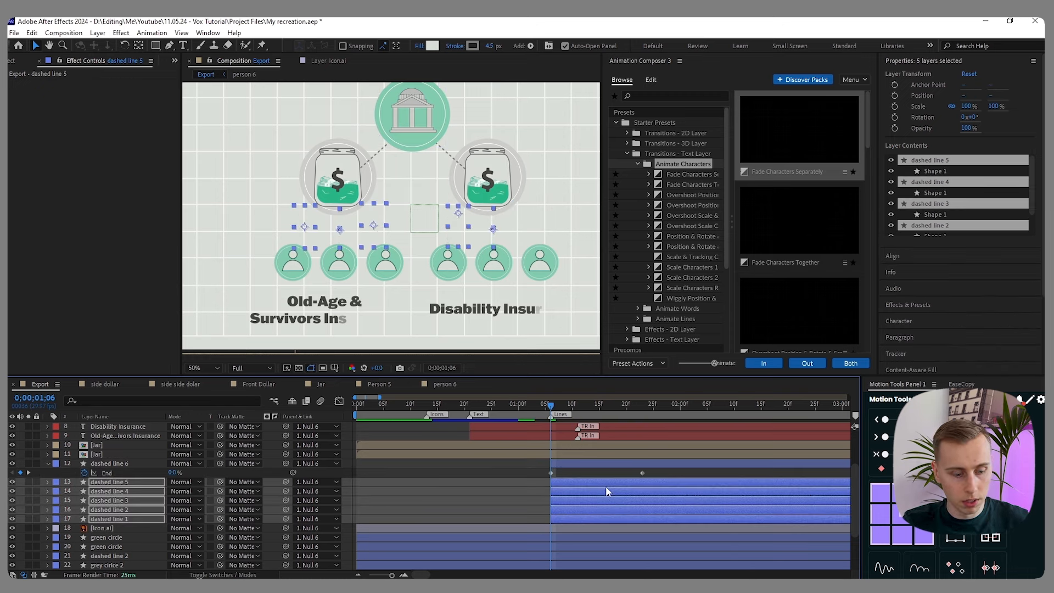
key(ctrl+v)
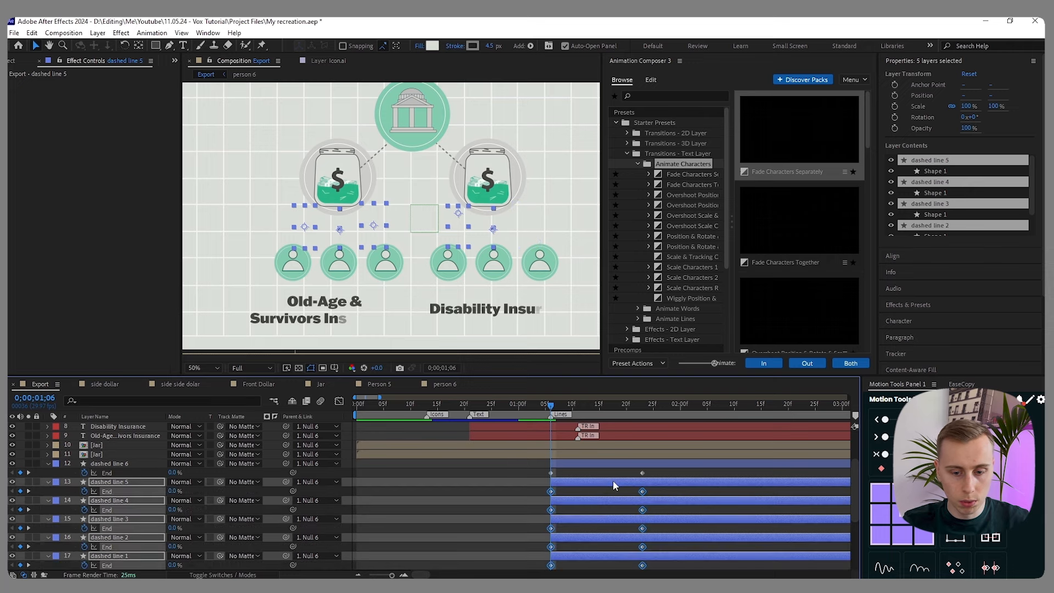
- Scrub through the dashed lines drawing on and return to the start of the composition
click(608, 491)
drag(552, 406, 560, 406)
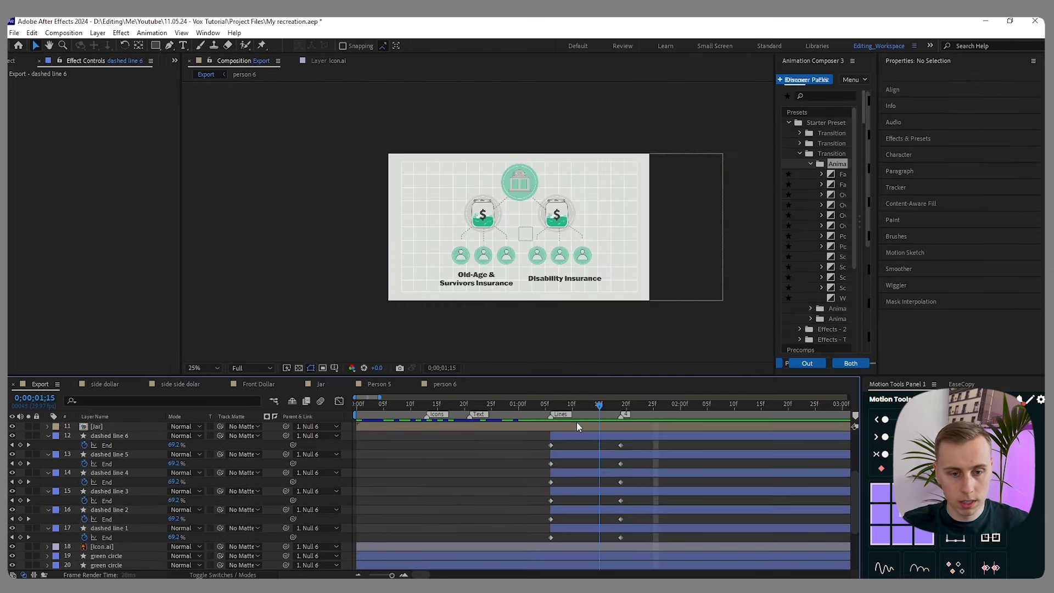
key(Home)
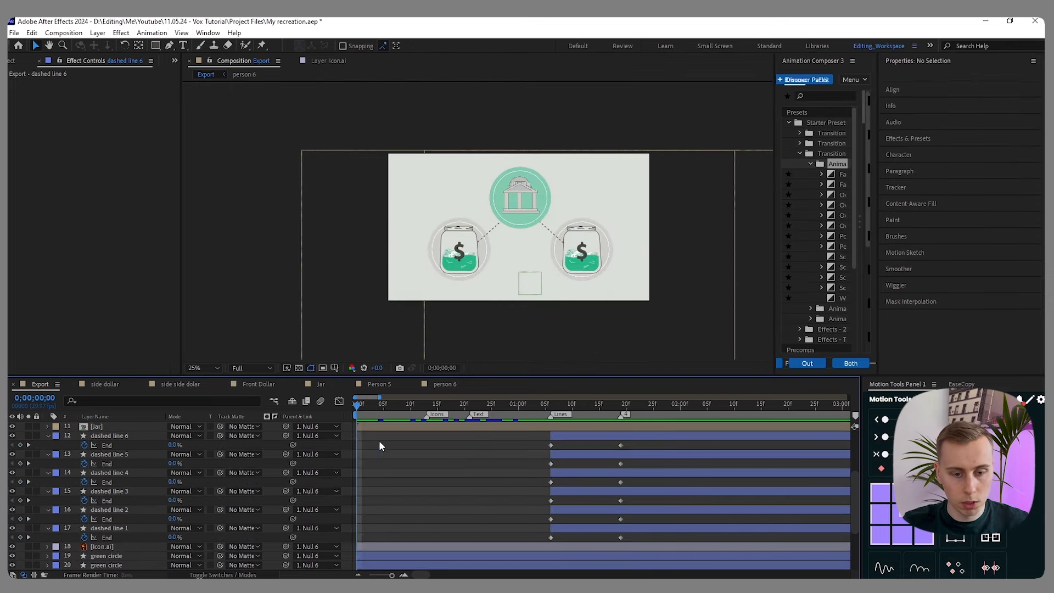
- Play the composition from the start and scrub back over the section where the dashed lines draw on
key(space)
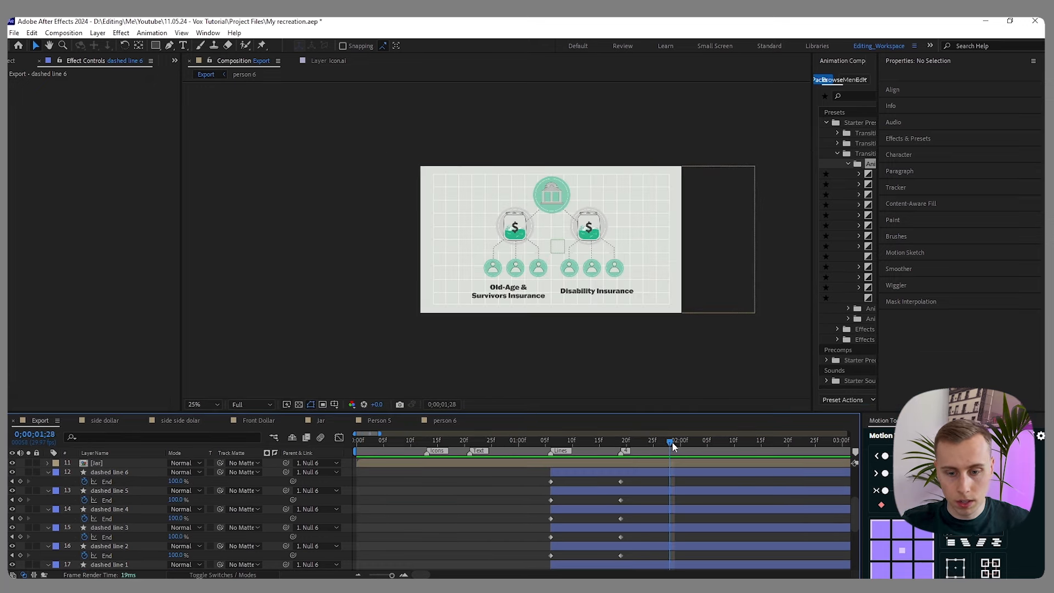
drag(672, 441, 583, 444)
scroll(516, 483, down, 6)
scroll(543, 226, up, 2)
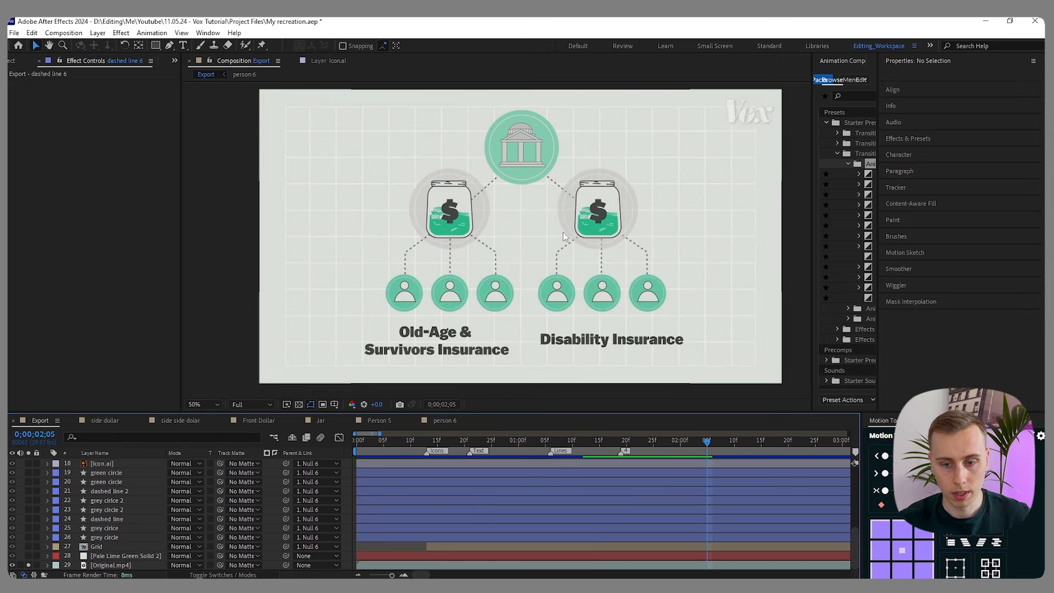
- Step through the original footage to where its text finishes fading in and add a composition marker at 0;00;02;07
key(Page_Down)
key(Page_Down)
key(Page_Down)
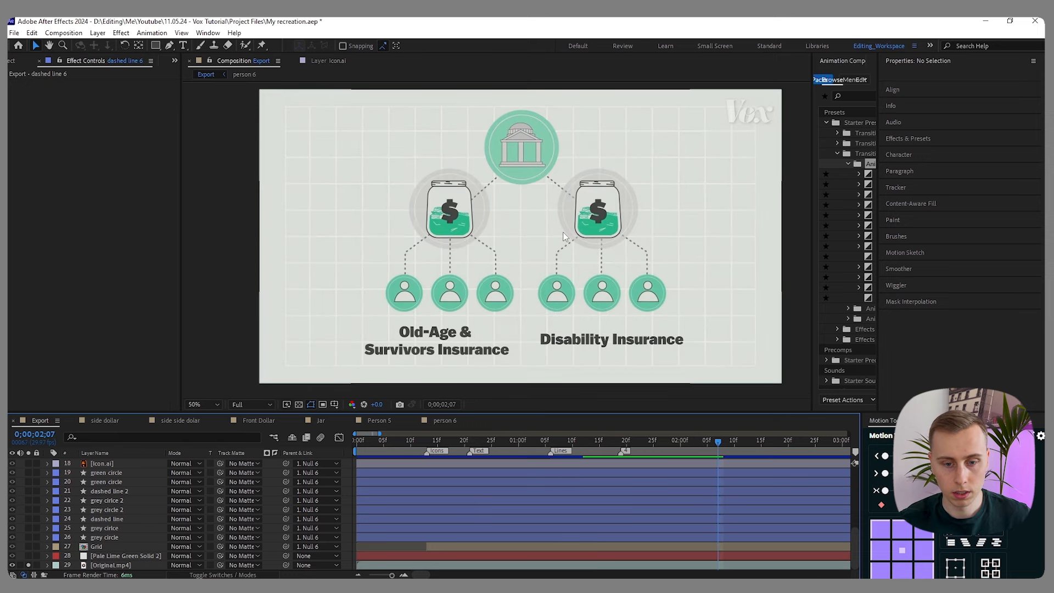
key(Page_Down)
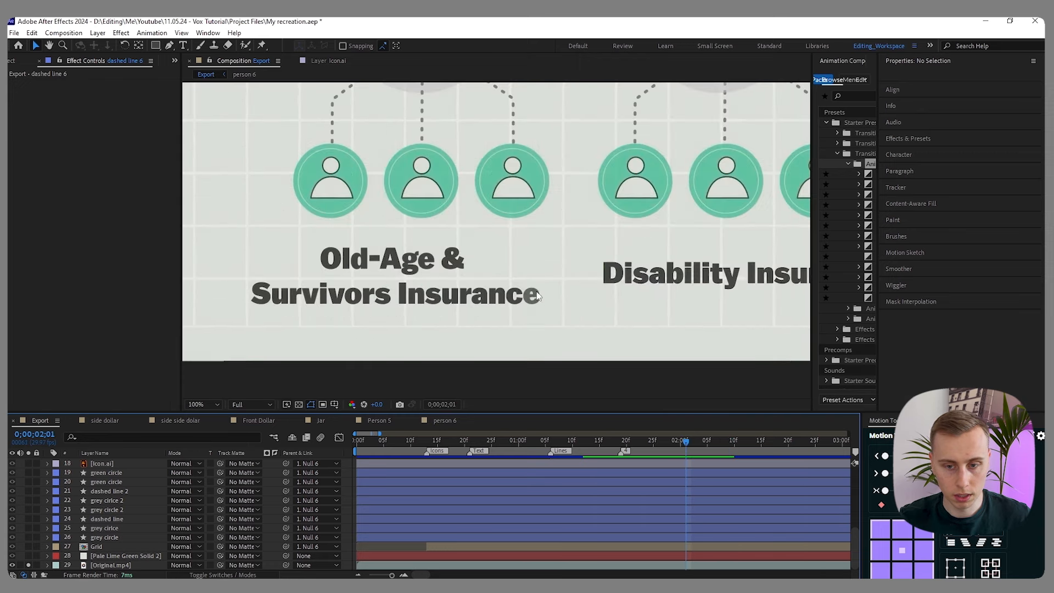
scroll(418, 285, down, 2)
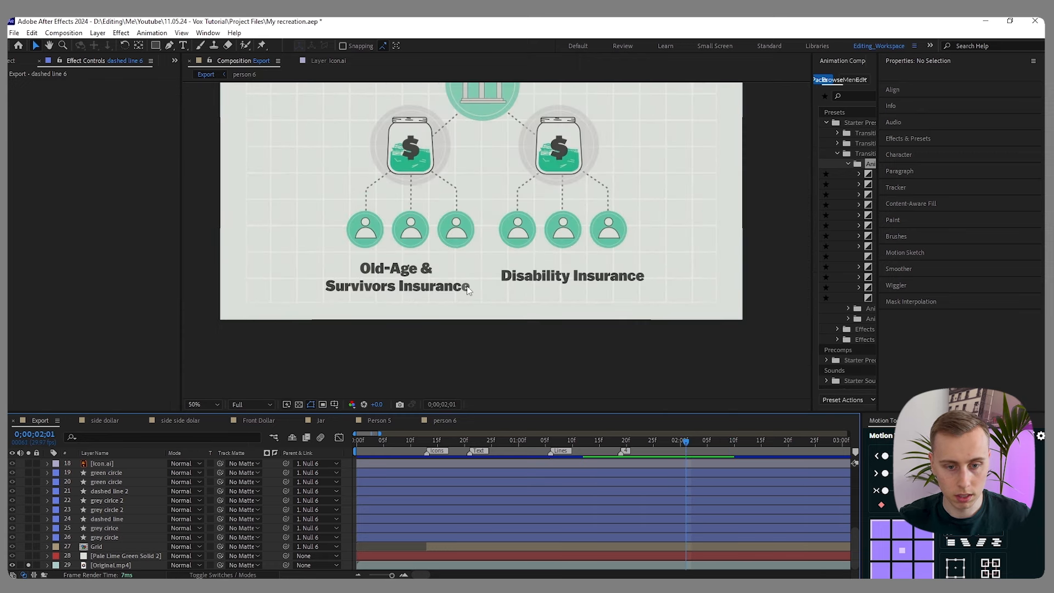
scroll(468, 288, up, 1)
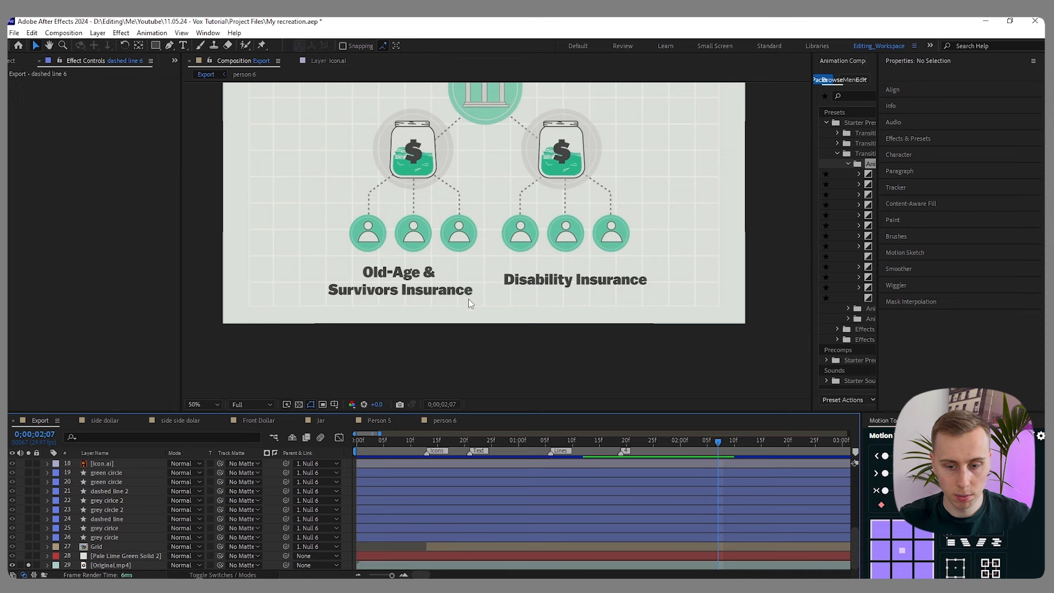
key(KP_Multiply)
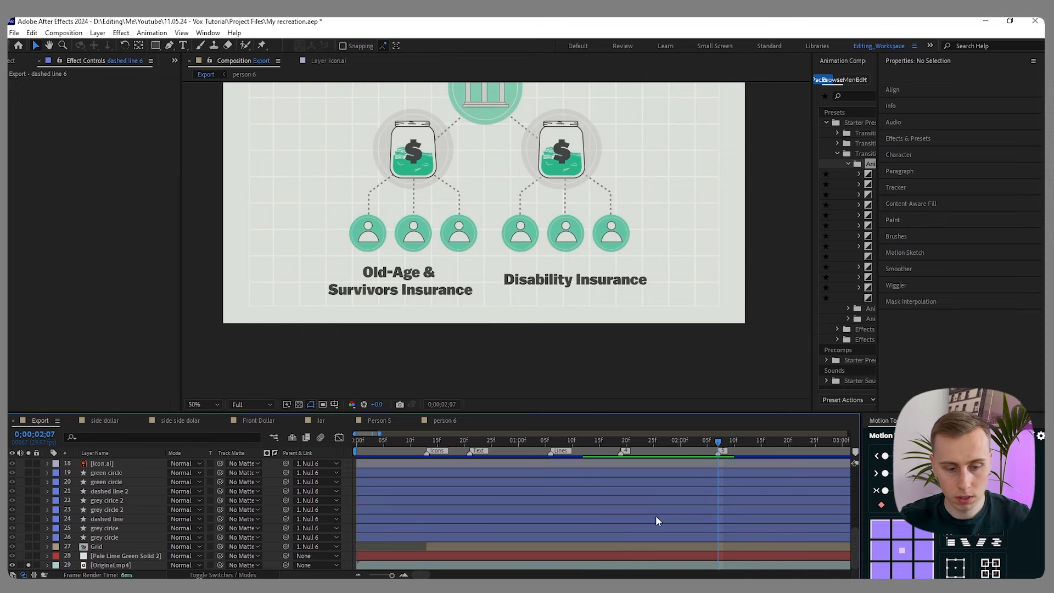
- Move the transition-in markers to about 0;00;01;27 for Disability Insurance and 0;00;02;05 for Old-Age & Survivors Insurance, and preview the text
scroll(656, 515, up, 6)
drag(578, 528, 676, 527)
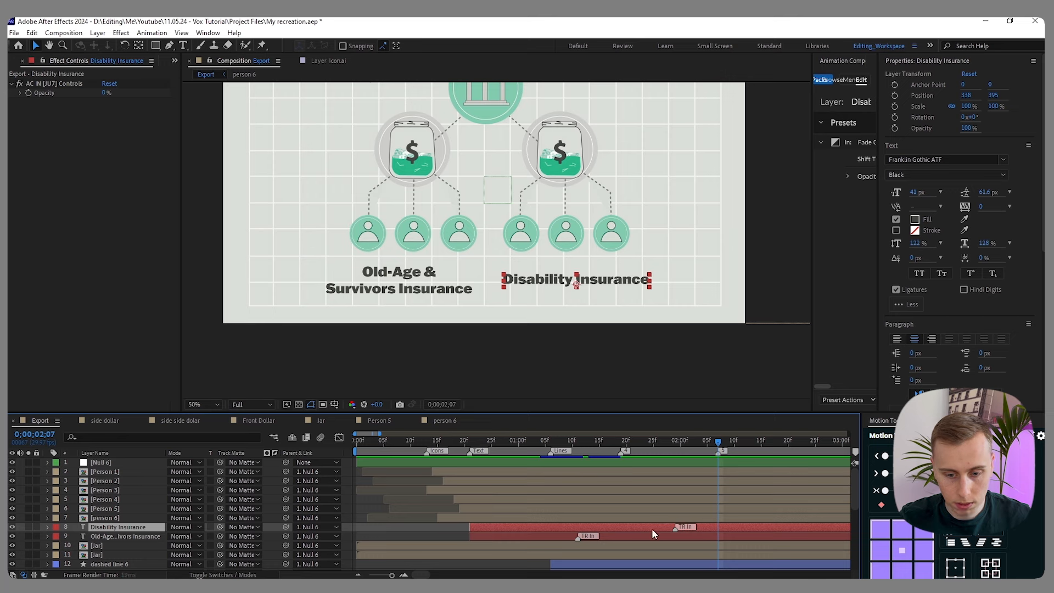
drag(579, 536, 626, 536)
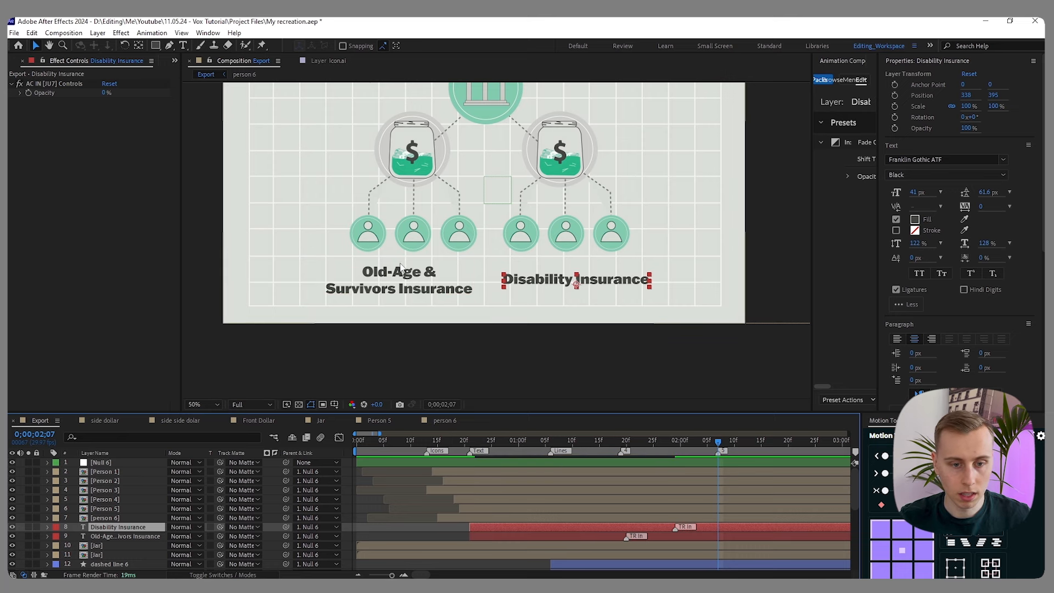
mouse_move(680, 537)
mouse_down()
mouse_move(707, 537)
mouse_move(663, 528)
mouse_up()
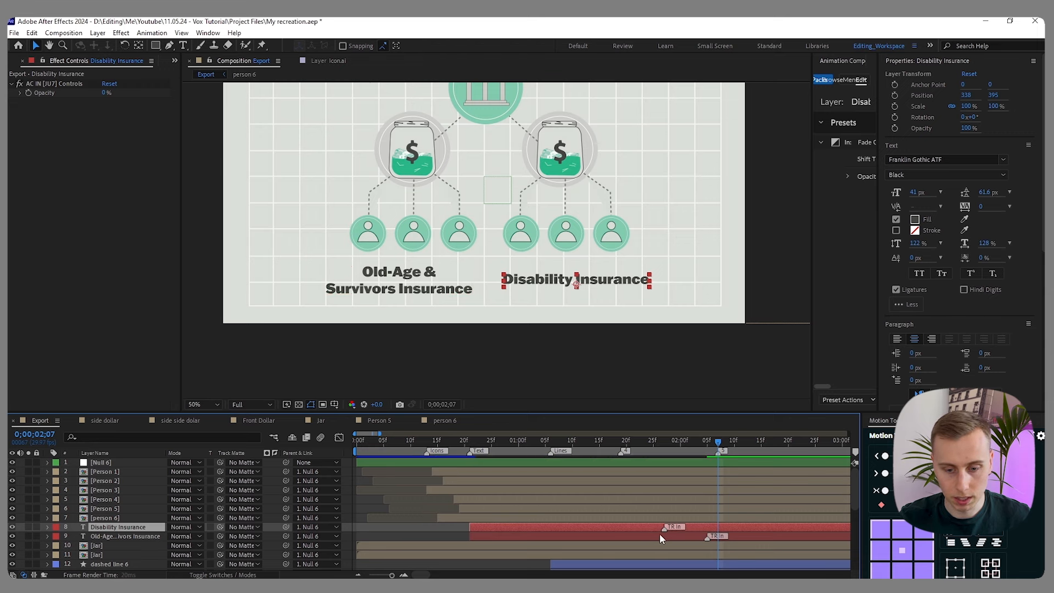
key(space)
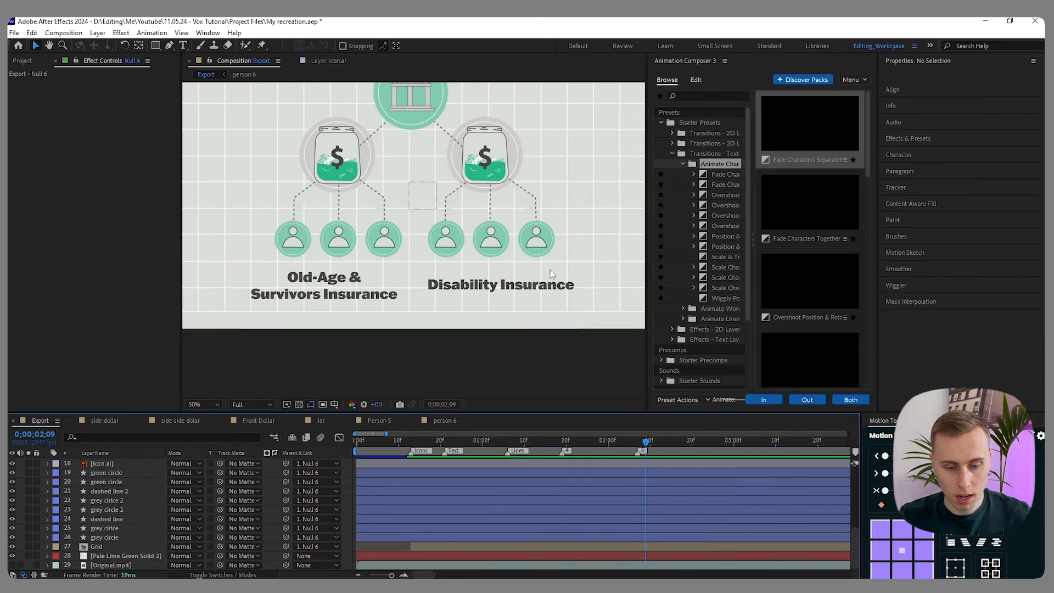
- Nudge the Disability Insurance text 20 px left to an X position of 318
scroll(572, 517, up, 6)
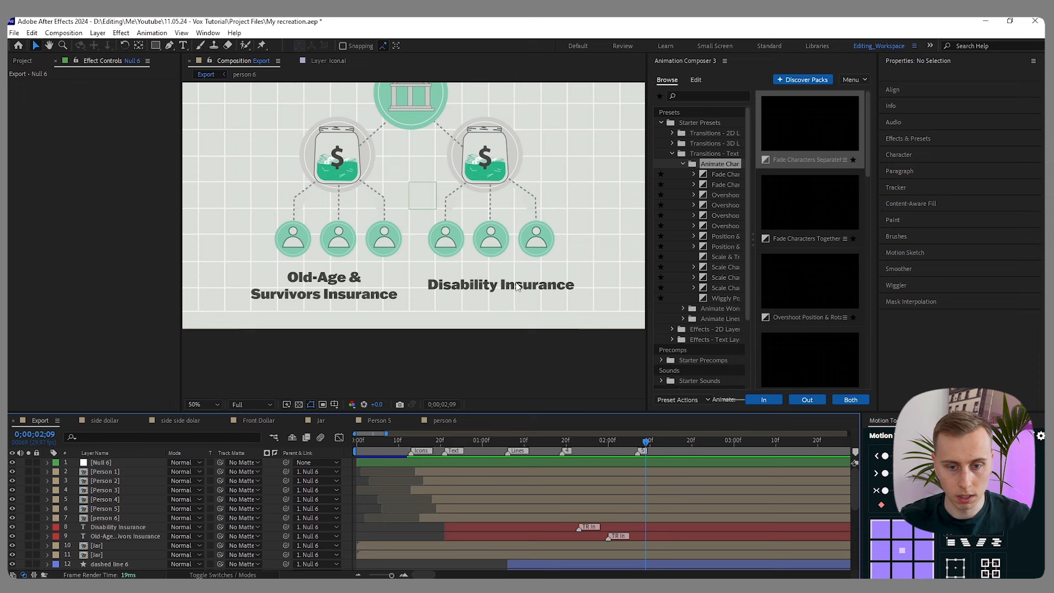
click(605, 528)
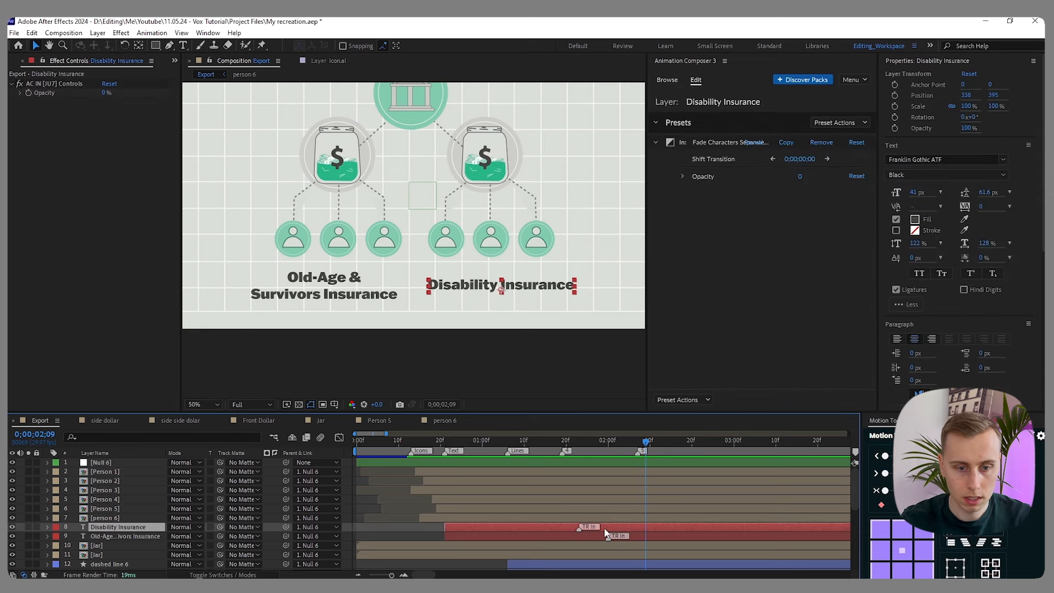
key(shift+Left)
key(shift+Left)
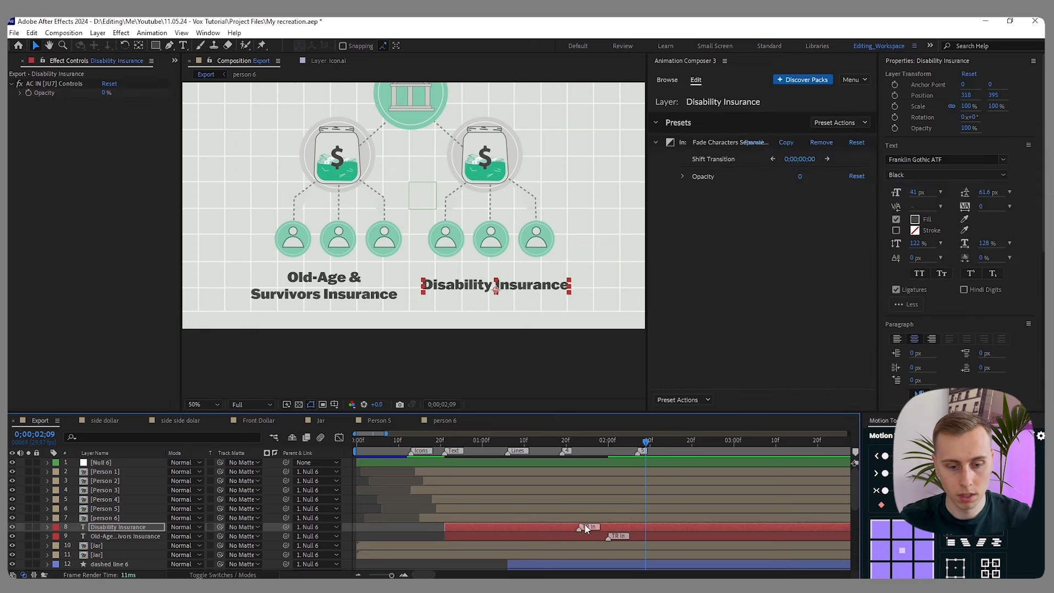
click(429, 540)
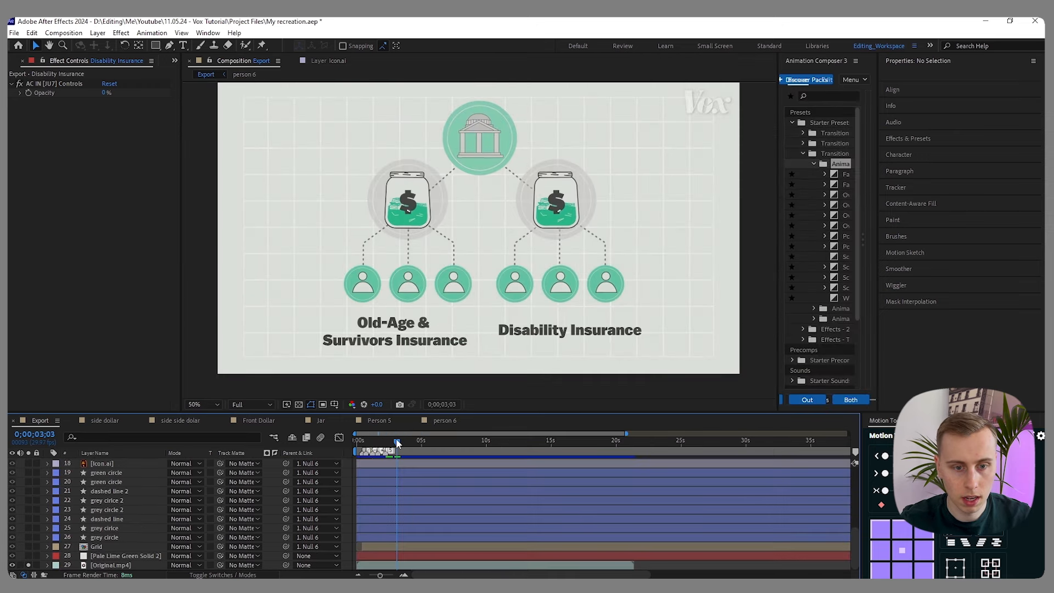
- Find the frame where the original's jars start to shrink and add a composition marker at 0;00;02;29
drag(398, 442, 397, 442)
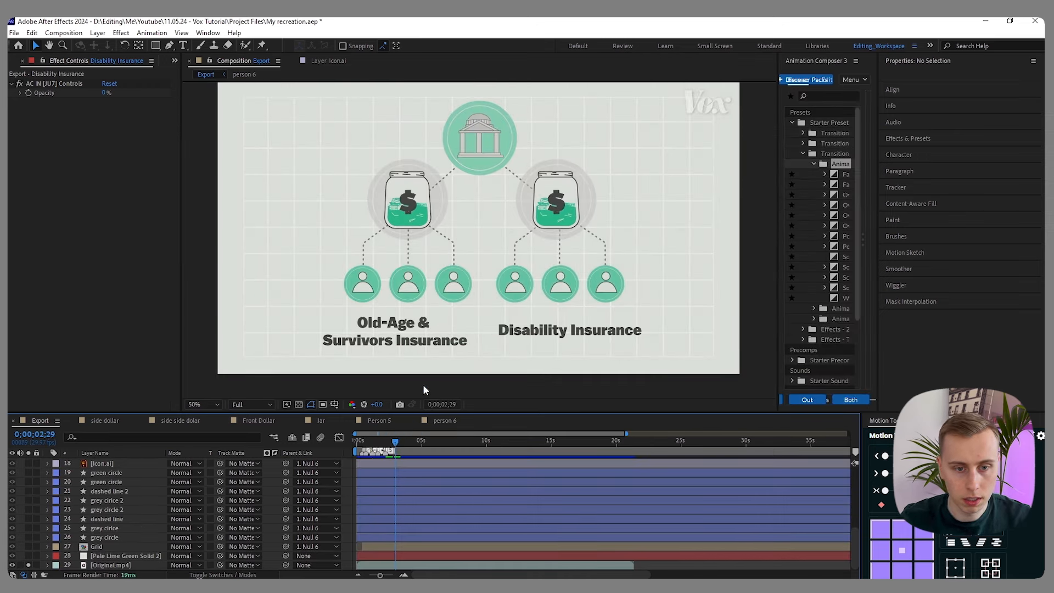
scroll(406, 202, up, 6)
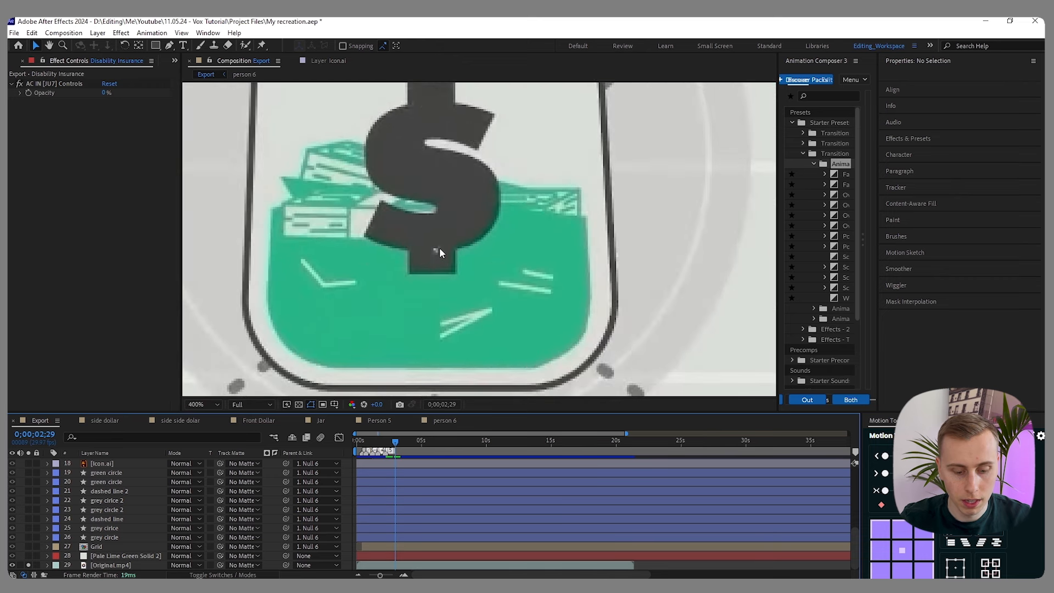
key(Page_Down)
key(Page_Down)
key(Page_Down)
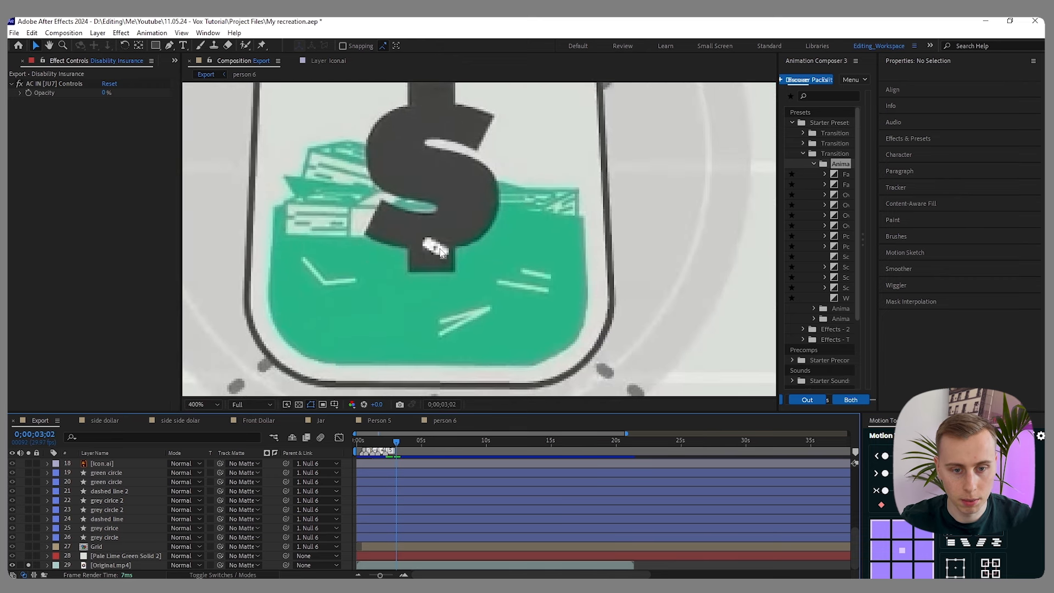
key(Page_Up)
key(Page_Up)
key(Page_Up)
key(Page_Up)
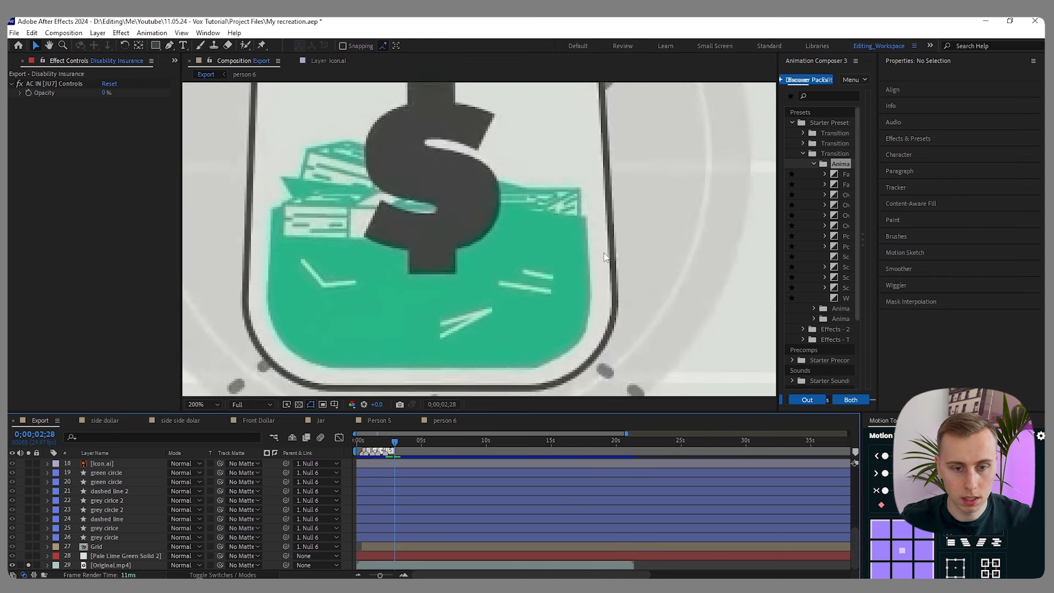
key(Page_Down)
scroll(732, 244, down, 4)
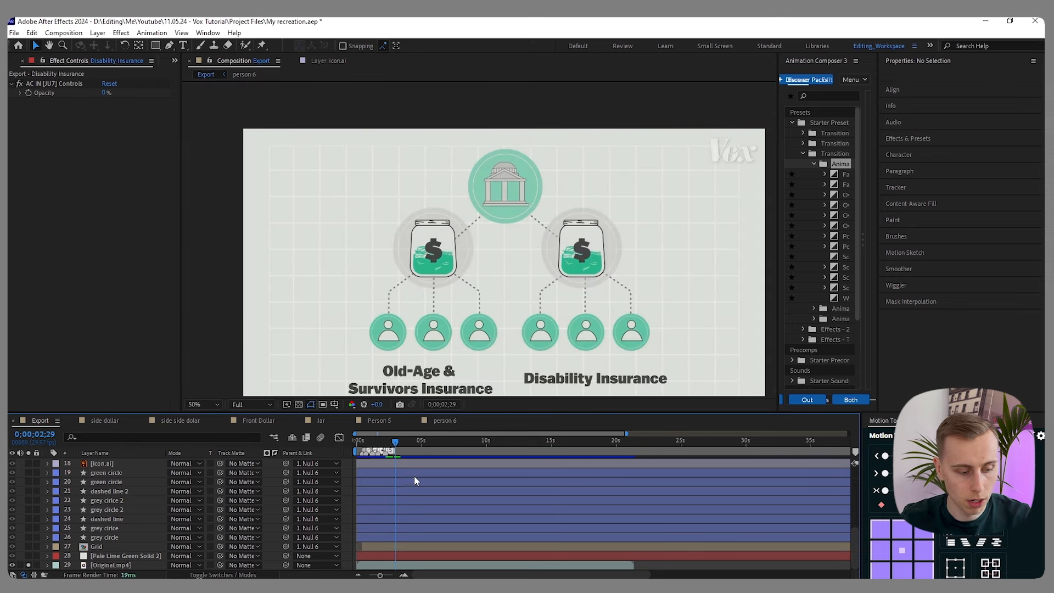
key(shift+4)
- Step frame by frame through the original footage to examine how the shrinking jars change into dollar bills
scroll(431, 258, up, 1)
key(Page_Down)
key(Page_Down)
key(Page_Down)
key(Page_Down)
key(Page_Down)
key(Page_Down)
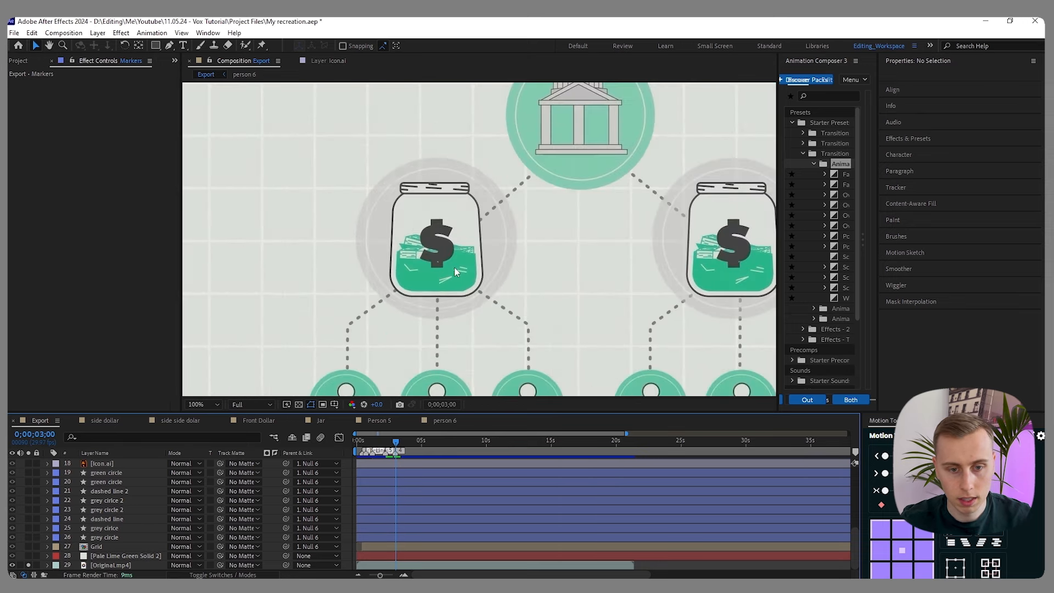
key(Page_Down)
key(Page_Down)
key(Page_Down)
key(Page_Down)
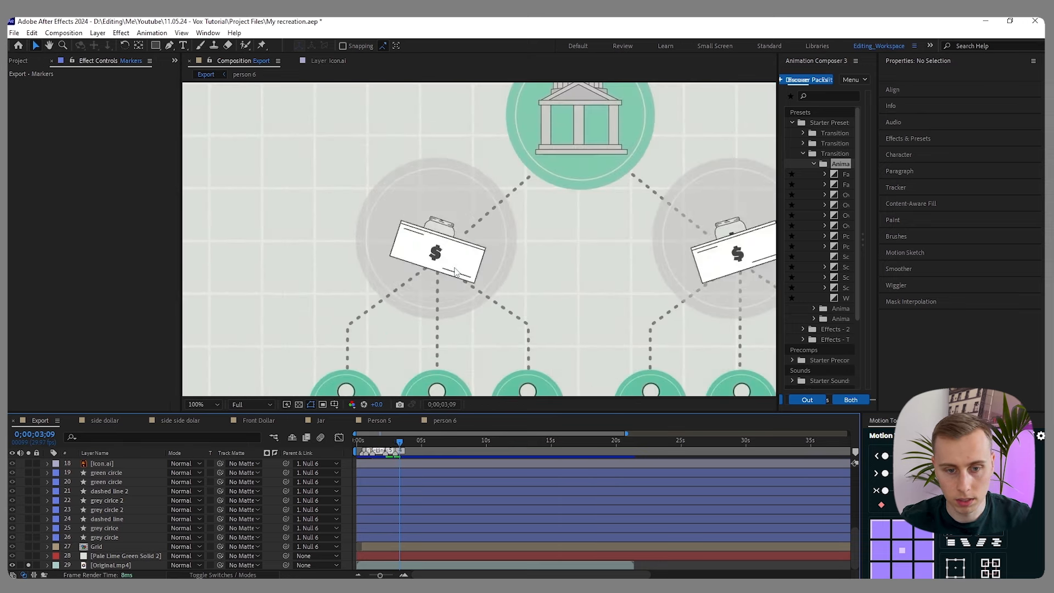
key(Page_Up)
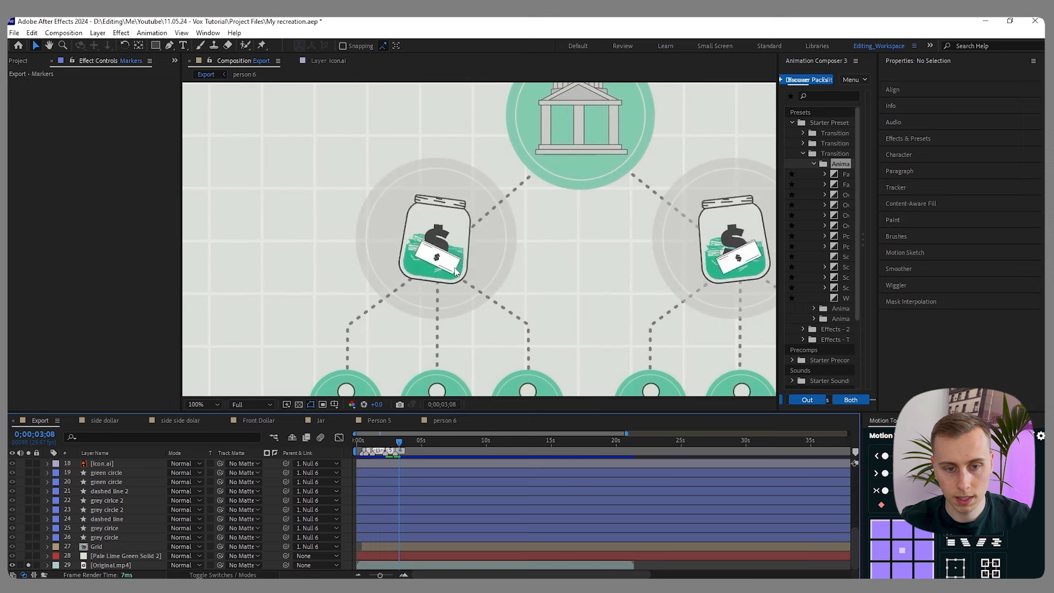
key(Page_Down)
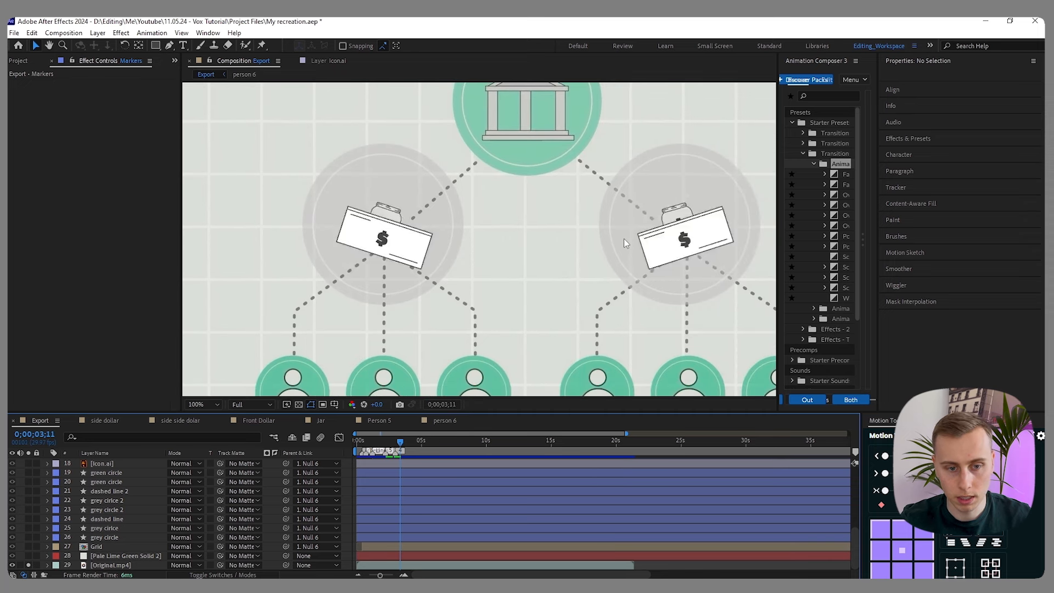
- Advance the original footage to where the bills settle at full size and add a composition marker at 0;00;03;19
key(Page_Down)
key(Page_Down)
key(Page_Down)
key(Page_Down)
key(Page_Down)
key(Page_Down)
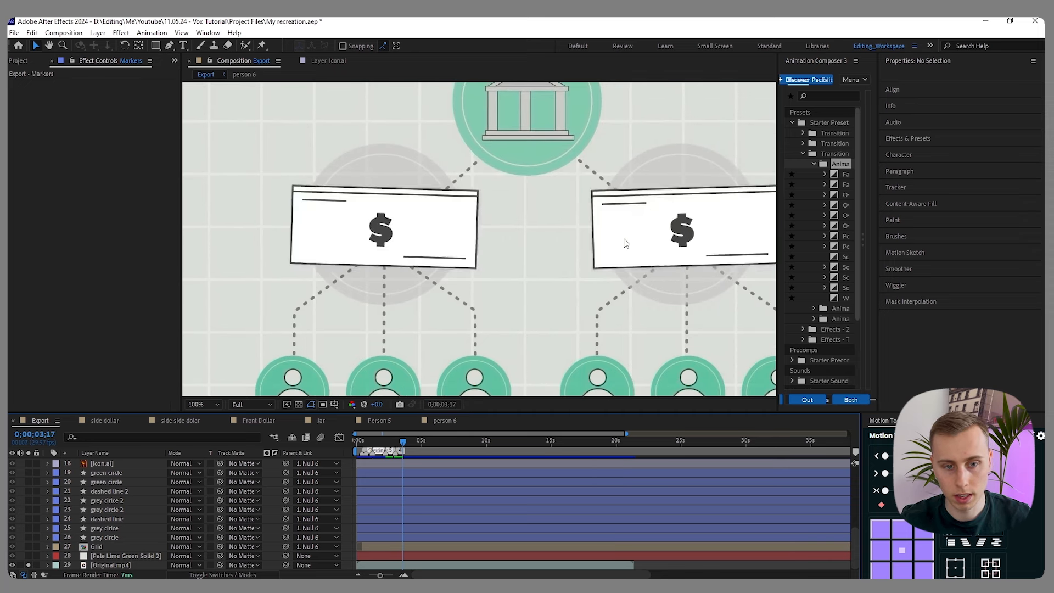
key(Page_Down)
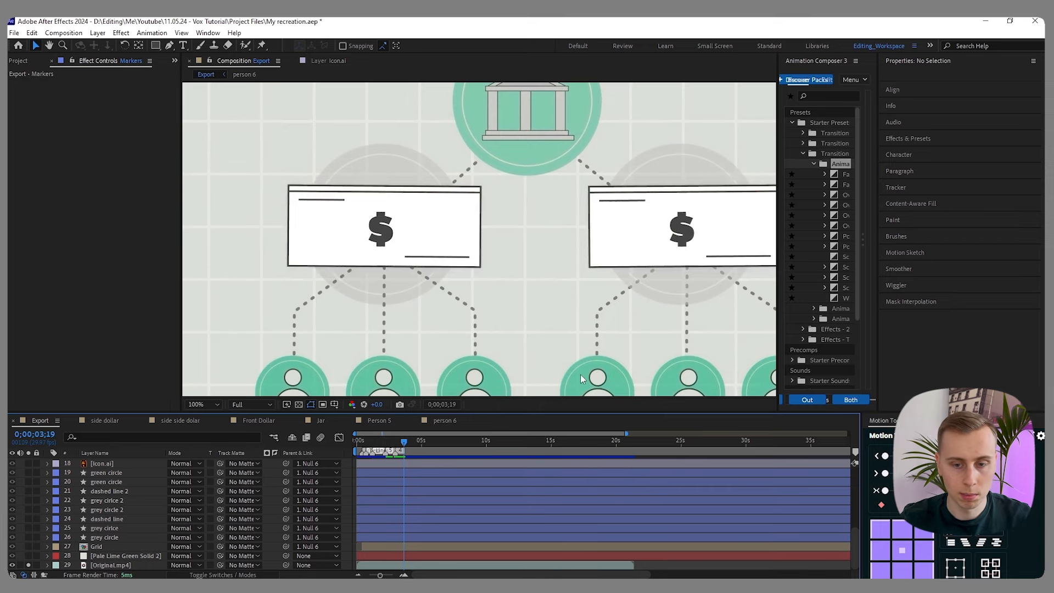
key(comma)
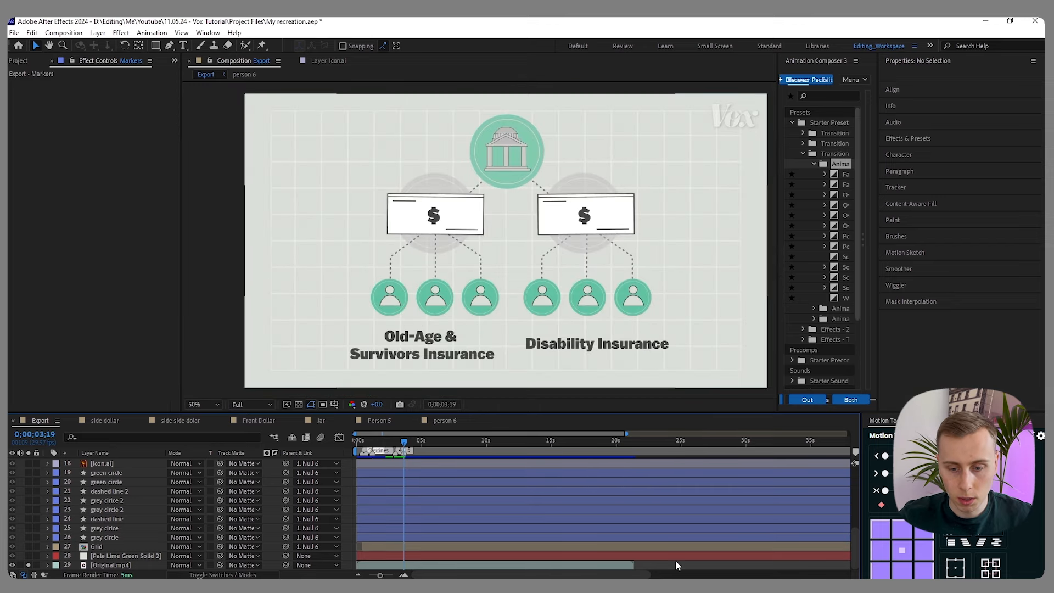
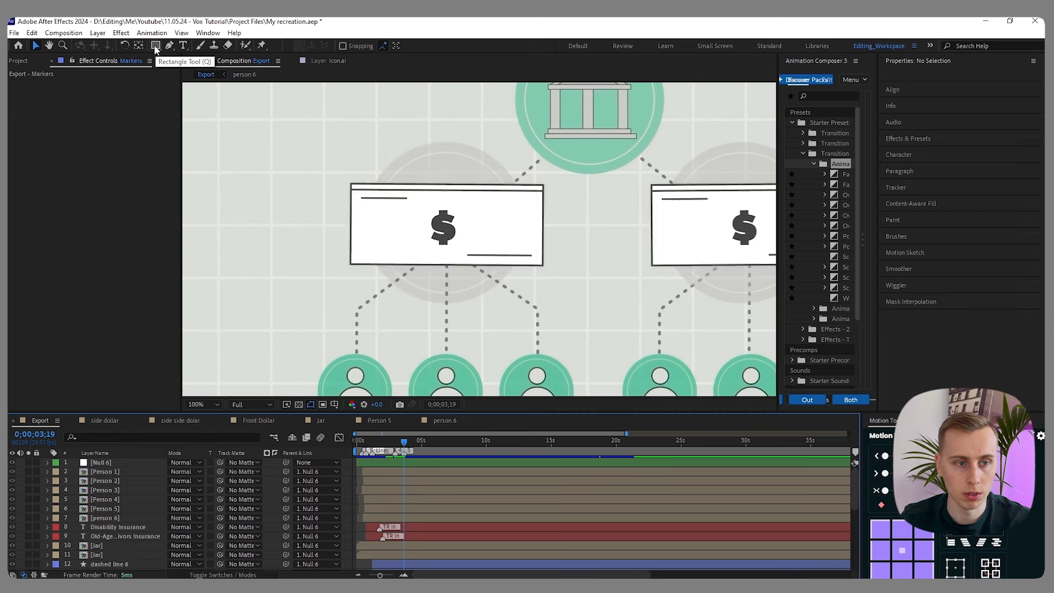
- Turn off solo for the Original.mp4 footage and the five layers of the recreated dollar bill
drag(443, 217, 350, 235)
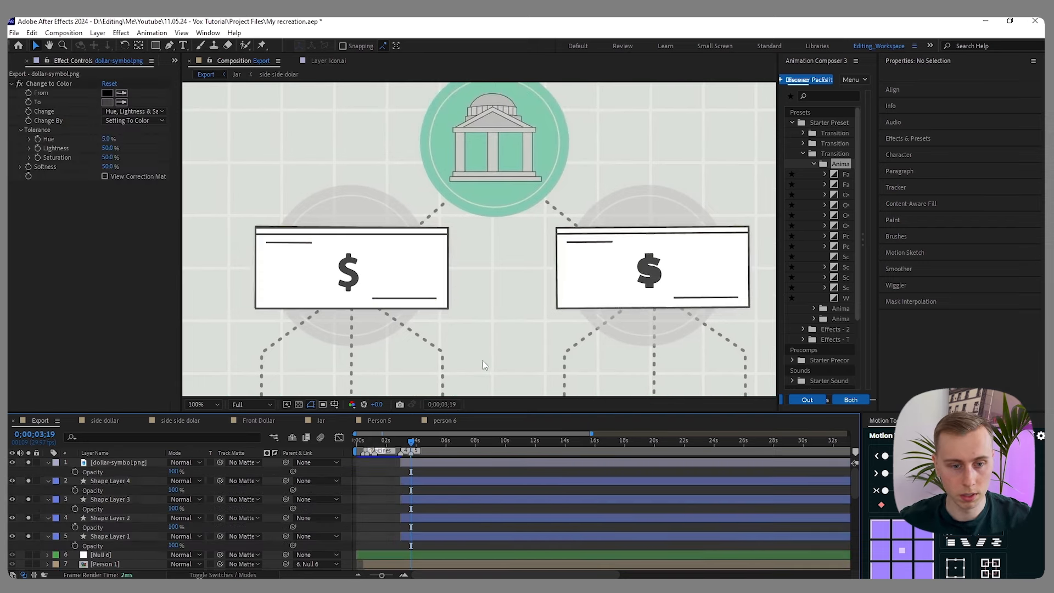
scroll(483, 361, down, 2)
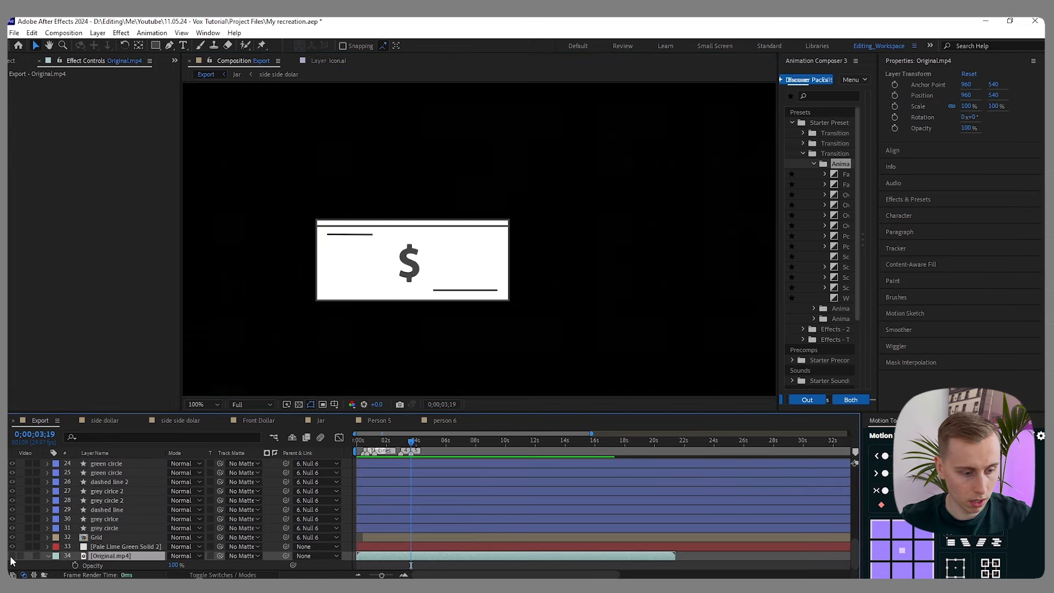
scroll(29, 522, up, 10)
drag(28, 495, 30, 464)
- Pre-compose the dollar-symbol.png layer and Shape Layers 1 to 4 into a composition named bill
click(110, 466)
shift+click(111, 535)
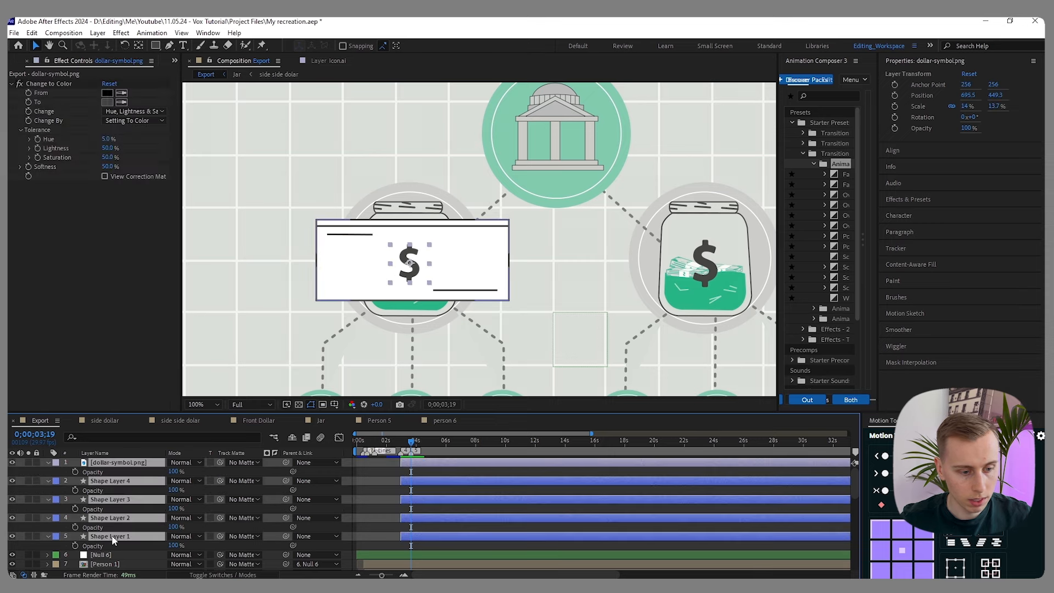
right_click(123, 480)
click(175, 410)
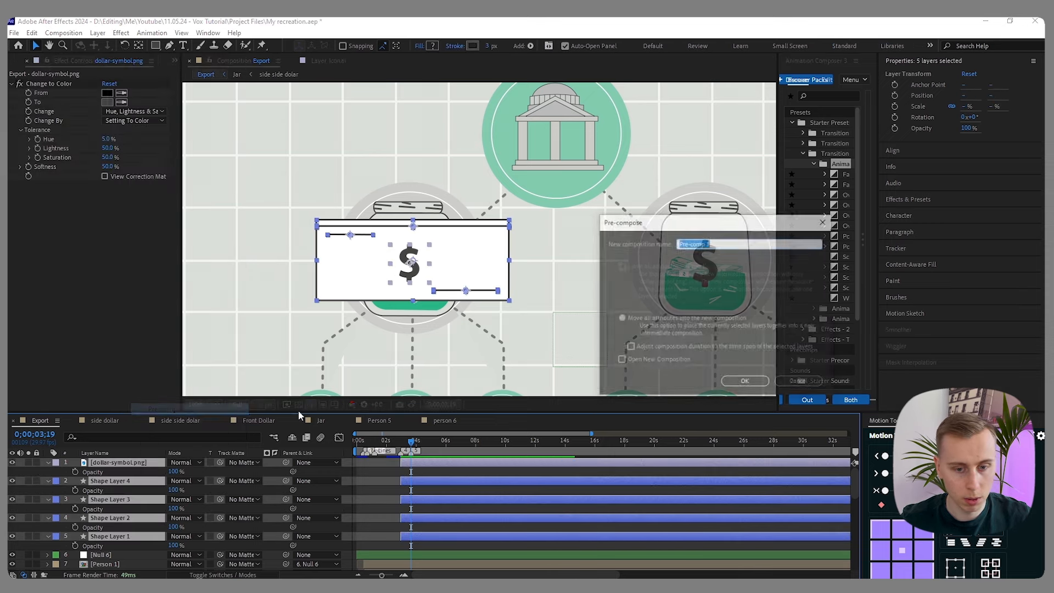
text(bill)
click(744, 382)
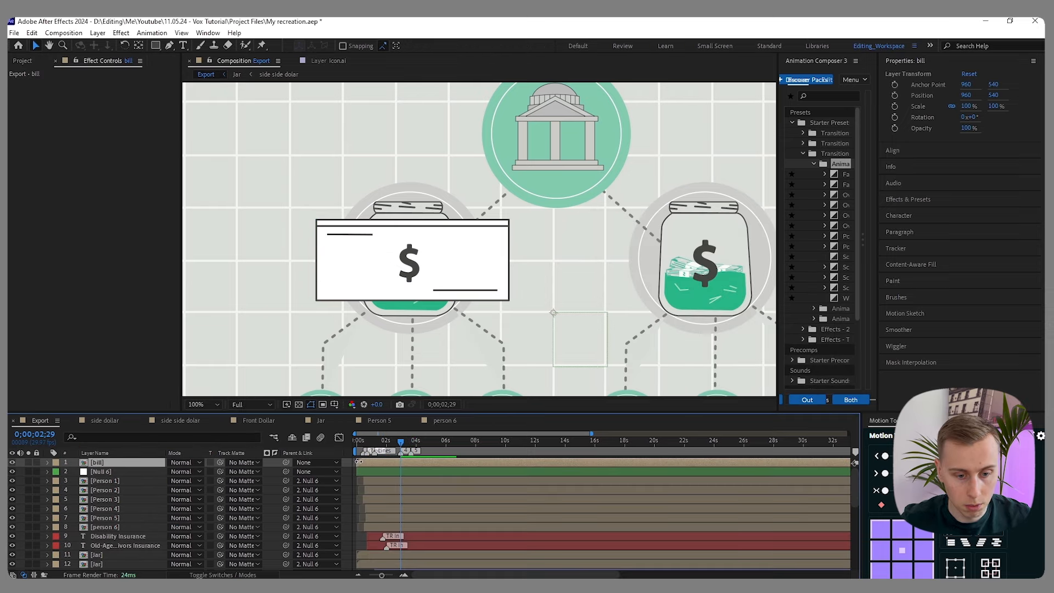
- Trim the start of the bill layer to 0;00;02;29 and move its anchor point to the bill's center at about 695, 449
drag(358, 461, 401, 462)
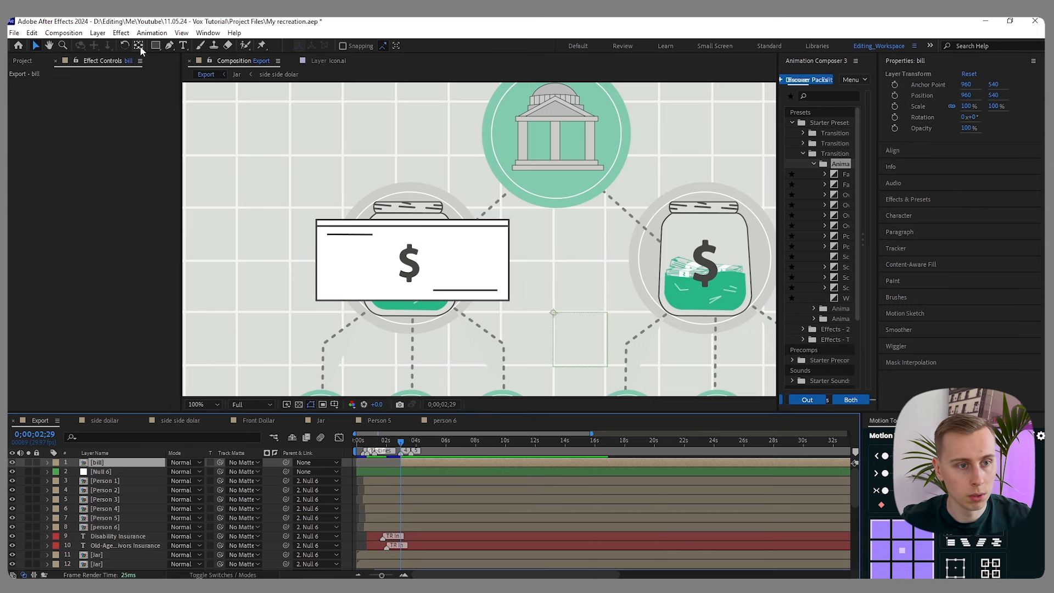
key(y)
drag(552, 312, 412, 264)
scroll(408, 268, up, 1)
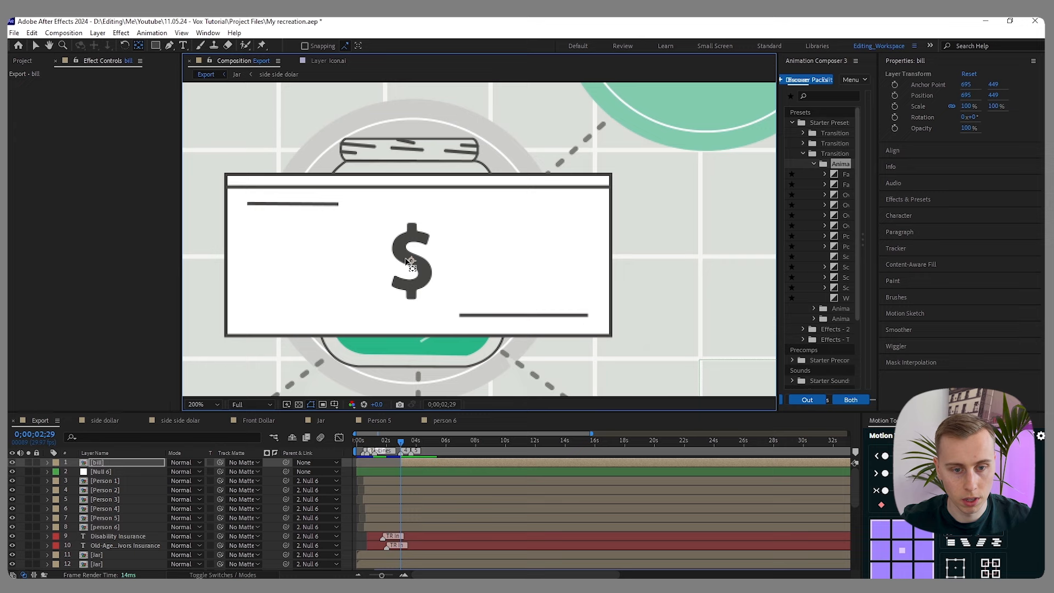
- Duplicate the bill layer and move the copy horizontally over the second jar, to X position 1249
scroll(399, 256, down, 1)
key(v)
click(431, 465)
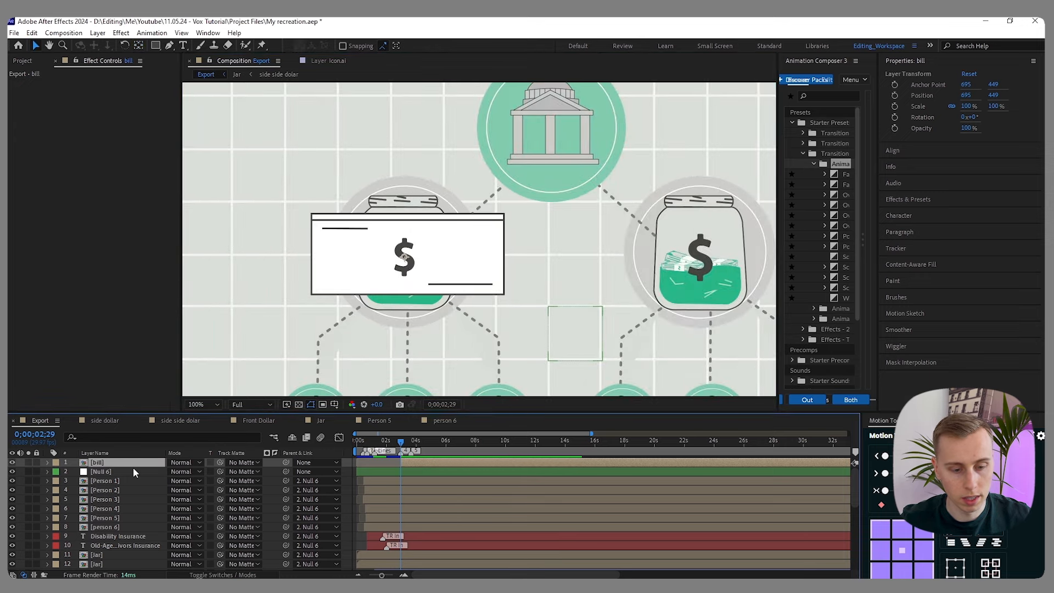
key(ctrl+d)
key(p)
key(comma)
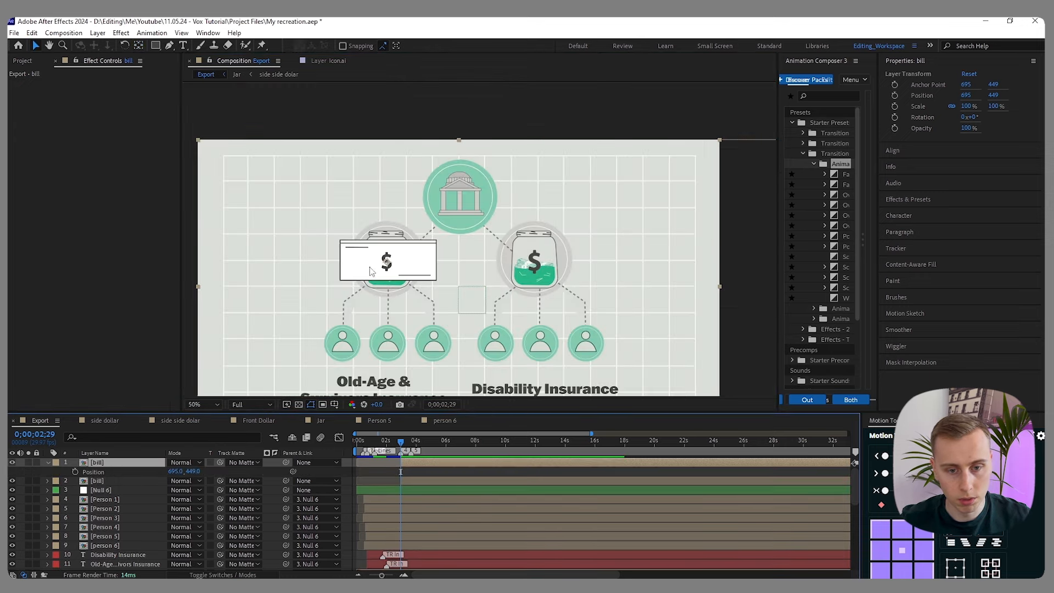
drag(174, 472, 476, 466)
click(453, 470)
click(433, 464)
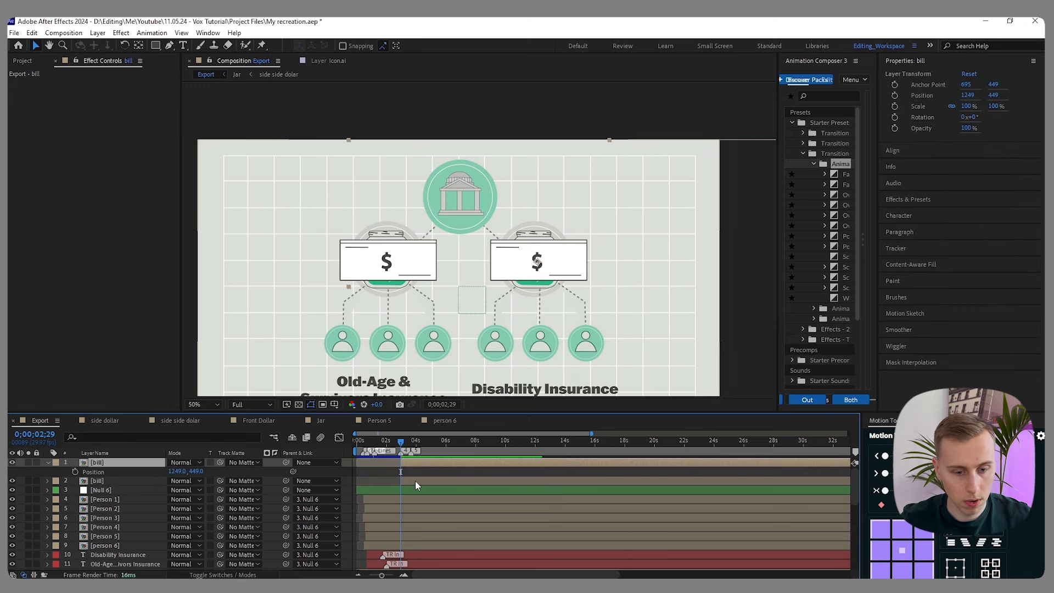
- Add scale keyframes to both bill layers at 0;00;02;29 and 0;00;03;19, keeping their scale at 100%
shift+click(415, 482)
key(equal)
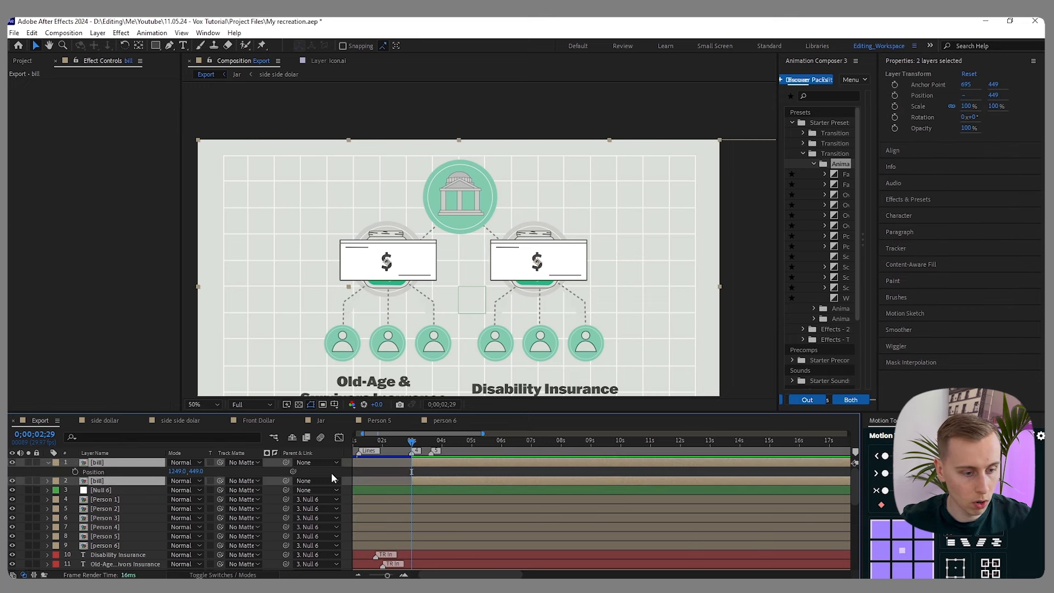
key(s)
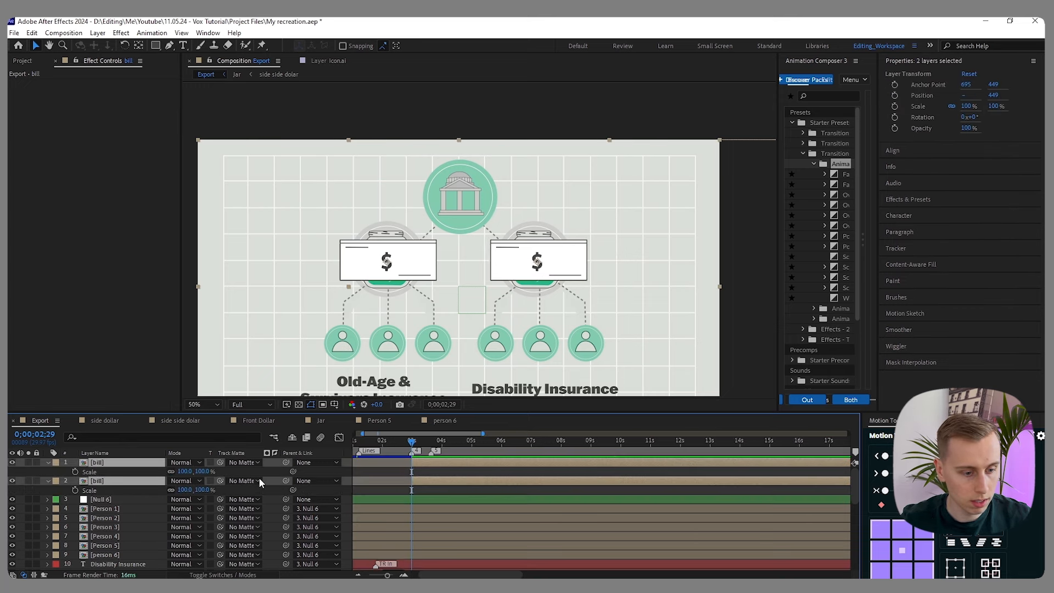
click(69, 488)
click(75, 471)
click(76, 490)
mouse_move(411, 446)
mouse_down()
mouse_move(432, 446)
mouse_move(411, 446)
mouse_up()
key(alt+shift+s)
- Set the scale of both bill layers to 0% at the first keyframe, 0;00;02;29
click(185, 471)
text(0)
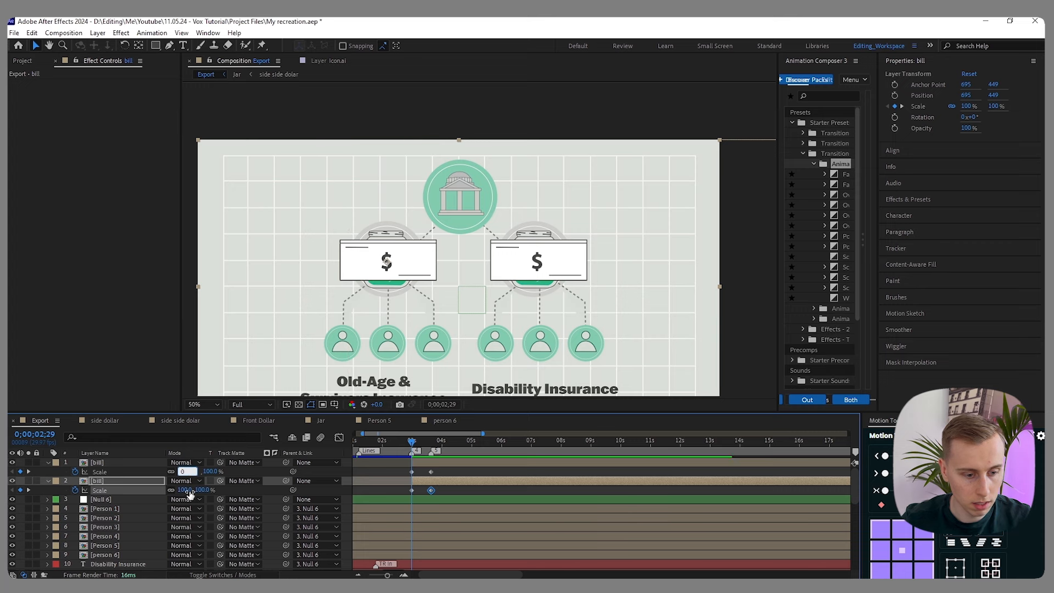
click(185, 489)
text(0)
key(Return)
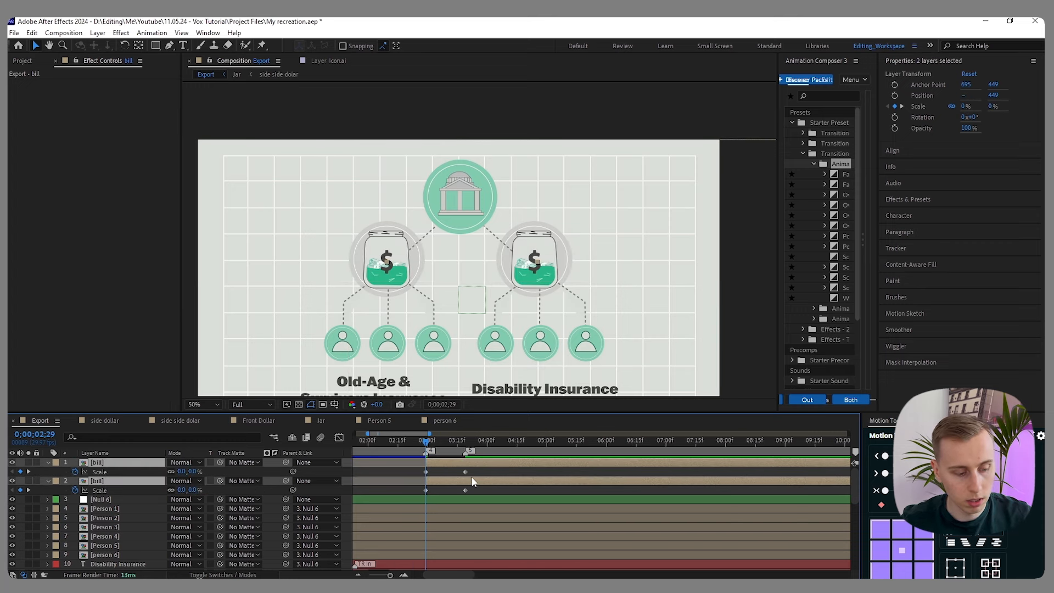
- Add rotation keyframes to both bill layers at the same two times as their scale keyframes
key(shift+r)
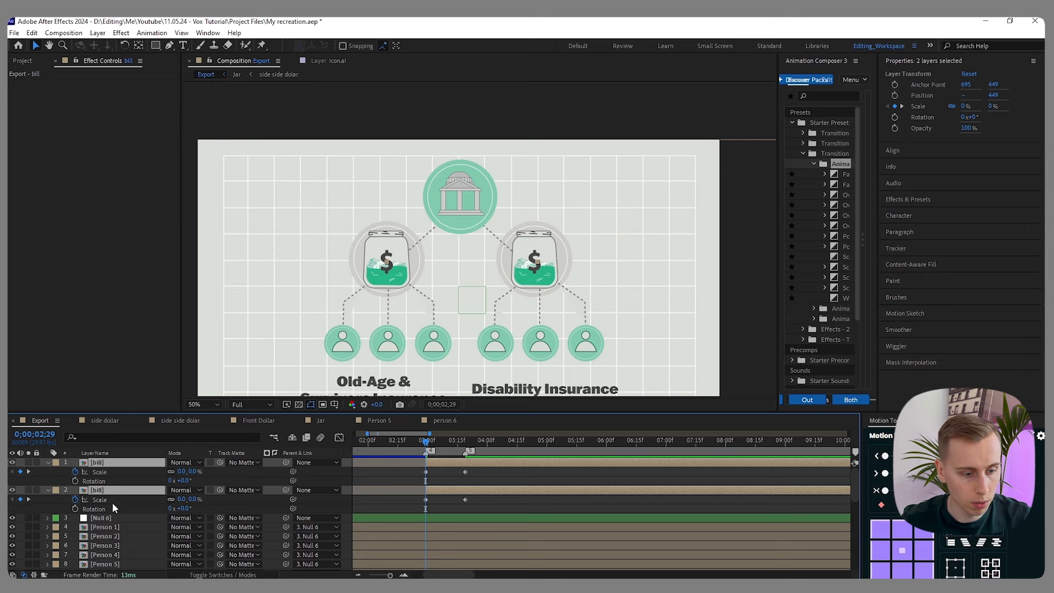
key(alt+shift+r)
mouse_move(427, 446)
mouse_down()
mouse_move(466, 443)
mouse_move(426, 448)
mouse_up()
click(21, 481)
click(436, 478)
scroll(387, 266, up, 1)
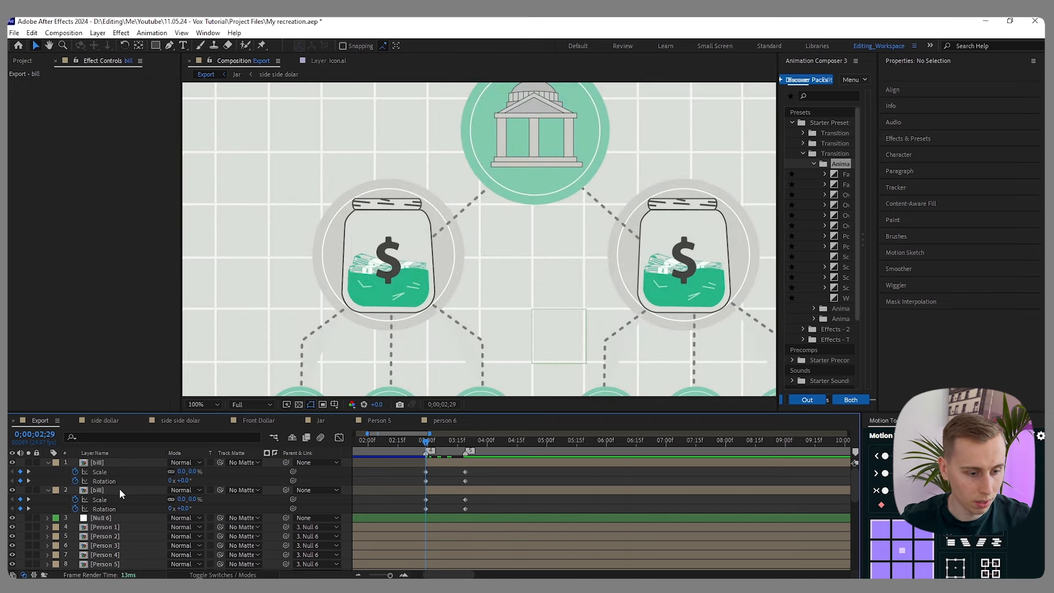
- Set the Disability Insurance bill's starting rotation to -20° and recreate its starting scale keyframe at 0%
click(427, 472)
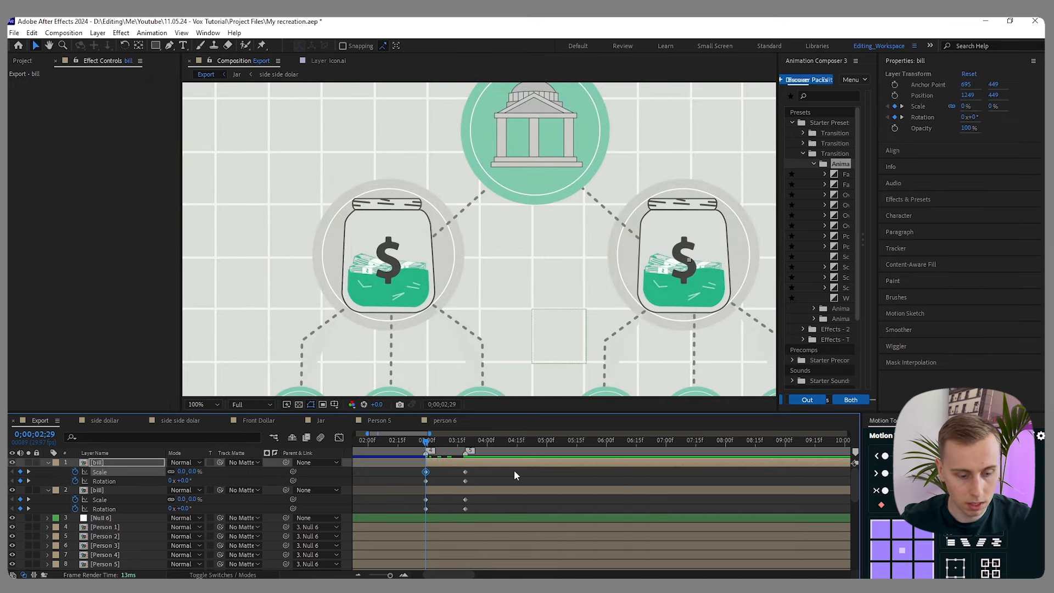
key(Delete)
drag(194, 481, 184, 482)
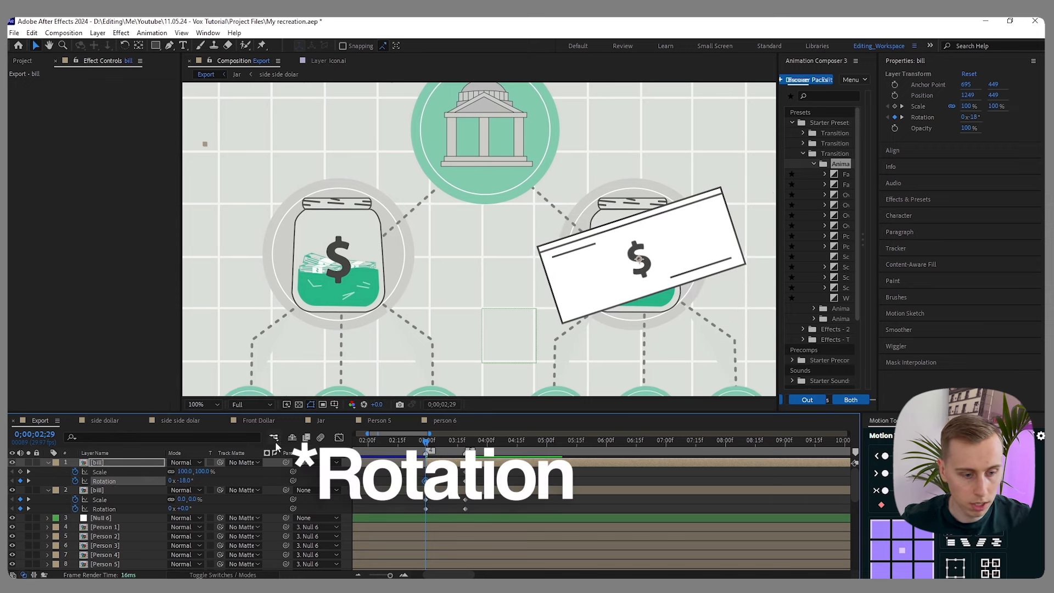
click(185, 481)
text(-20)
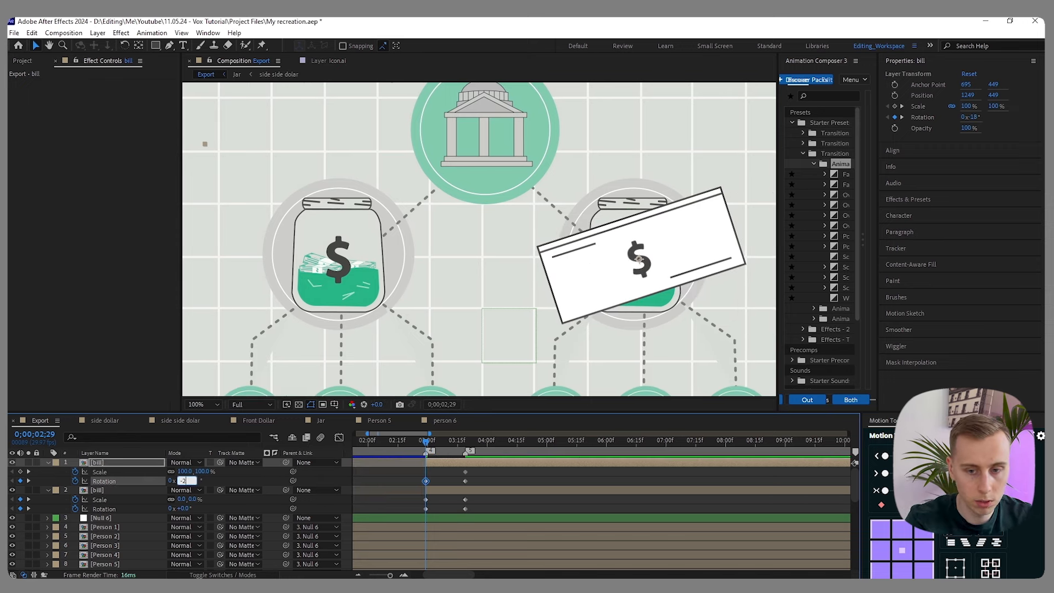
key(Return)
click(20, 472)
click(186, 472)
text(0)
key(Return)
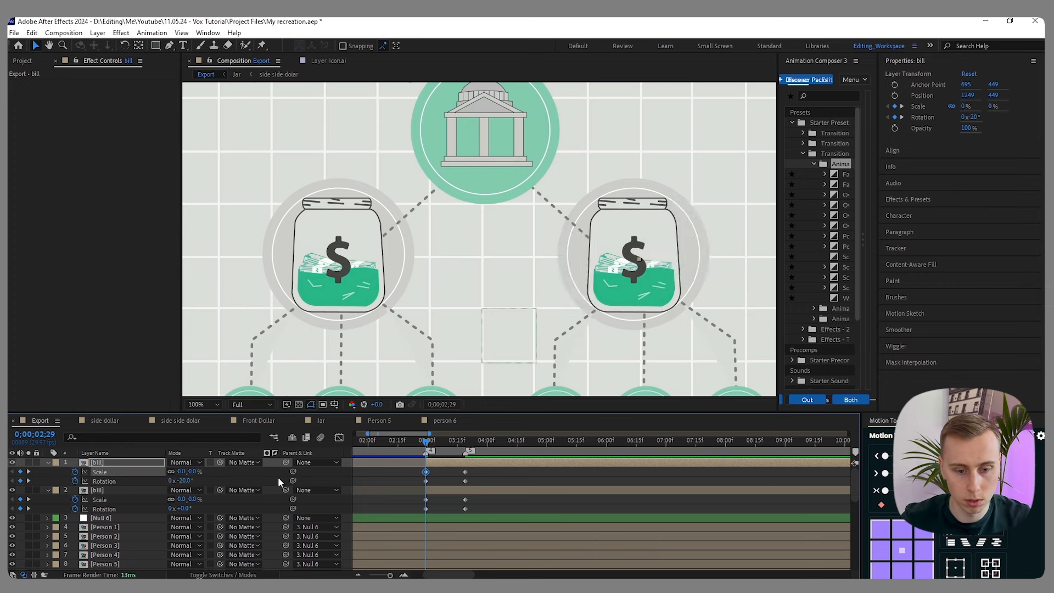
- Set the Old-Age & Survivors bill's rotation to 20° at the 0;00;02;29 keyframe
key(comma)
mouse_move(429, 442)
mouse_down()
mouse_move(404, 443)
mouse_move(519, 447)
mouse_move(428, 451)
mouse_up()
key(period)
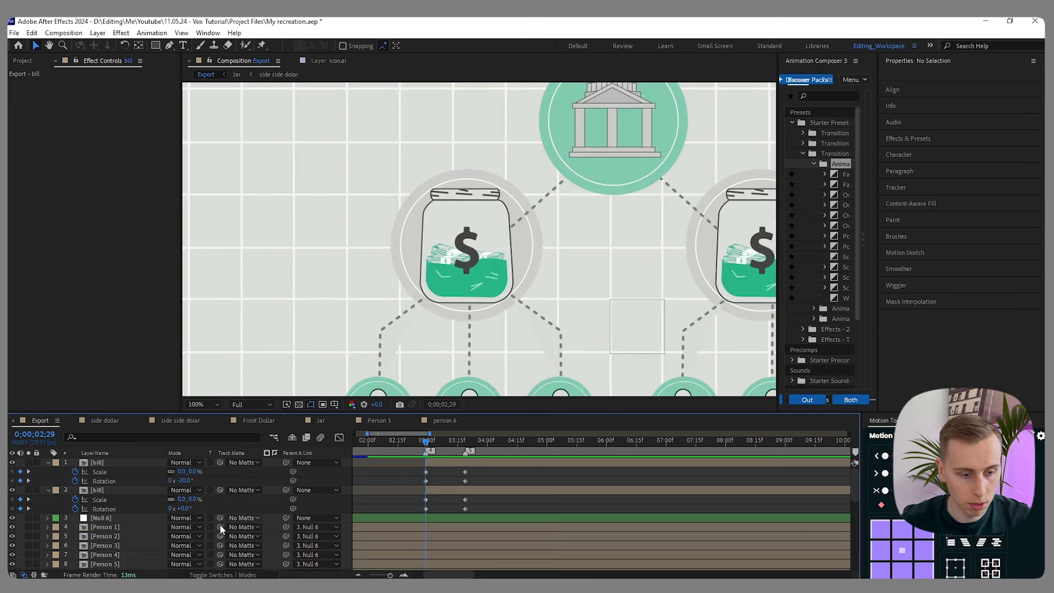
click(183, 508)
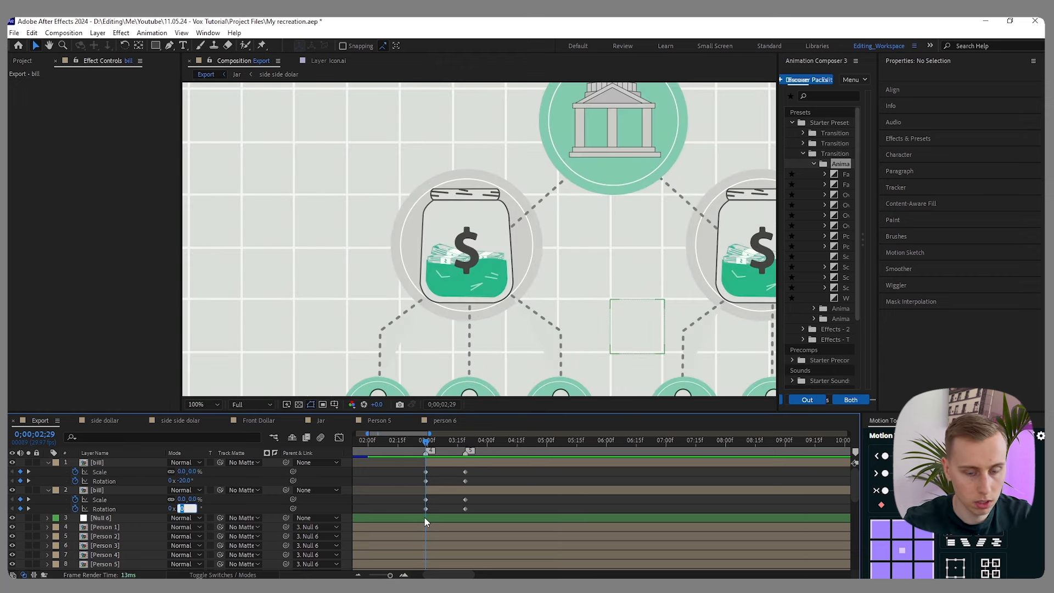
text(20)
key(Return)
key(comma)
click(448, 442)
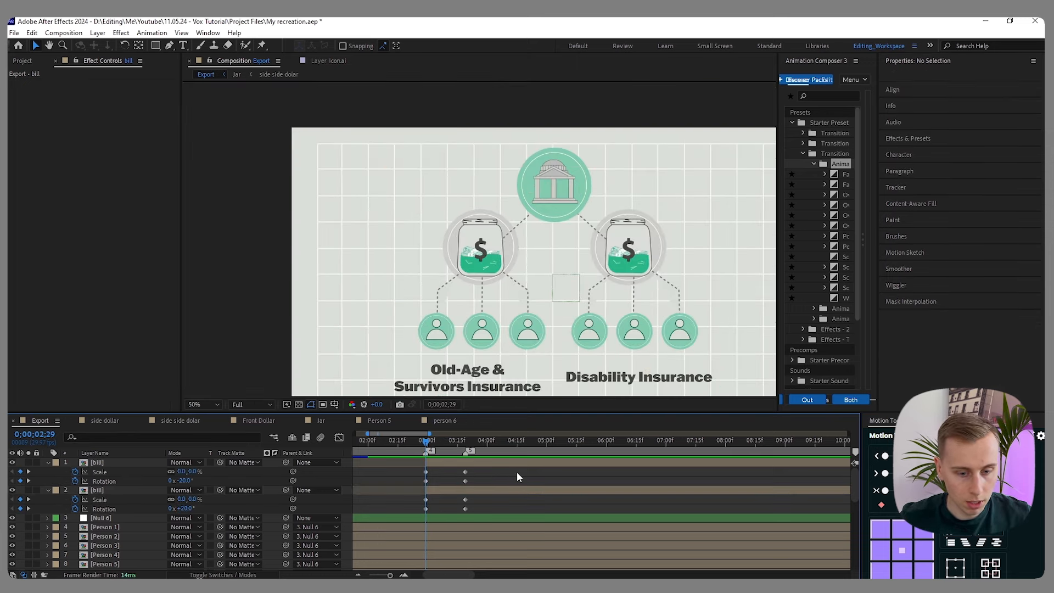
- Add scale and rotation keyframes to both Jar layers at 0;00;02;29 and 0;00;03;19
scroll(518, 472, down, 8)
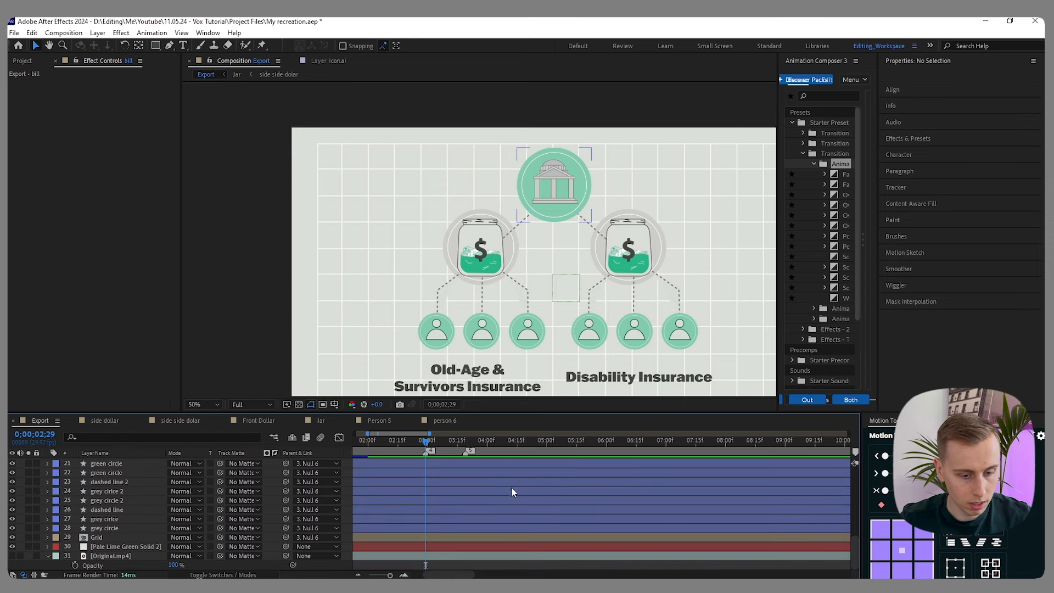
scroll(512, 487, up, 6)
click(446, 519)
shift+click(449, 526)
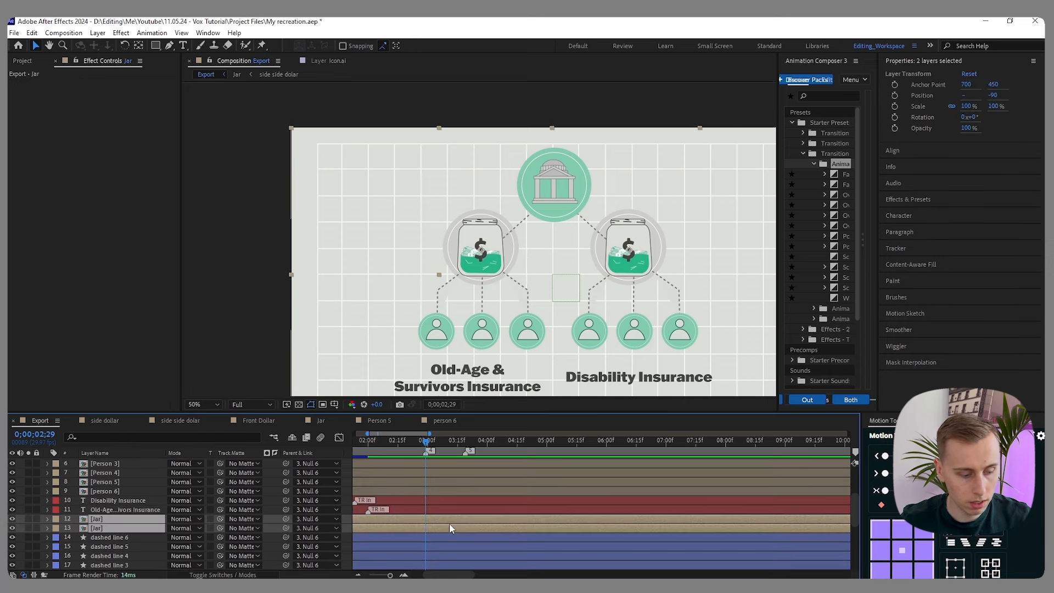
key(s)
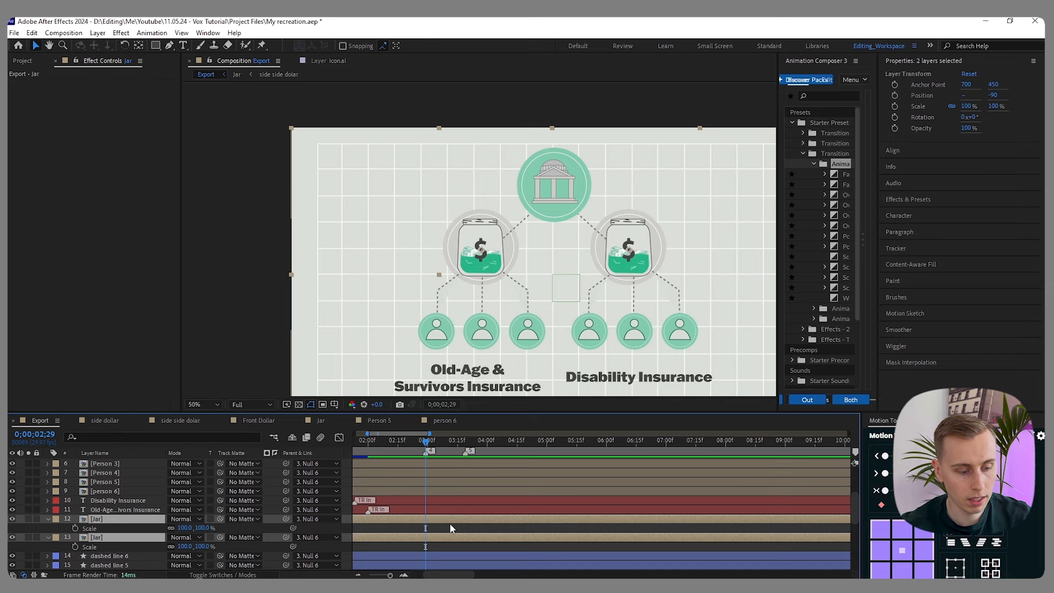
key(shift+r)
scroll(461, 511, down, 3)
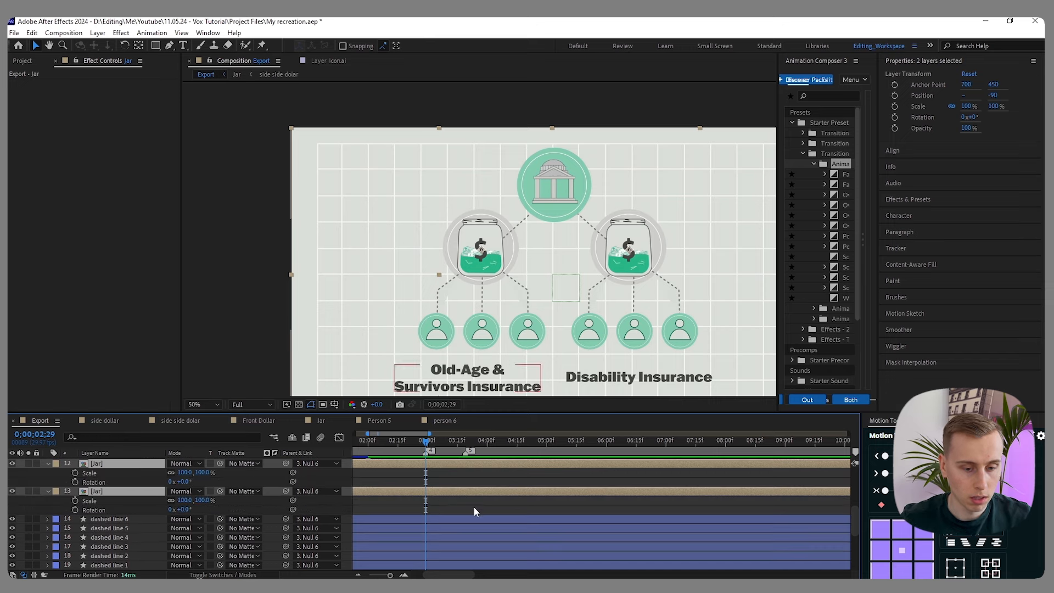
click(75, 473)
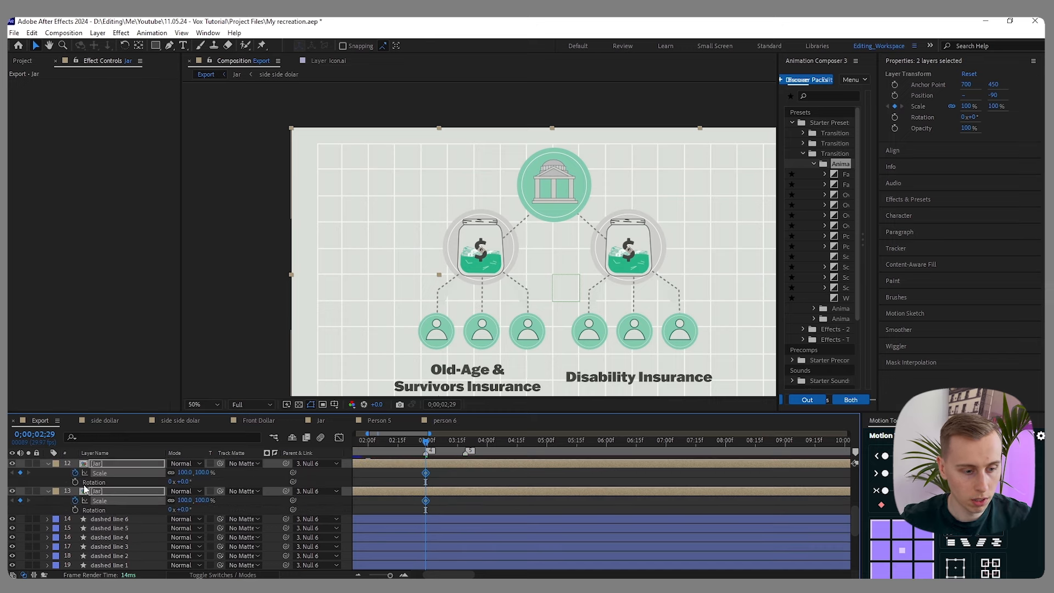
click(75, 482)
click(466, 441)
key(alt+shift+s)
key(alt+shift+r)
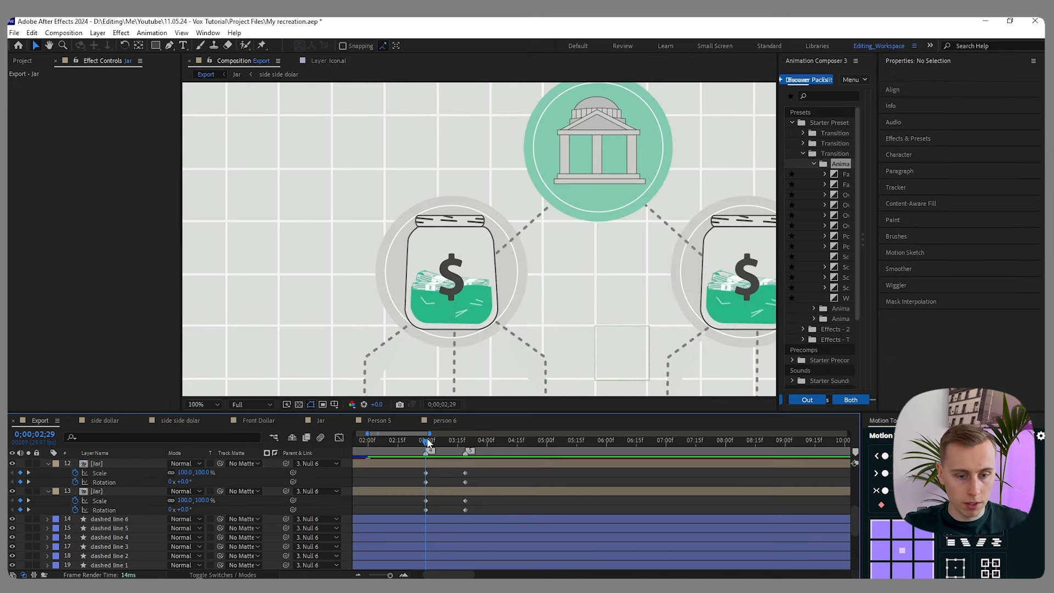
- Go to 0;00;03;19 and hide both bill layers to expose the jars
drag(427, 443, 465, 442)
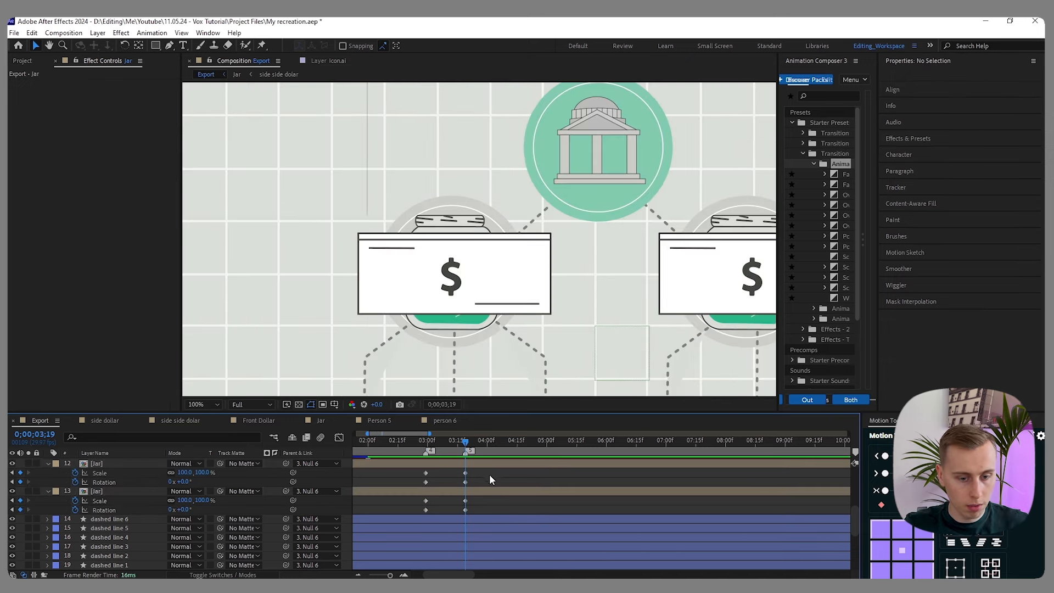
scroll(498, 477, up, 5)
click(12, 462)
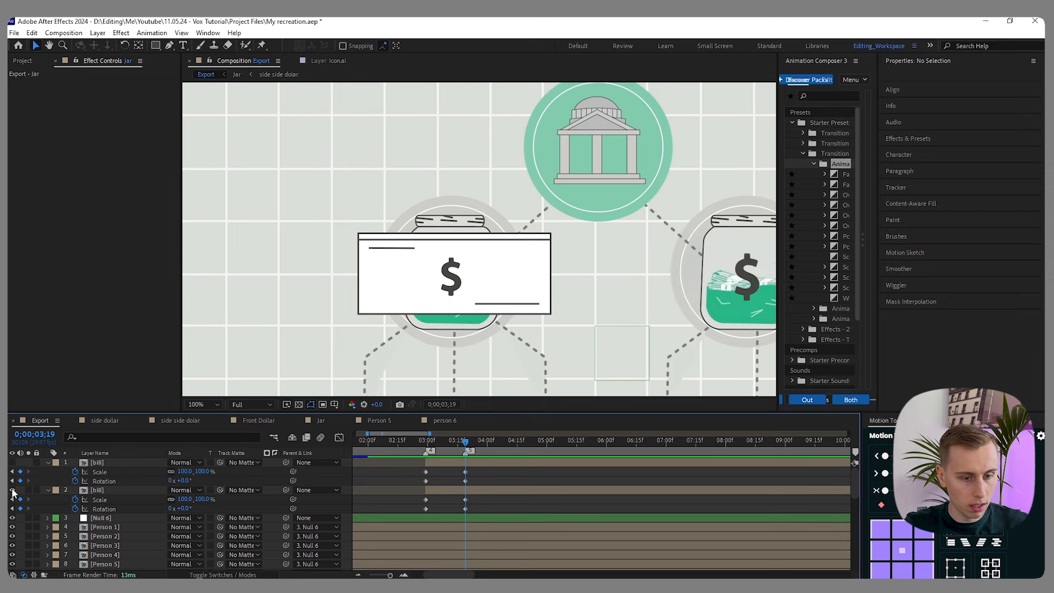
click(12, 490)
scroll(481, 495, down, 5)
- At 0;00;03;19, set the Disability Insurance jar's rotation to -20° and the Old-Age jar's rotation to 20°
click(482, 494)
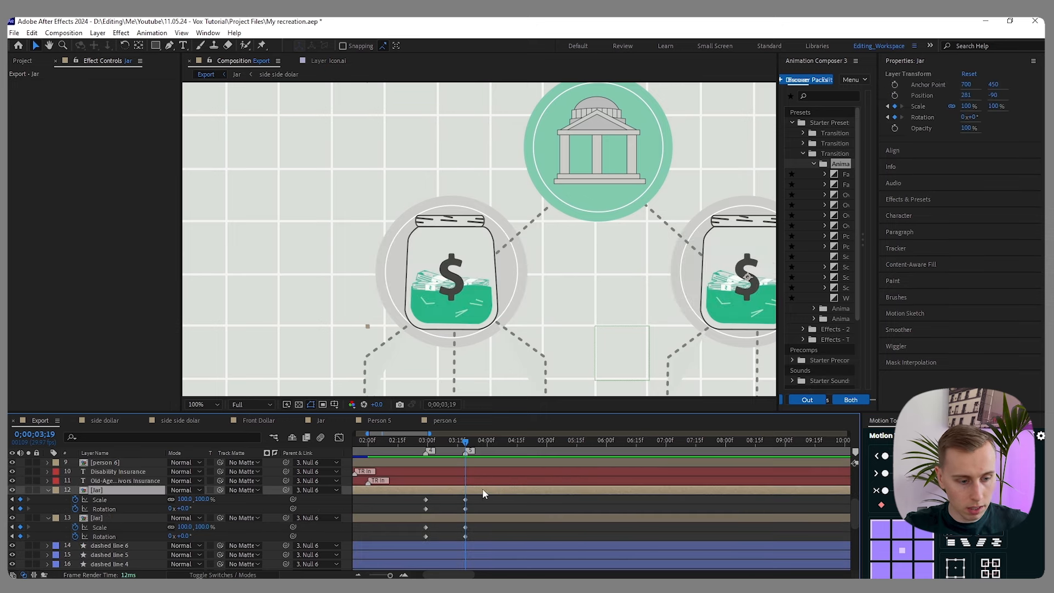
drag(184, 508, 179, 509)
click(189, 509)
scroll(493, 275, down, 2)
scroll(647, 273, up, 2)
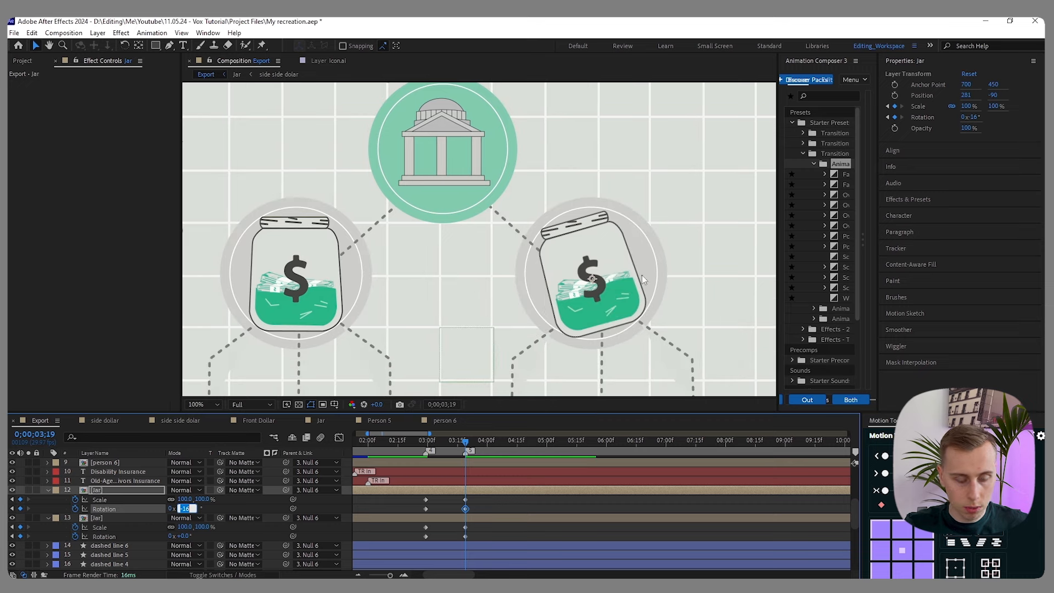
text(-20)
key(Return)
click(185, 536)
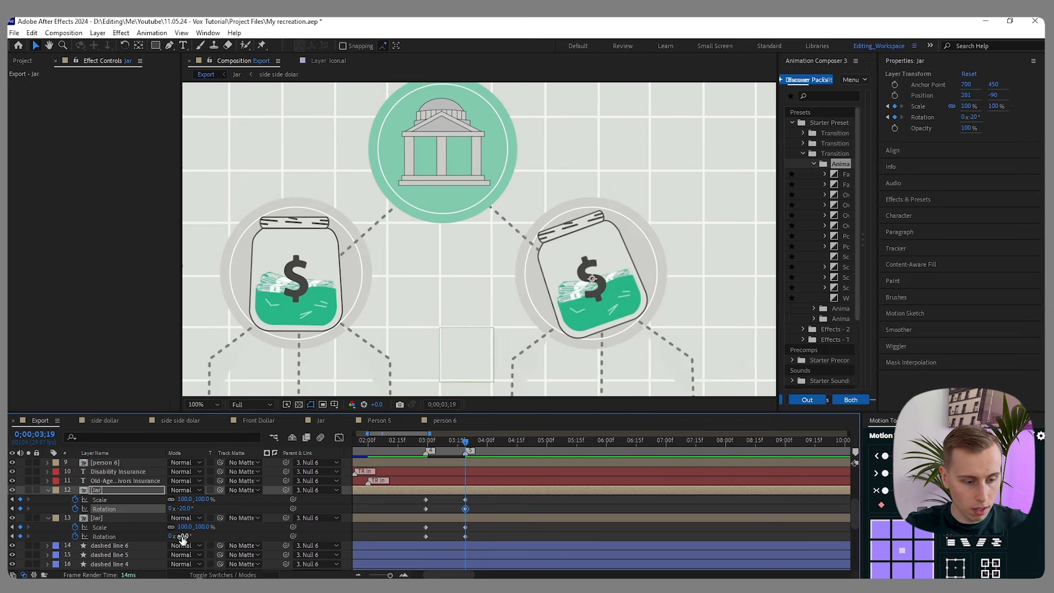
text(20)
key(Return)
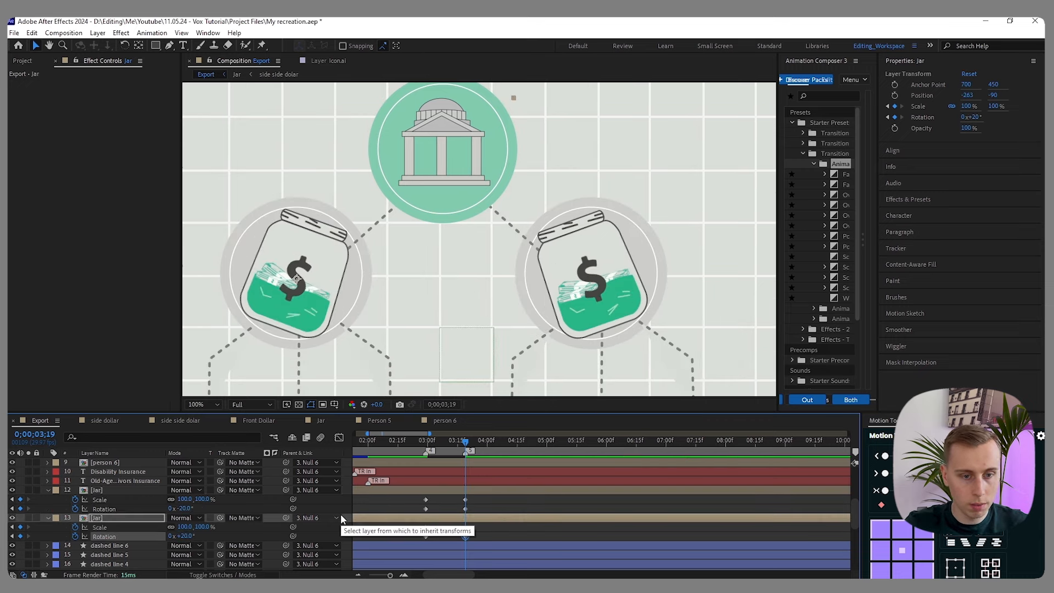
- Set the scale of both Jar layers to 0% at the 0;00;03;19 keyframe
click(186, 499)
text(0)
key(Return)
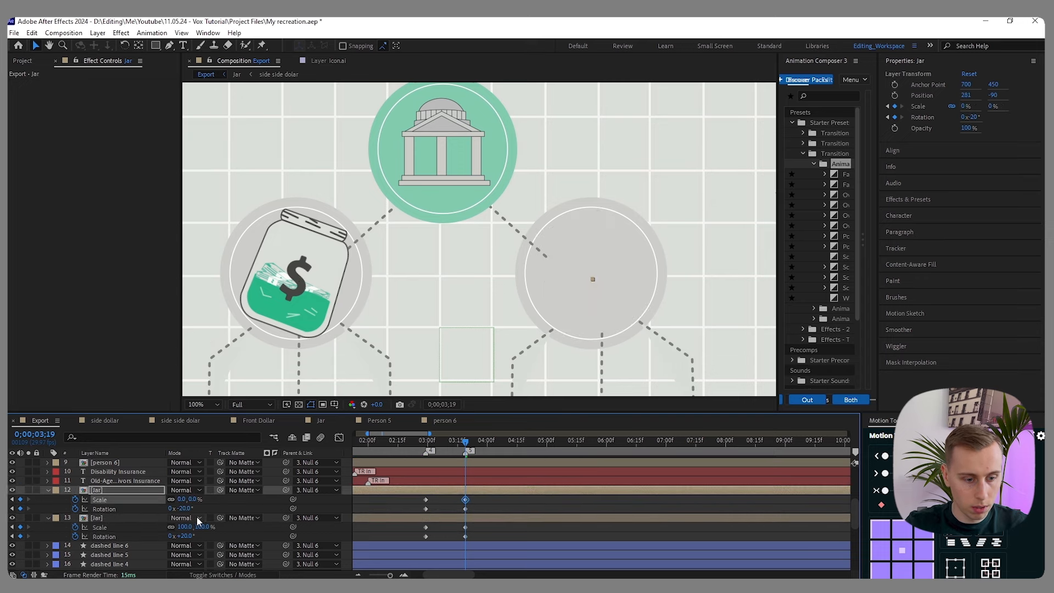
text(0x+0.0°)
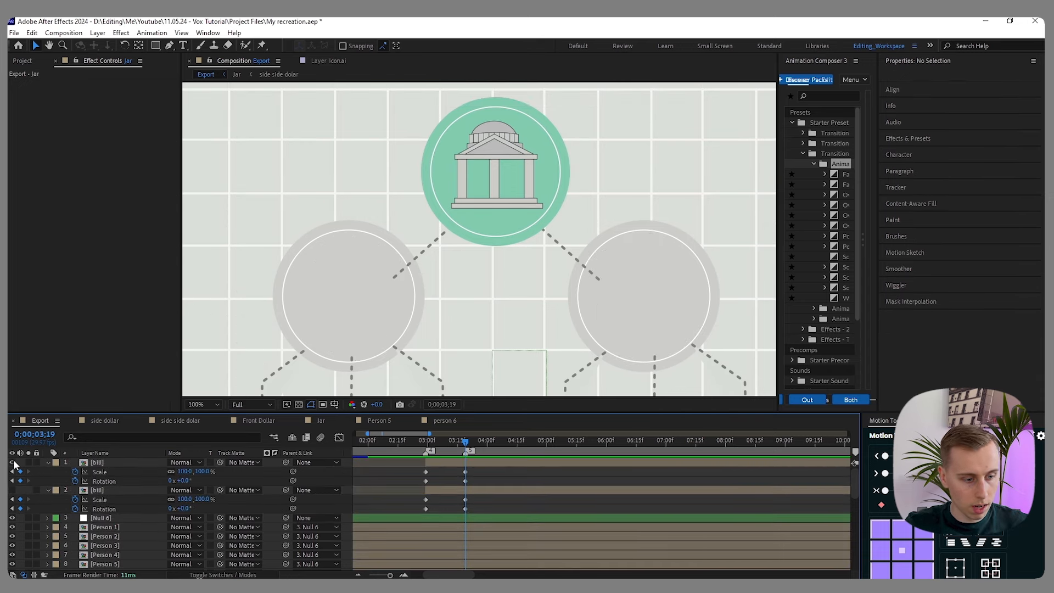
- Make both bill layers visible again and play back the jar-to-bill transition
click(13, 491)
scroll(467, 461, down, 3)
drag(469, 446, 451, 461)
key(space)
scroll(512, 476, down, 1)
scroll(498, 479, up, 1)
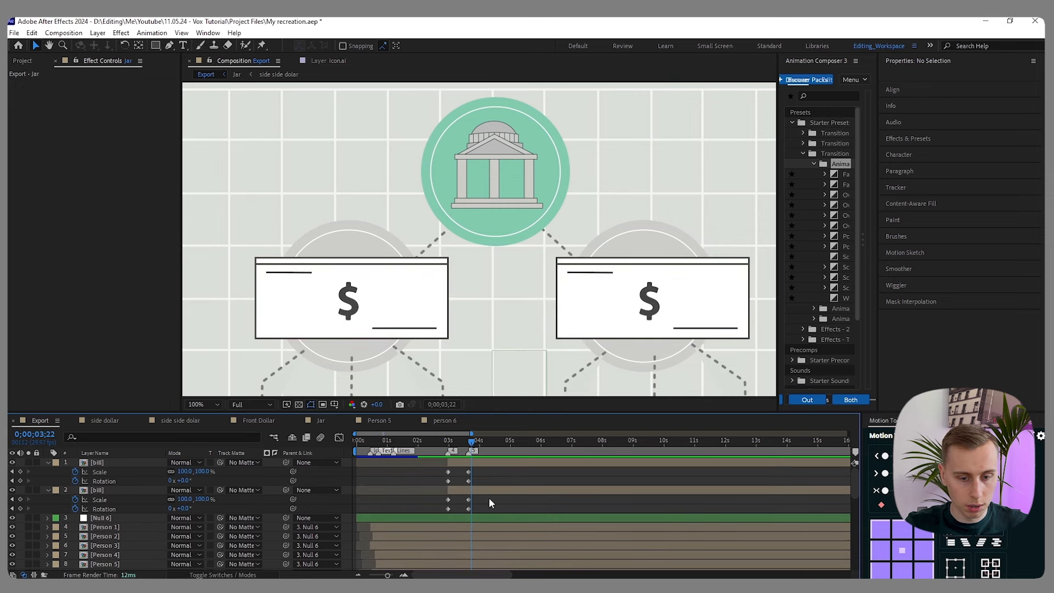
- Easy ease the Disability Insurance bill's scale and rotation keyframes, shape their speed graph to peak early with a long ease-out, and preview it
drag(482, 482, 421, 474)
key(F9)
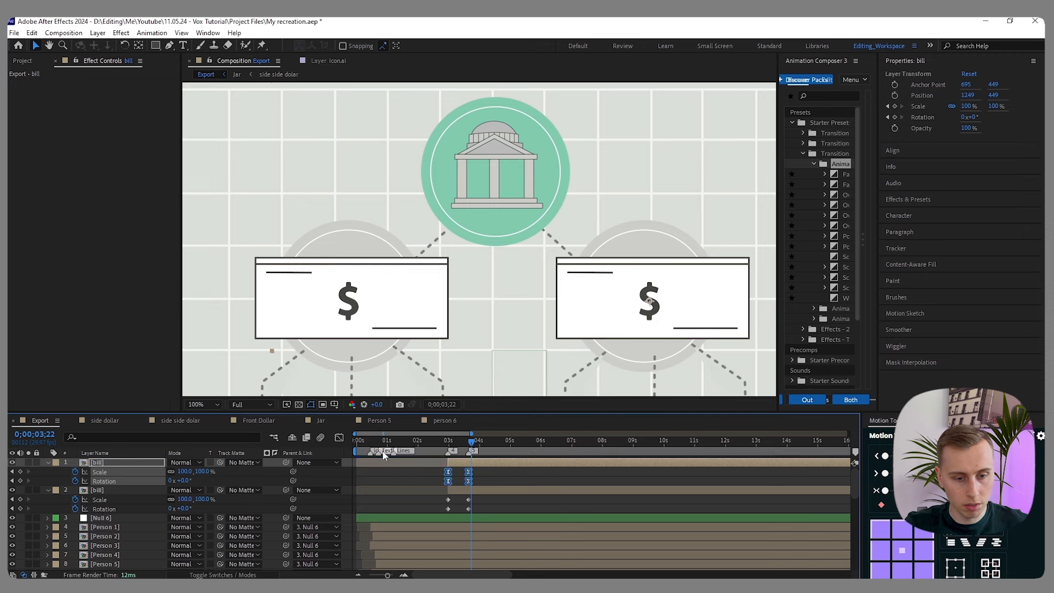
click(339, 439)
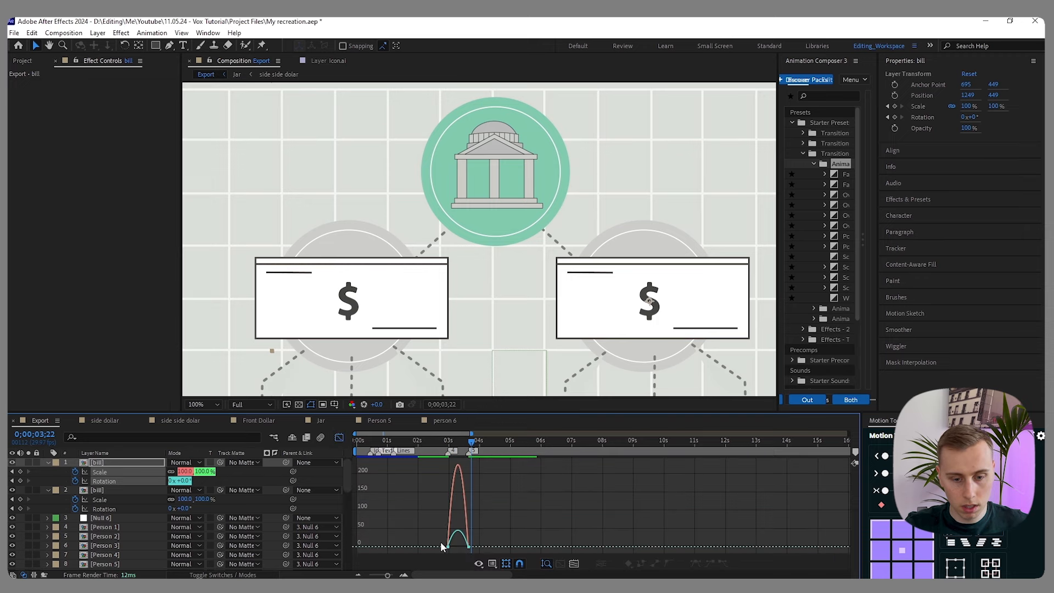
alt+scroll(495, 543, up, 5)
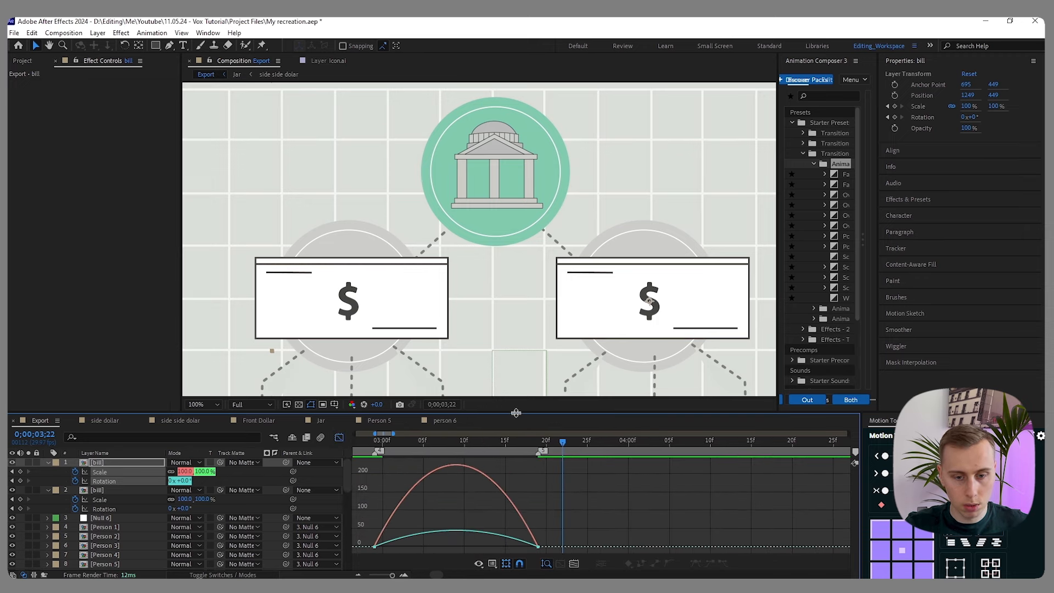
drag(515, 412, 515, 373)
alt+scroll(527, 516, down, 3)
drag(520, 539, 493, 542)
key(space)
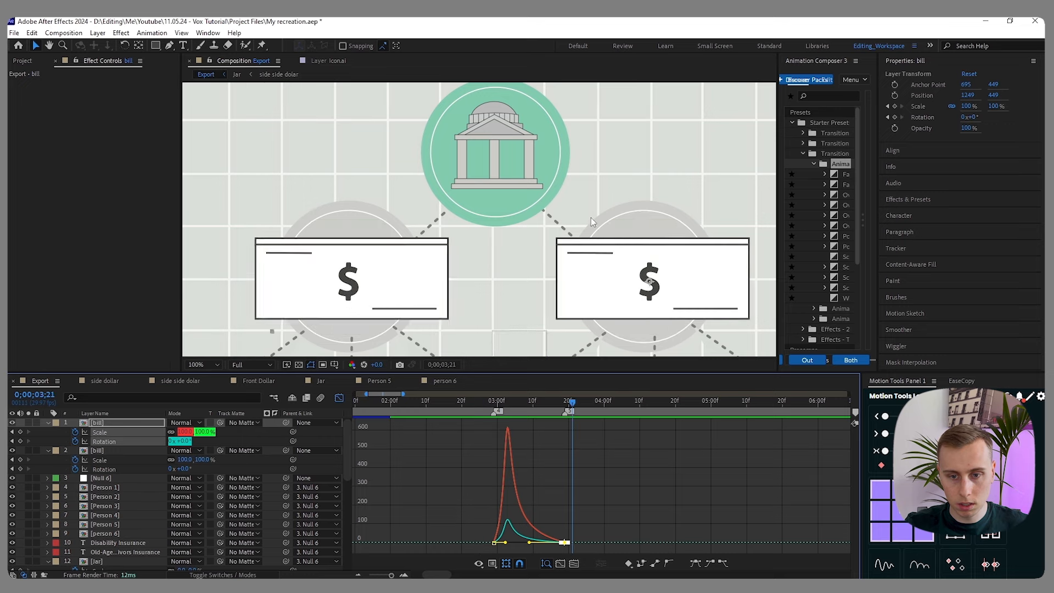
- Copy the easing of the Disability Insurance bill's scale and rotation keyframes with EaseCopy and apply it to the Old-Age bill's keyframes
scroll(634, 248, down, 2)
key(shift+F3)
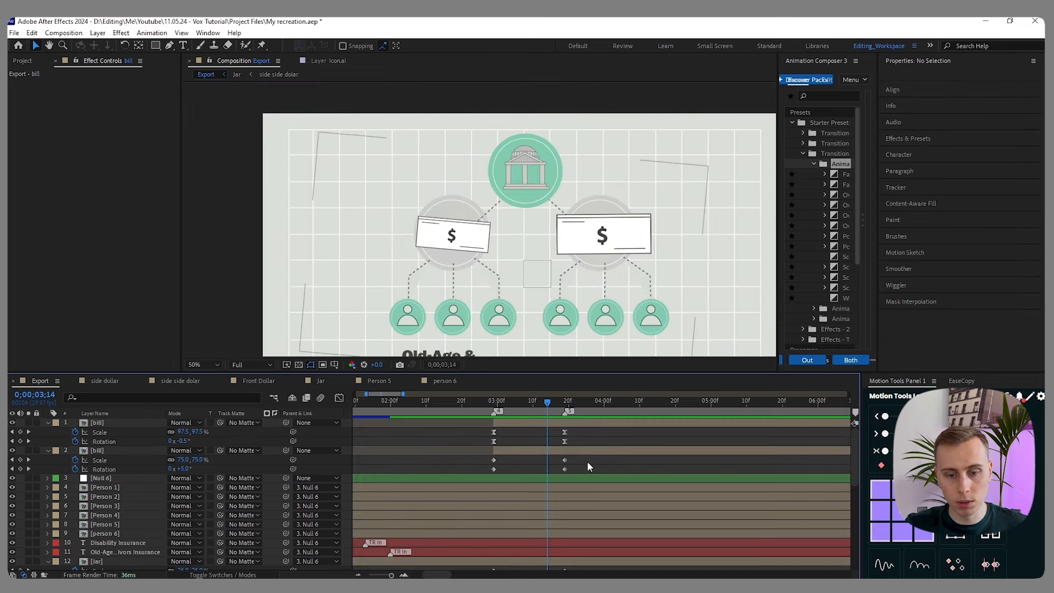
drag(586, 442, 451, 429)
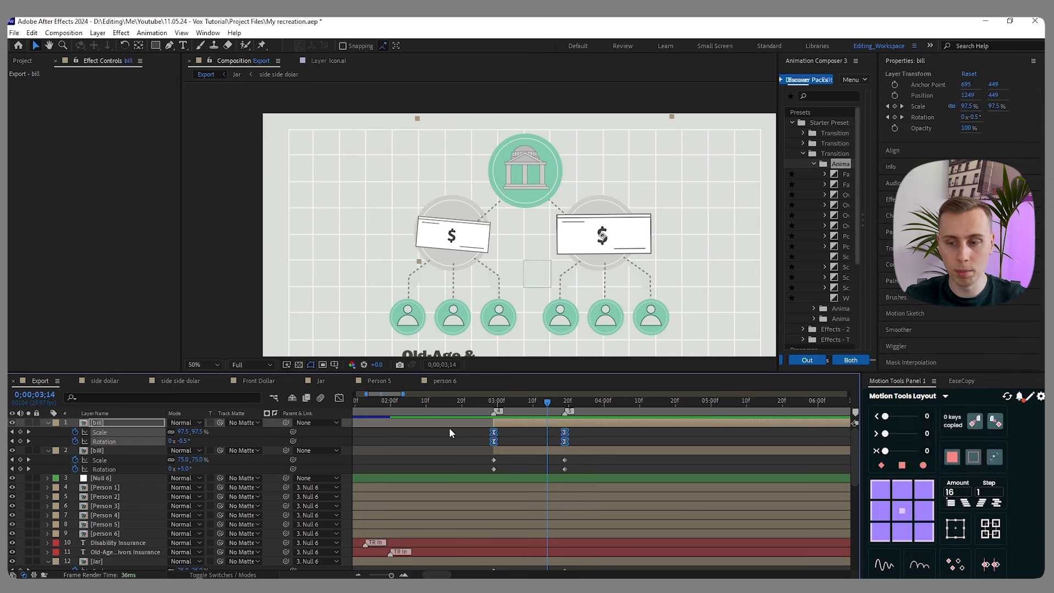
click(963, 382)
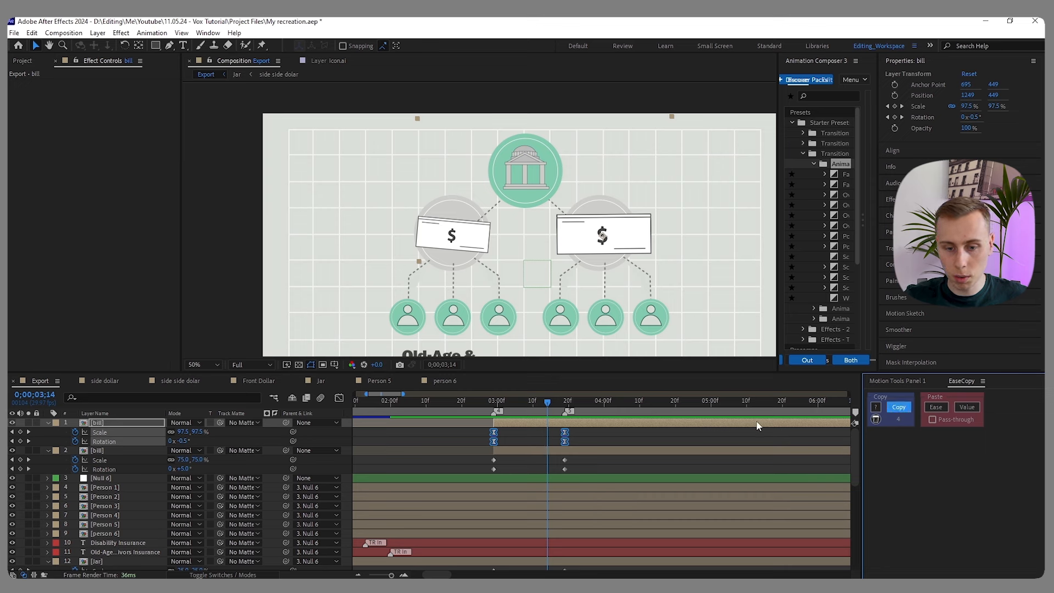
click(594, 470)
drag(587, 474, 449, 454)
click(935, 407)
- Apply the same easing to the scale and rotation keyframes of both Jar layers
scroll(598, 429, down, 3)
drag(586, 528, 445, 486)
click(897, 407)
click(934, 406)
click(601, 494)
- Preview the jar-to-bill transition up close and compare it with Original.mp4 at 0;00;03;15
drag(559, 411, 582, 413)
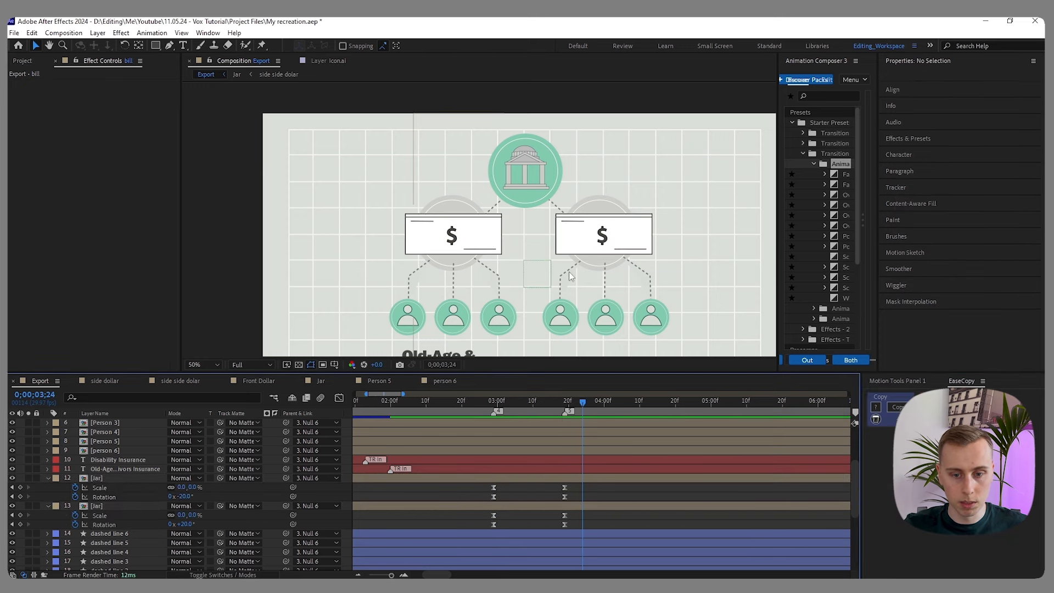
scroll(546, 243, down, 2)
scroll(480, 254, up, 2)
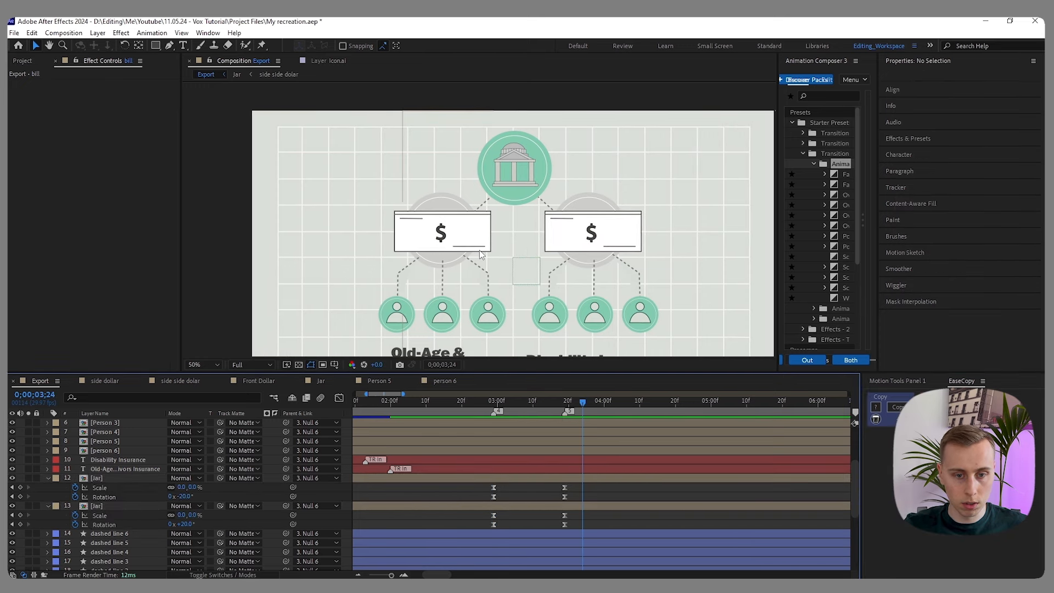
scroll(437, 250, up, 2)
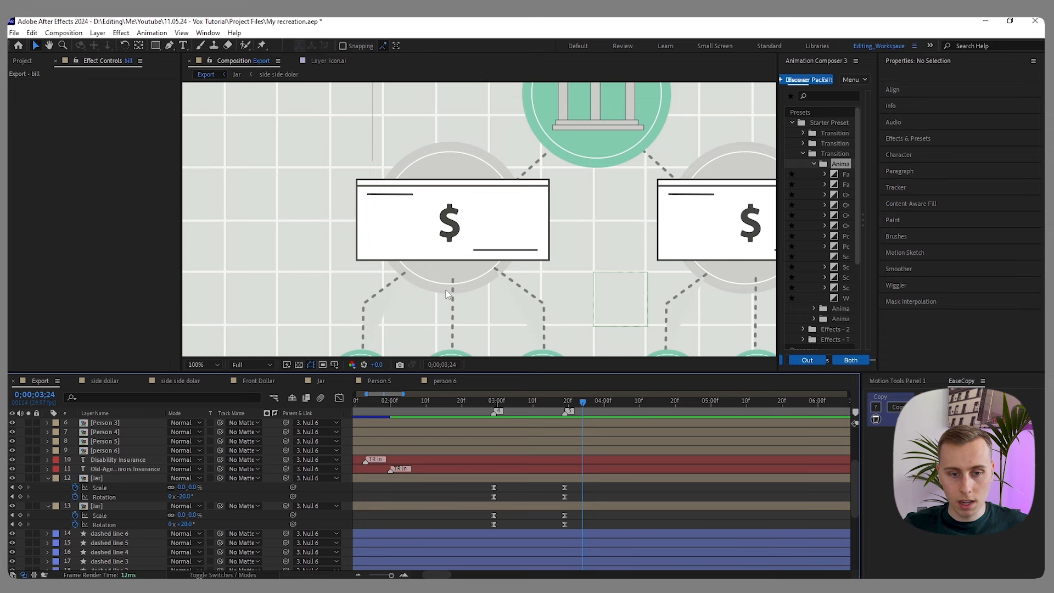
scroll(441, 283, up, 2)
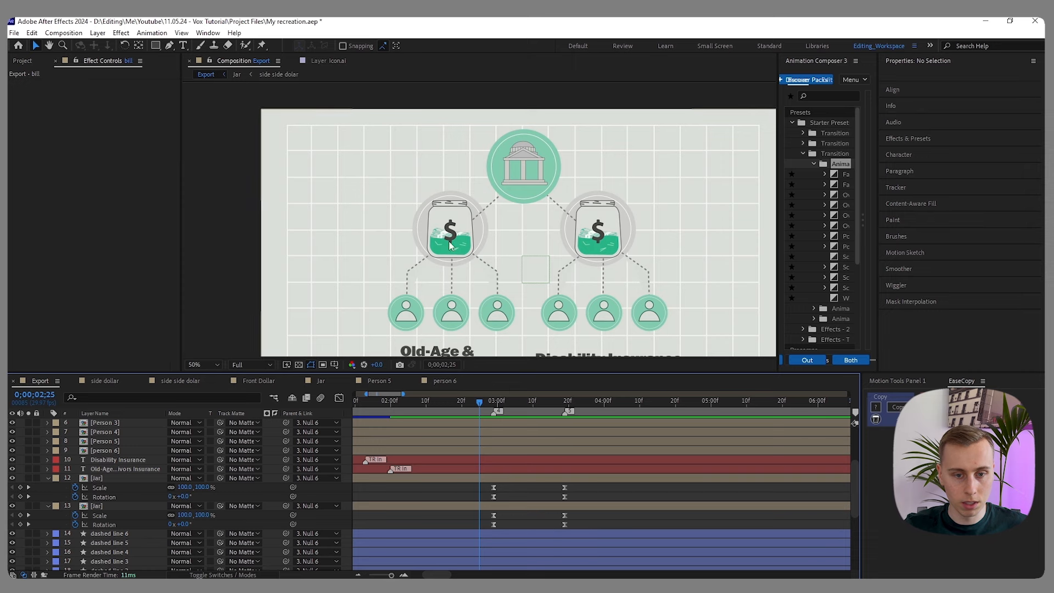
click(561, 401)
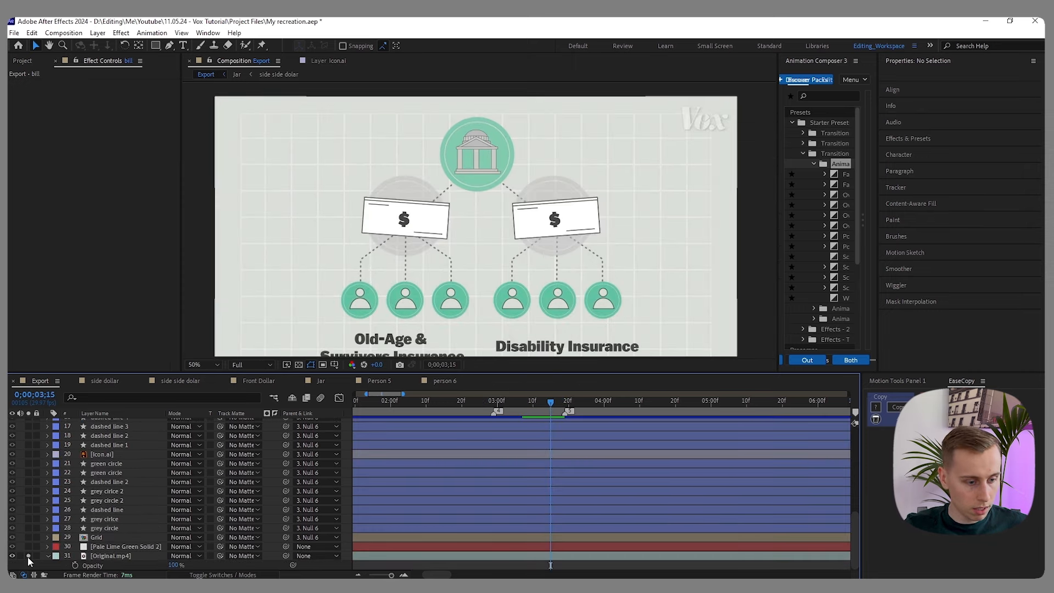
click(28, 557)
- Extend the upper end of dashed line 6's path with the Pen tool so it runs beneath the Disability Insurance bill
scroll(574, 436, up, 6)
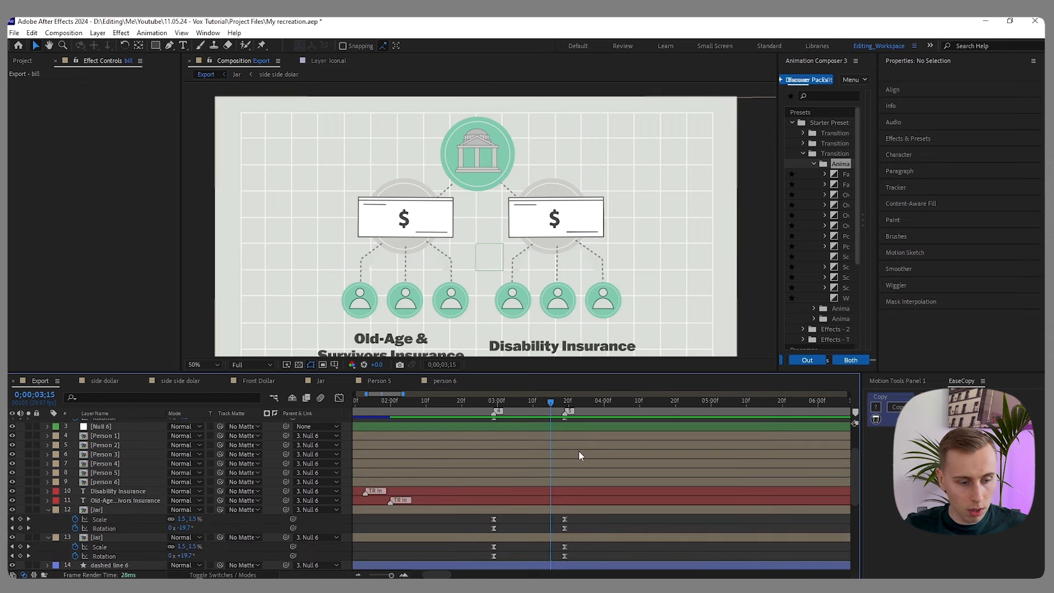
key(minus)
scroll(571, 455, down, 5)
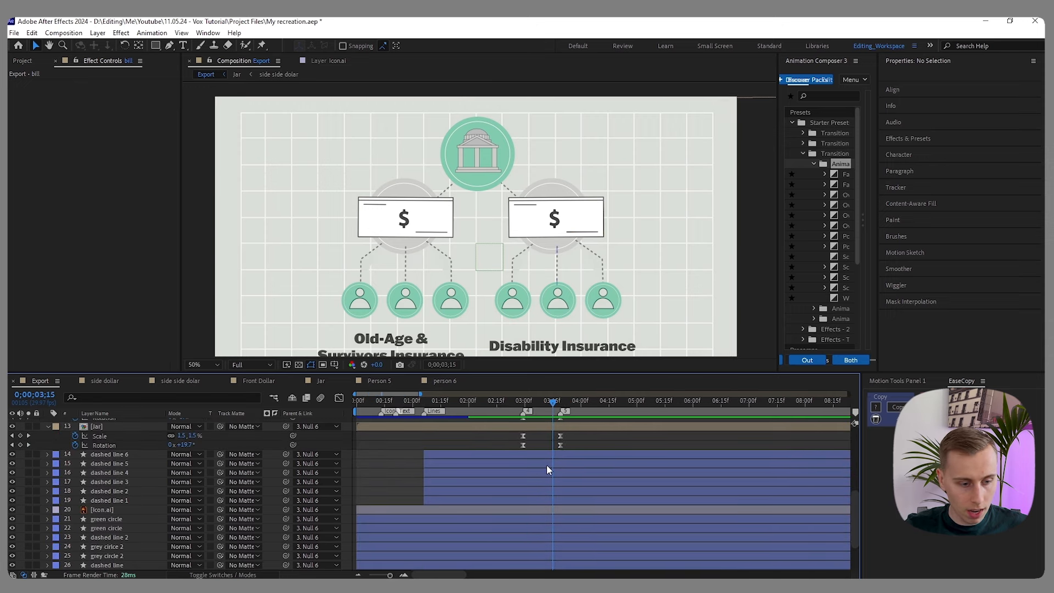
click(543, 455)
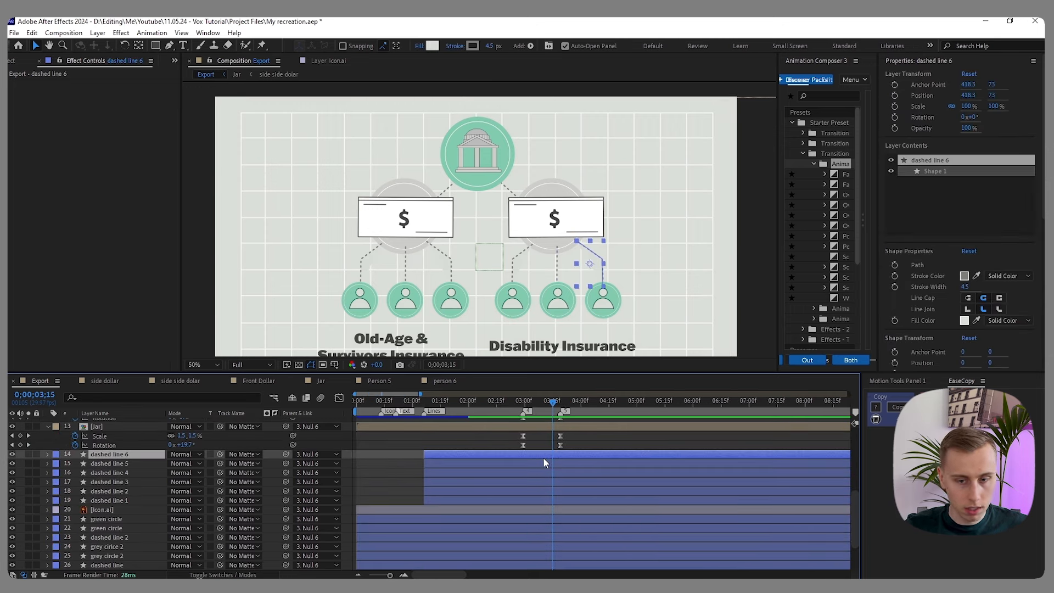
key(period)
scroll(578, 246, up, 1)
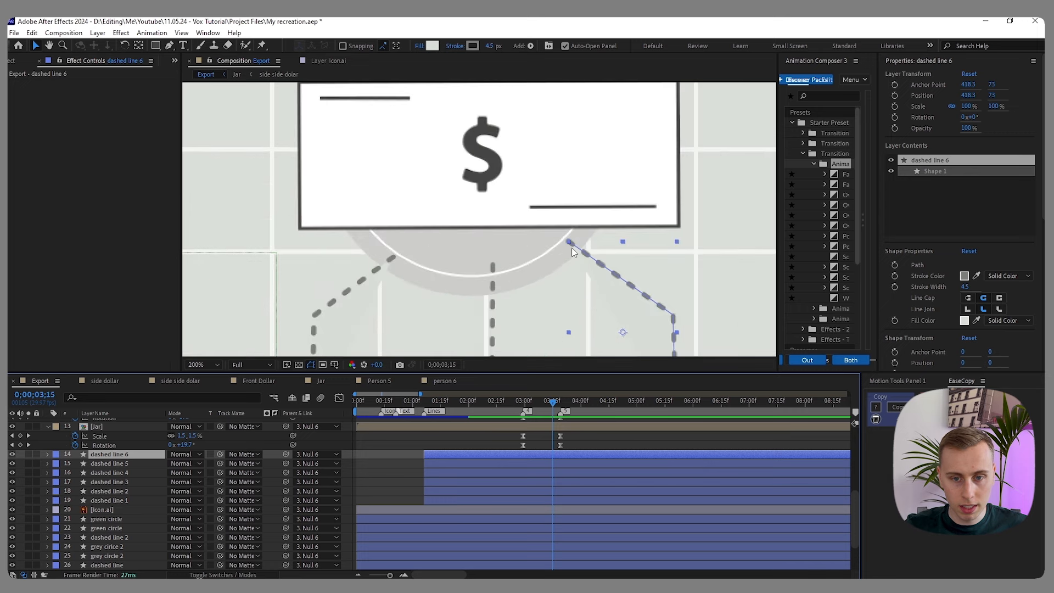
key(g)
drag(569, 243, 498, 176)
scroll(605, 258, down, 1)
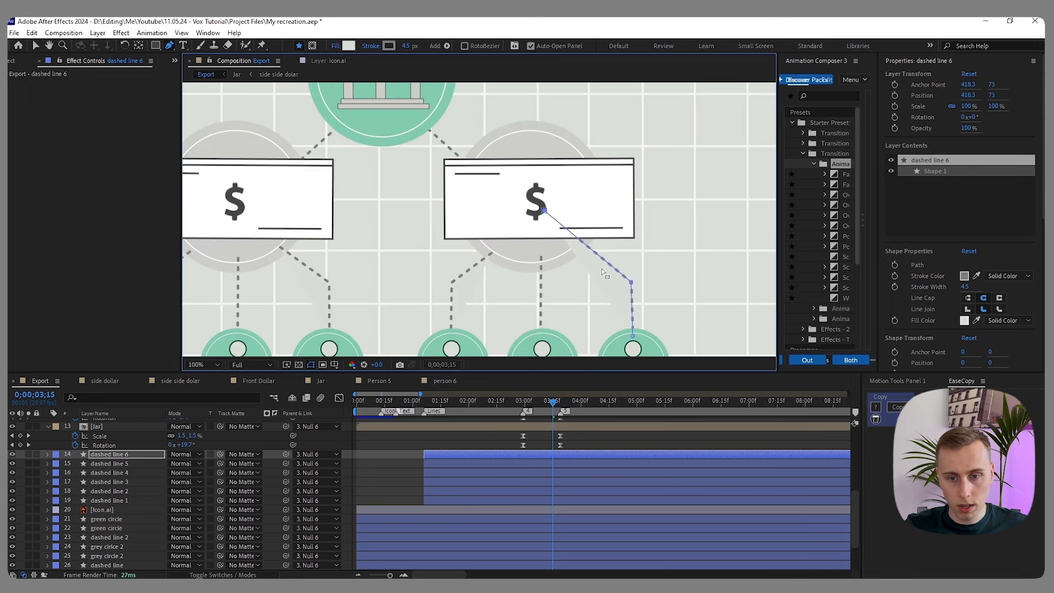
scroll(607, 264, up, 1)
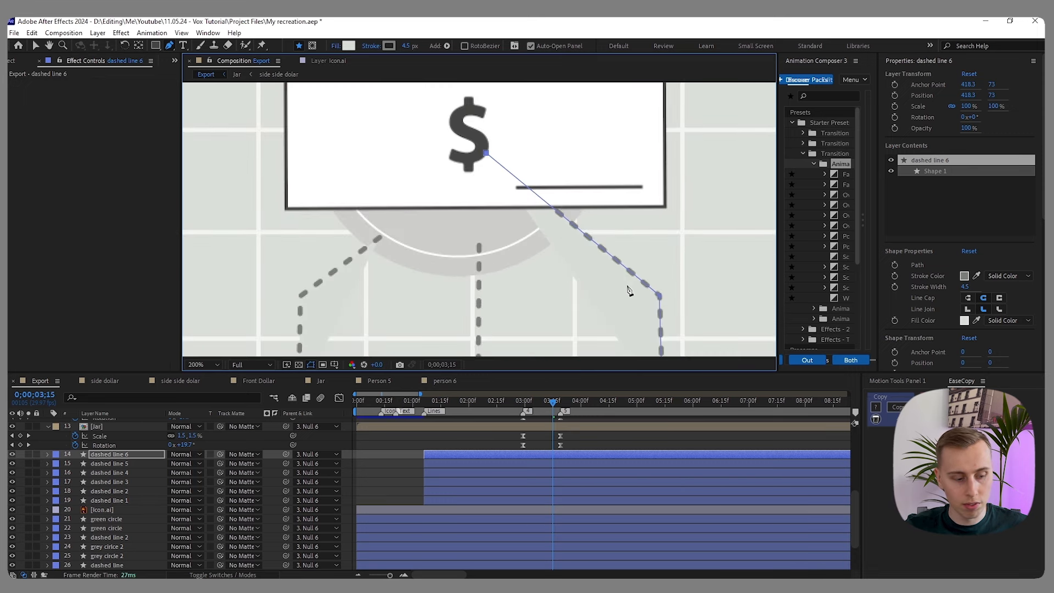
- Set dashed line 6's fill to none and extend the upper end of dashed line 5 beneath the Disability Insurance bill
key(v)
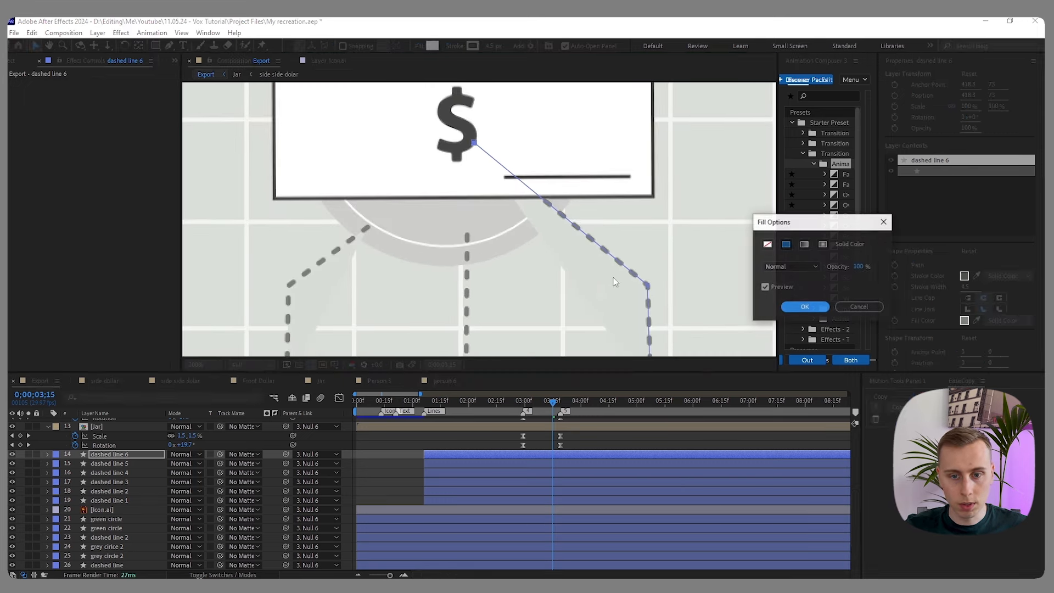
click(773, 242)
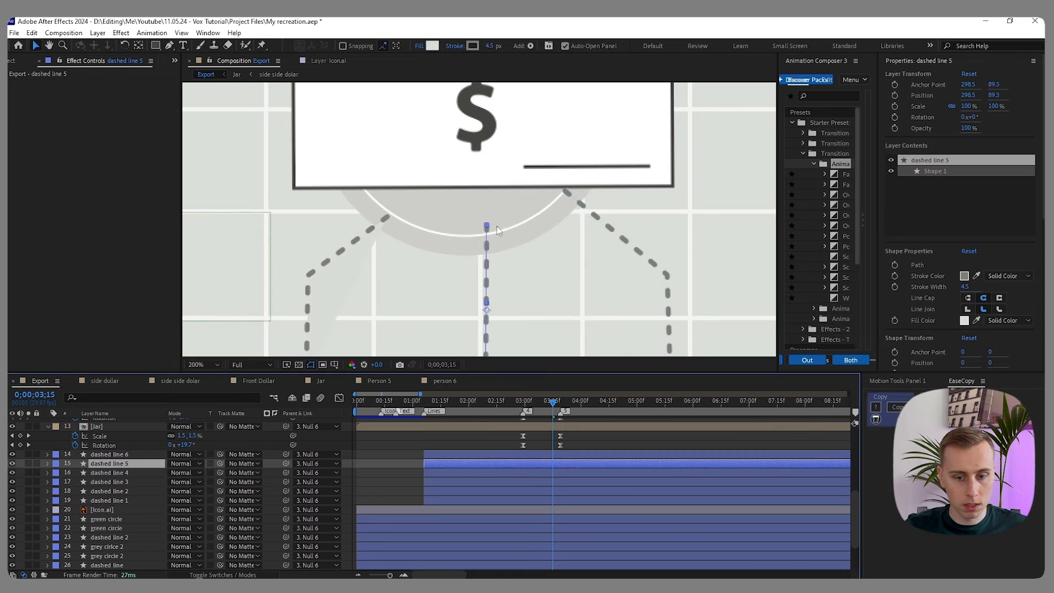
key(g)
drag(487, 226, 488, 133)
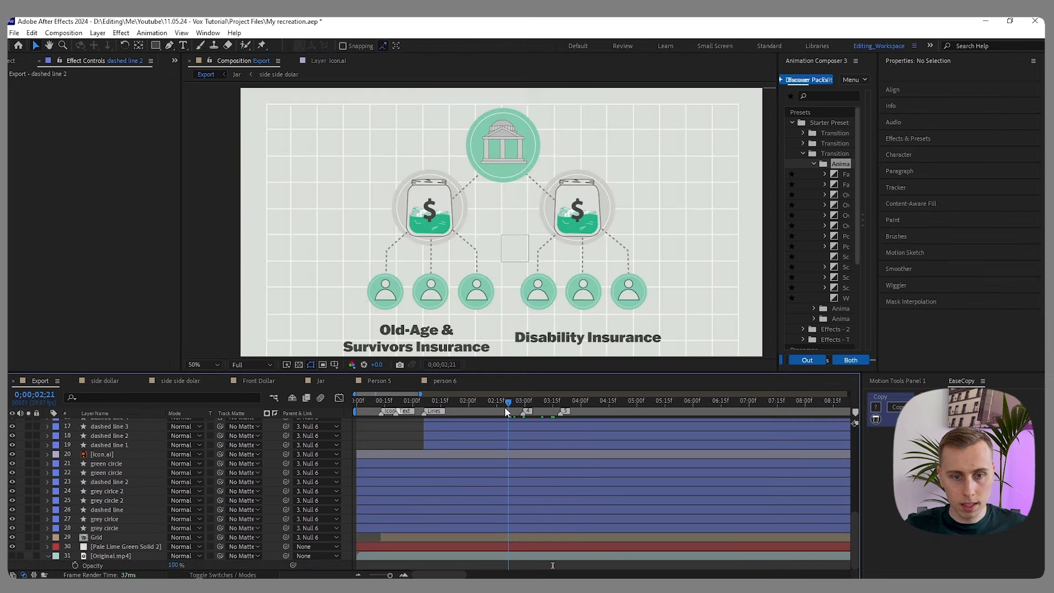
- Play back the recreated jar-to-bill transition, then solo Original.mp4 and play it for comparison
mouse_move(508, 407)
mouse_down()
mouse_move(497, 406)
mouse_move(506, 412)
mouse_up()
key(space)
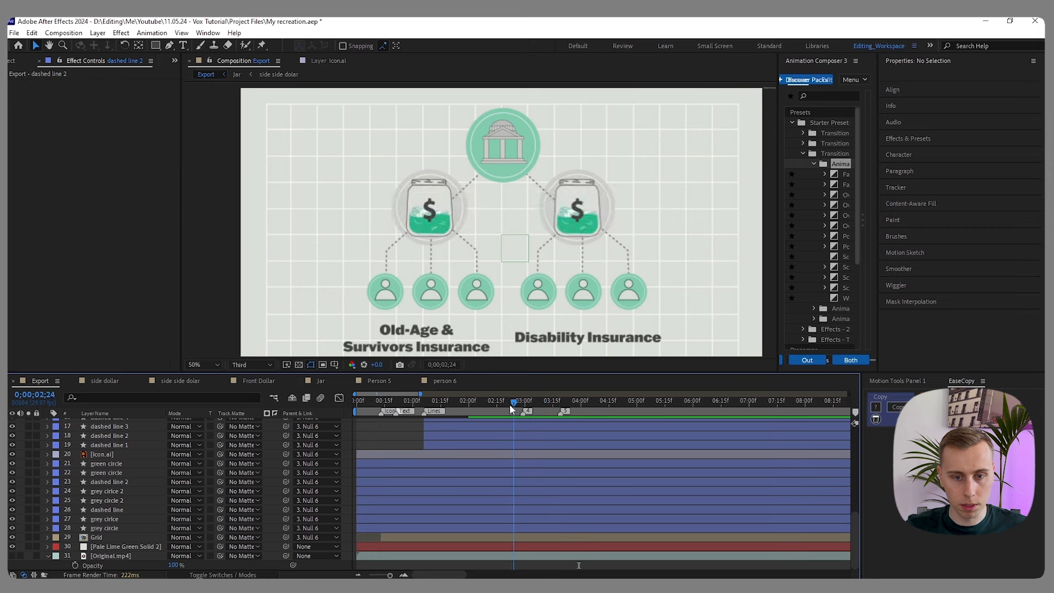
key(space)
click(29, 556)
key(space)
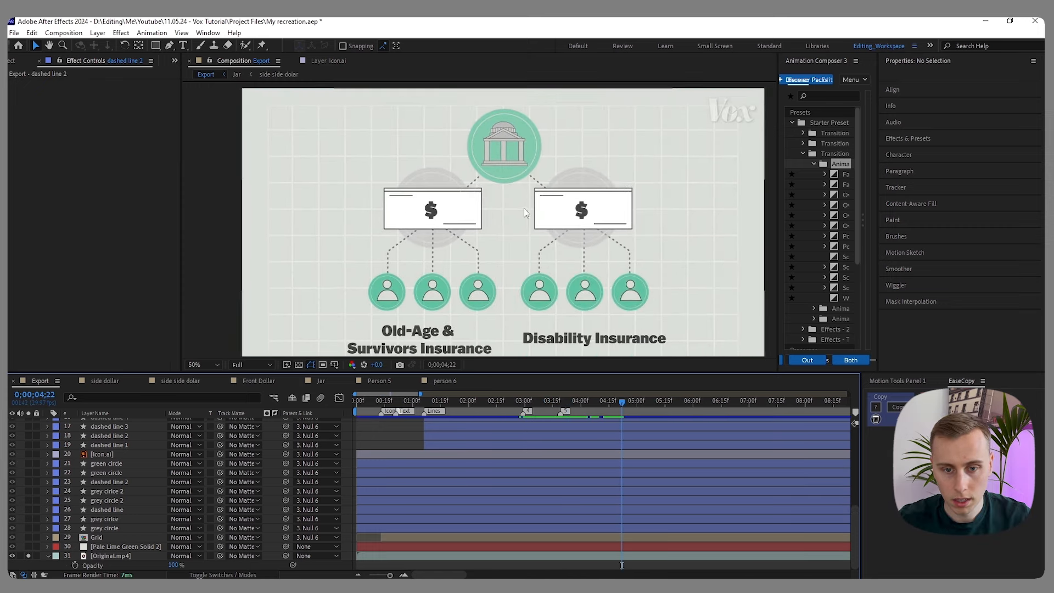
- Place composition marker 4 at 0;00;05;07, where the original's exit animation begins
scroll(517, 213, down, 2)
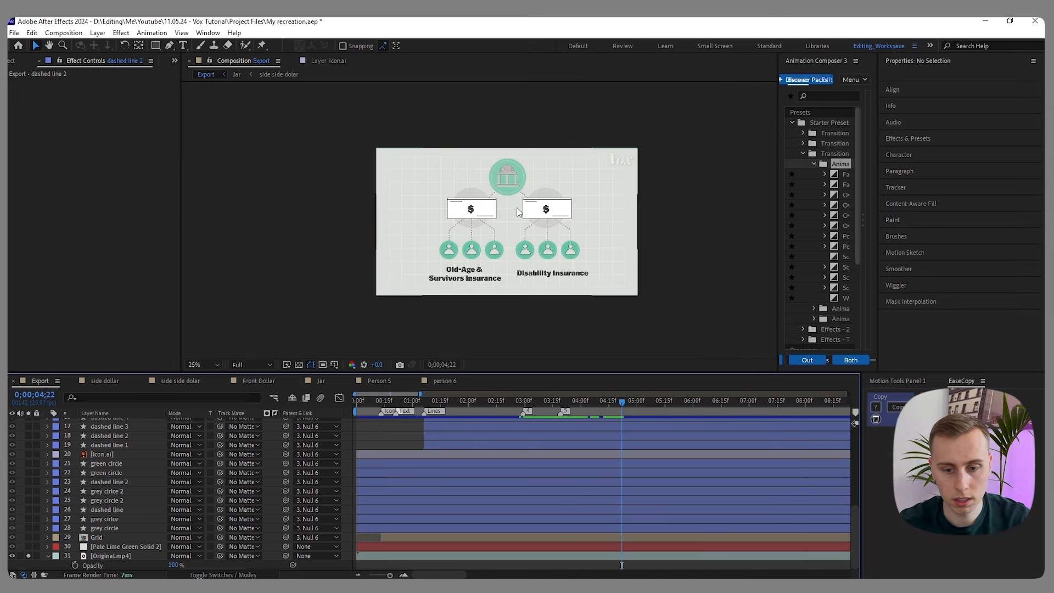
scroll(510, 226, up, 2)
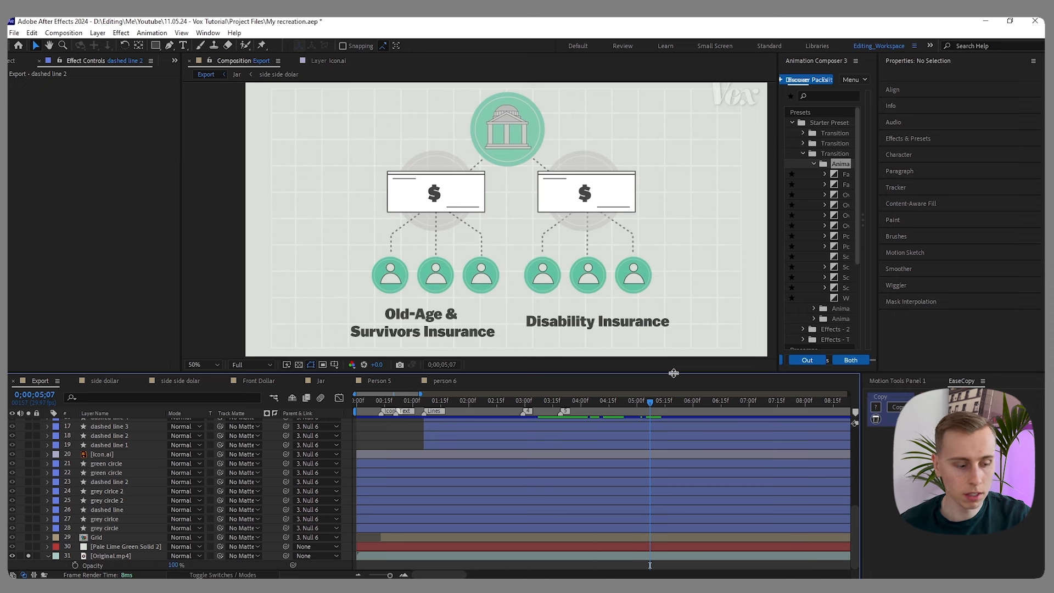
key(shift+4)
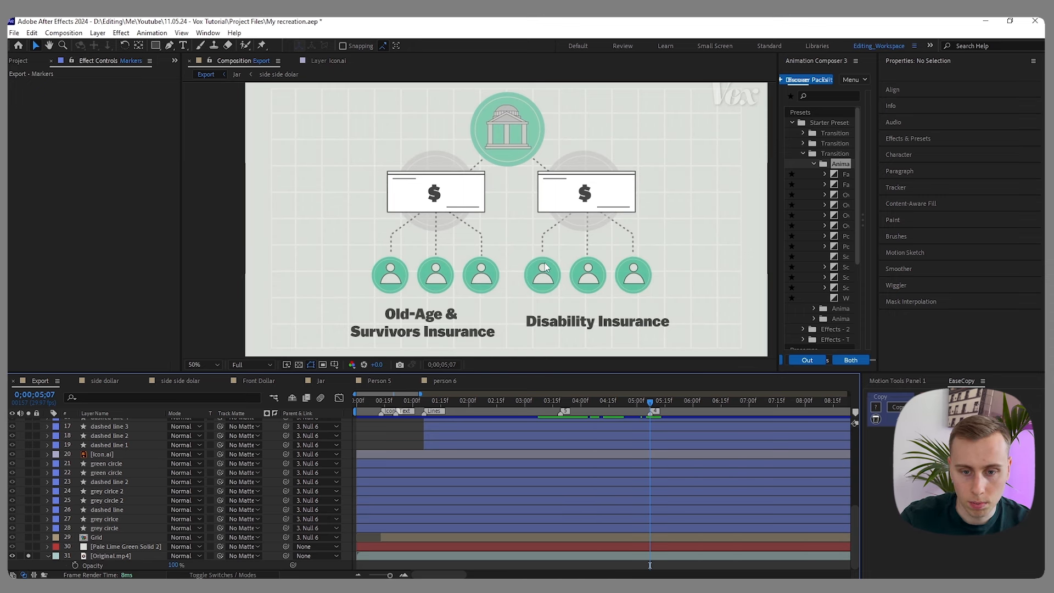
- Scrub through the original's exit animation to examine how the people, dashed lines and bills leave the frame
drag(650, 401, 673, 403)
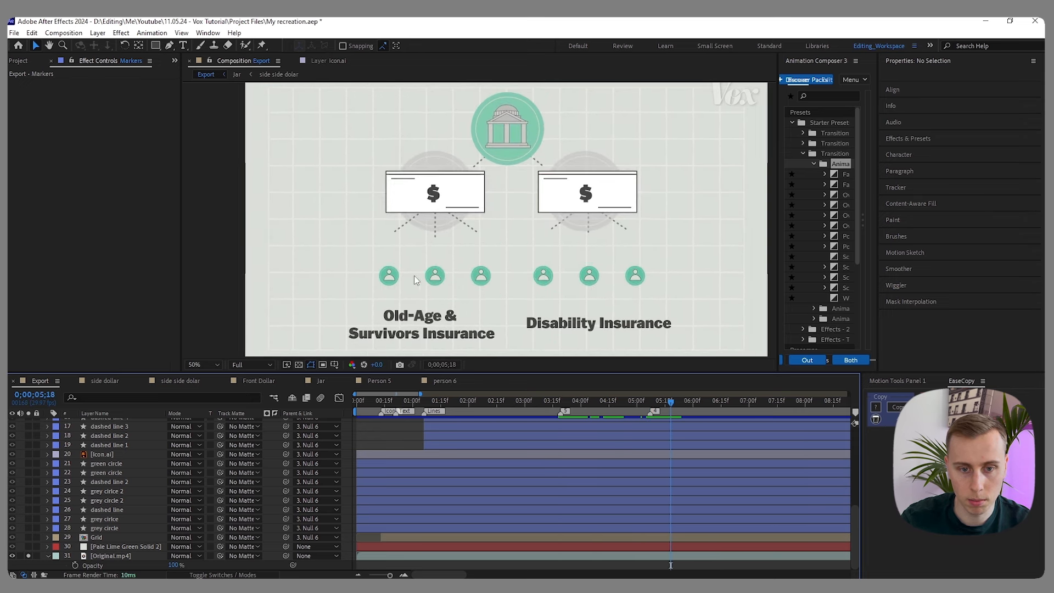
drag(683, 403, 658, 399)
scroll(507, 240, down, 2)
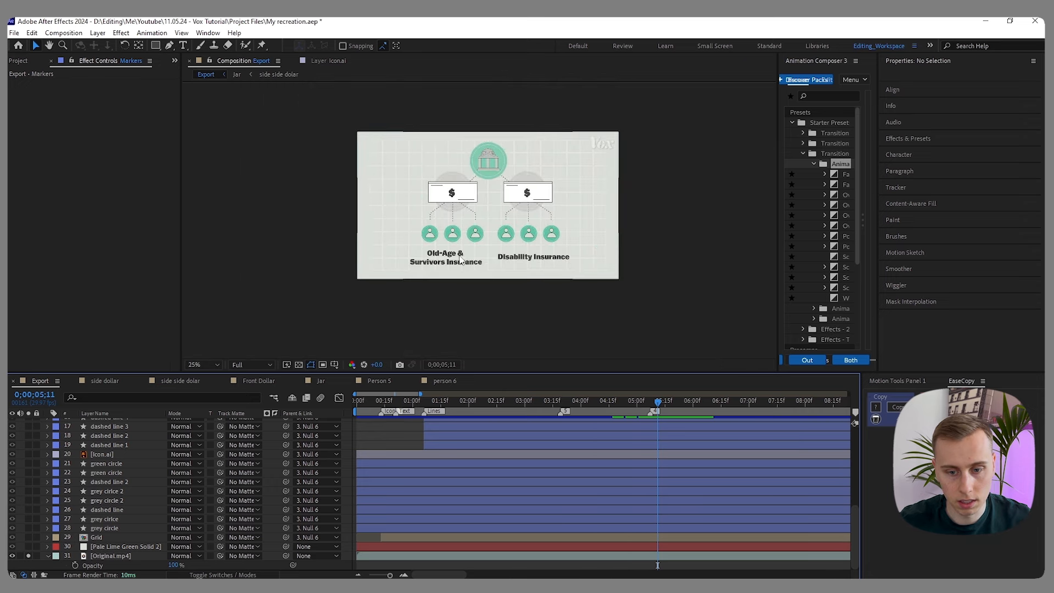
drag(658, 401, 706, 405)
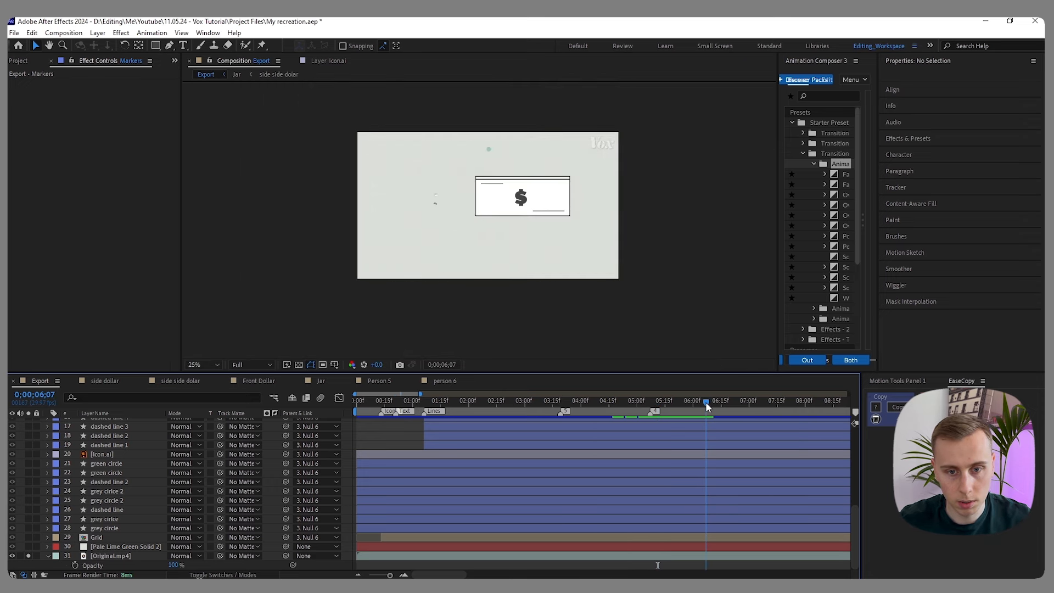
- Add a composition marker at 0;00;05;29 and label it Icons
scroll(507, 187, up, 2)
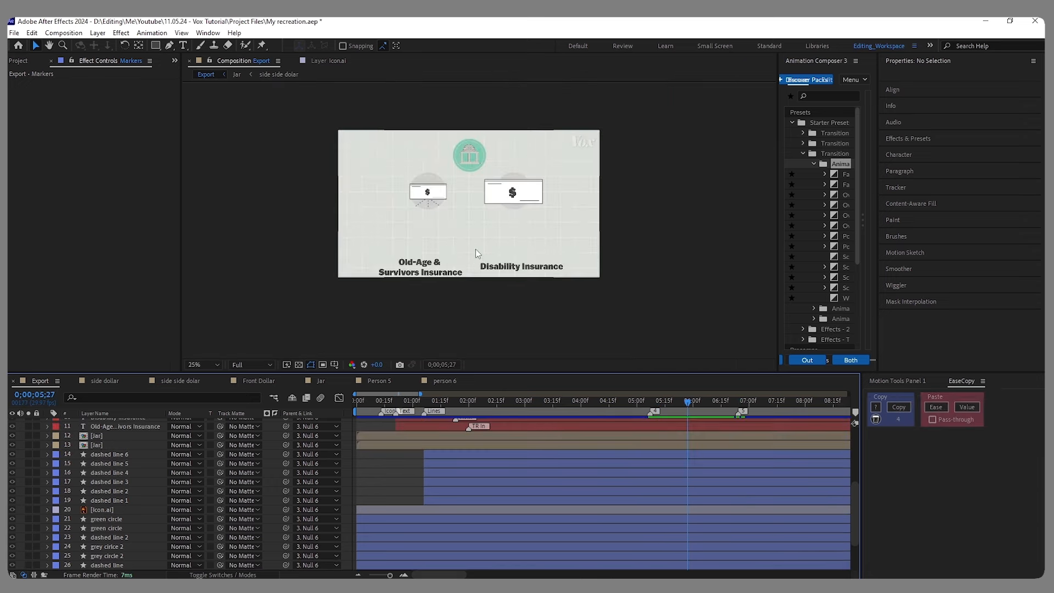
scroll(475, 249, up, 4)
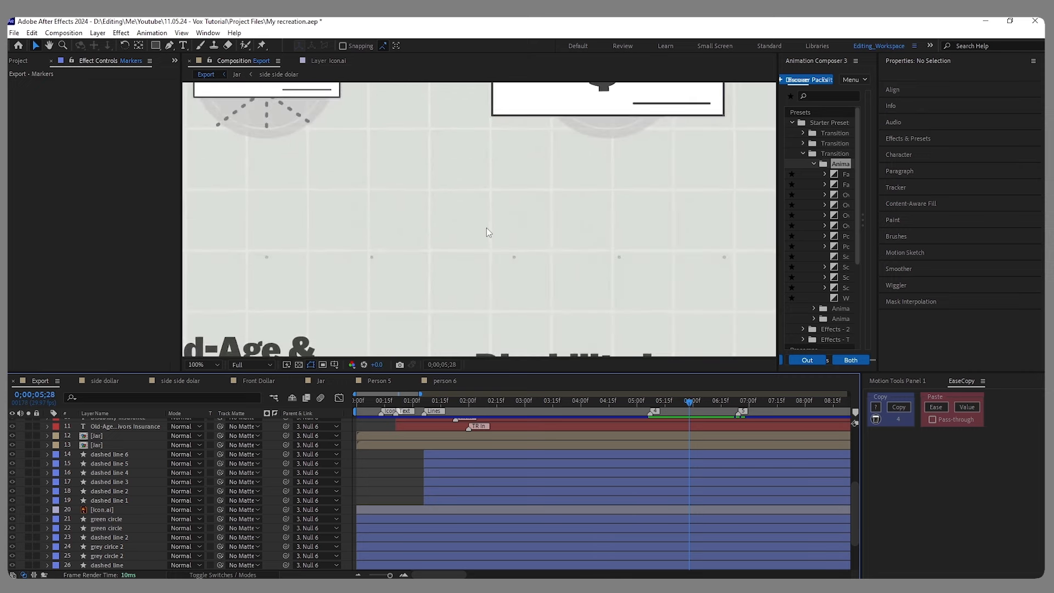
scroll(487, 228, down, 4)
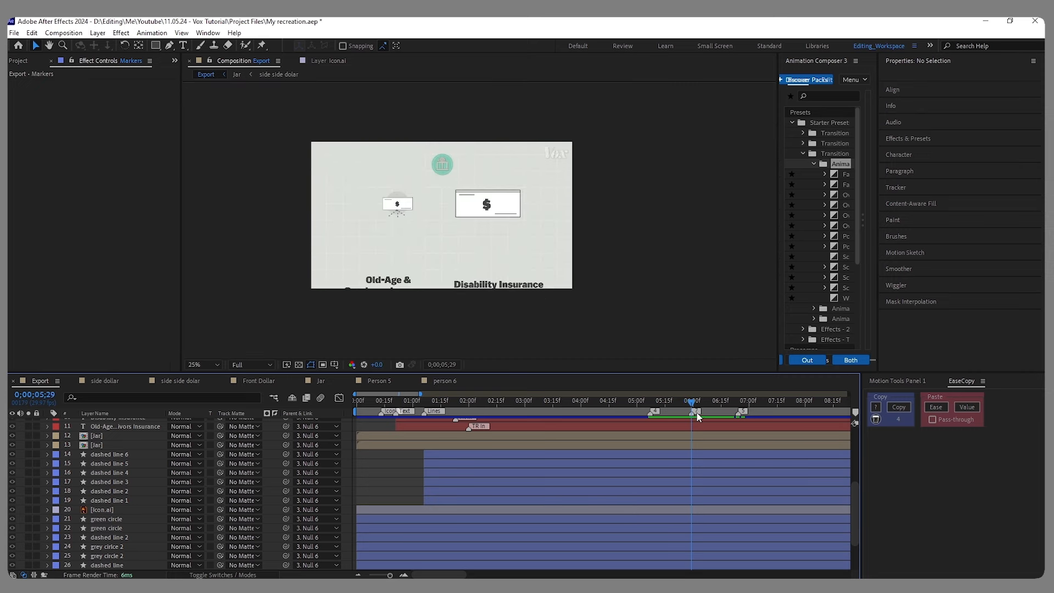
double_click(696, 412)
text(Icons)
key(Return)
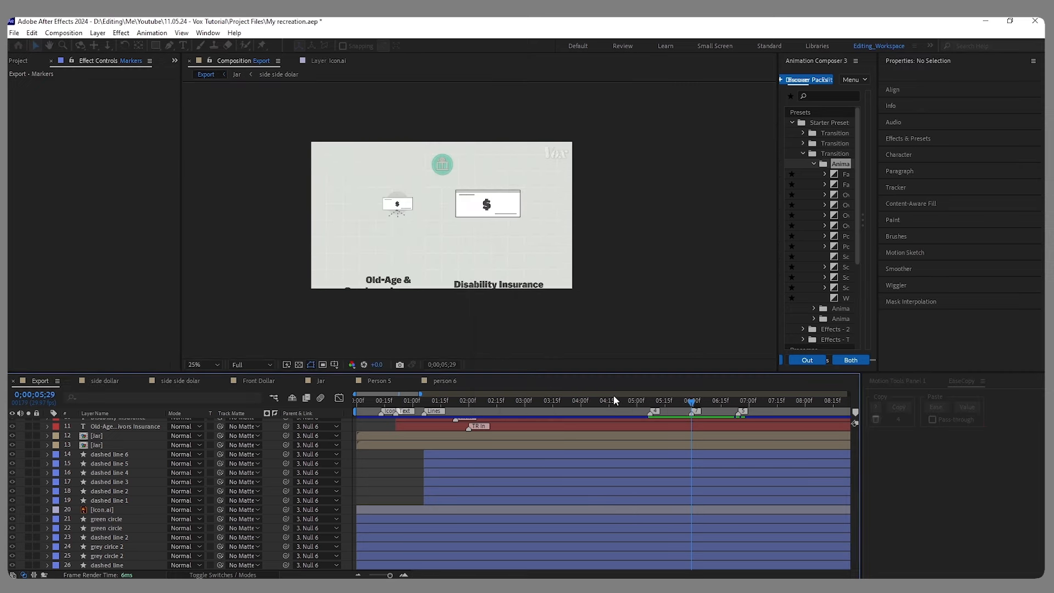
- Show the recreation without Original.mp4, go to the 0;00;05;07 marker, and compare the grey circles with the original
key(minus)
key(period)
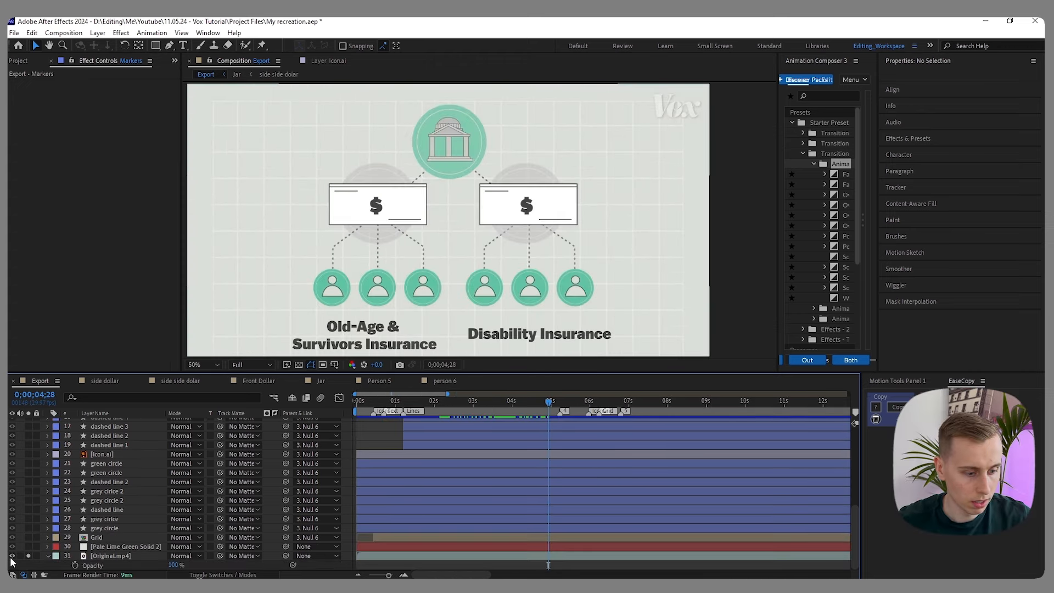
click(12, 556)
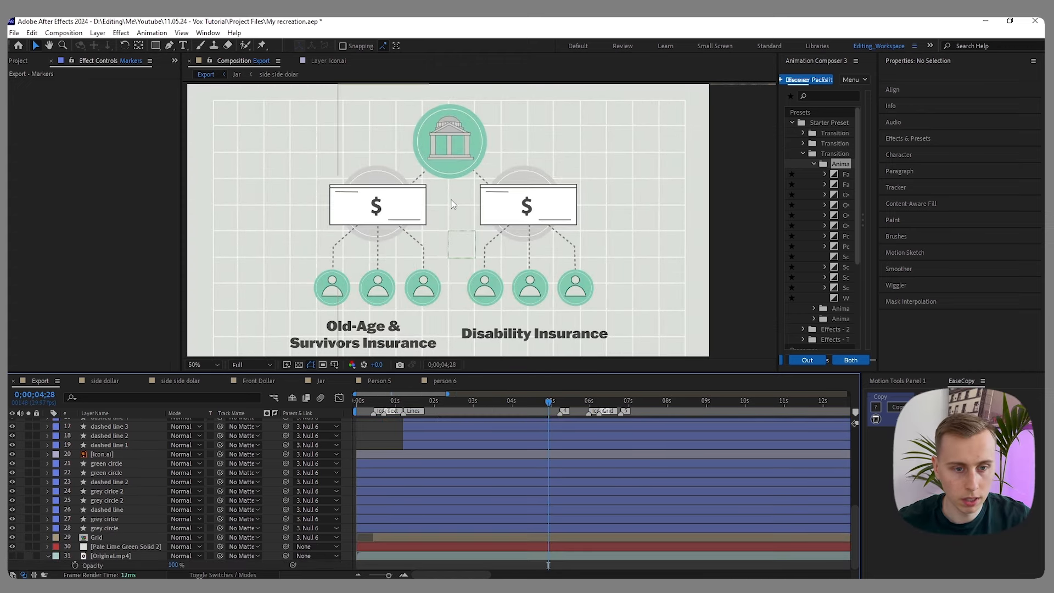
scroll(357, 186, up, 2)
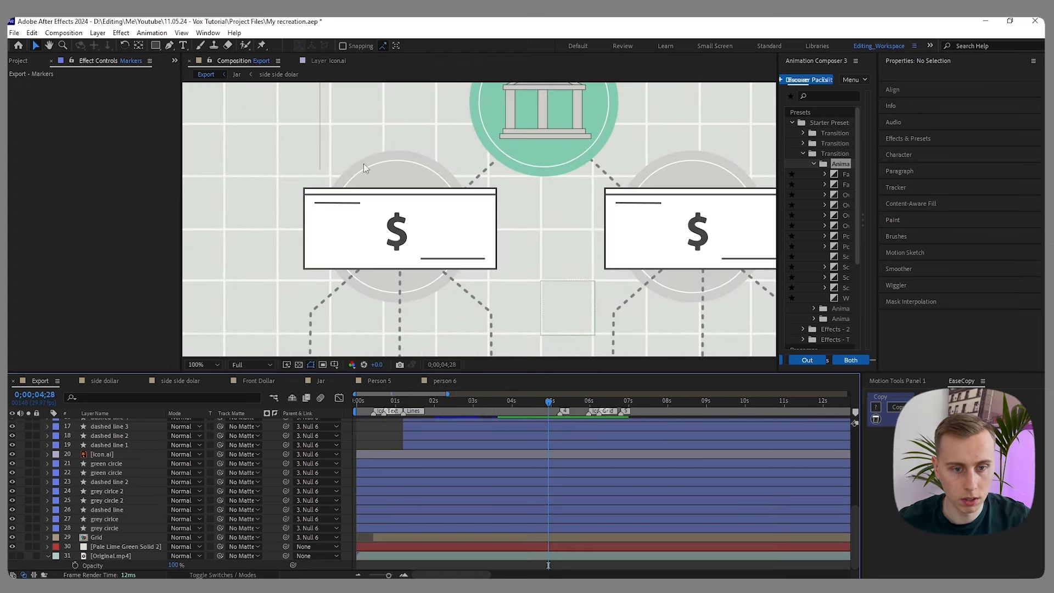
drag(549, 398, 560, 401)
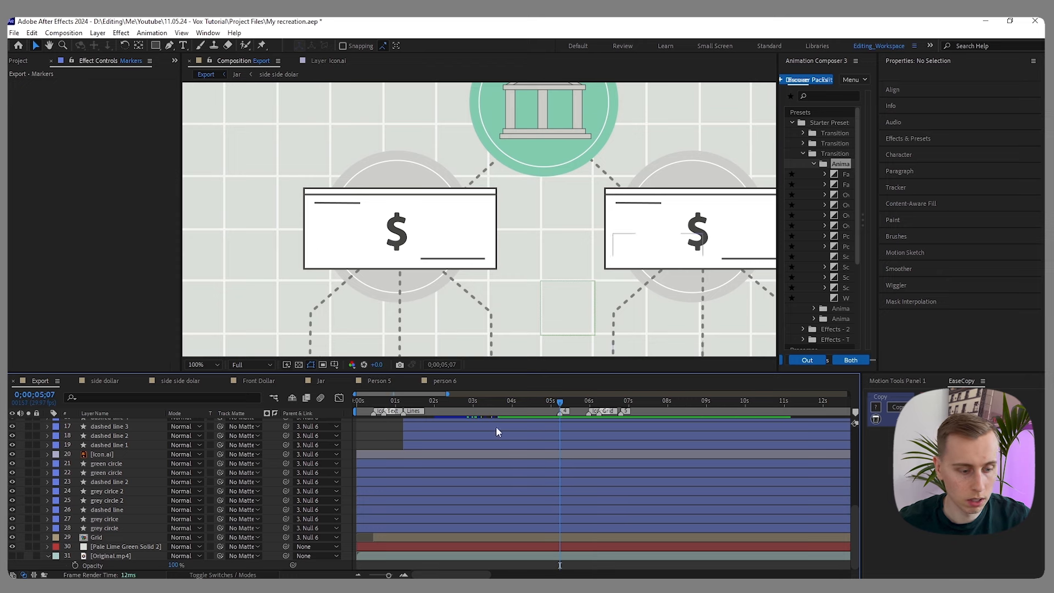
click(28, 555)
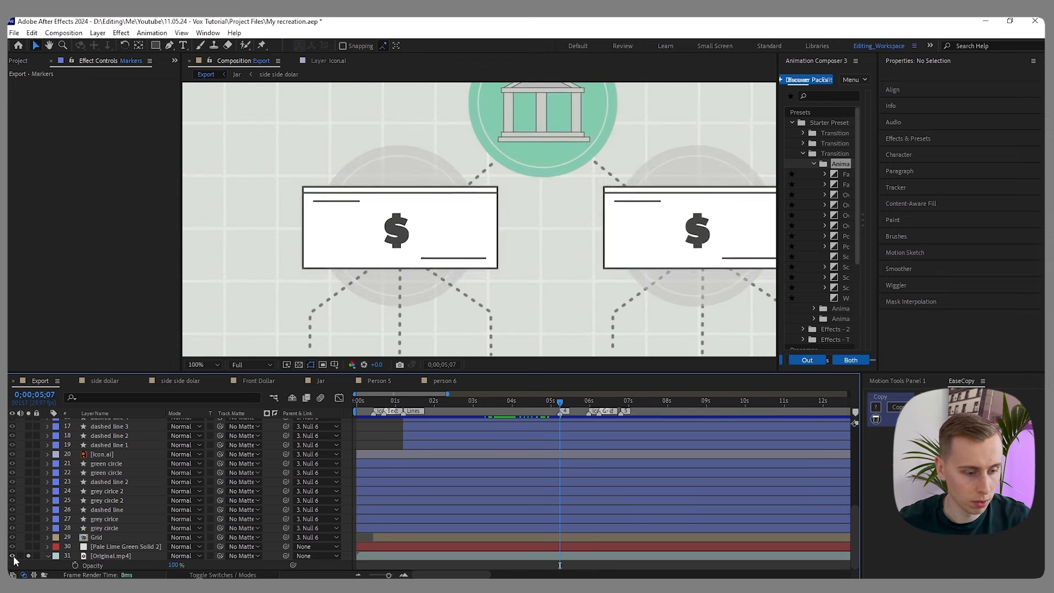
- Set the opacity of both grey circle layers behind the Disability Insurance bill to 70%
scroll(470, 487, up, 10)
scroll(471, 489, down, 5)
click(640, 215)
drag(722, 220, 677, 221)
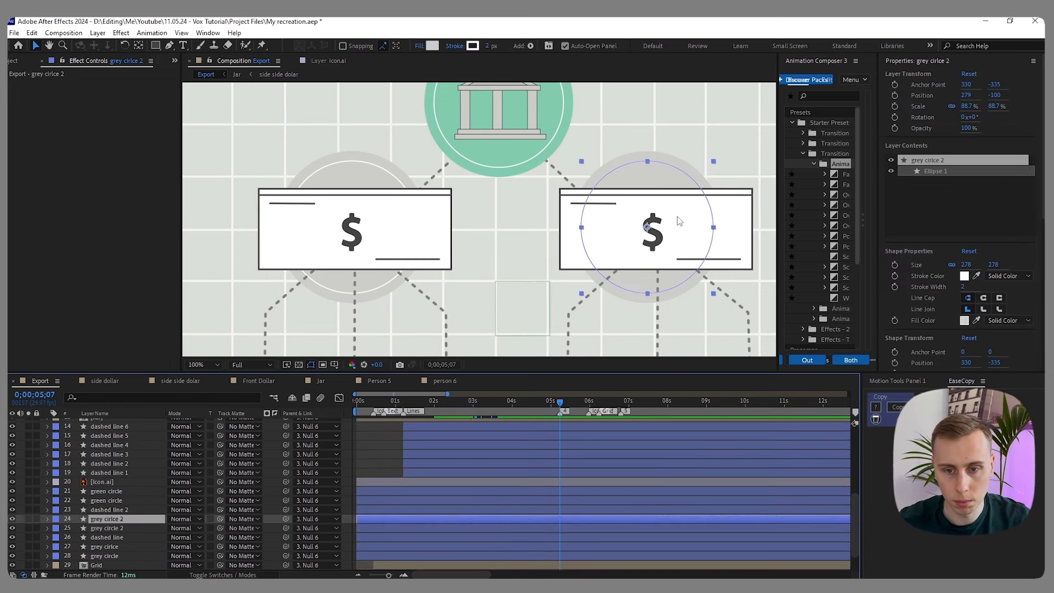
ctrl+click(112, 527)
key(t)
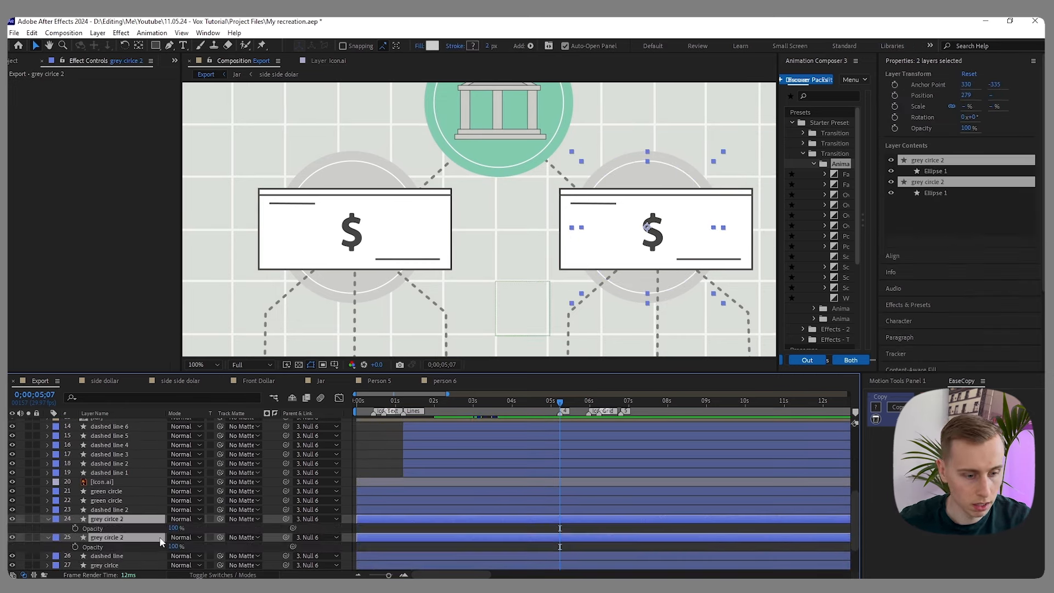
click(175, 528)
text(70)
key(Return)
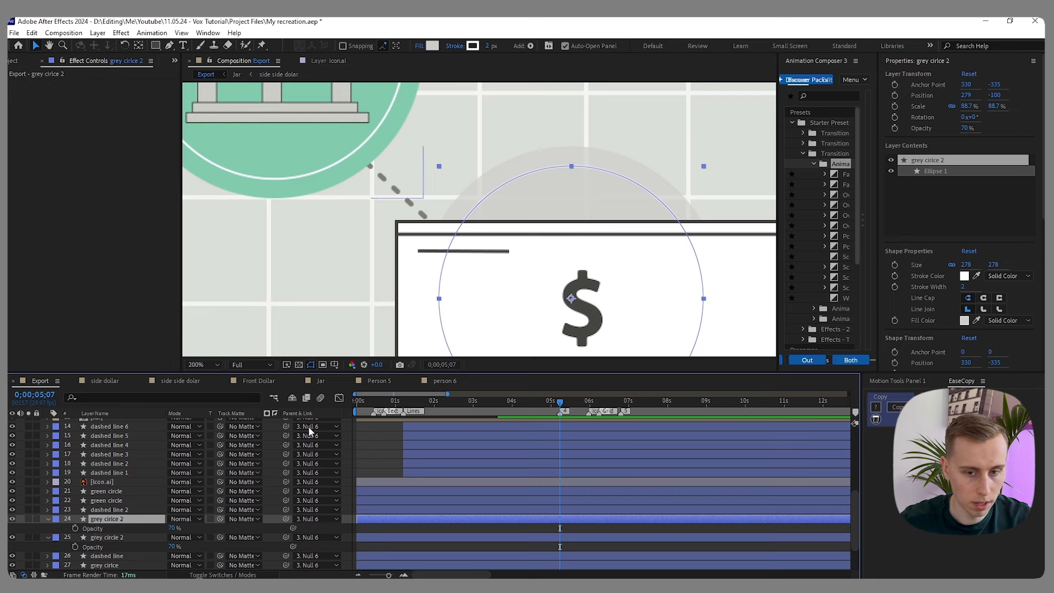
- Try 50% and 30% opacity on the inner grey circle behind the Disability Insurance bill, then settle on 35%
click(171, 528)
text(50)
key(Return)
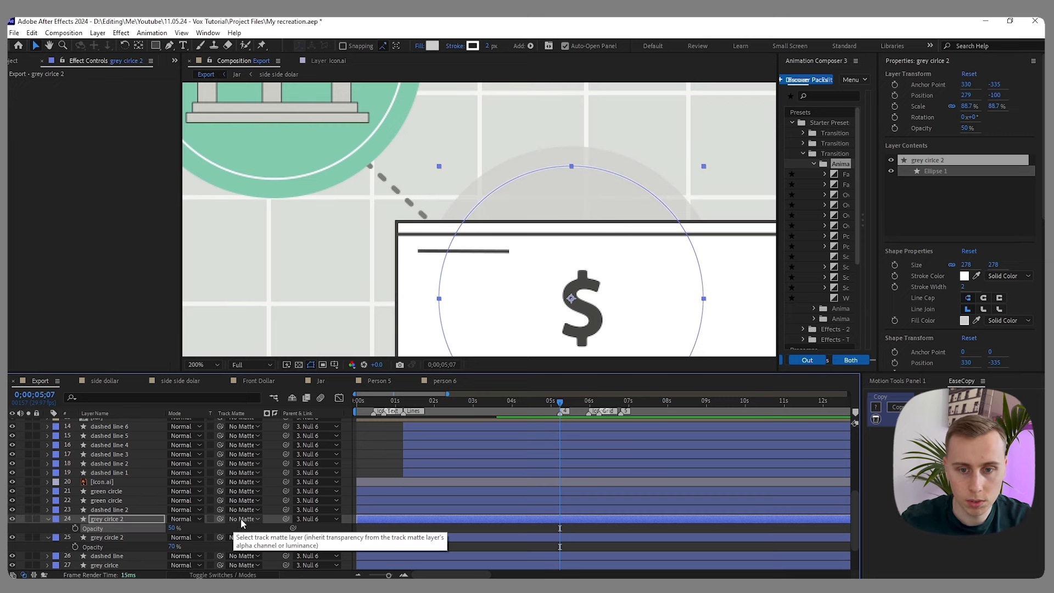
click(175, 528)
text(30)
key(Return)
key(slash)
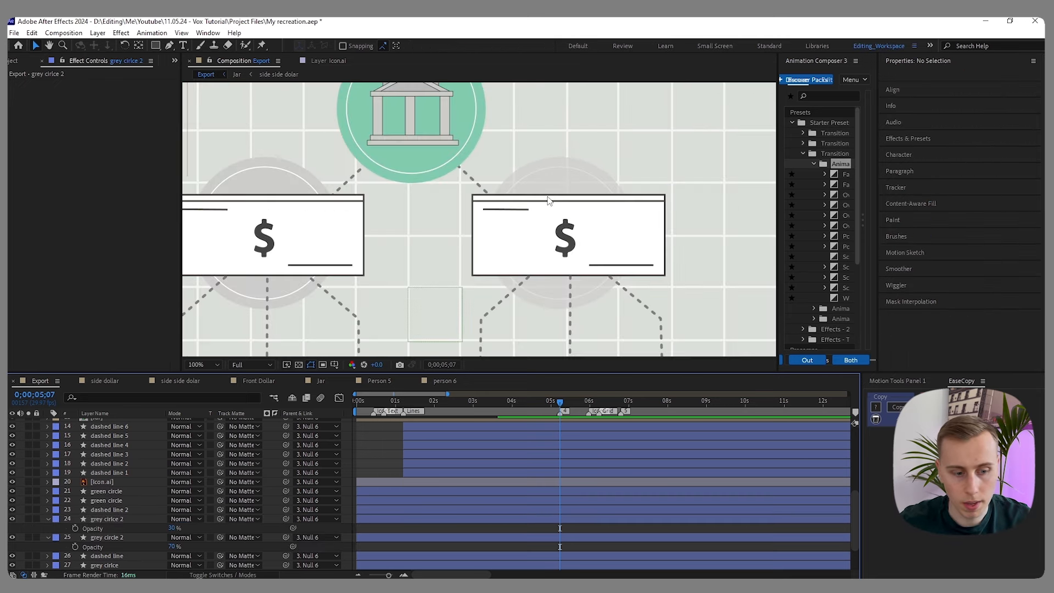
click(186, 529)
text(35)
key(Return)
scroll(411, 174, down, 2)
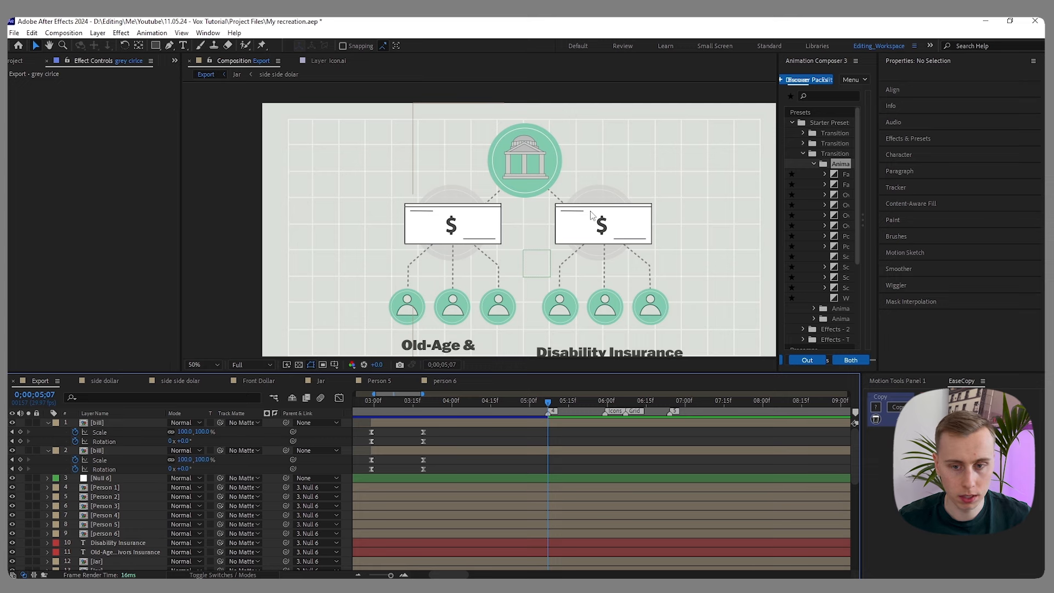
- Add Position and Scale keyframes to the Disability Insurance bill at 0;00;05;07 and 0;00;06;24
click(144, 424)
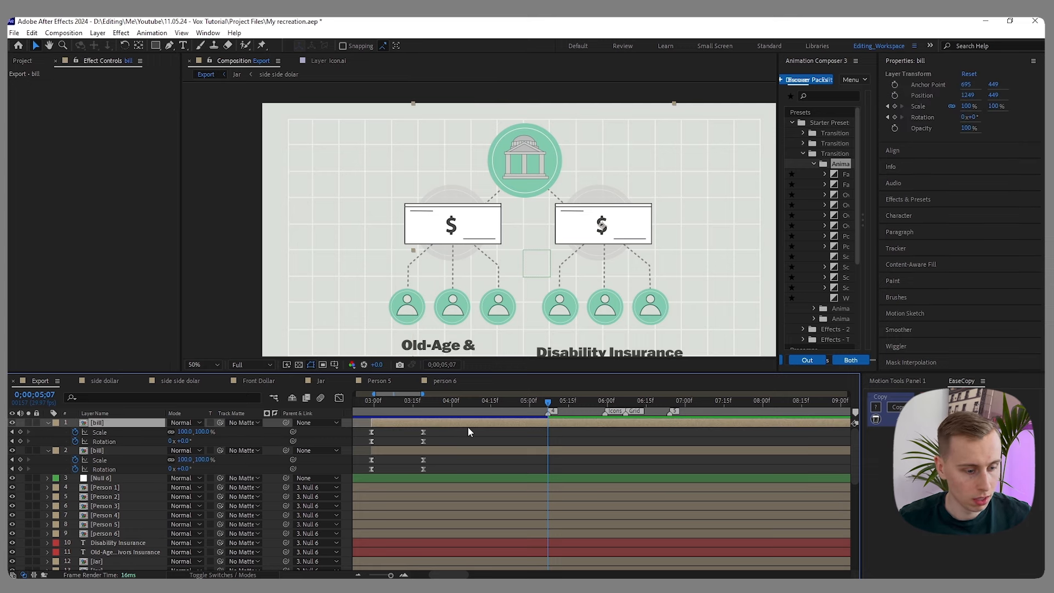
click(21, 432)
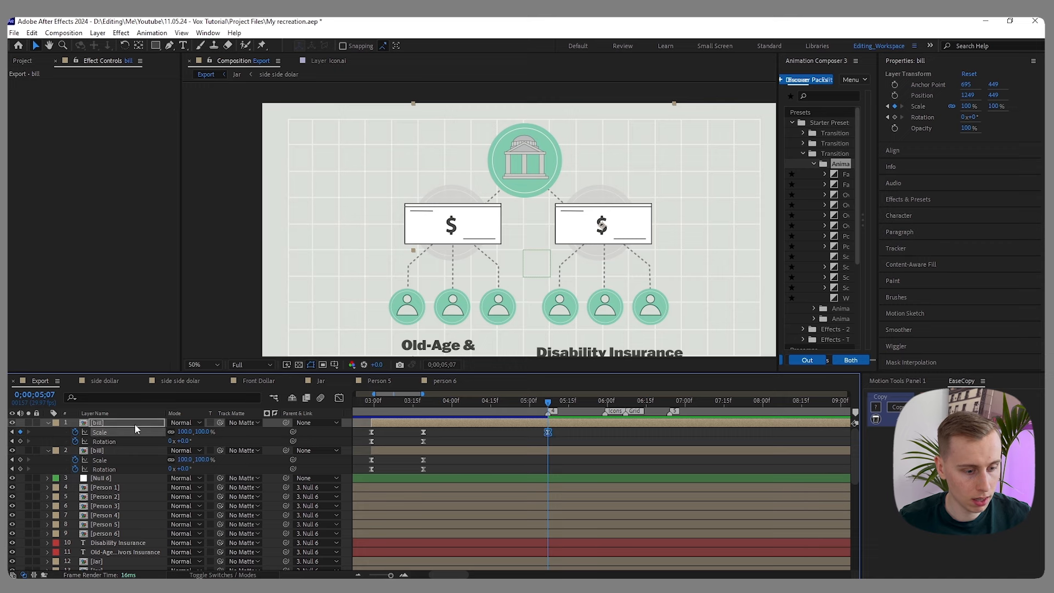
key(alt+shift+p)
drag(579, 406, 675, 414)
click(20, 433)
click(20, 442)
- At 0;00;06;24, enlarge the bill to 195% and move it to the frame's centre at about 967, 449
click(700, 440)
scroll(592, 218, down, 2)
scroll(597, 225, up, 2)
scroll(586, 219, down, 2)
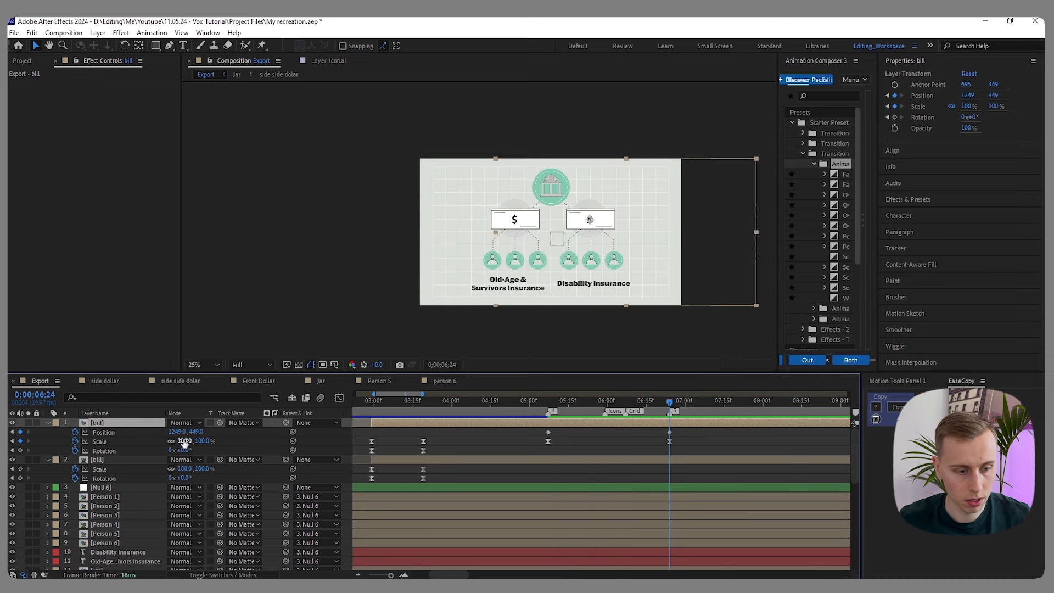
drag(184, 442, 36, 440)
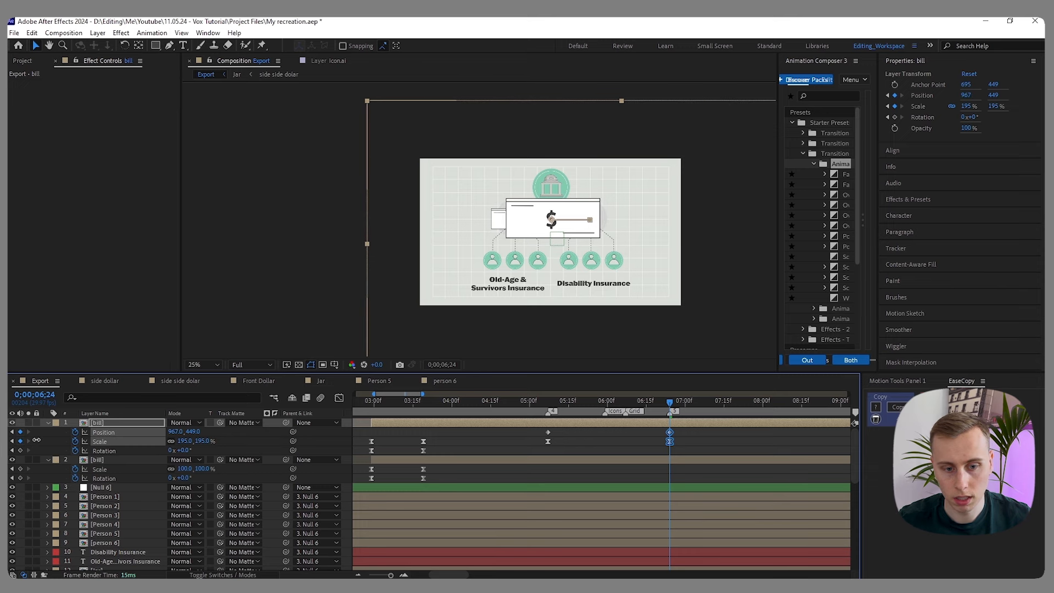
- Show the Title/Action Safe guides over the composition to judge the bill's centring
key(F2)
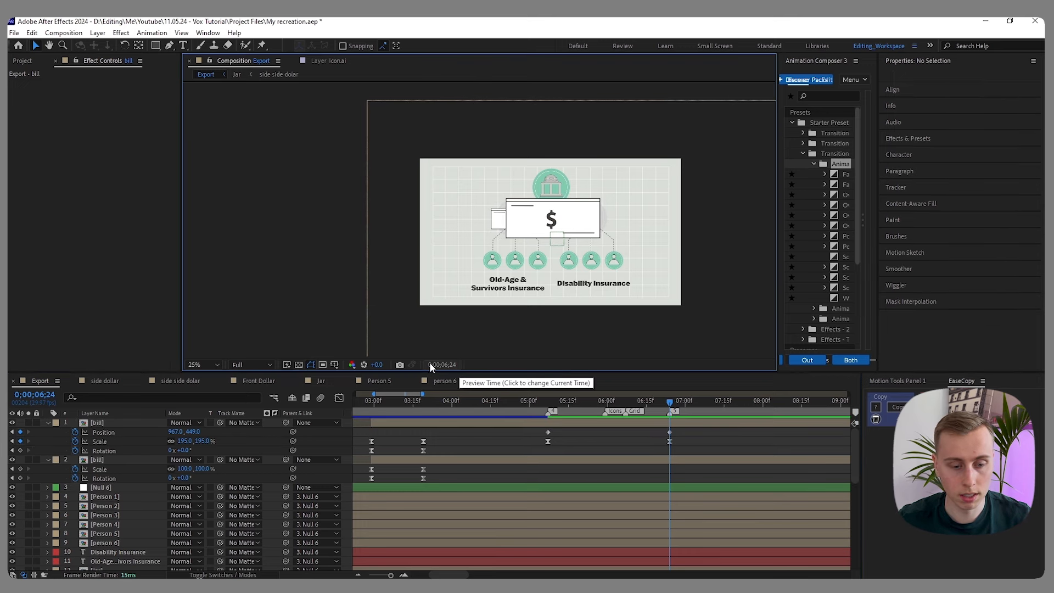
click(334, 364)
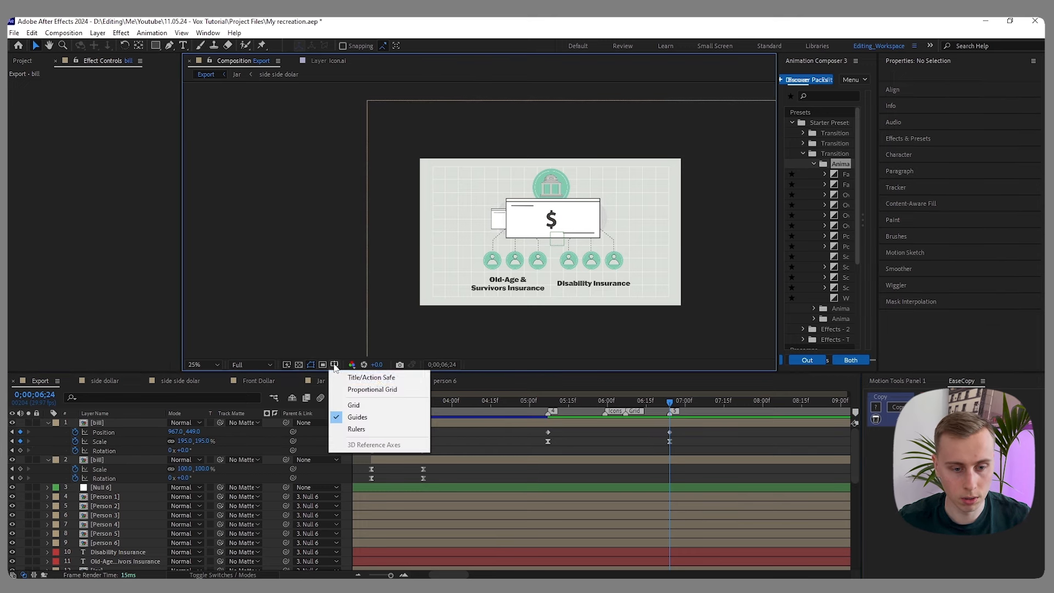
click(372, 378)
scroll(544, 170, up, 4)
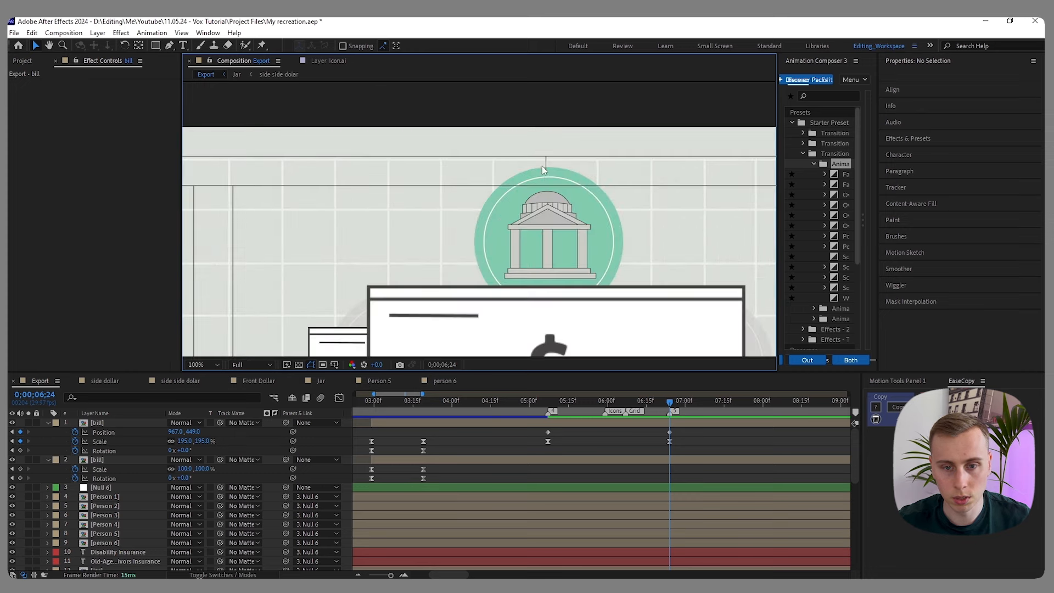
scroll(416, 147, down, 4)
scroll(542, 163, up, 2)
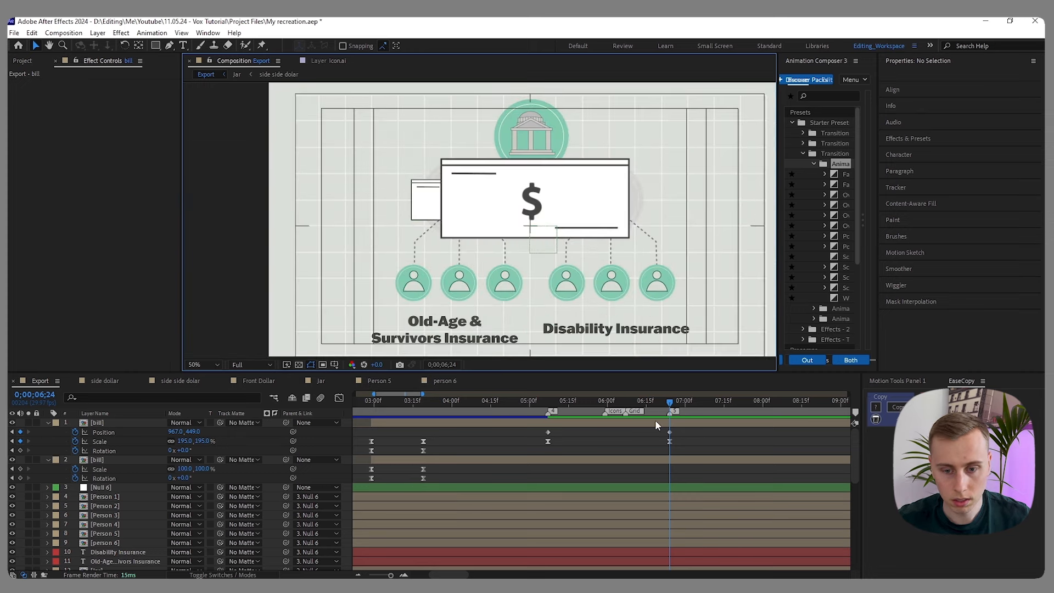
- Nudge the bill horizontally to 957 to centre it, and set its scale to 210% at 0;00;06;24
click(547, 149)
scroll(532, 127, up, 2)
scroll(533, 148, down, 4)
scroll(535, 170, up, 3)
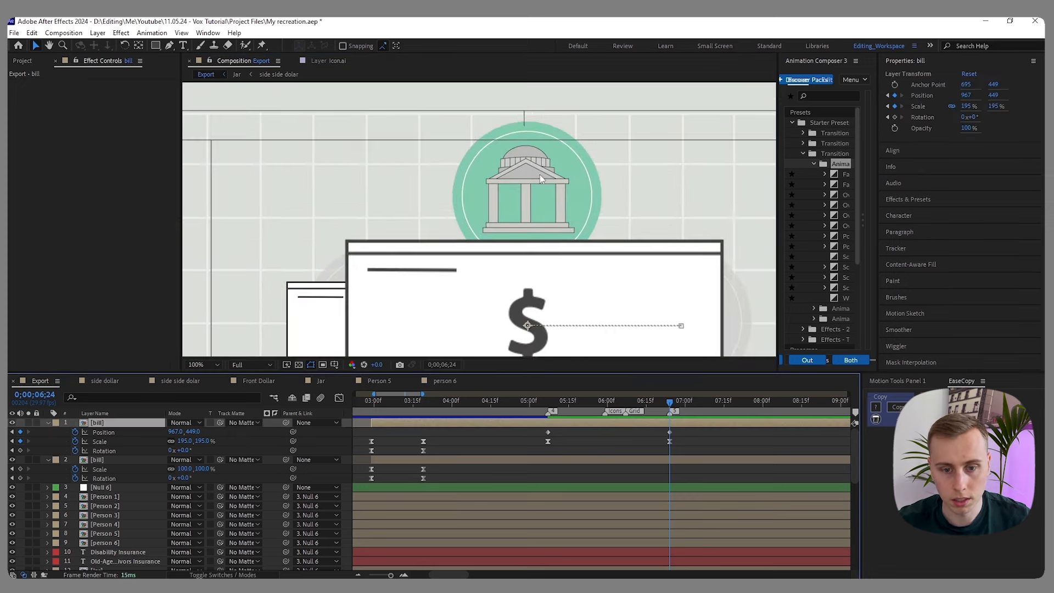
scroll(535, 171, down, 2)
key(shift+Left)
click(184, 441)
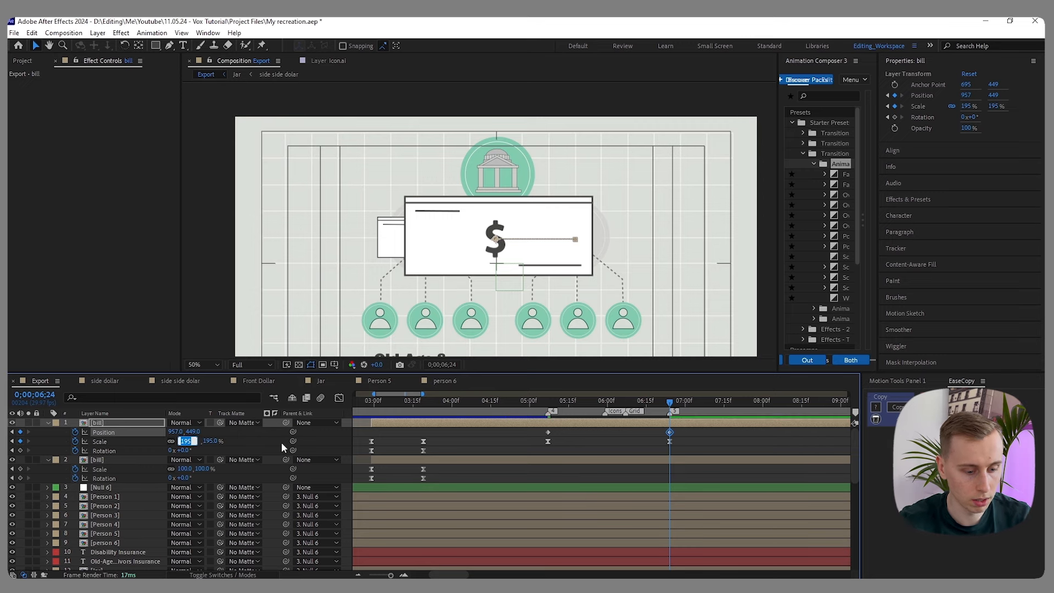
key(Return)
click(610, 449)
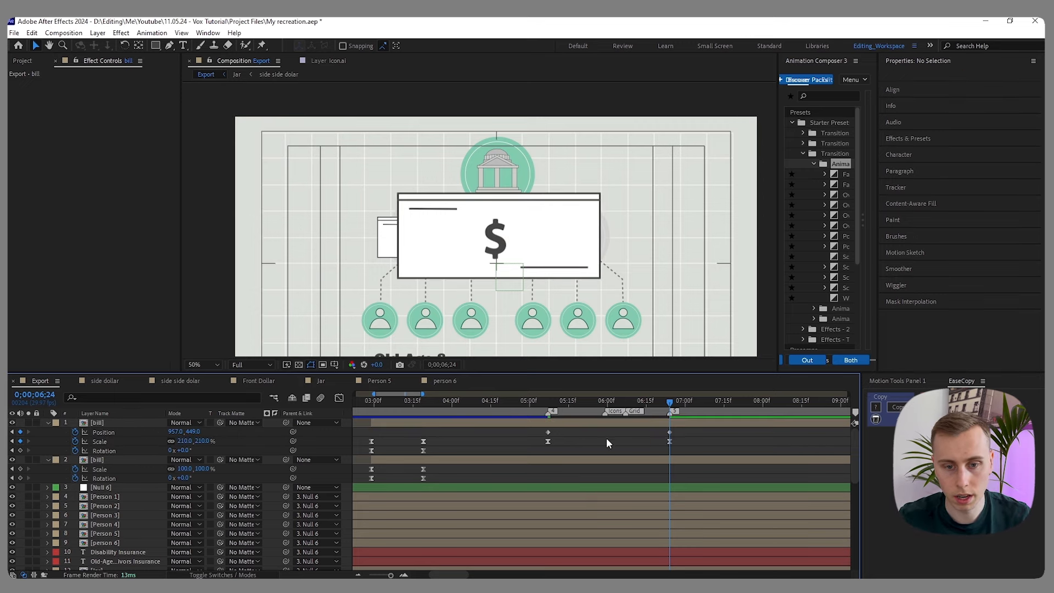
- Lower the bill to a vertical position of 522 and raise its scale through 240% to 260%
drag(505, 193, 507, 169)
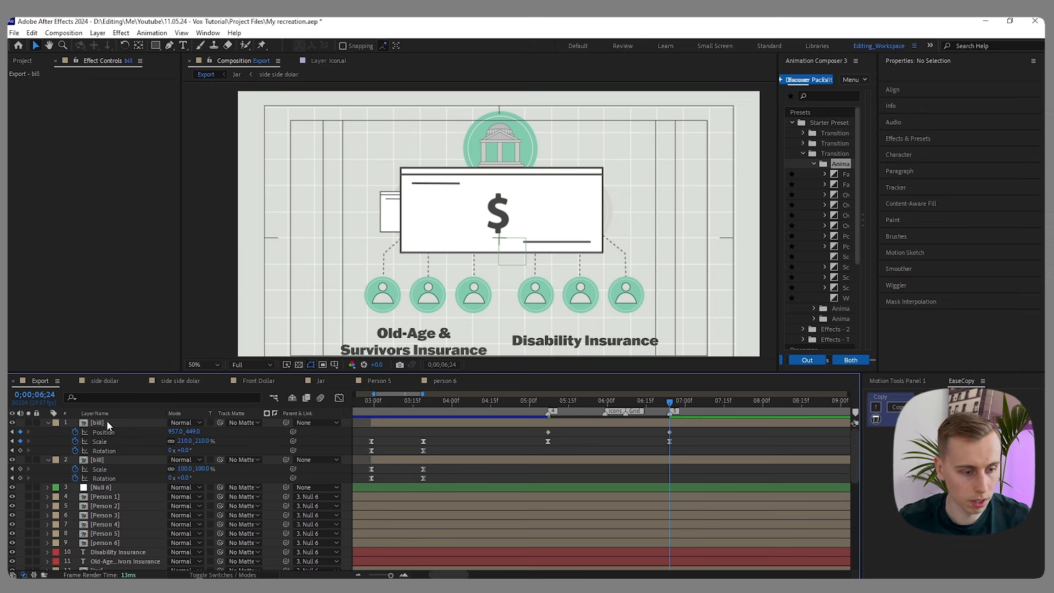
key(ctrl+z)
click(181, 441)
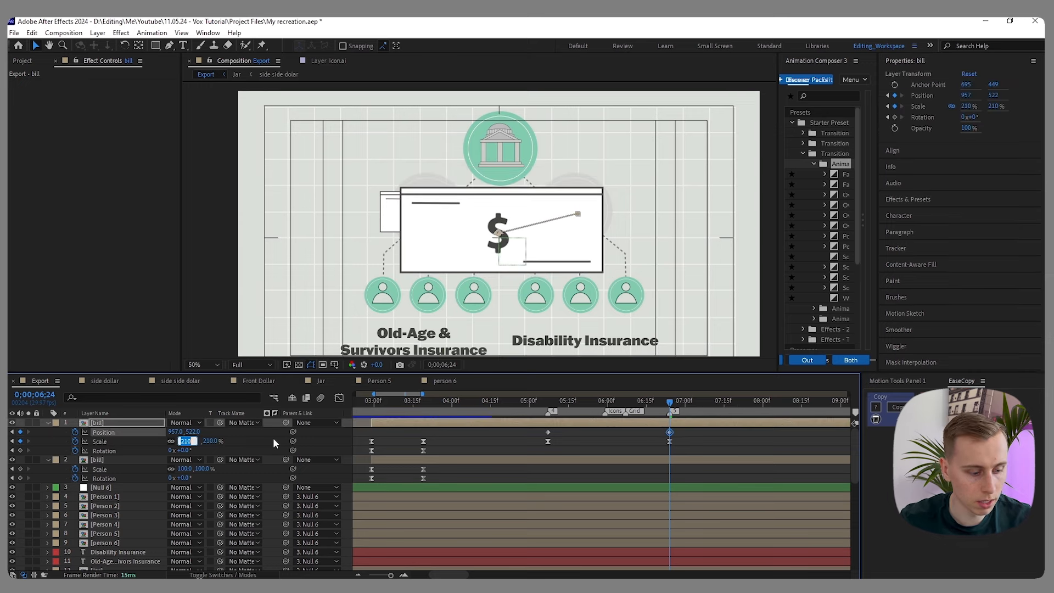
key(Return)
click(185, 441)
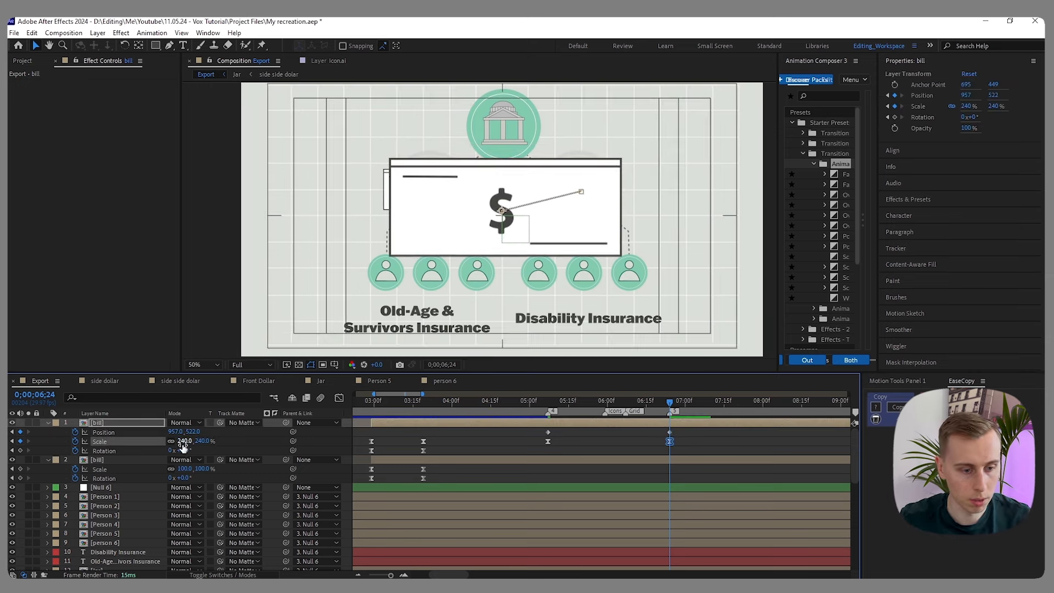
- Play back the bill's move and growth starting just before the 0;00;05;07 marker
click(546, 410)
key(comma)
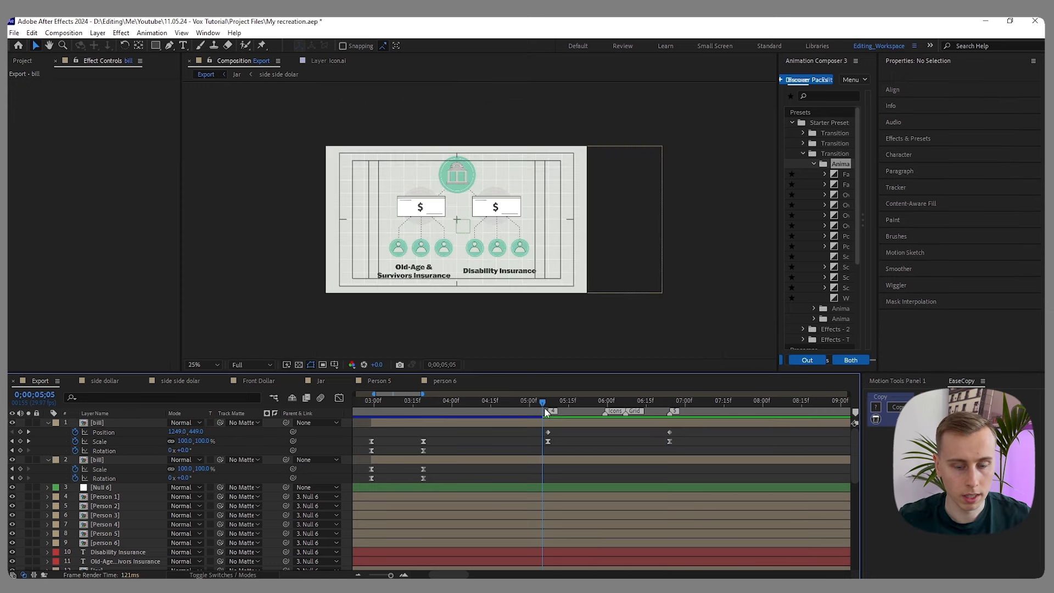
key(space)
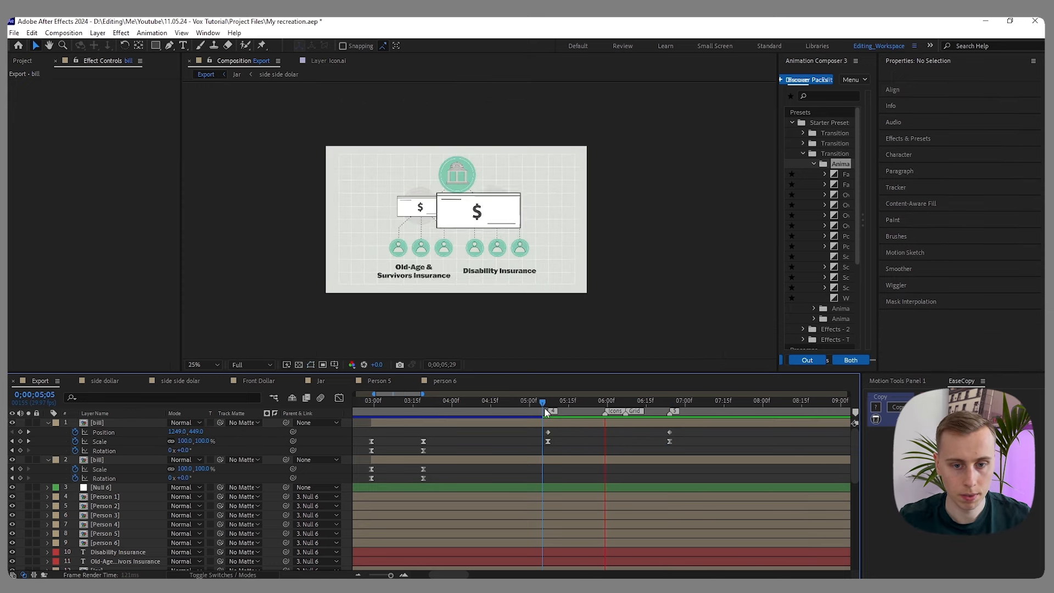
- Reshape the speed graph of the bill's exit Scale keyframes for a fast start and a long, gradual slowdown
click(669, 402)
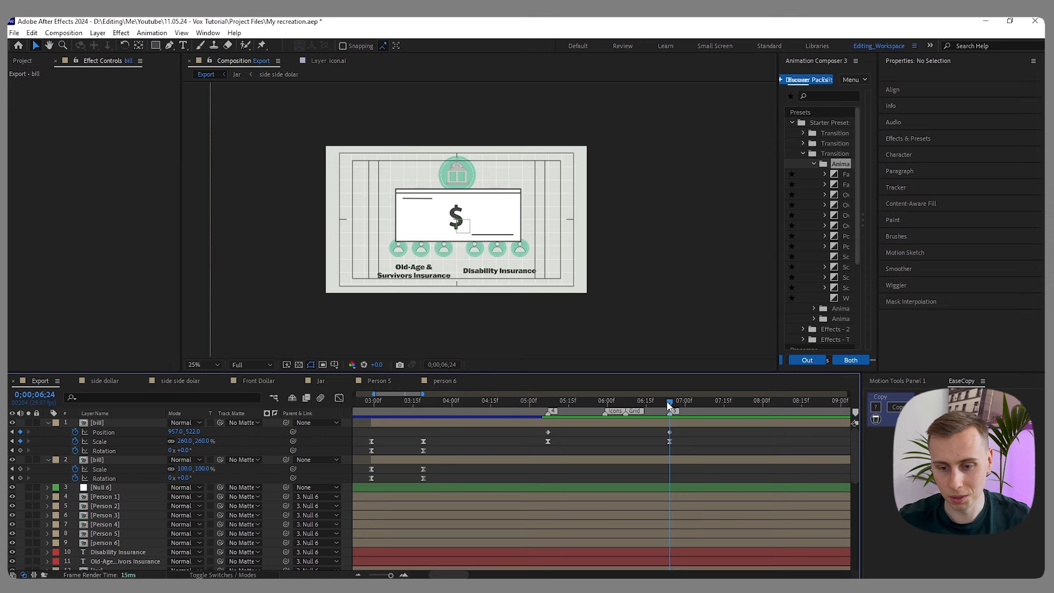
drag(688, 453, 517, 438)
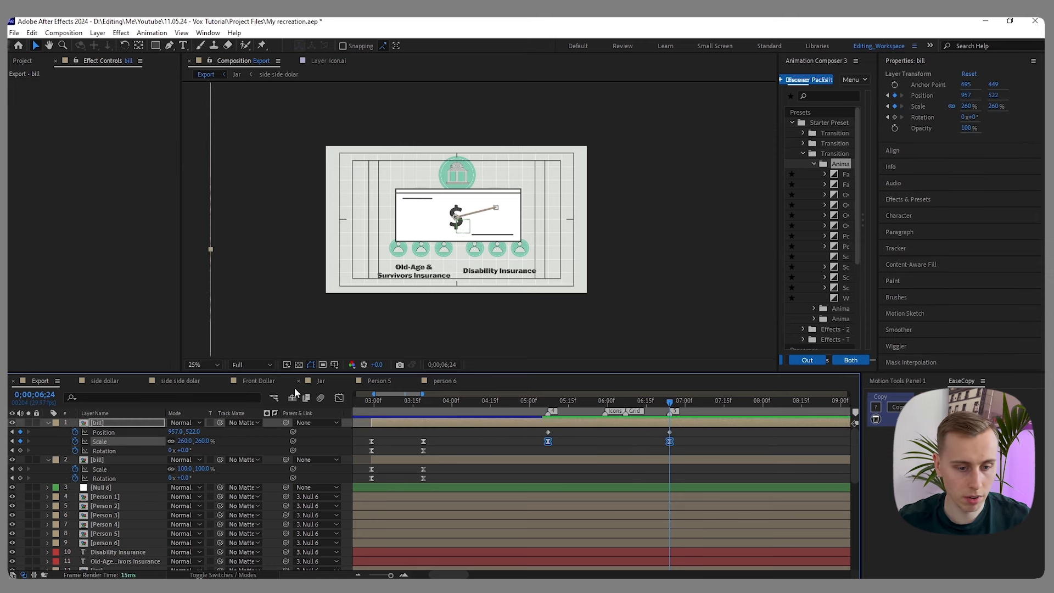
click(340, 398)
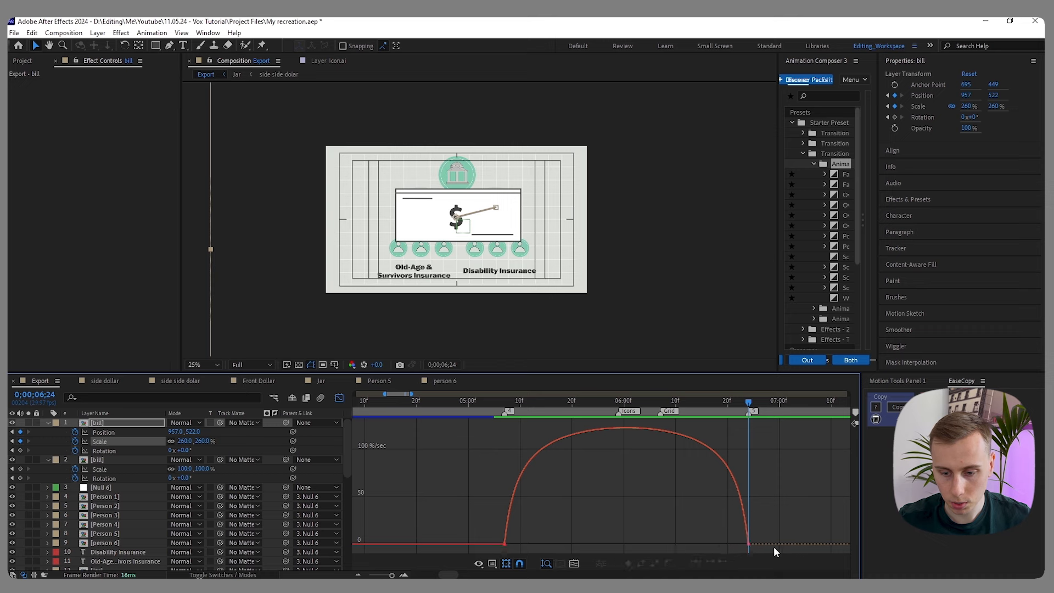
drag(721, 542, 619, 545)
click(659, 492)
drag(749, 435, 474, 428)
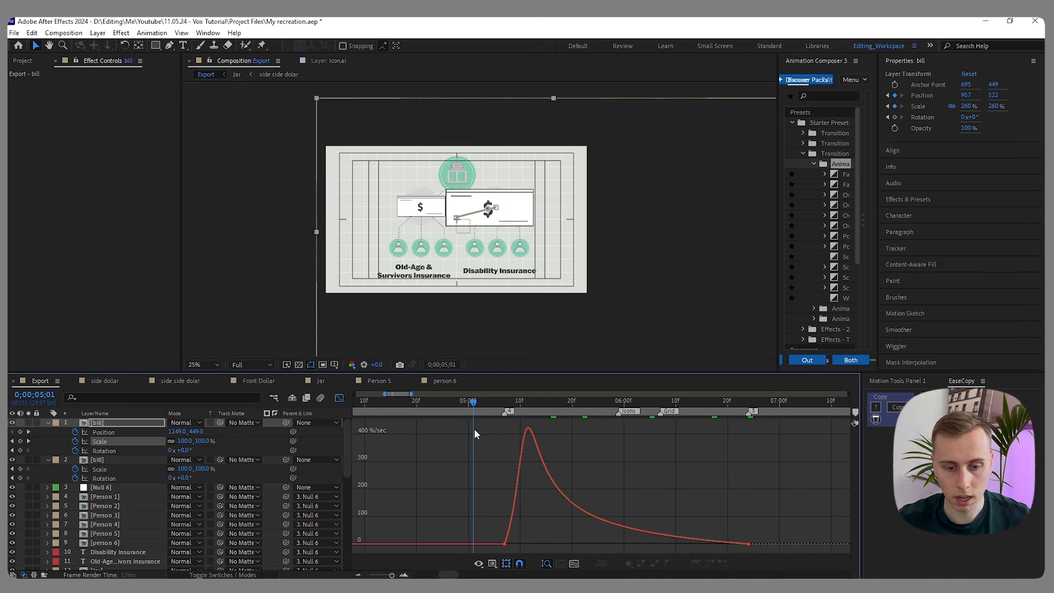
- Play and scrub the bill's eased exit up to 0;00;06;24 to examine its path and final framing
key(space)
drag(634, 403, 539, 411)
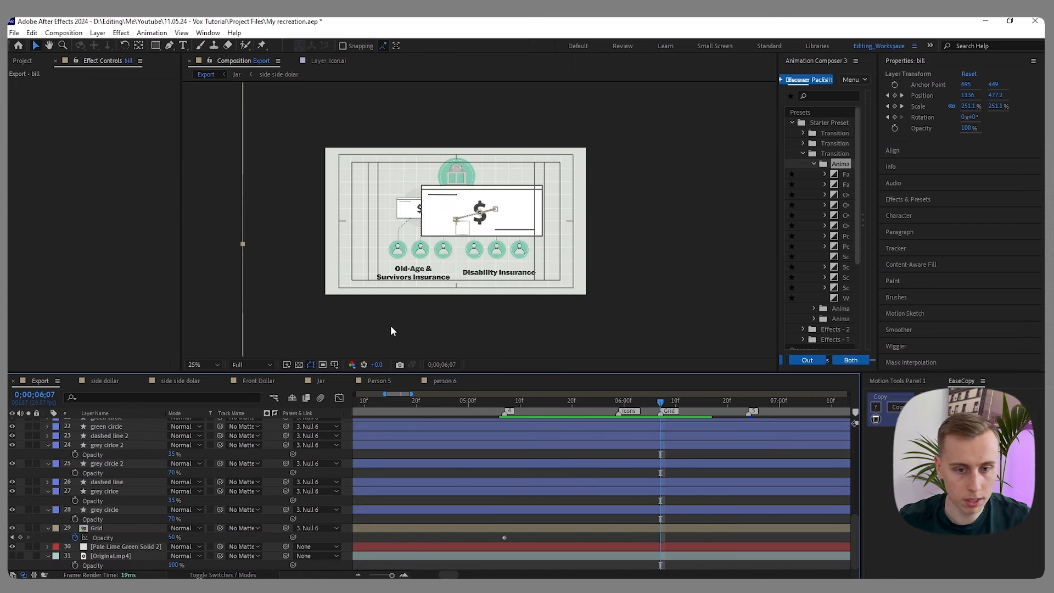
scroll(475, 204, up, 2)
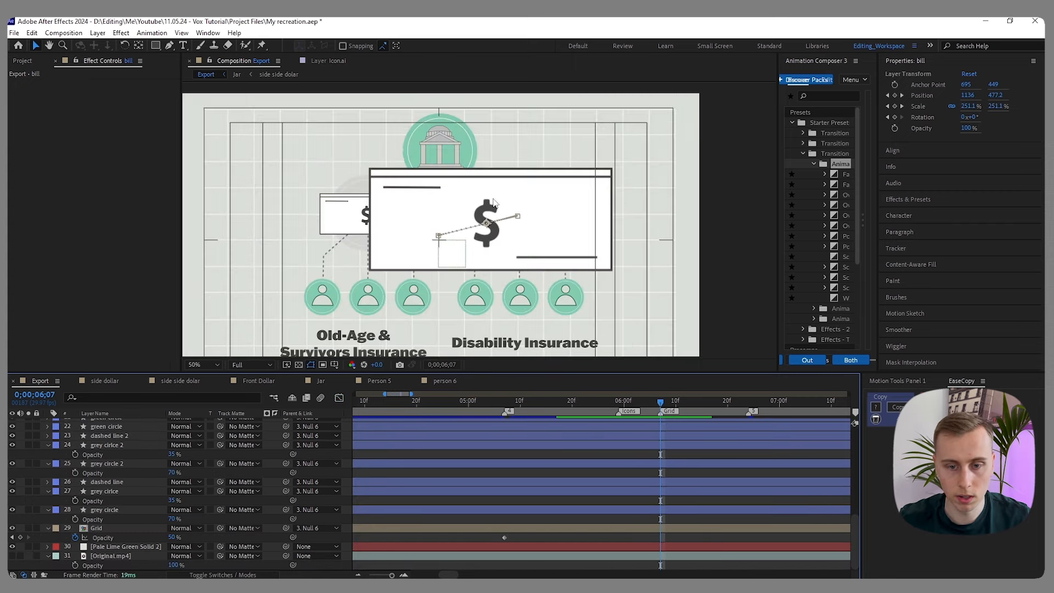
scroll(665, 401, up, 10)
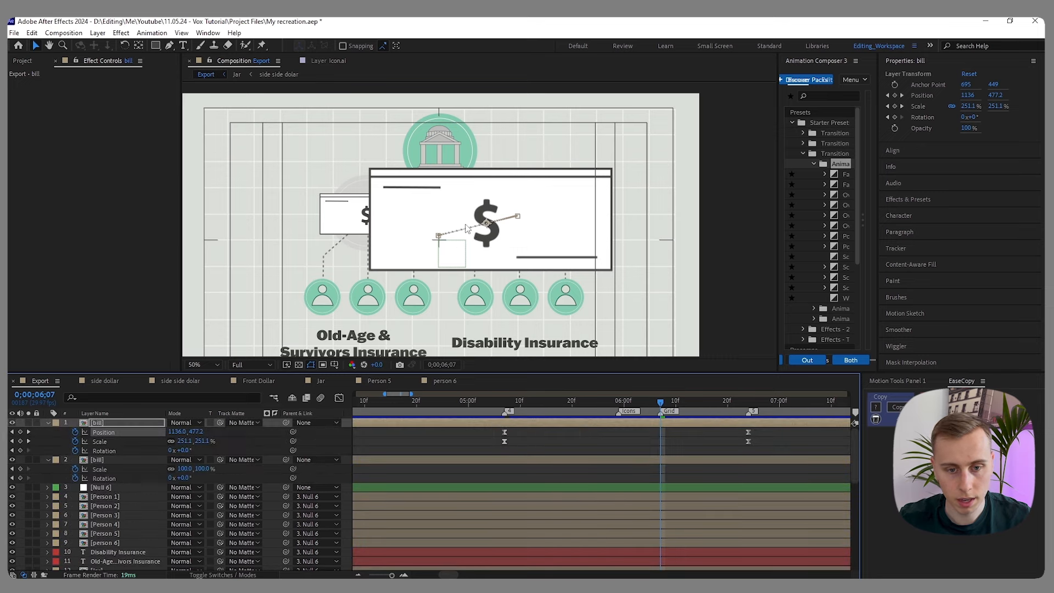
drag(661, 407, 748, 406)
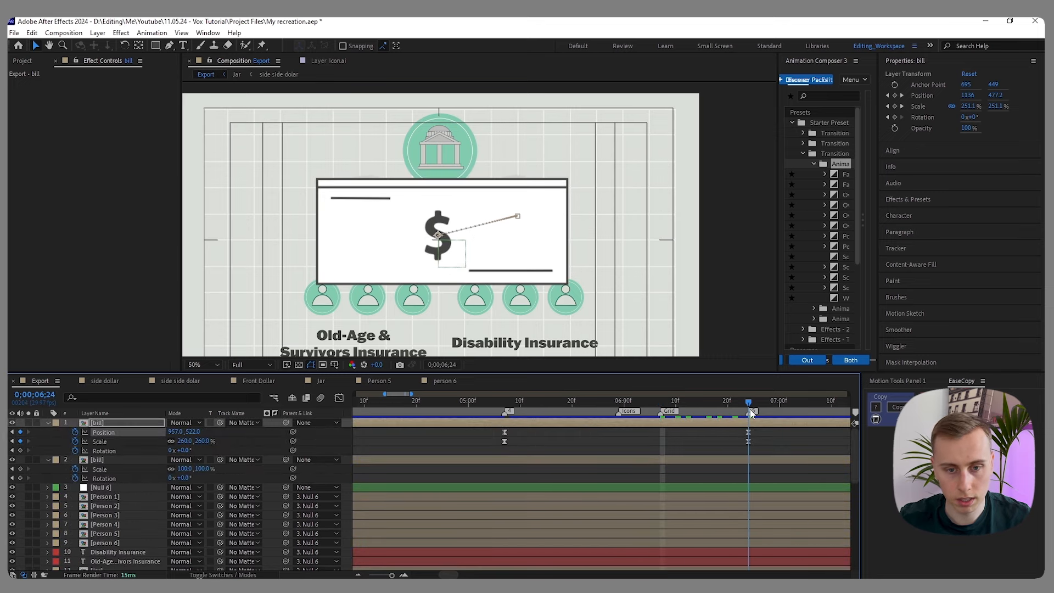
scroll(471, 219, down, 2)
scroll(473, 218, up, 1)
scroll(482, 215, down, 1)
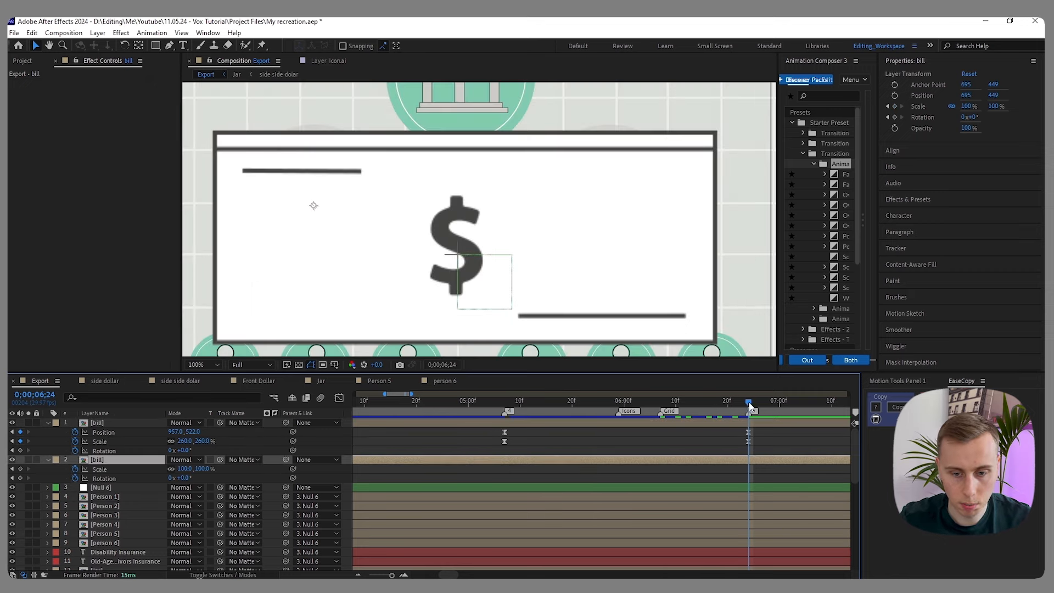
- Set the enlarged bill's vertical position at 0;00;06;24 to 449
mouse_move(749, 405)
mouse_down()
mouse_move(504, 418)
mouse_move(607, 403)
mouse_move(748, 404)
mouse_up()
click(419, 422)
click(197, 431)
click(194, 432)
text(449)
key(Return)
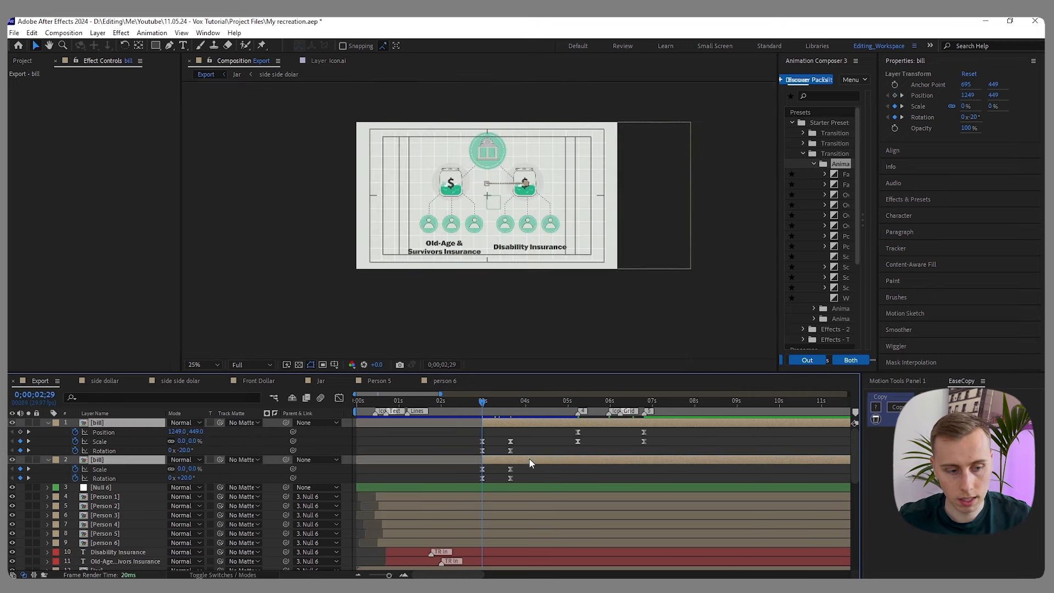
- Move both bill layers directly below Null 6 in the layer order and parent them to it
shift+click(529, 459)
key(ctrl+bracketleft)
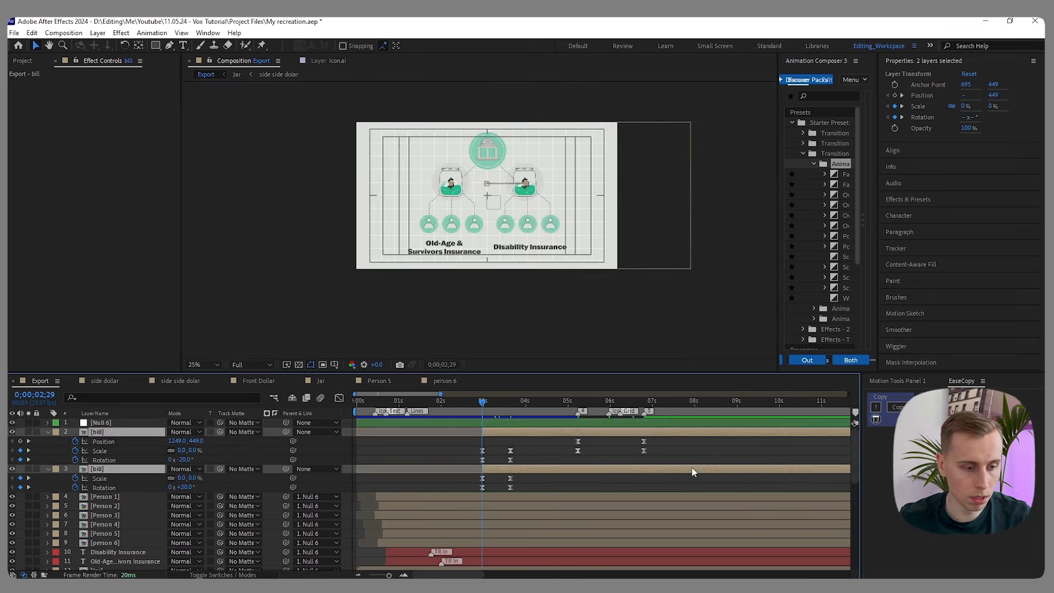
drag(288, 432, 120, 420)
click(515, 461)
- Reveal Null 6's keyframes and add Position and Scale keyframes to it at 0;00;02;29
drag(521, 404, 582, 411)
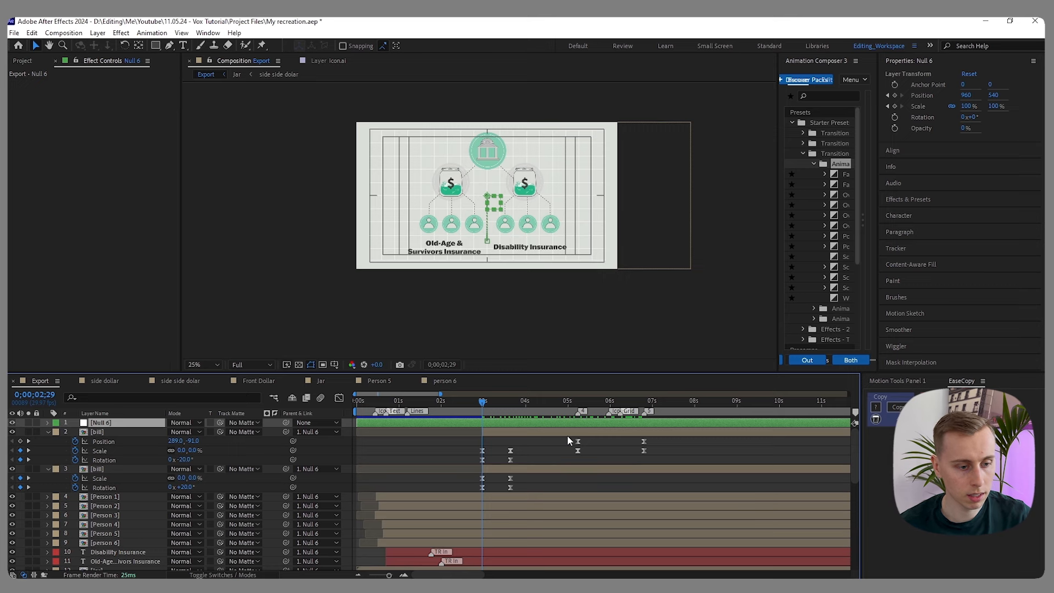
key(u)
click(20, 432)
click(20, 442)
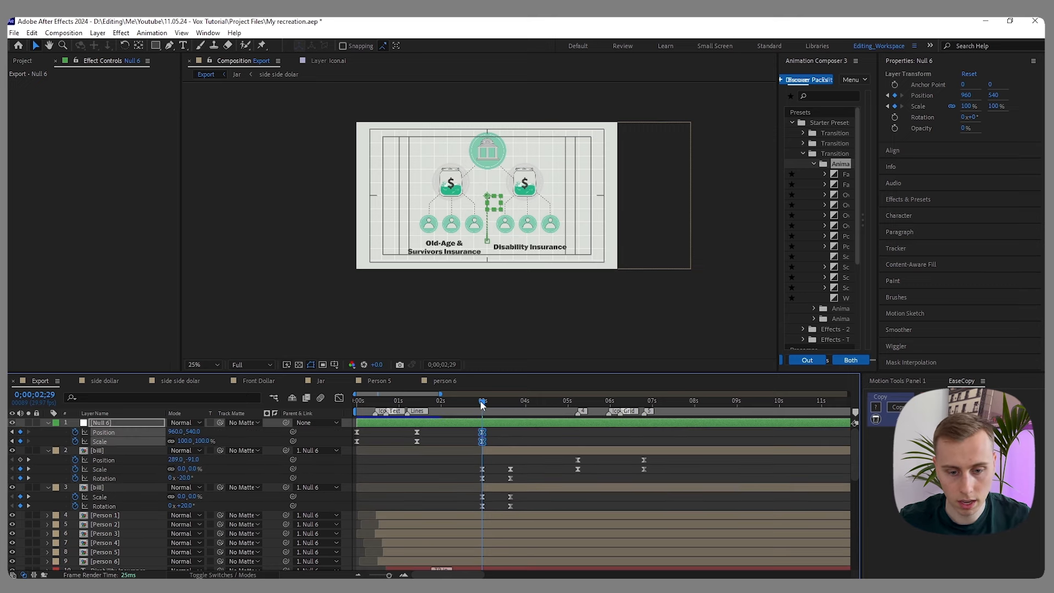
- Move Null 6's last Position and Scale keyframes to 0;00;05;07 and set its vertical position at 0;00;06;24 to 652
drag(482, 433, 584, 404)
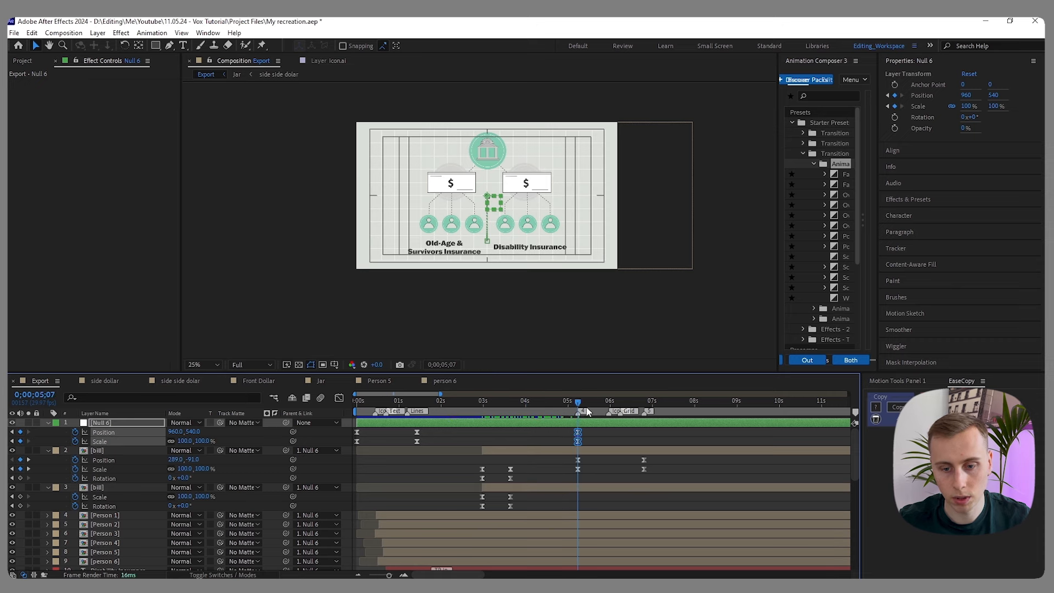
click(646, 406)
drag(194, 432, 252, 432)
mouse_move(645, 405)
mouse_down()
mouse_move(572, 413)
mouse_move(649, 418)
mouse_up()
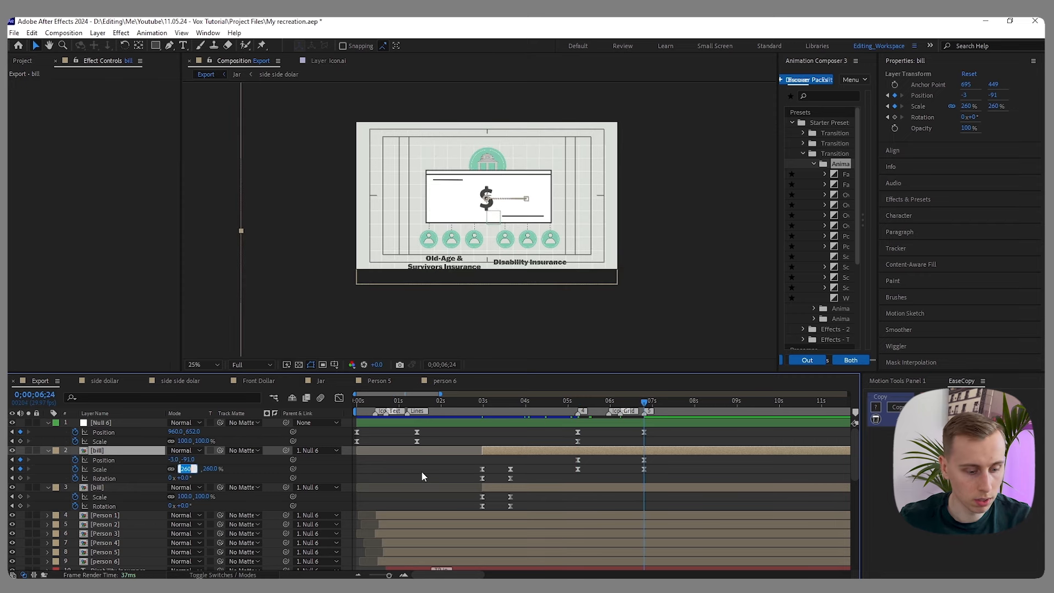
- At 0;00;06;24, set the enlarging bill's Scale to 150% and Null 6's Scale to 155%, nudging the null slightly downward
text(150)
key(Return)
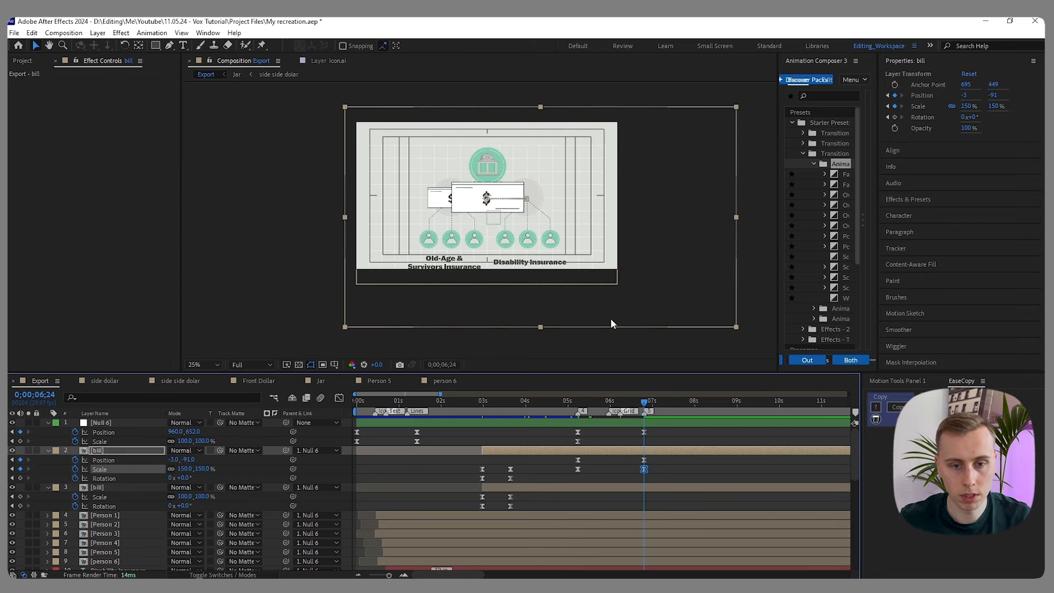
click(186, 440)
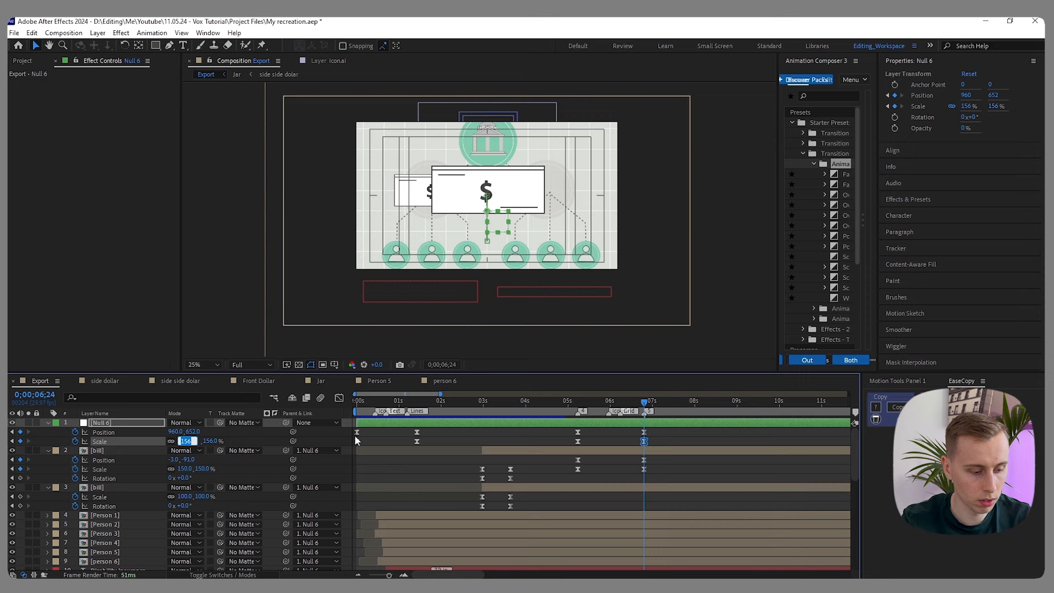
text(155)
key(Return)
drag(193, 432, 210, 430)
- Play the exit from 0;00;04;09 and compare its final framing with the Original.mp4 layer
click(771, 463)
click(538, 404)
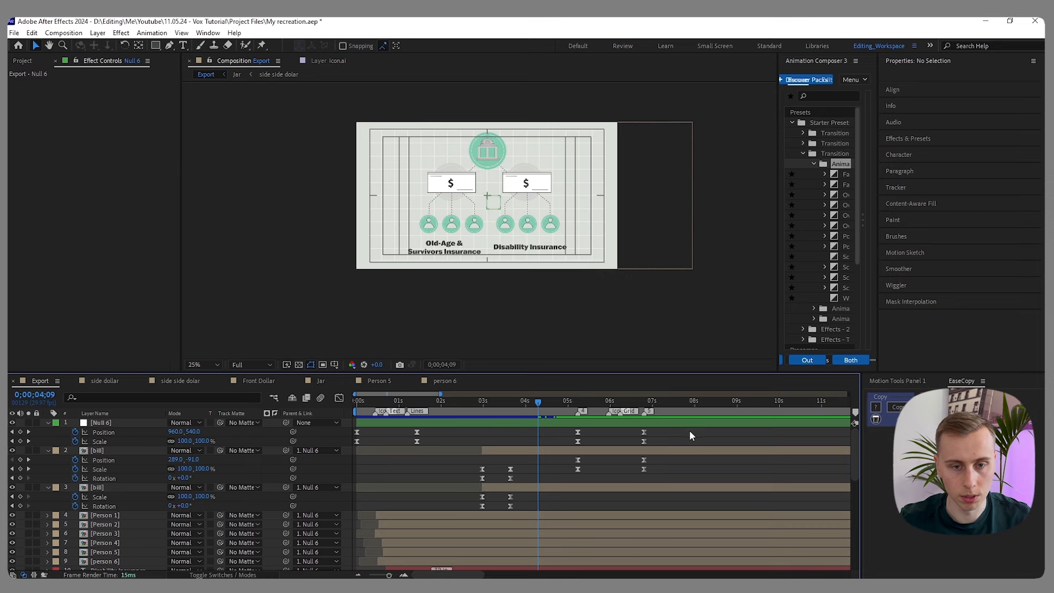
key(space)
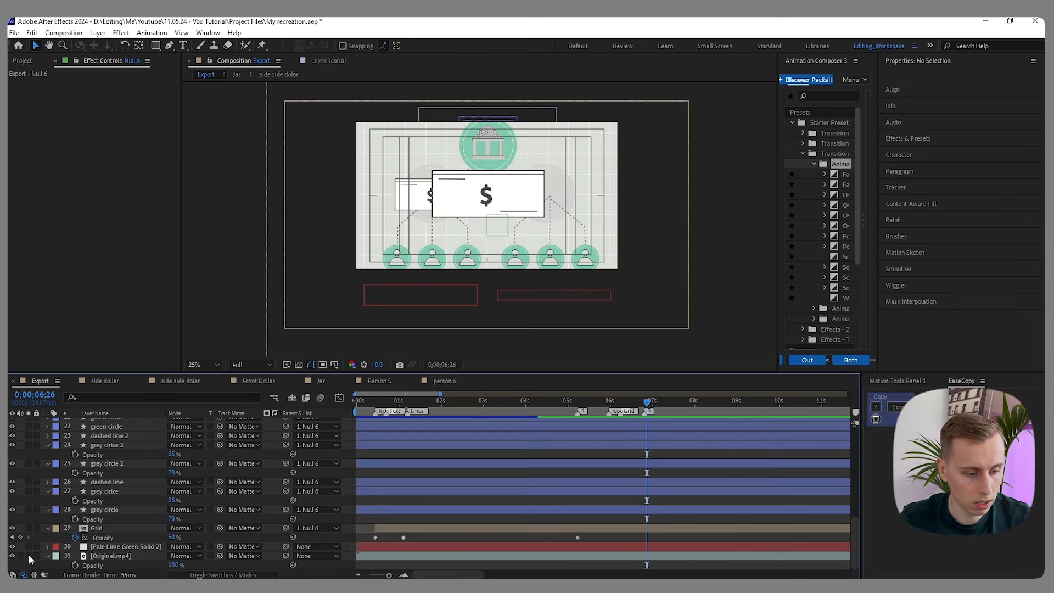
click(29, 556)
click(13, 555)
click(28, 555)
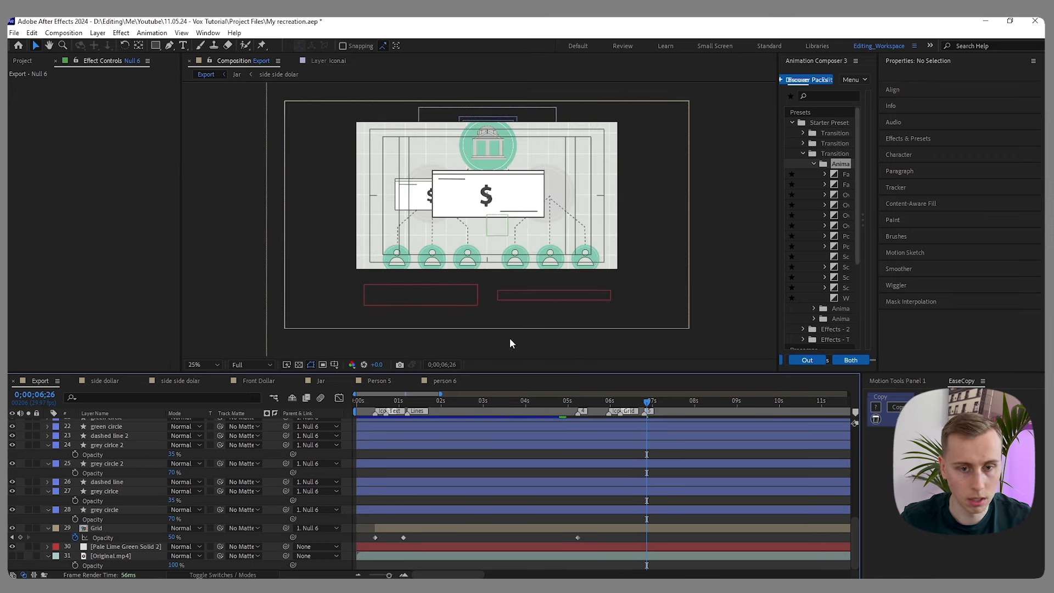
- Set Null 6's vertical position at 0;00;06;24 to 633
key(j)
scroll(623, 433, up, 10)
click(638, 424)
click(622, 437)
drag(192, 432, 163, 433)
click(684, 463)
- Try a Scale of 170% on the enlarging bill at 0;00;06;24, and settle on 180%
click(611, 451)
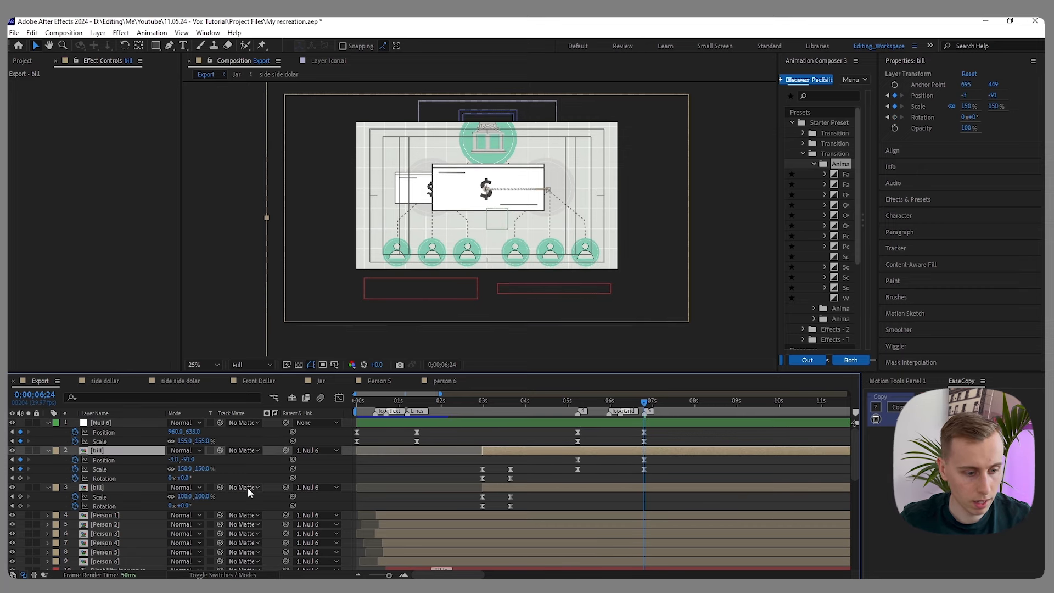
click(185, 469)
text(170)
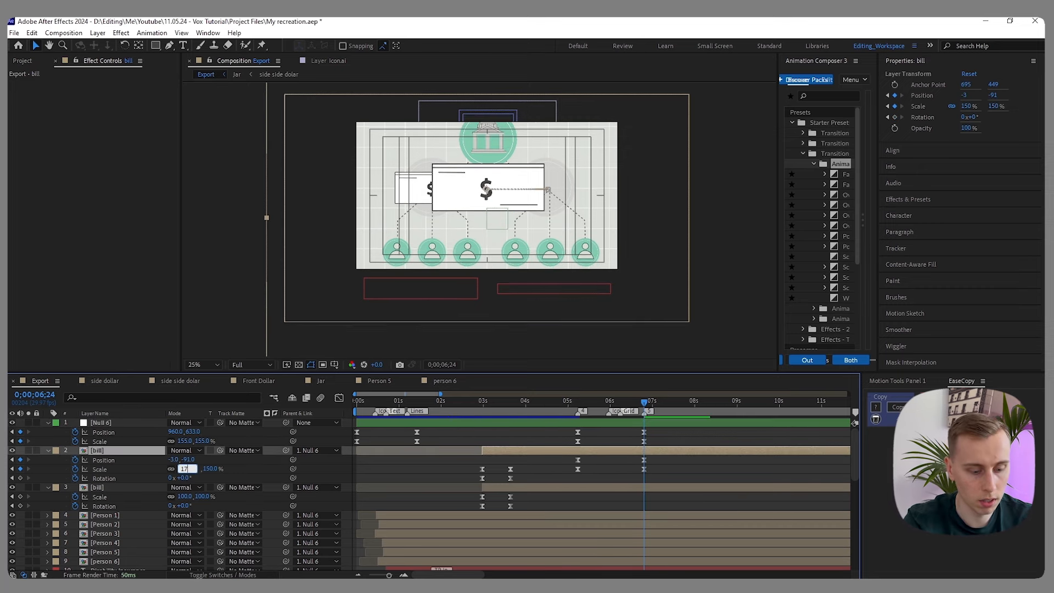
key(Return)
click(185, 469)
text(180)
key(Return)
- Play the exit and try lengthening the incoming ease of Null 6's final Scale keyframe in the speed graph
click(562, 400)
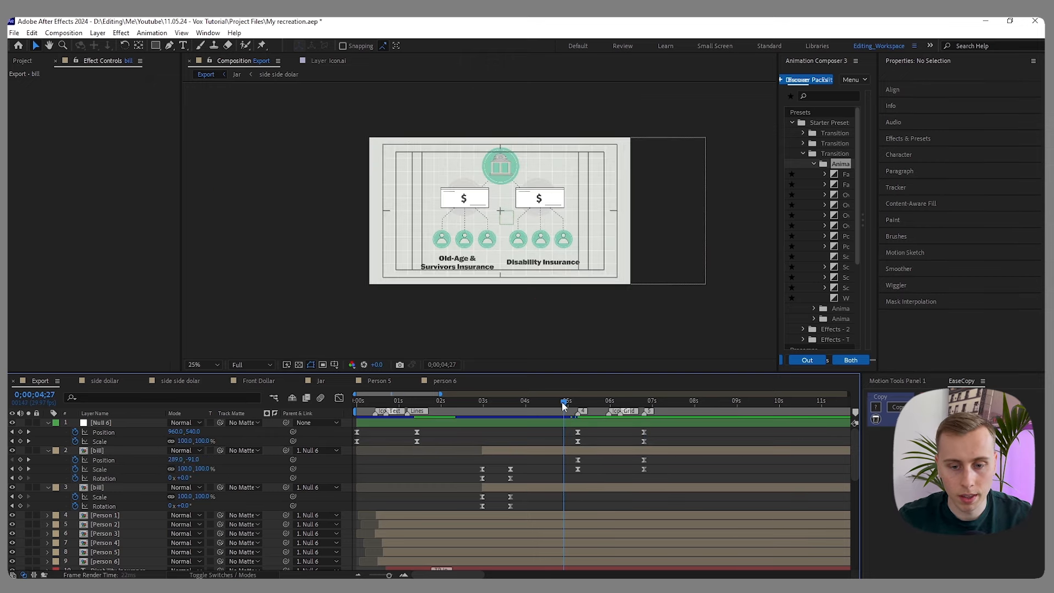
key(space)
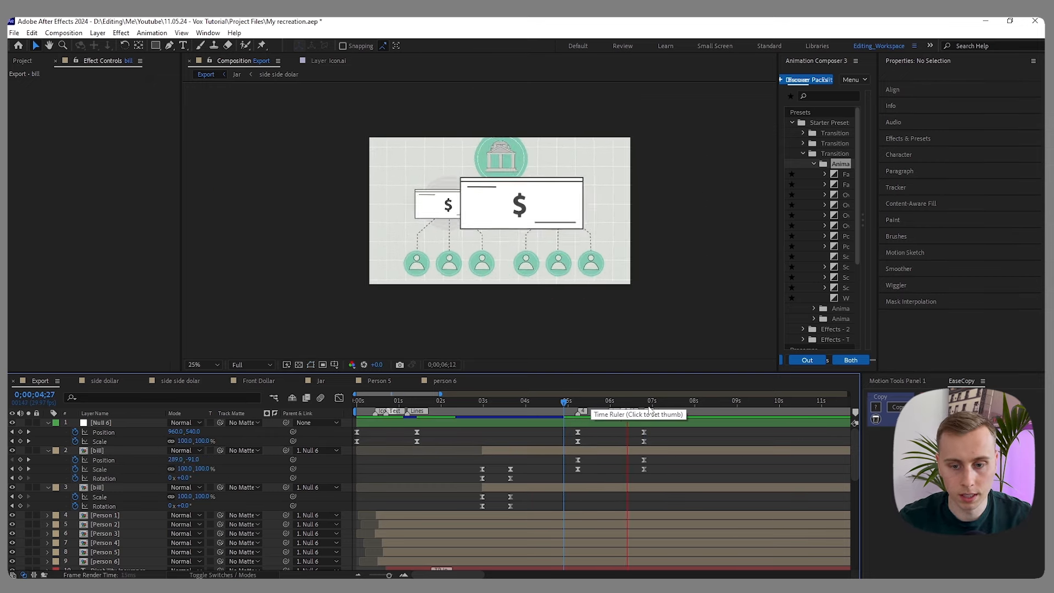
drag(653, 441, 559, 444)
click(340, 398)
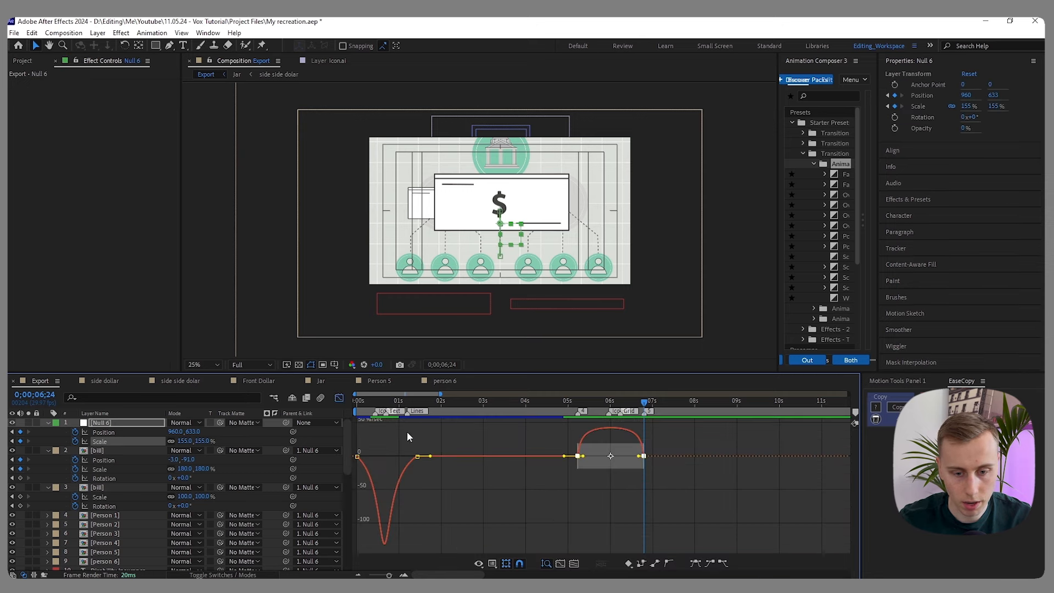
scroll(632, 476, up, 4)
drag(644, 544, 588, 544)
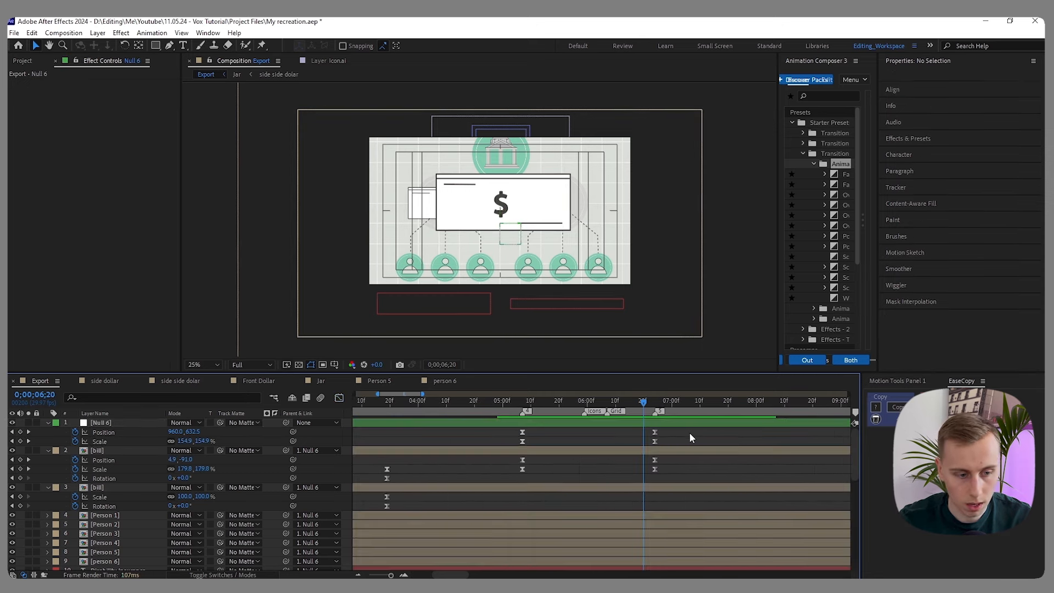
- Reshape Null 6's Position and Scale speed curves into matching symmetrical arcs between 0;00;05;07 and 0;00;06;24, and preview the exit
drag(692, 436, 465, 431)
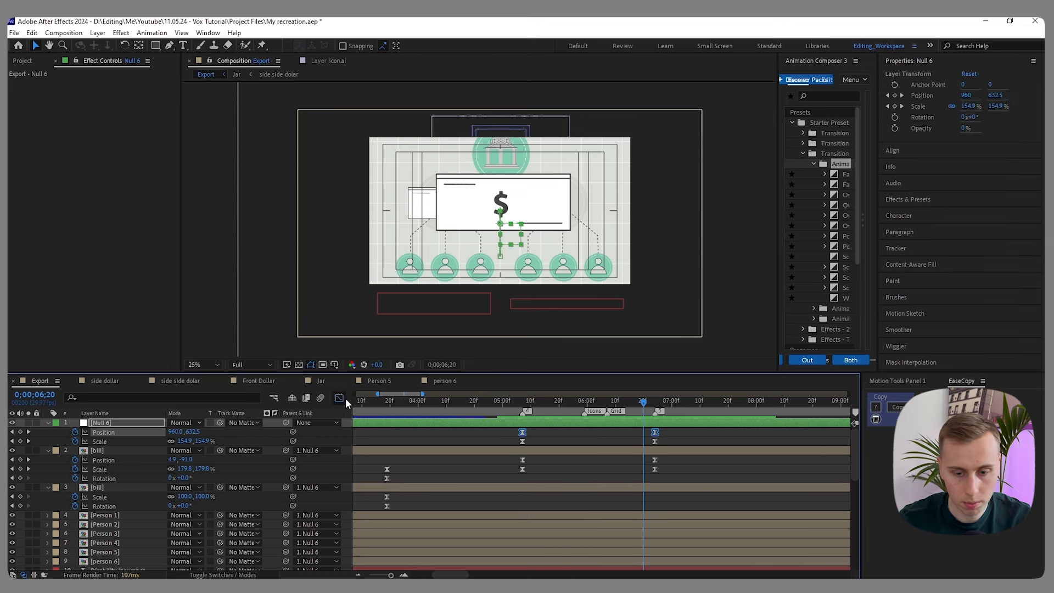
click(339, 397)
drag(644, 402, 627, 423)
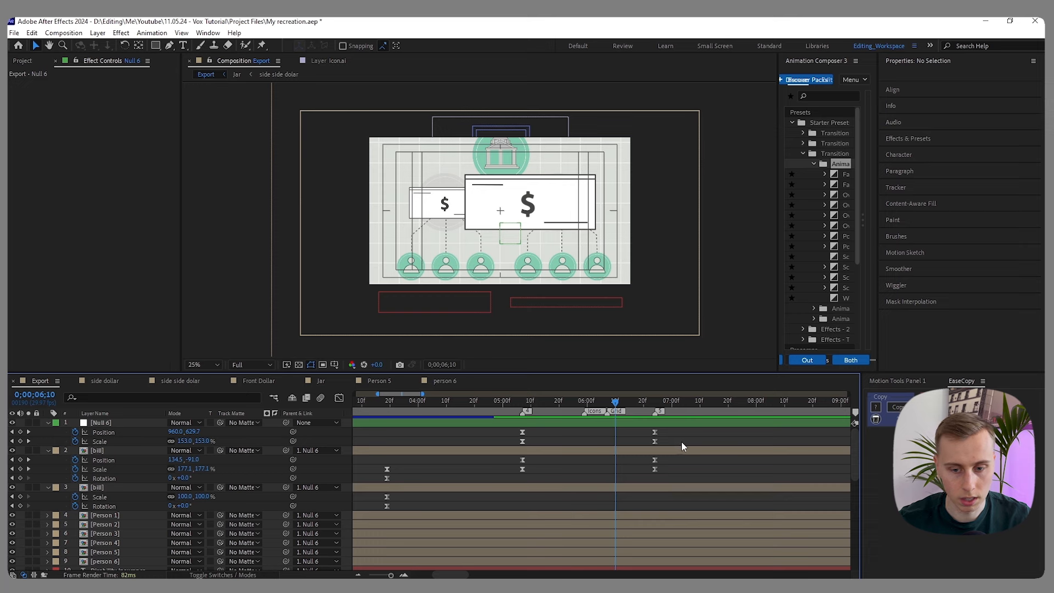
drag(681, 442, 464, 431)
drag(674, 443, 469, 430)
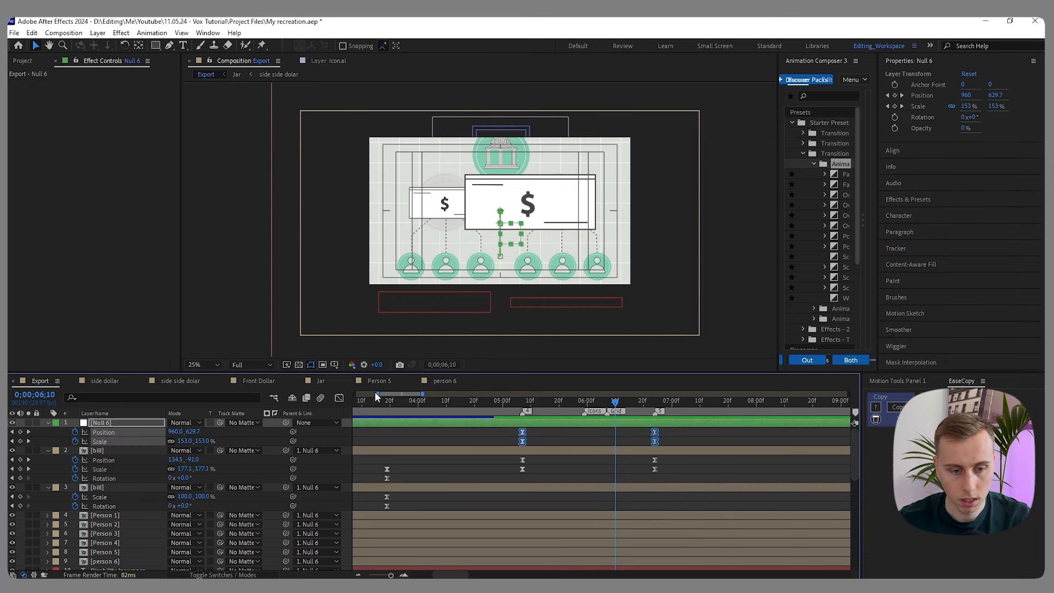
click(339, 398)
drag(733, 525, 781, 545)
drag(631, 541, 739, 536)
drag(684, 402, 510, 403)
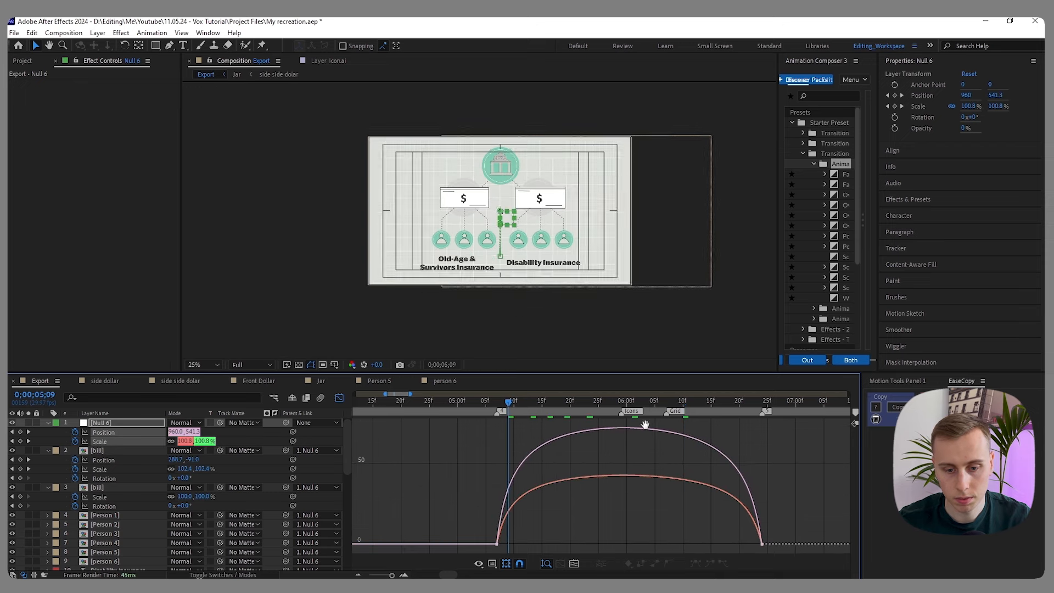
key(space)
key(space)
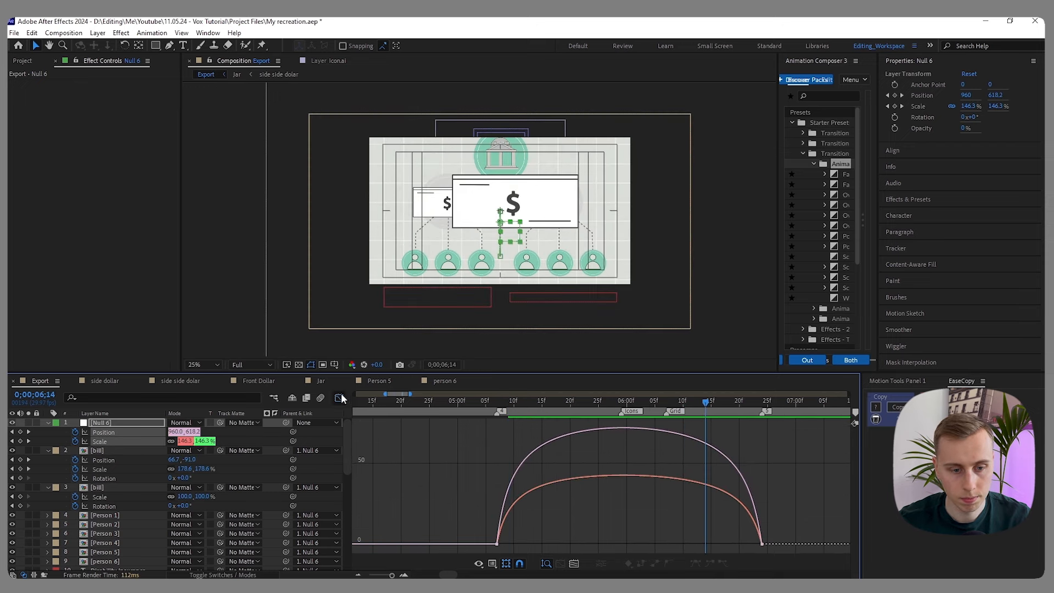
- Examine the speed curve of the enlarging bill's exit Scale keyframes
click(340, 397)
drag(621, 472, 453, 462)
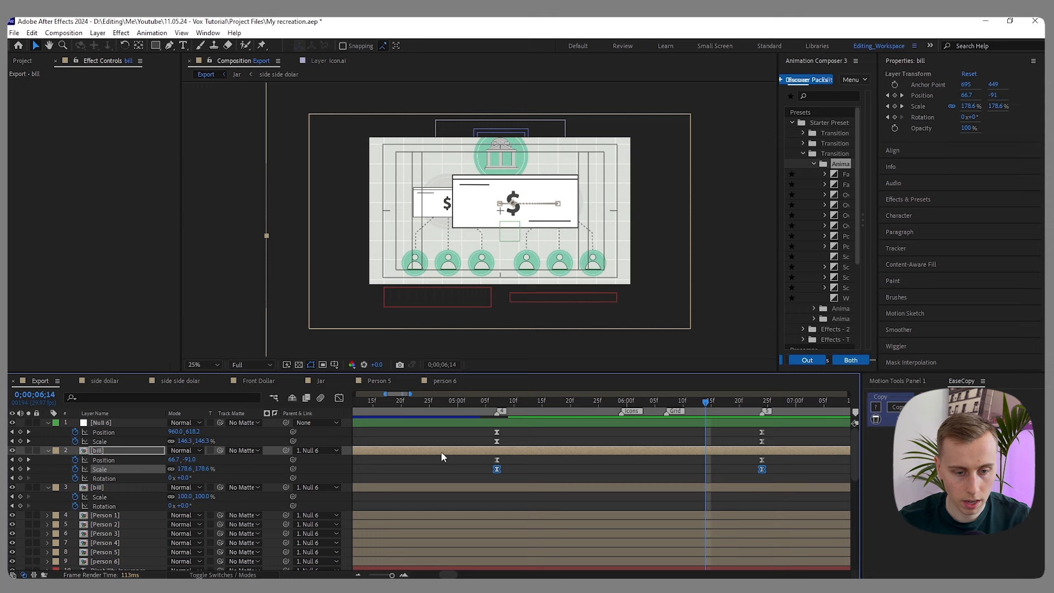
click(339, 397)
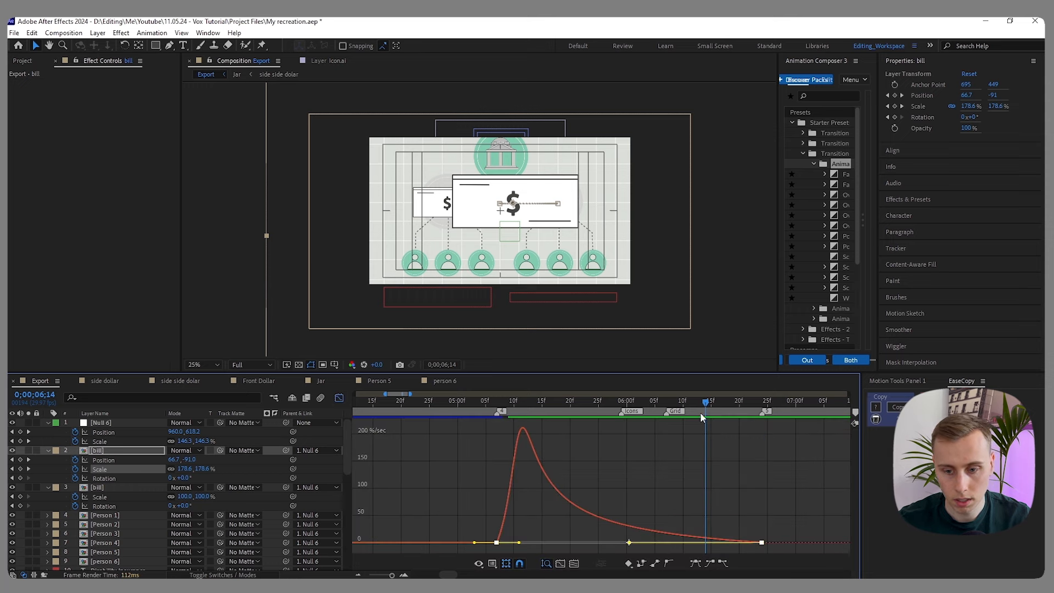
- Reshape the enlarging bill's Position speed curve so its speed peaks around 0;00;06;04, with gradual easing on both sides
click(339, 398)
drag(790, 466, 453, 459)
click(340, 398)
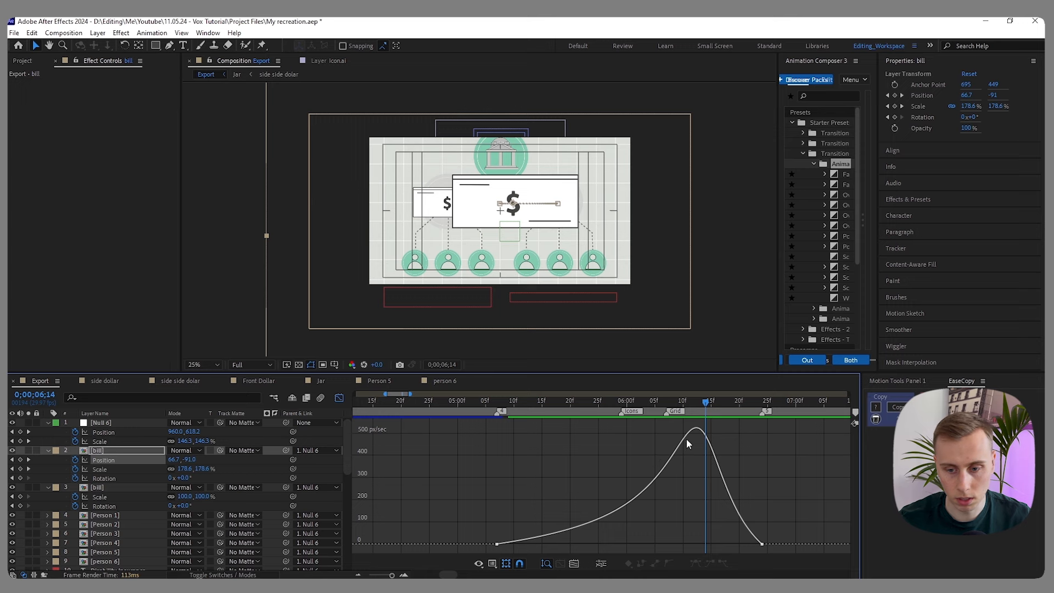
drag(626, 401, 651, 411)
click(763, 544)
drag(714, 544, 673, 544)
drag(607, 543, 588, 544)
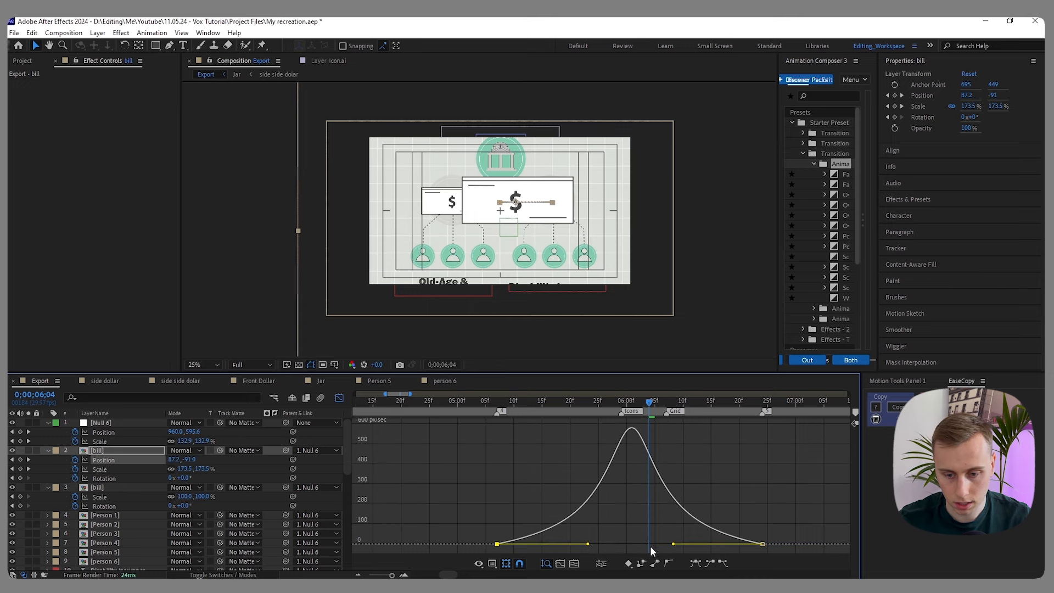
drag(674, 543, 691, 545)
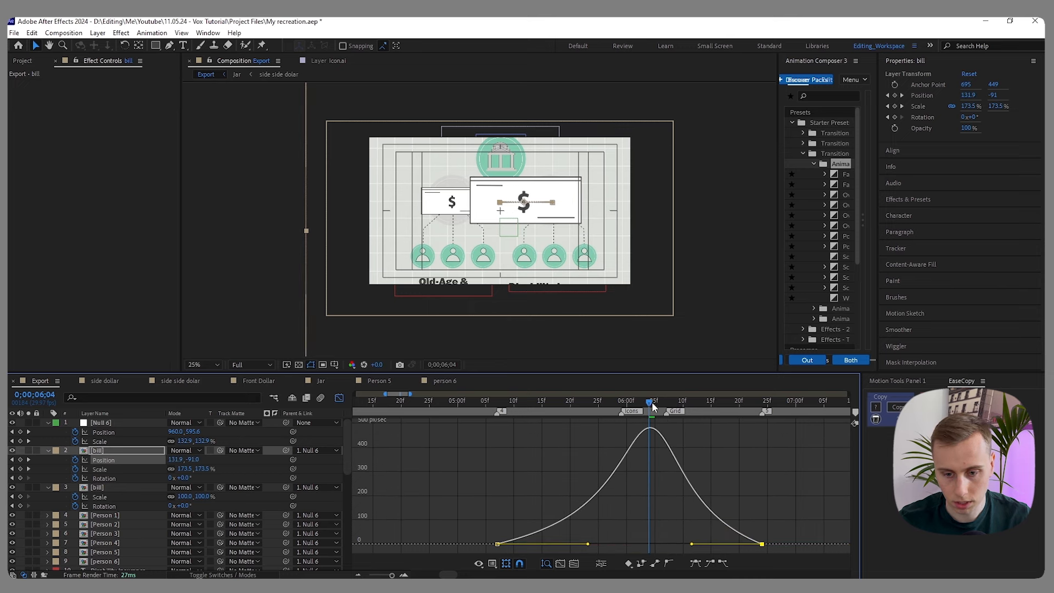
- Play the exit from 0;00;05;05 to check the new easing, and return to the layer timeline at 0;00;05;07
drag(651, 402, 542, 404)
key(space)
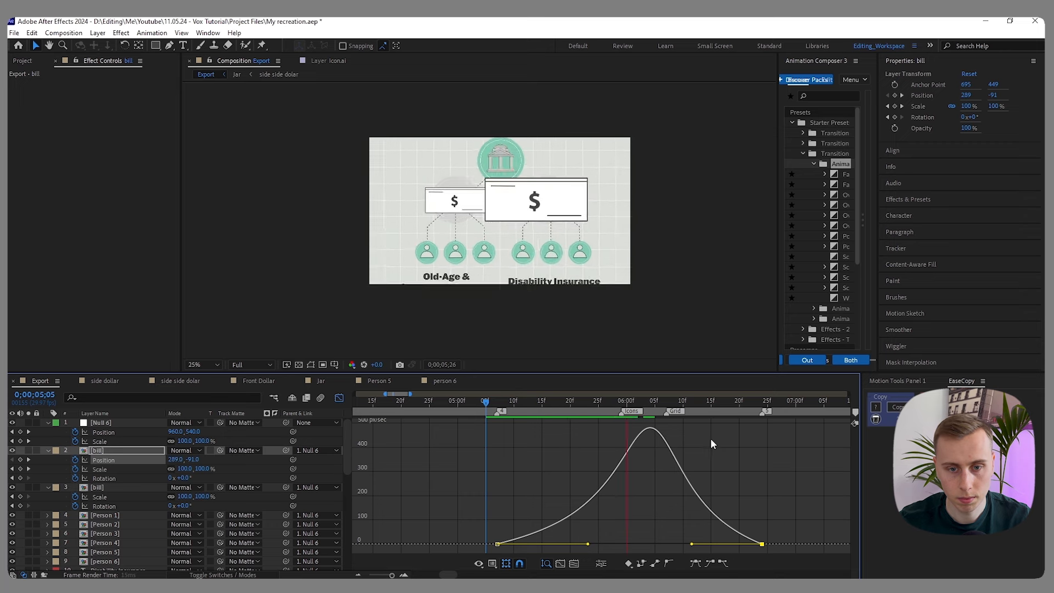
key(space)
click(339, 398)
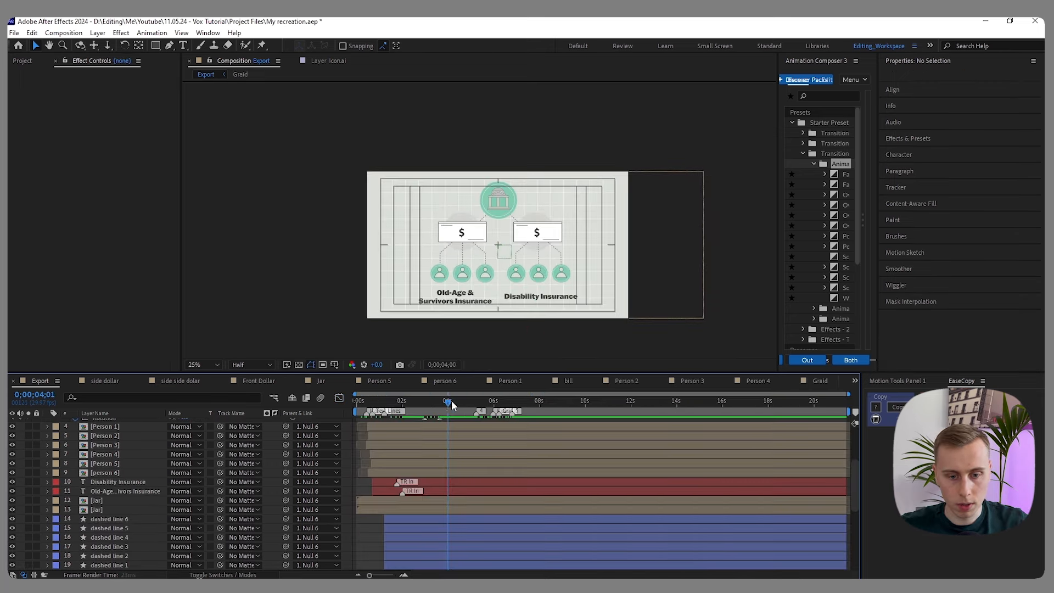
drag(447, 402, 476, 404)
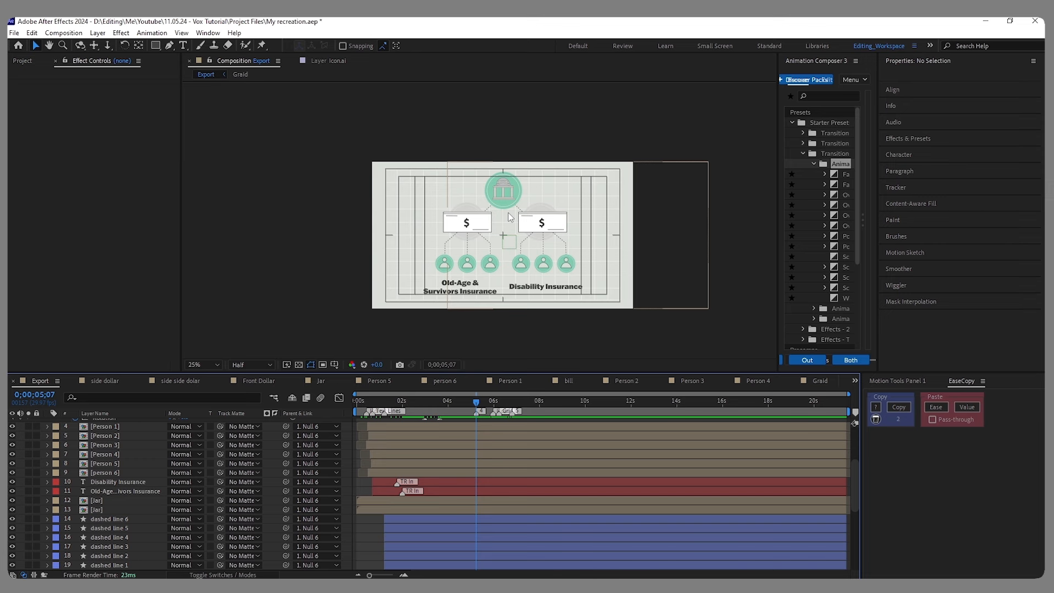